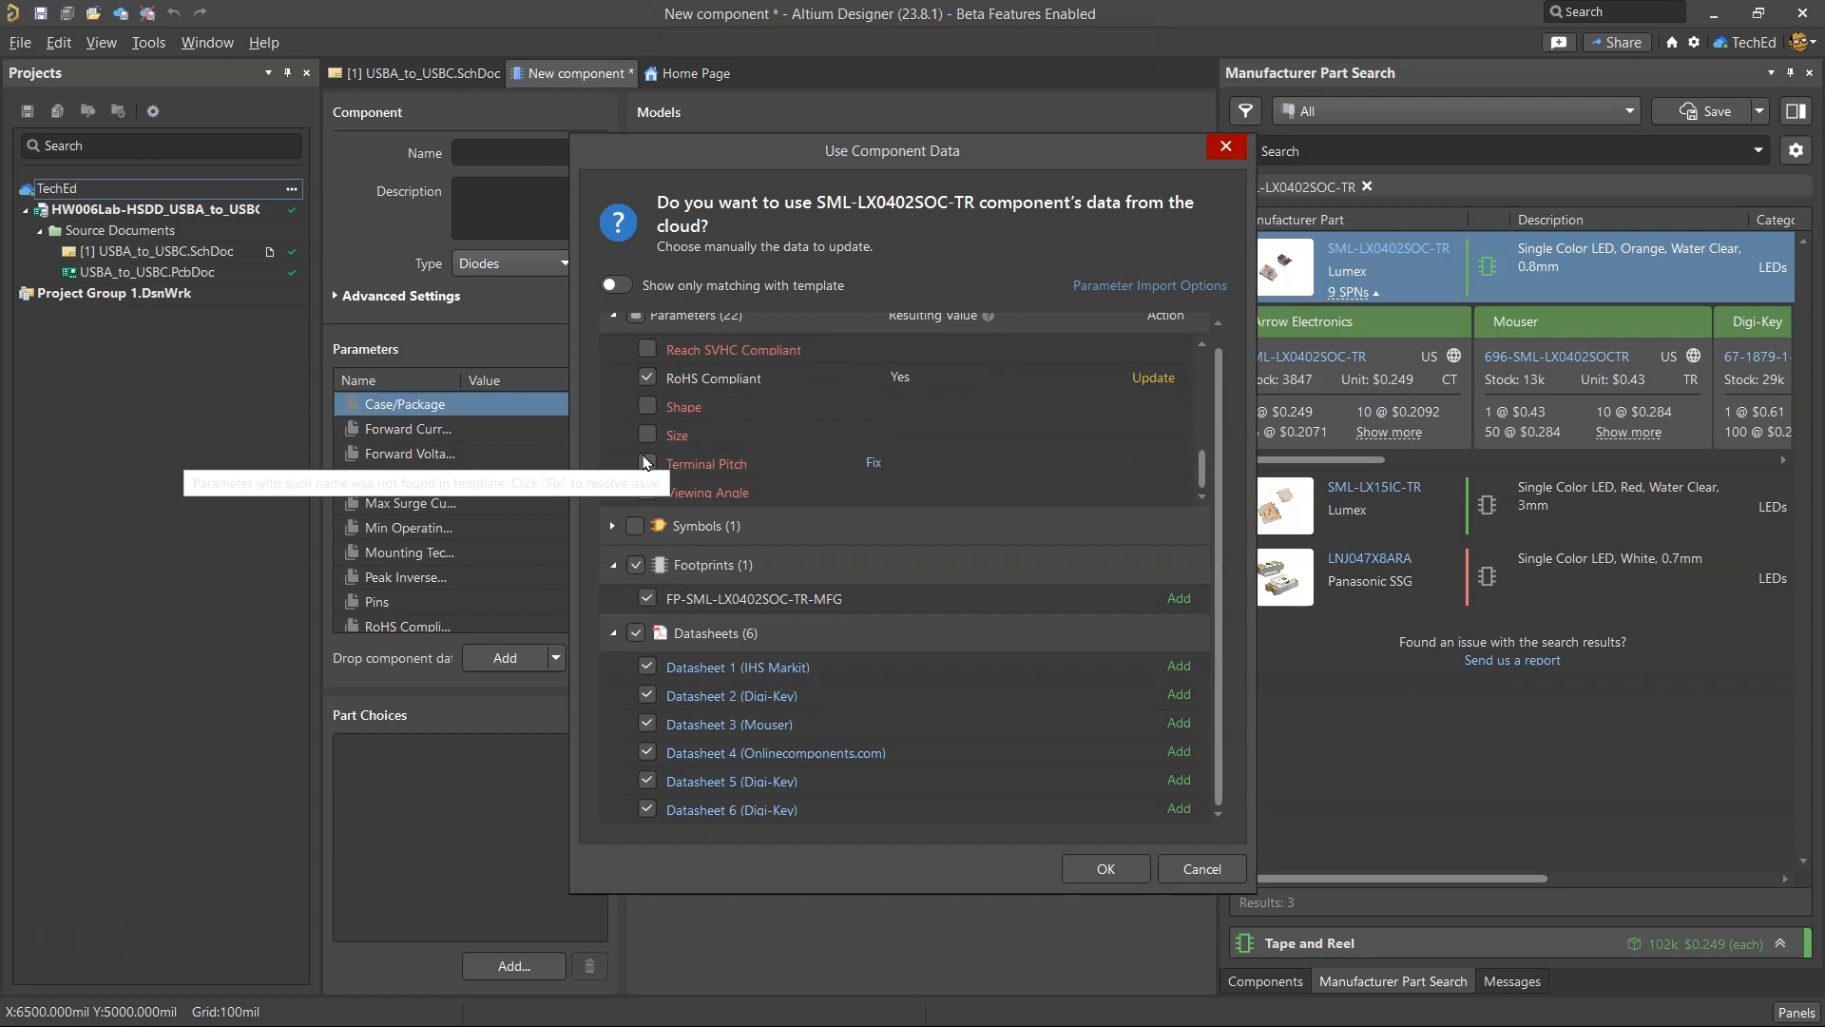
Include the Color, Overall Height, Size and Terminal Pitch parameters and import the SML-LX0402SOC-TR data into the new component.
scroll(656, 428, up, 4)
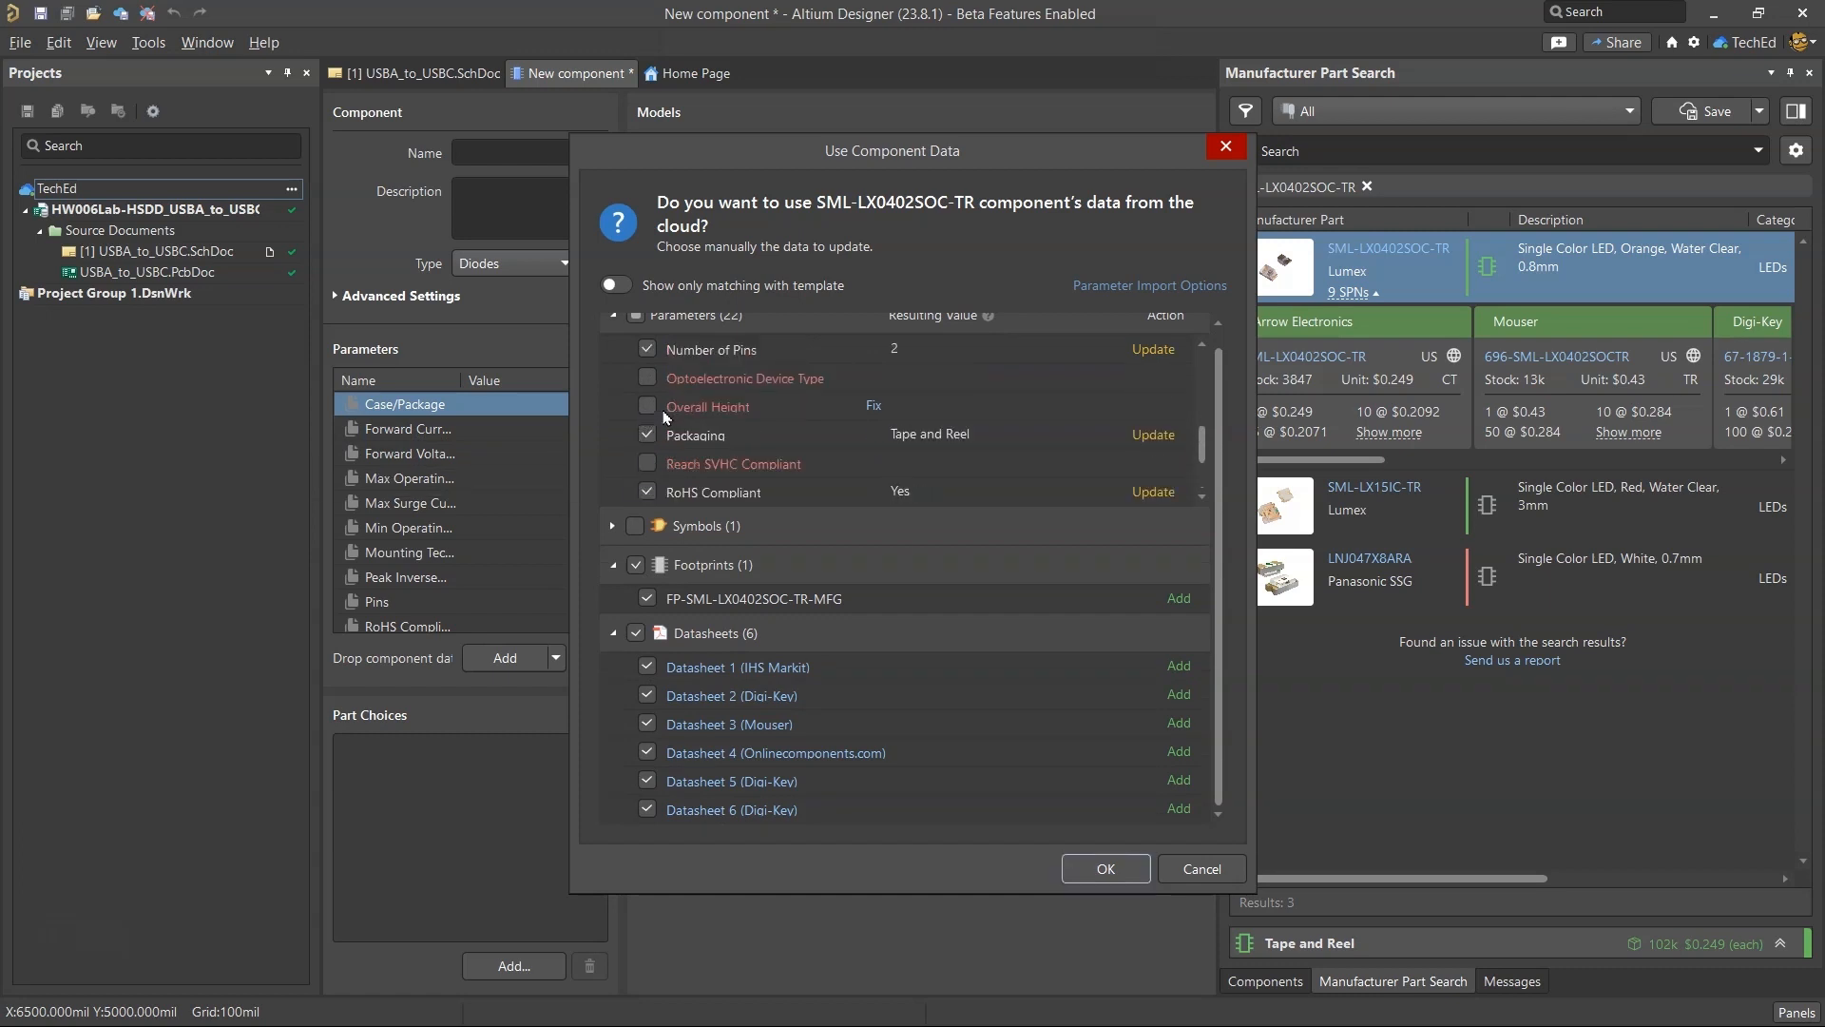
scroll(691, 409, up, 9)
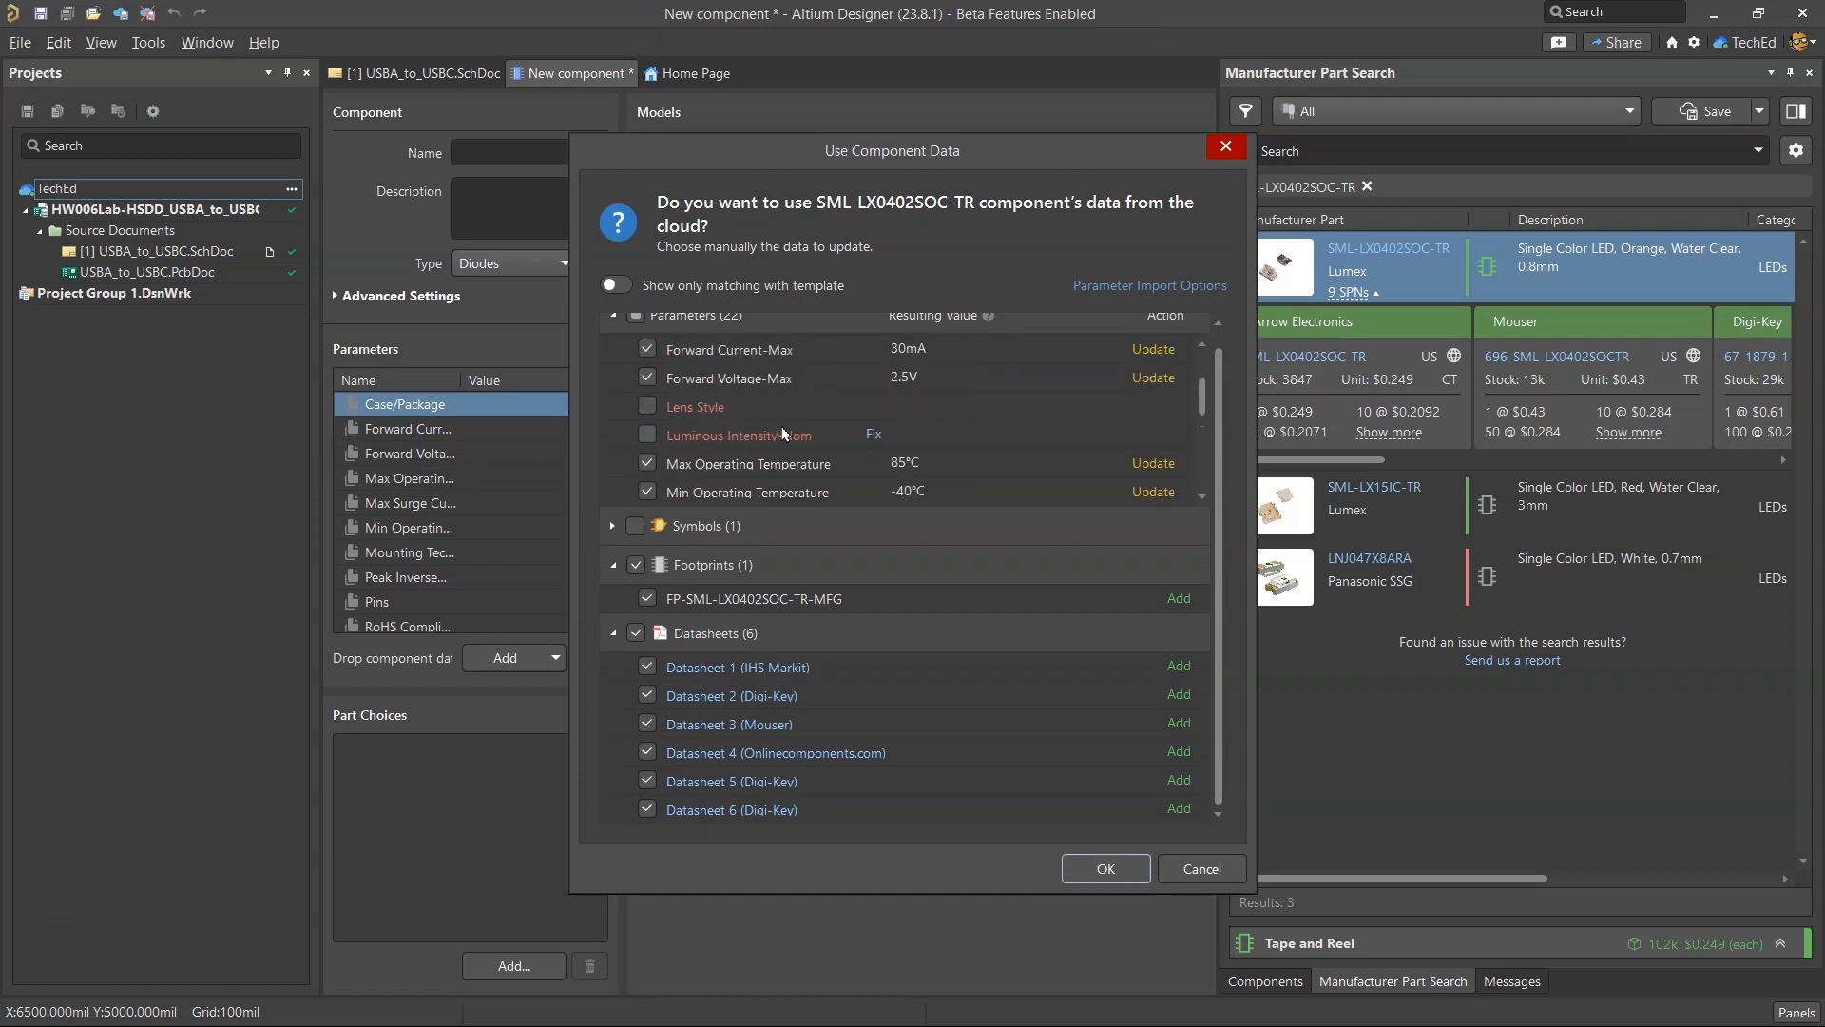
scroll(784, 435, up, 2)
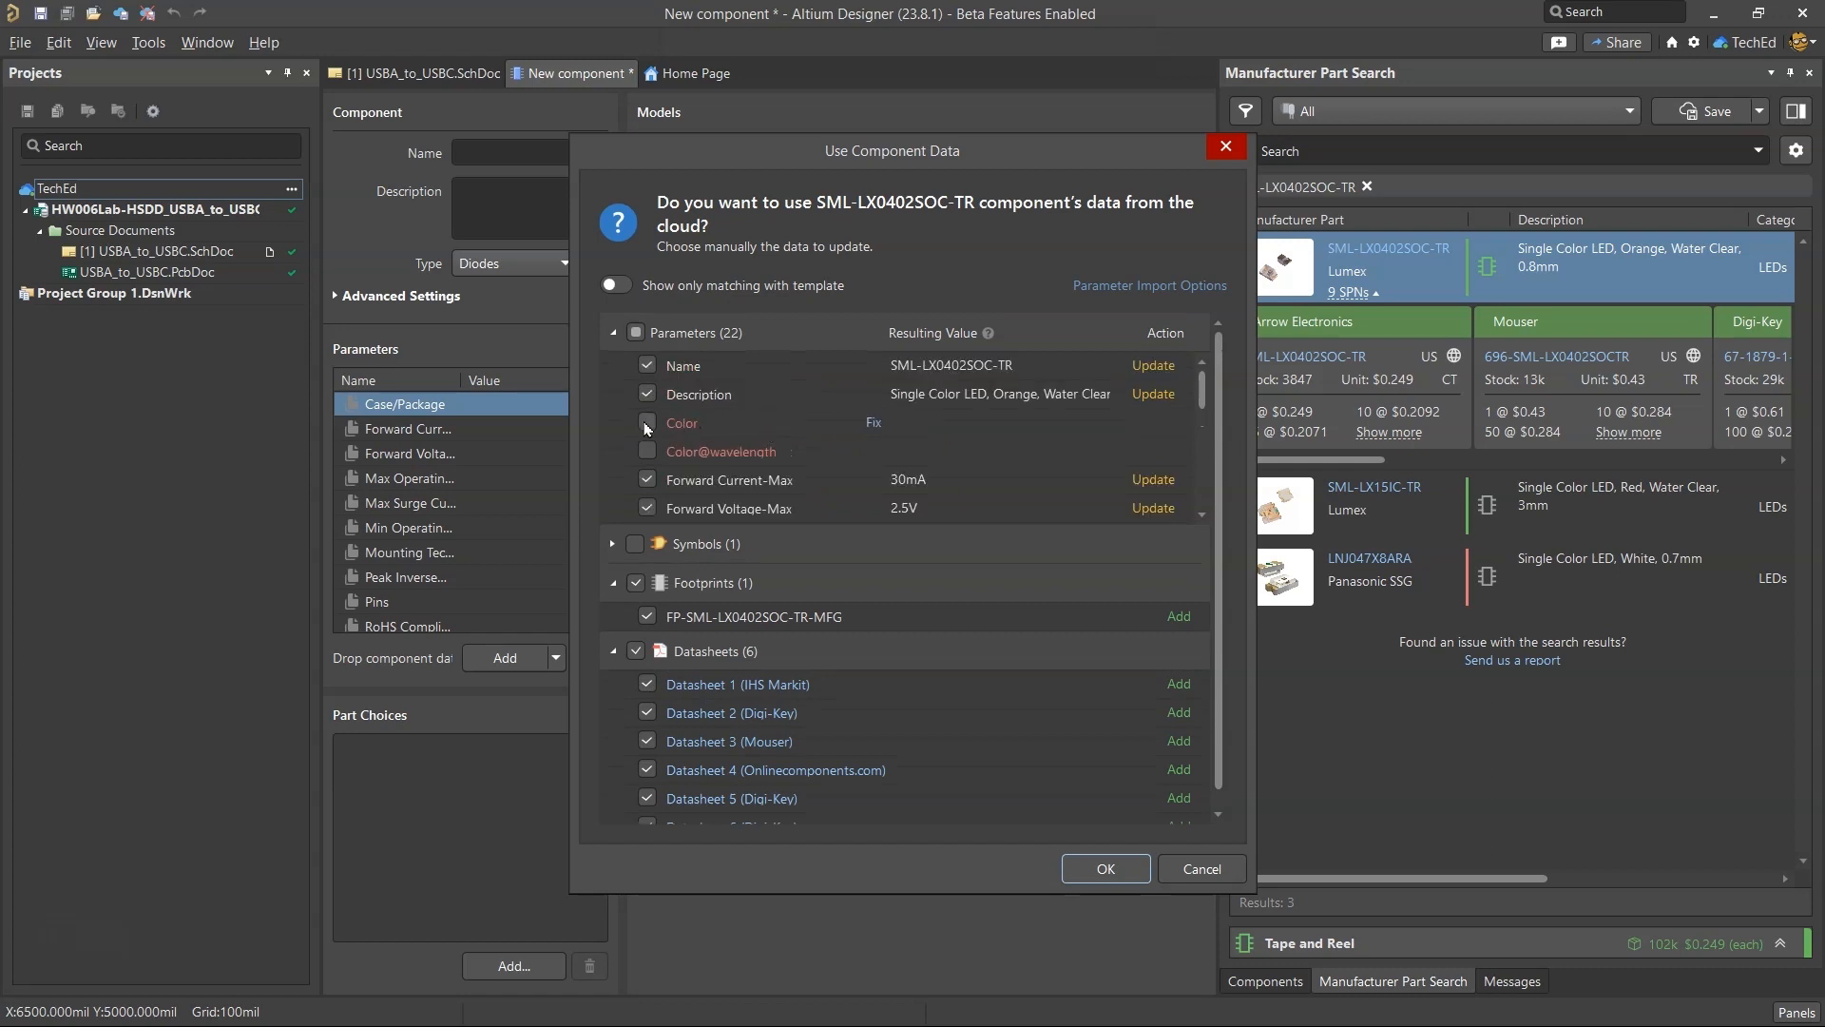
click(645, 419)
click(1102, 868)
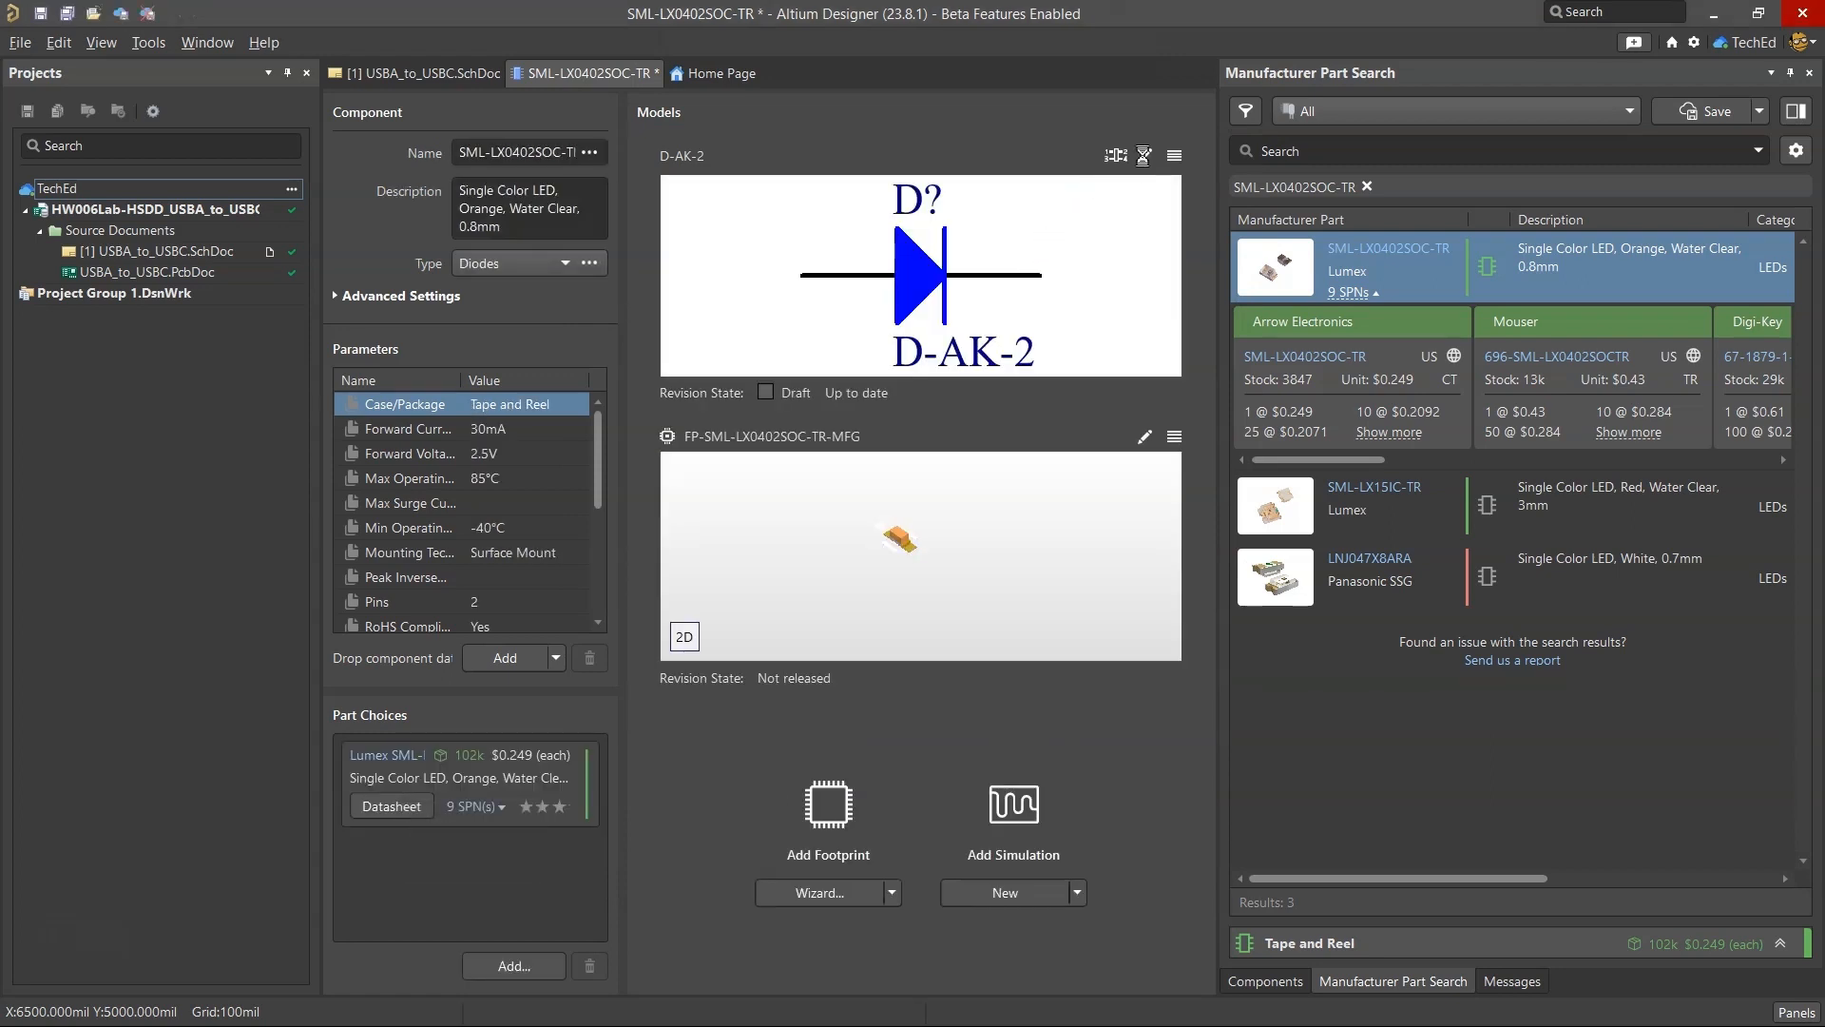
Check the editing options for the shared D-AK-2 symbol and leave the symbol unedited.
click(1144, 157)
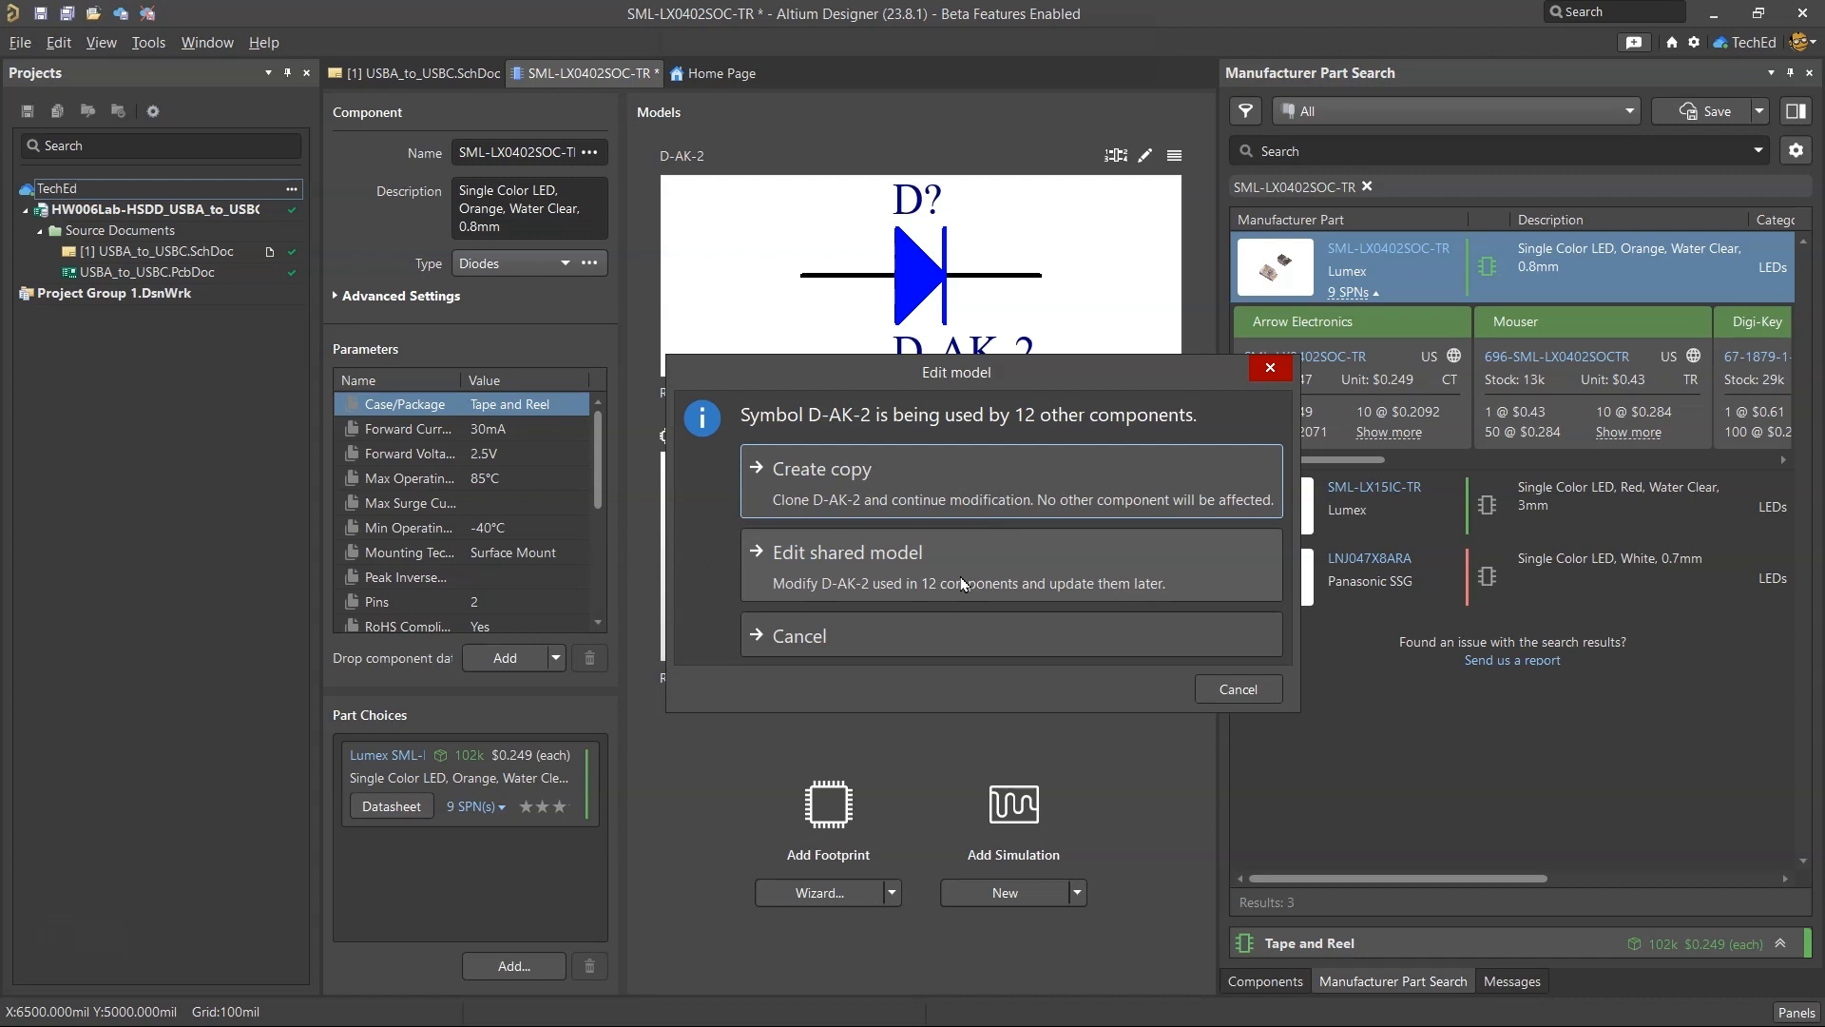
click(1217, 695)
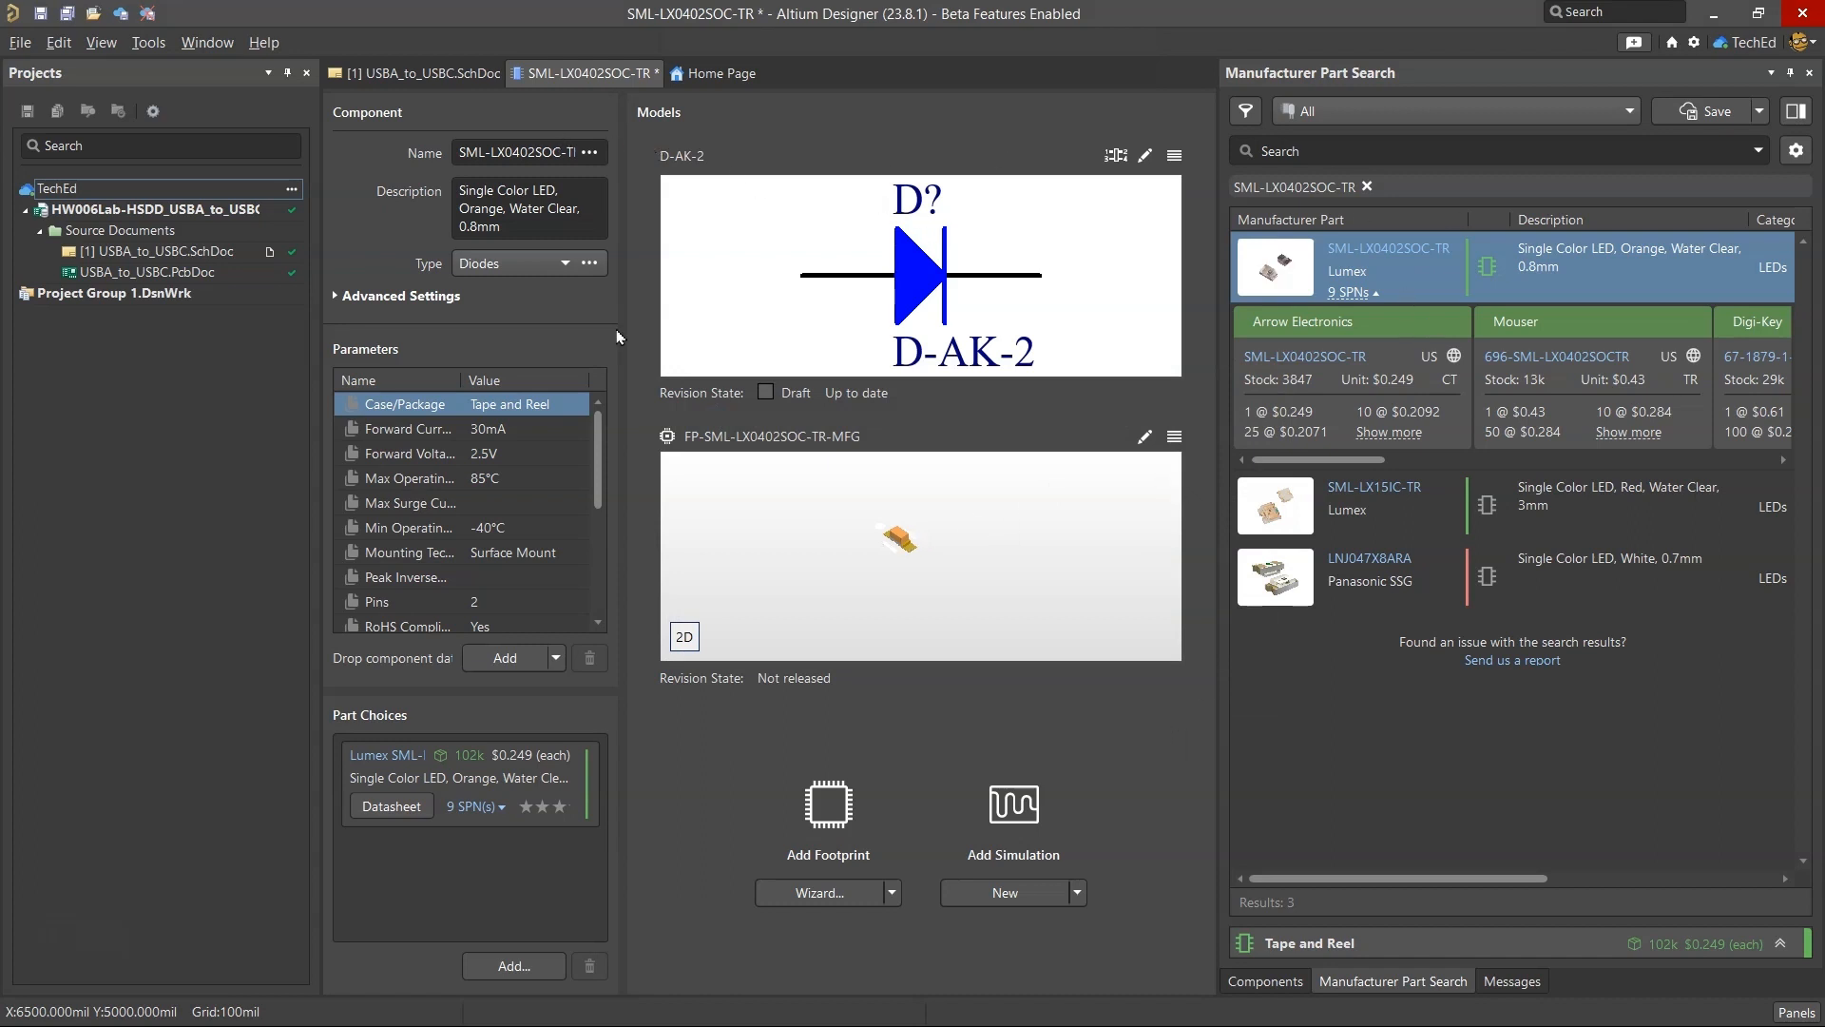
Copy the detailed description of D7 from the BOM spreadsheet in the browser and rename the component LED ORANGE CLEAR SMD.
click(883, 1009)
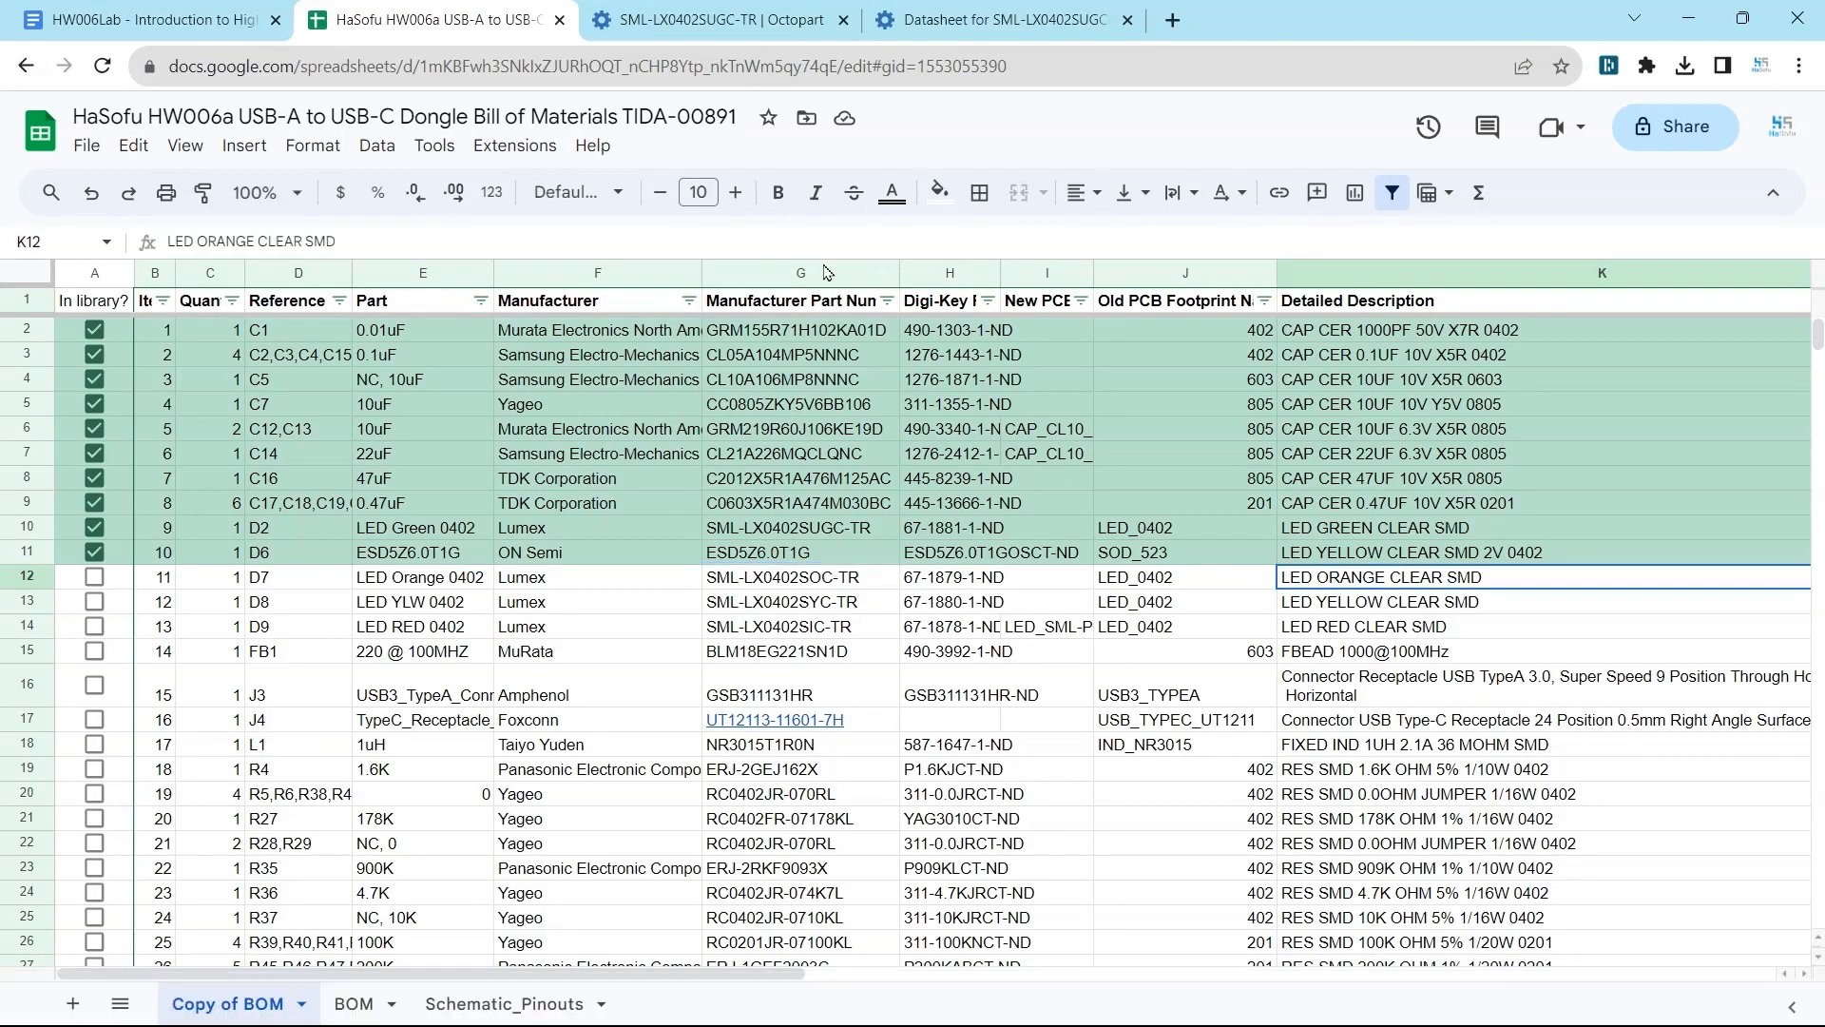
drag(394, 240, 164, 276)
key(ctrl+c)
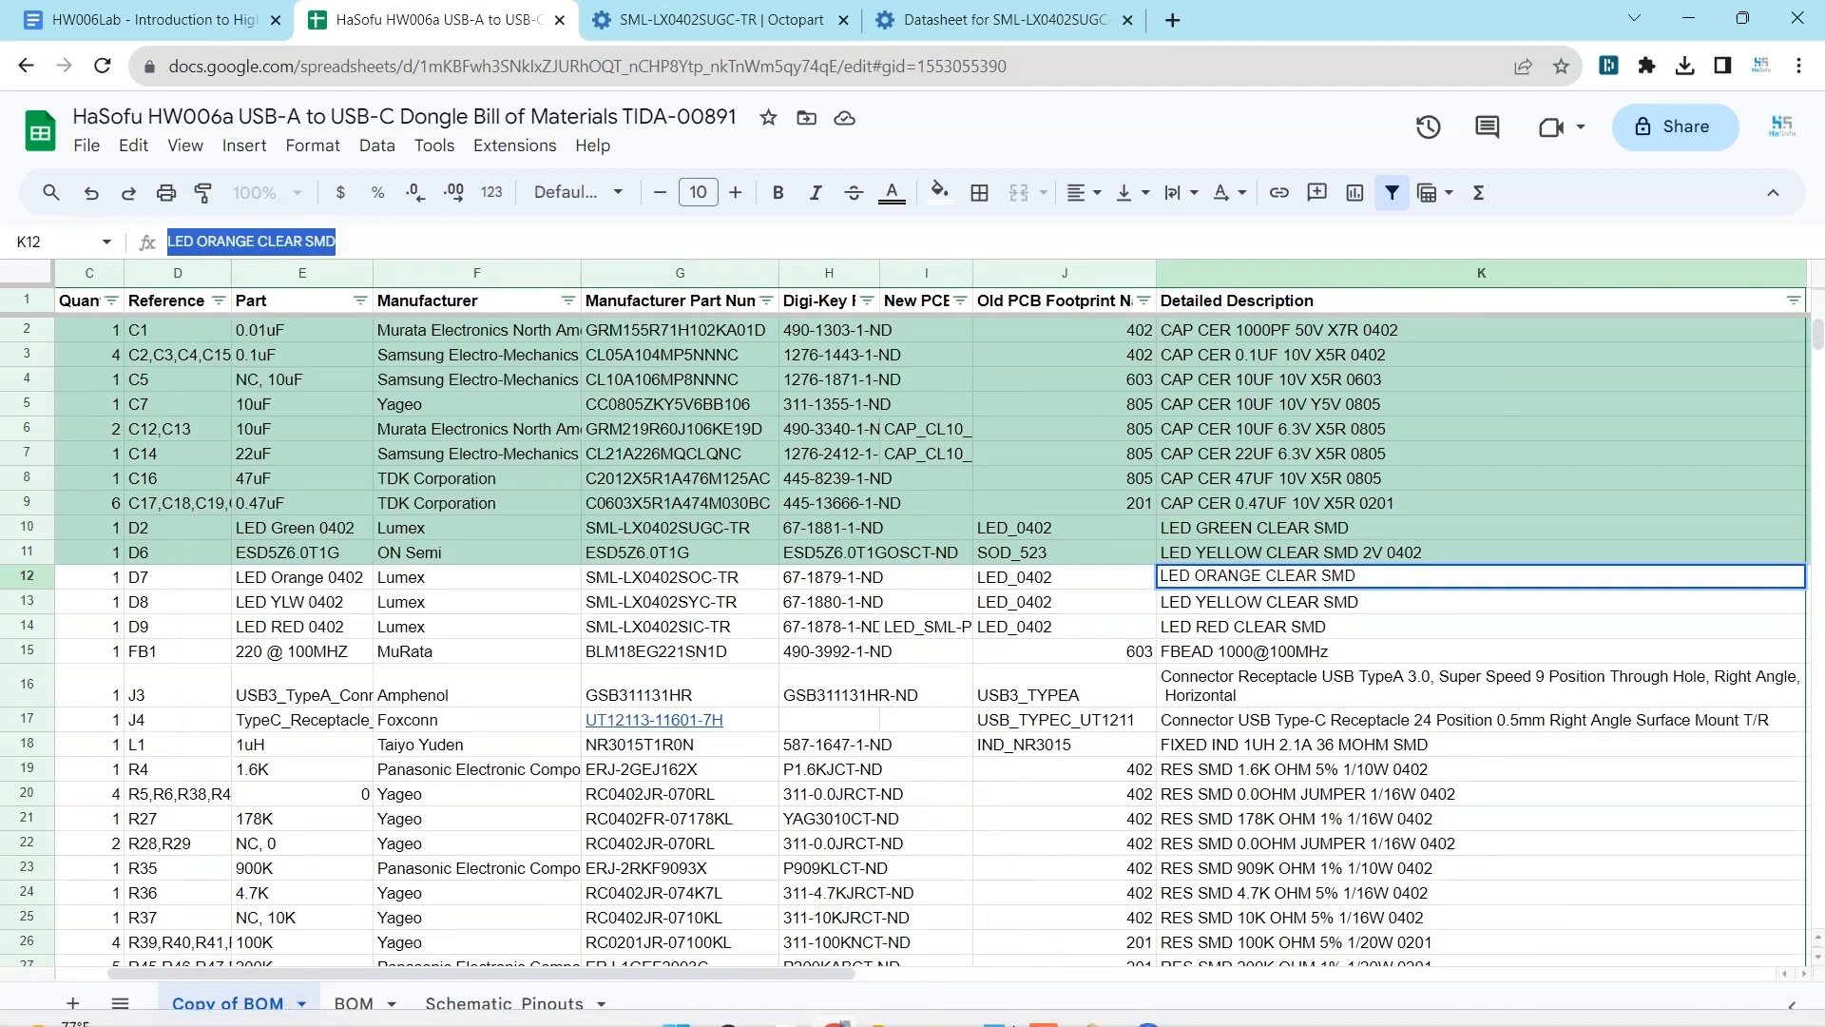
click(1086, 1002)
click(498, 152)
key(ctrl+v)
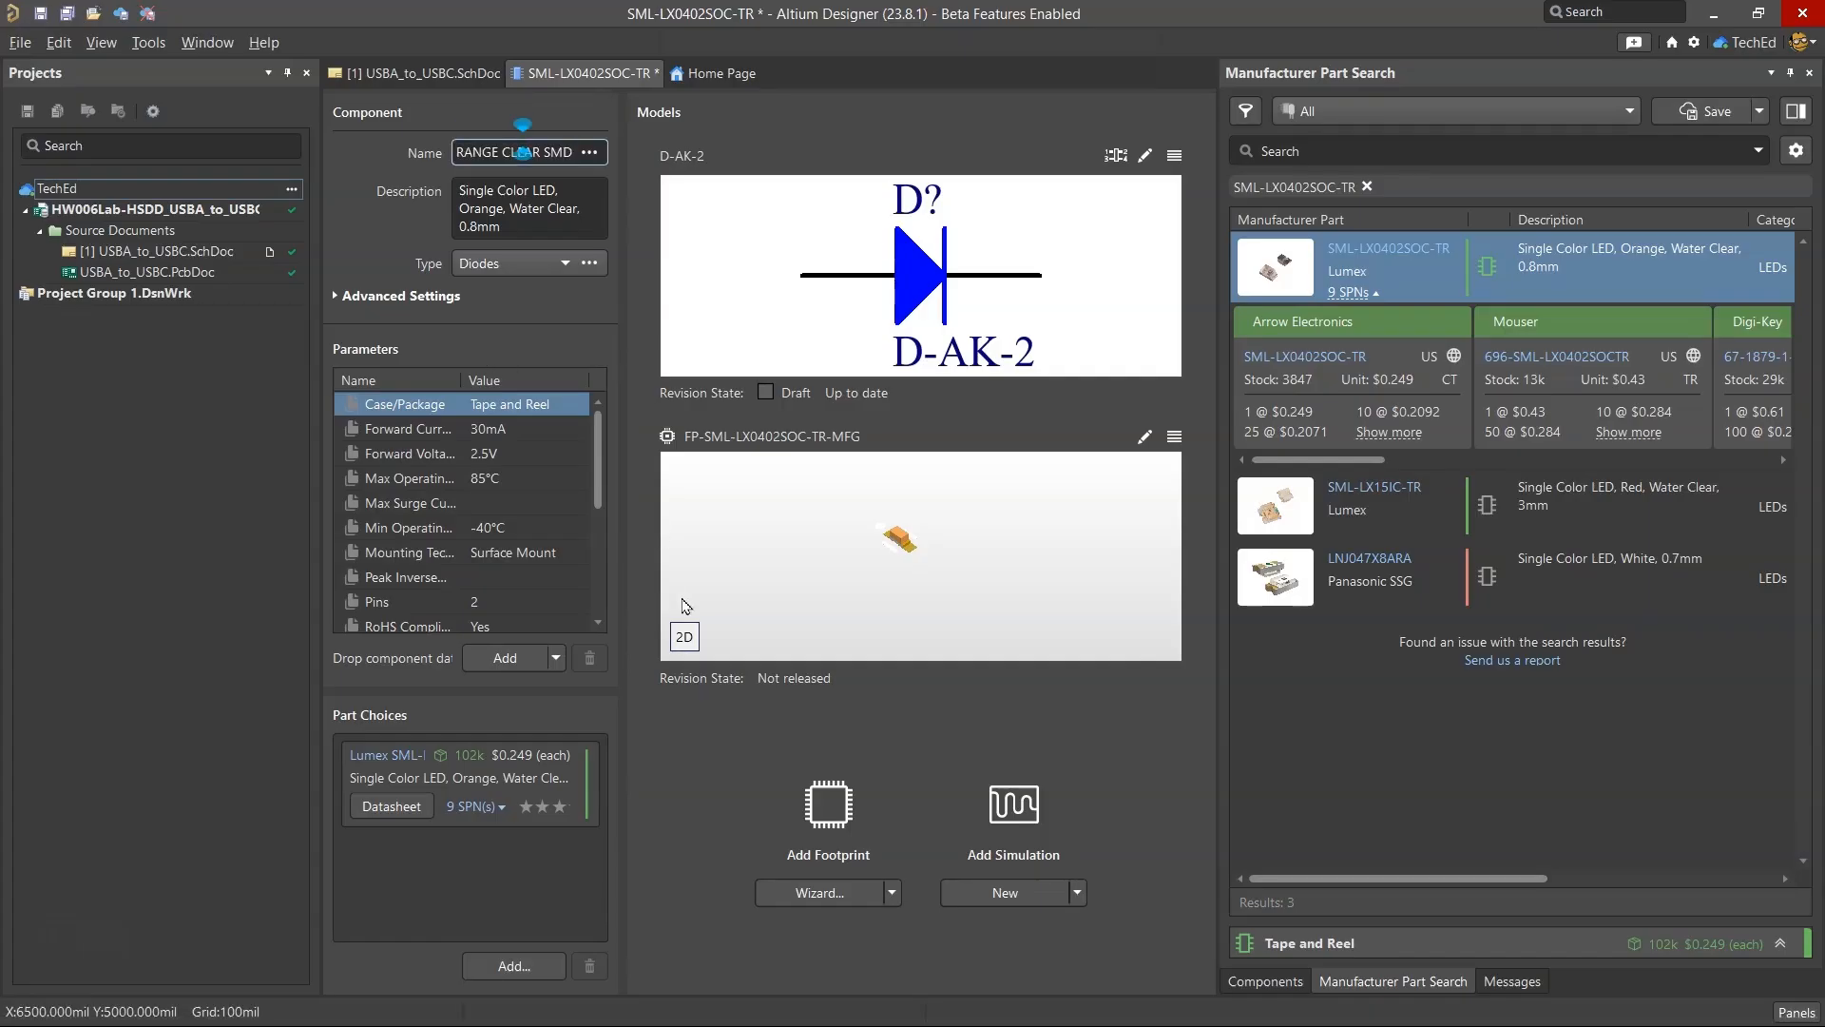
click(513, 965)
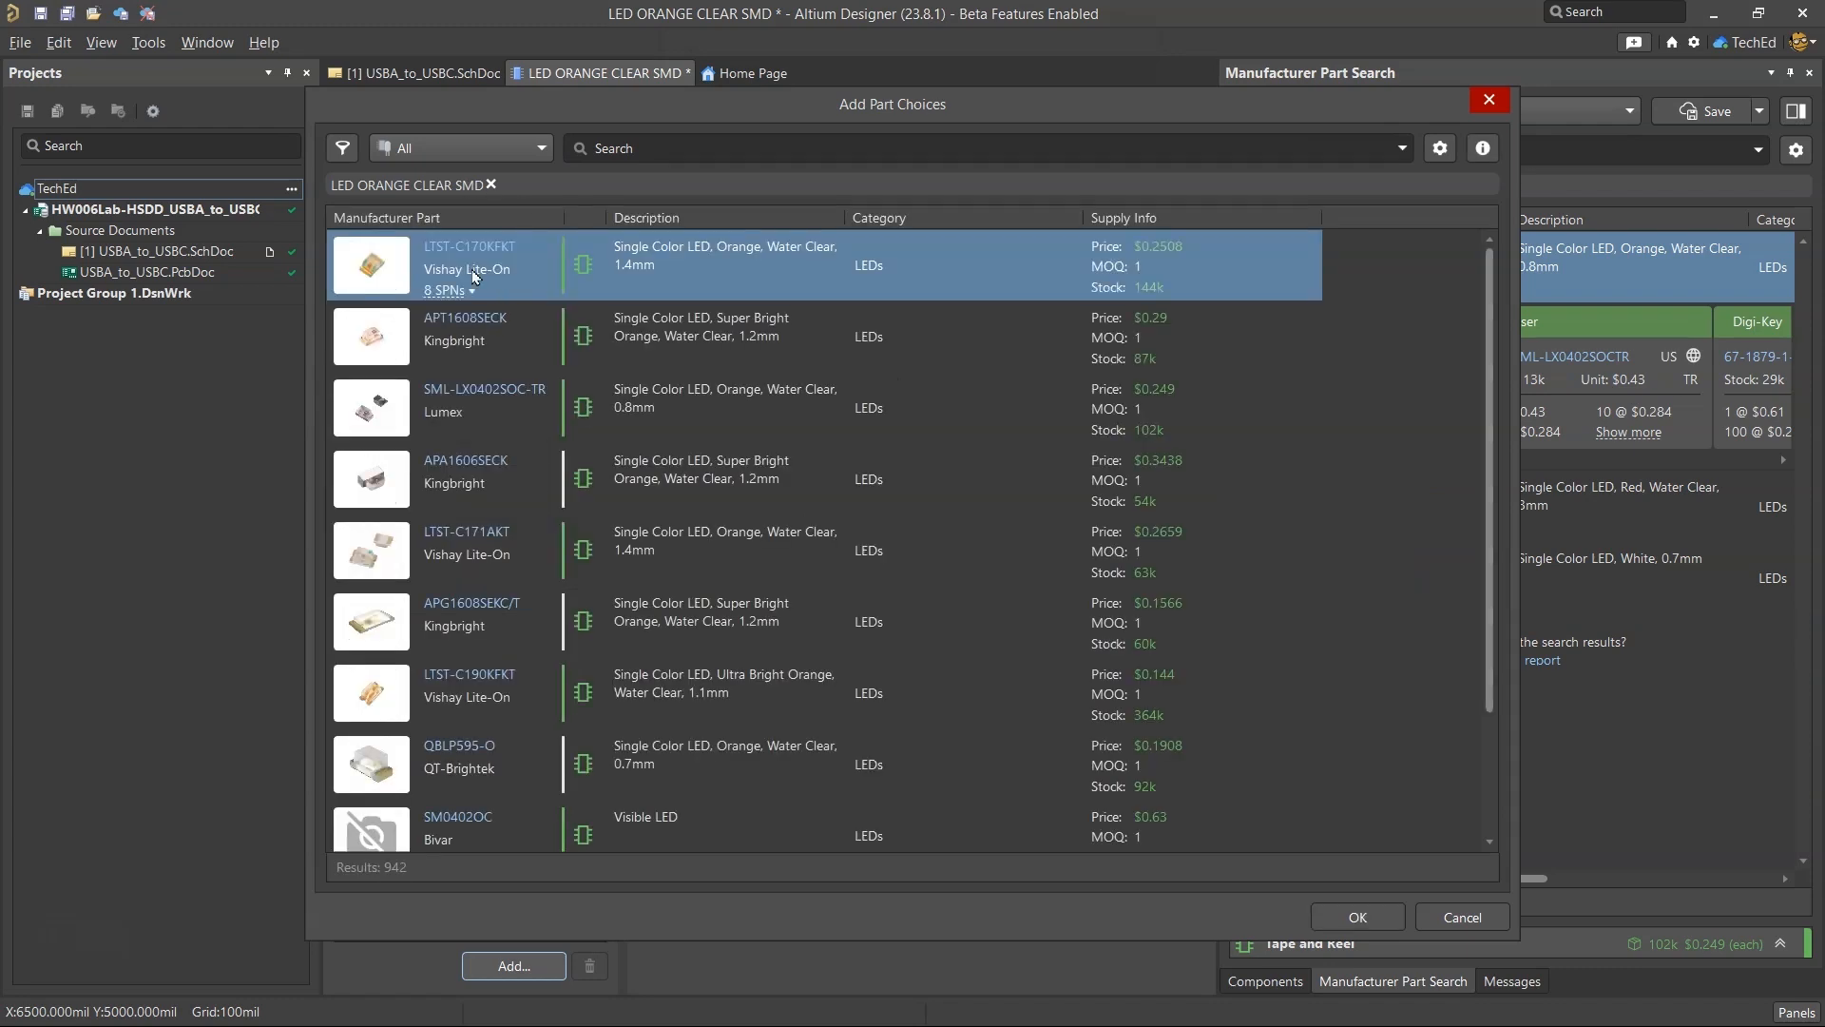
drag(545, 112, 841, 129)
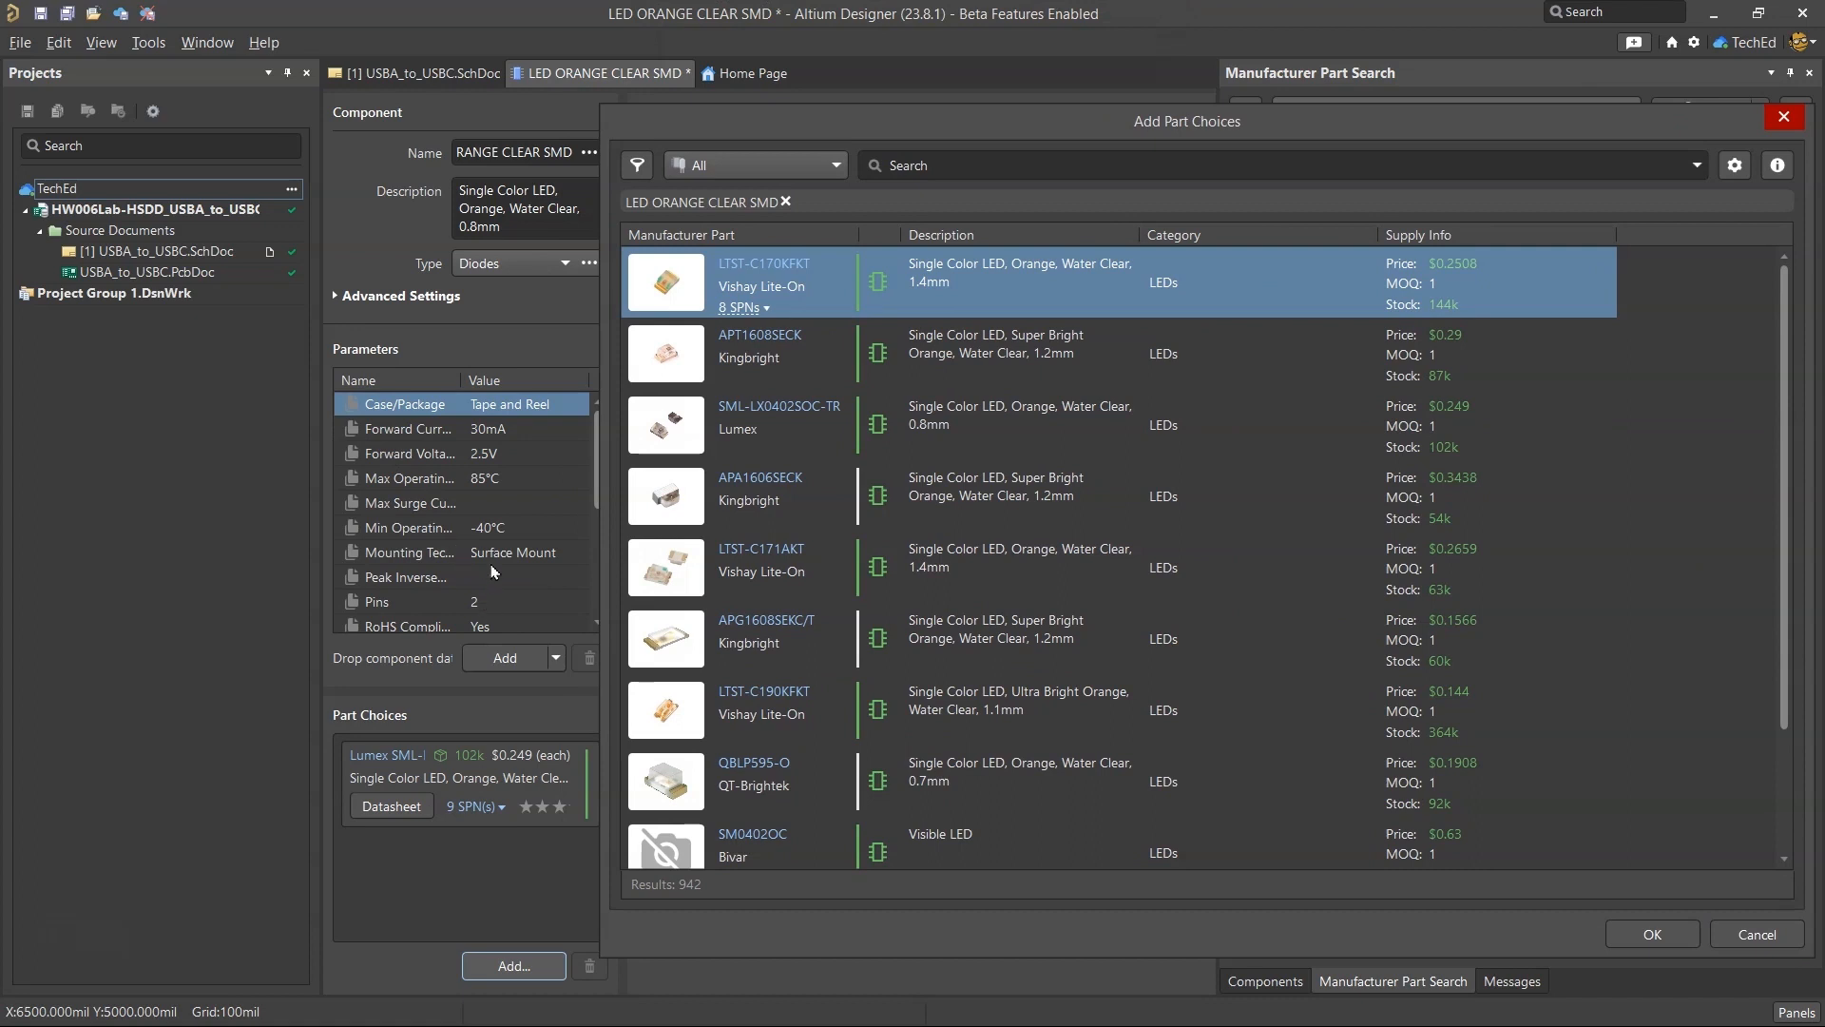
click(1764, 935)
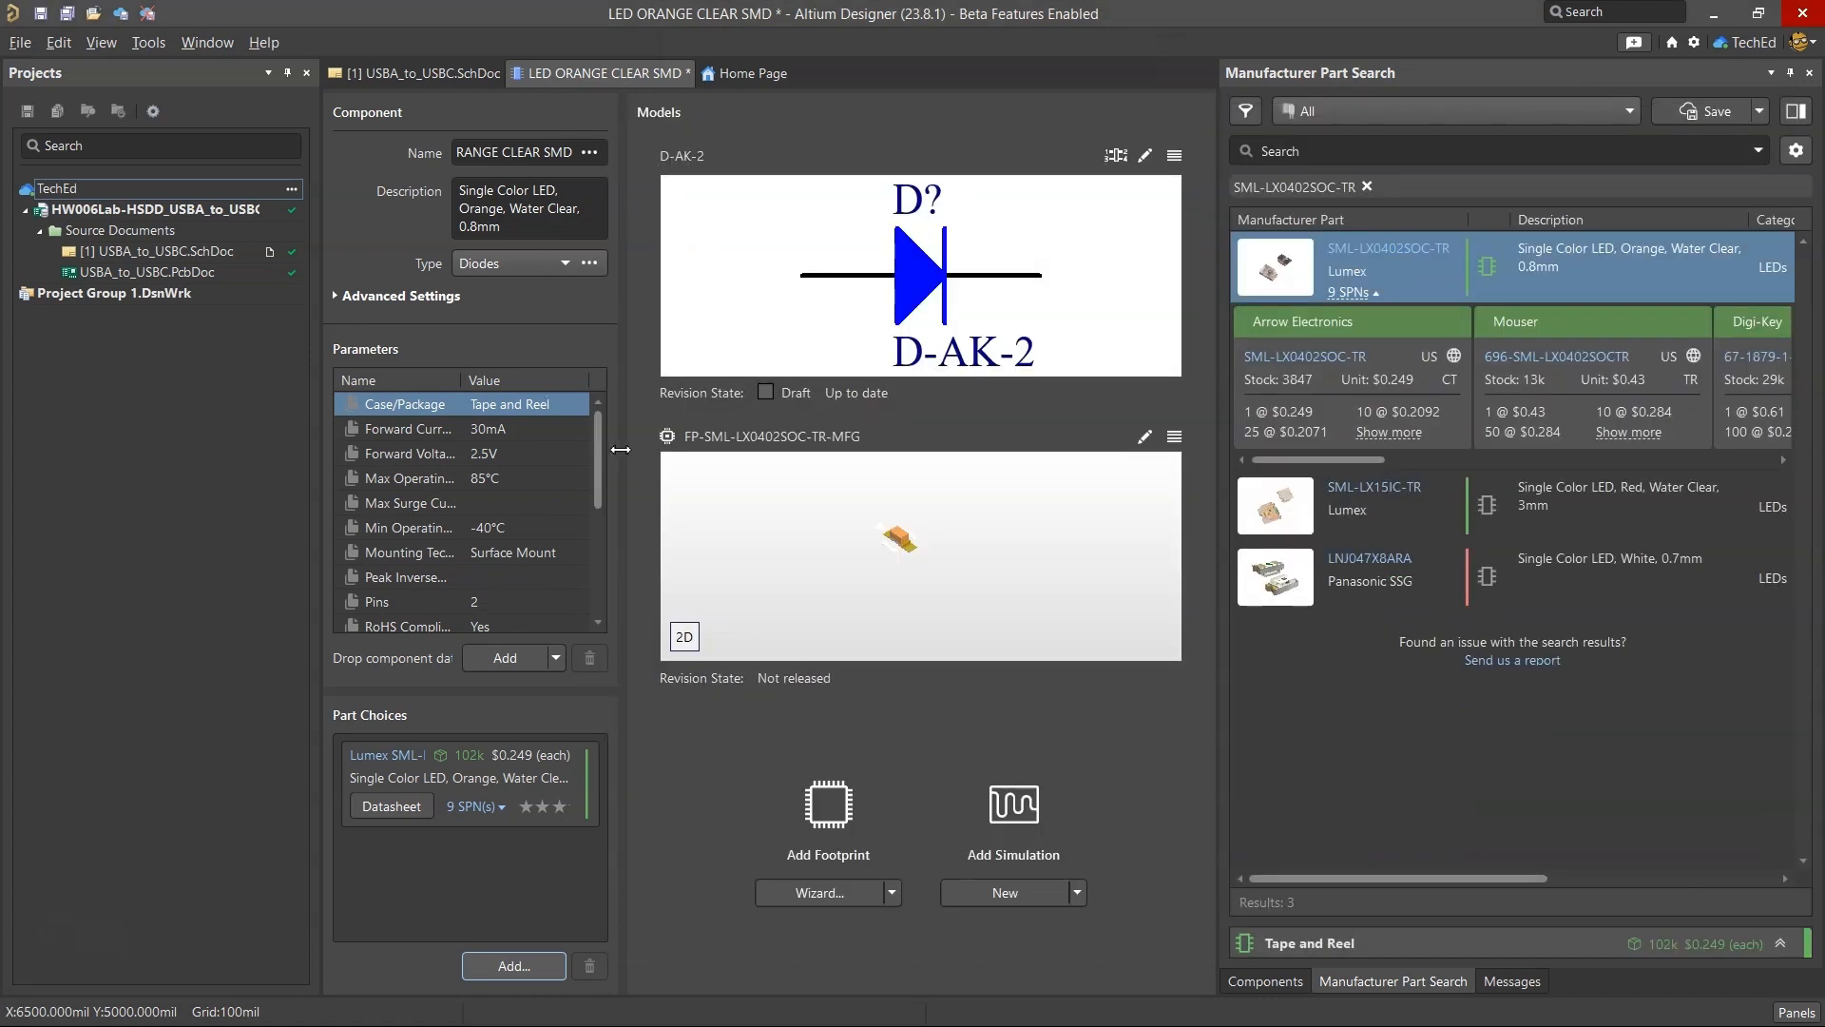
Widen the component properties area and review the imported parameters and datasheets.
drag(620, 448, 784, 451)
scroll(521, 457, down, 4)
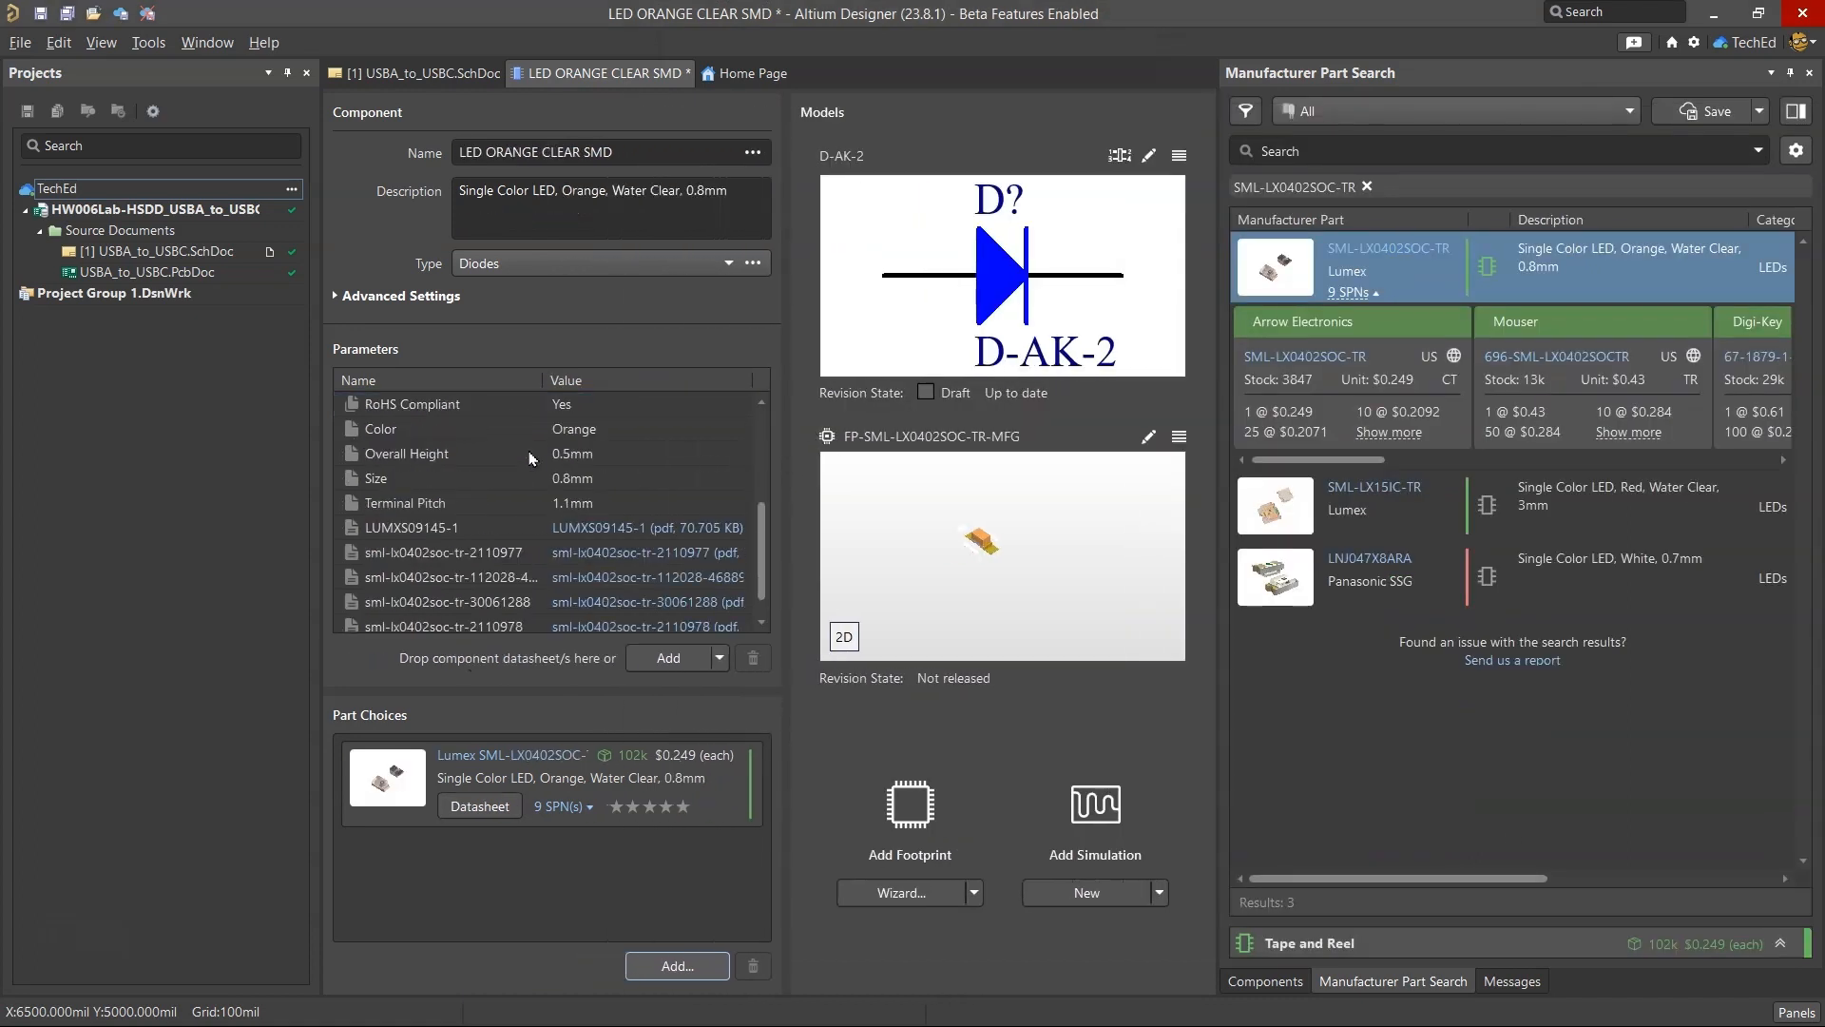
scroll(551, 542, up, 1)
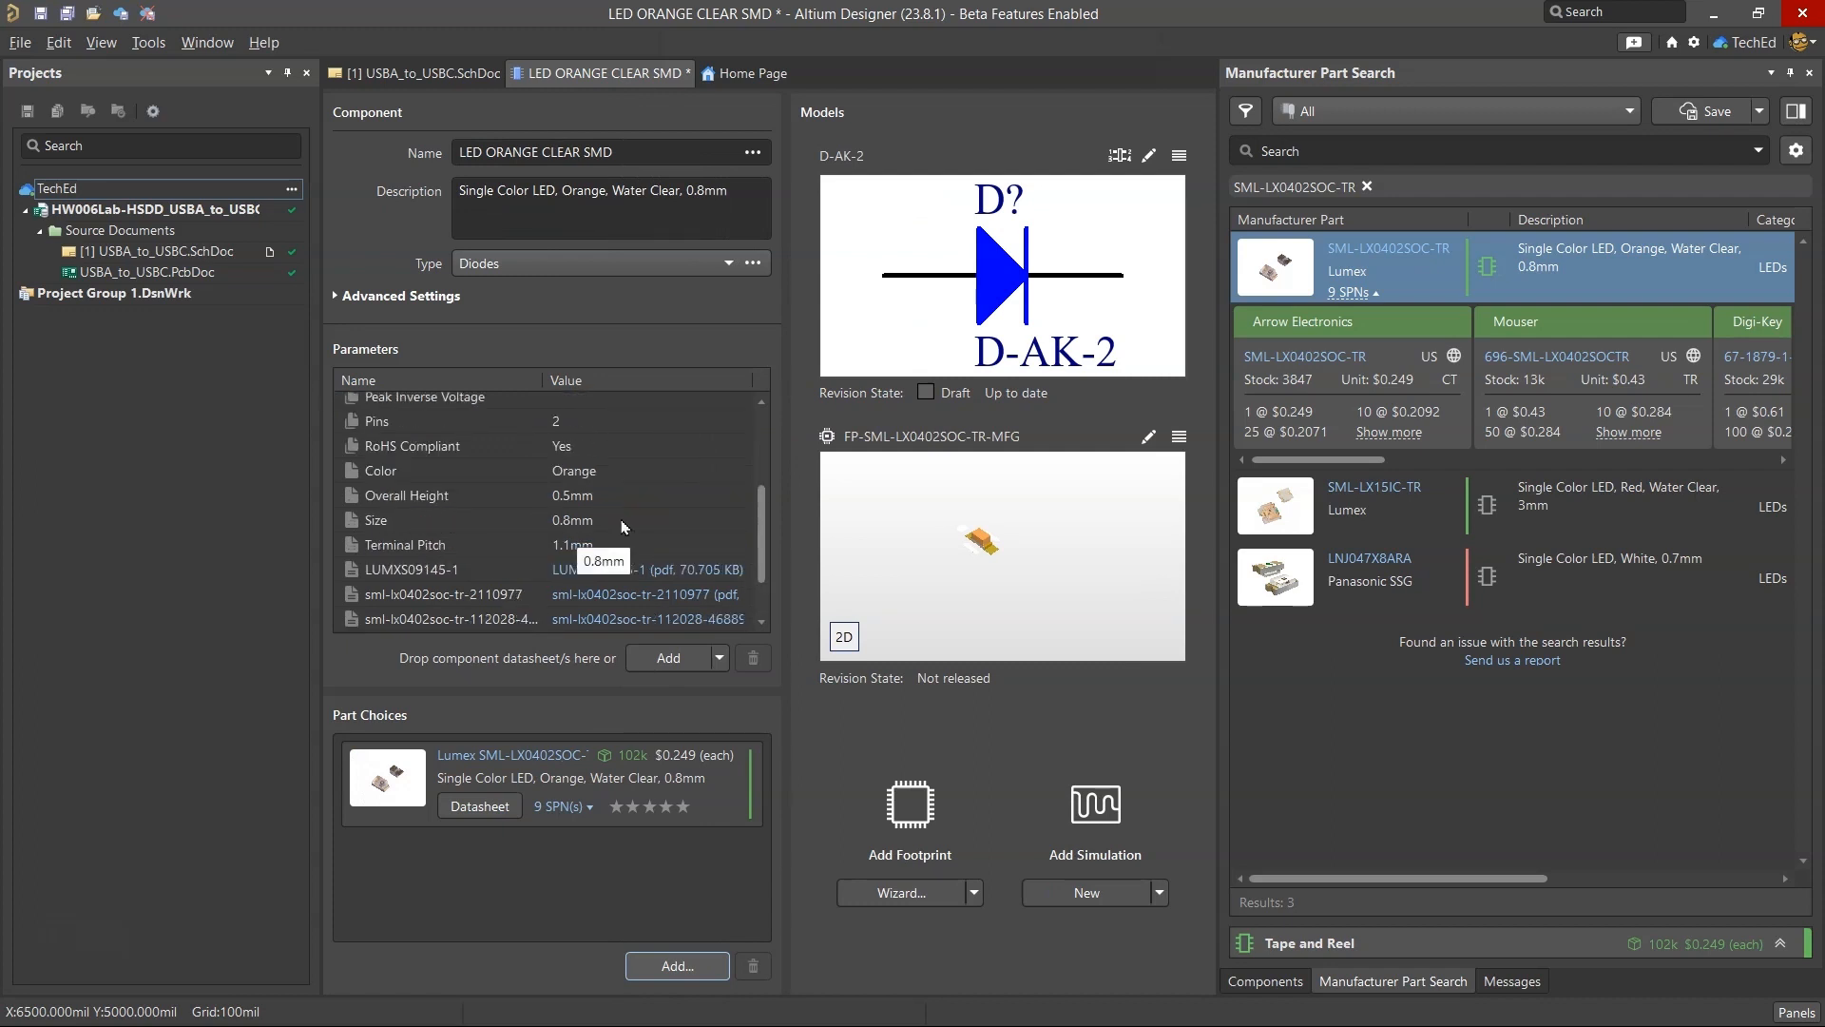
scroll(632, 522, up, 2)
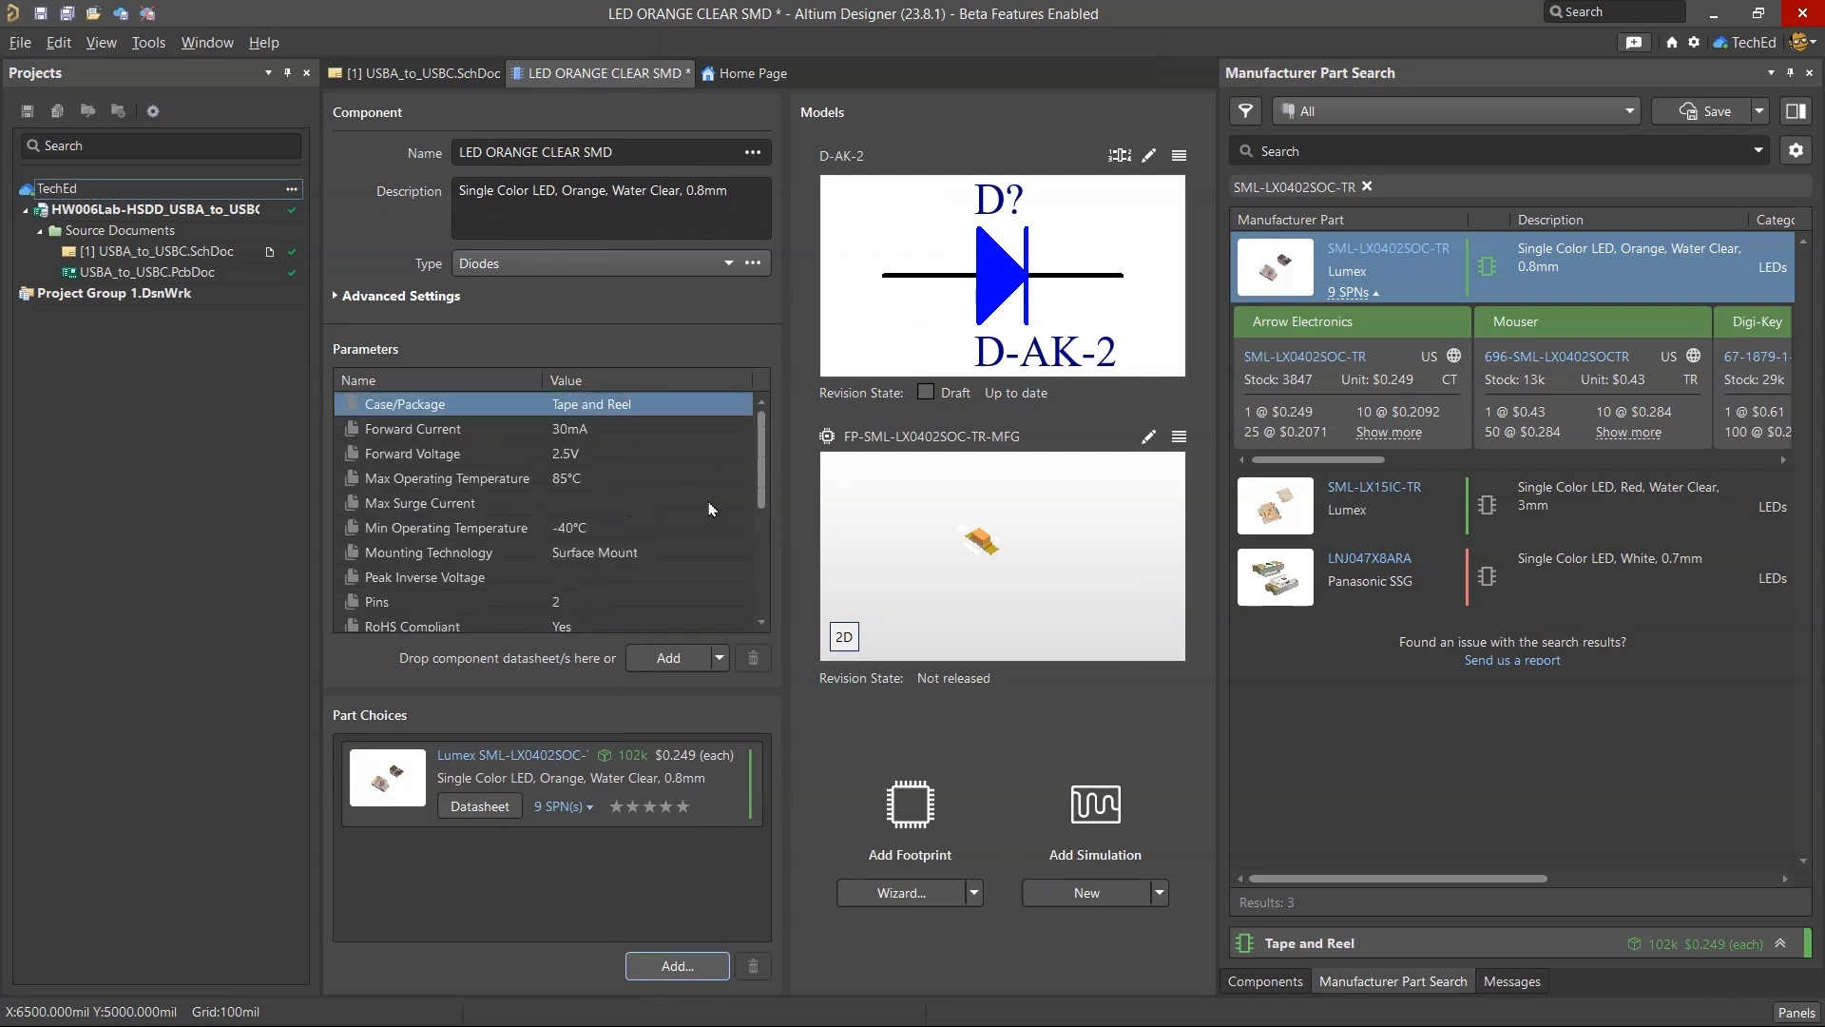
click(660, 155)
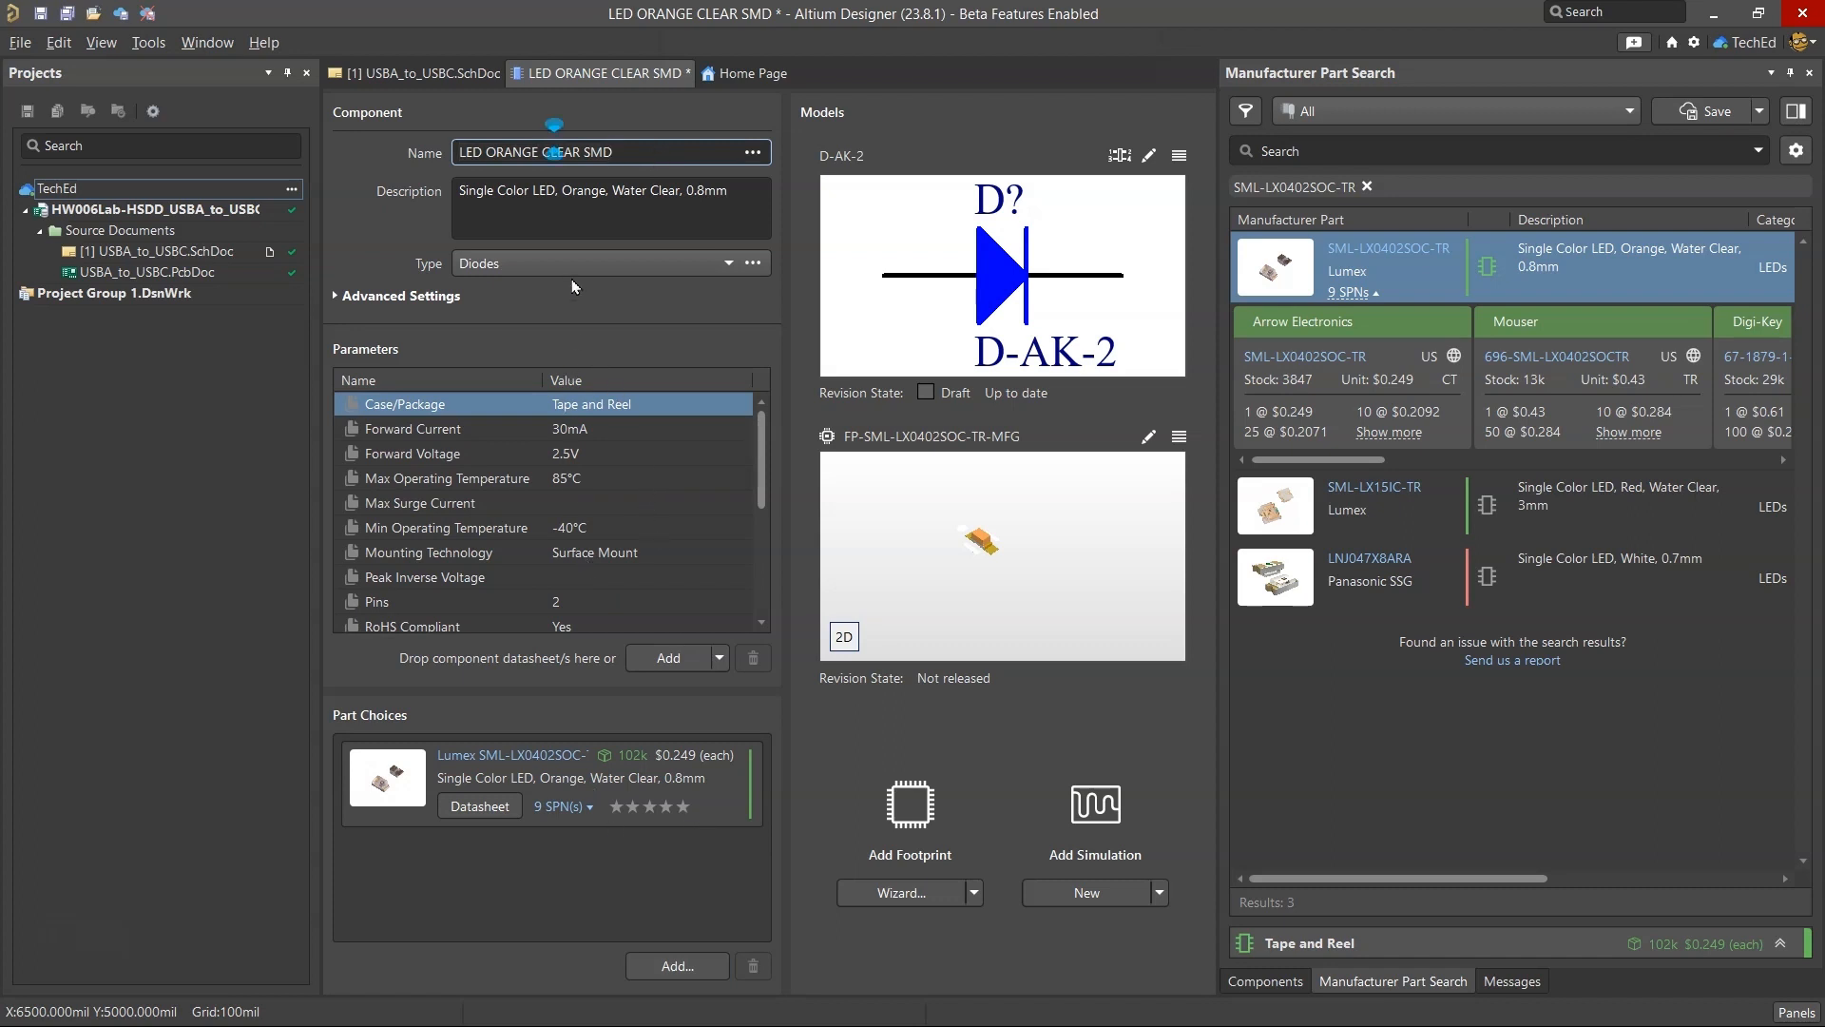
scroll(595, 476, down, 5)
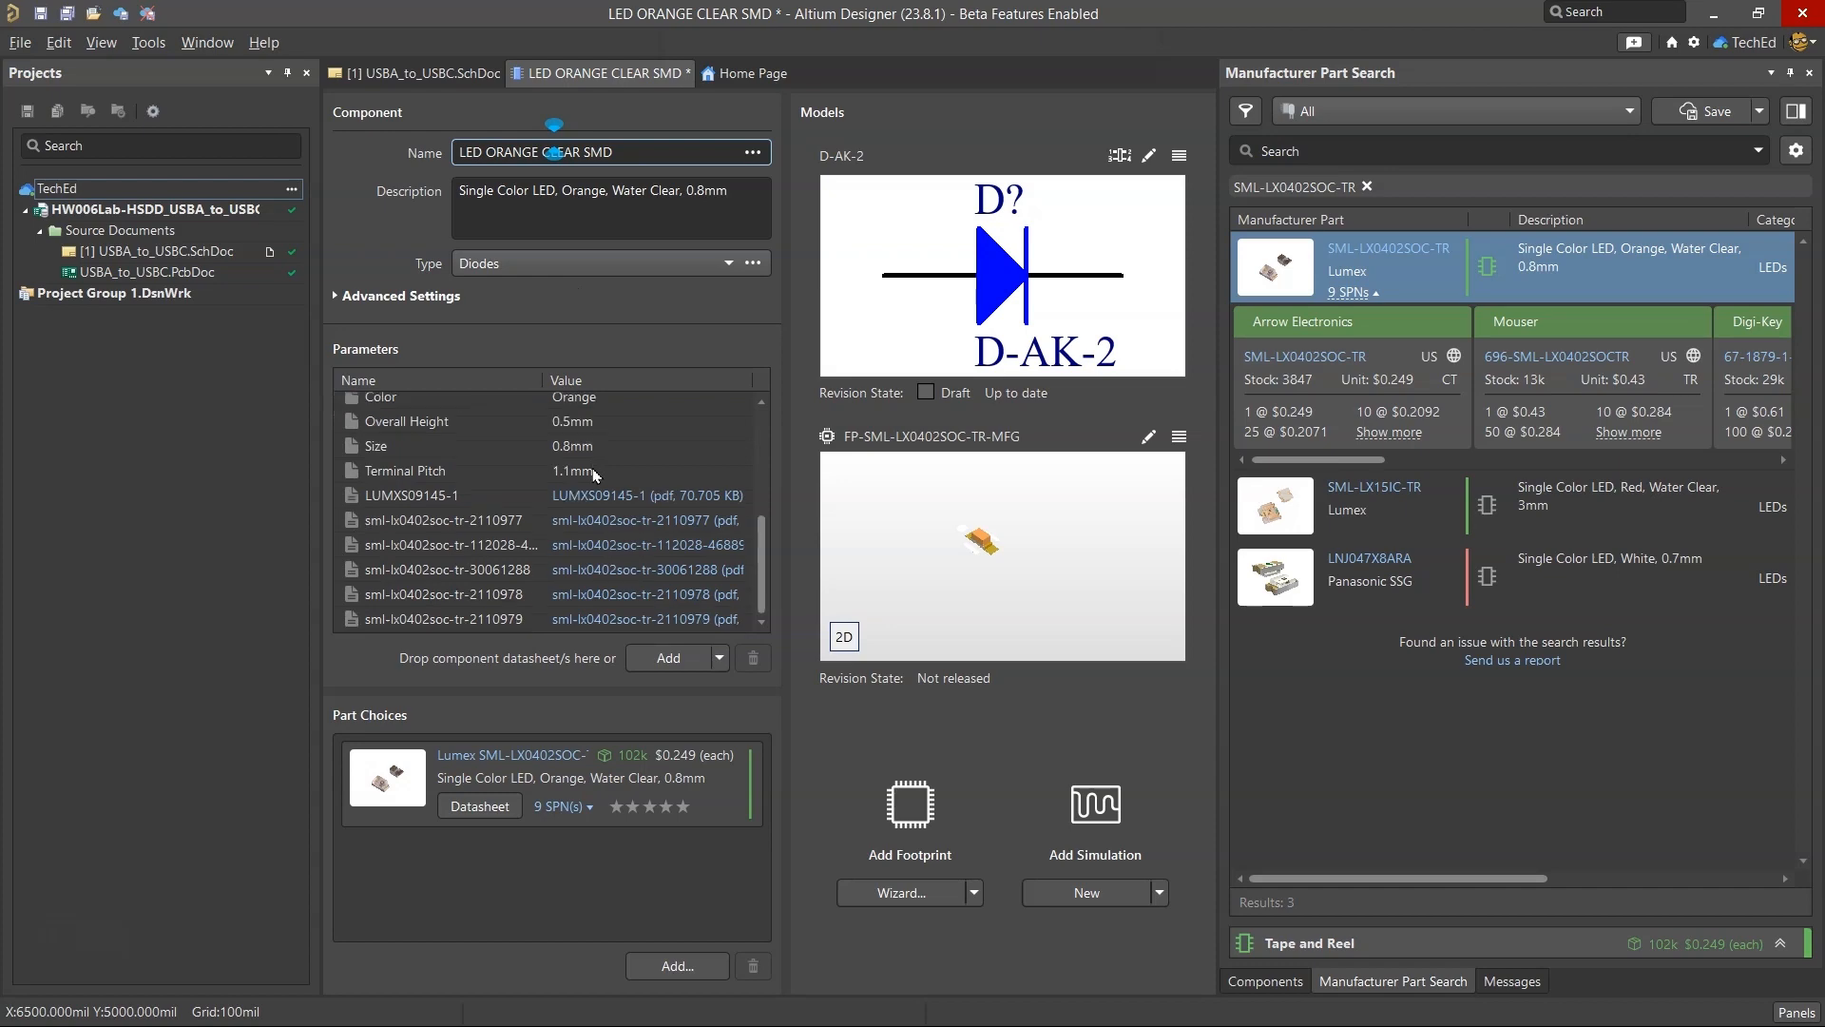
click(467, 498)
Copy the part number SML-LX0402SOC-TR from the BOM spreadsheet in the browser, search Octopart for it and examine the listing.
click(975, 986)
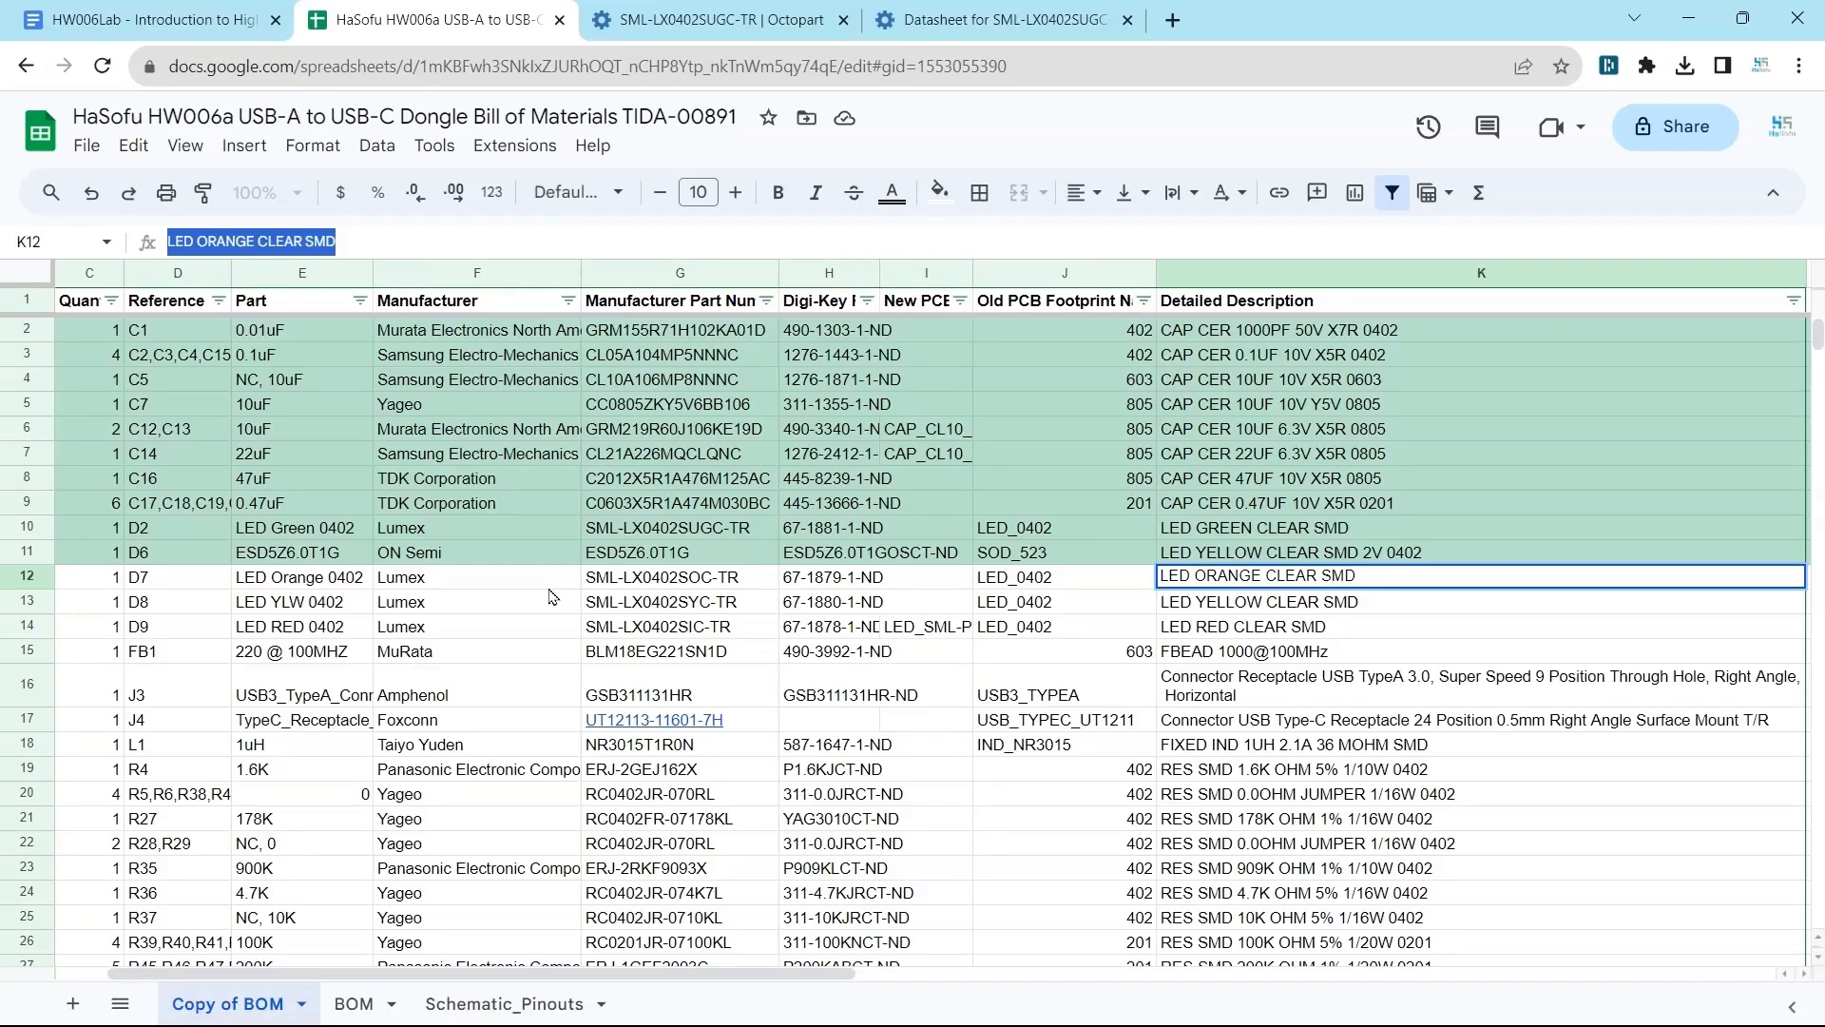
click(685, 577)
click(873, 580)
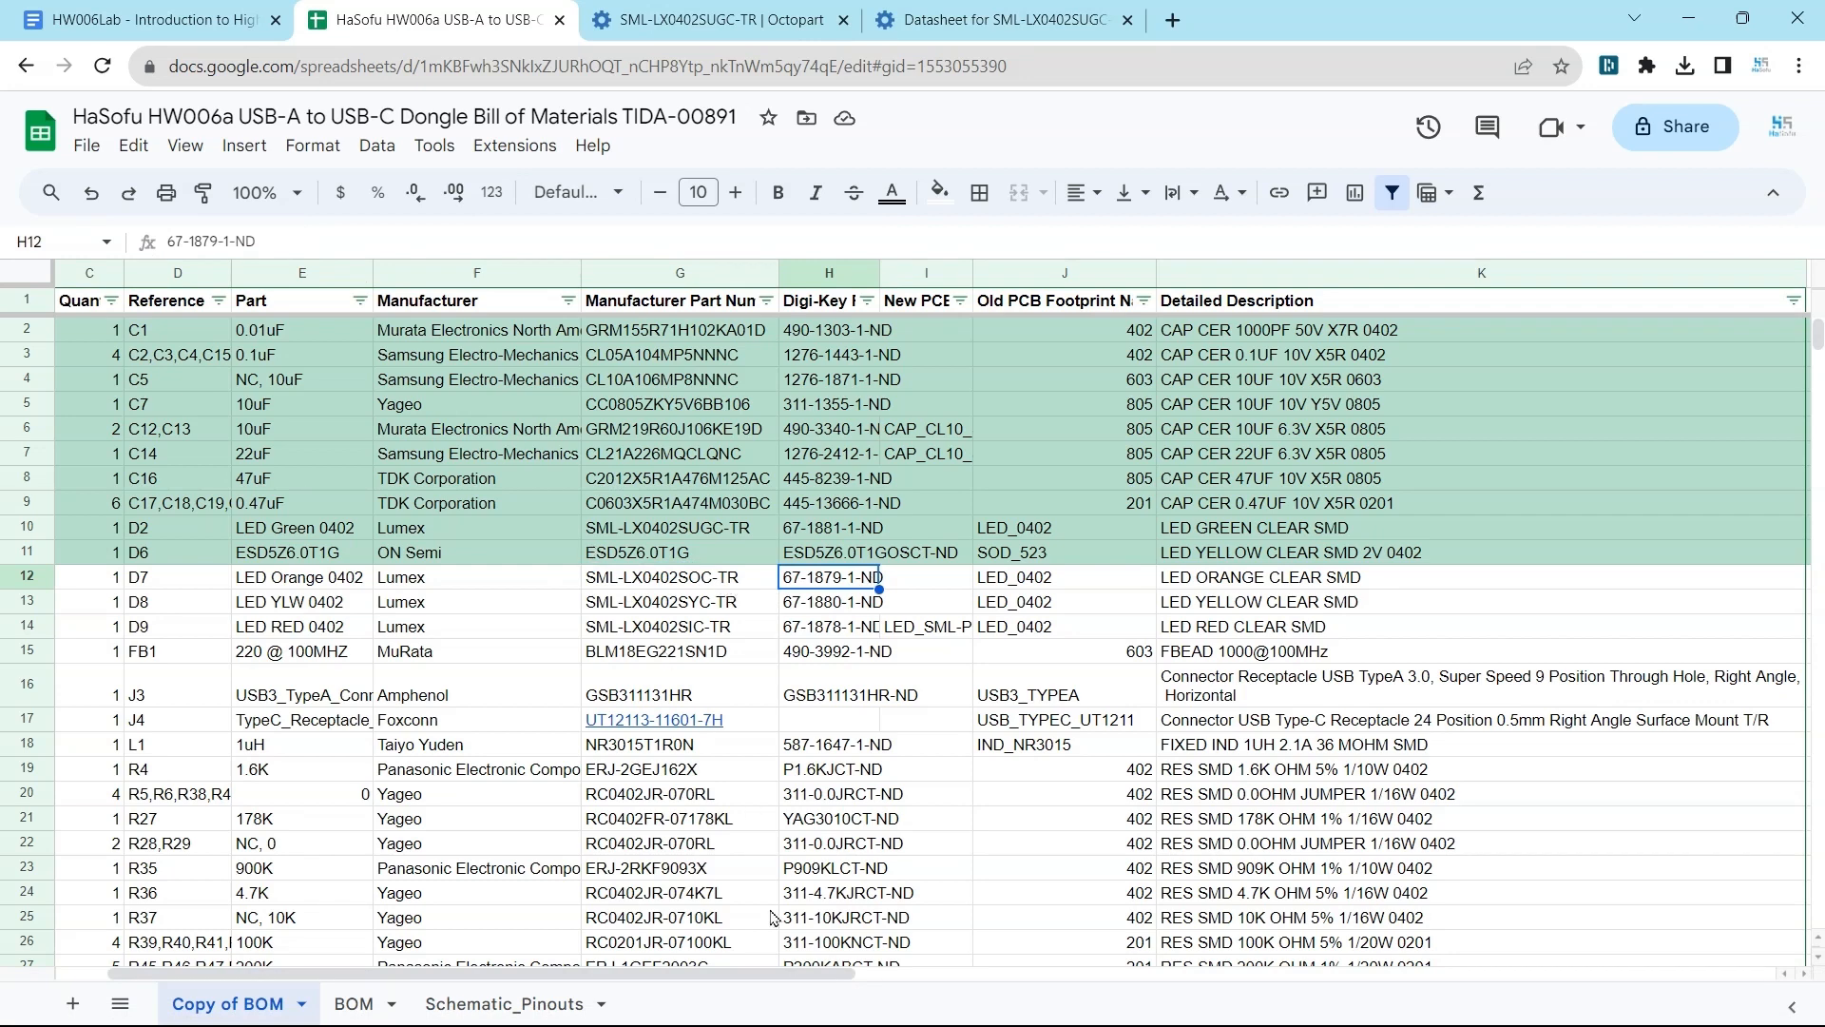
click(673, 577)
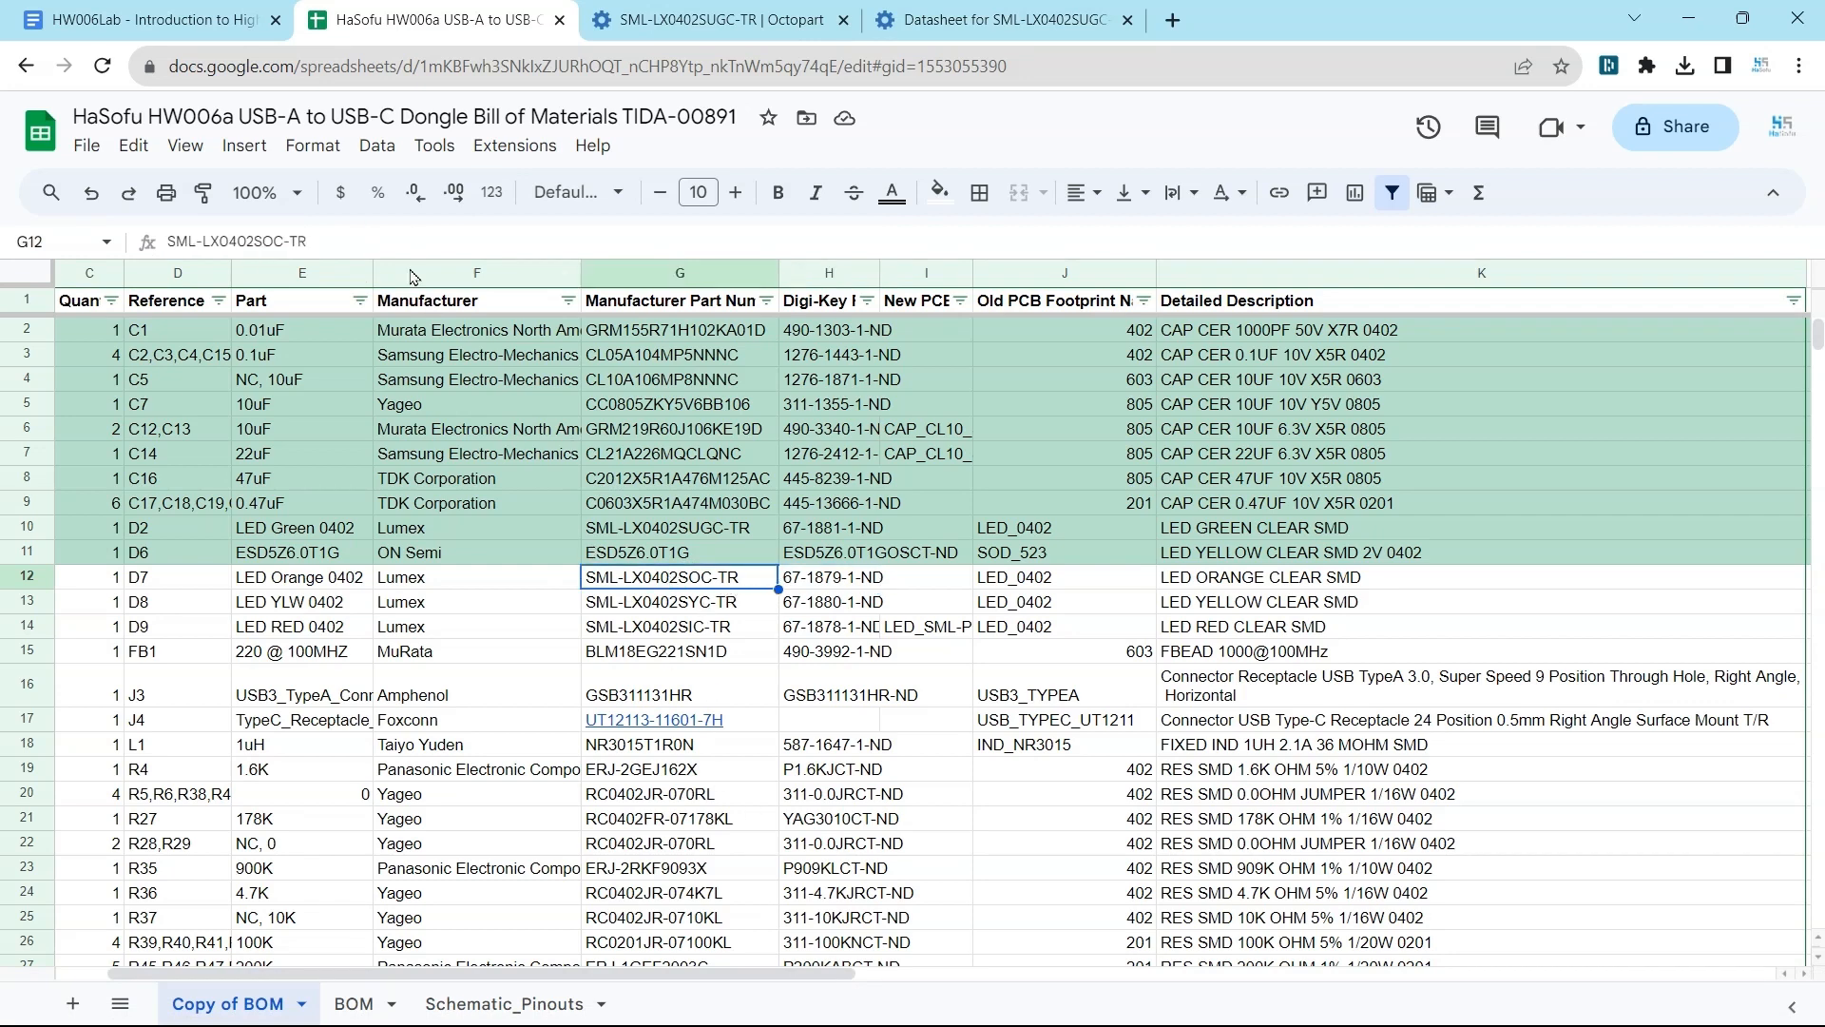
drag(311, 241, 169, 242)
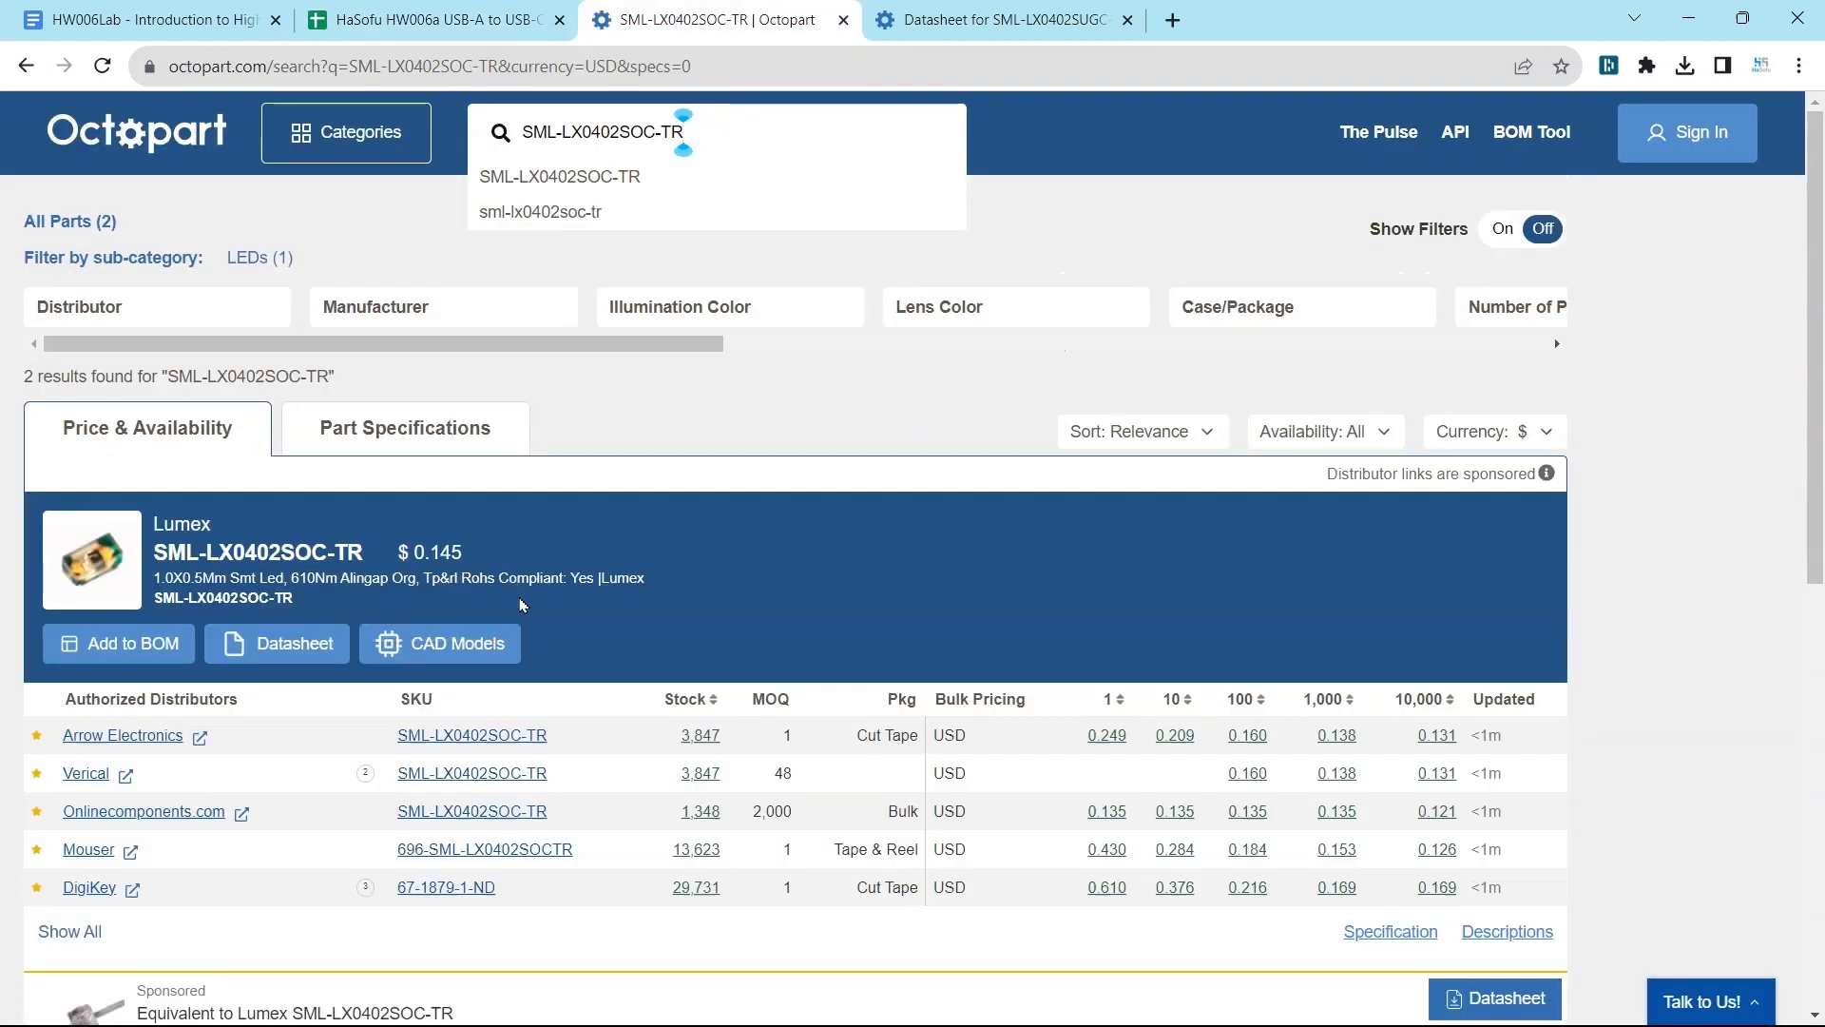
scroll(307, 340, down, 3)
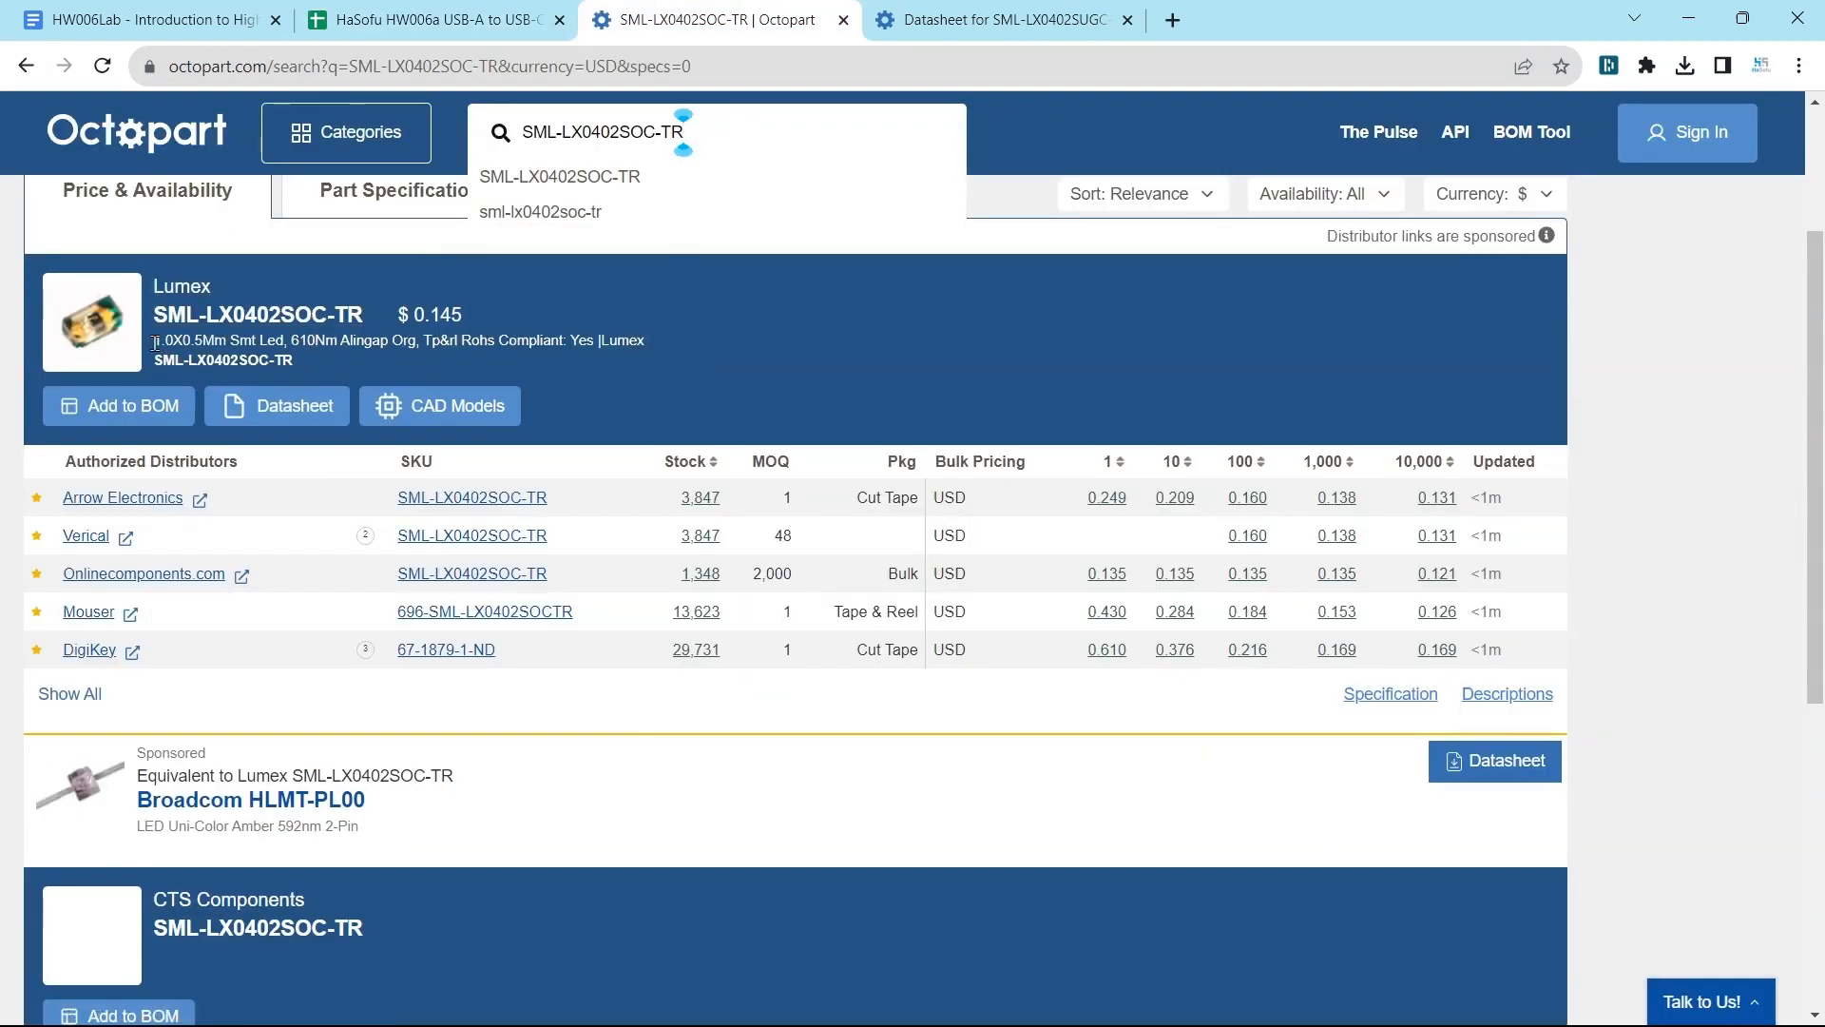
drag(155, 340, 562, 345)
click(764, 368)
scroll(672, 742, down, 3)
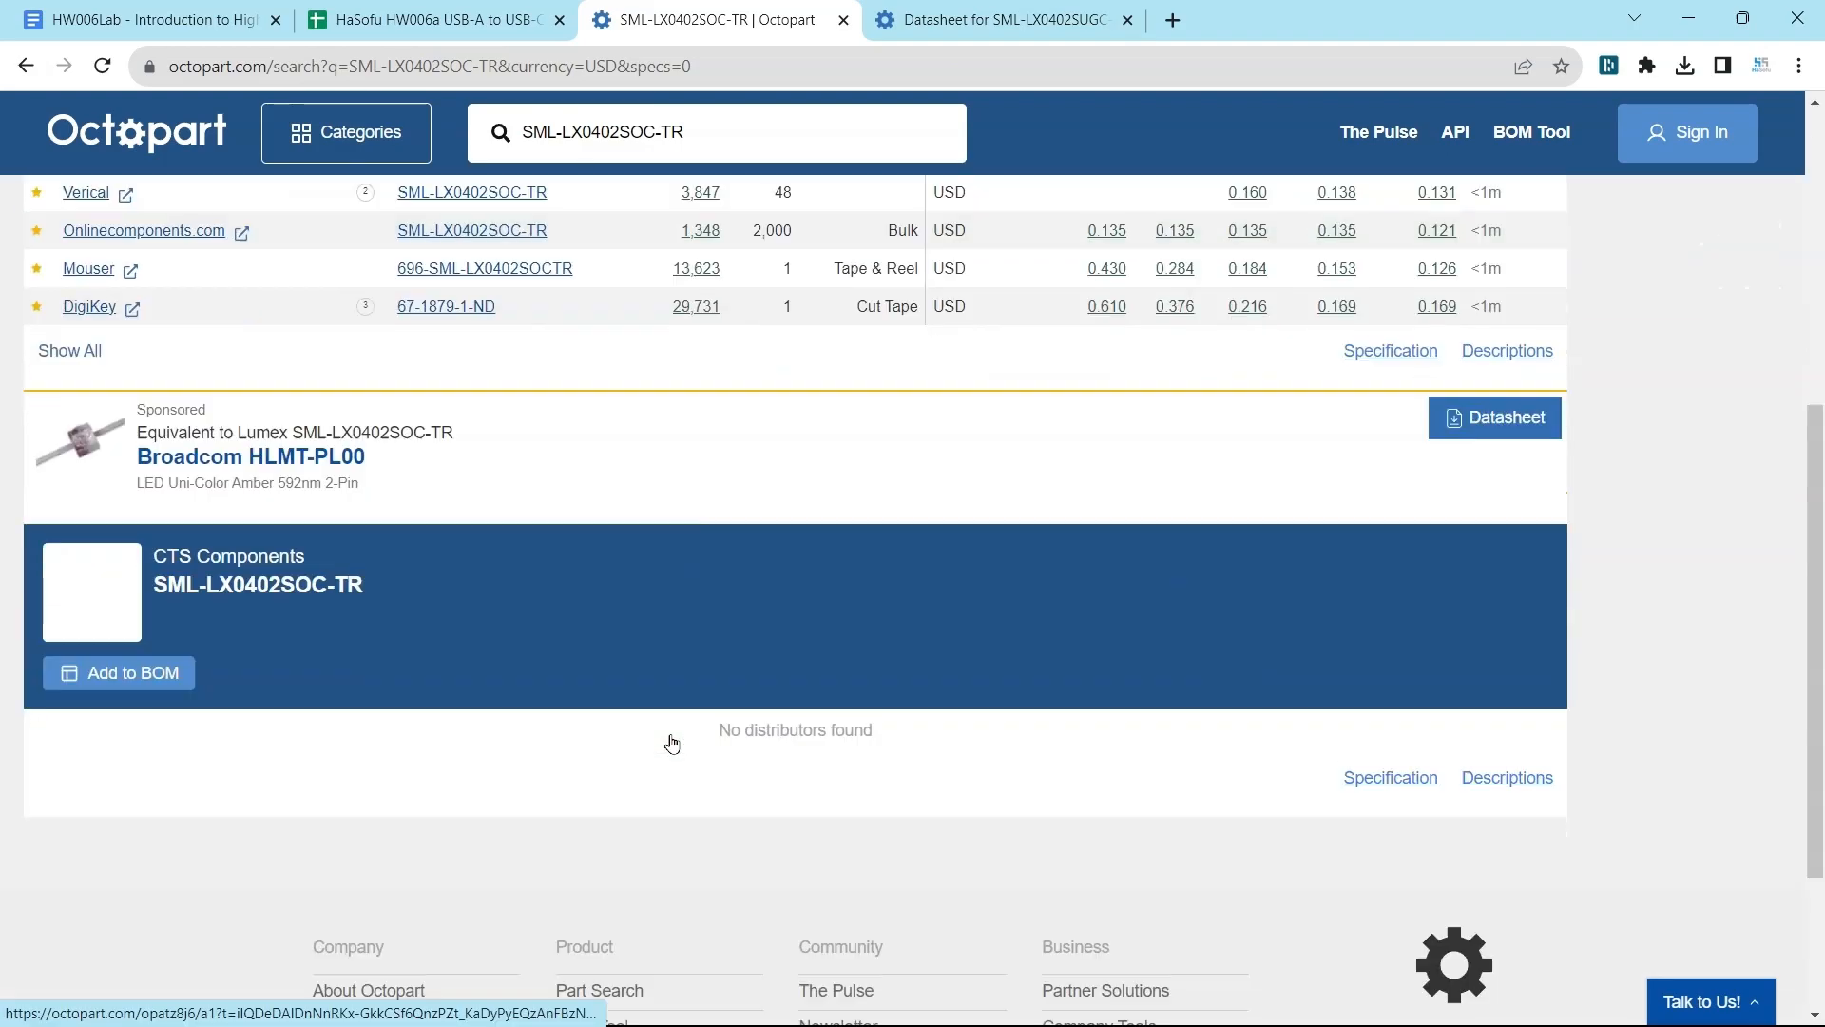
scroll(672, 741, up, 3)
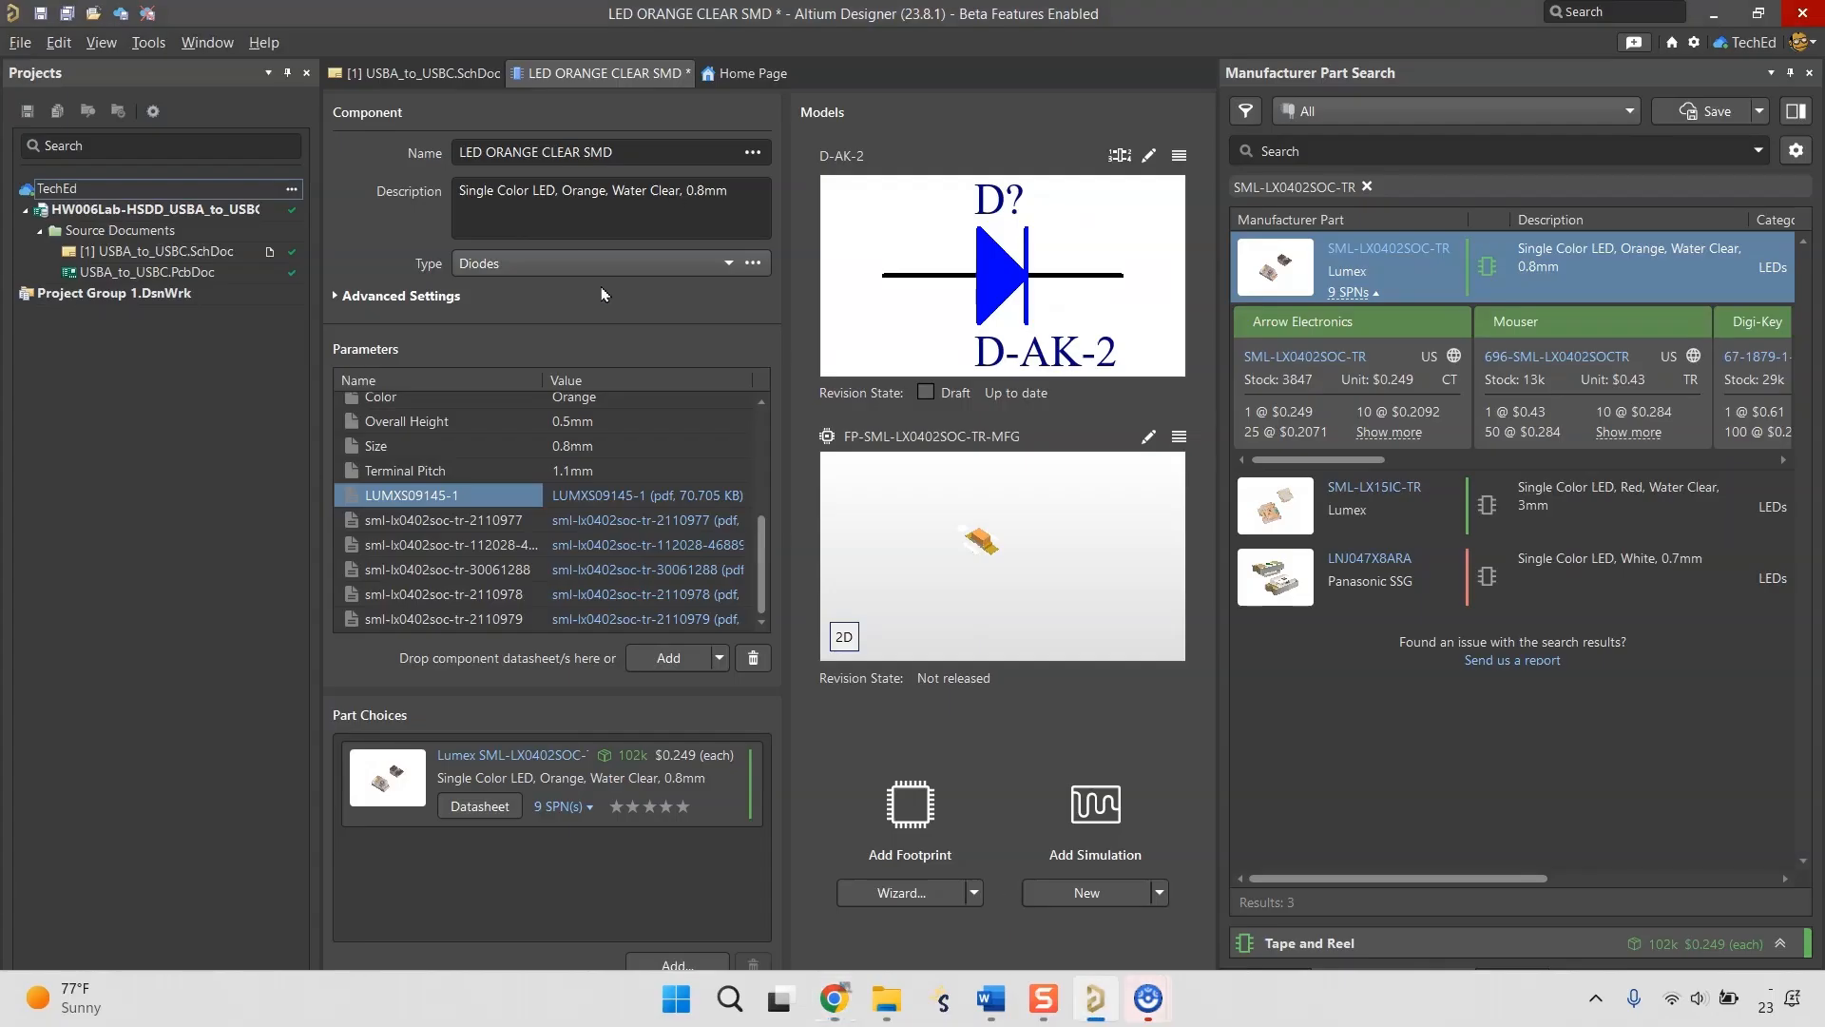
Copy the component's description and search for additional part choices with "Single Color LED, Orange, Water Clear, 0.8mm".
click(630, 195)
drag(747, 190, 420, 191)
key(ctrl+c)
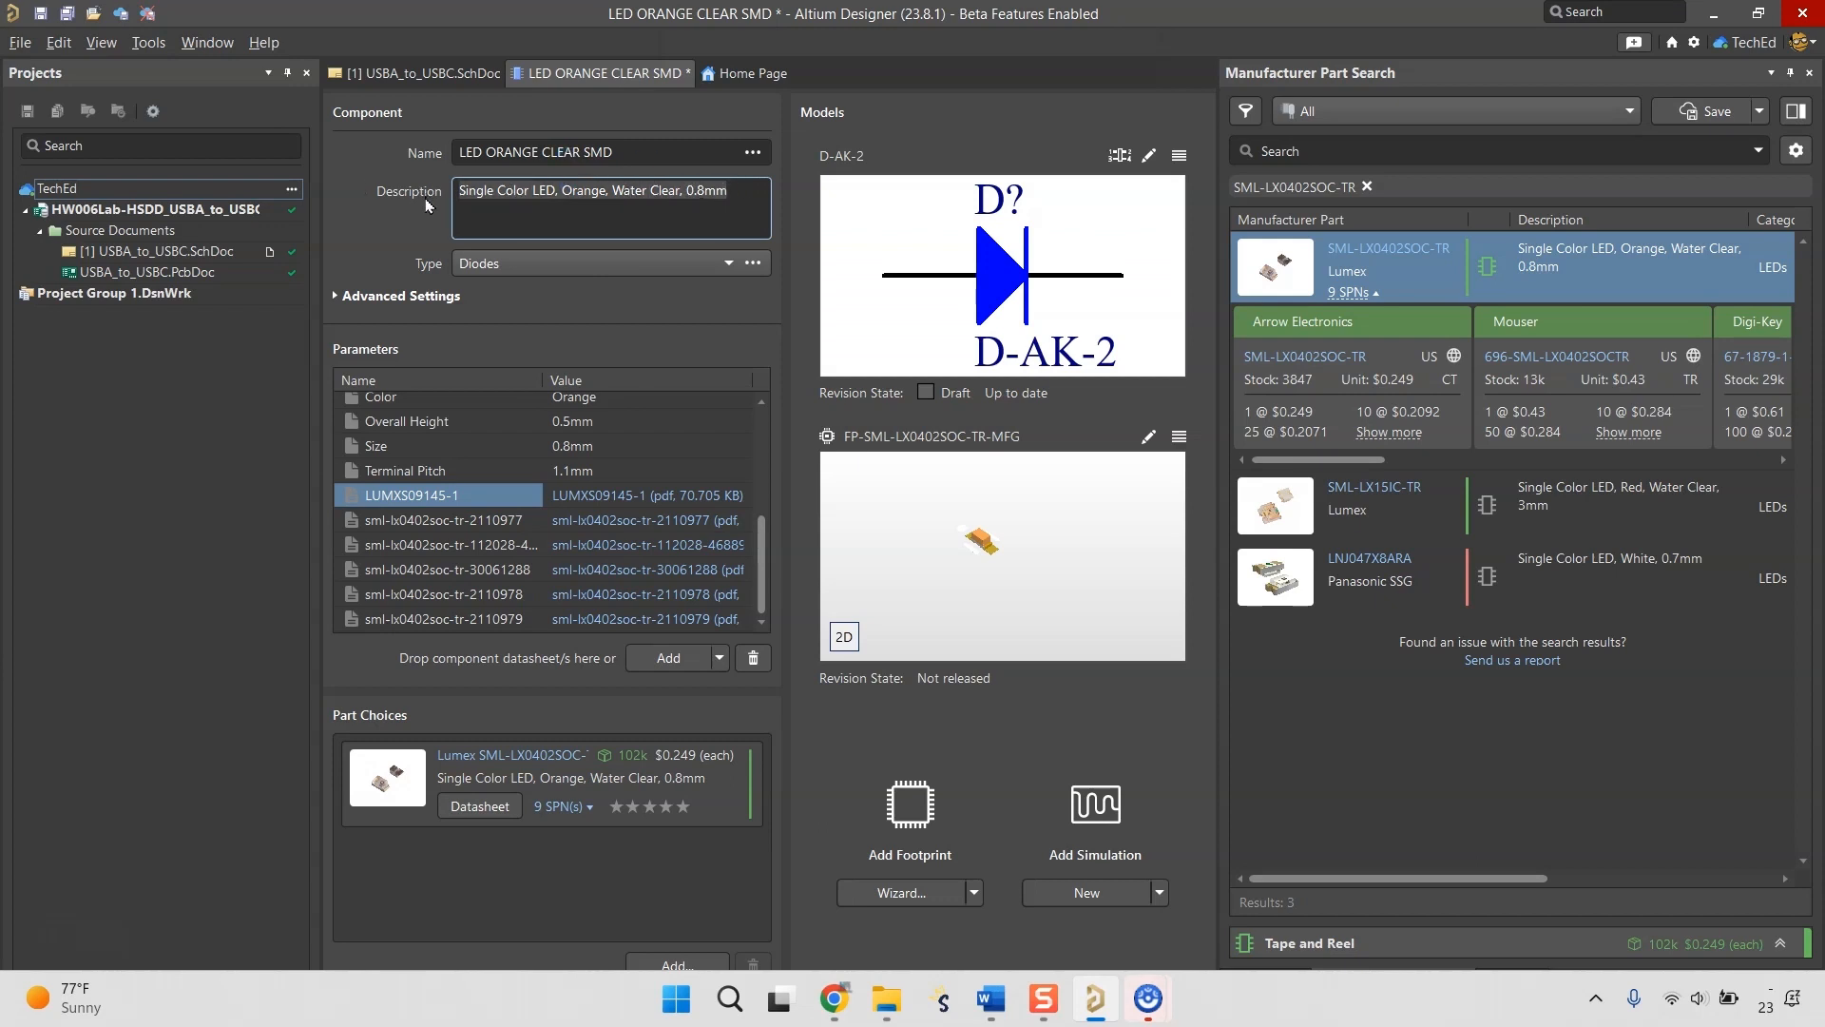
click(677, 964)
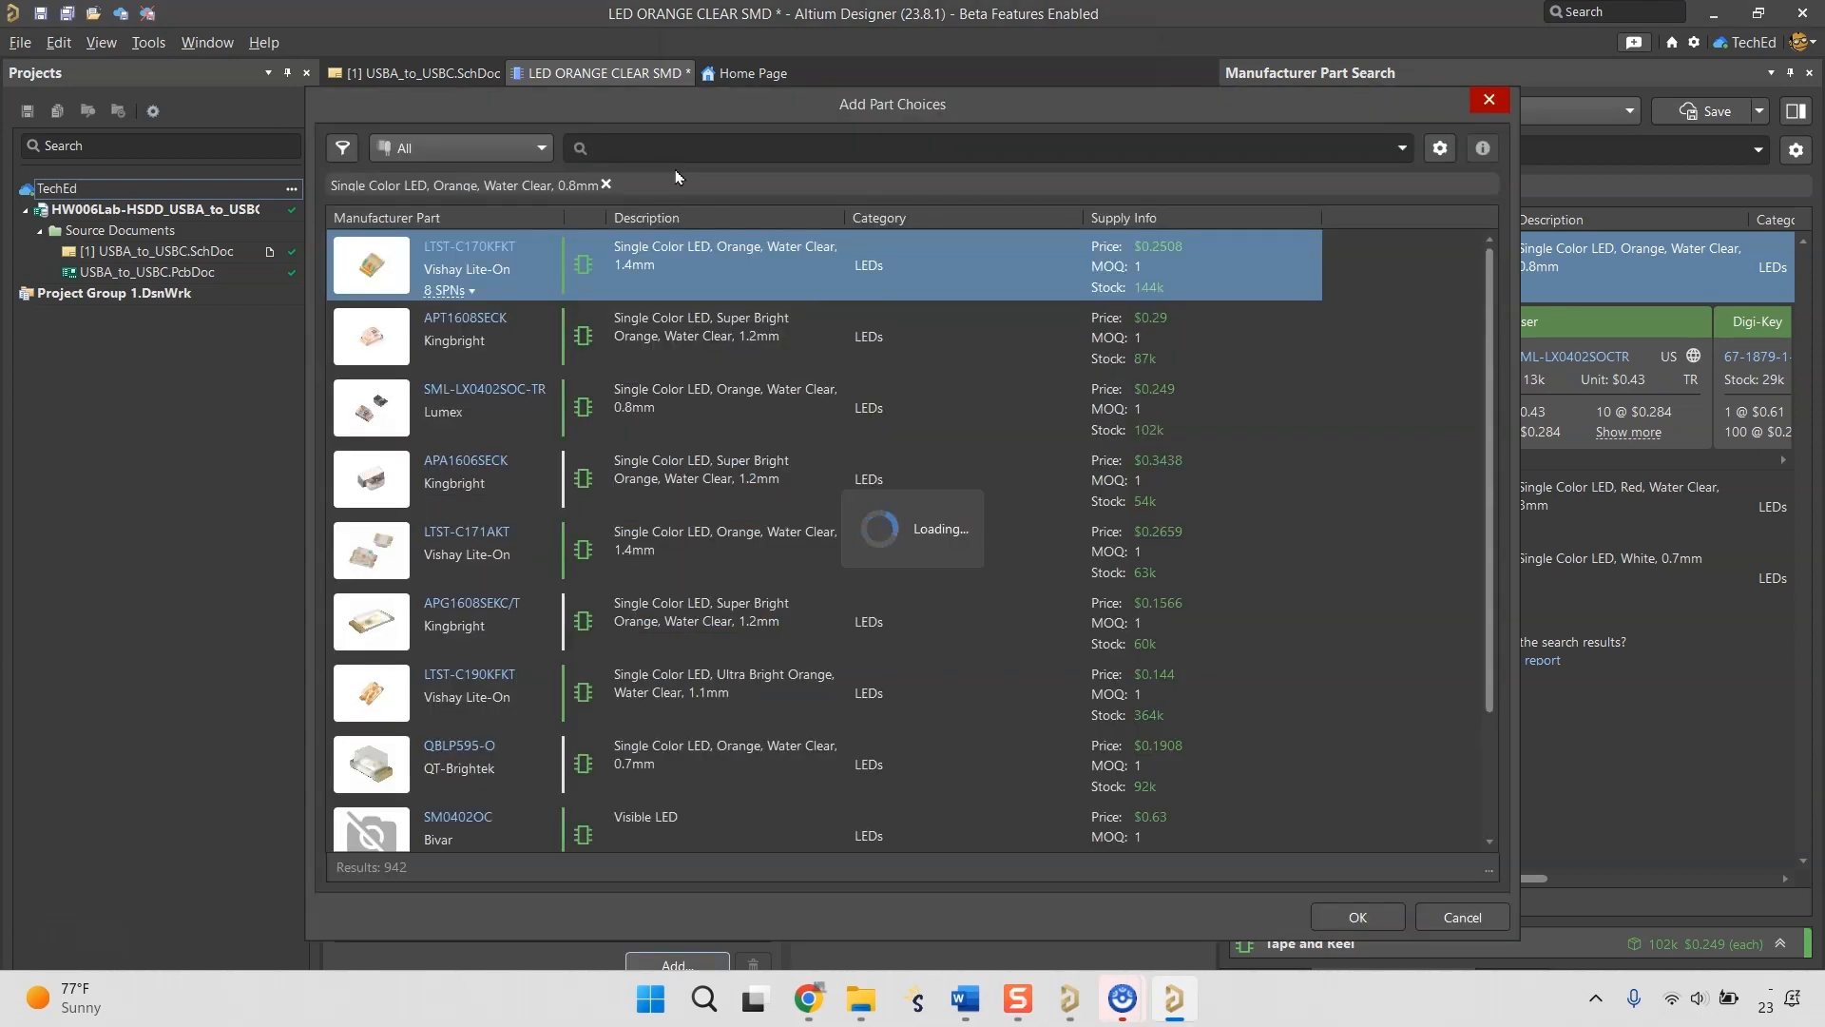
Compare the Kingbright KPJA-2107SECK with the SML-LX0402SOC-TR on Octopart and add it as a part choice for the component.
click(481, 244)
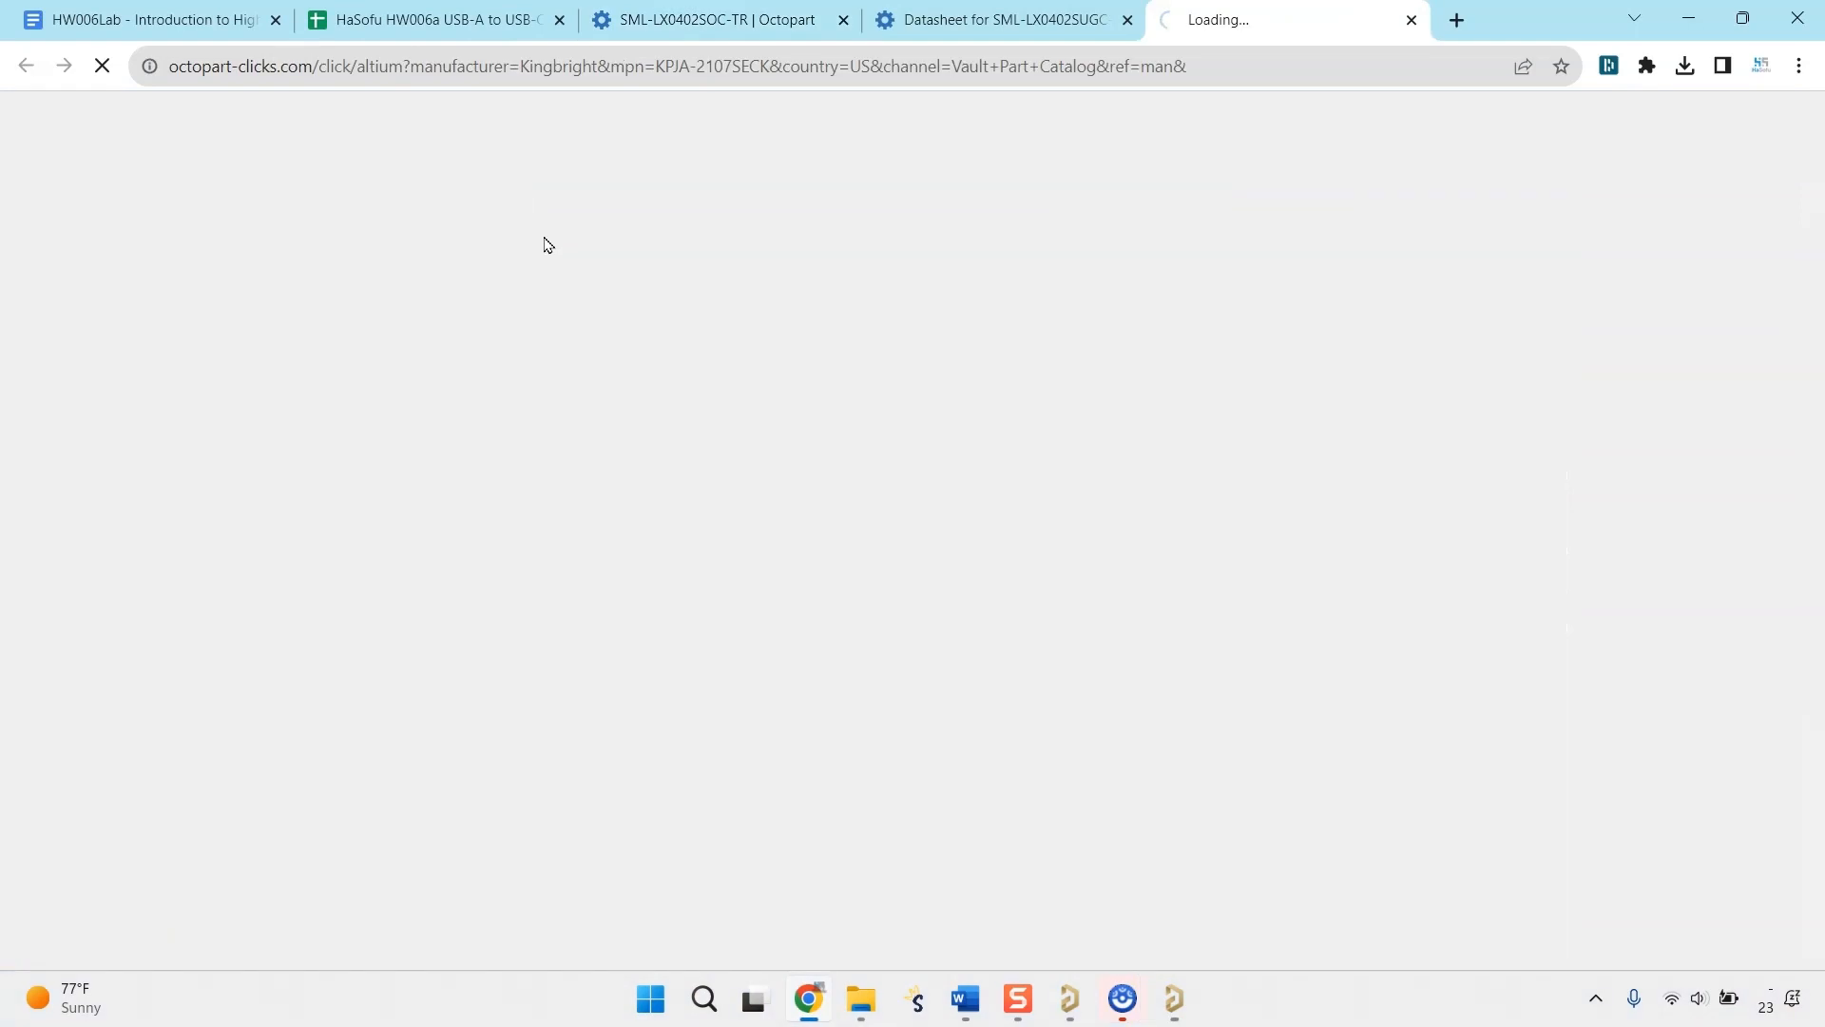
scroll(622, 528, down, 2)
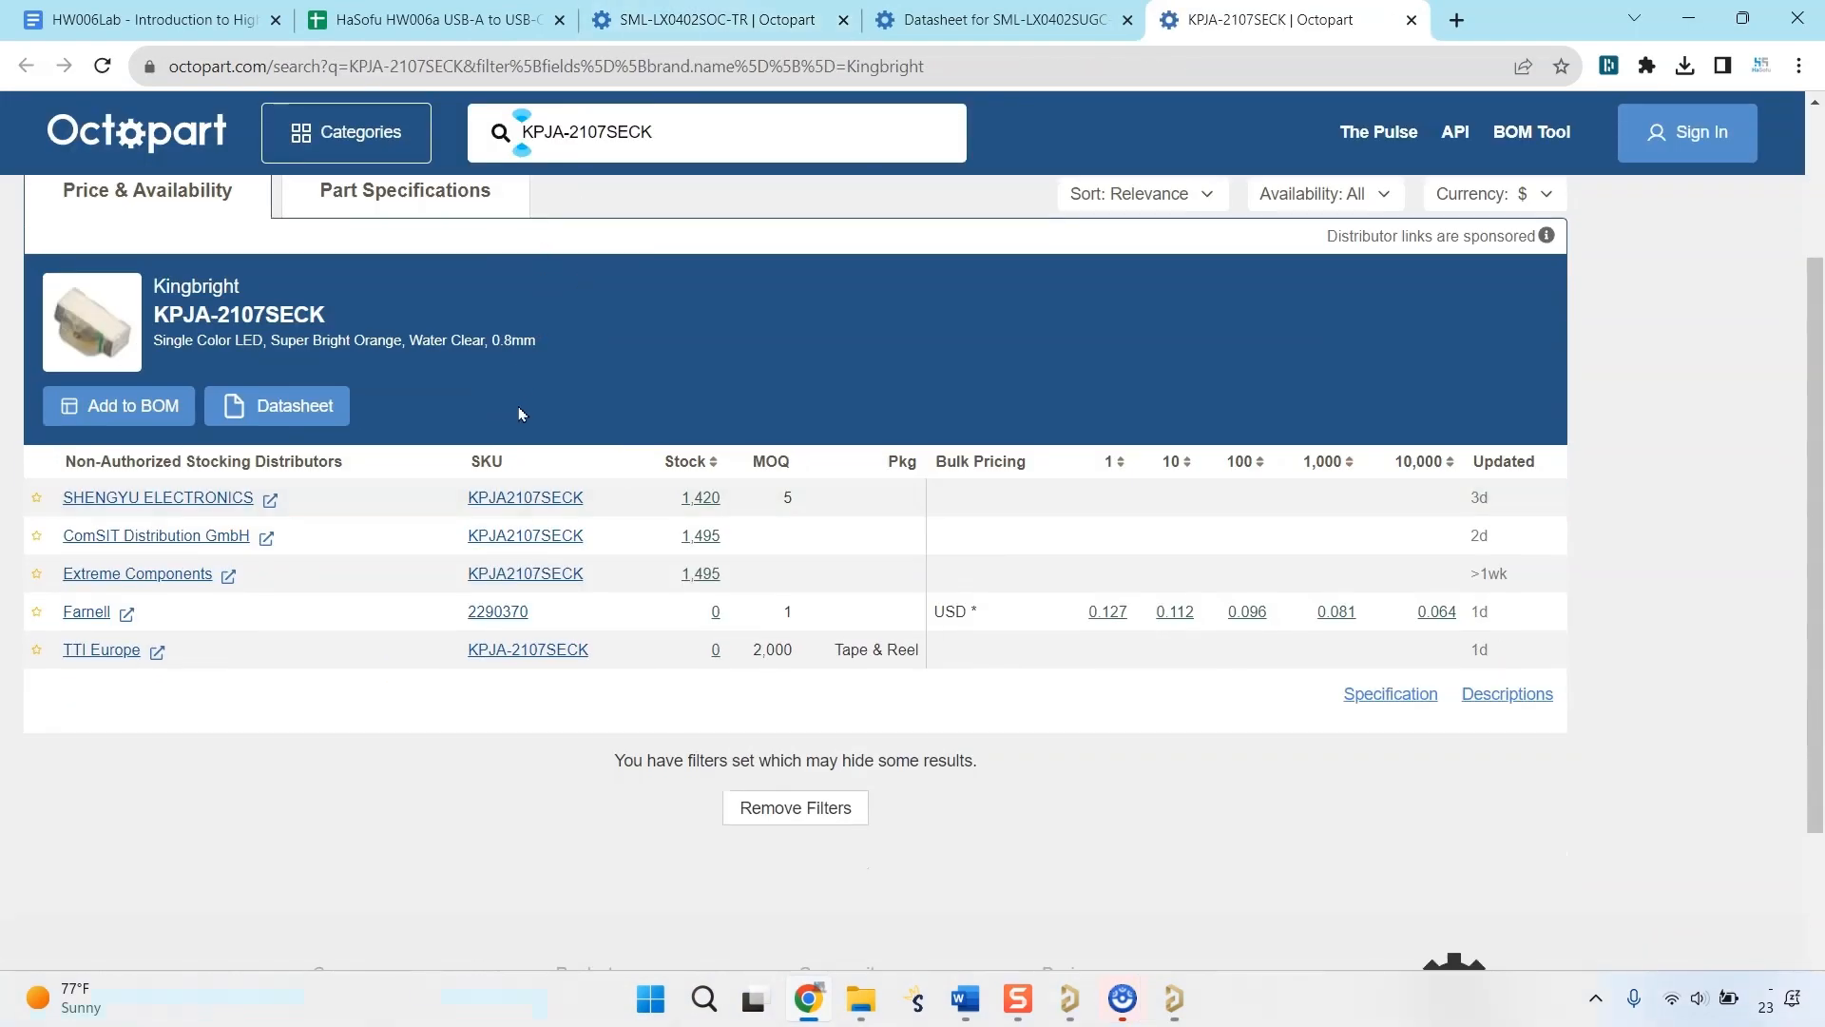
click(618, 13)
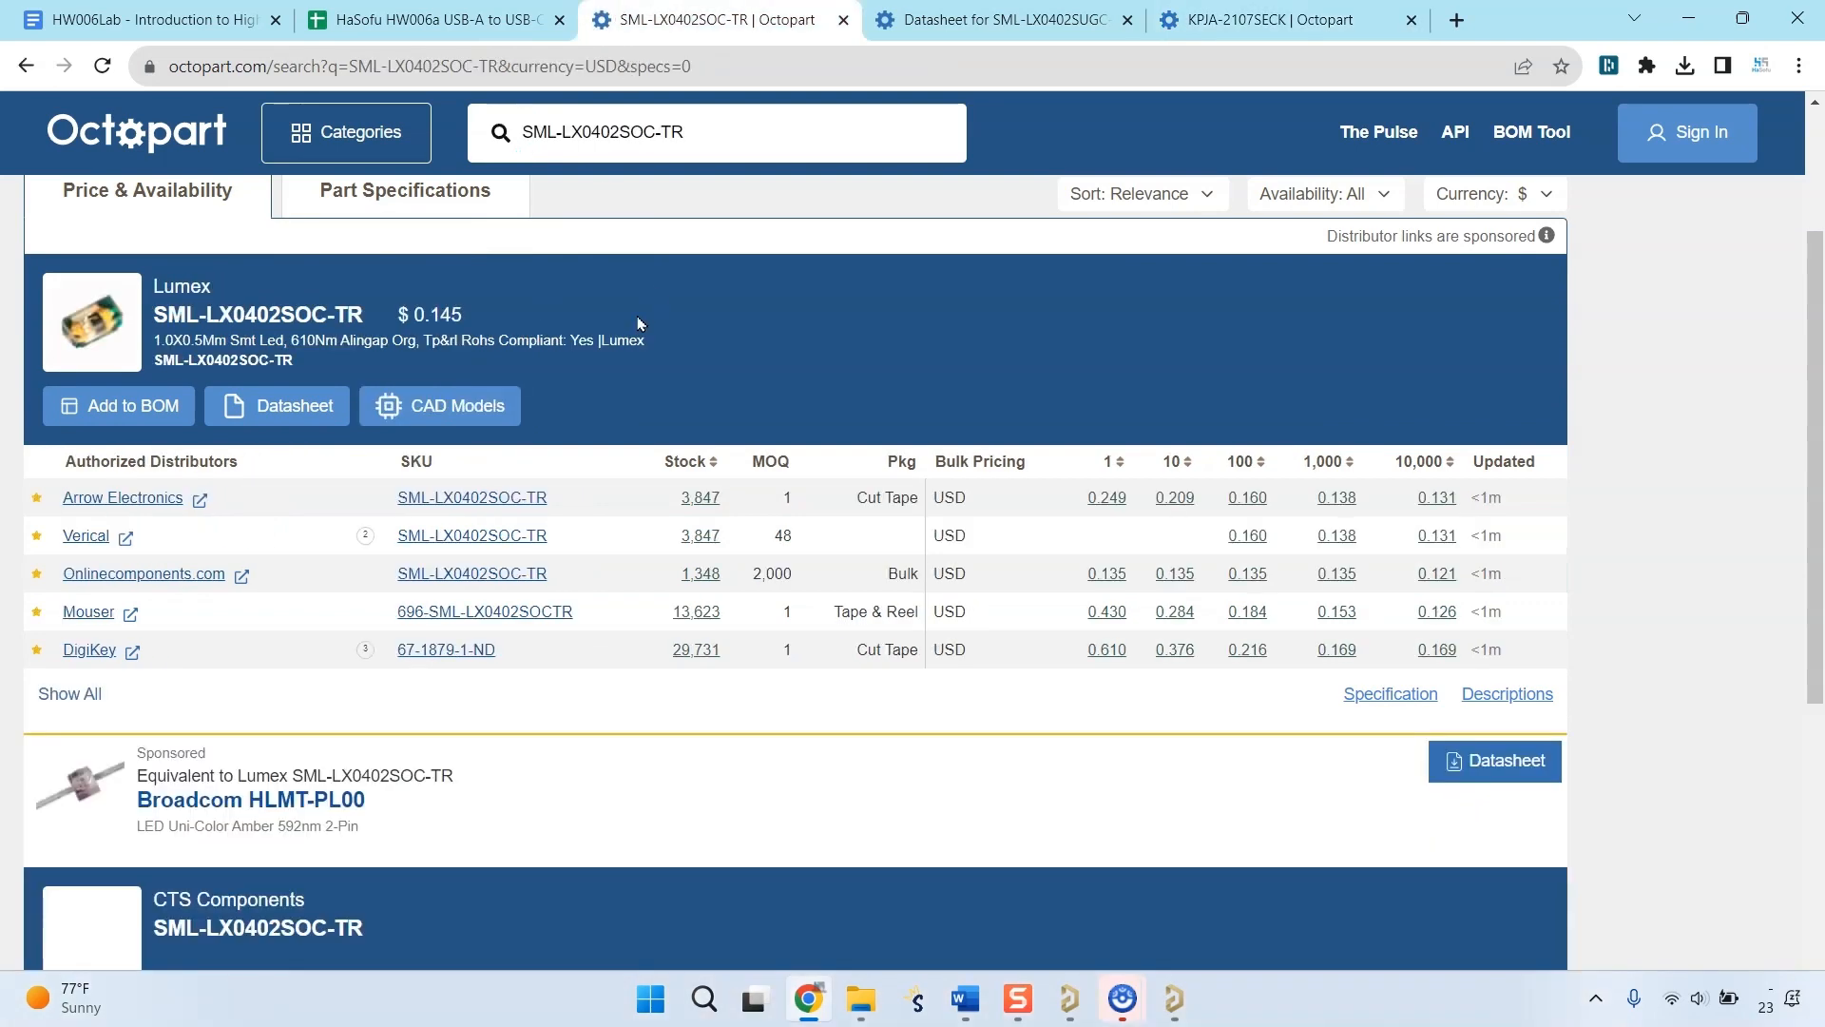
click(1295, 23)
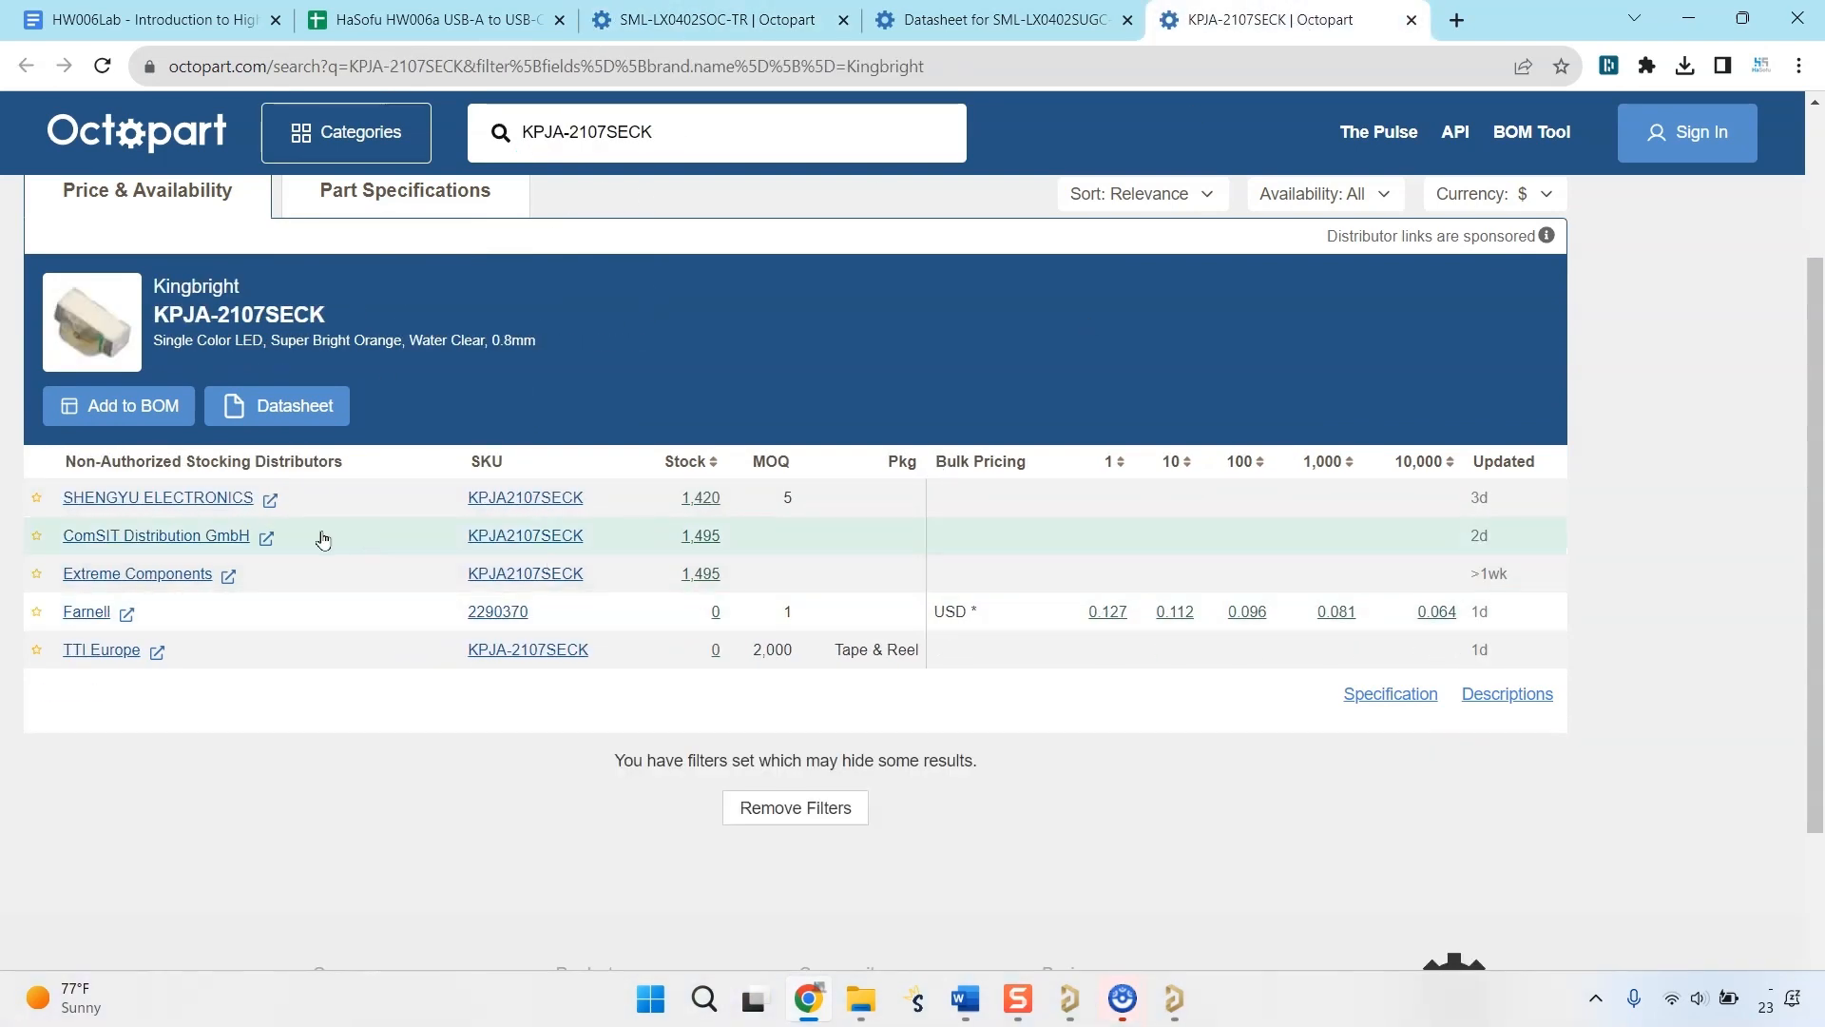
click(213, 498)
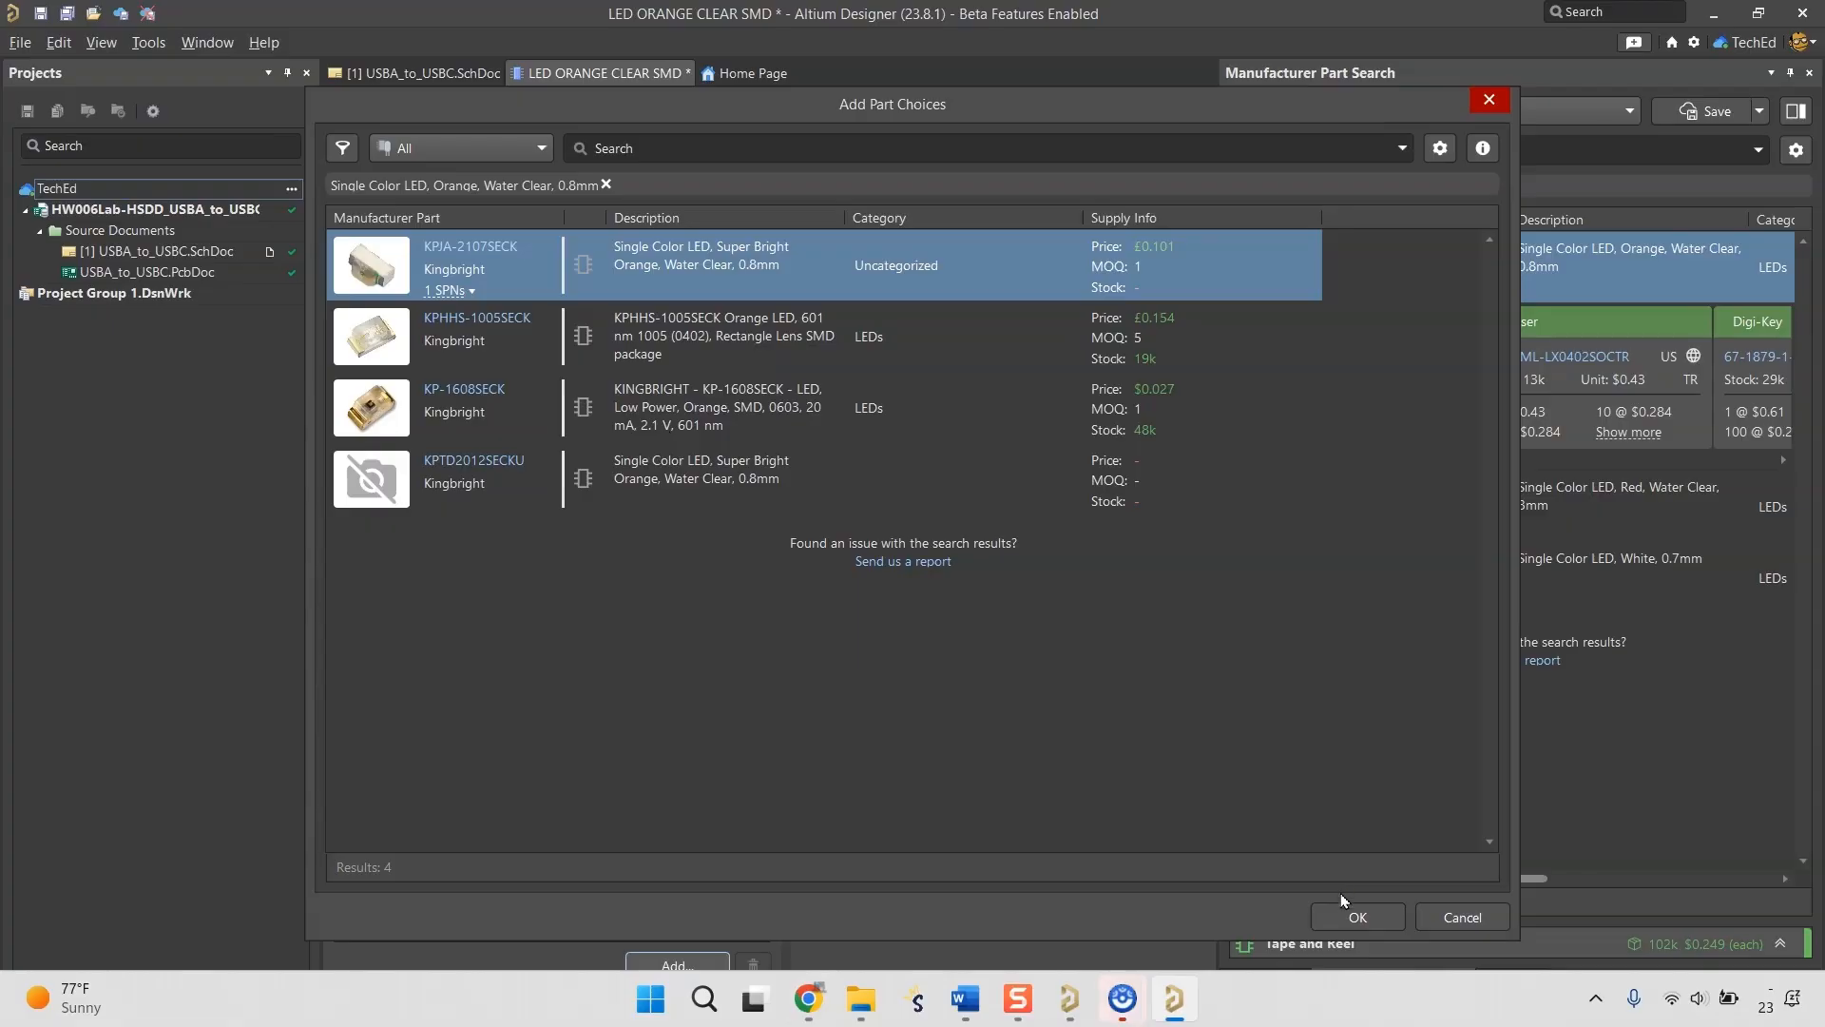
click(1354, 916)
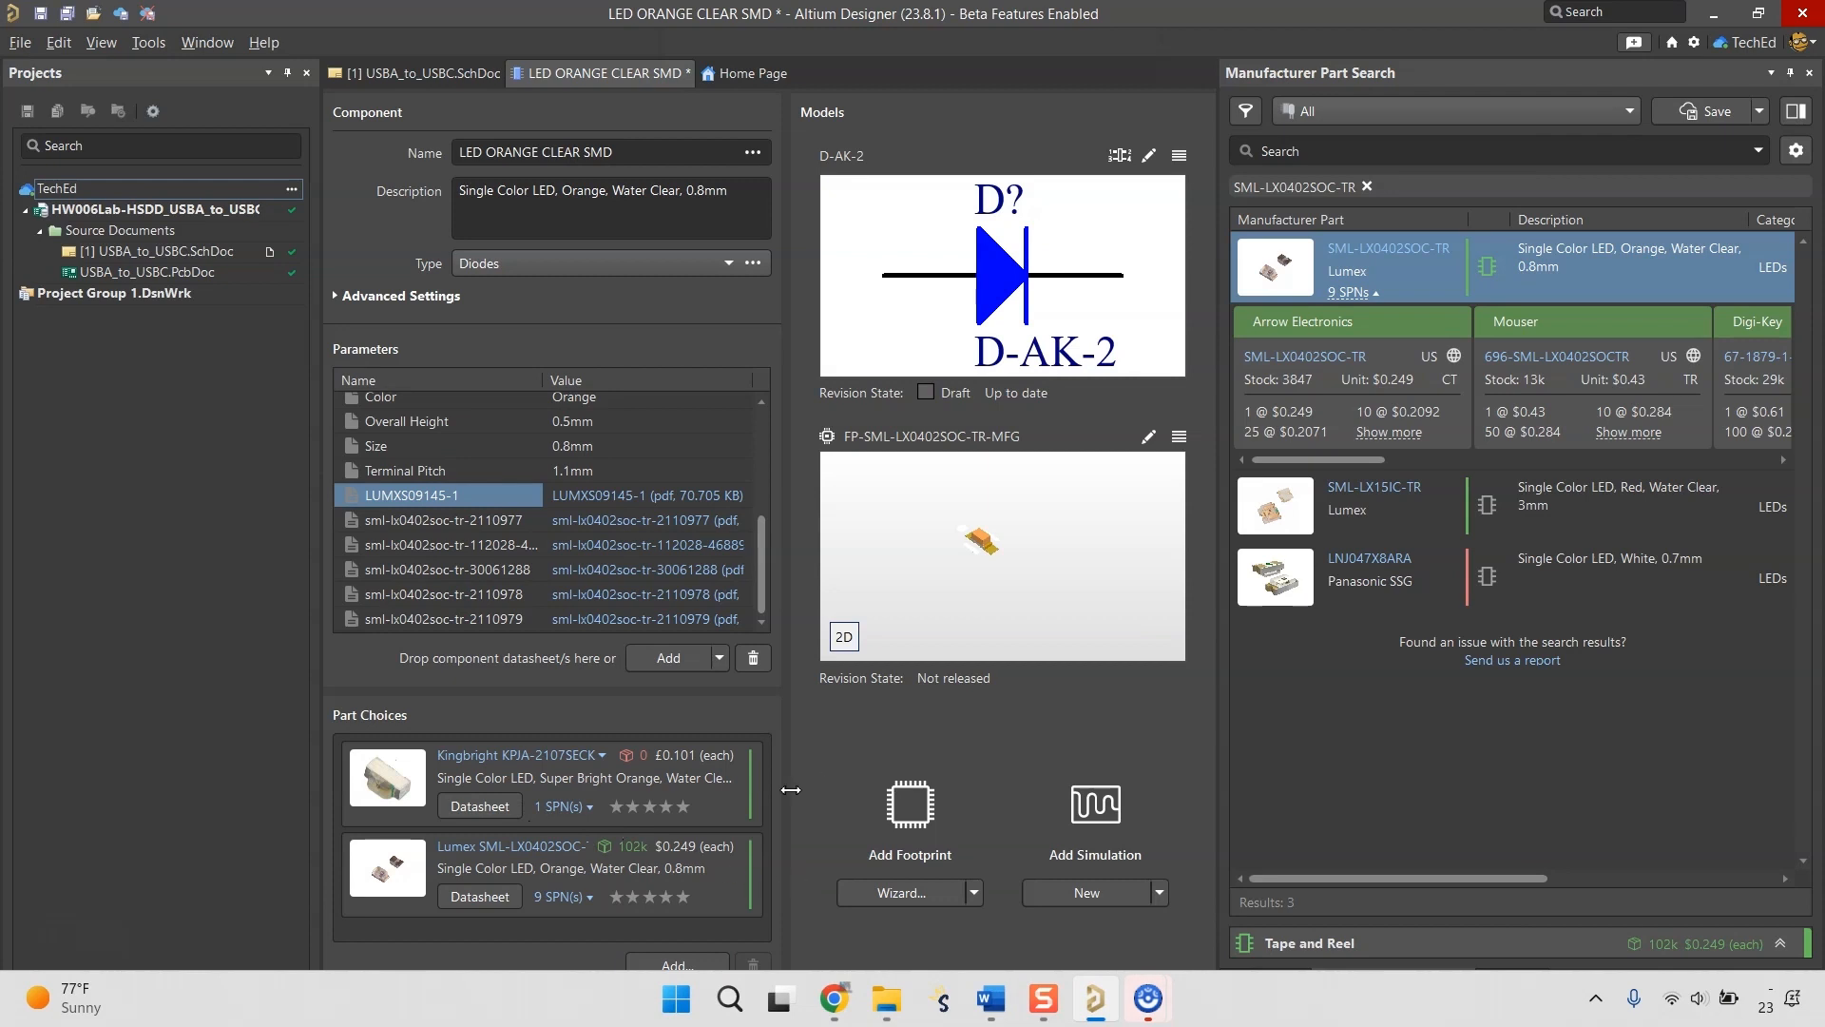
Save the LED ORANGE CLEAR SMD component to the server with the release note "new orange LED" and close the component document.
right_click(561, 75)
click(689, 201)
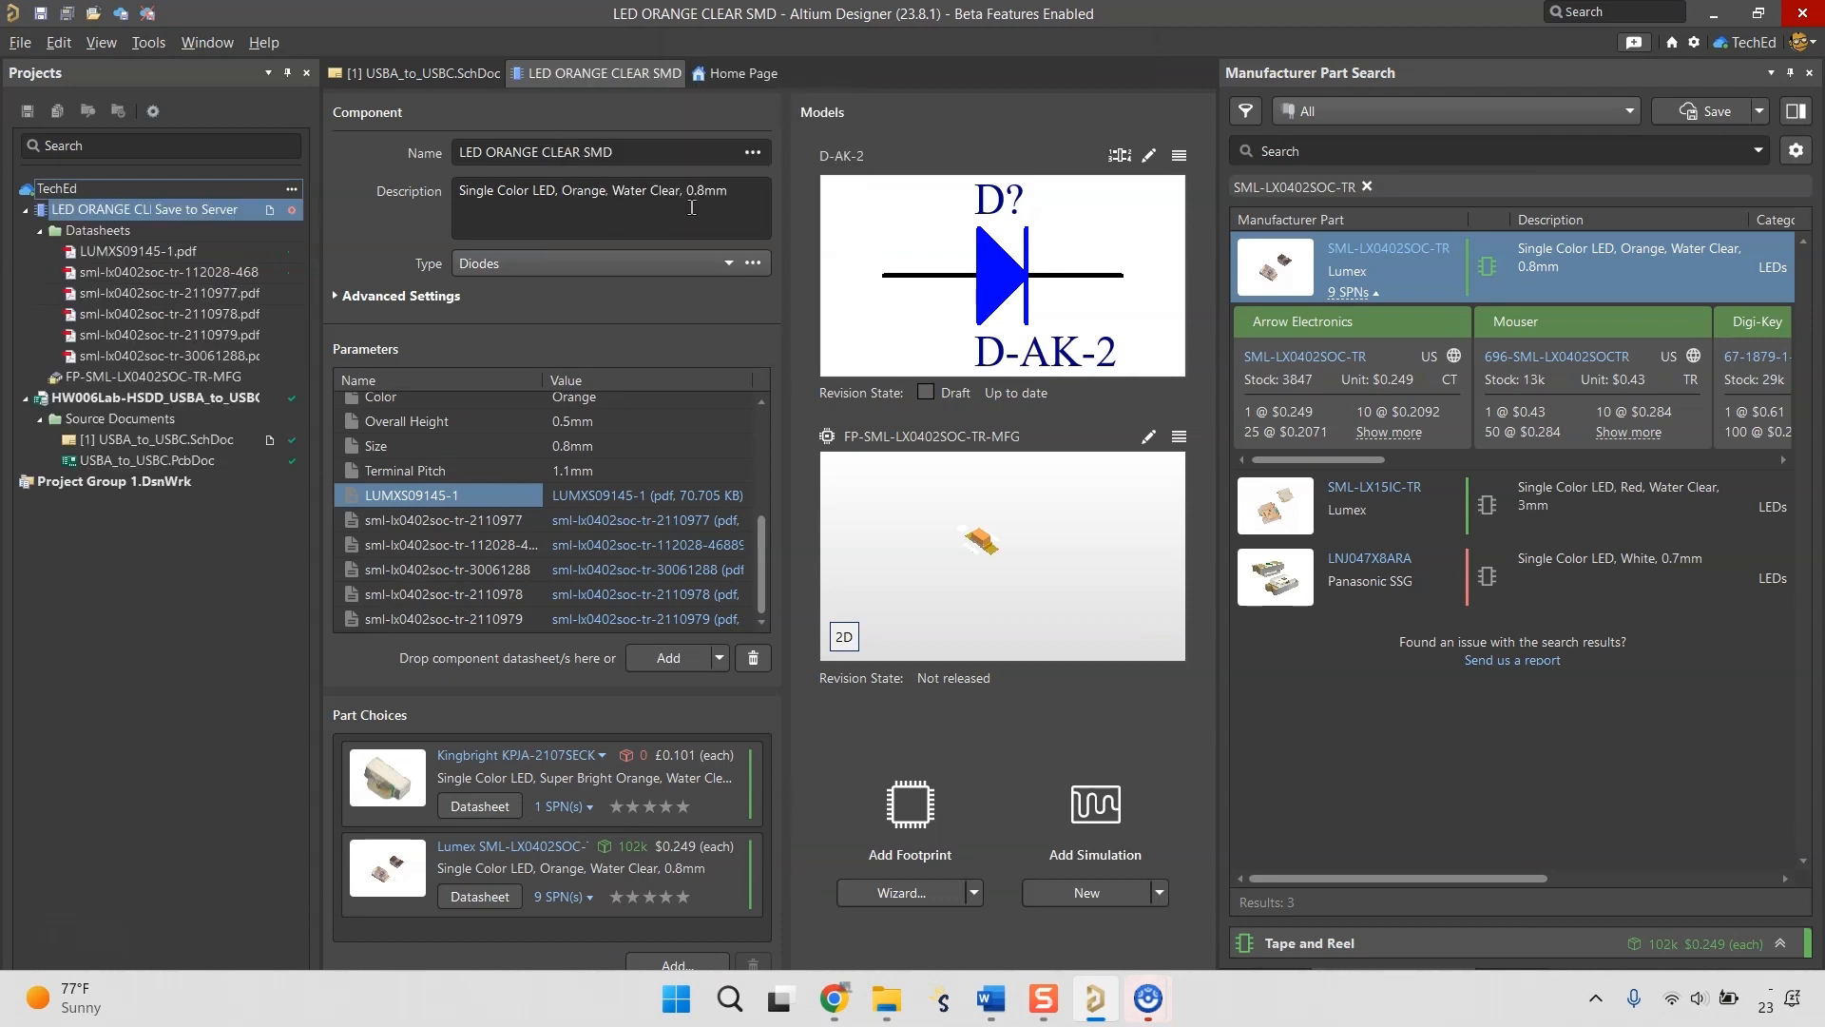
right_click(564, 85)
click(665, 122)
click(882, 610)
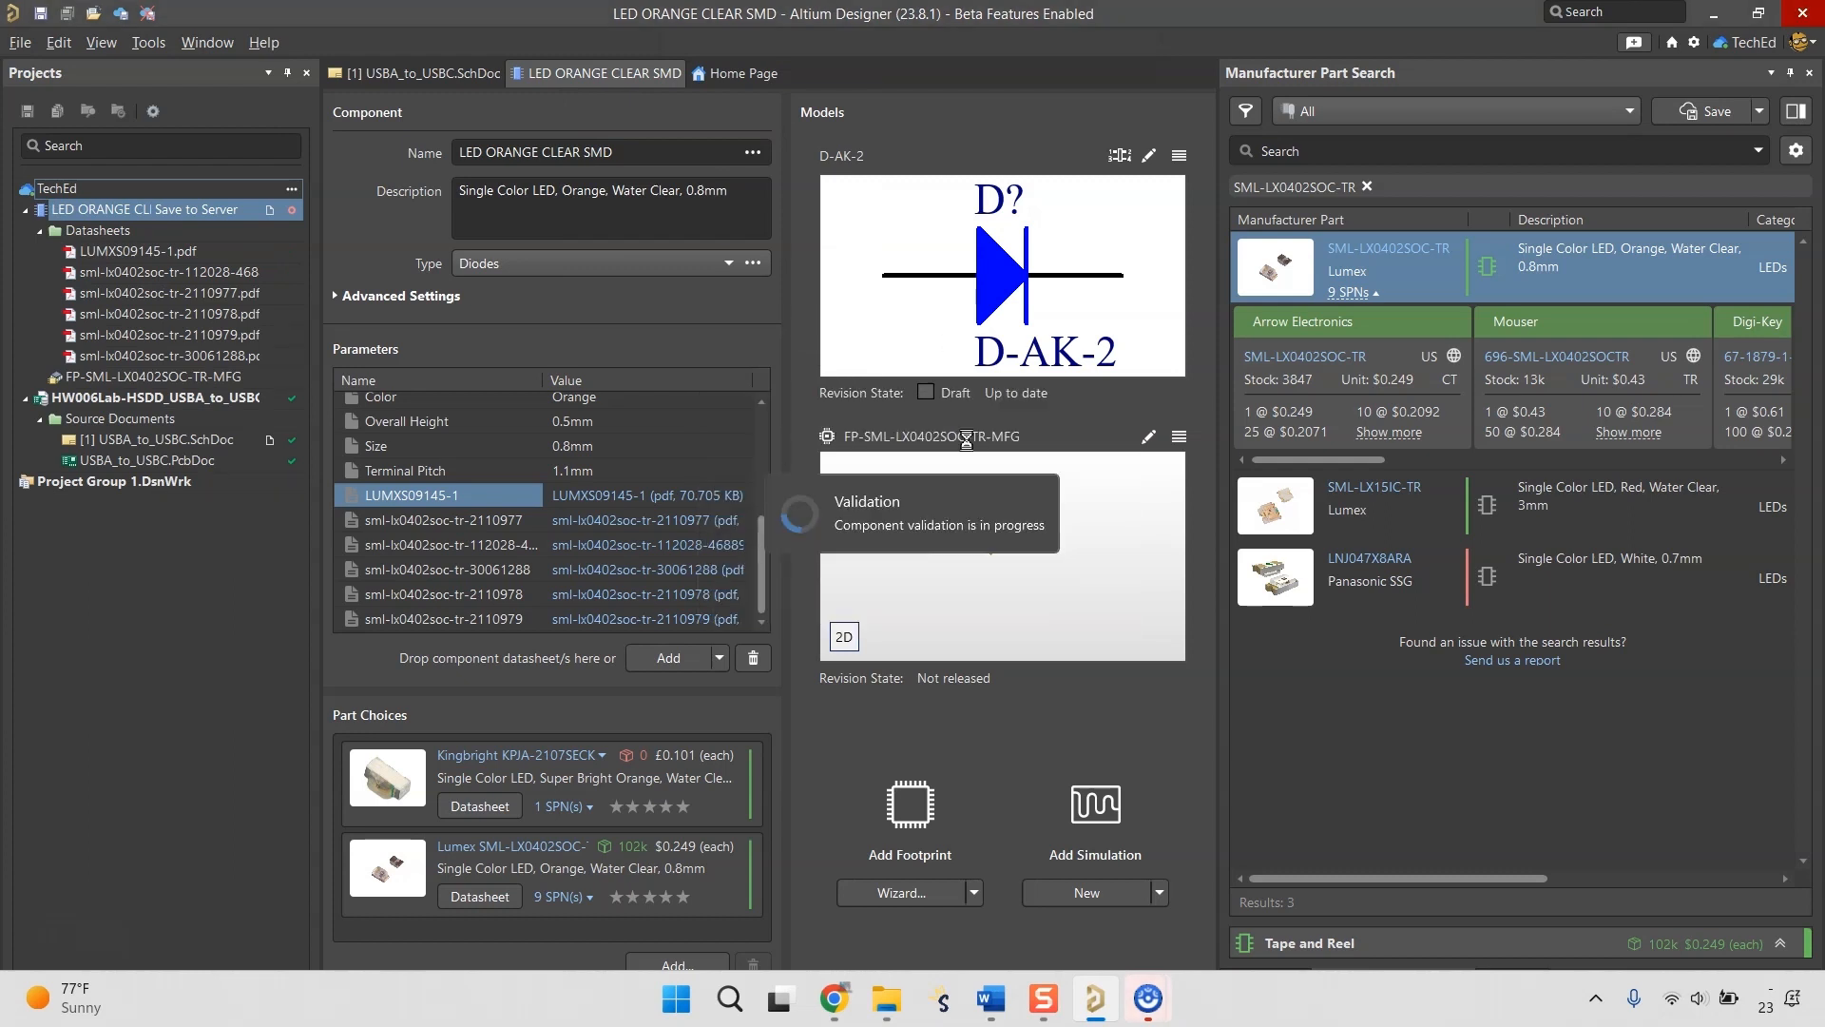
text(new orange LED)
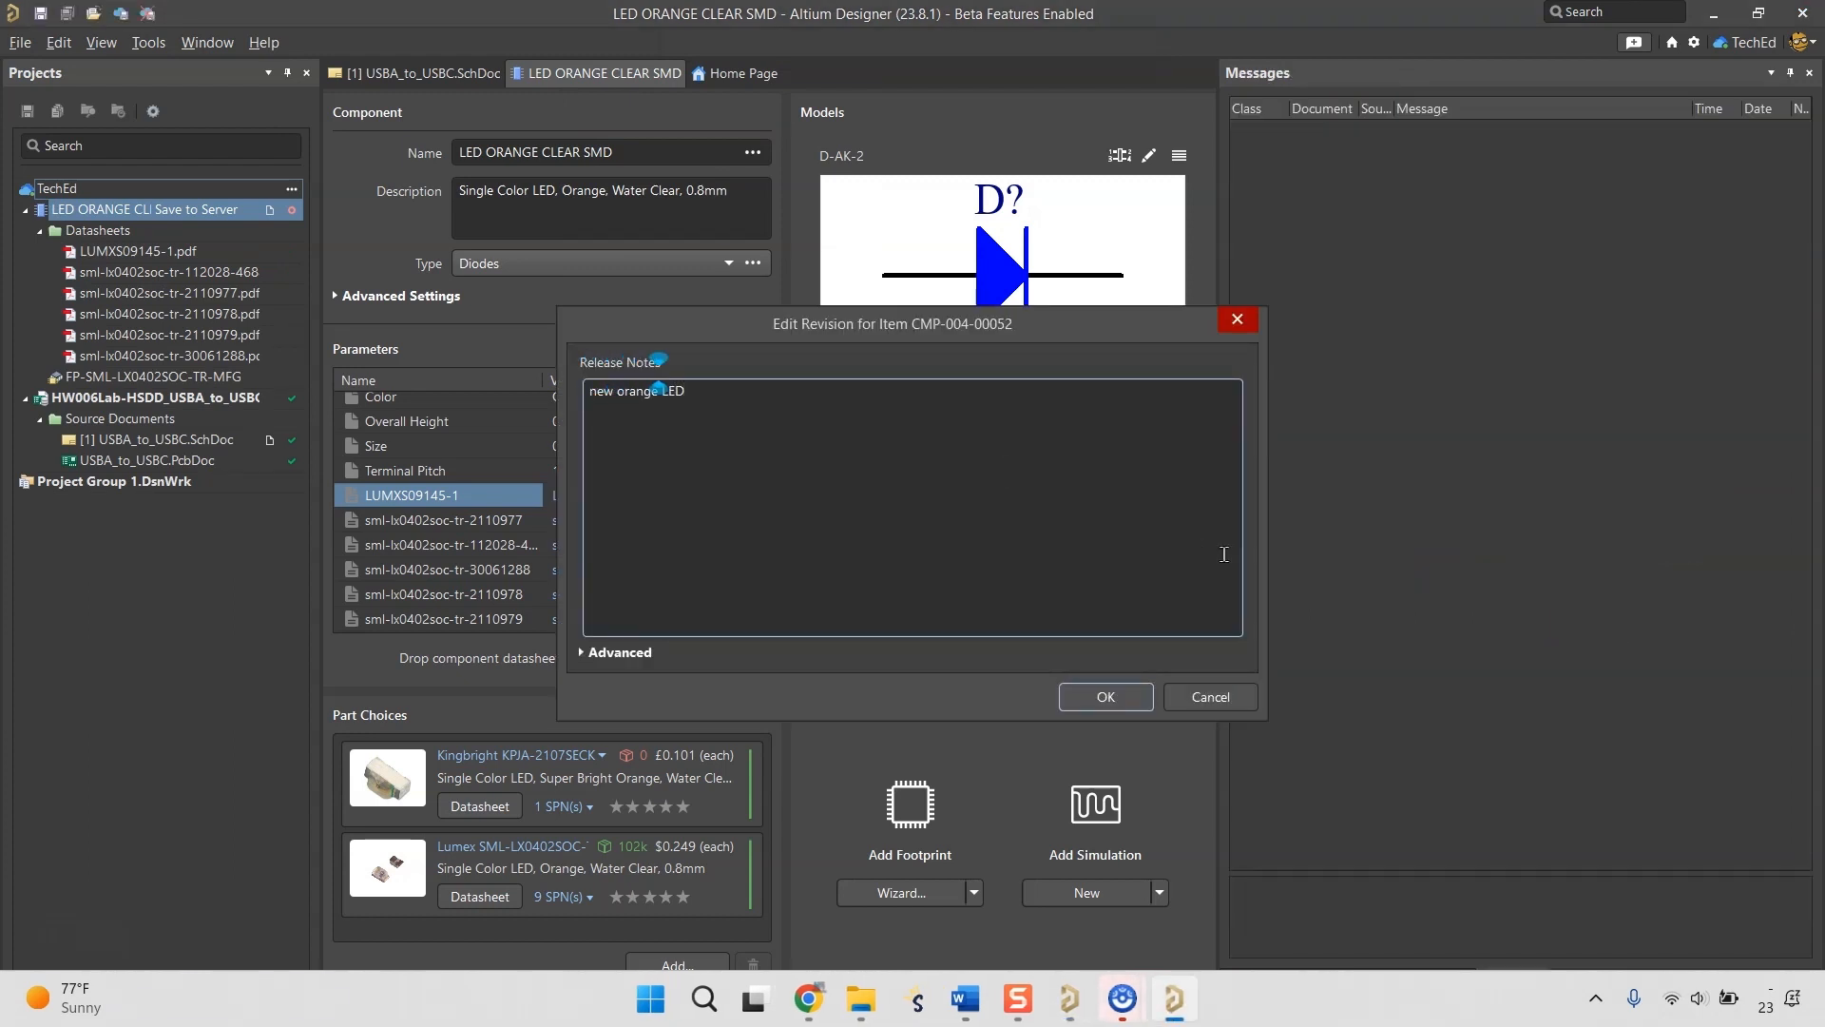
click(1105, 697)
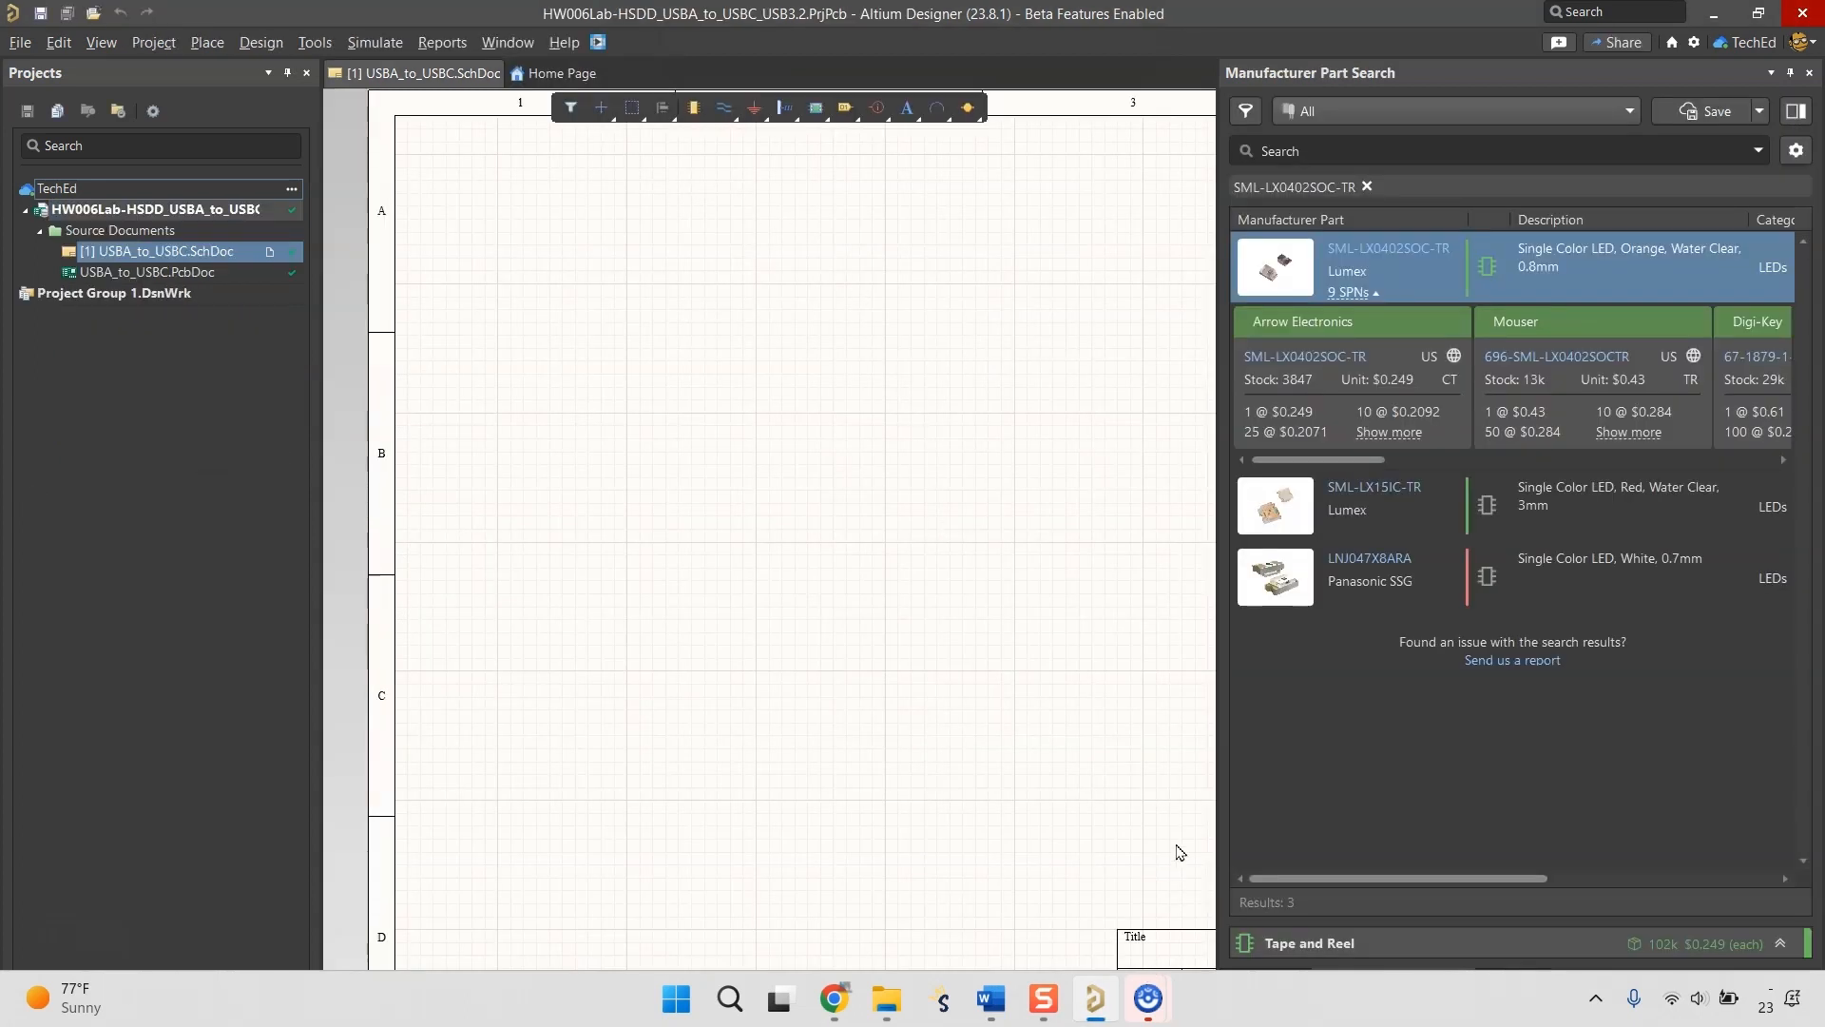
Clear the manufacturer part search and look up SML-LX0402SOC-TR among the workspace components.
click(1423, 704)
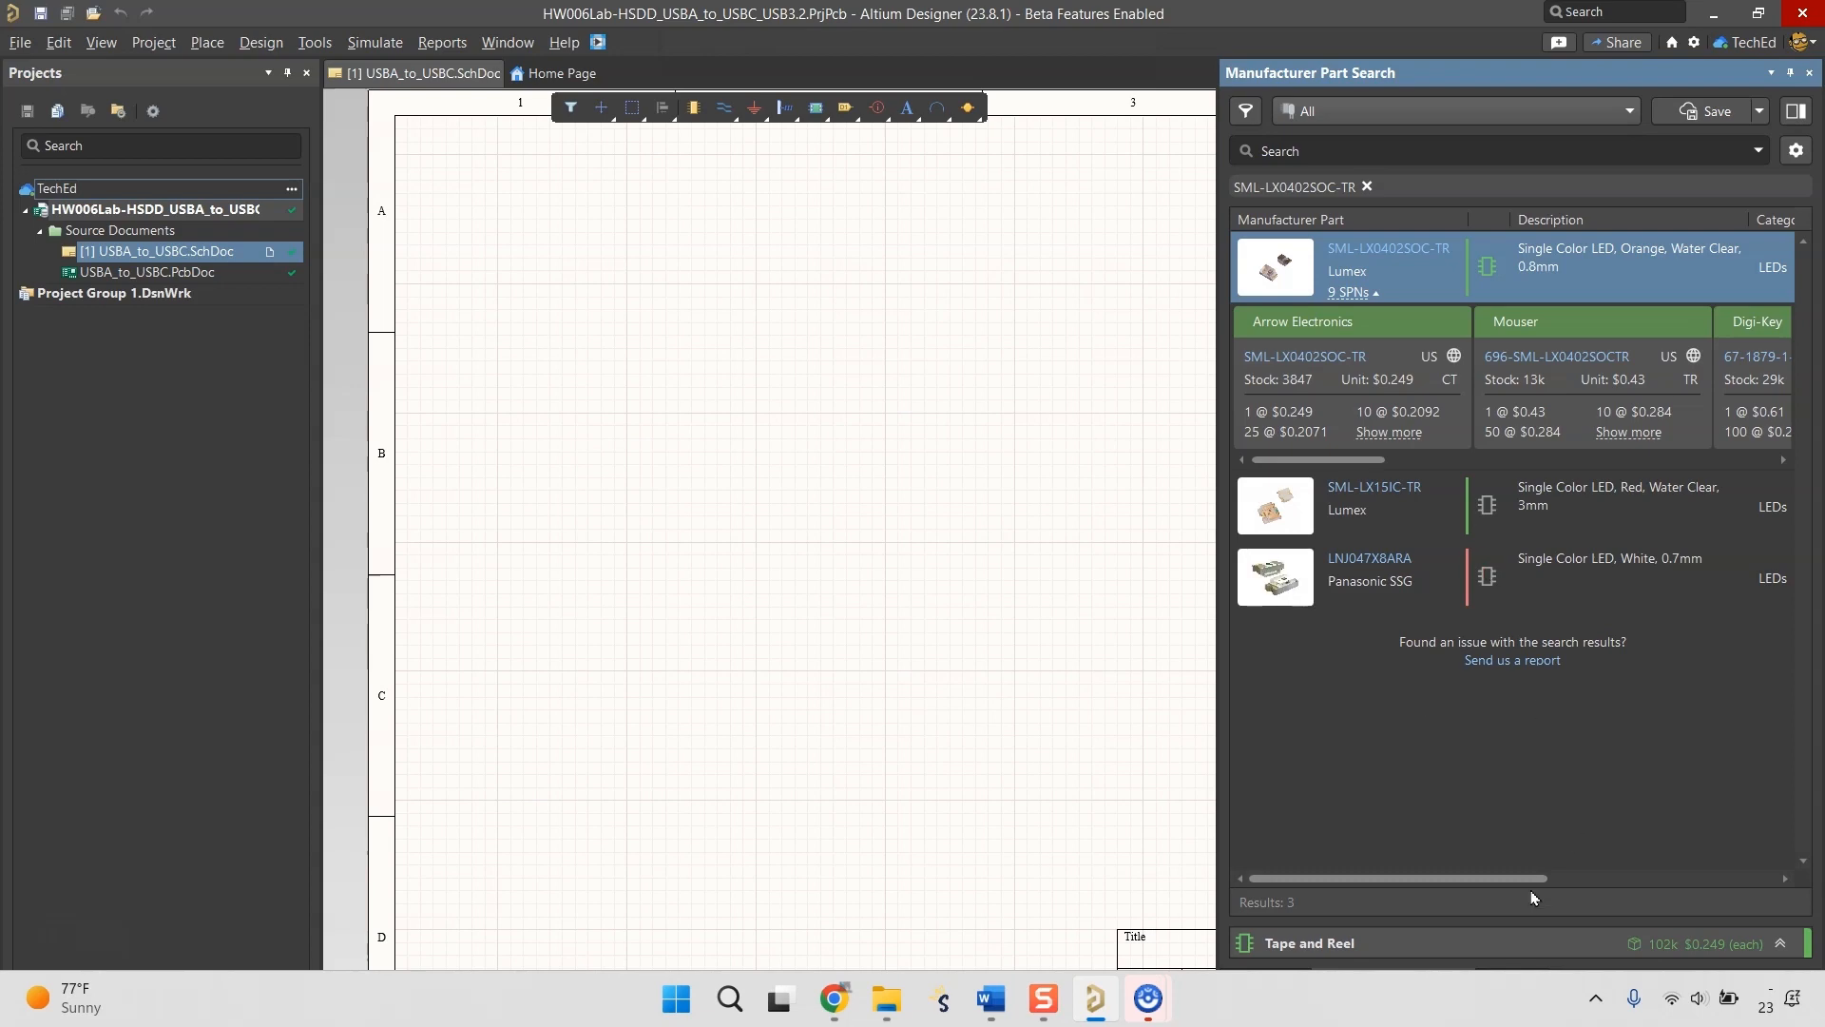
click(1368, 188)
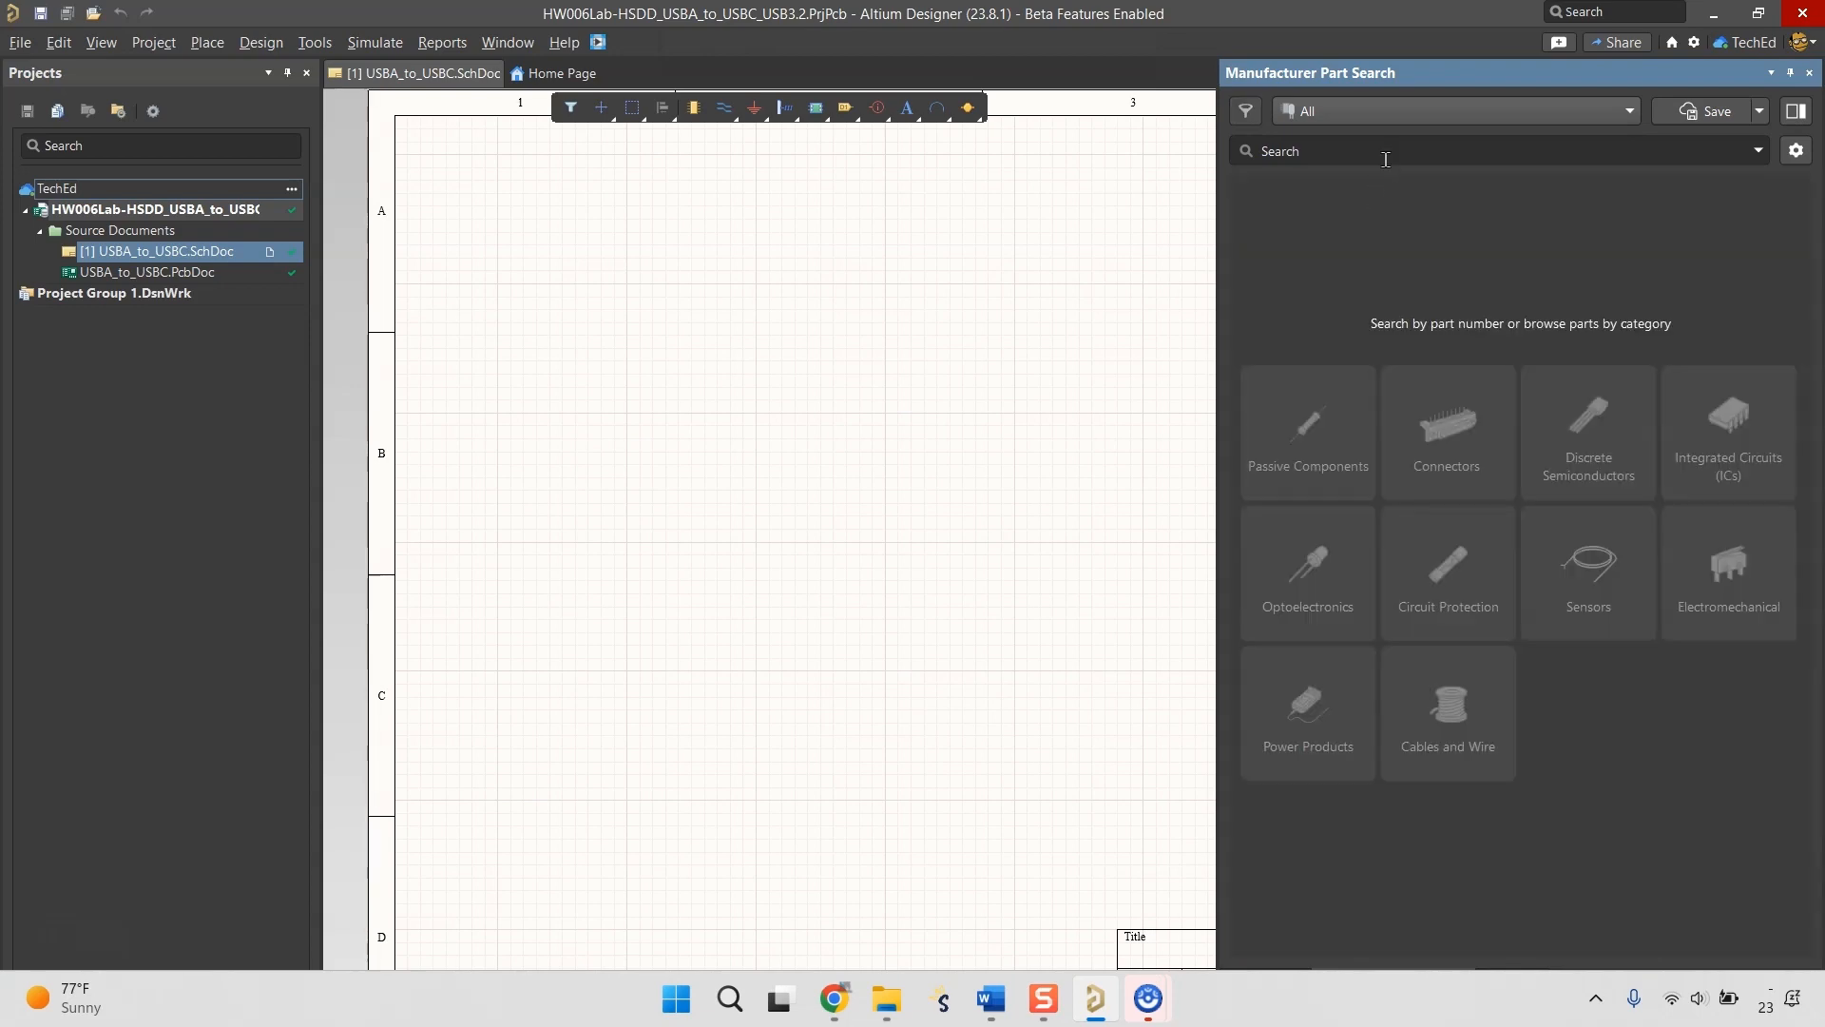
click(1385, 157)
key(ctrl+v)
key(Return)
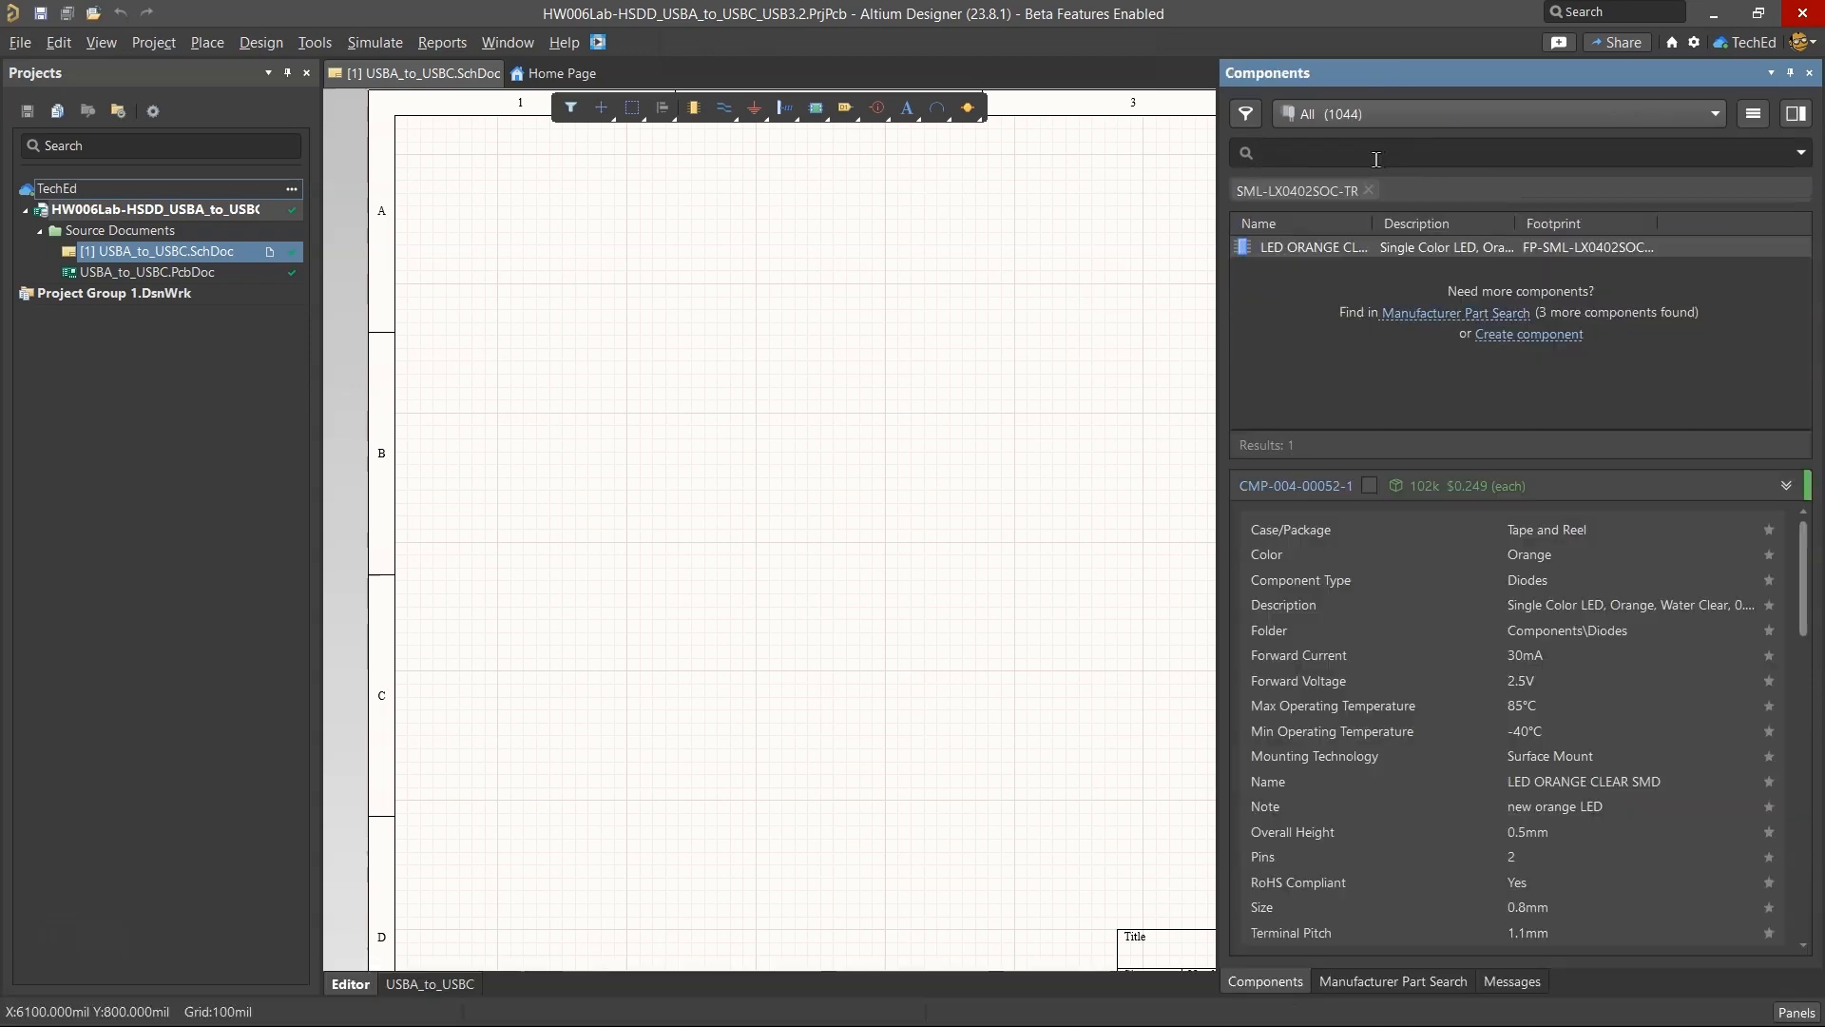
Search the components for "Single Color LED, Orange, Water Clear, 0.8mm", try picking up the orange LED for placement, and clear the search.
click(1368, 190)
click(1378, 155)
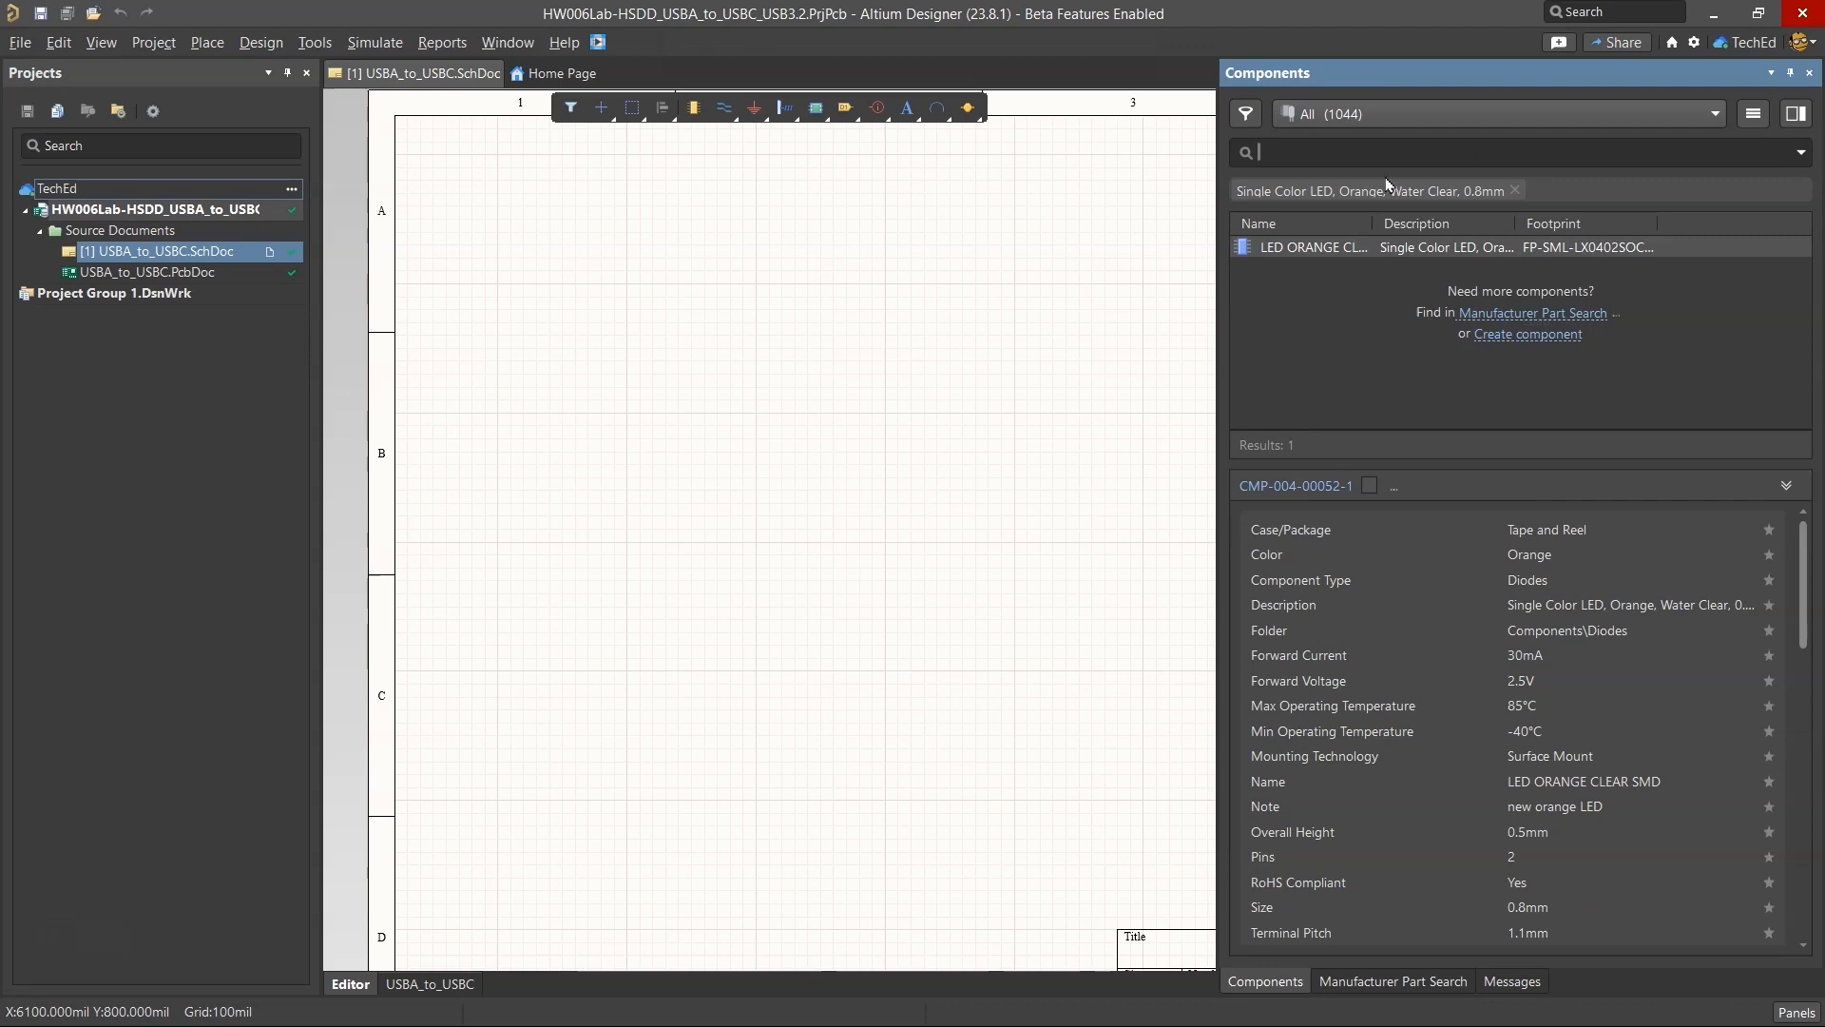
double_click(1312, 247)
key(Escape)
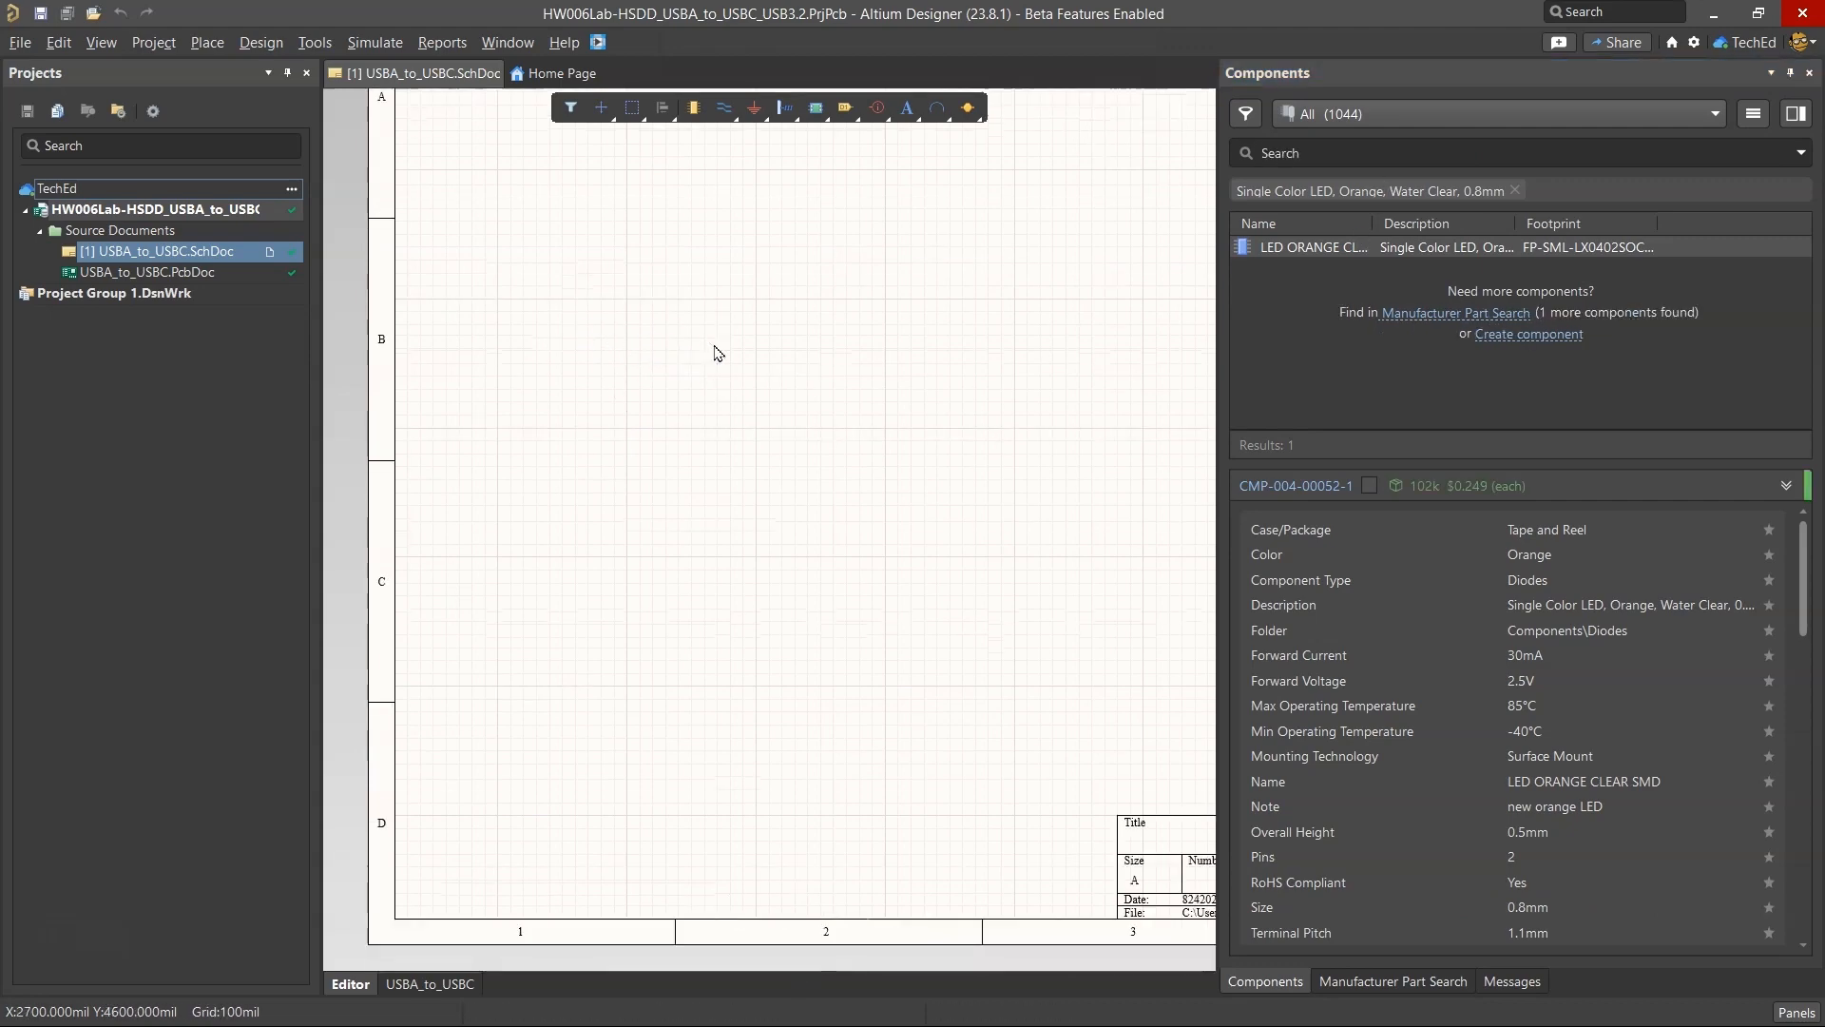
click(1515, 191)
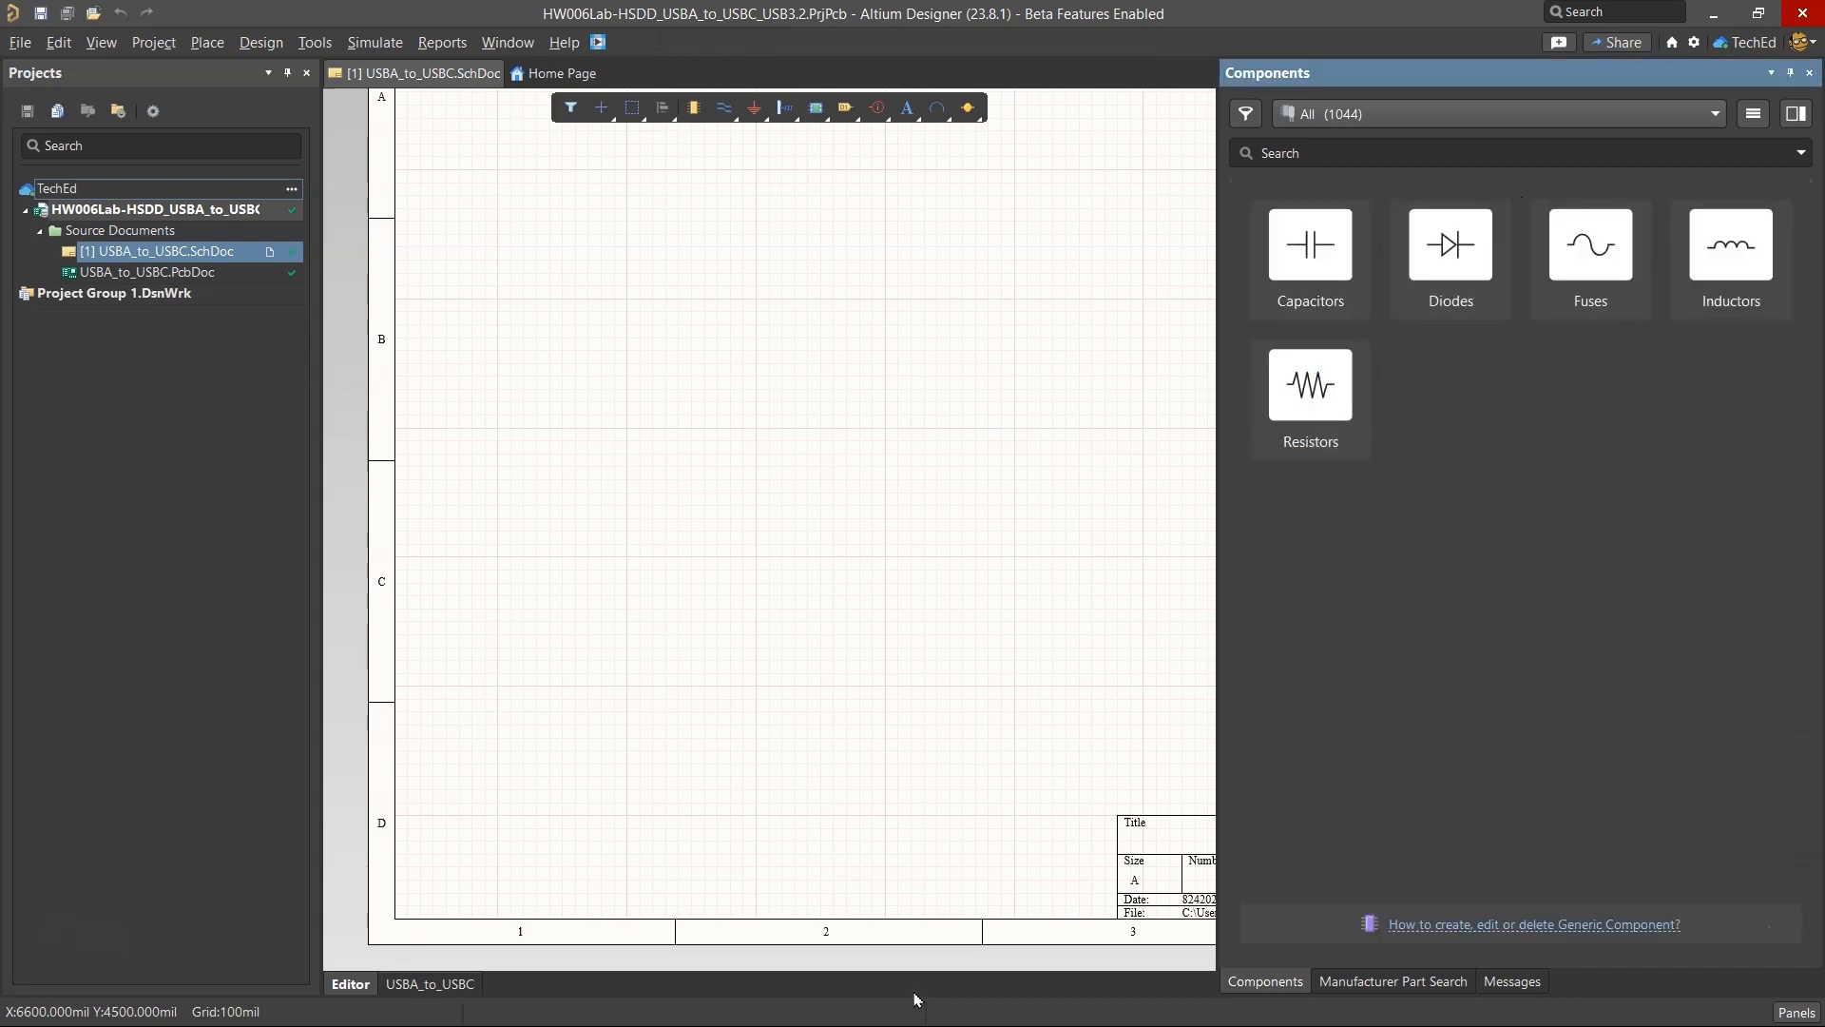
Switch to the BOM spreadsheet in the browser and mark the LED Orange 0402 row (D7) as in library.
key(alt+Tab)
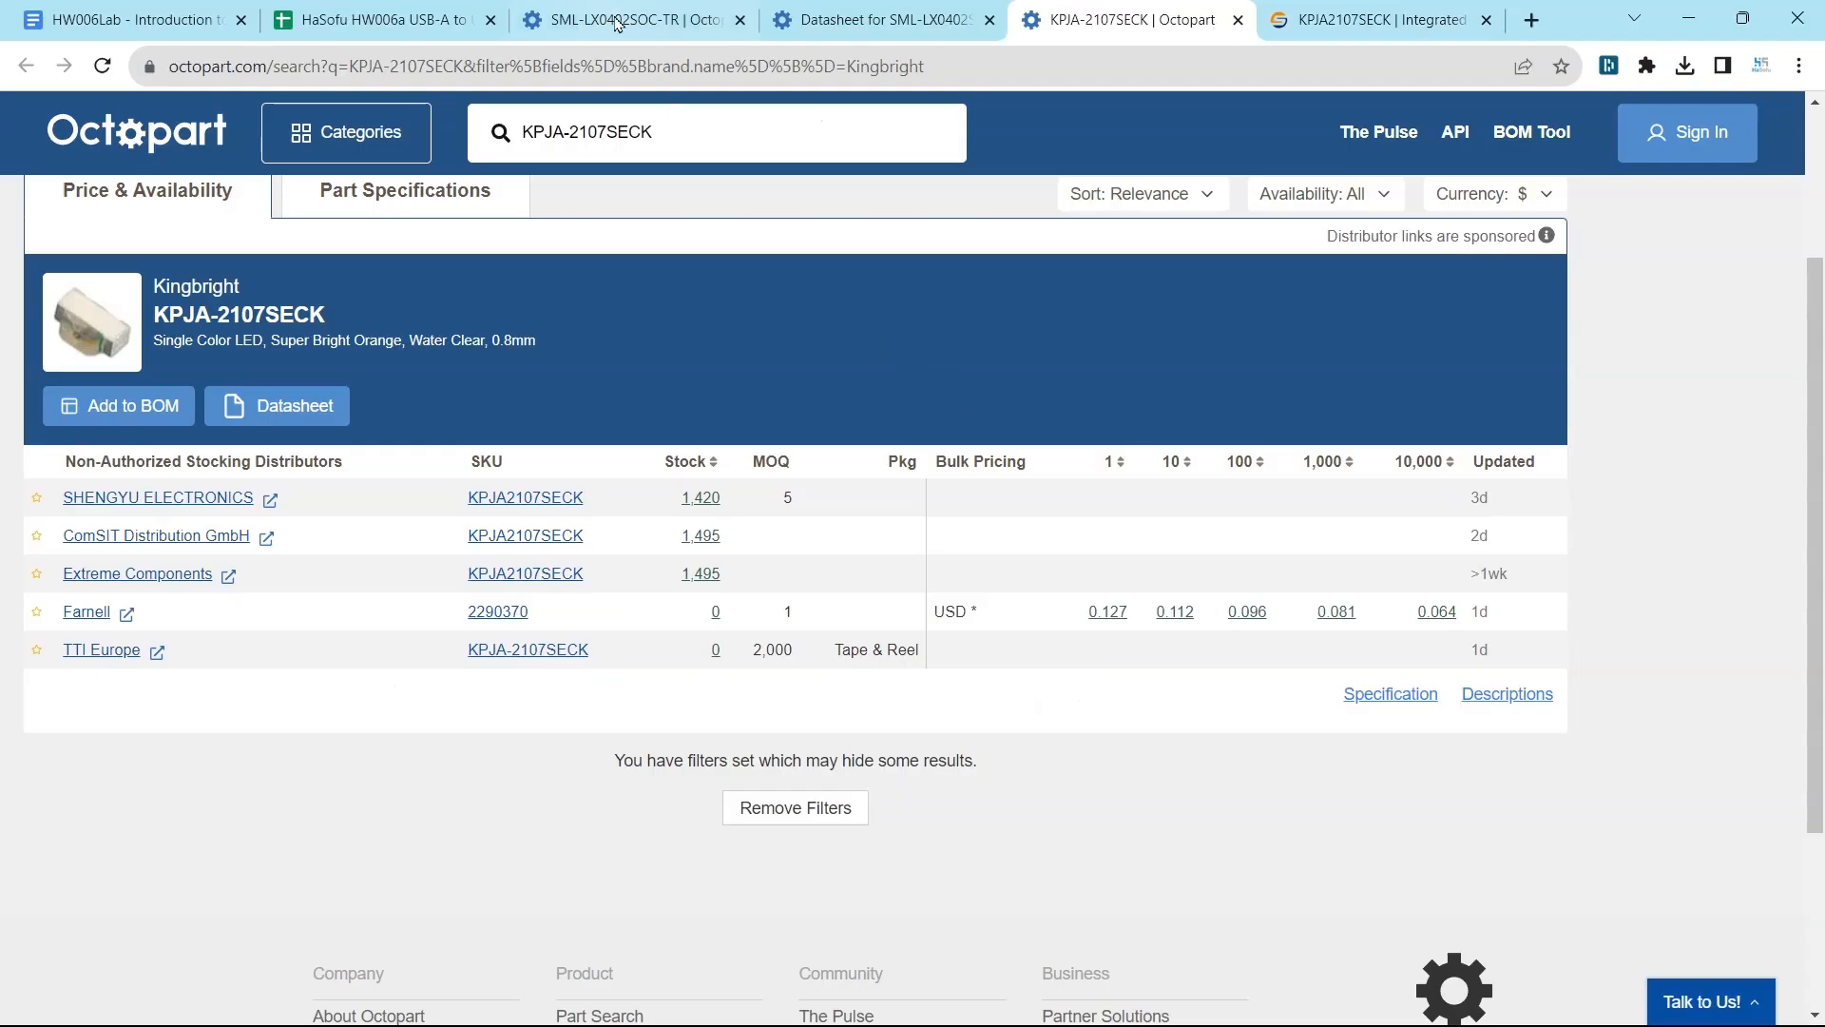
click(615, 24)
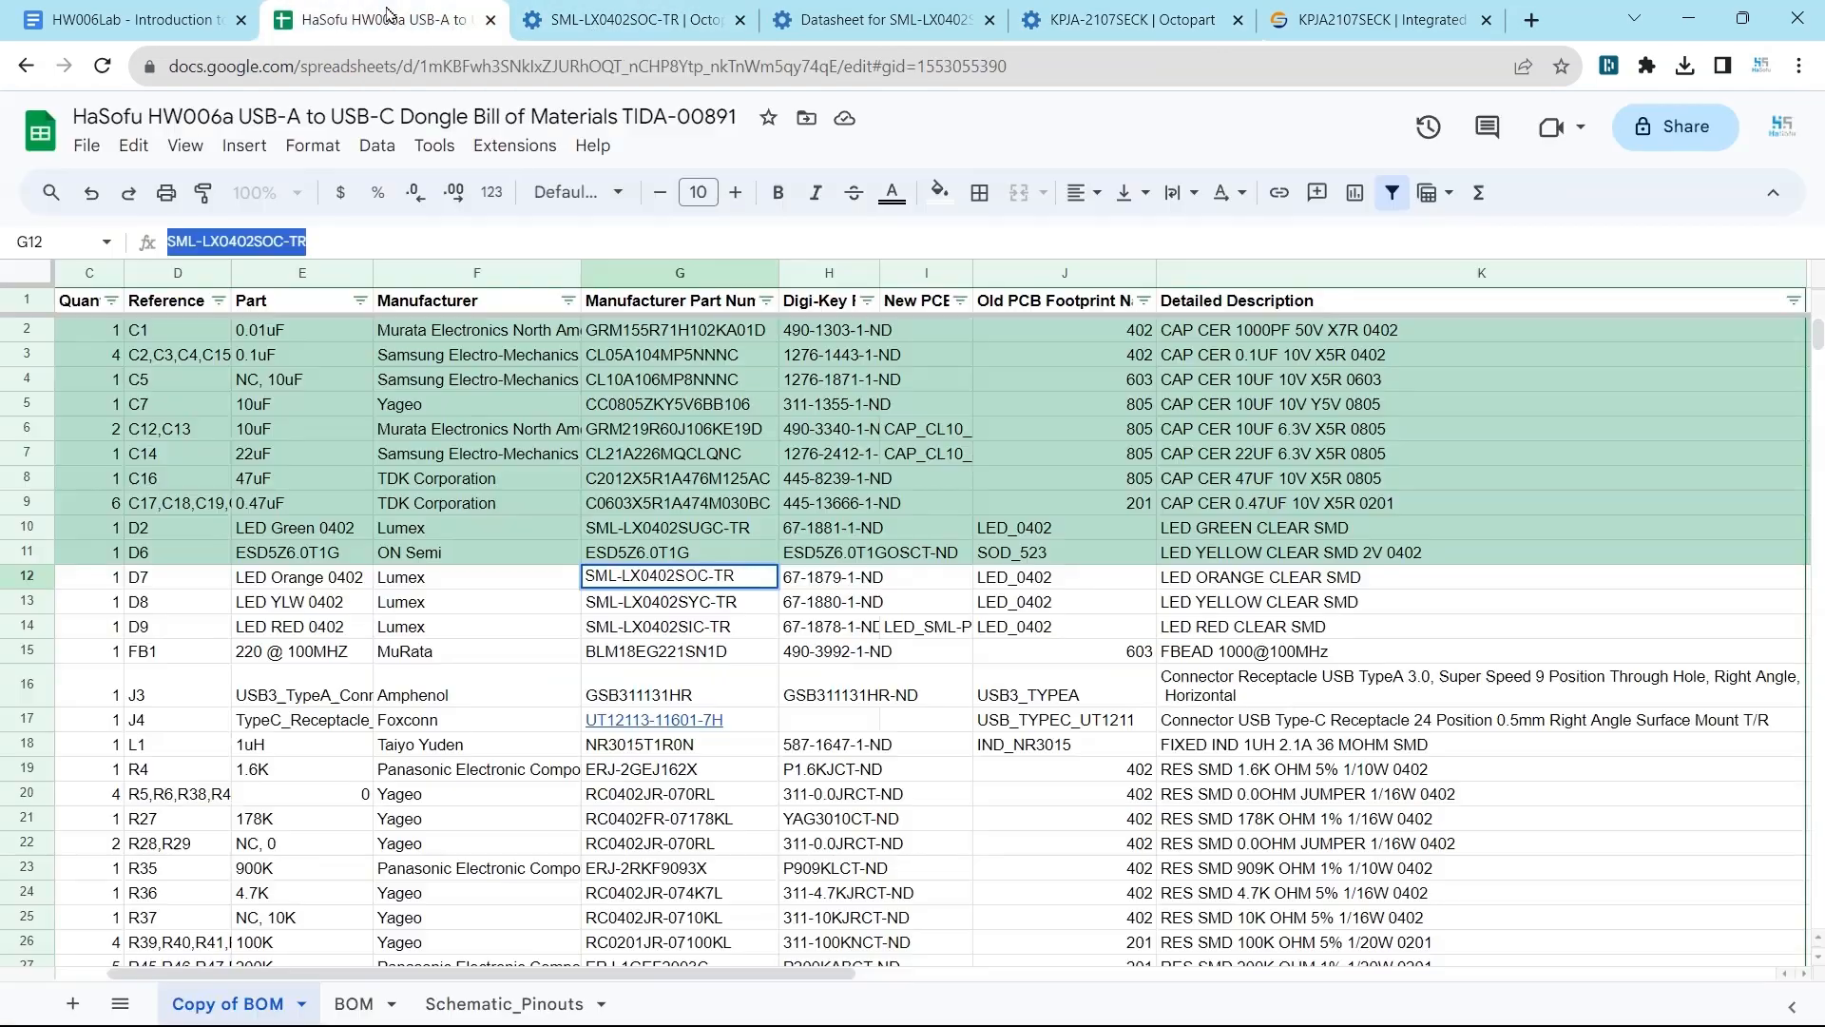
click(388, 19)
scroll(537, 919, left, 2)
click(94, 577)
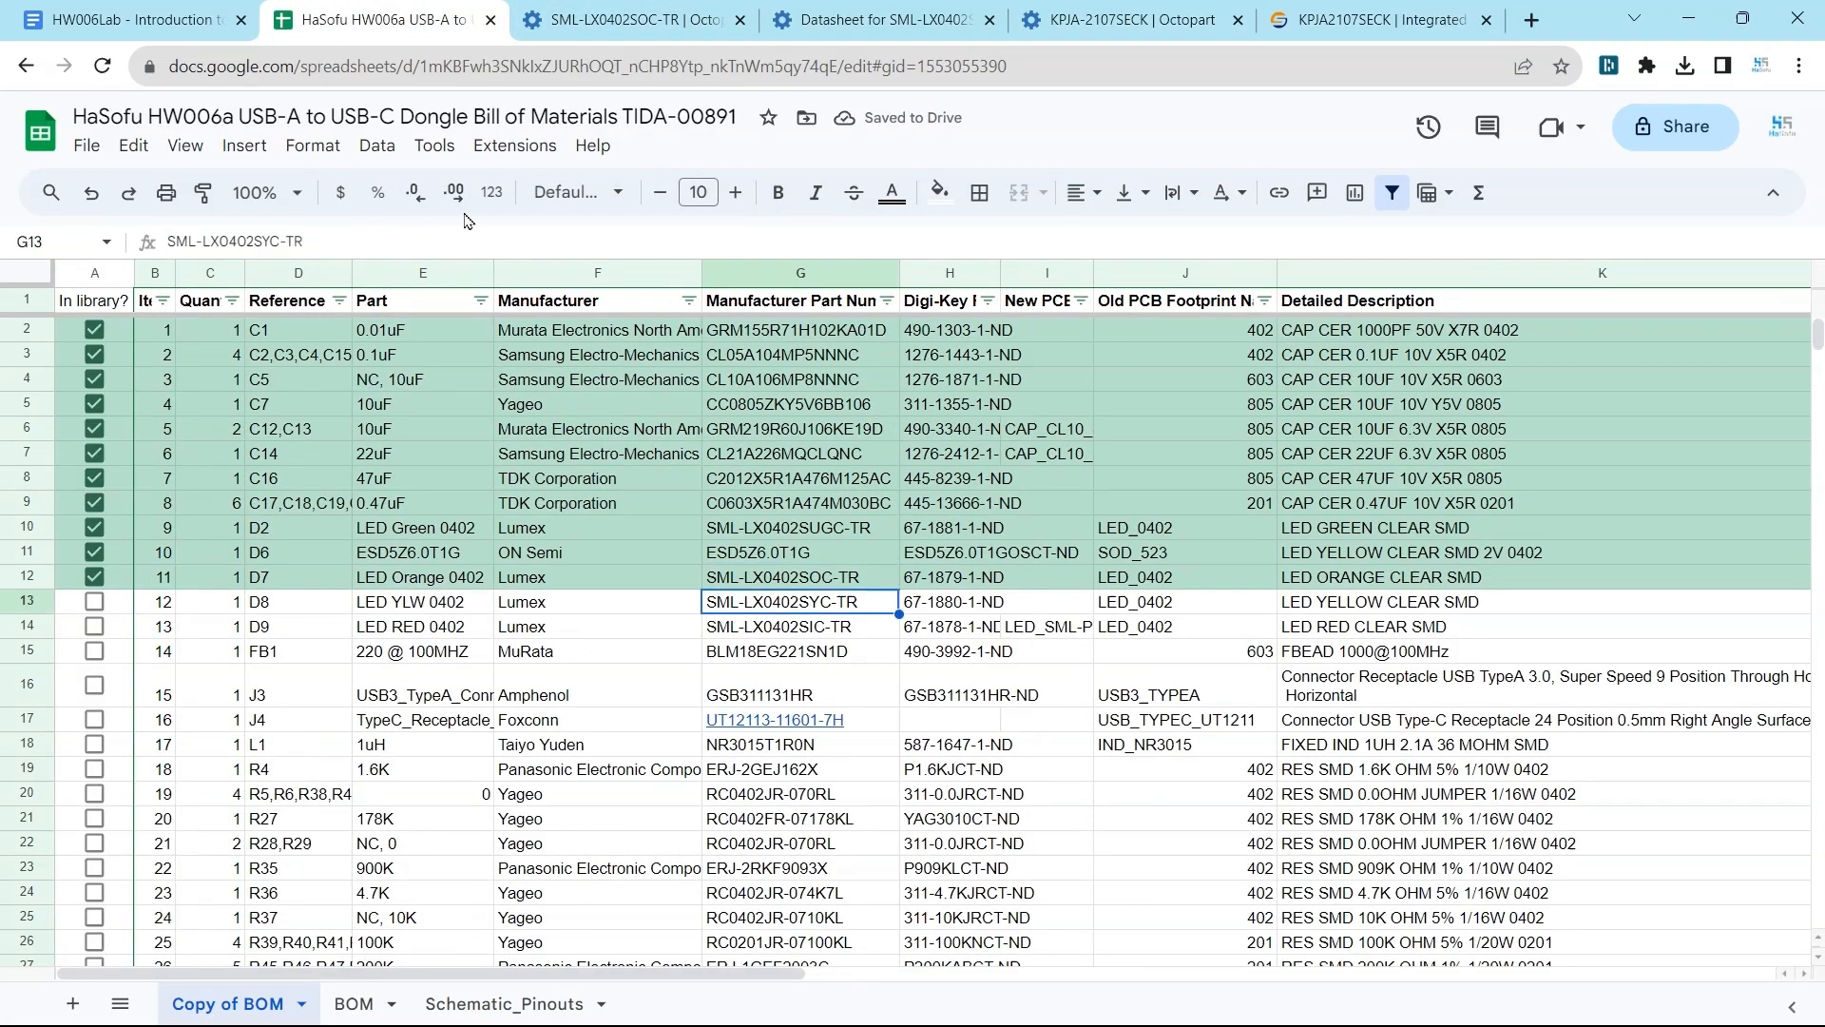
Copy the part number SML-LX0402SYC-TR from the BOM, search manufacturer parts for it in Altium Designer, and examine its Mouser offer.
triple_click(389, 242)
key(ctrl+c)
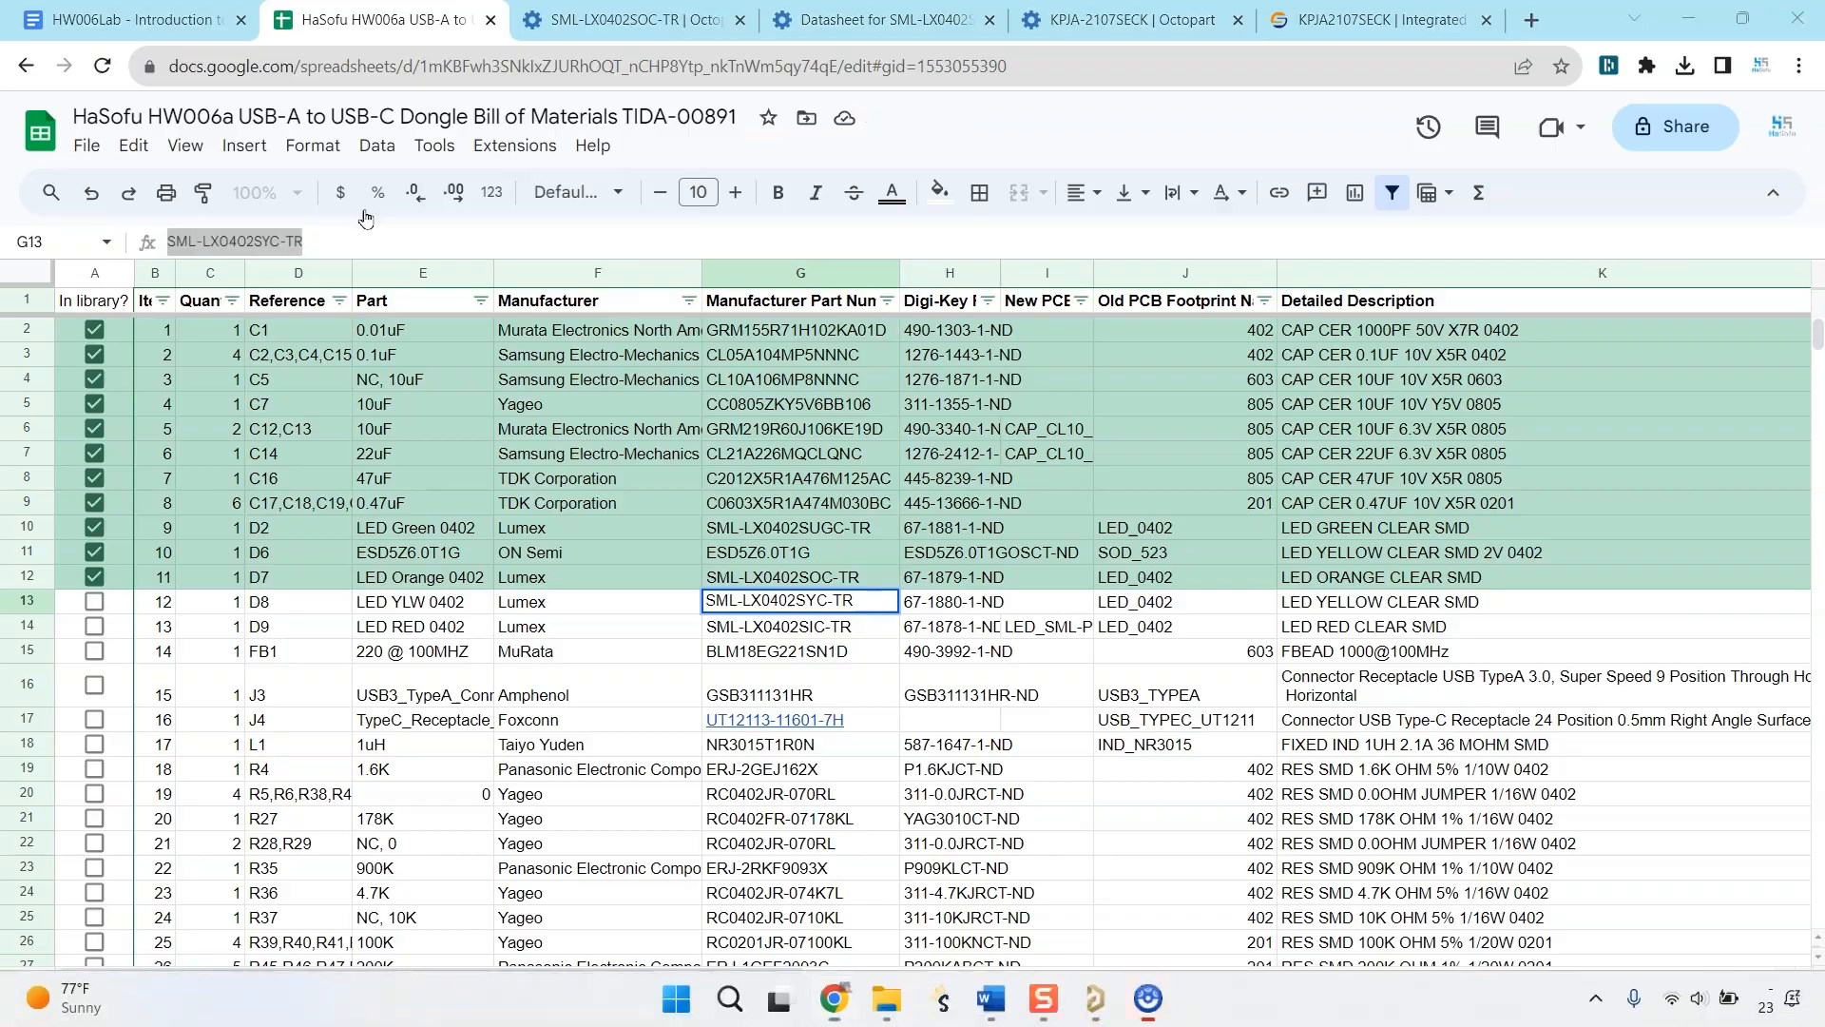
key(alt+Tab)
key(ctrl+v)
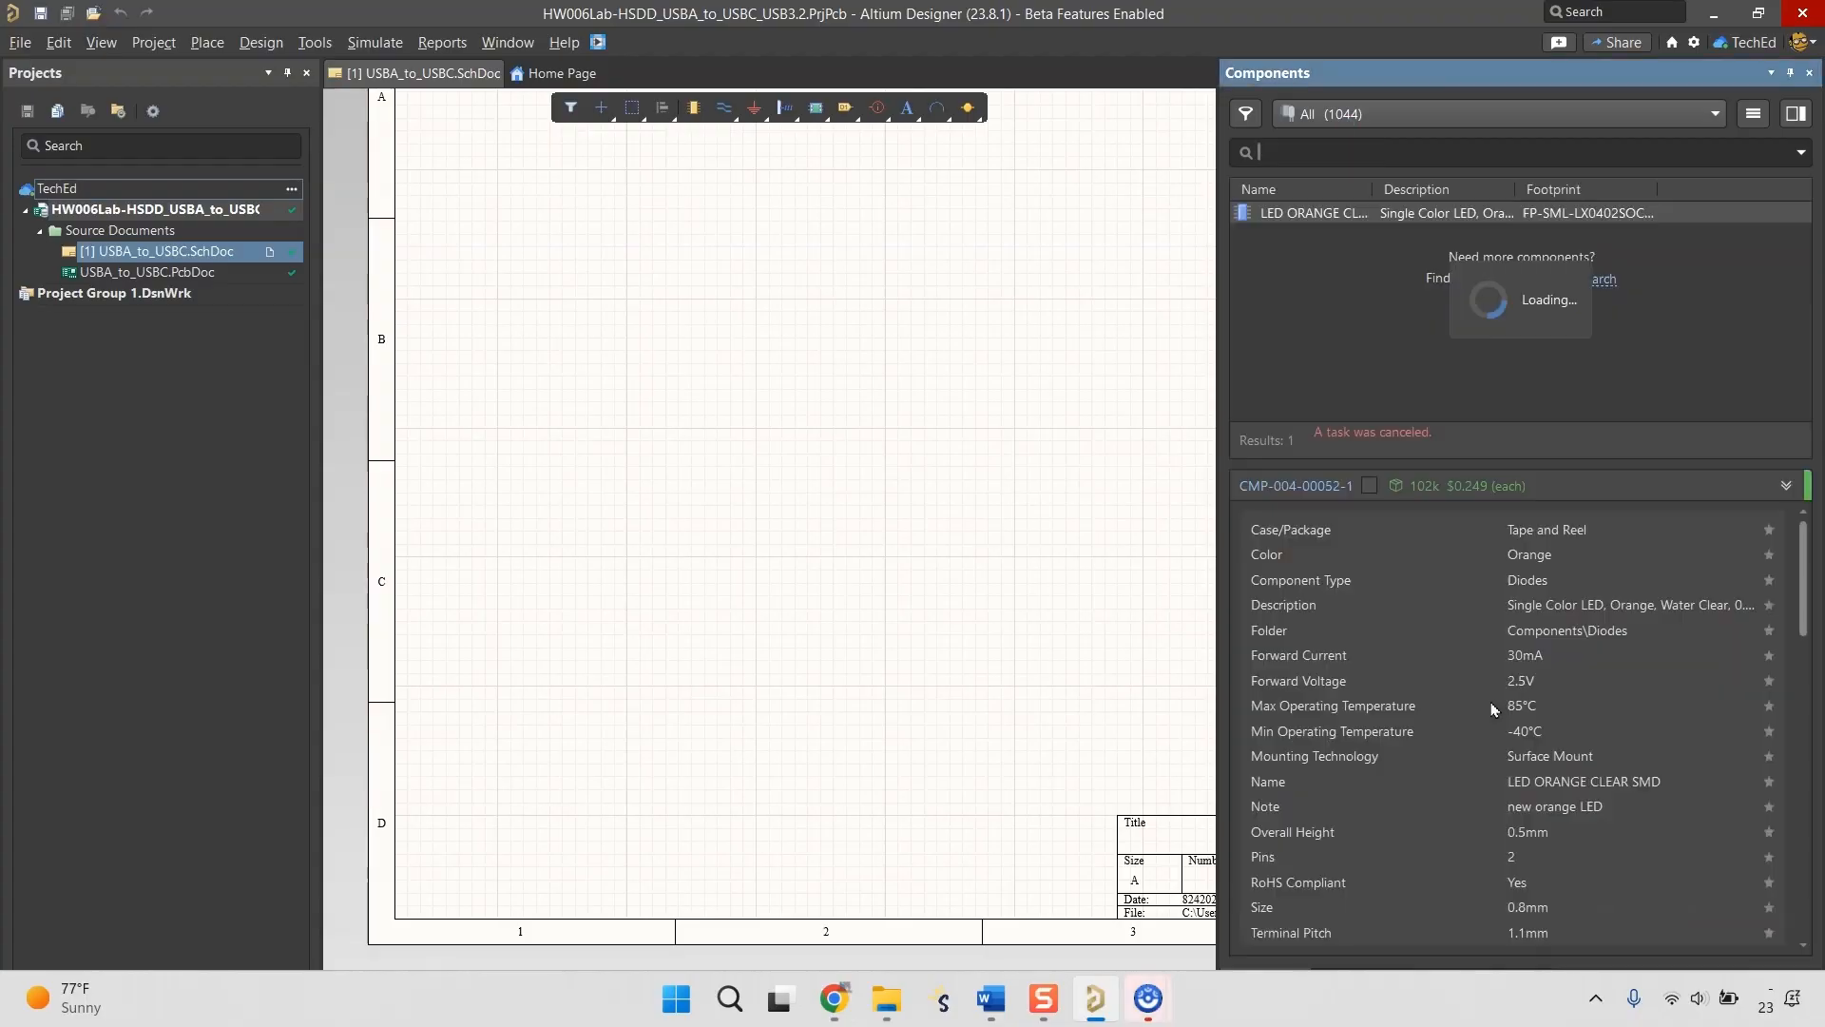
click(1469, 296)
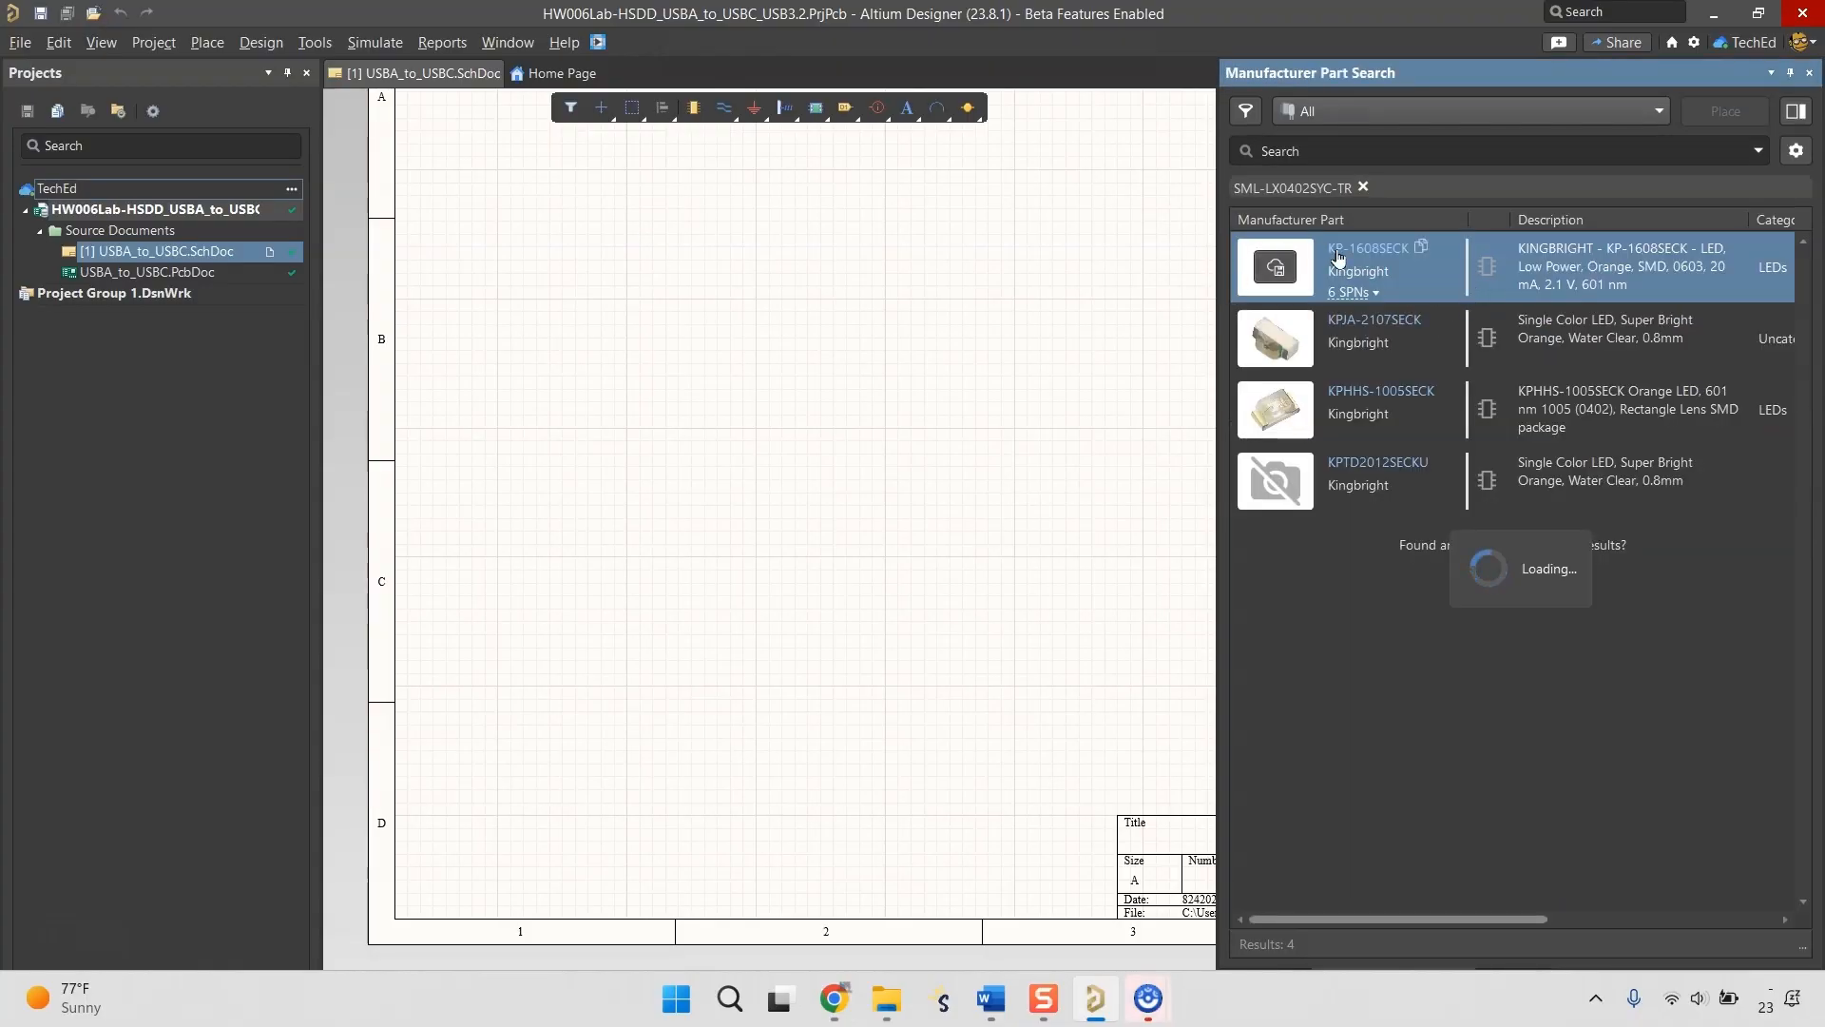
click(1354, 293)
click(1542, 414)
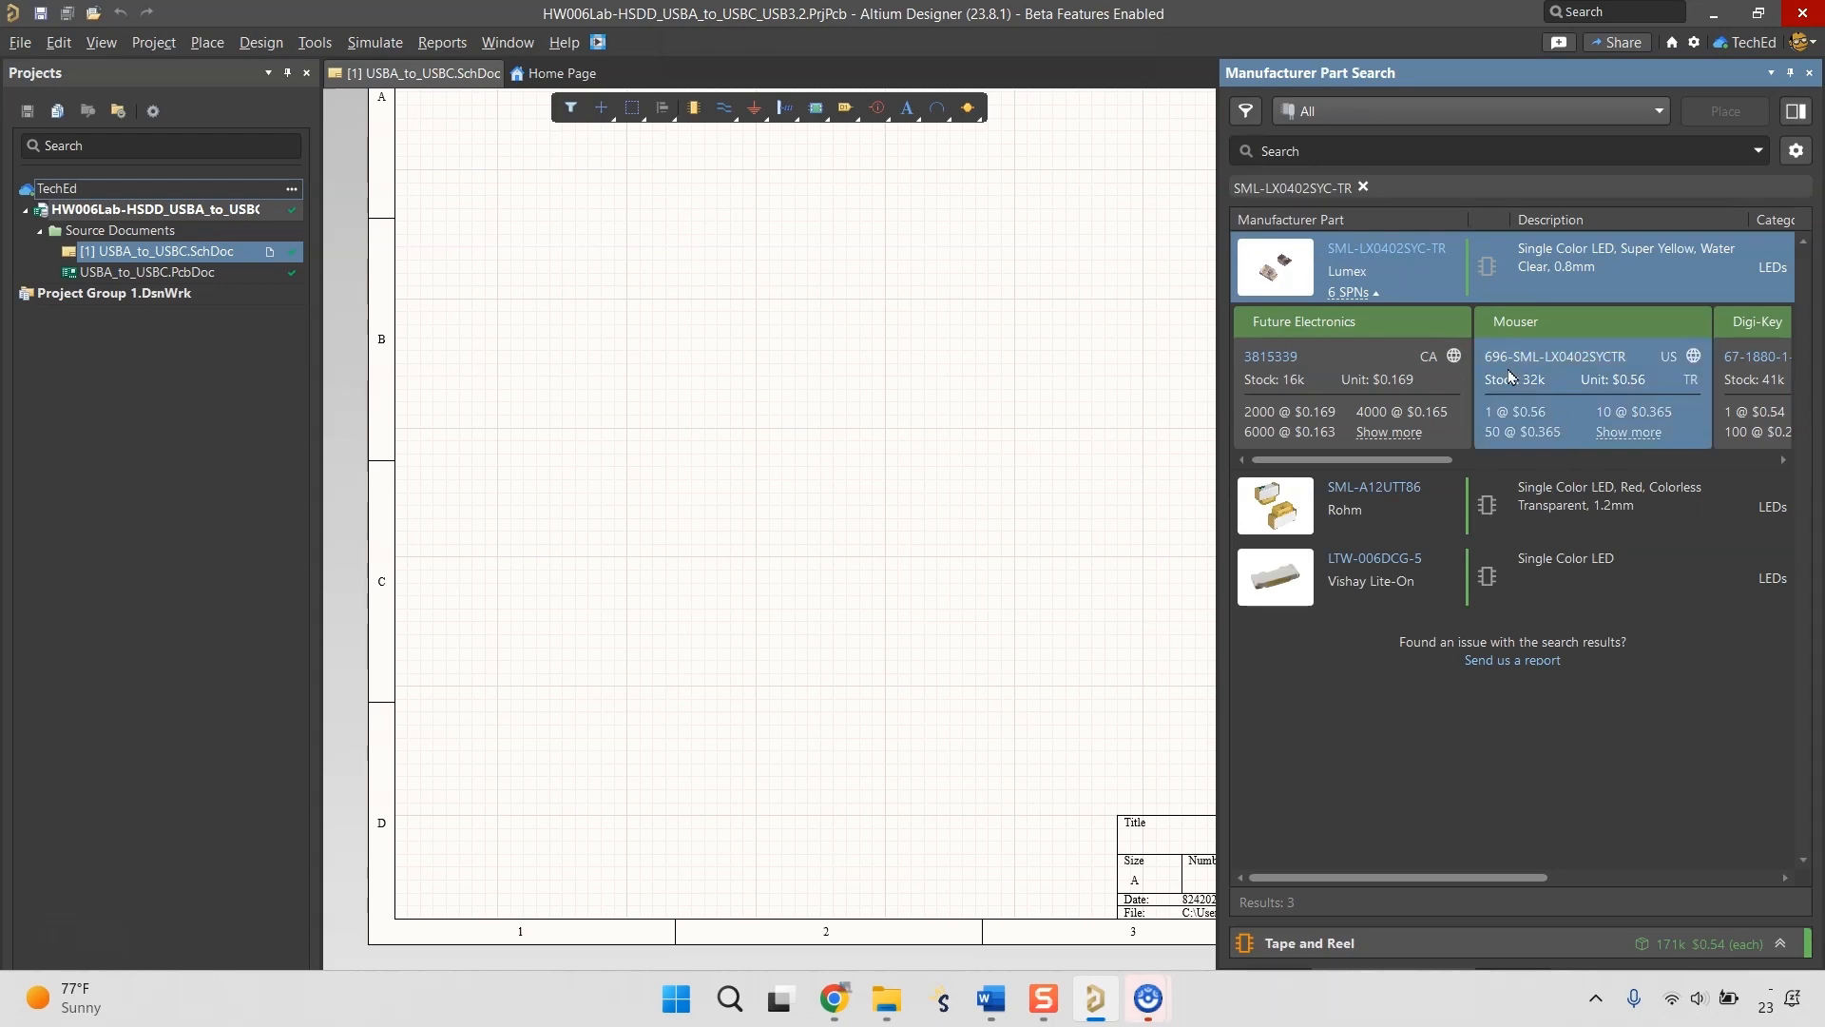
Open the SML-LX0402SYC-TR listing on Octopart and follow the Ultra Librarian download of its CAD models to the format selection.
click(1384, 250)
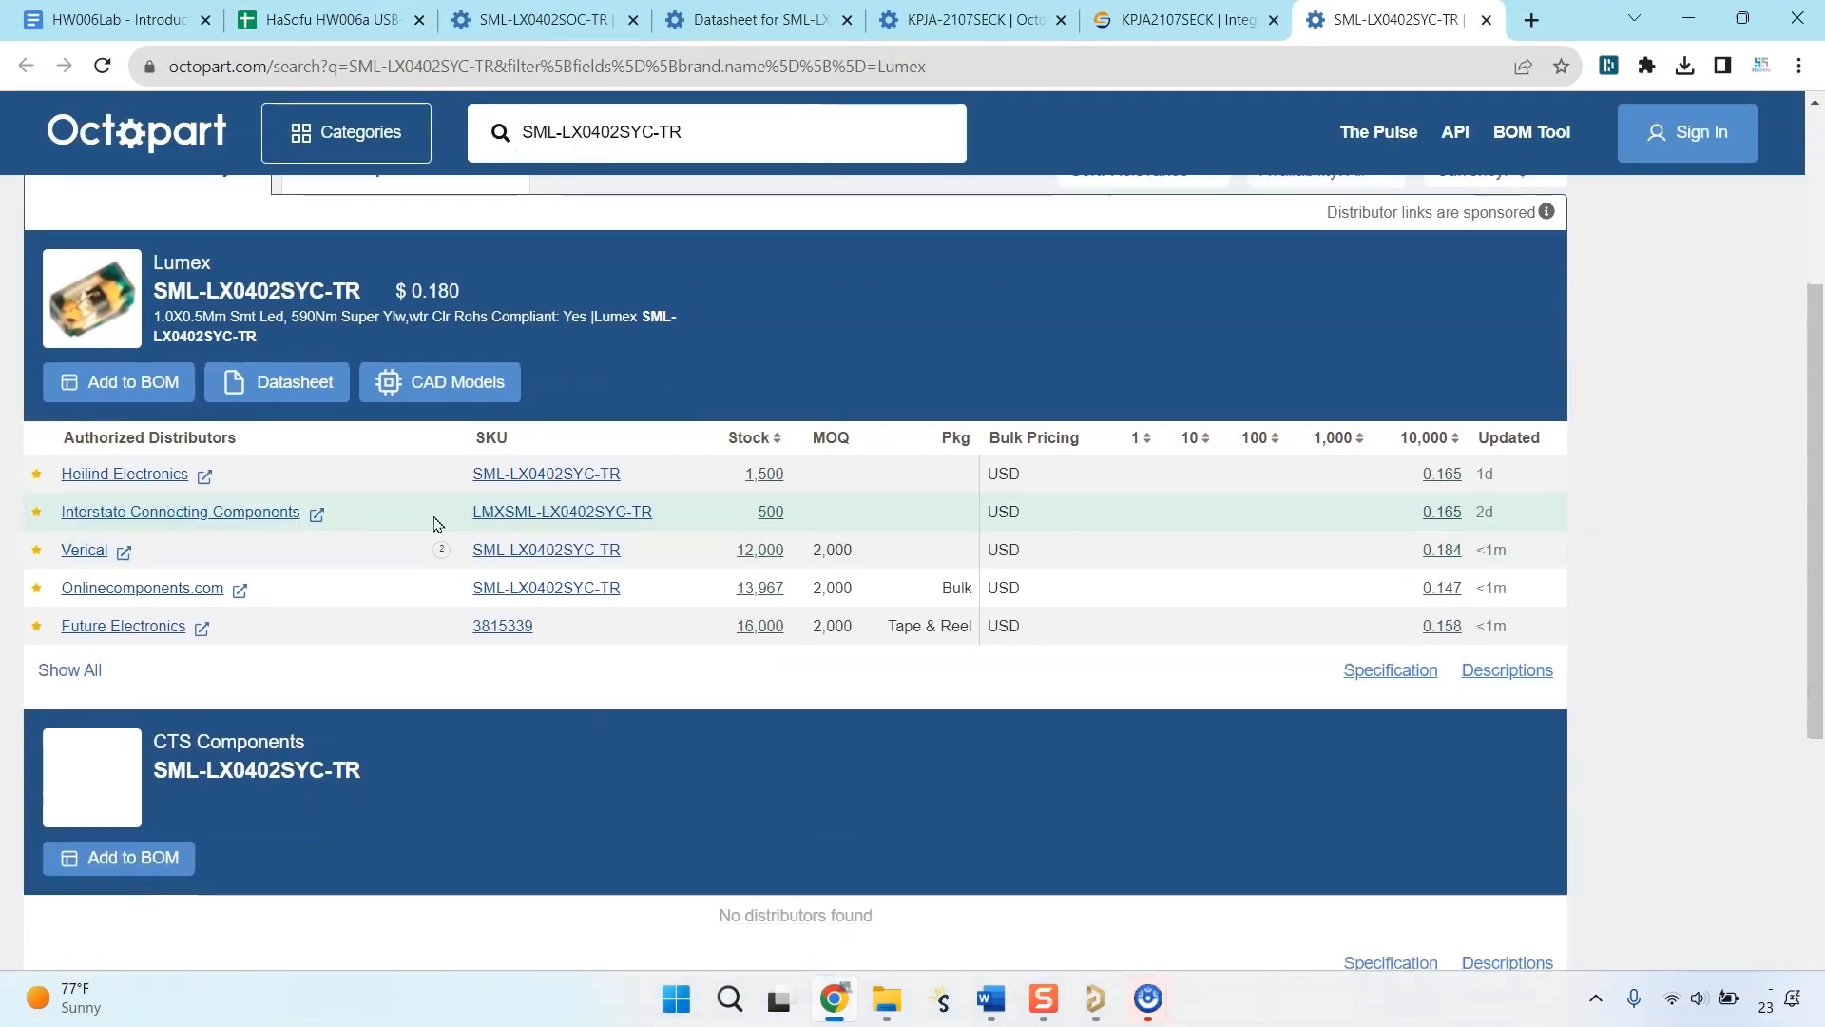
click(460, 383)
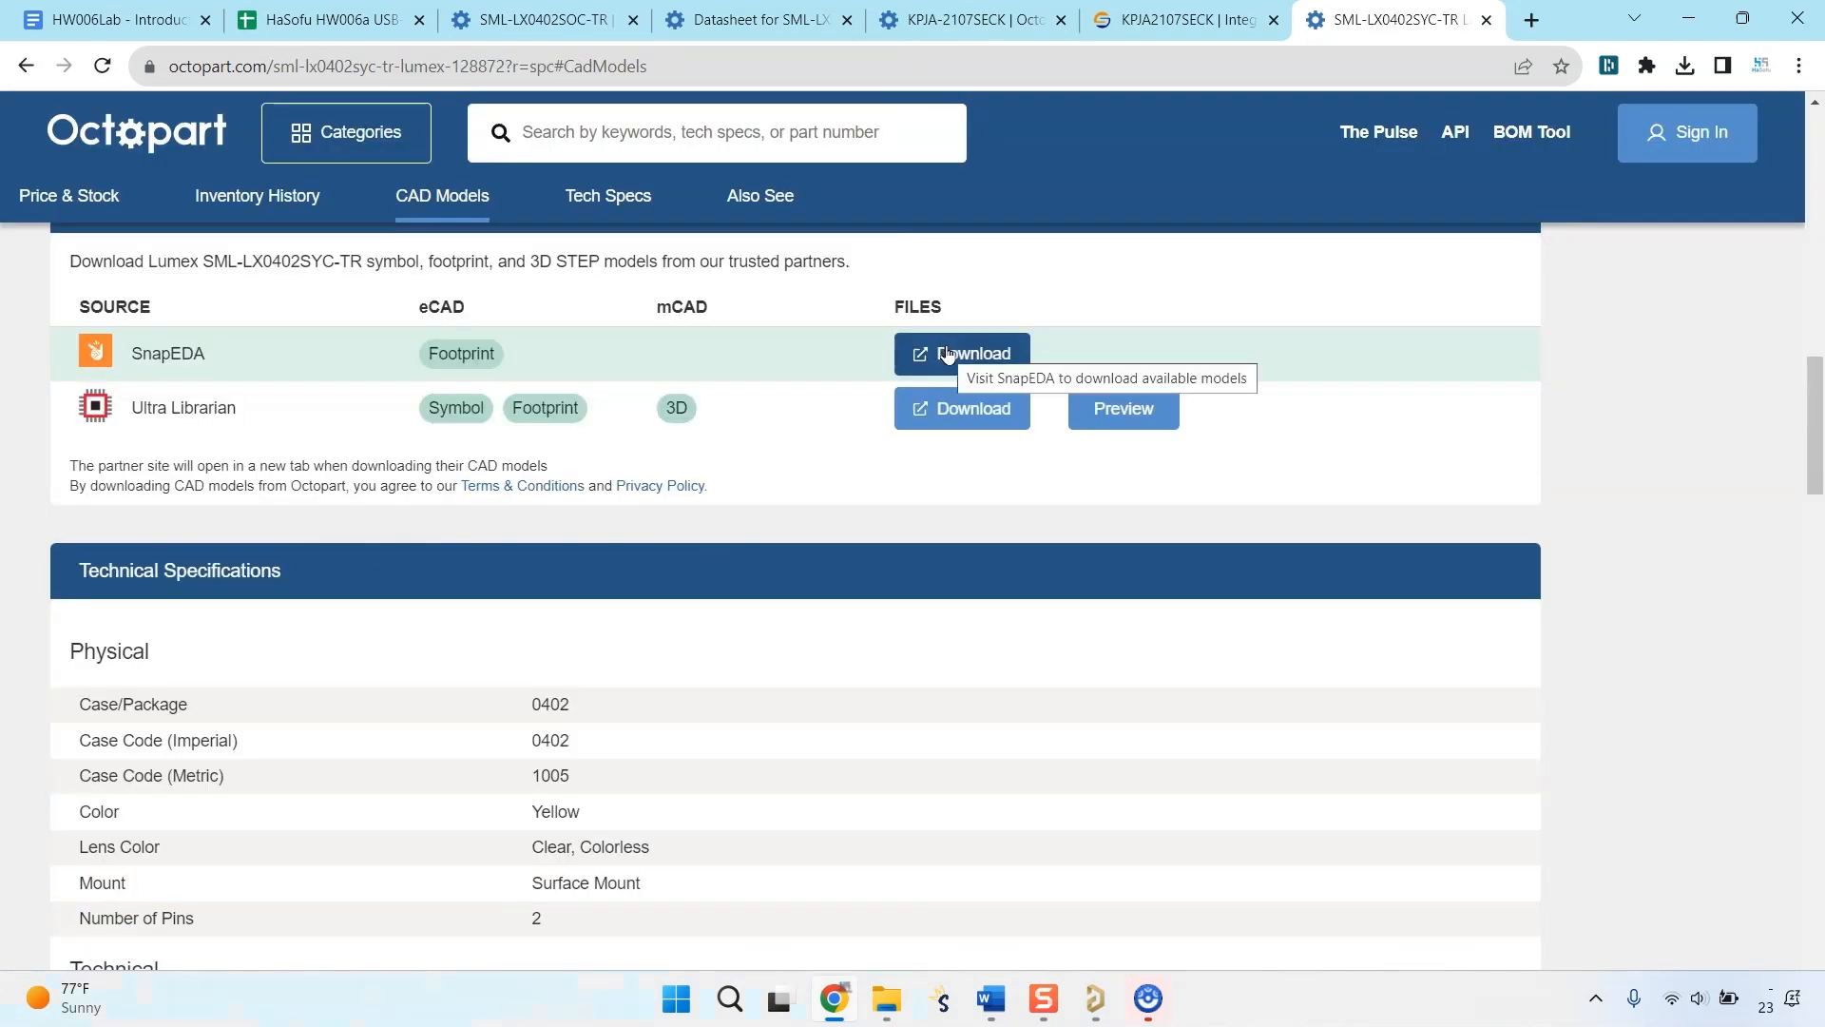
click(976, 418)
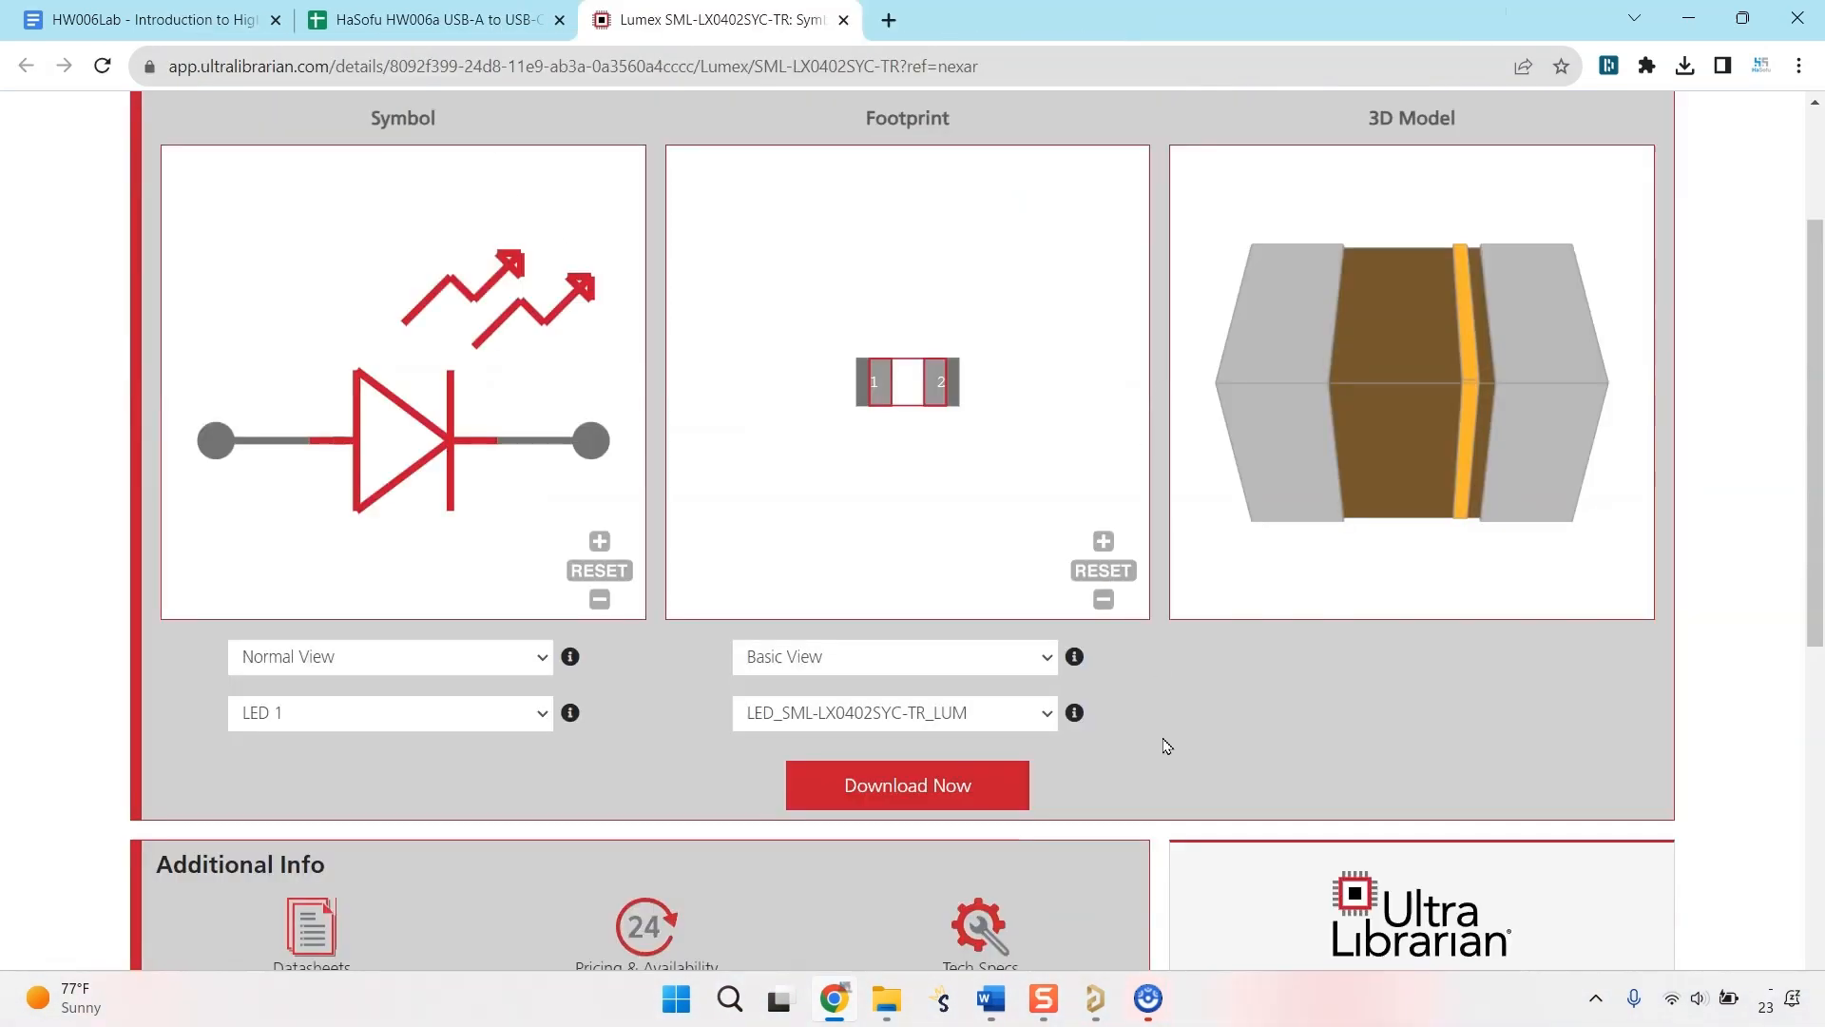
click(901, 792)
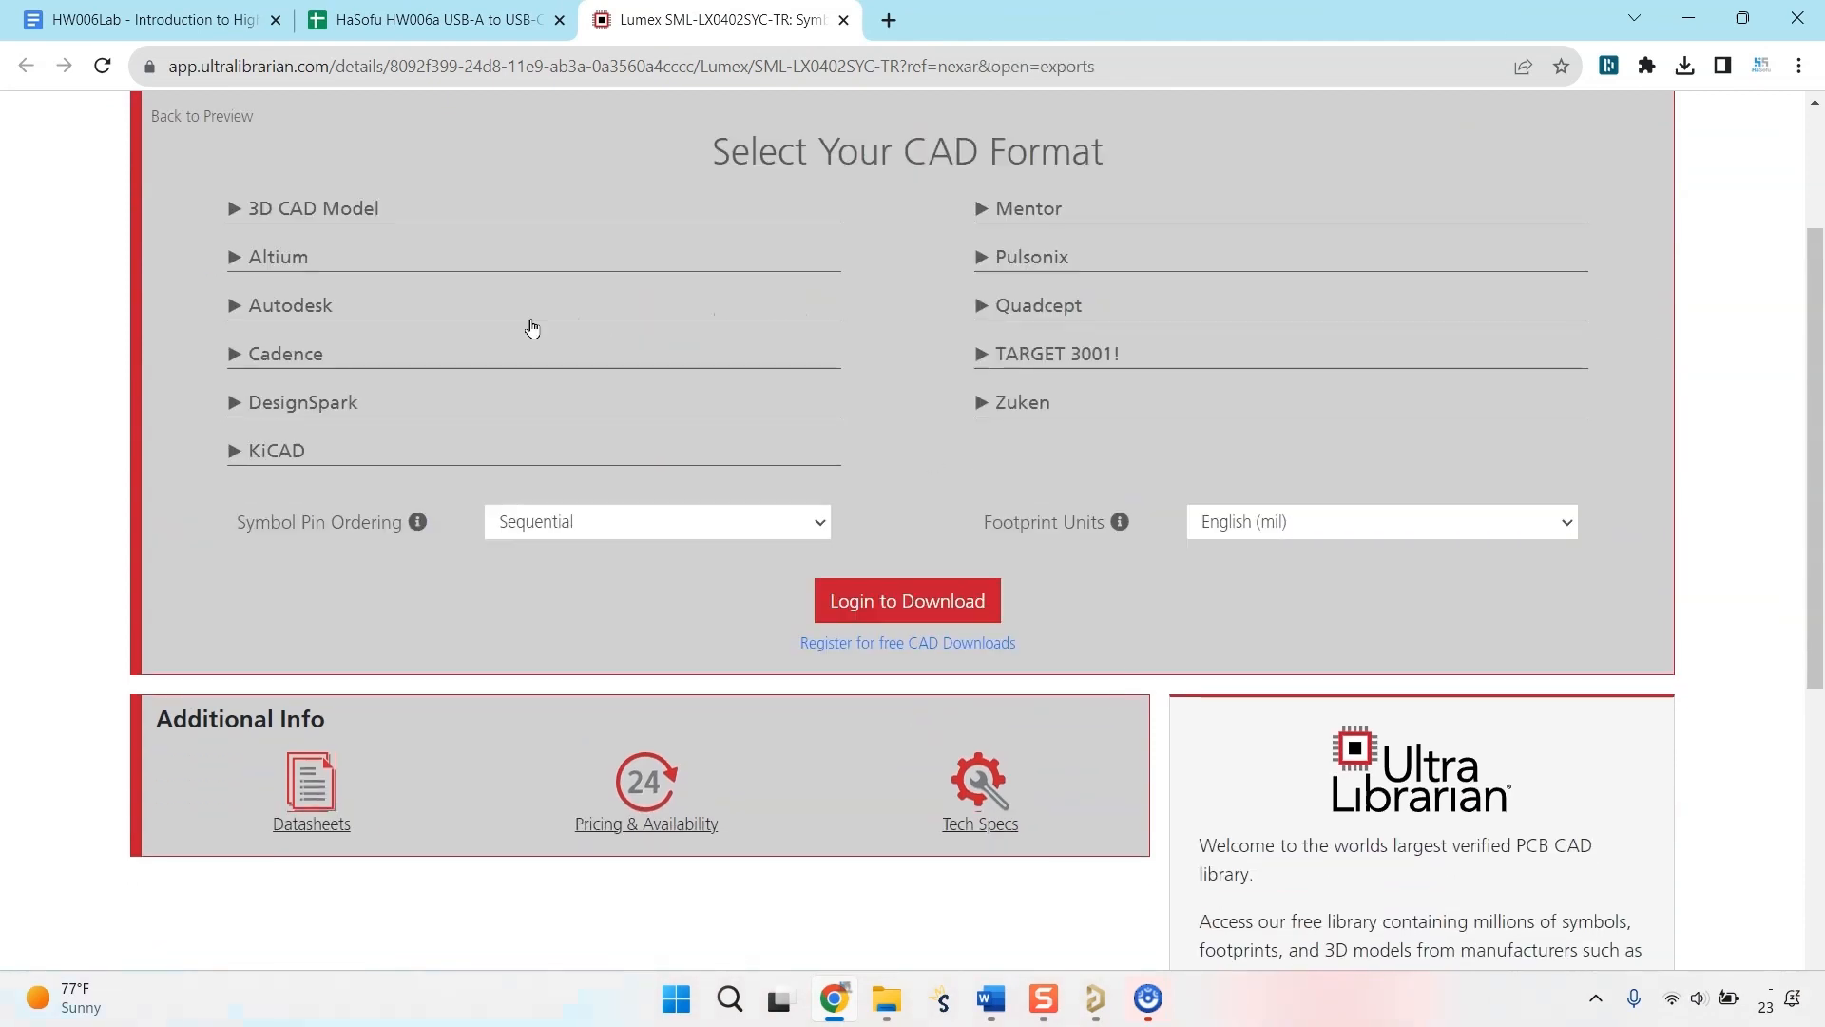
Choose the STEP and Altium Designer formats for download and log in to Ultra Librarian with the account e-mail and password.
click(316, 319)
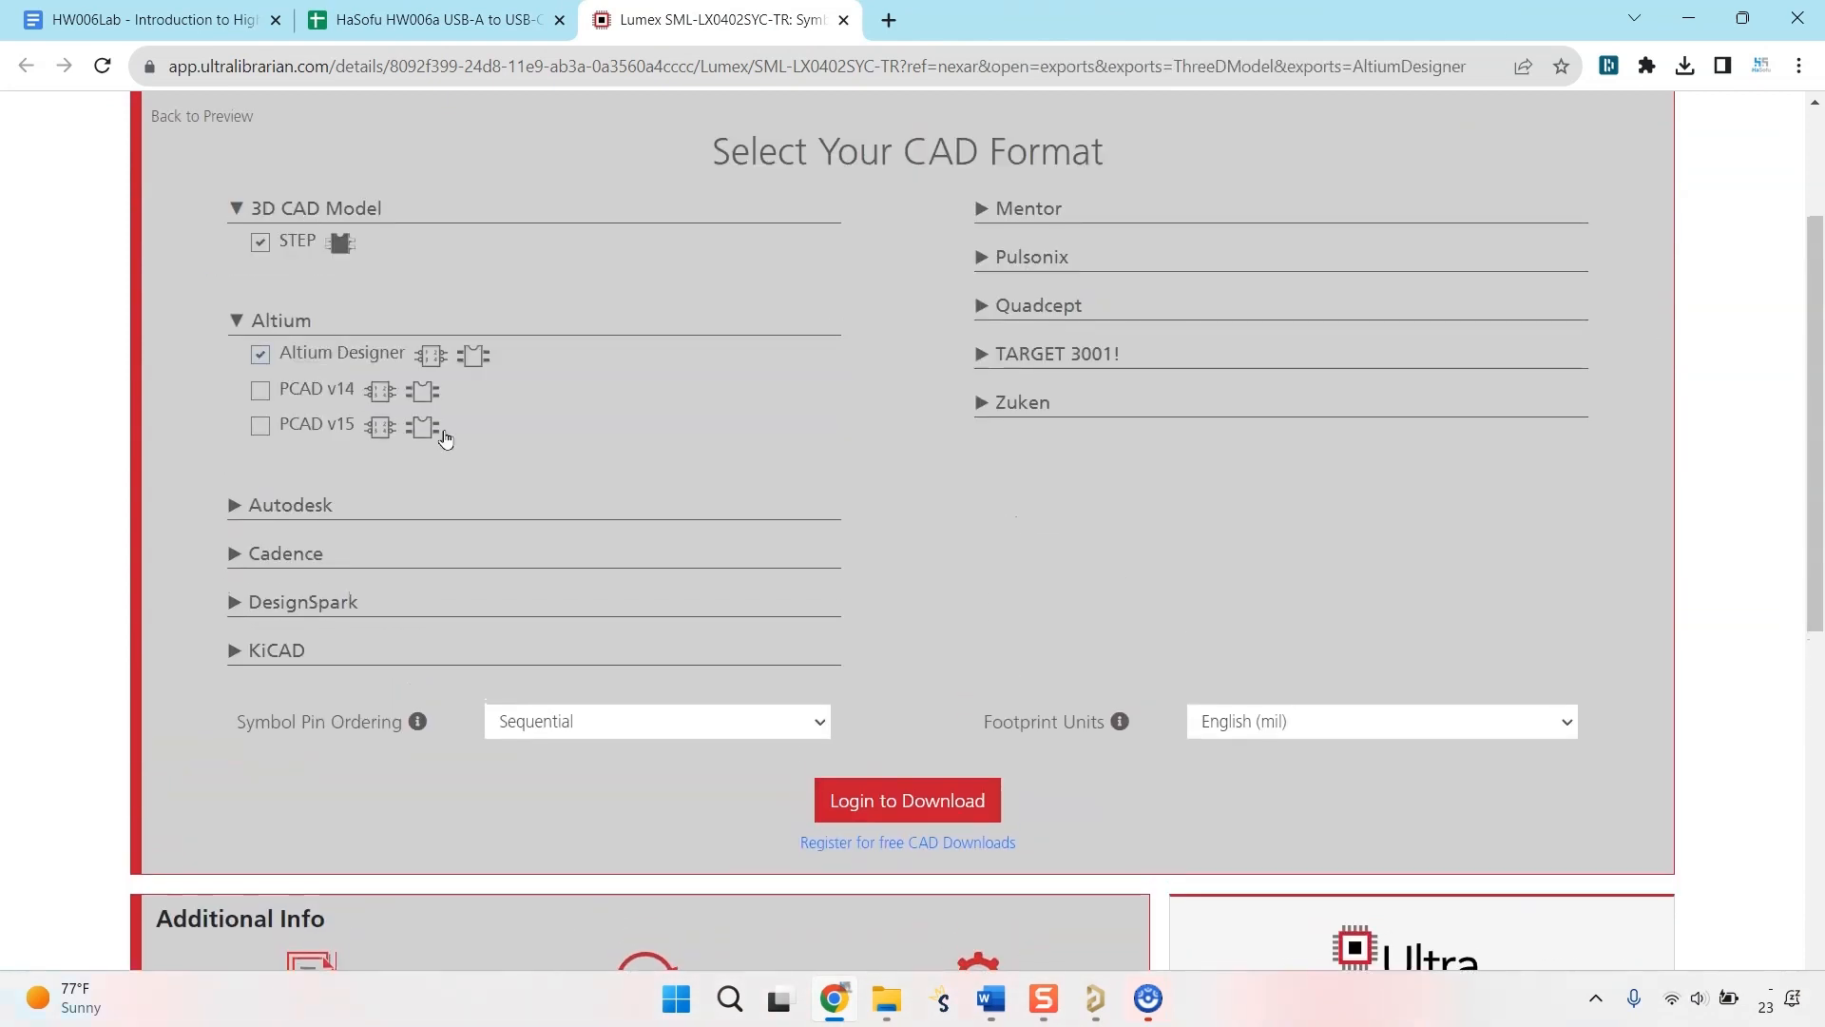
click(888, 796)
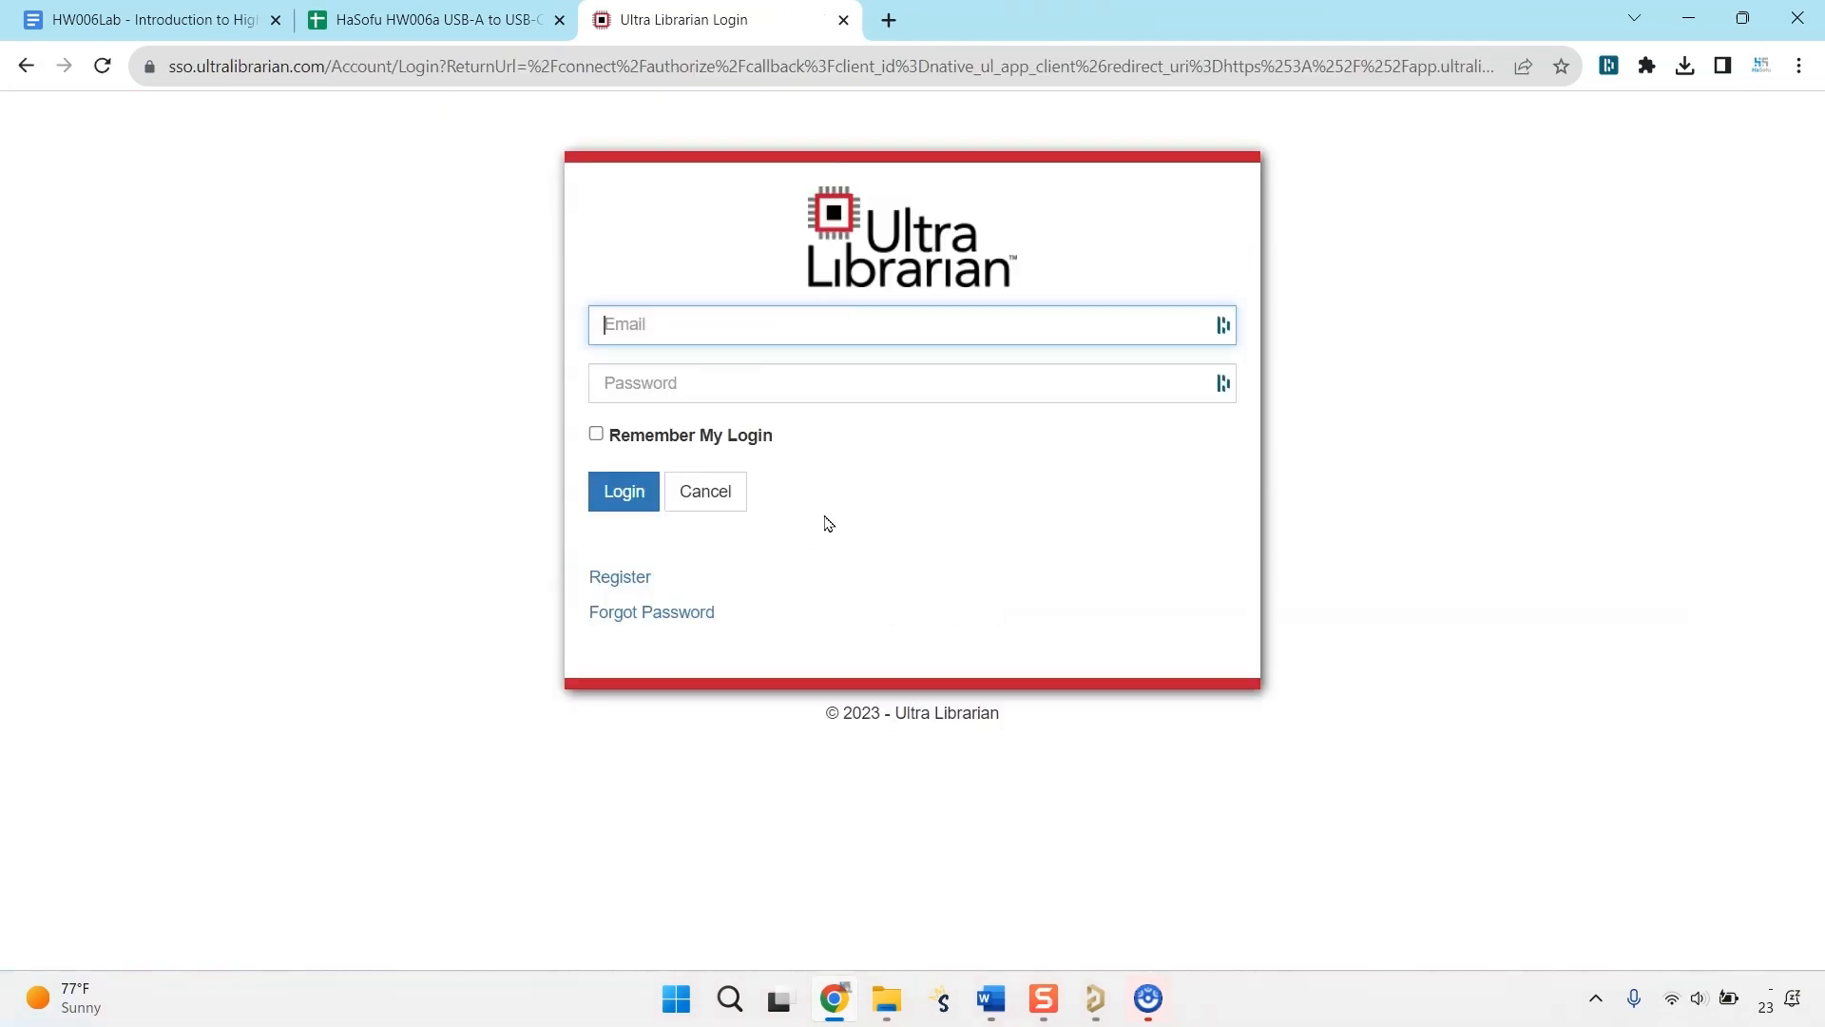
click(1511, 261)
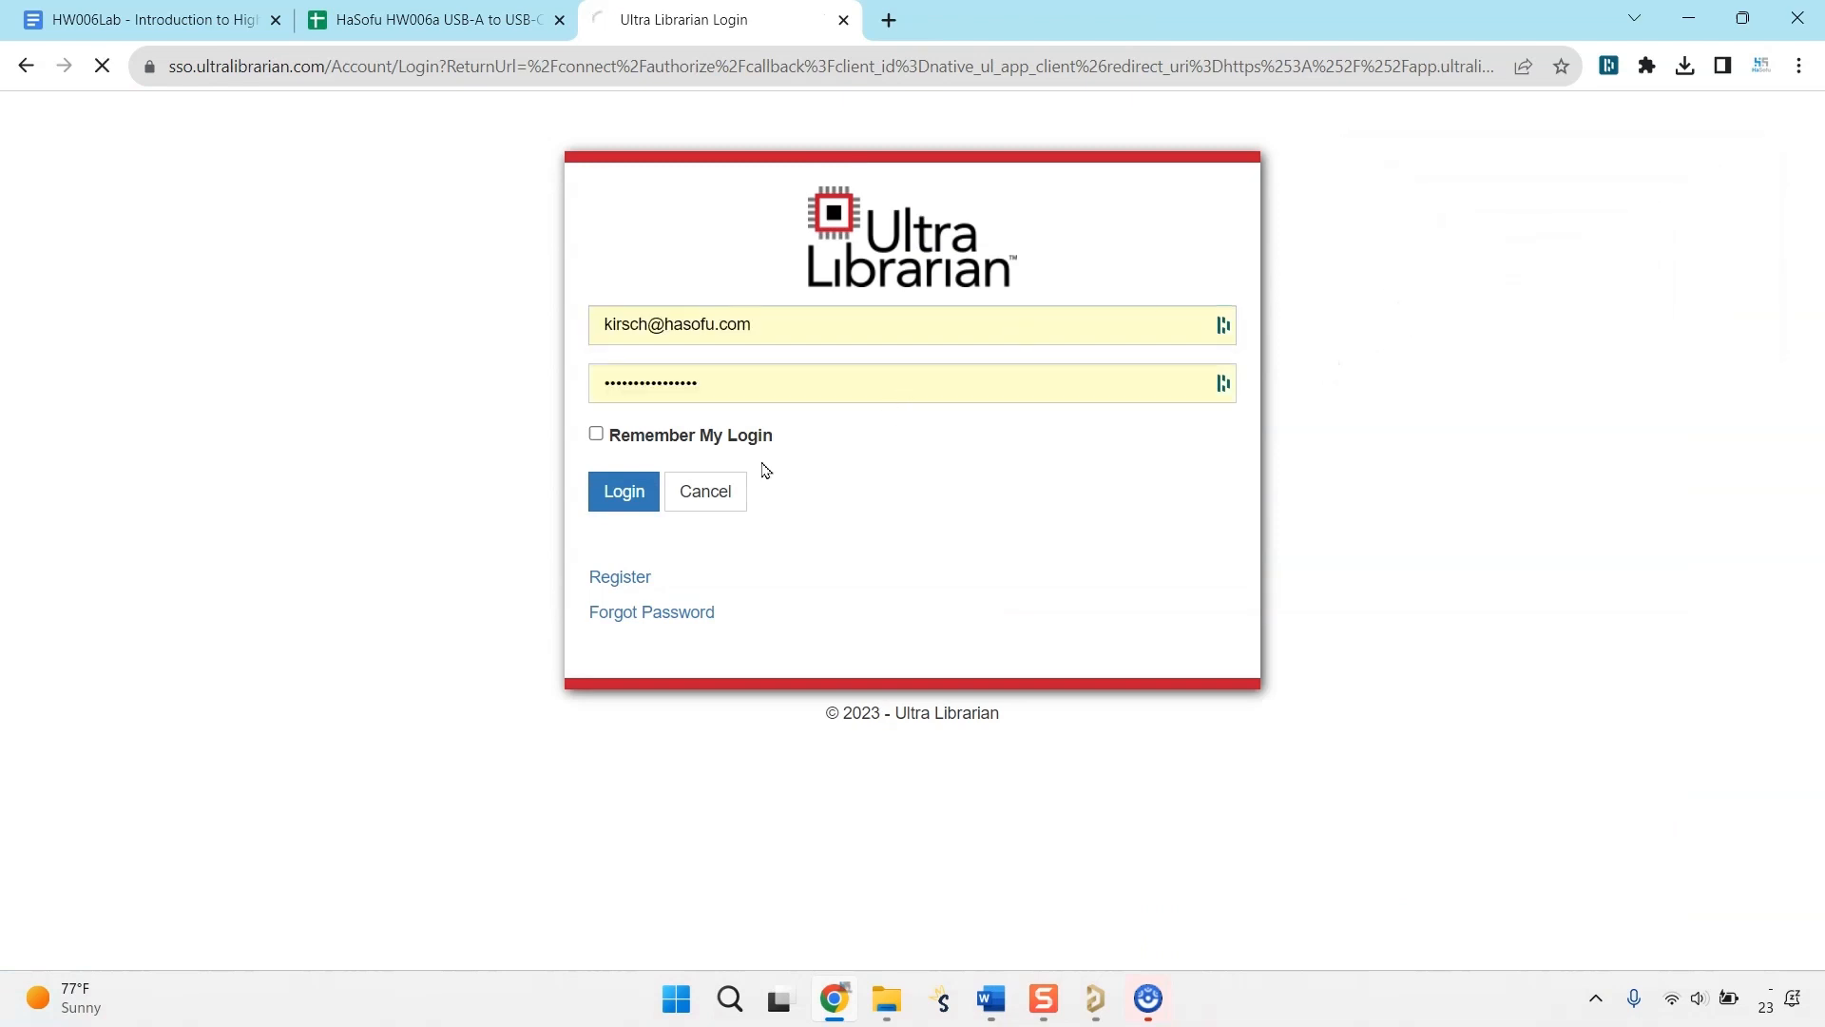
click(630, 486)
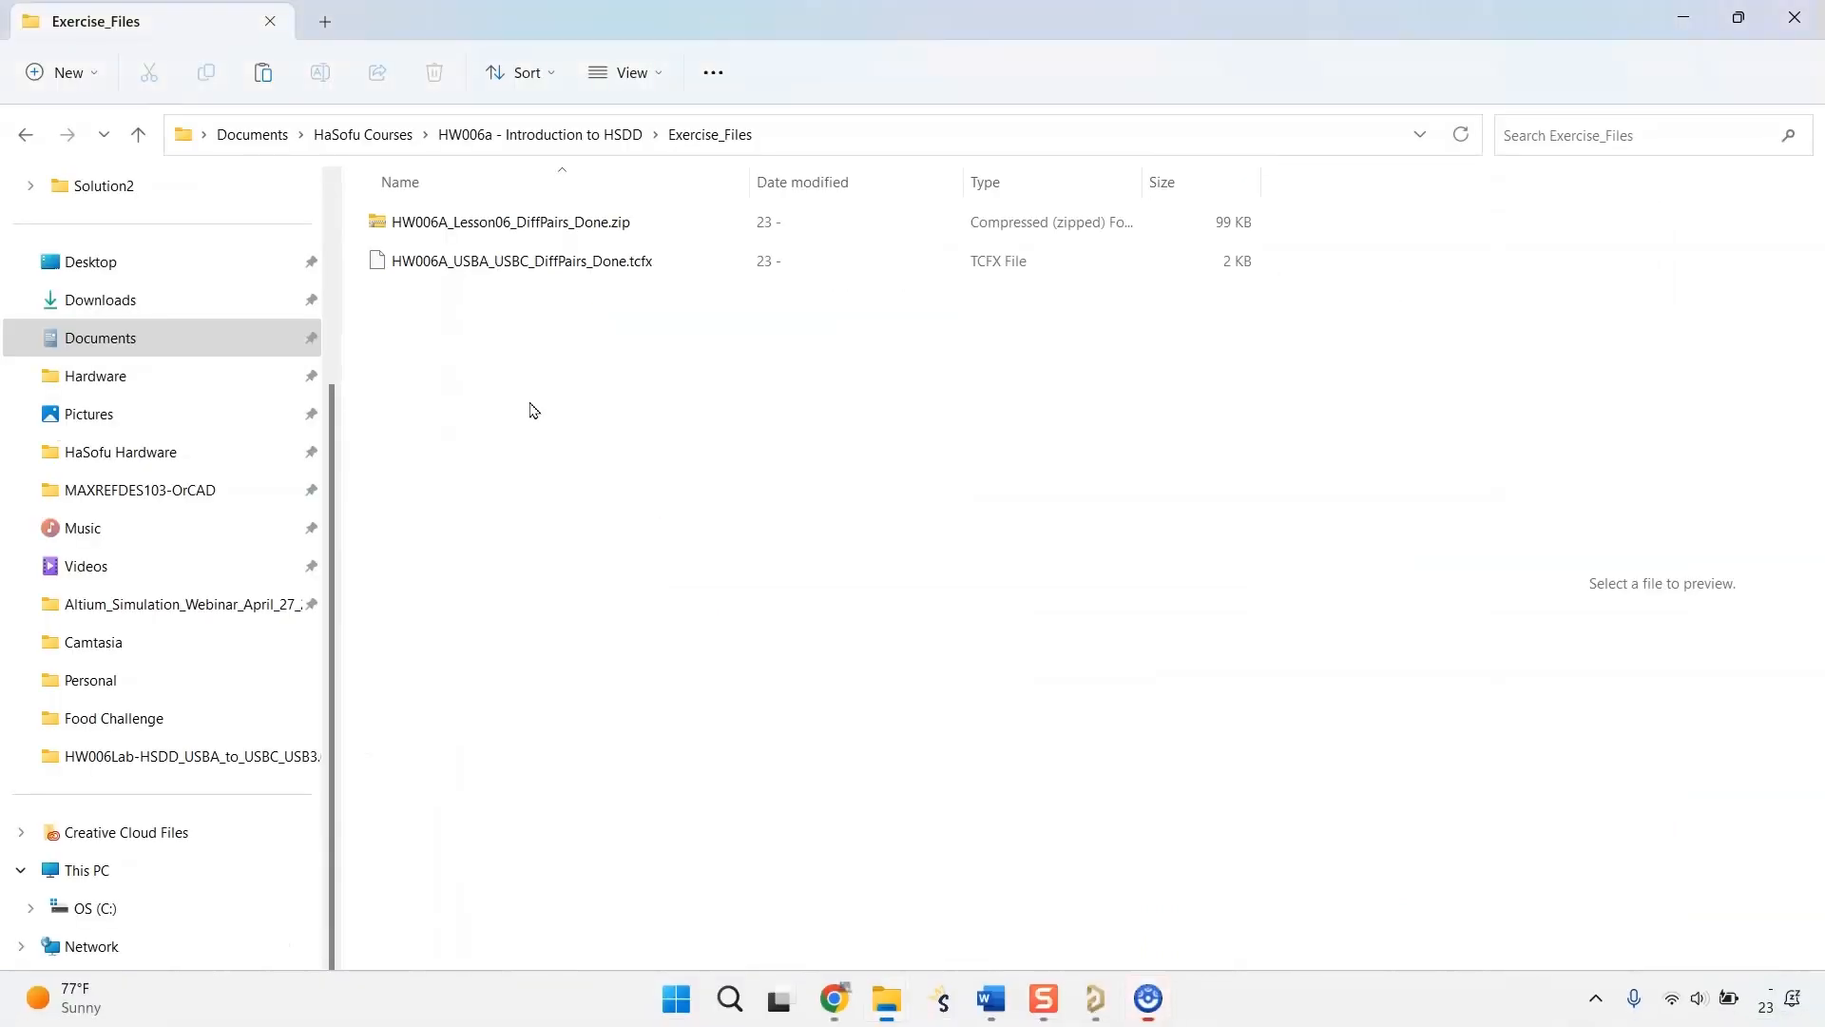
Paste ul_SML-LX0402SYC-TR.zip into the Exercise_Files folder in File Explorer, extract it there, and open its AltiumDesigner subfolder.
right_click(530, 416)
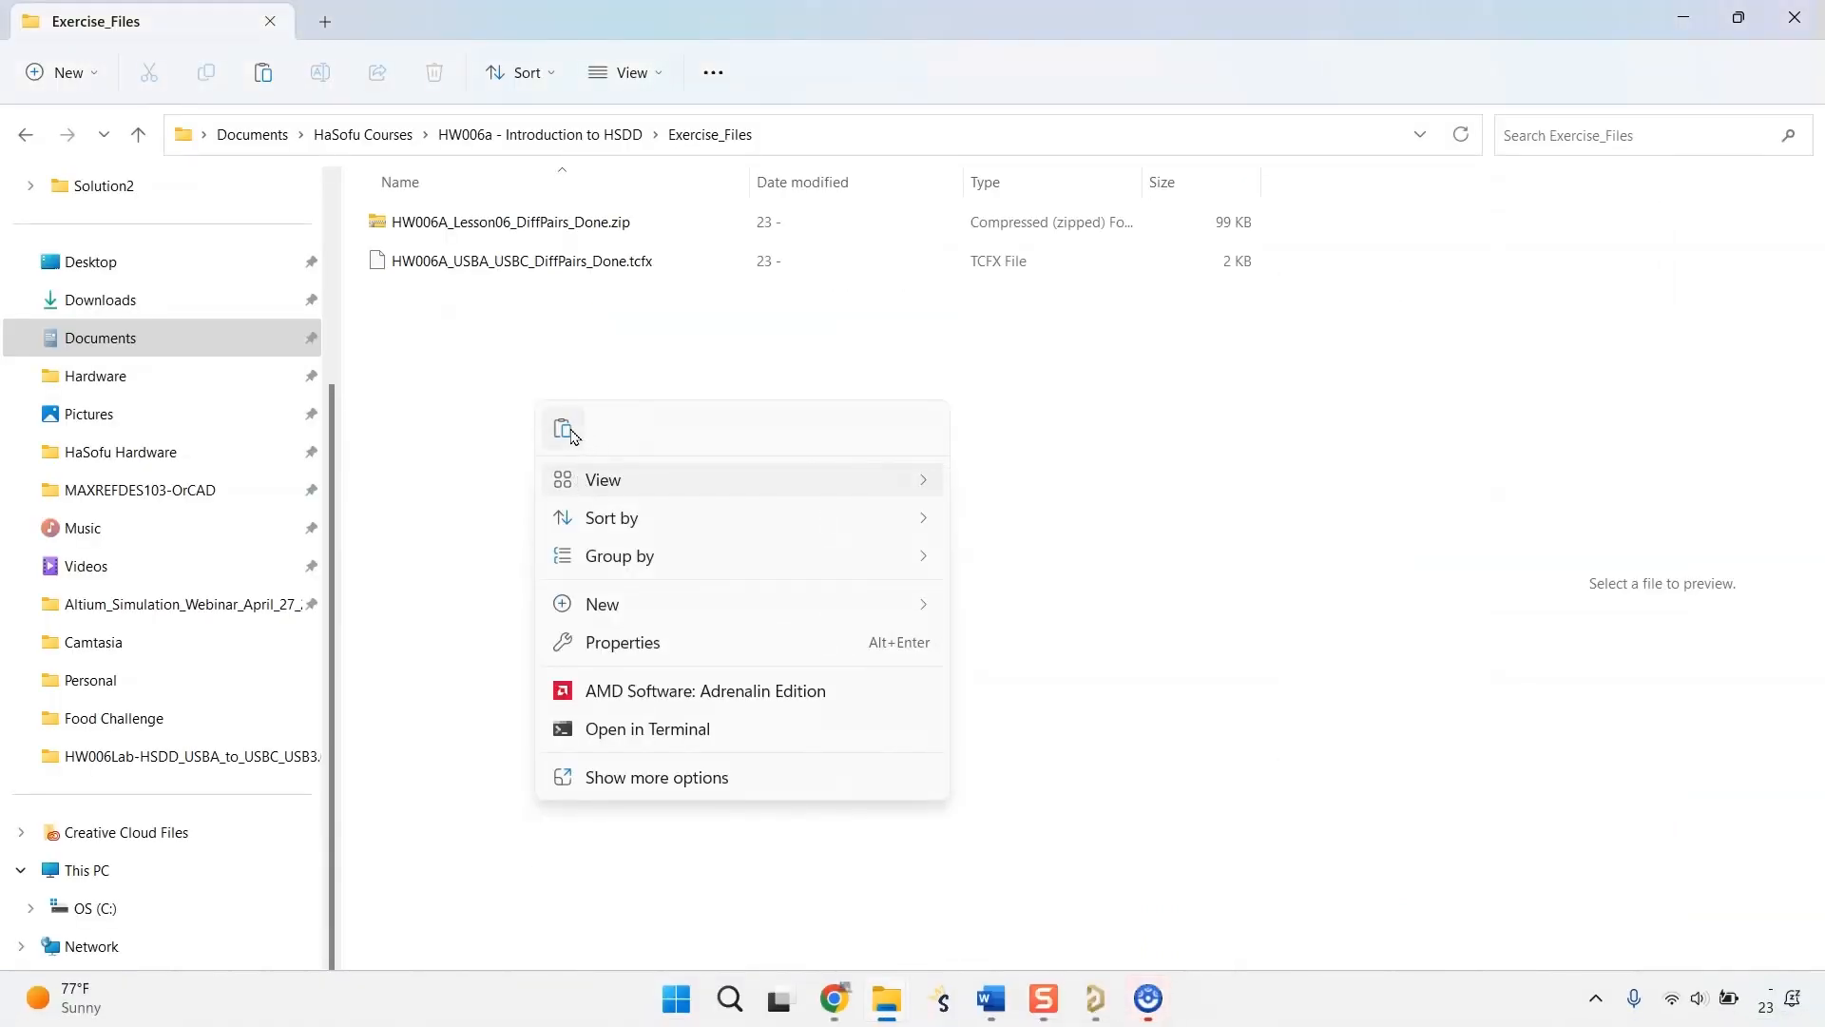
click(453, 329)
right_click(521, 312)
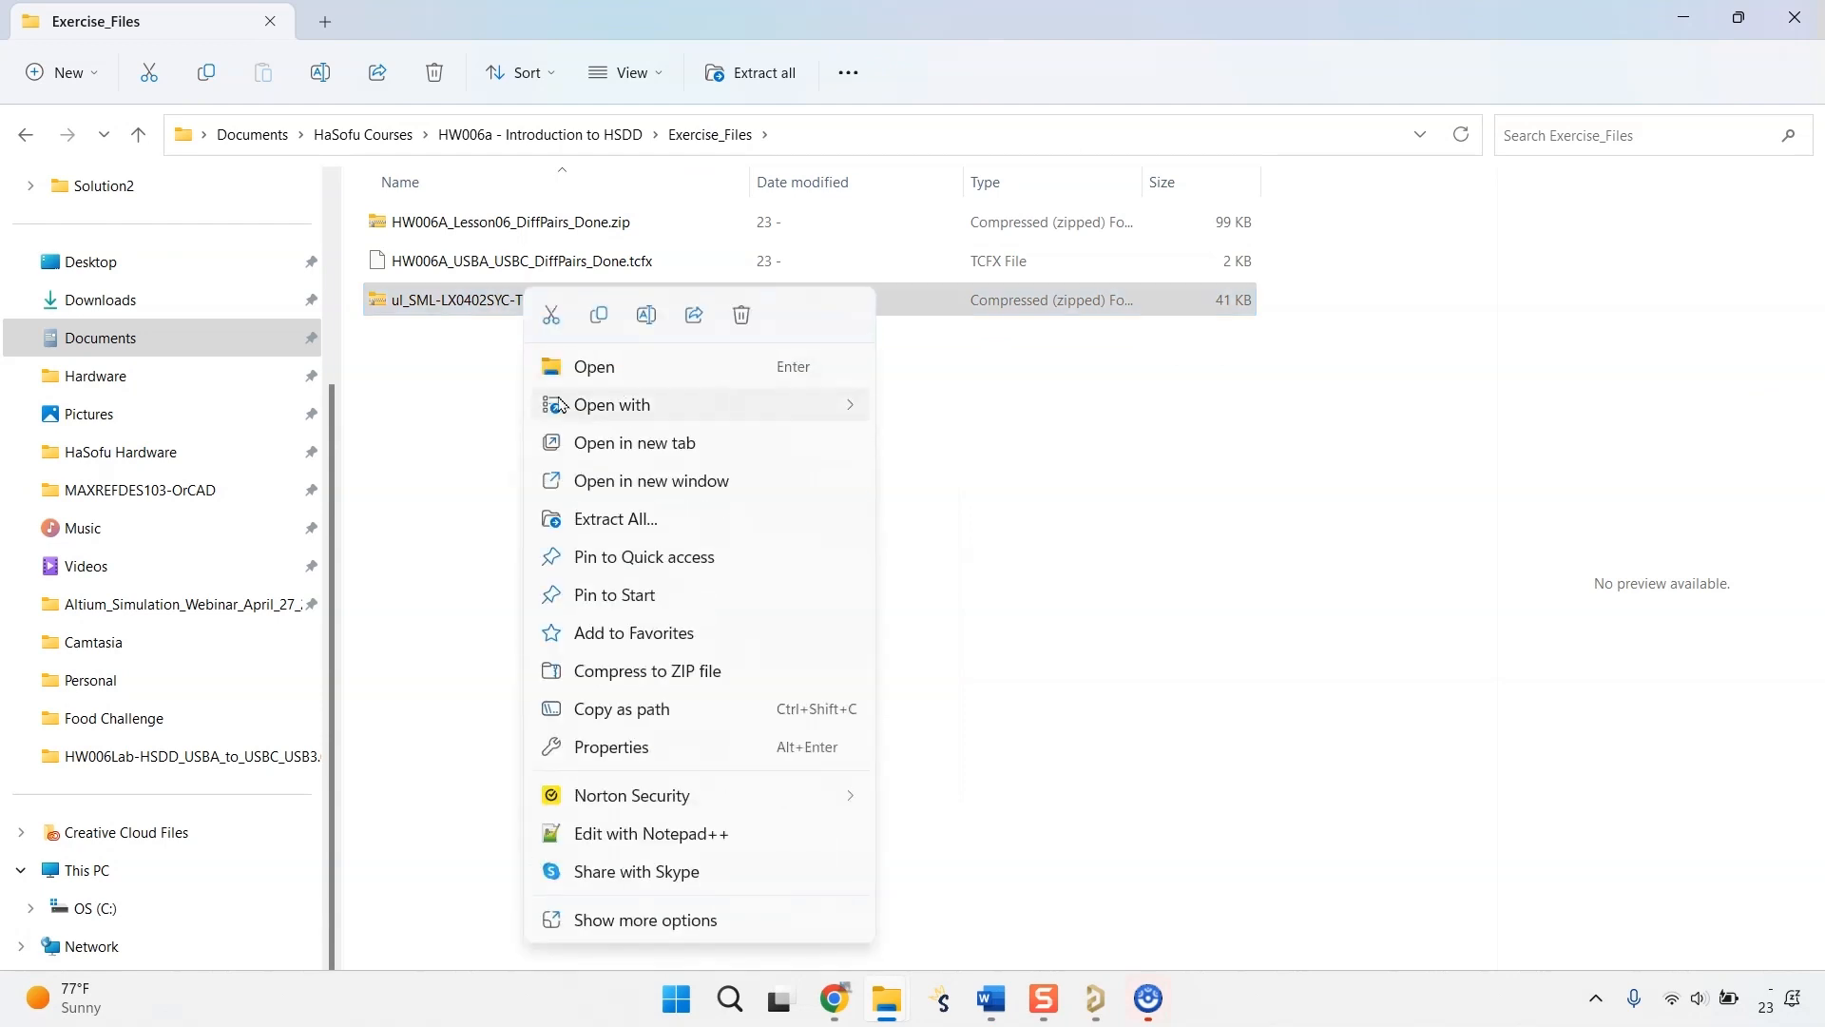
click(733, 523)
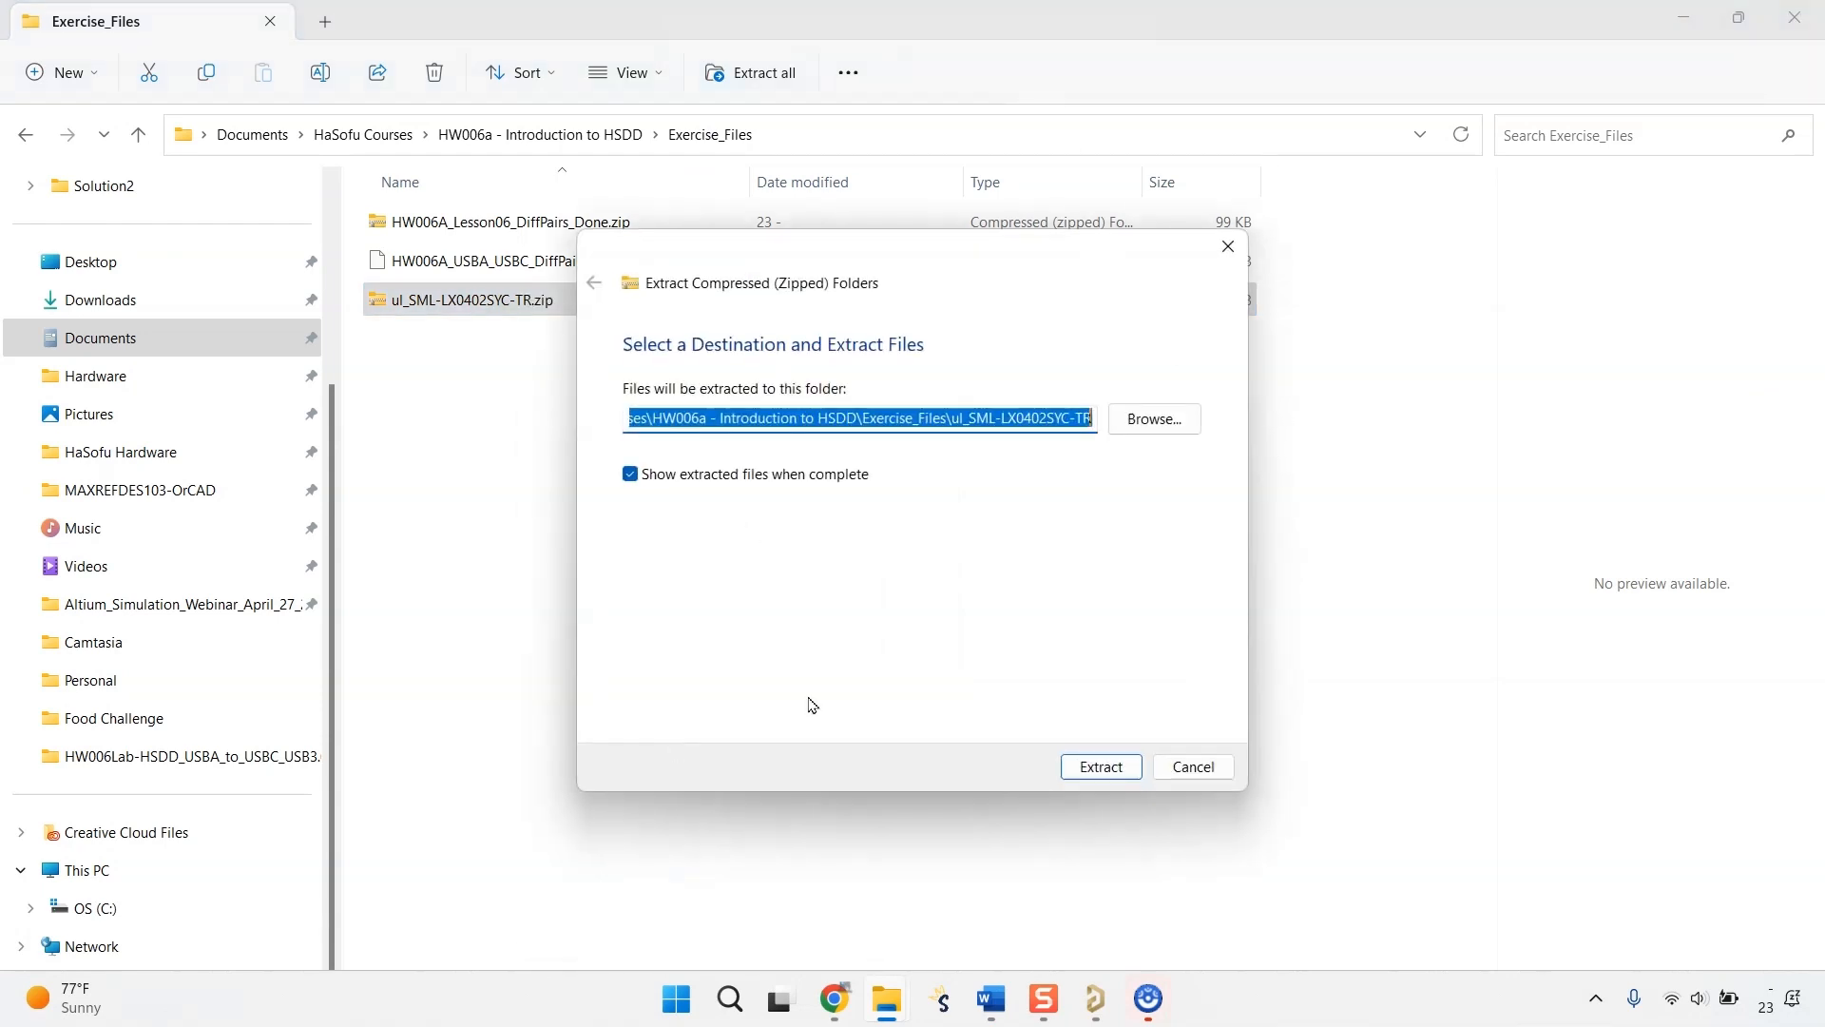
click(1089, 765)
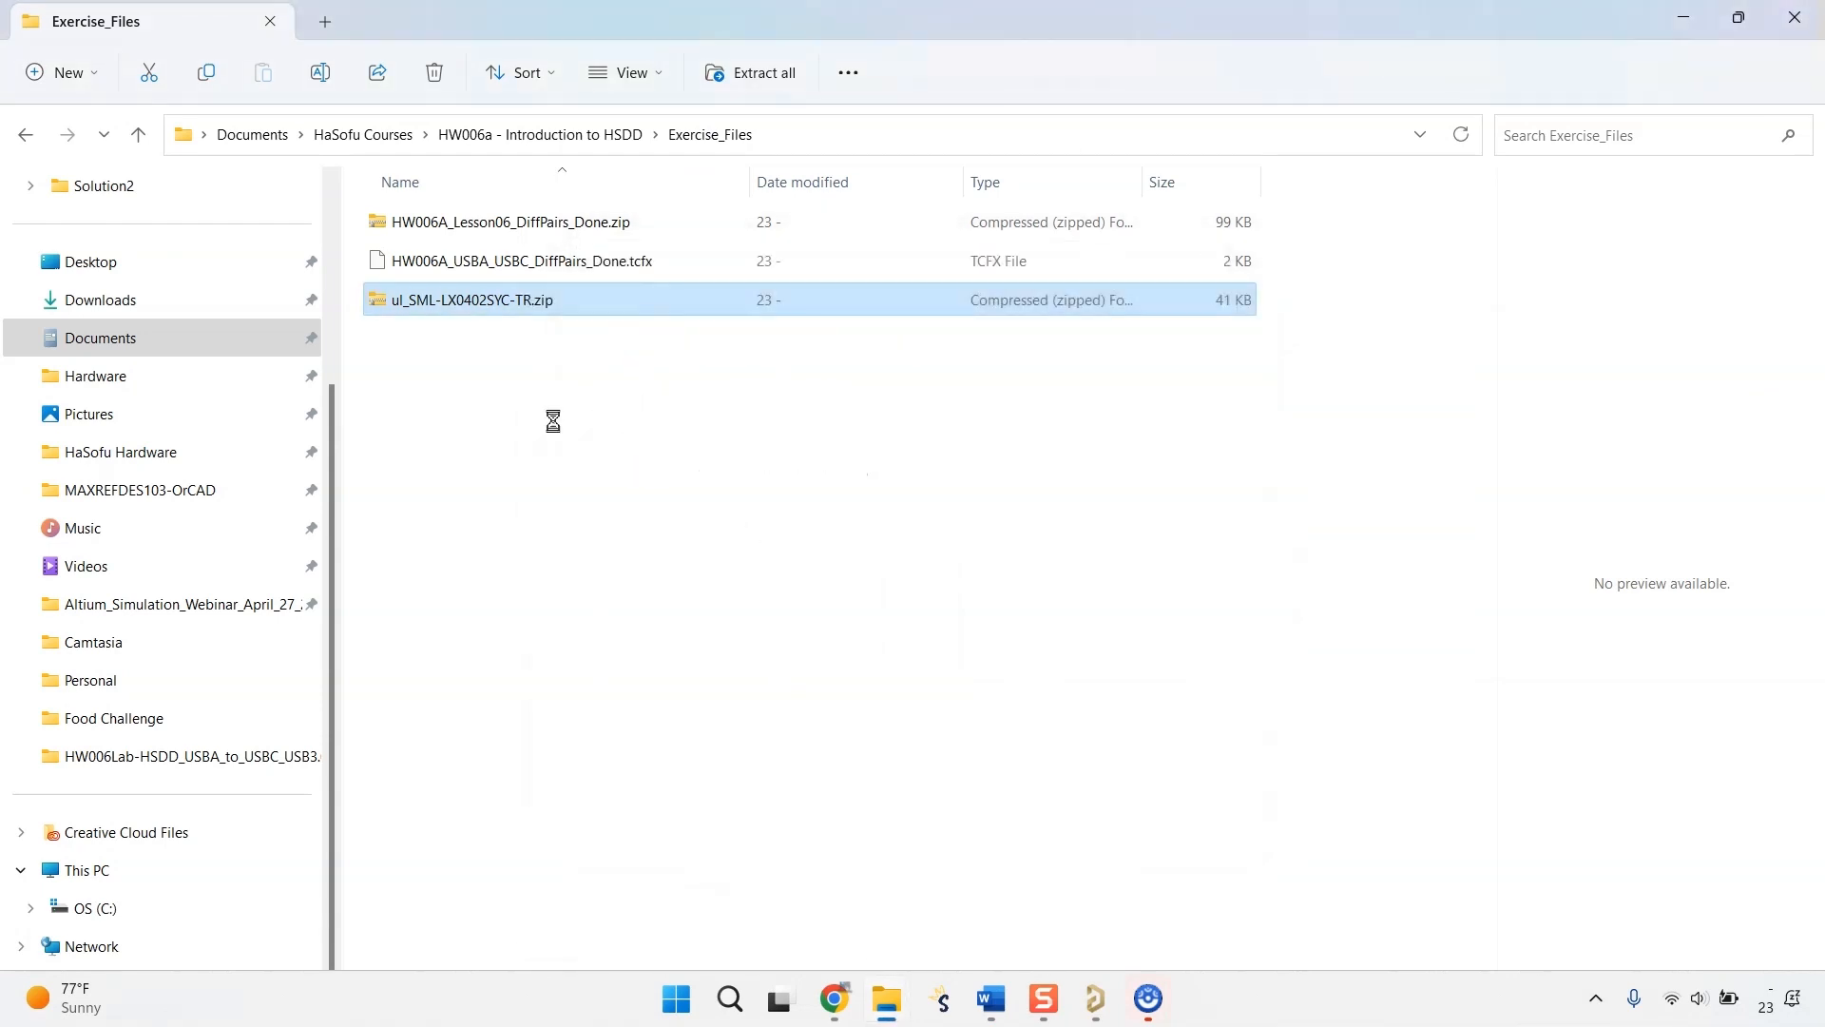
double_click(534, 226)
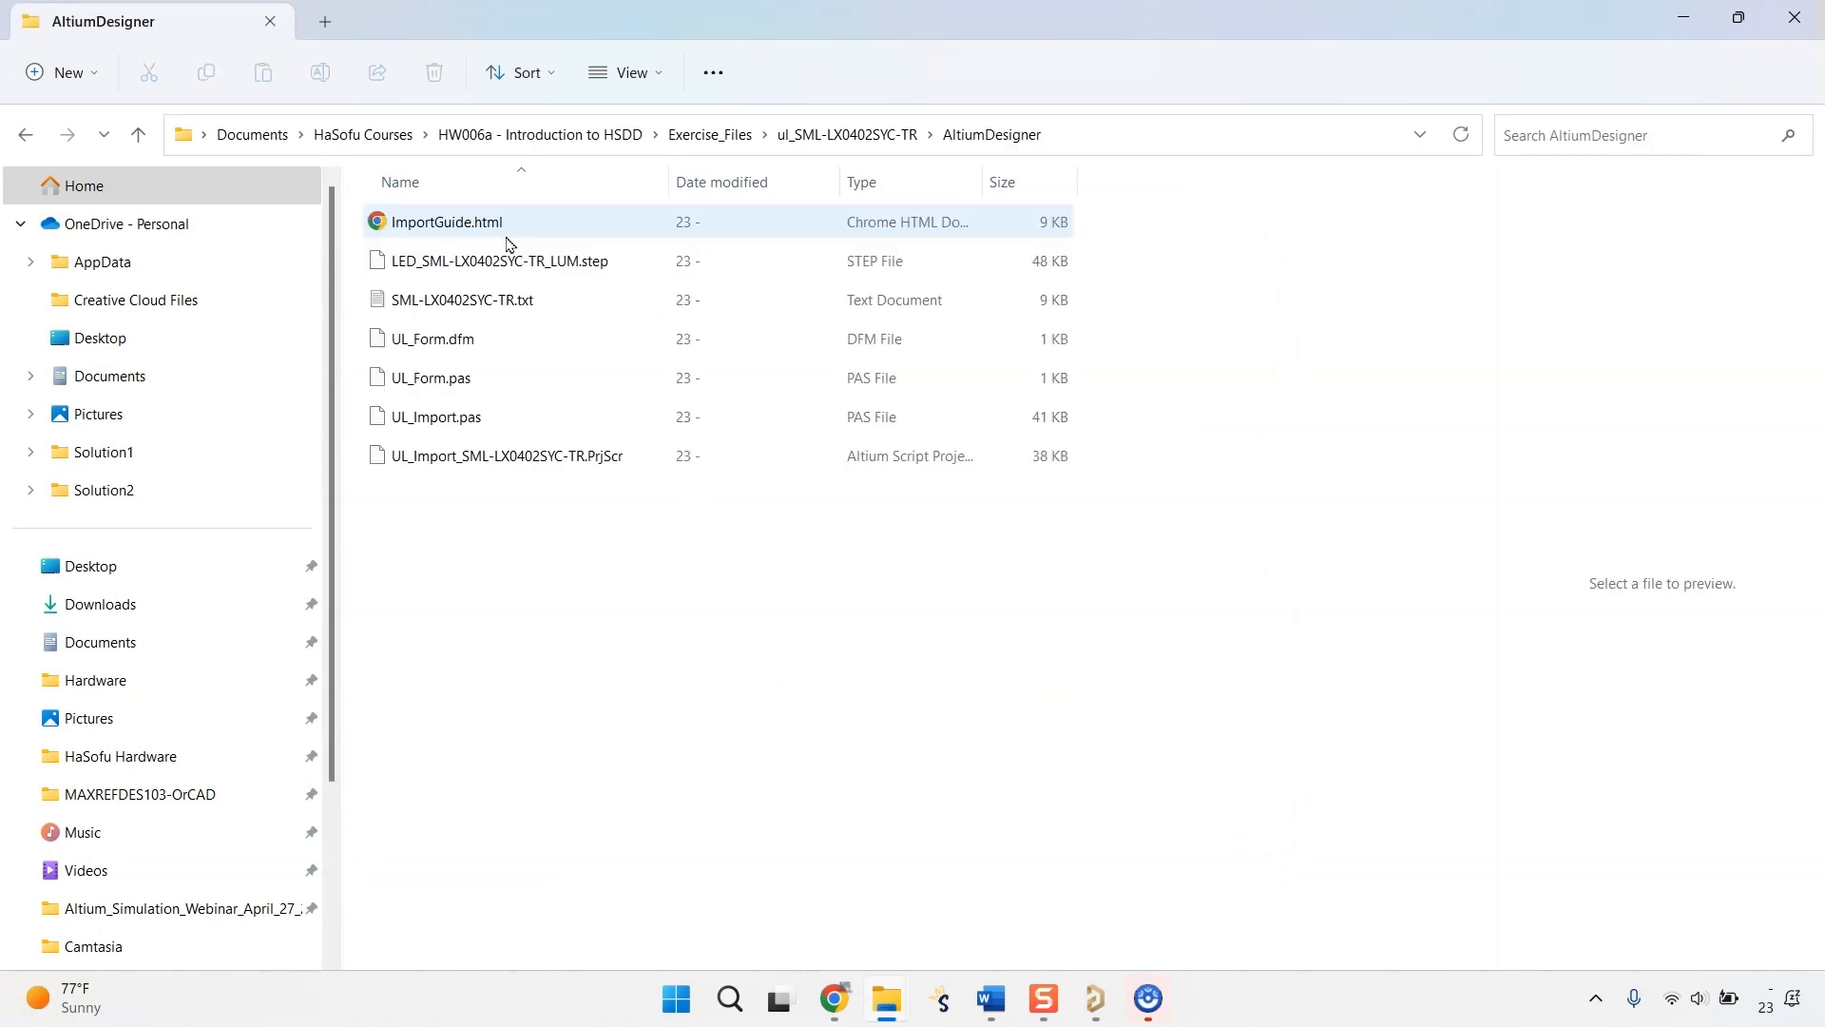
Switch to Altium Designer, close the manufacturer part search, and run the UL_Form.pas script from UL_Import_SML-LX0402SYC-TR.PrjScr in the extracted AltiumDesigner folder.
click(1103, 996)
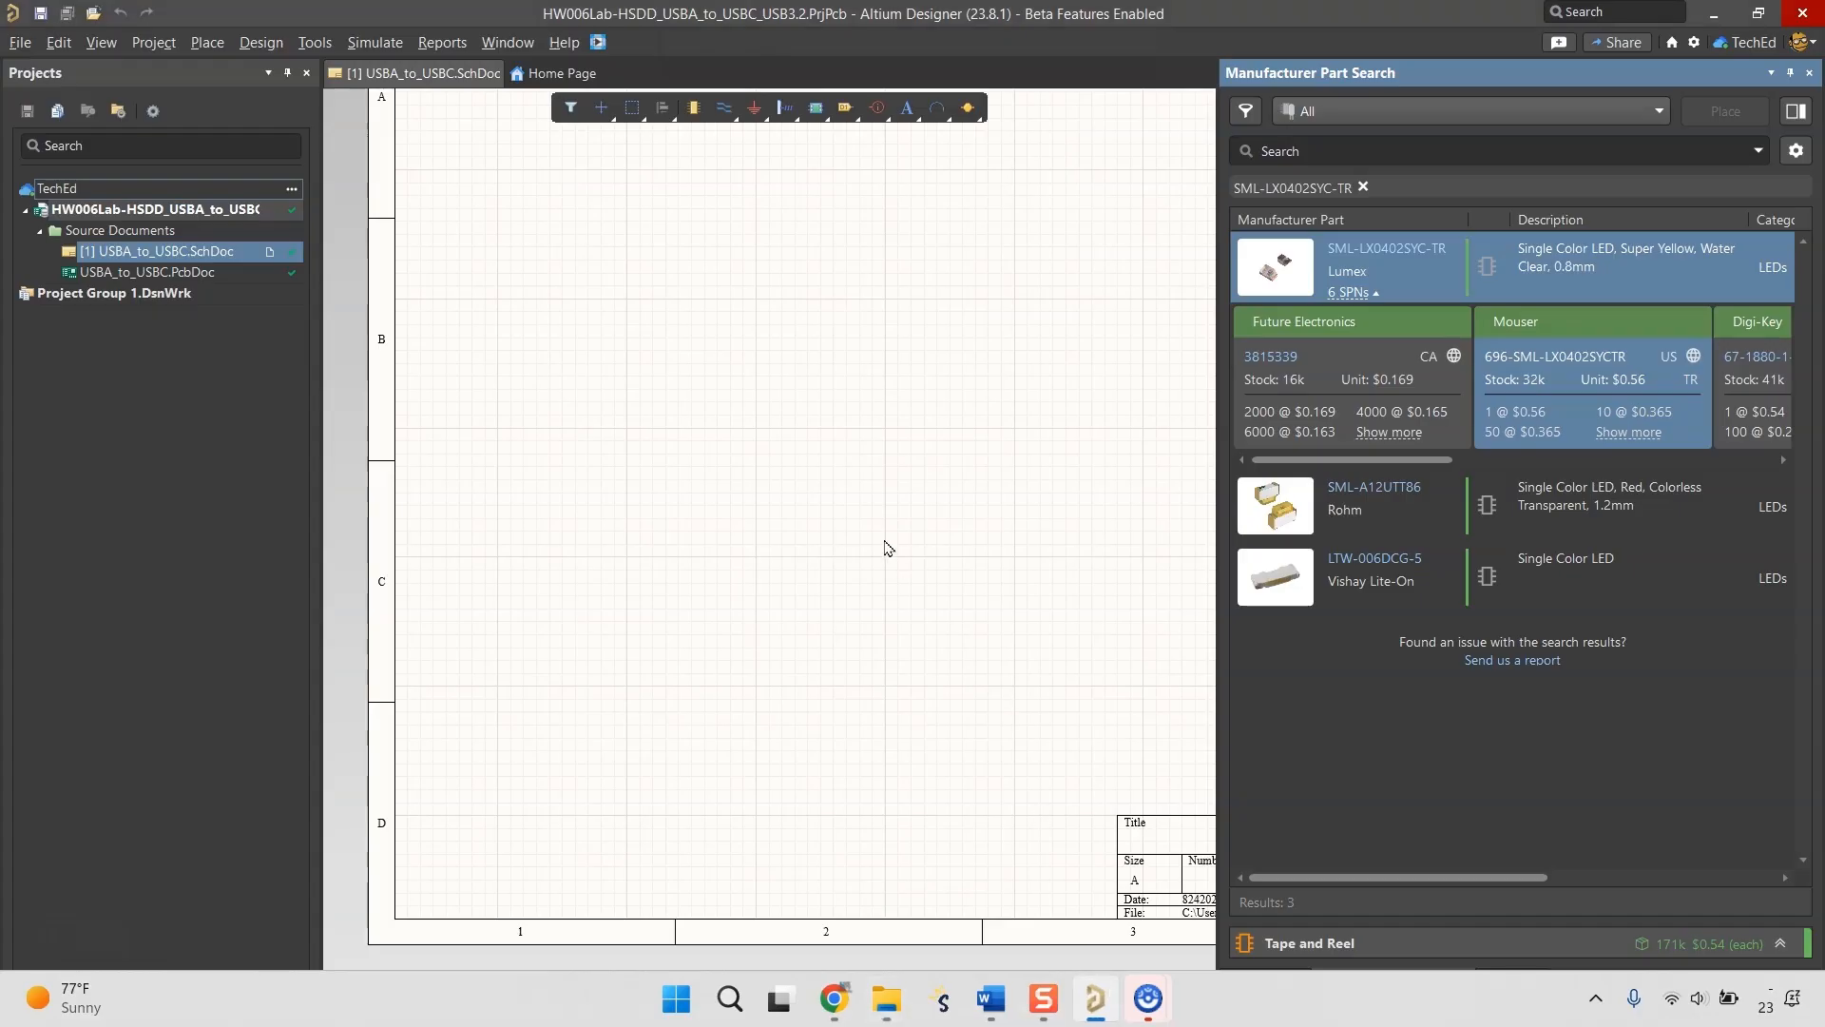
click(1809, 73)
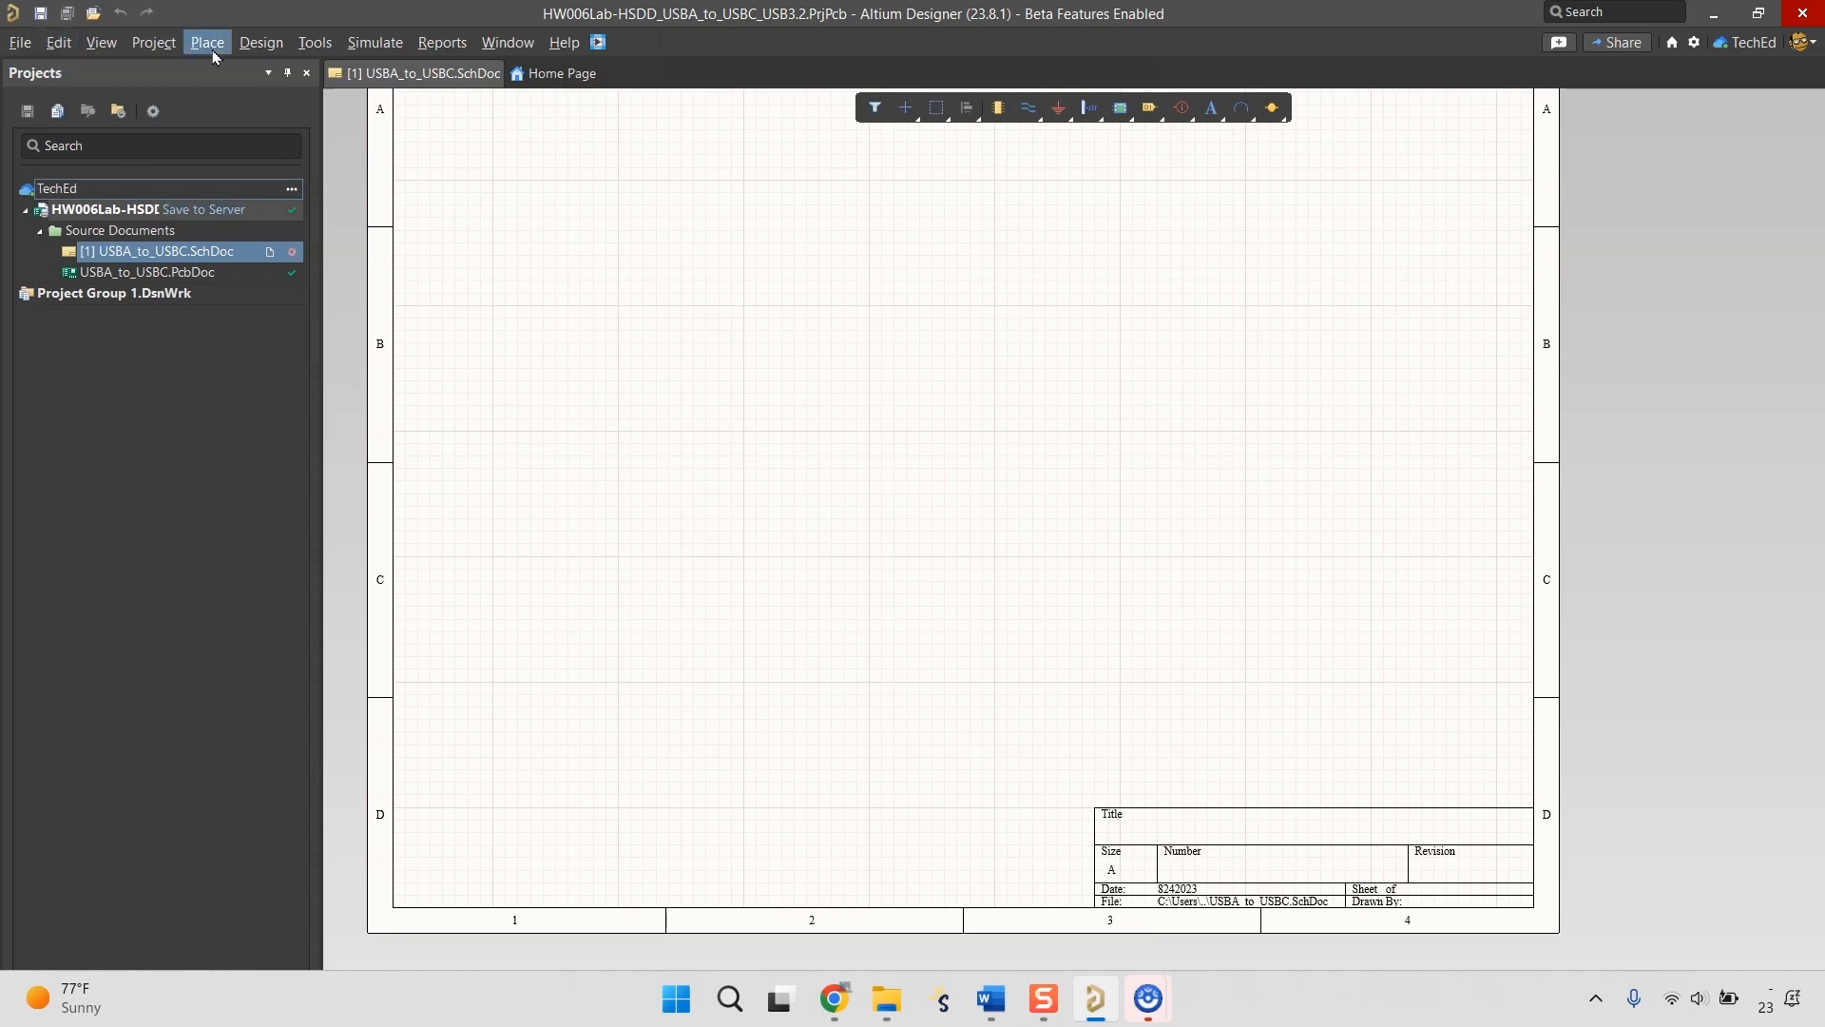
click(20, 42)
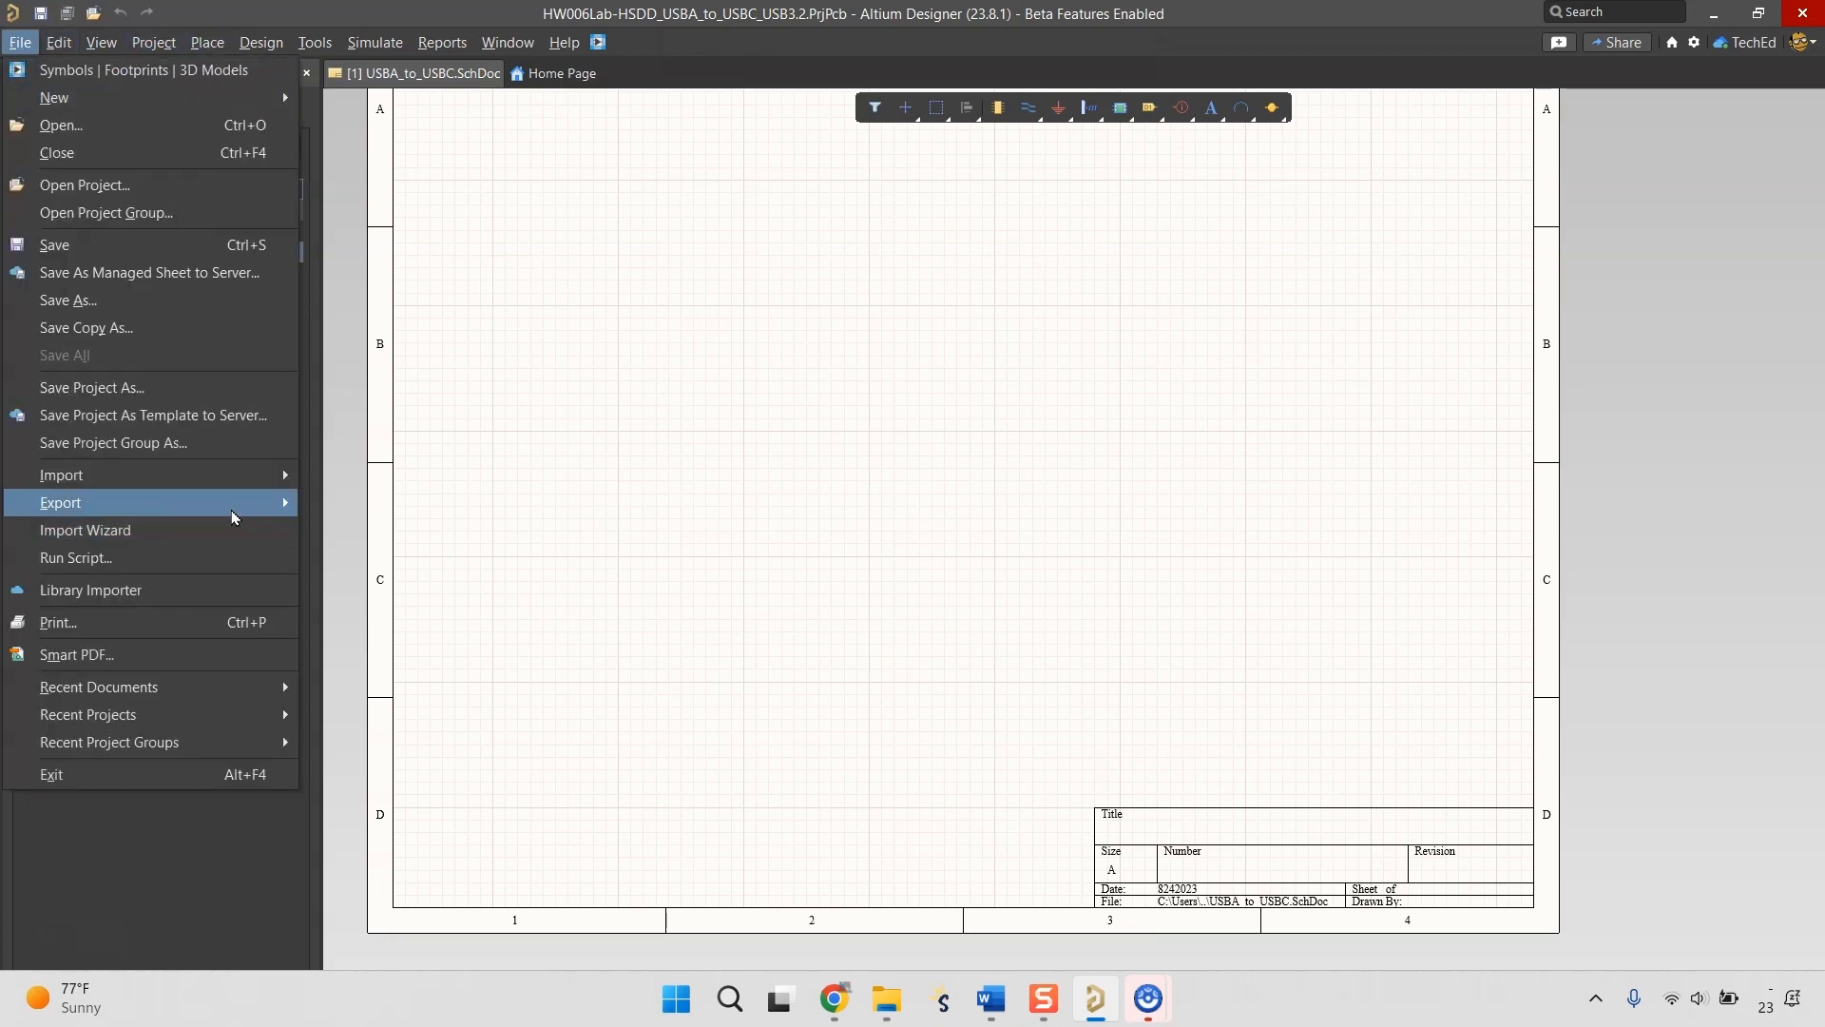
click(114, 558)
click(683, 765)
click(650, 794)
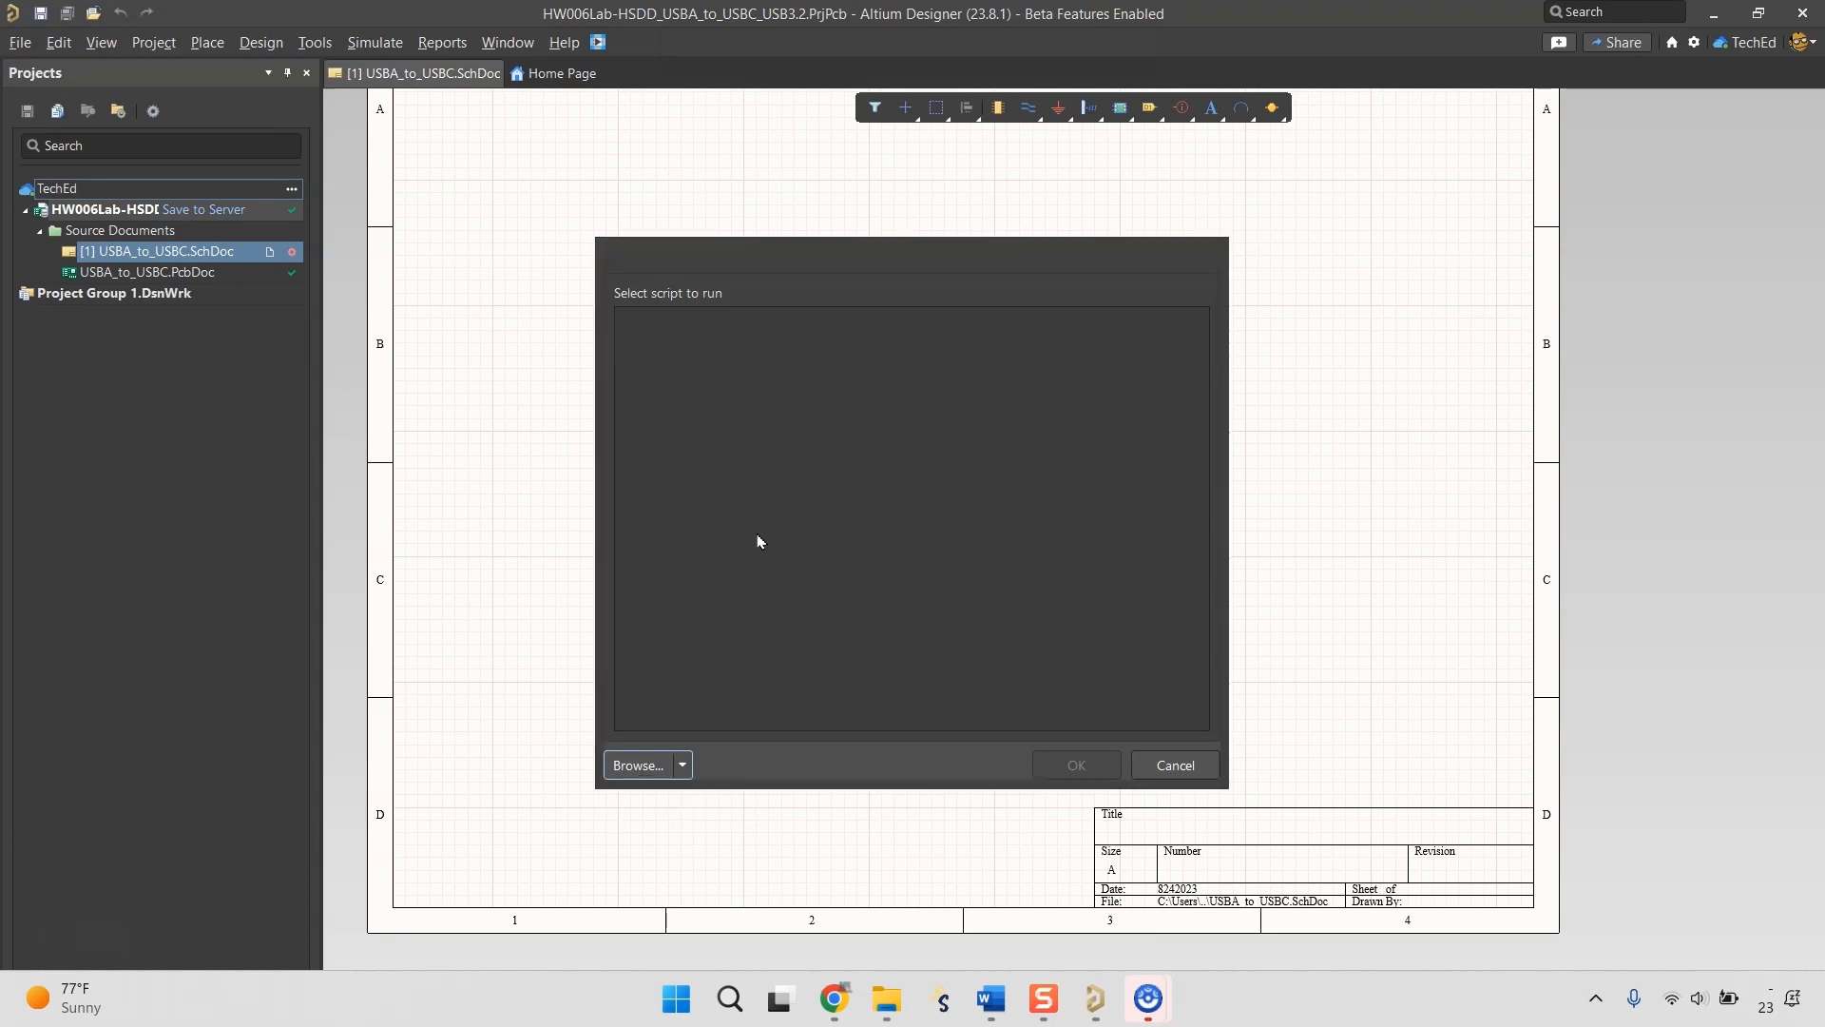
double_click(1102, 384)
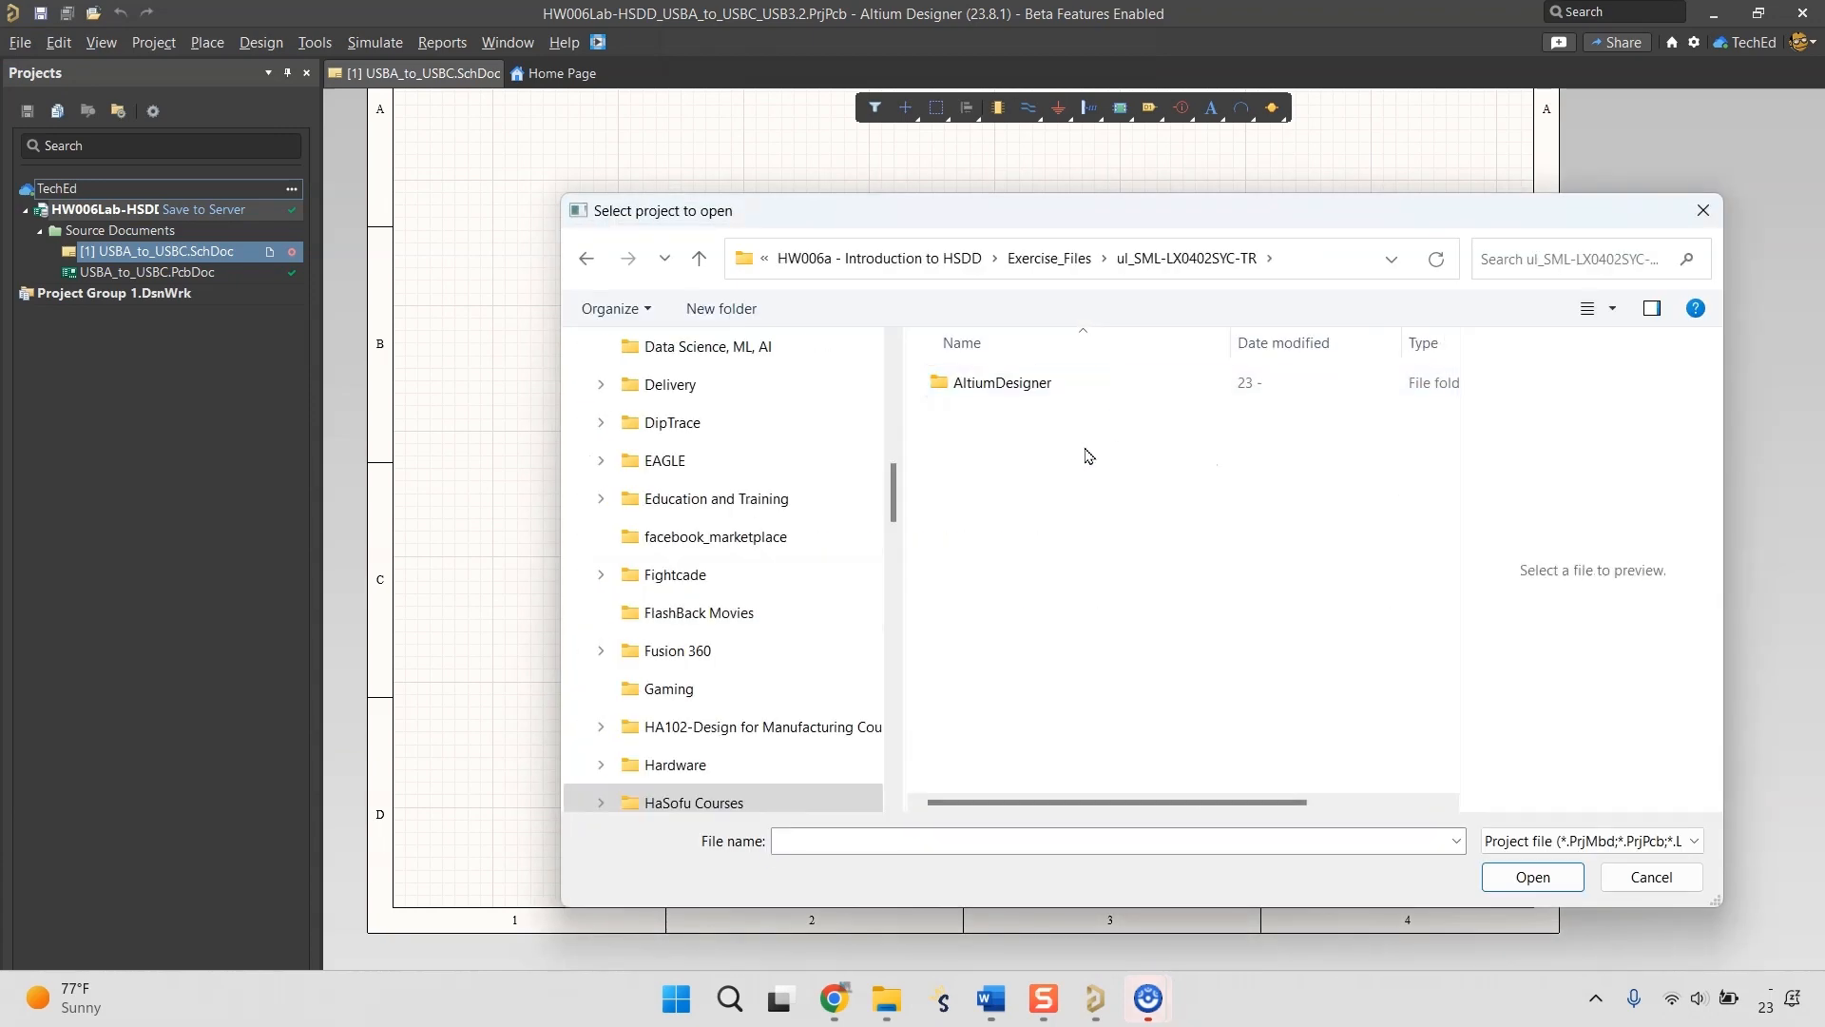
double_click(1080, 384)
double_click(1078, 391)
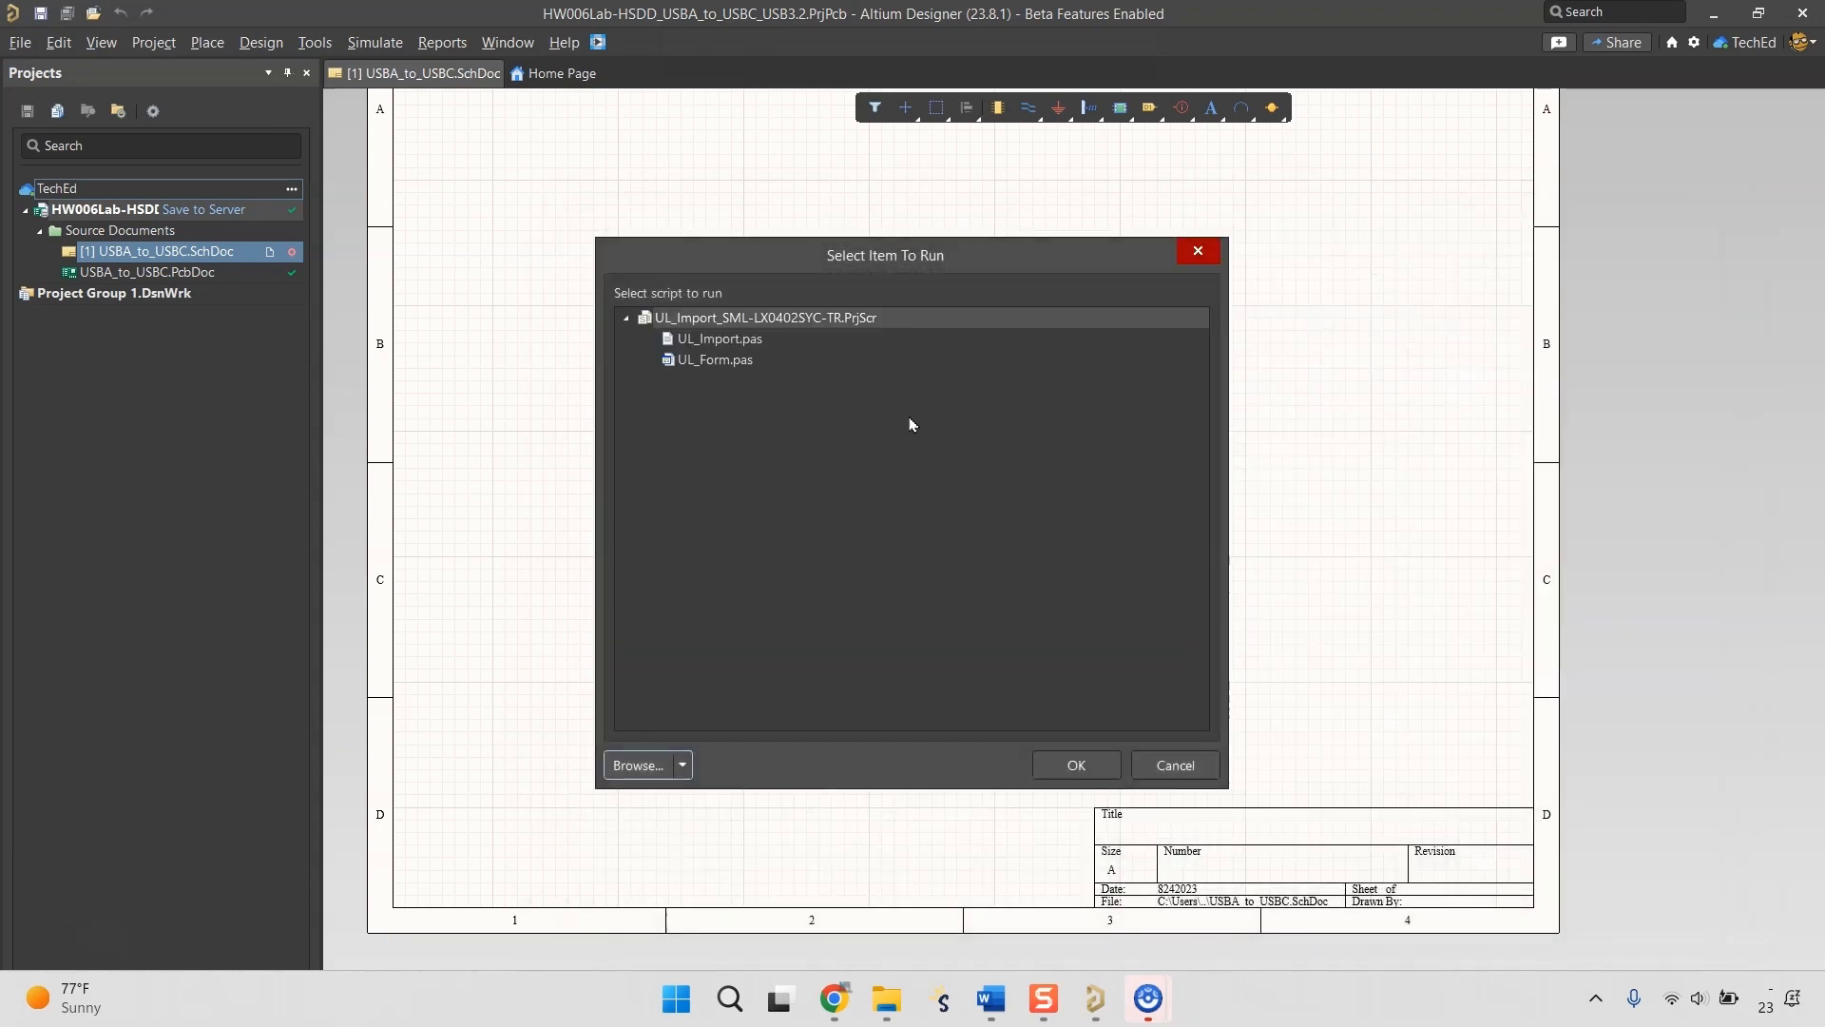
key(Return)
Choose SML-LX0402SYC-TR.txt from the extracted AltiumDesigner folder as the UL Import source file and run the import.
click(675, 501)
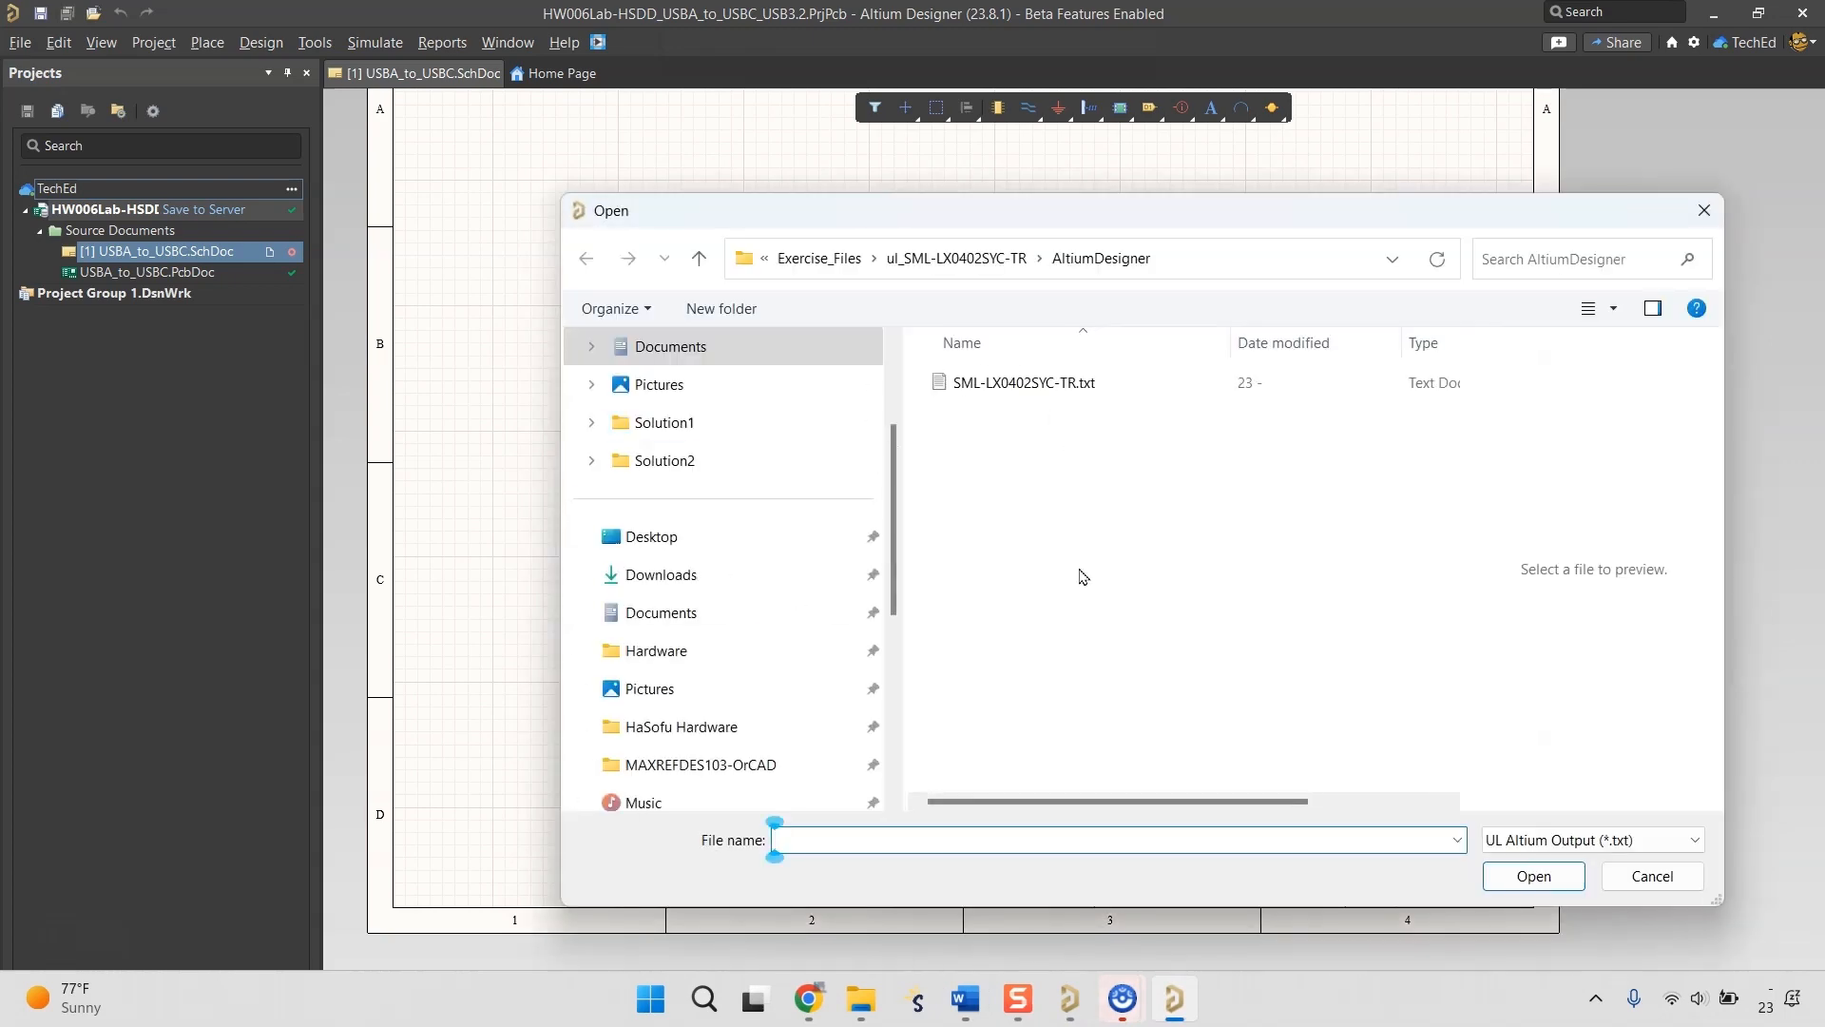
click(764, 258)
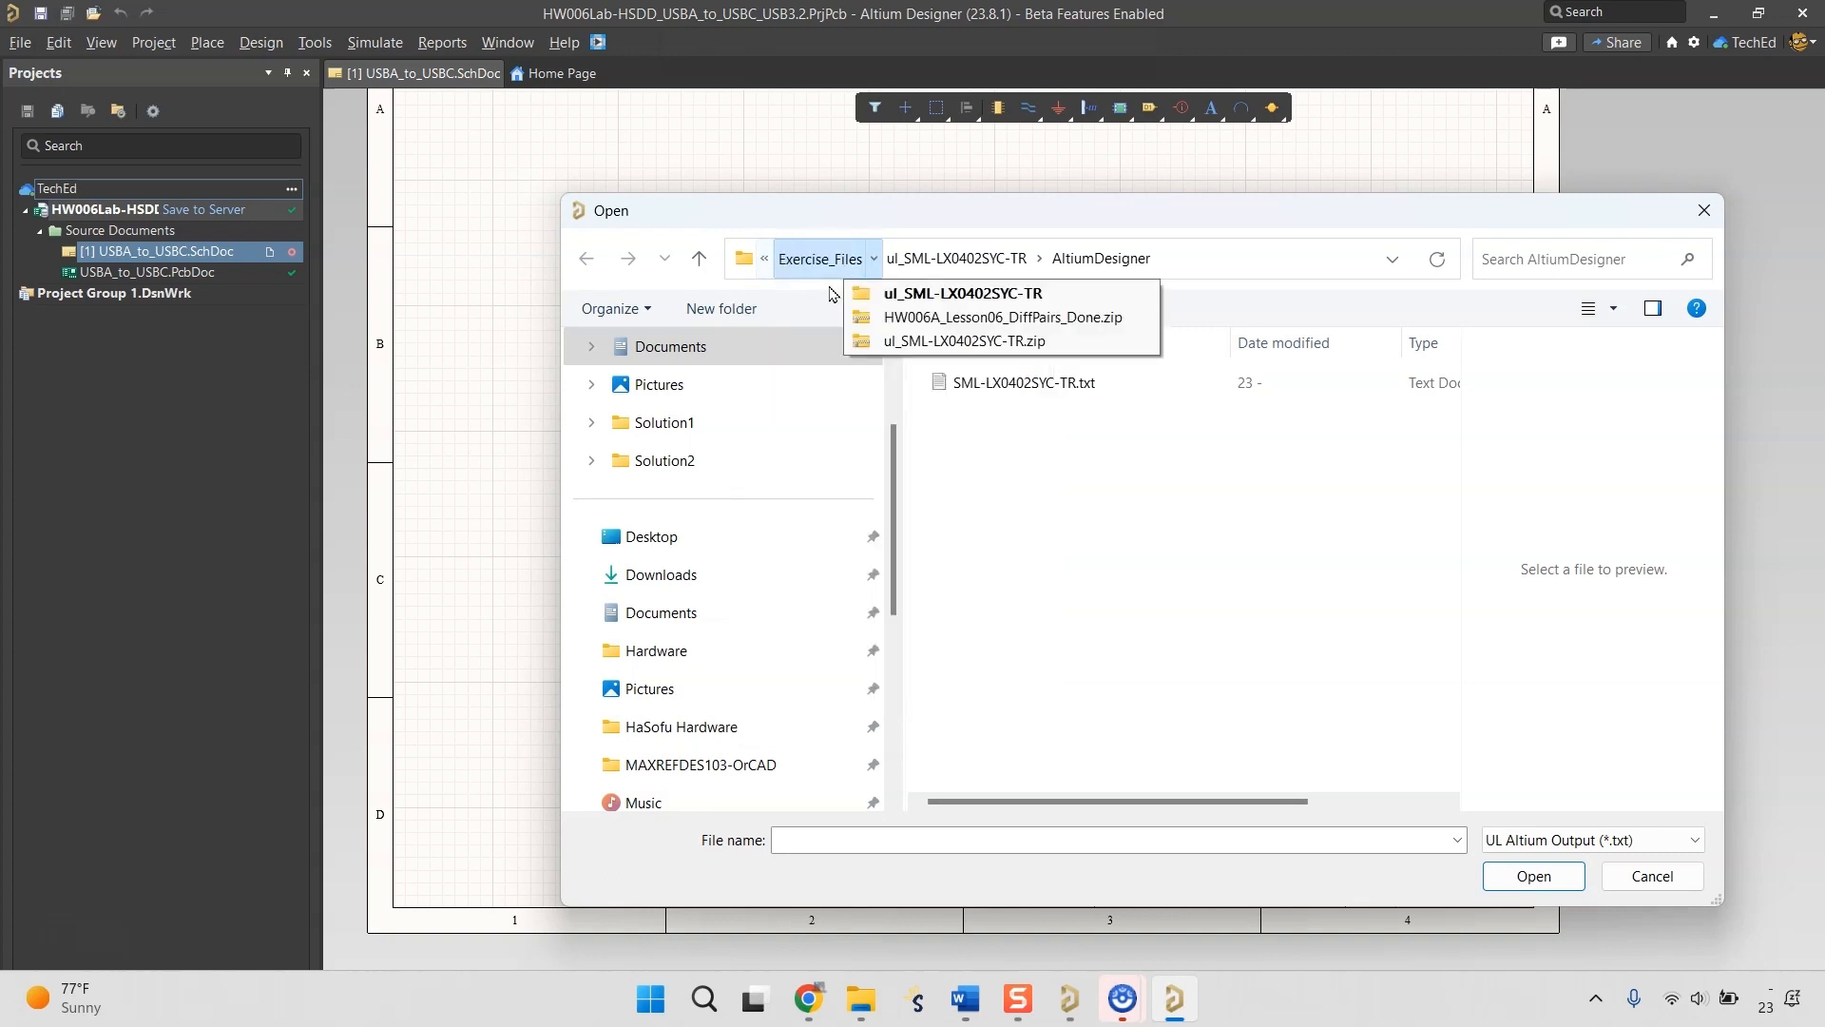
click(820, 260)
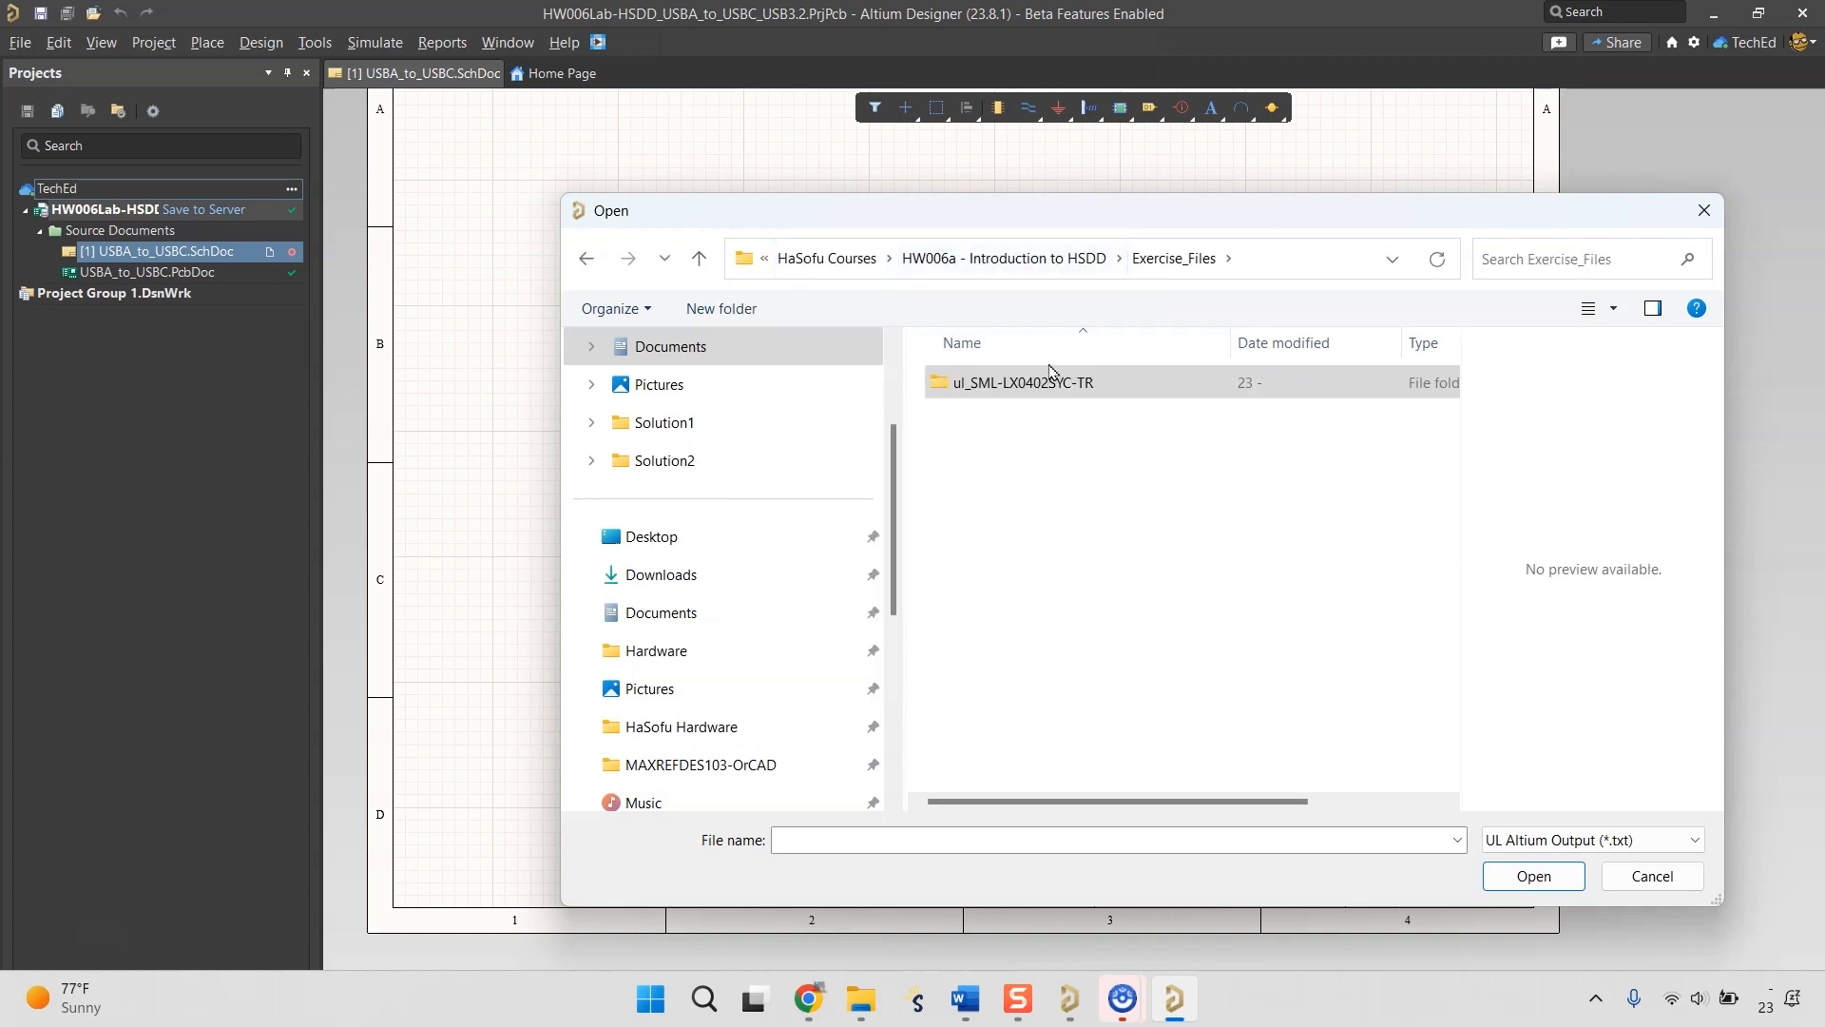
double_click(1063, 383)
click(1058, 385)
double_click(1058, 385)
double_click(1060, 383)
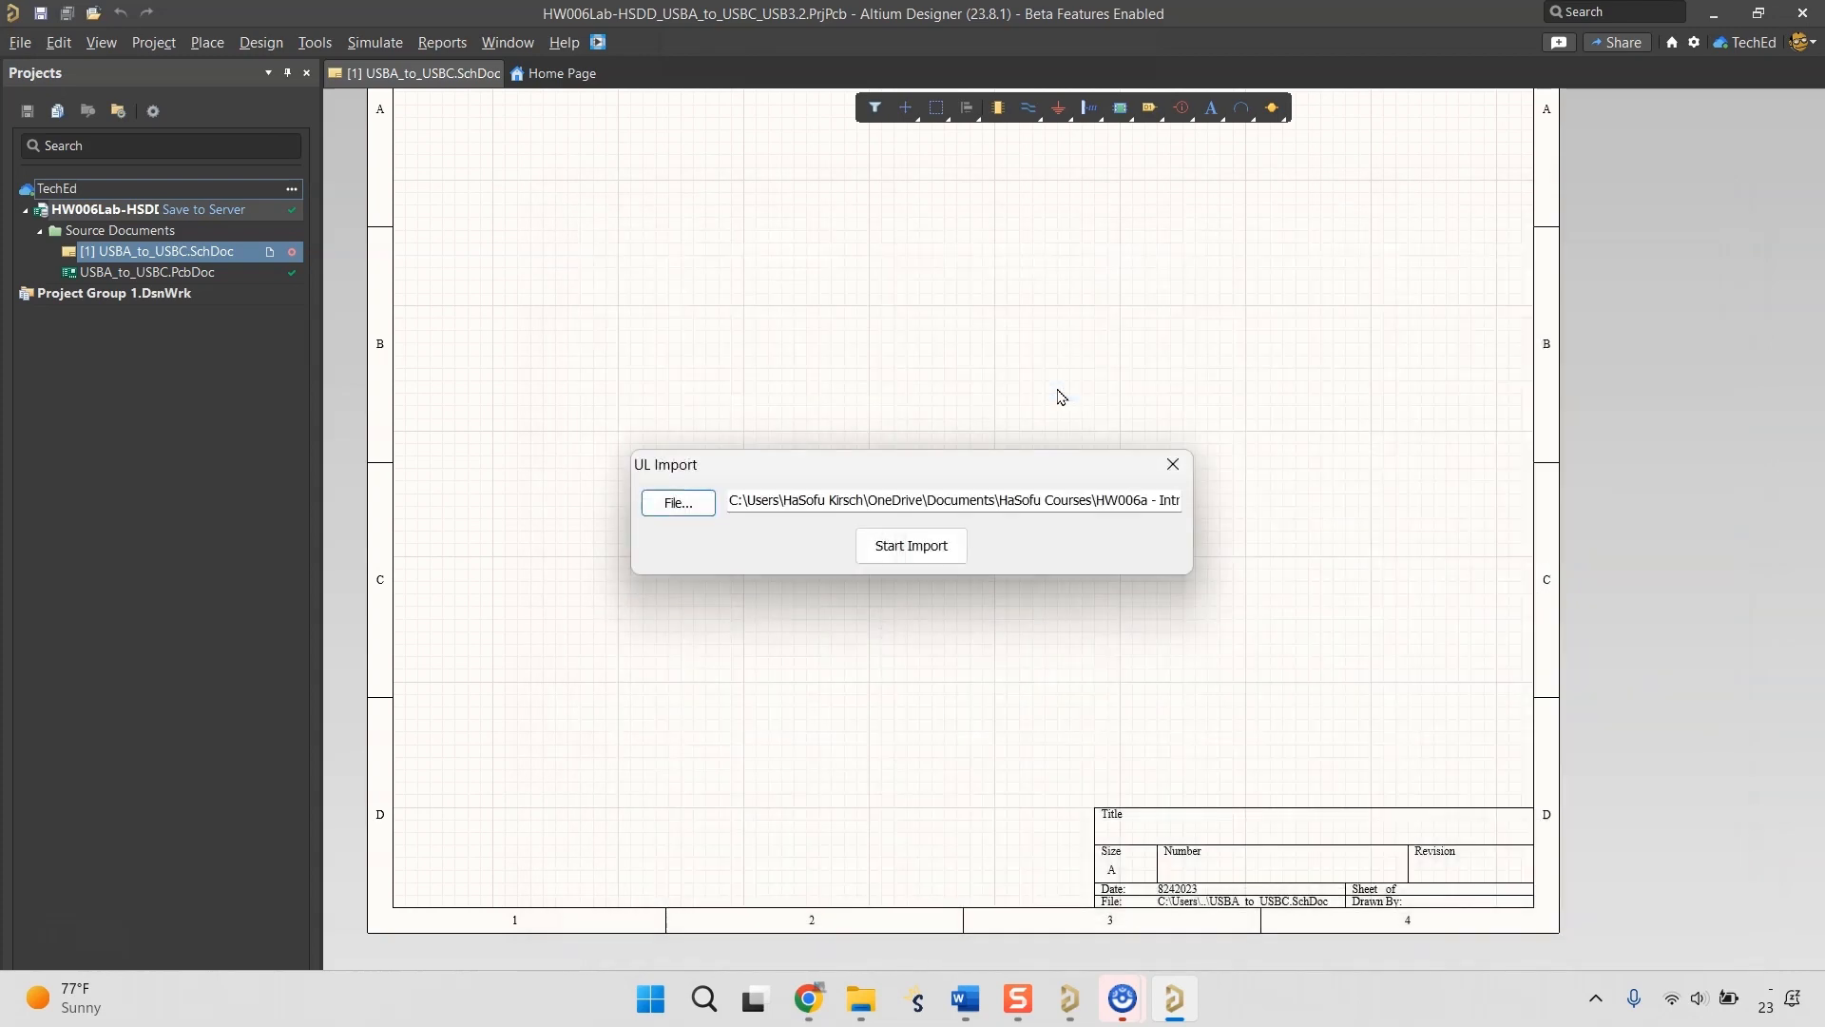
click(949, 536)
key(Return)
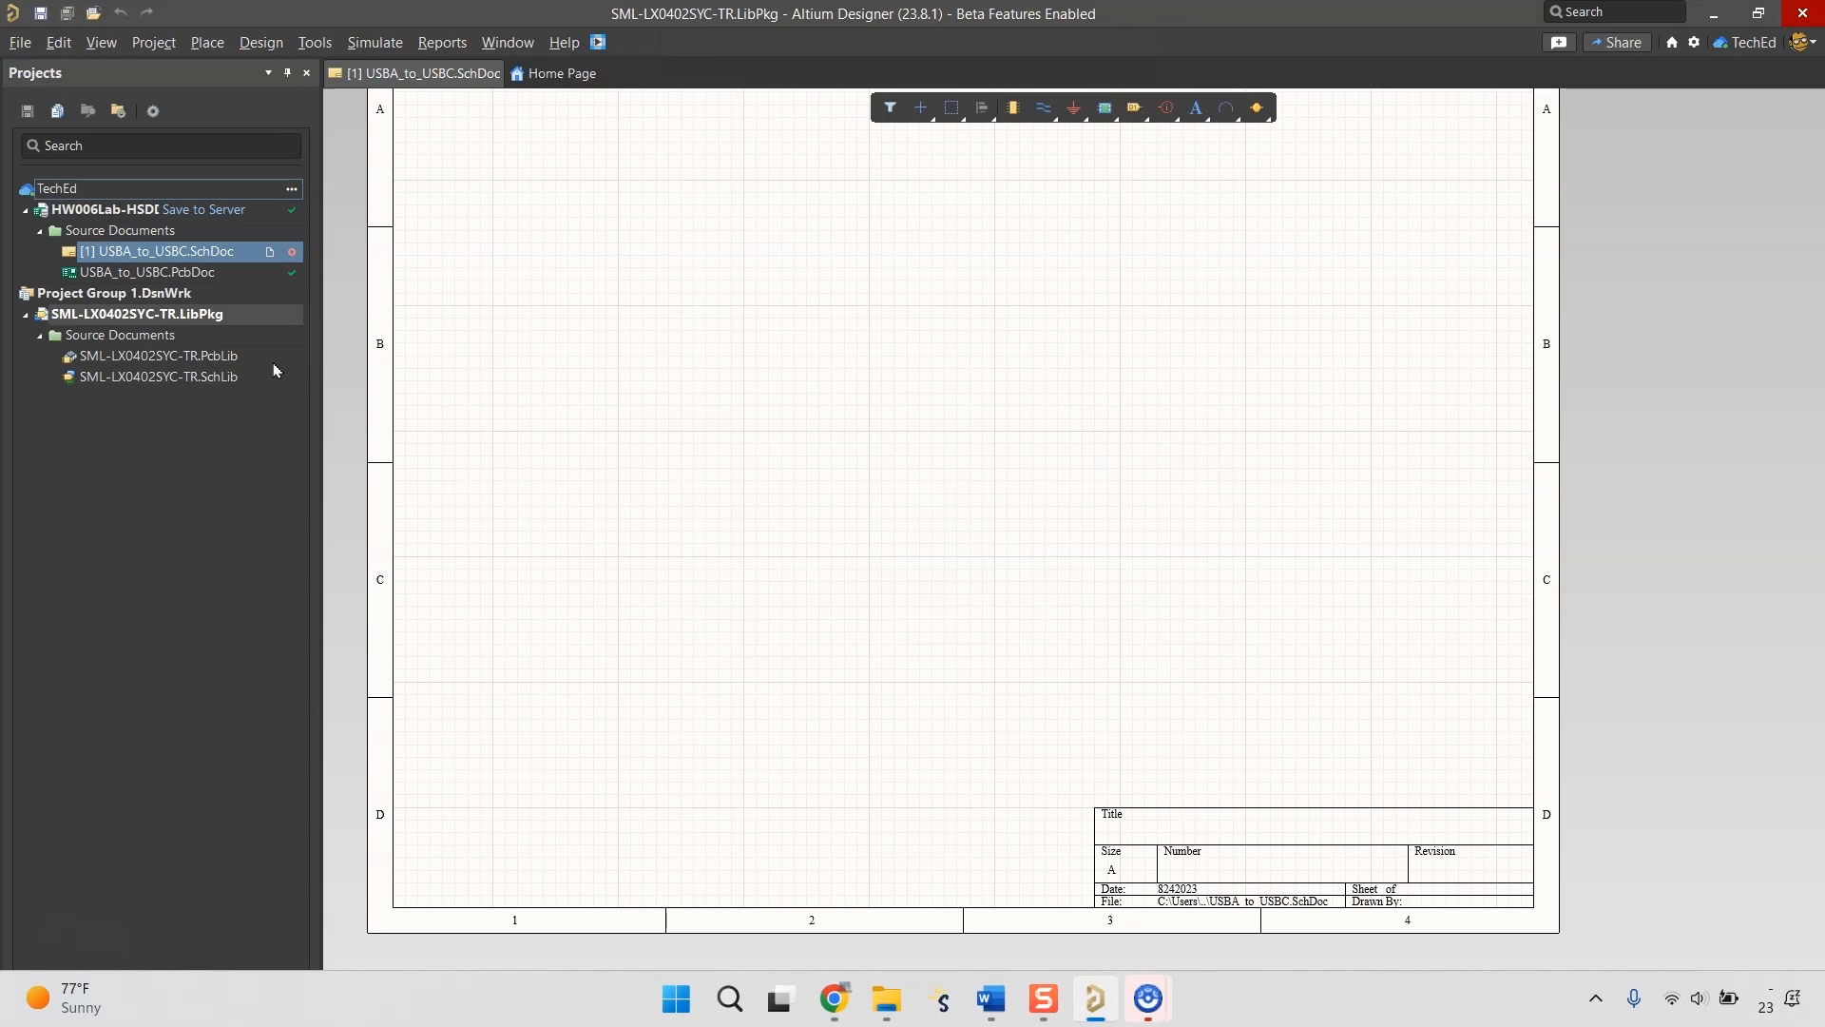
Open SML-LX0402SYC-TR.PcbLib and examine its three LED footprints in 2D and 3D.
double_click(197, 359)
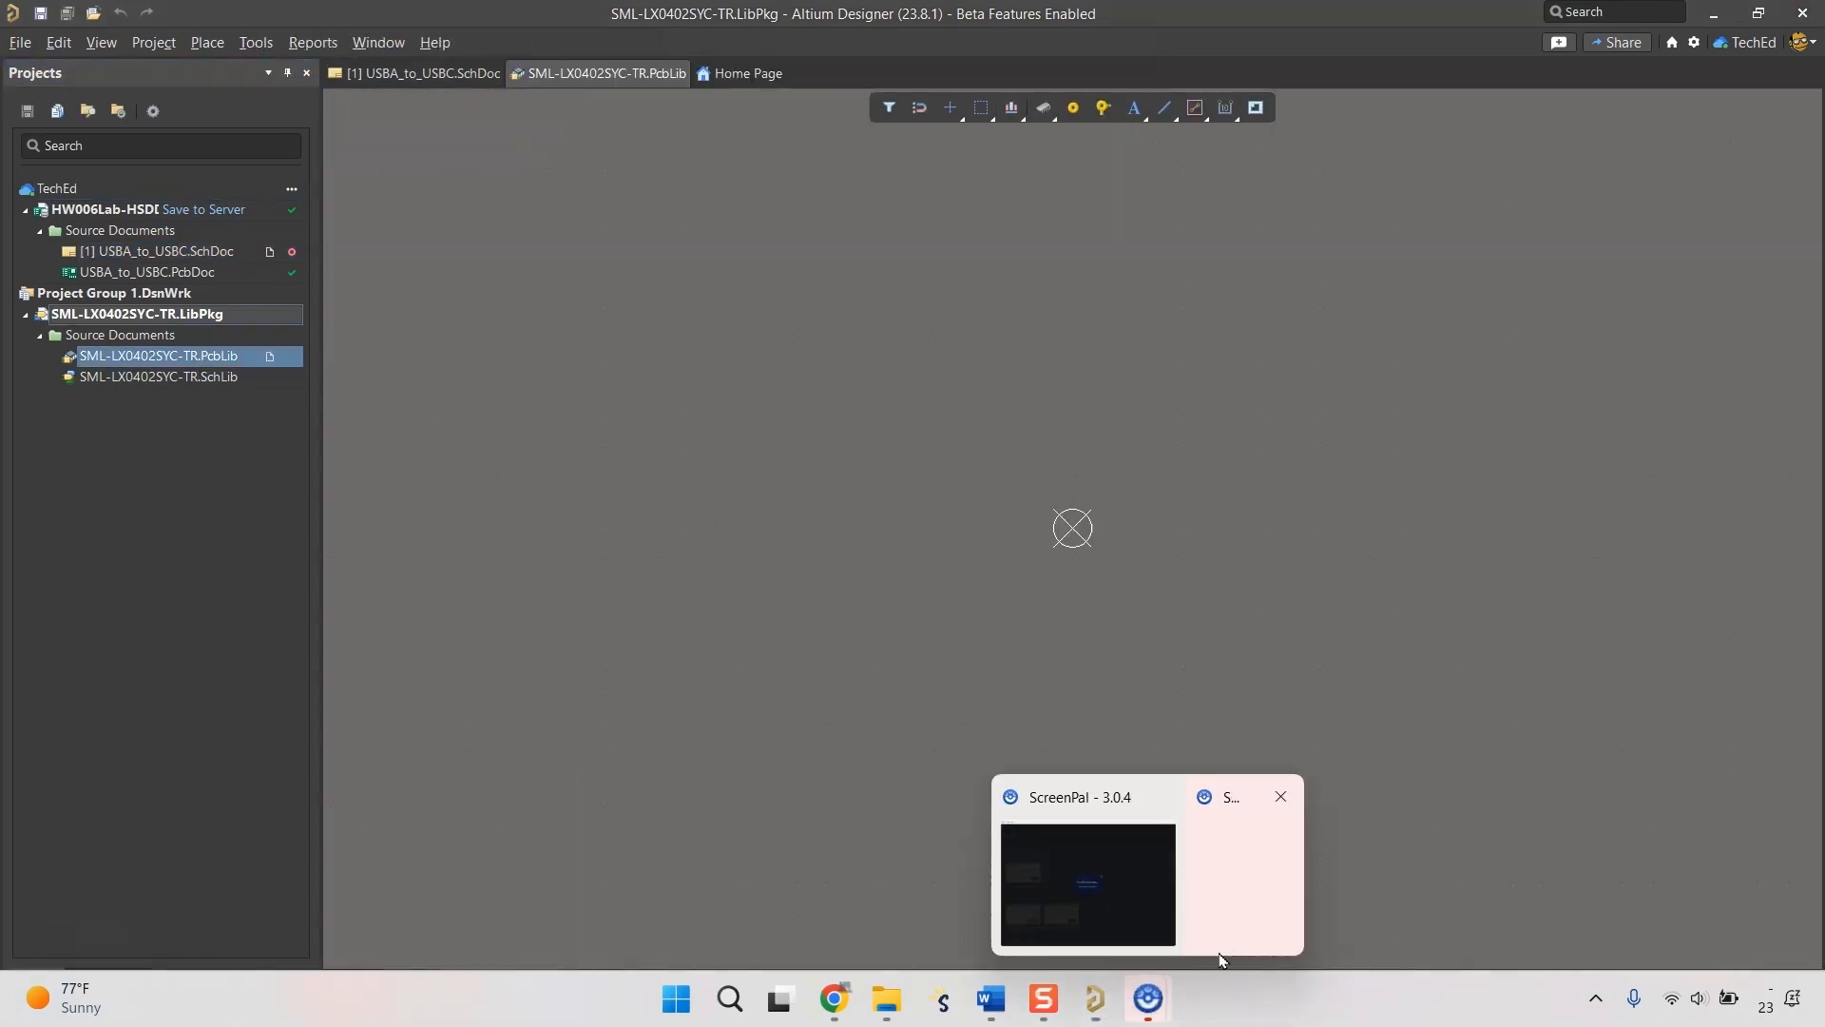
click(107, 981)
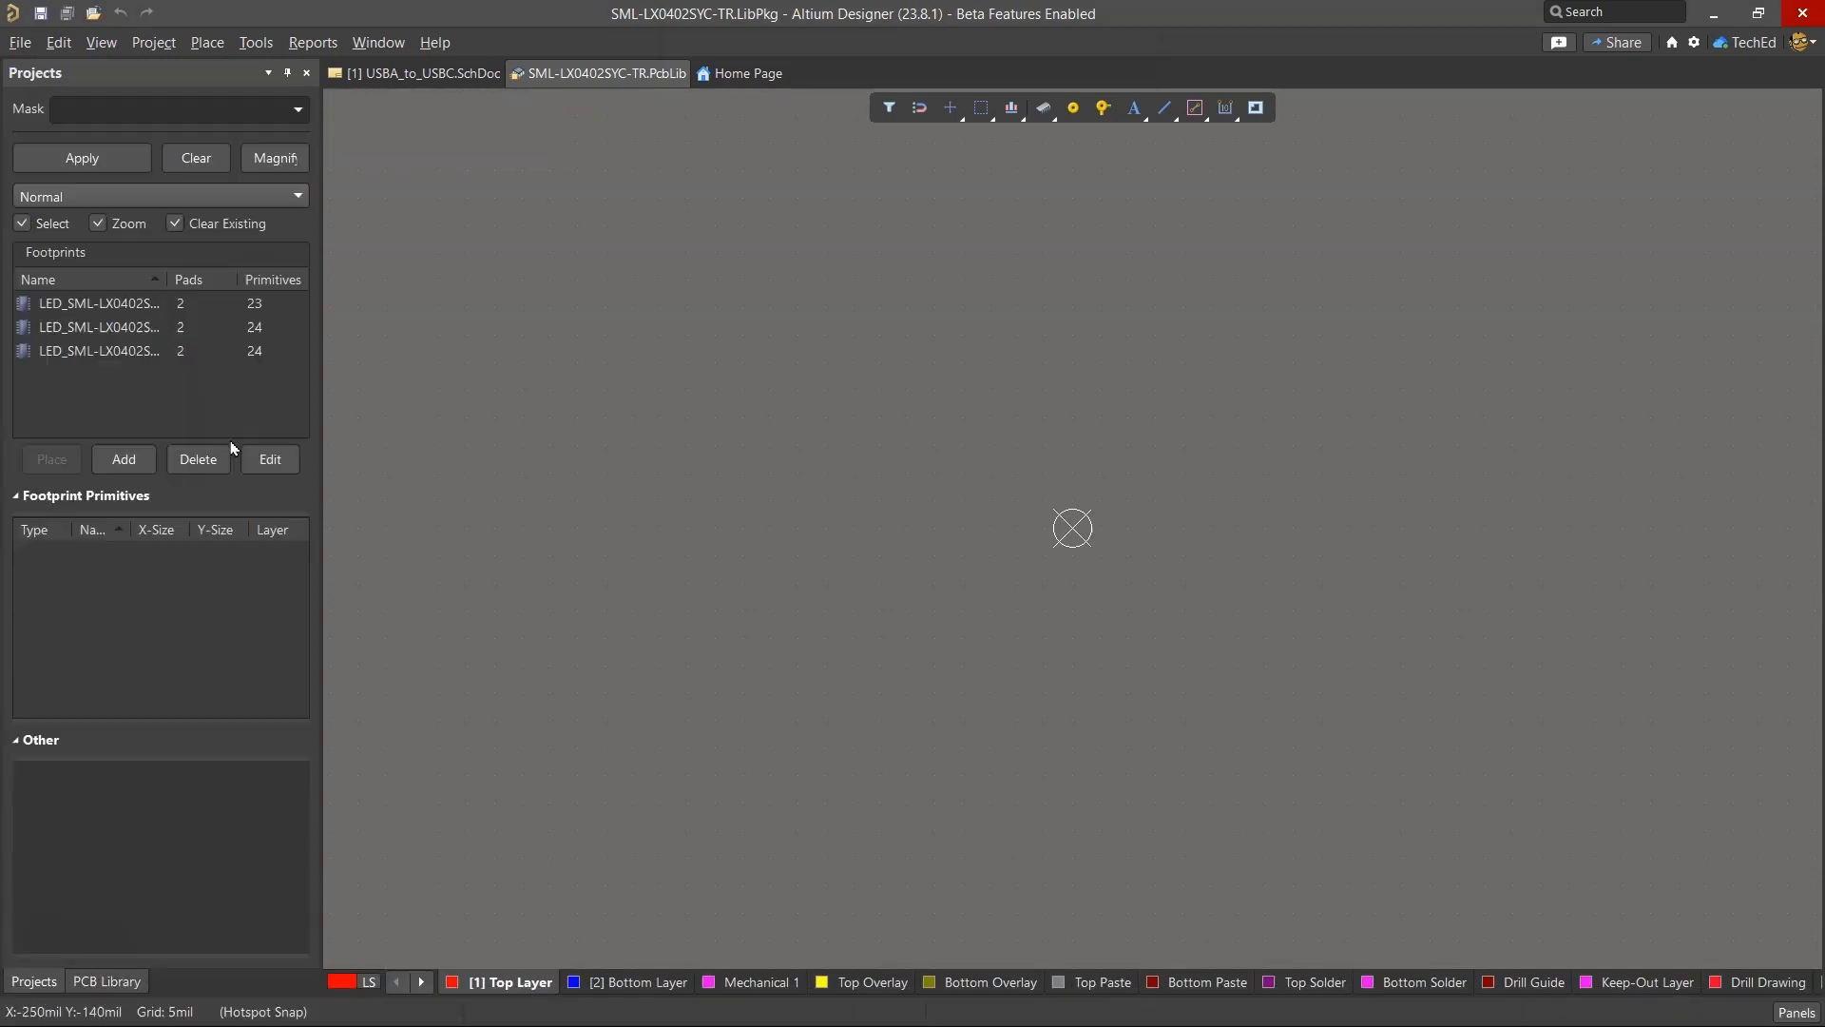
click(118, 304)
click(96, 350)
click(108, 305)
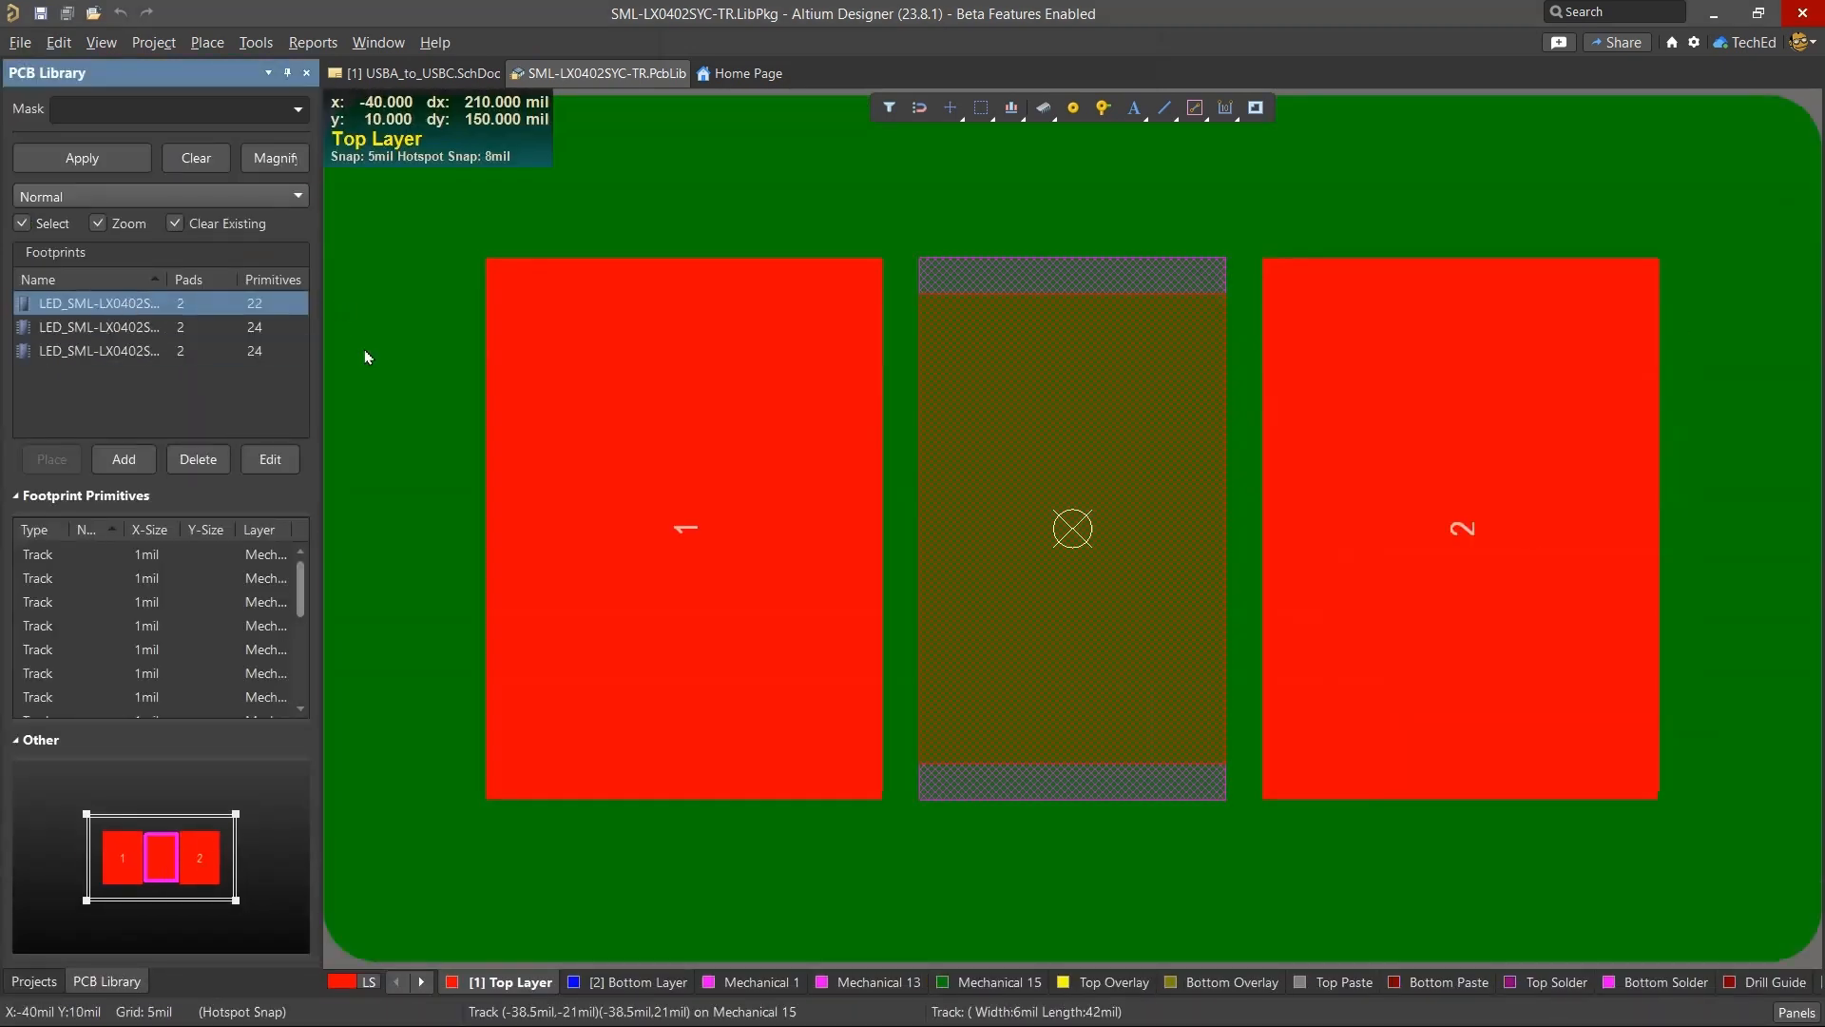
ctrl+scroll(532, 348, down, 5)
click(858, 202)
key(3)
click(96, 326)
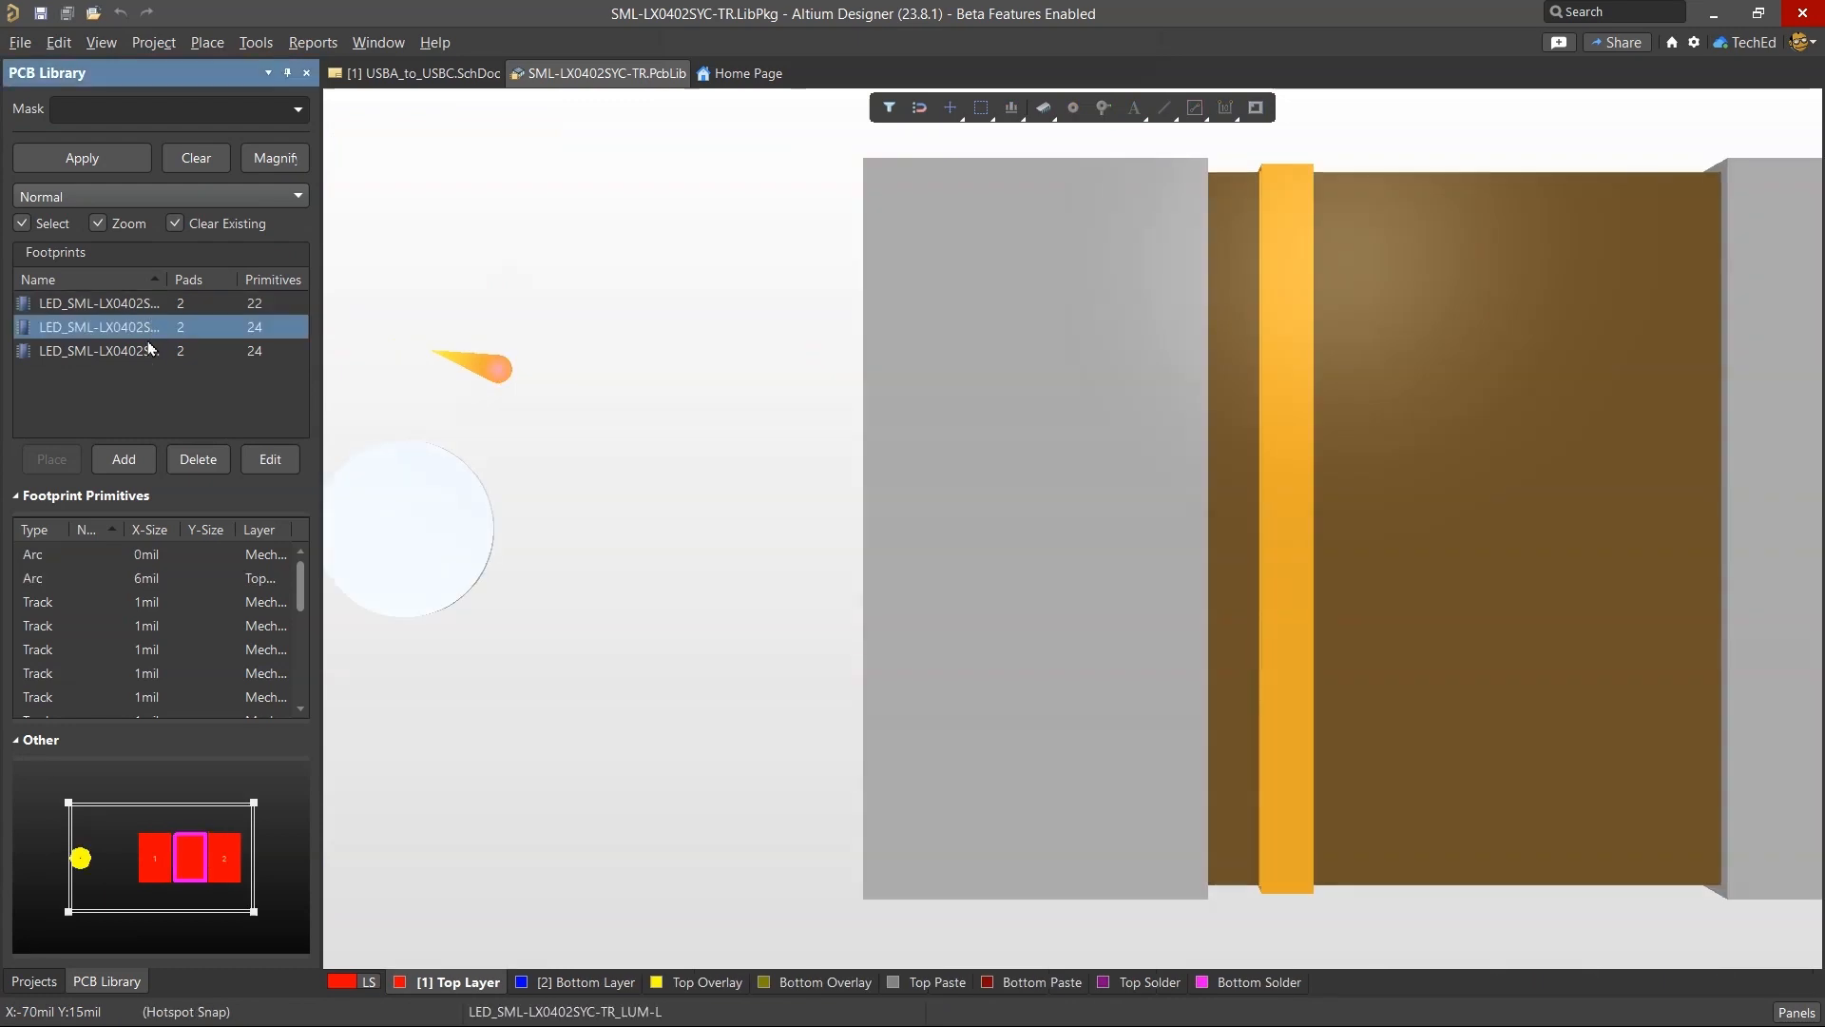
click(96, 350)
key(2)
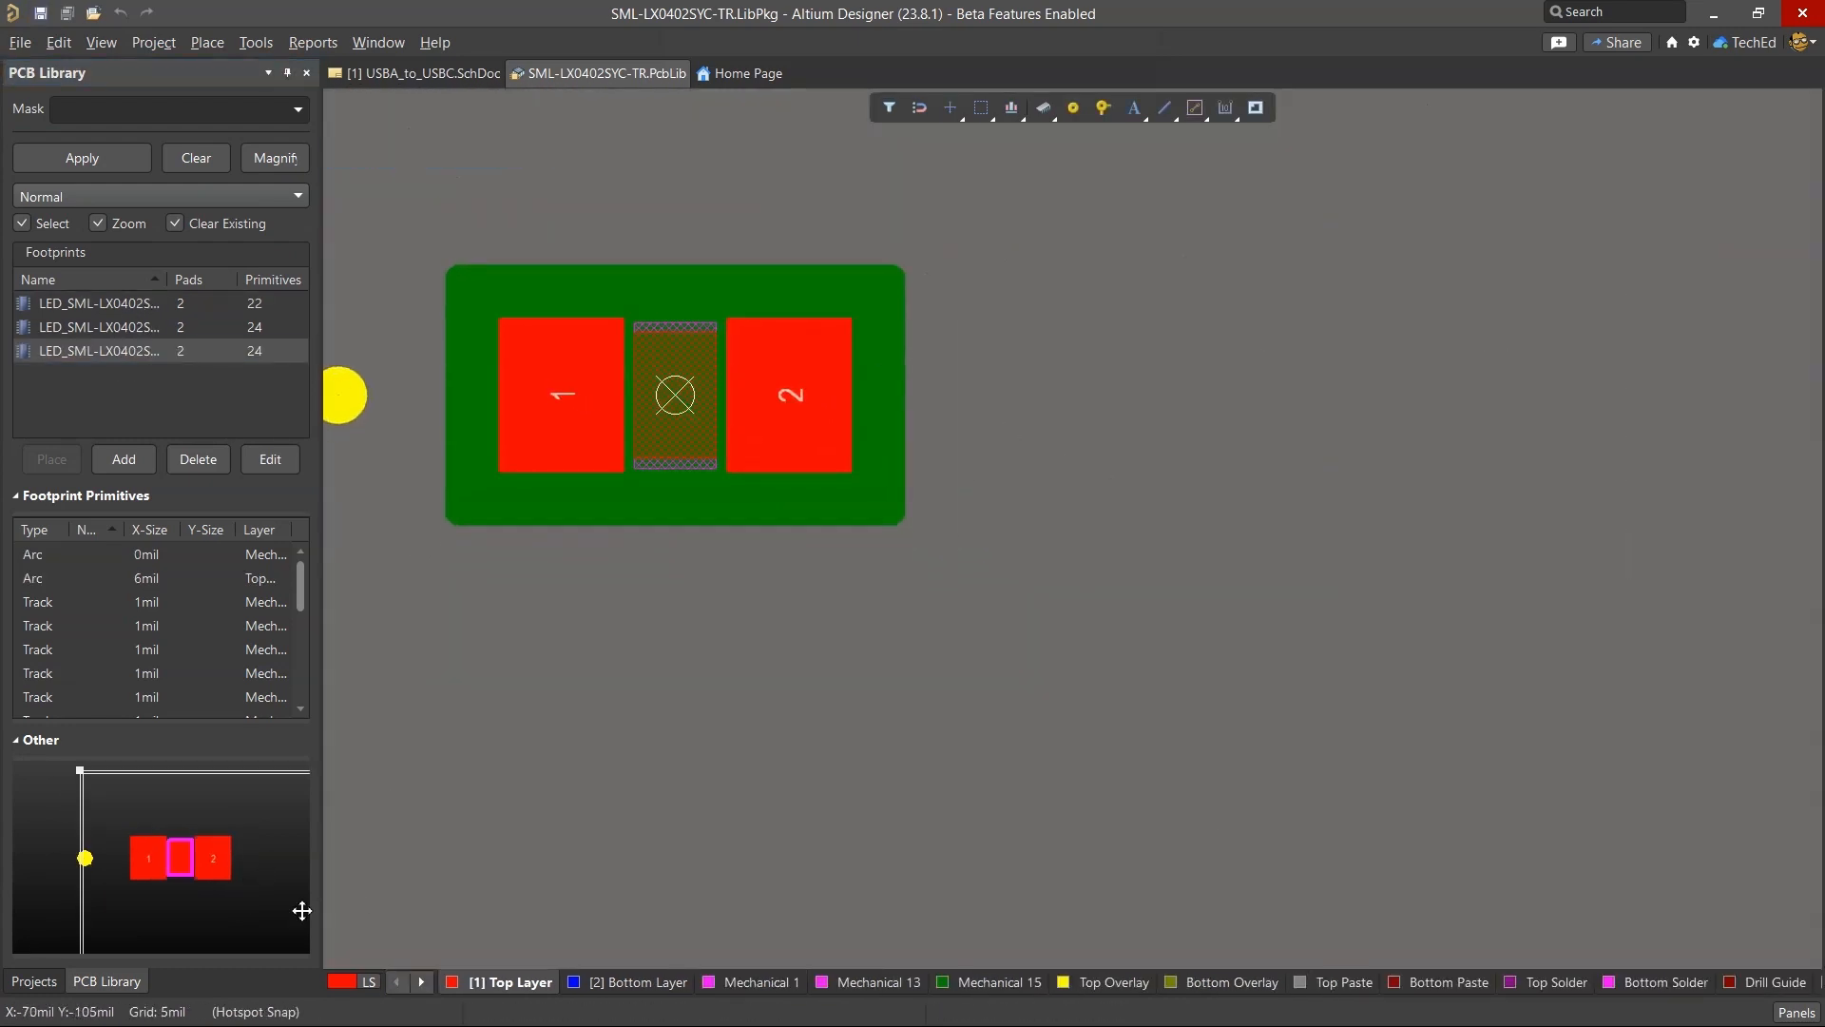
Open SML-LX0402SYC-TR.SchLib, delete Component_1 from it, and close the schematic library document.
click(30, 981)
double_click(196, 377)
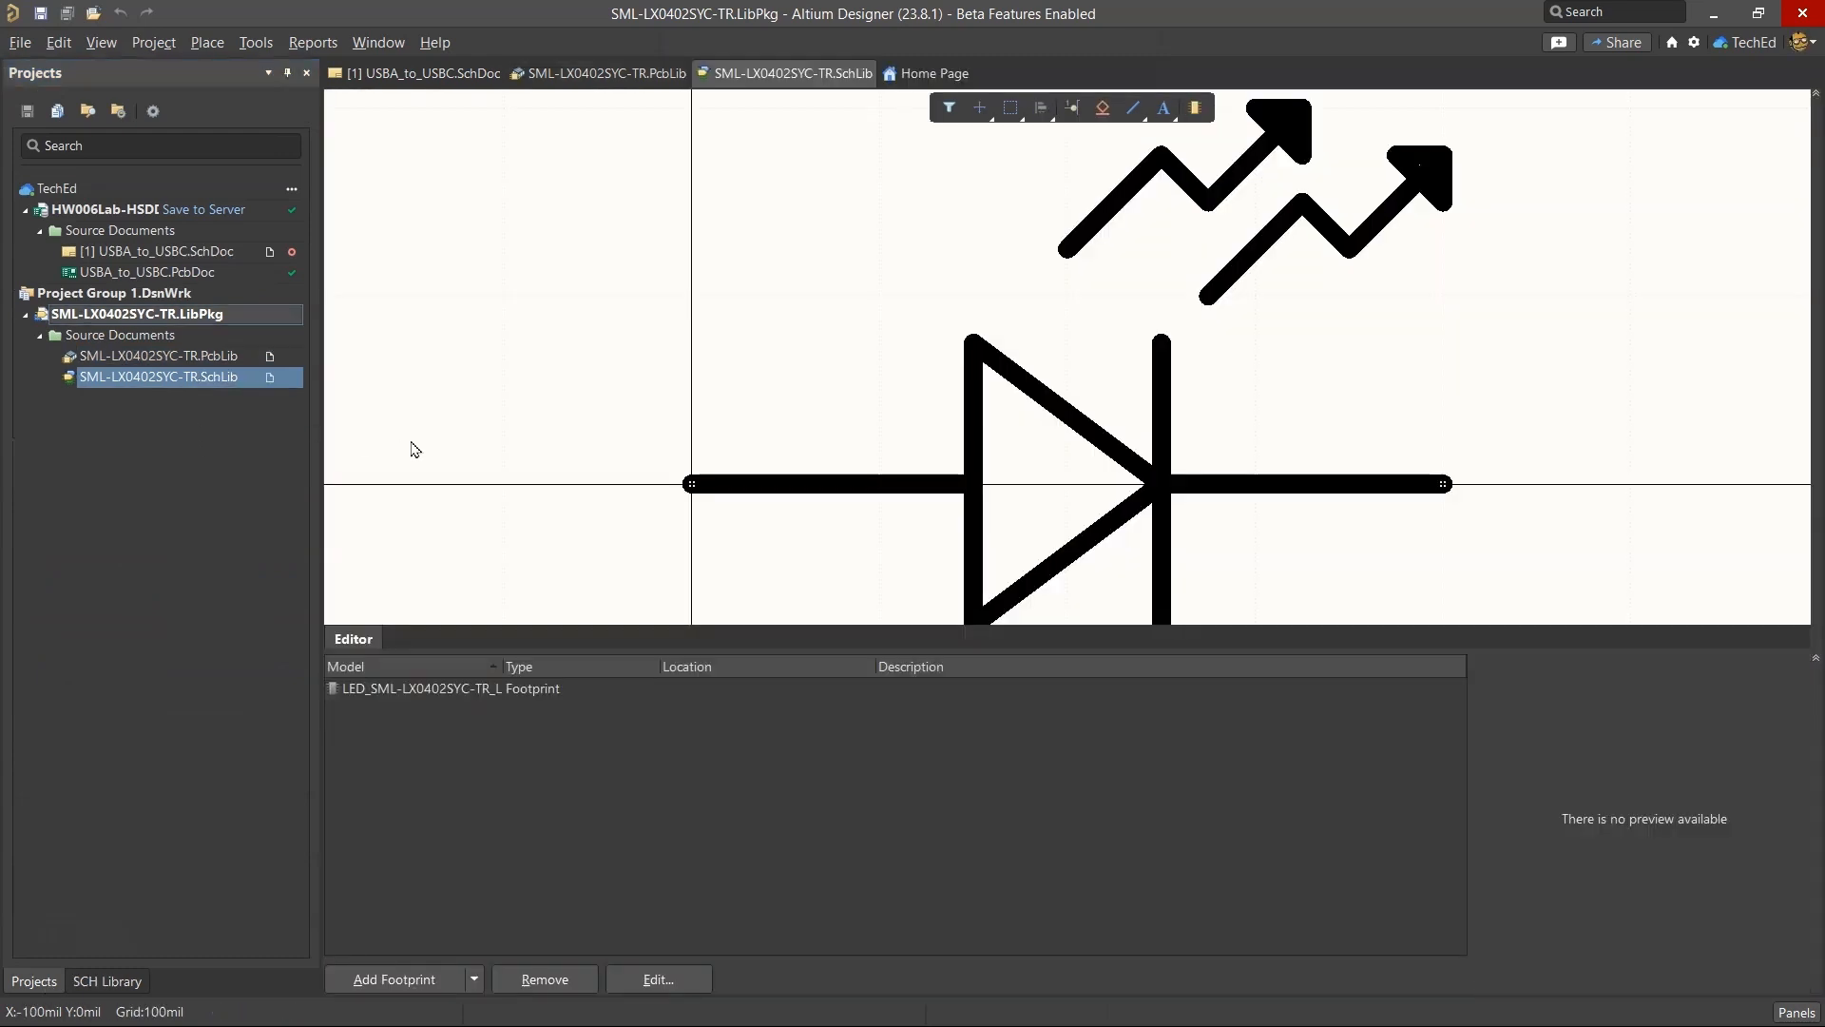
click(122, 982)
ctrl+scroll(518, 236, down, 5)
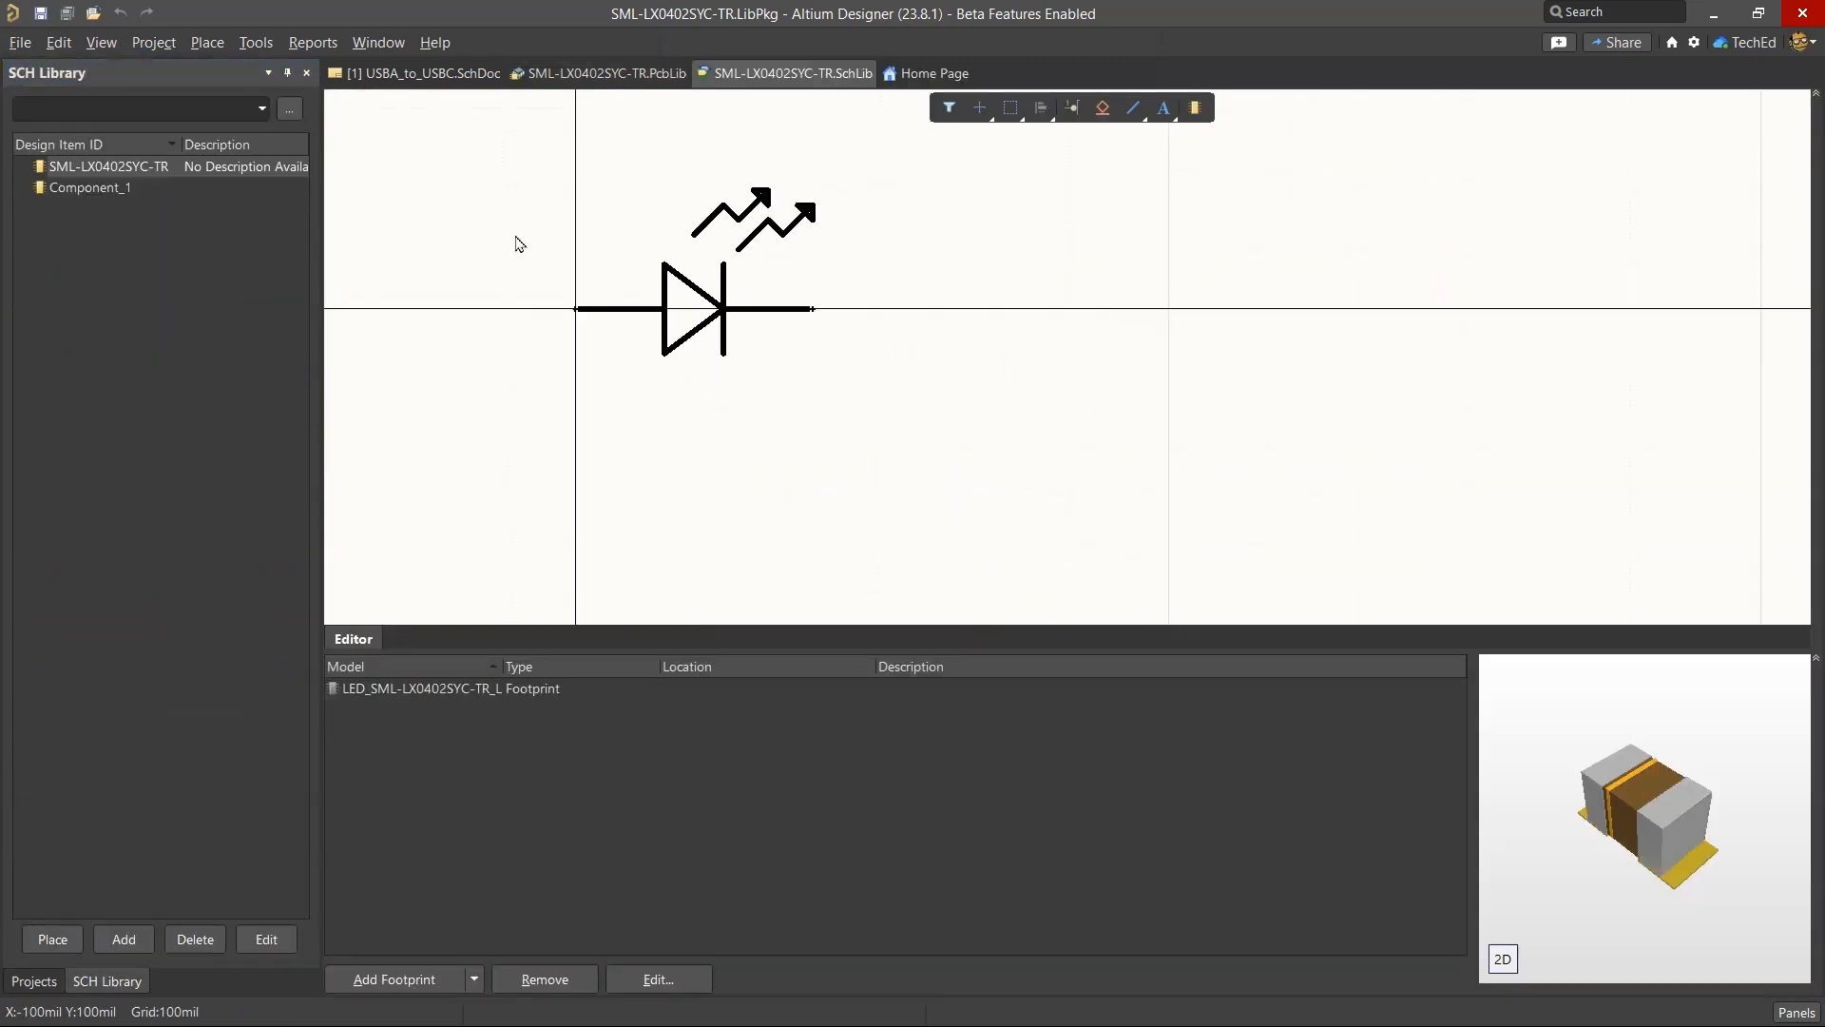
right_drag(518, 237, 735, 332)
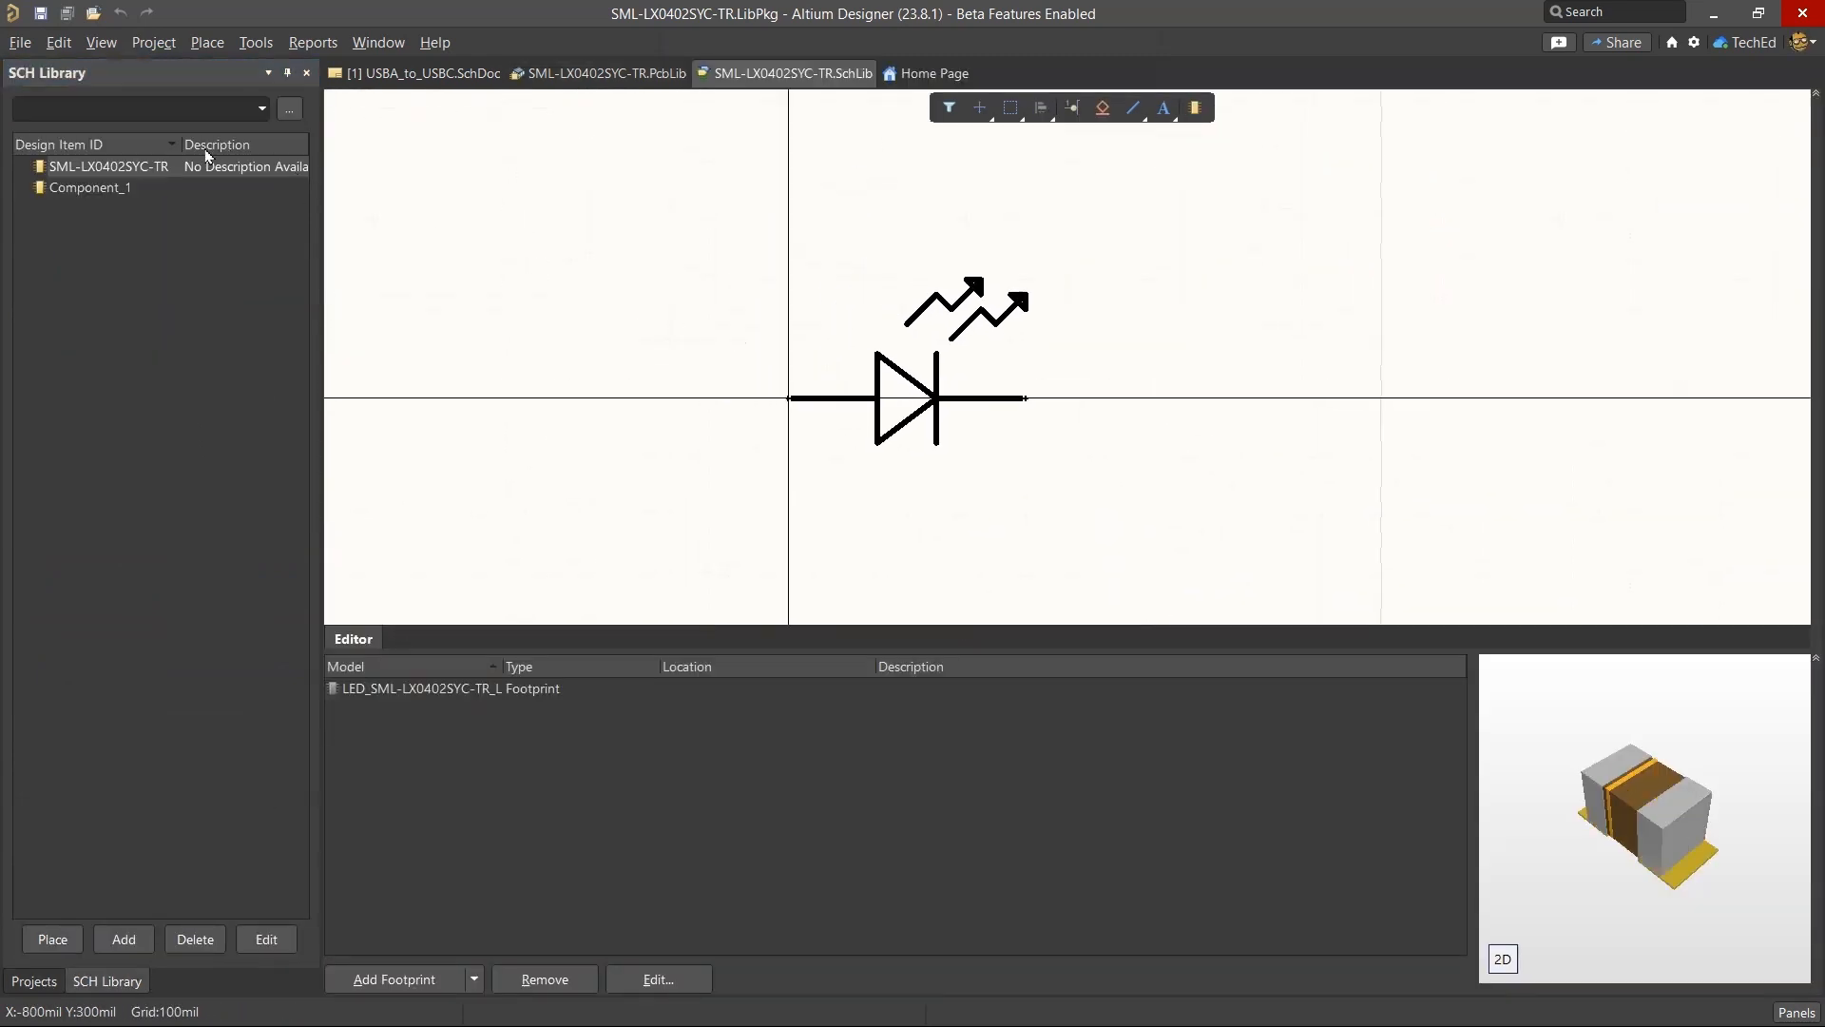
right_click(104, 188)
click(181, 342)
click(951, 569)
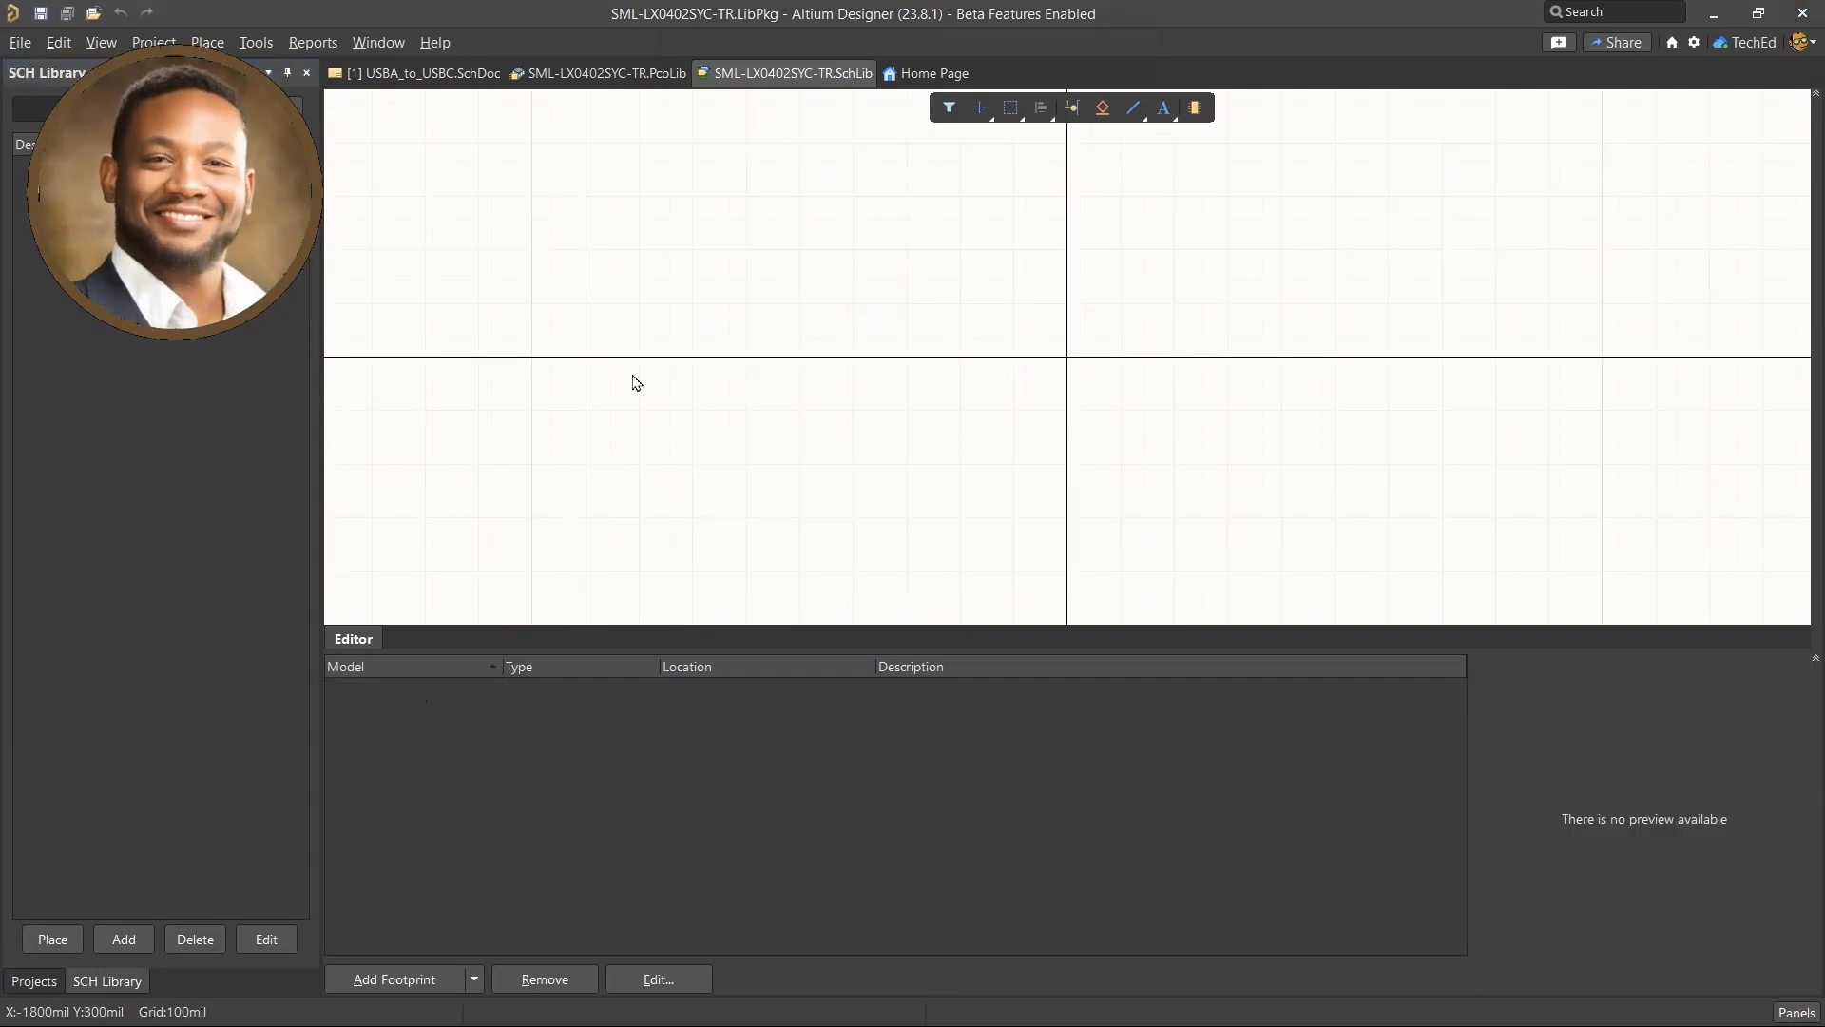
click(105, 169)
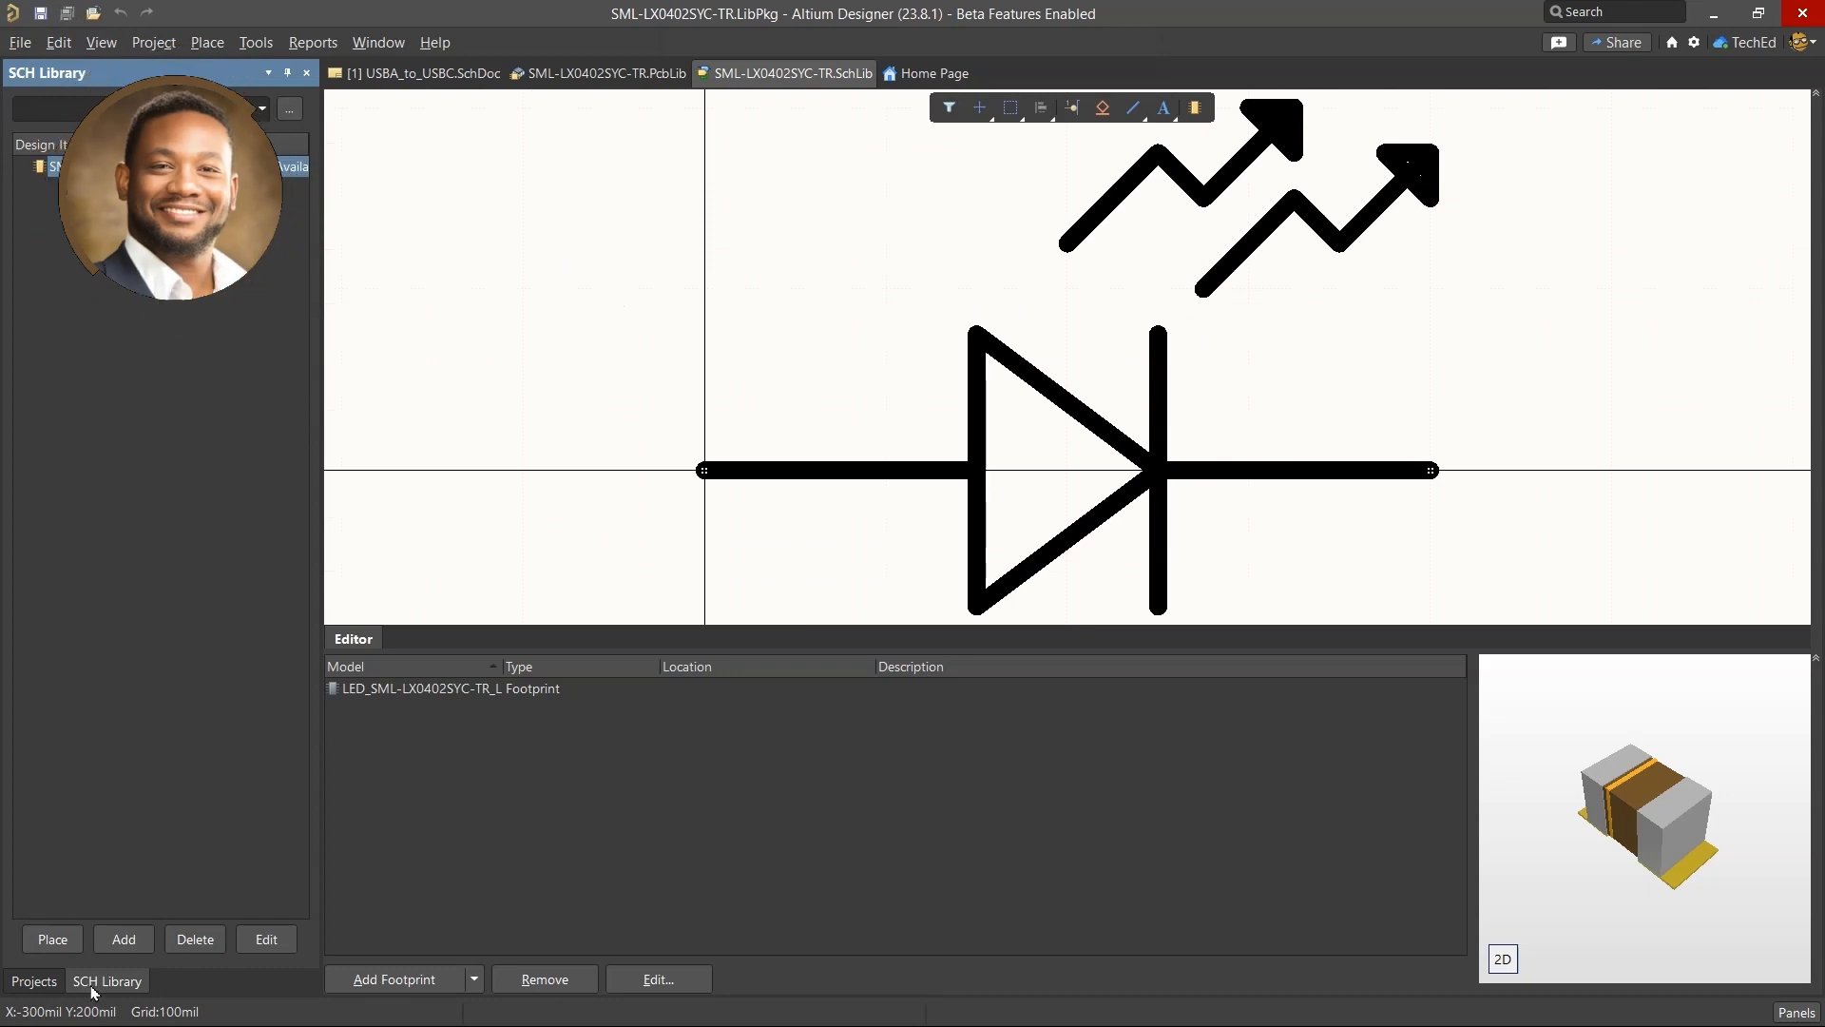
right_click(765, 74)
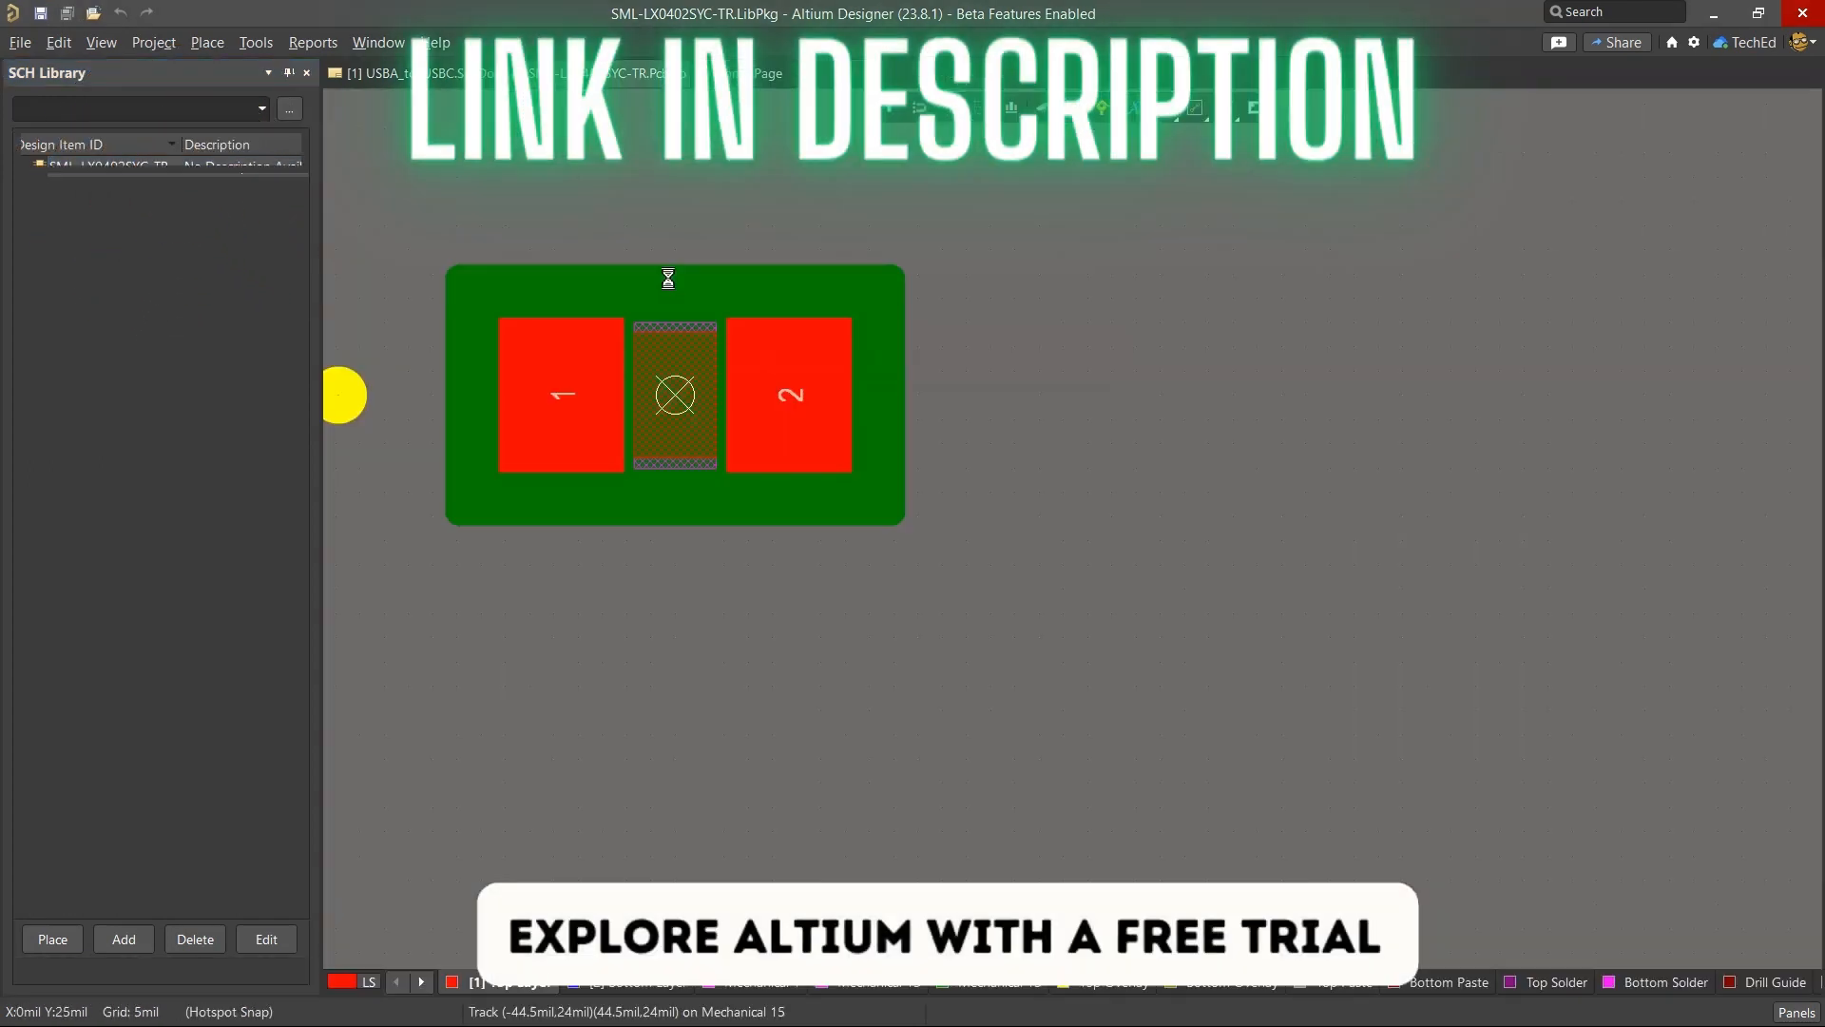
Compile the SML-LX0402SYC-TR.LibPkg library package into an integrated library.
right_click(105, 314)
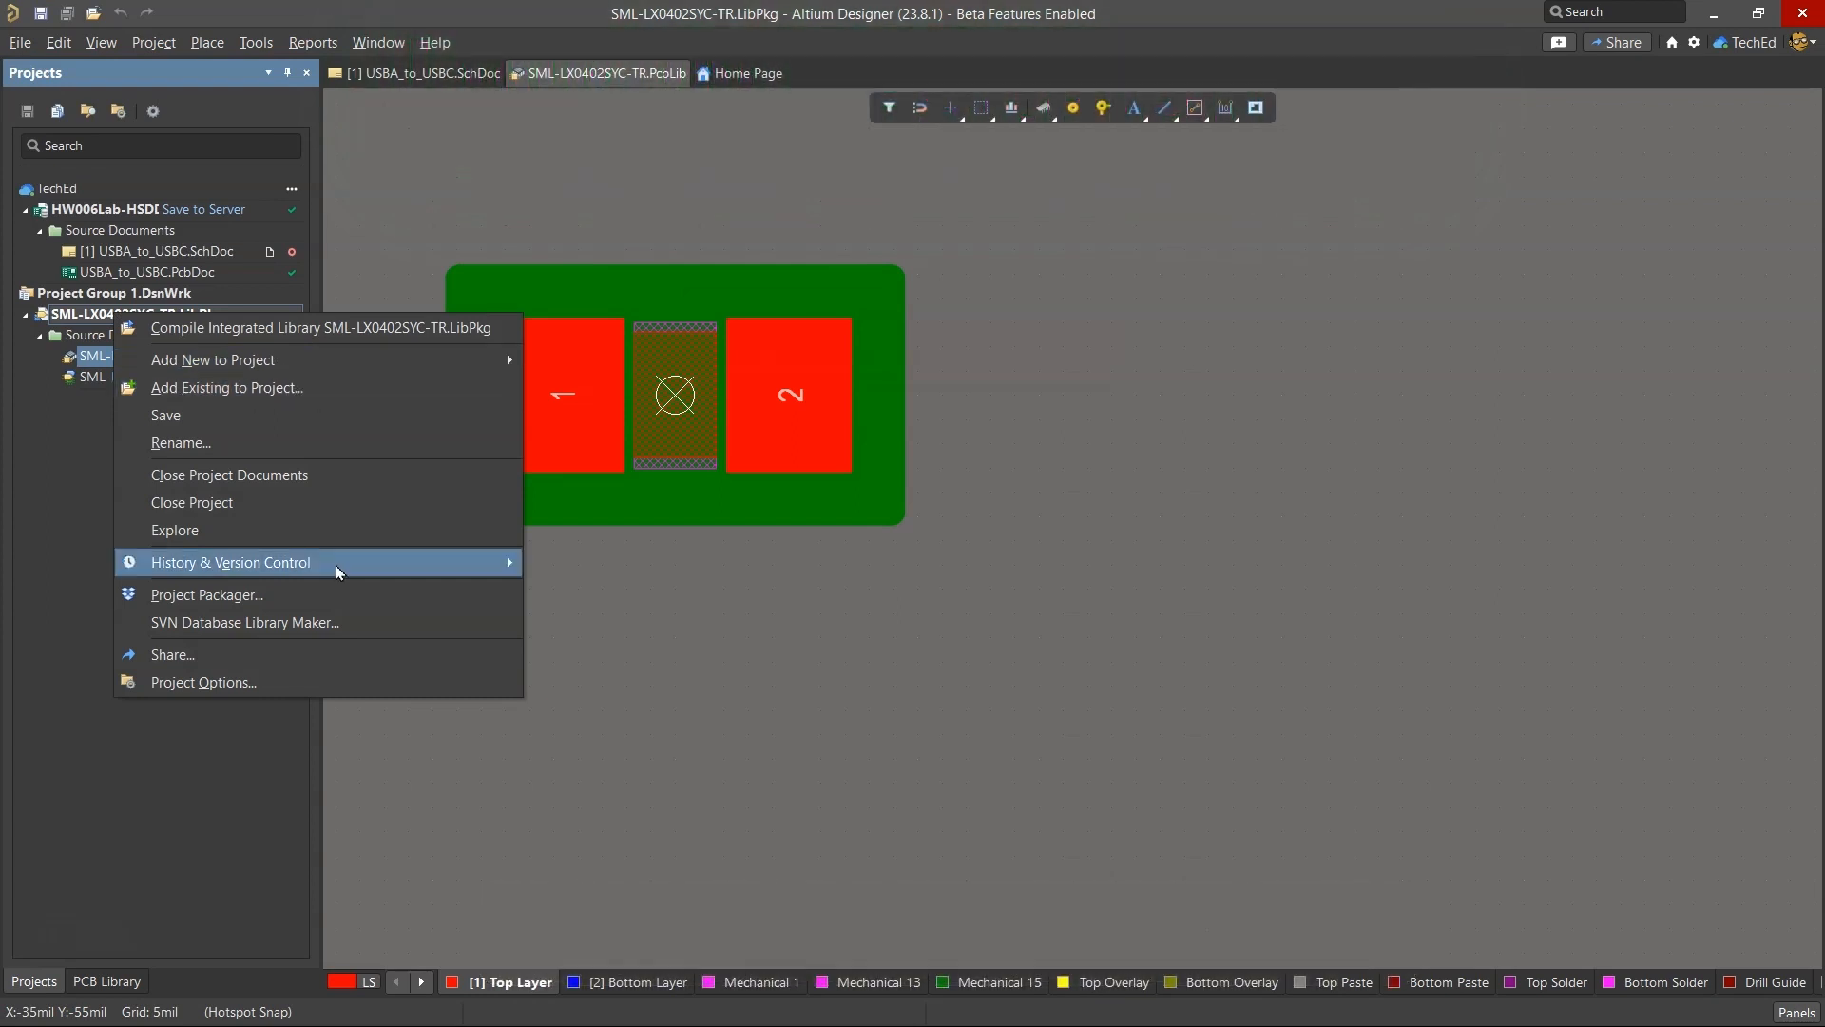
mouse_move(339, 568)
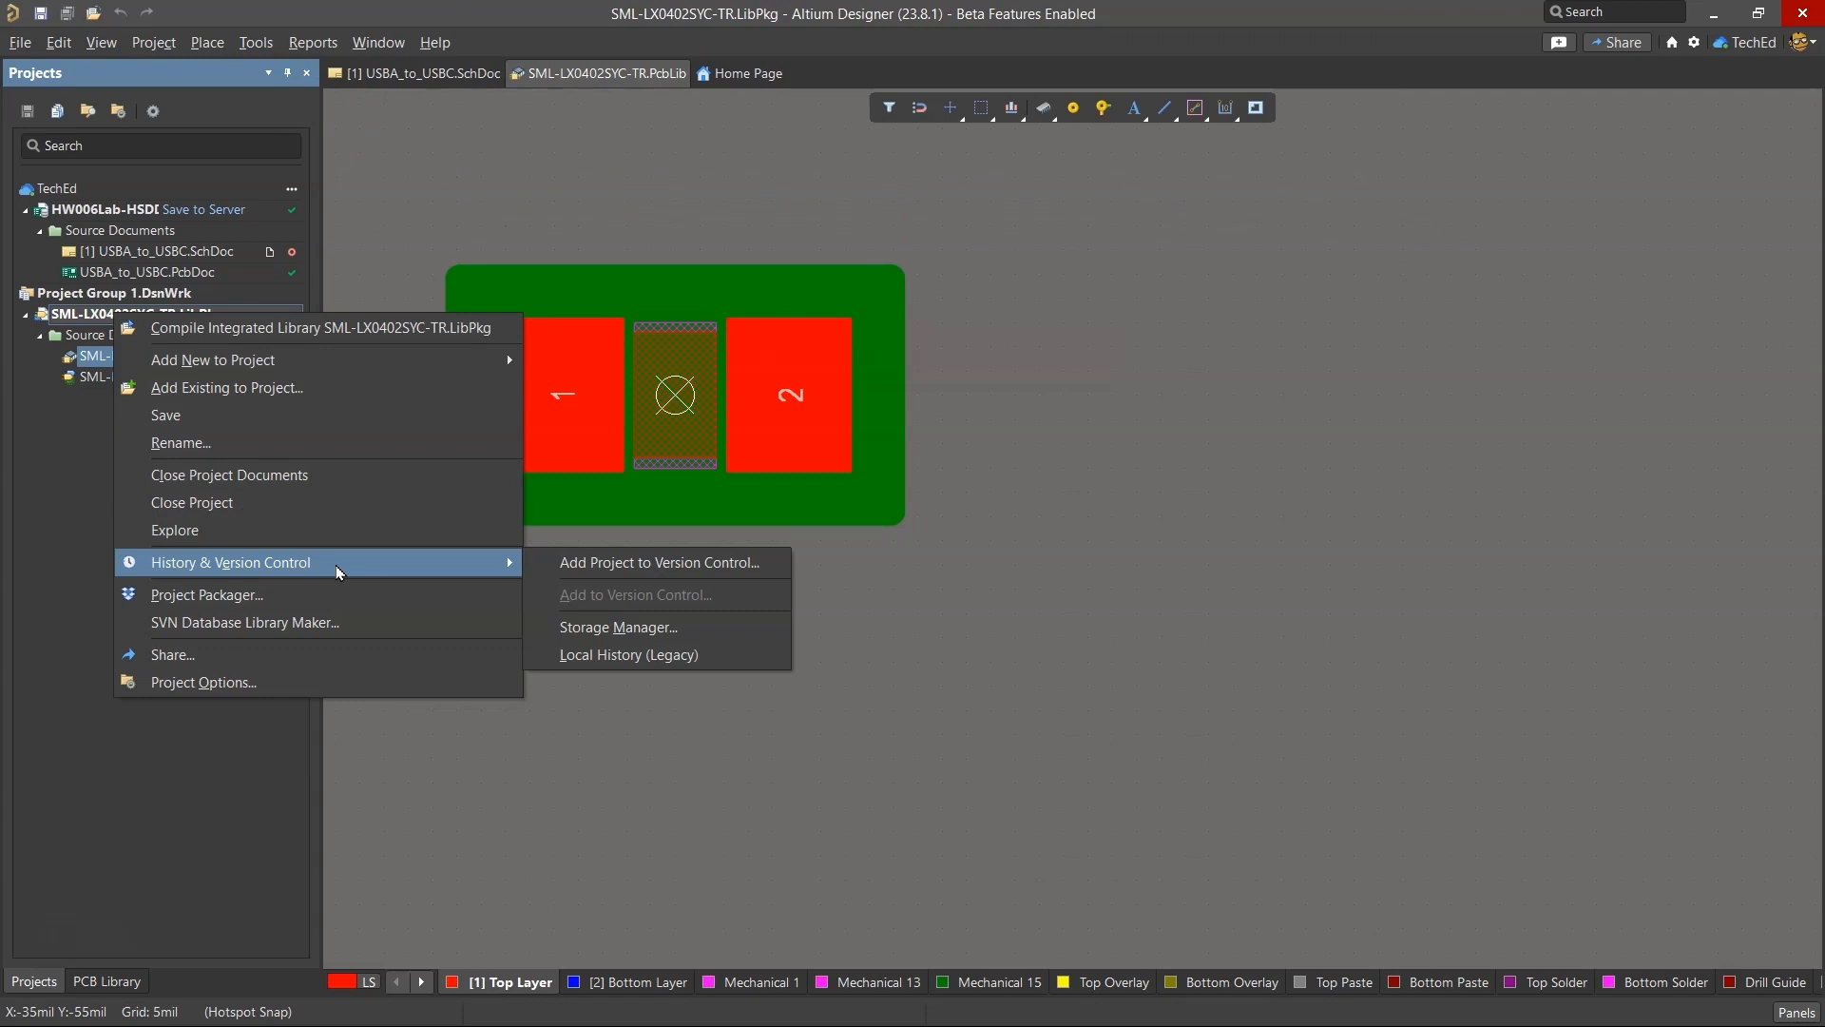
click(304, 327)
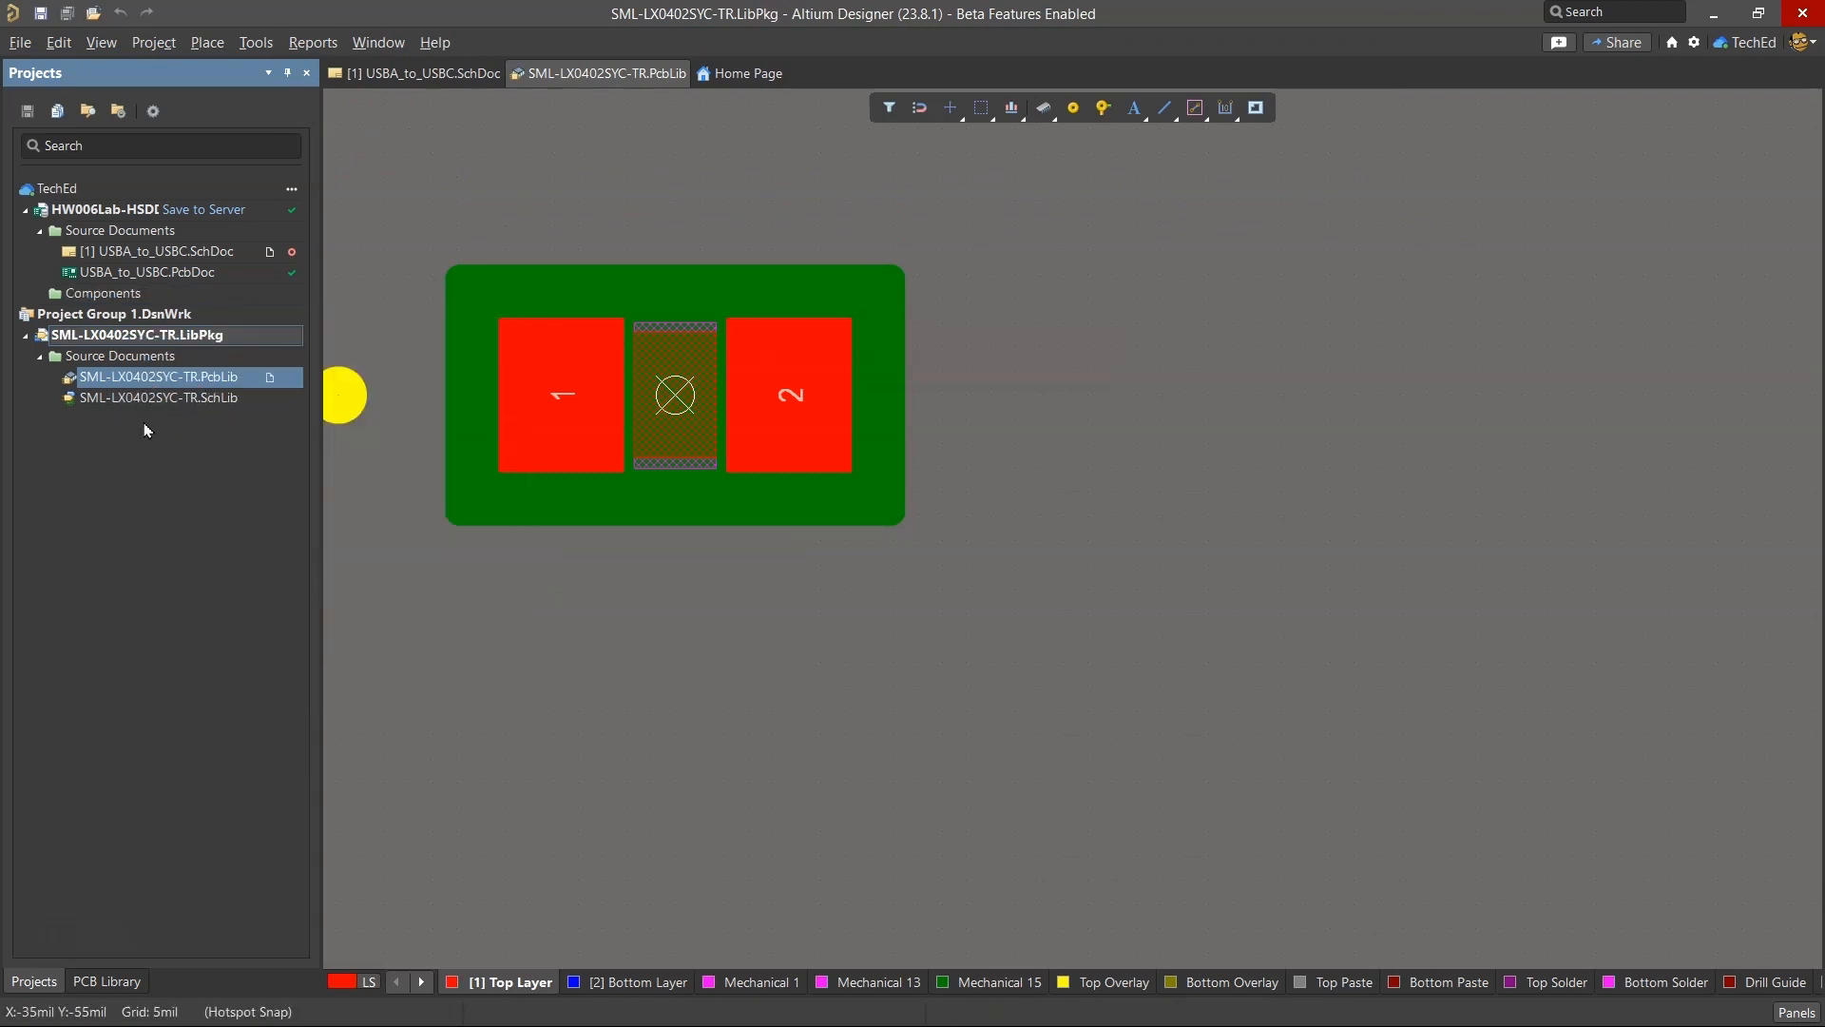
right_click(150, 334)
mouse_move(544, 576)
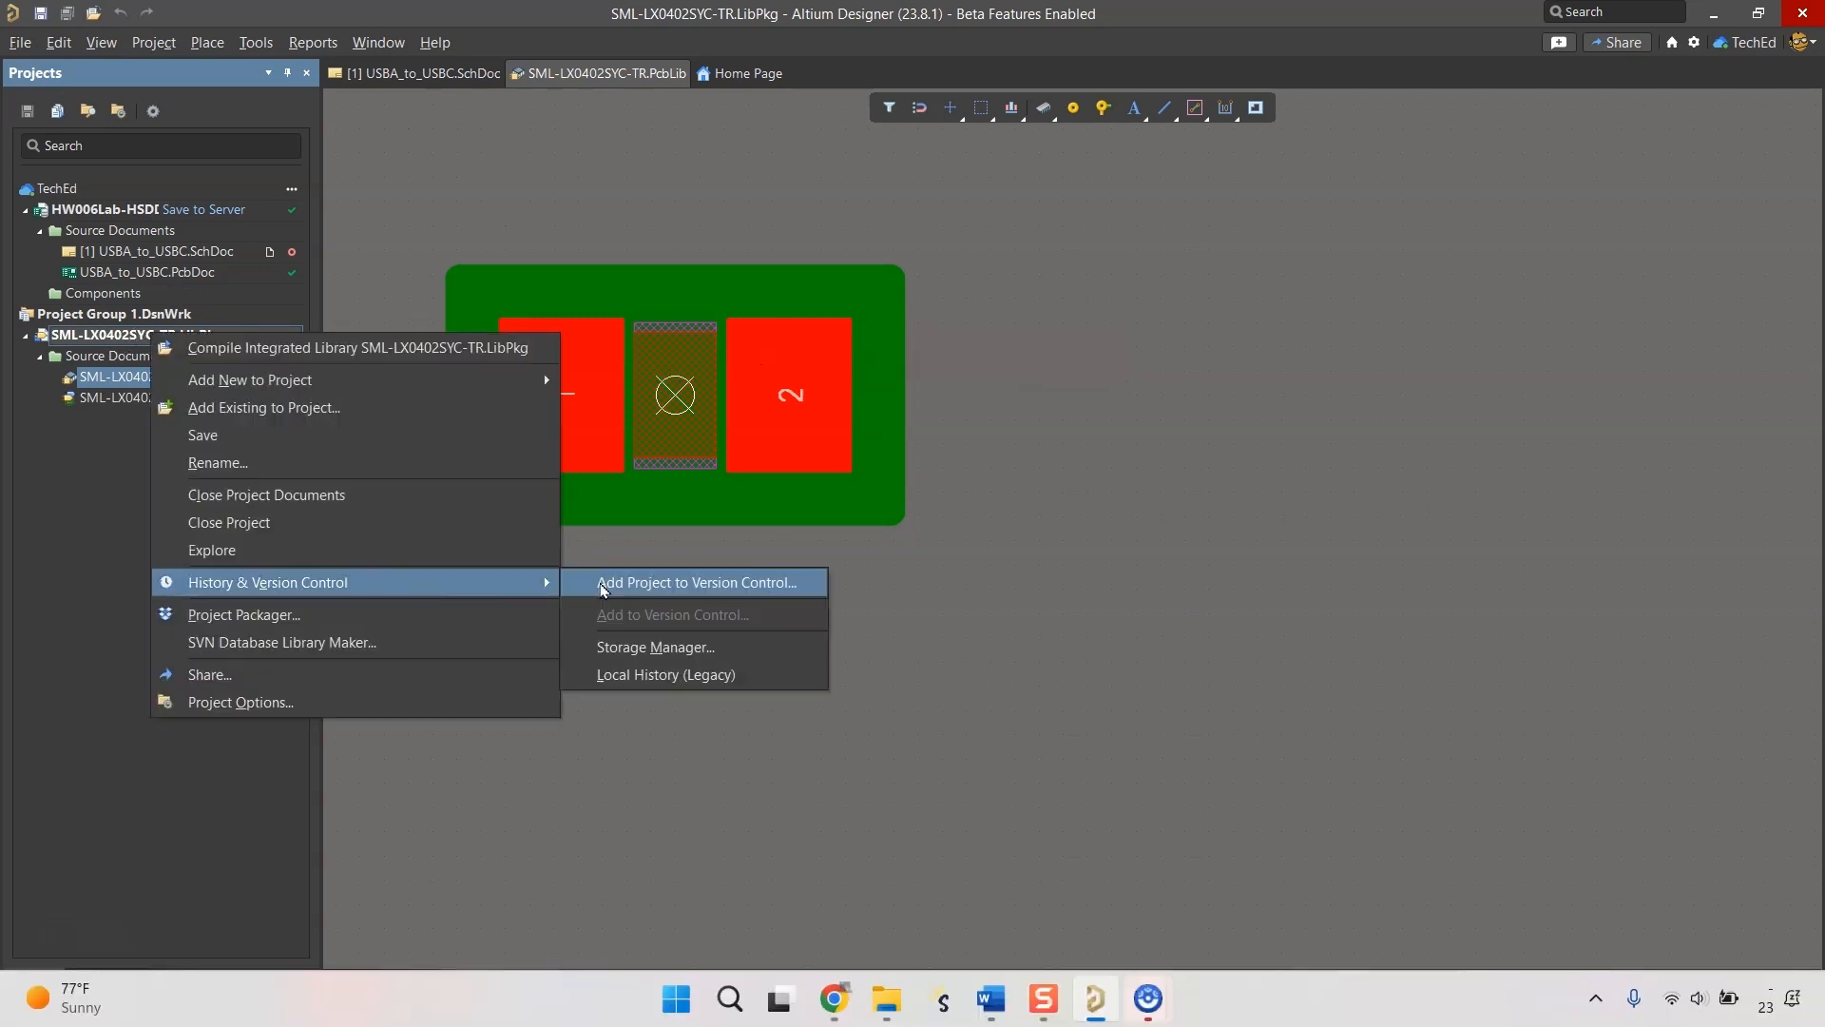
click(603, 586)
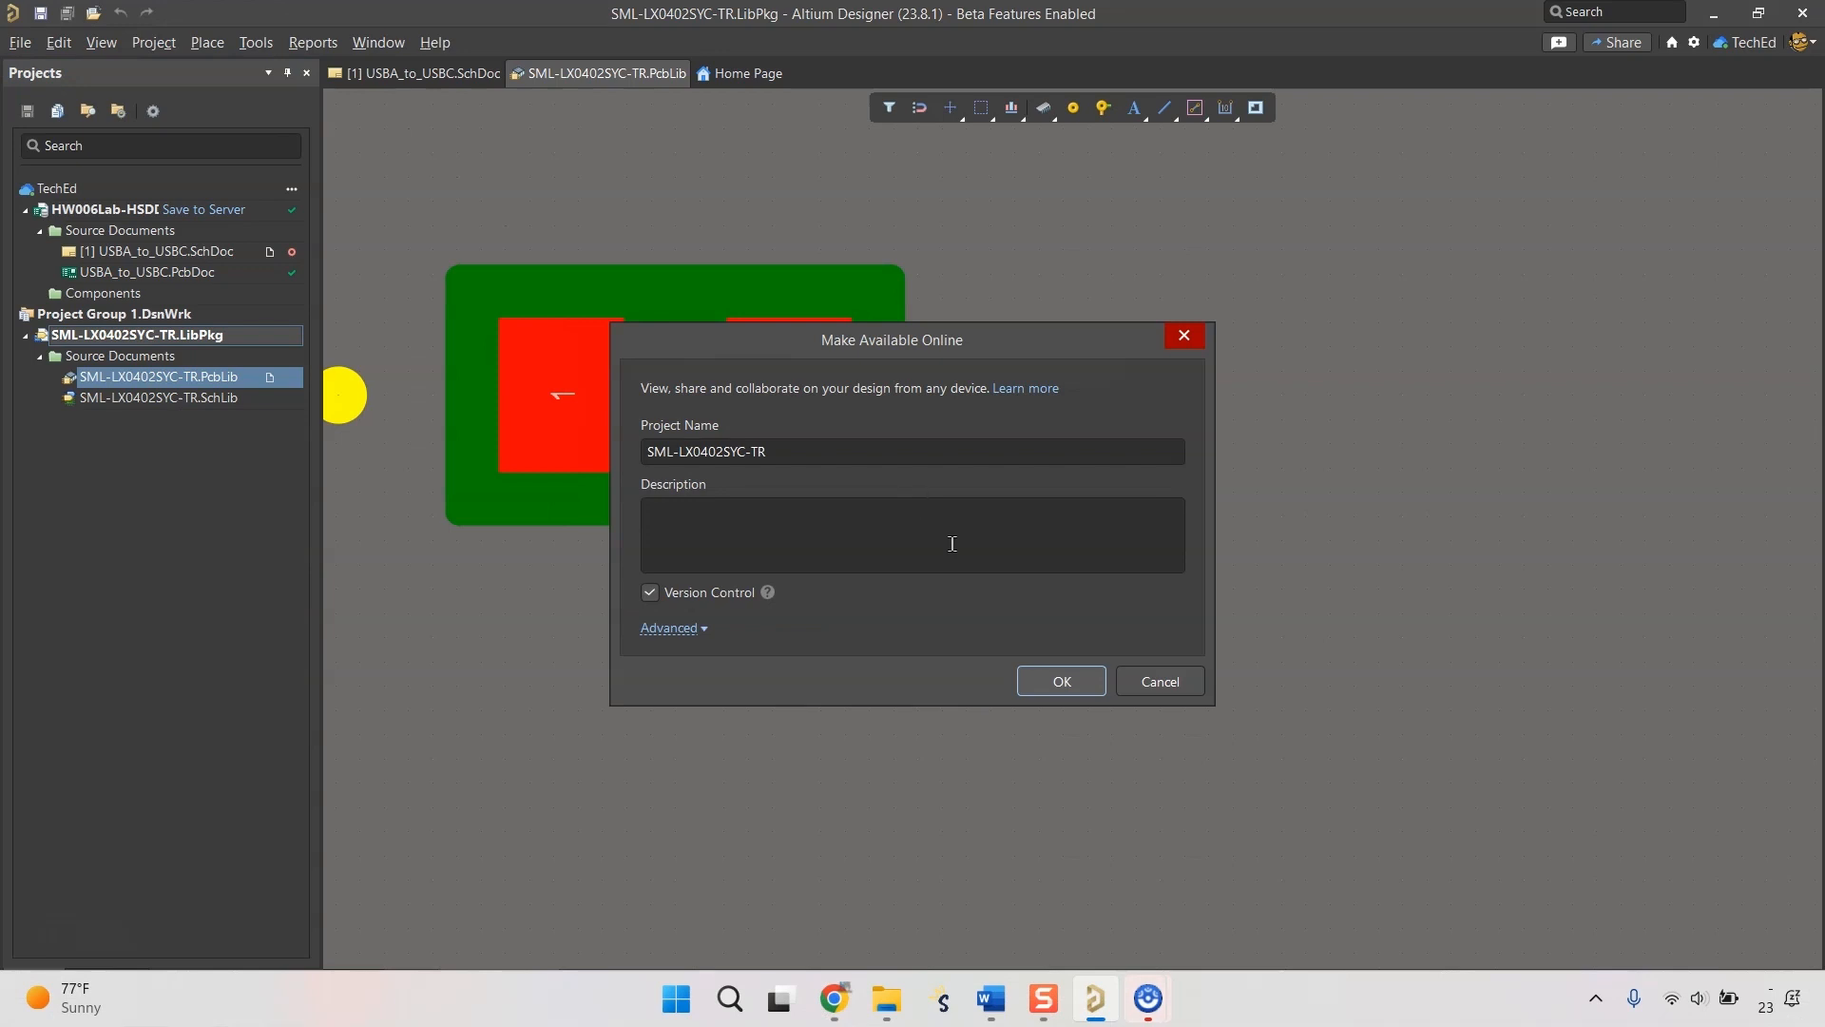
click(1150, 678)
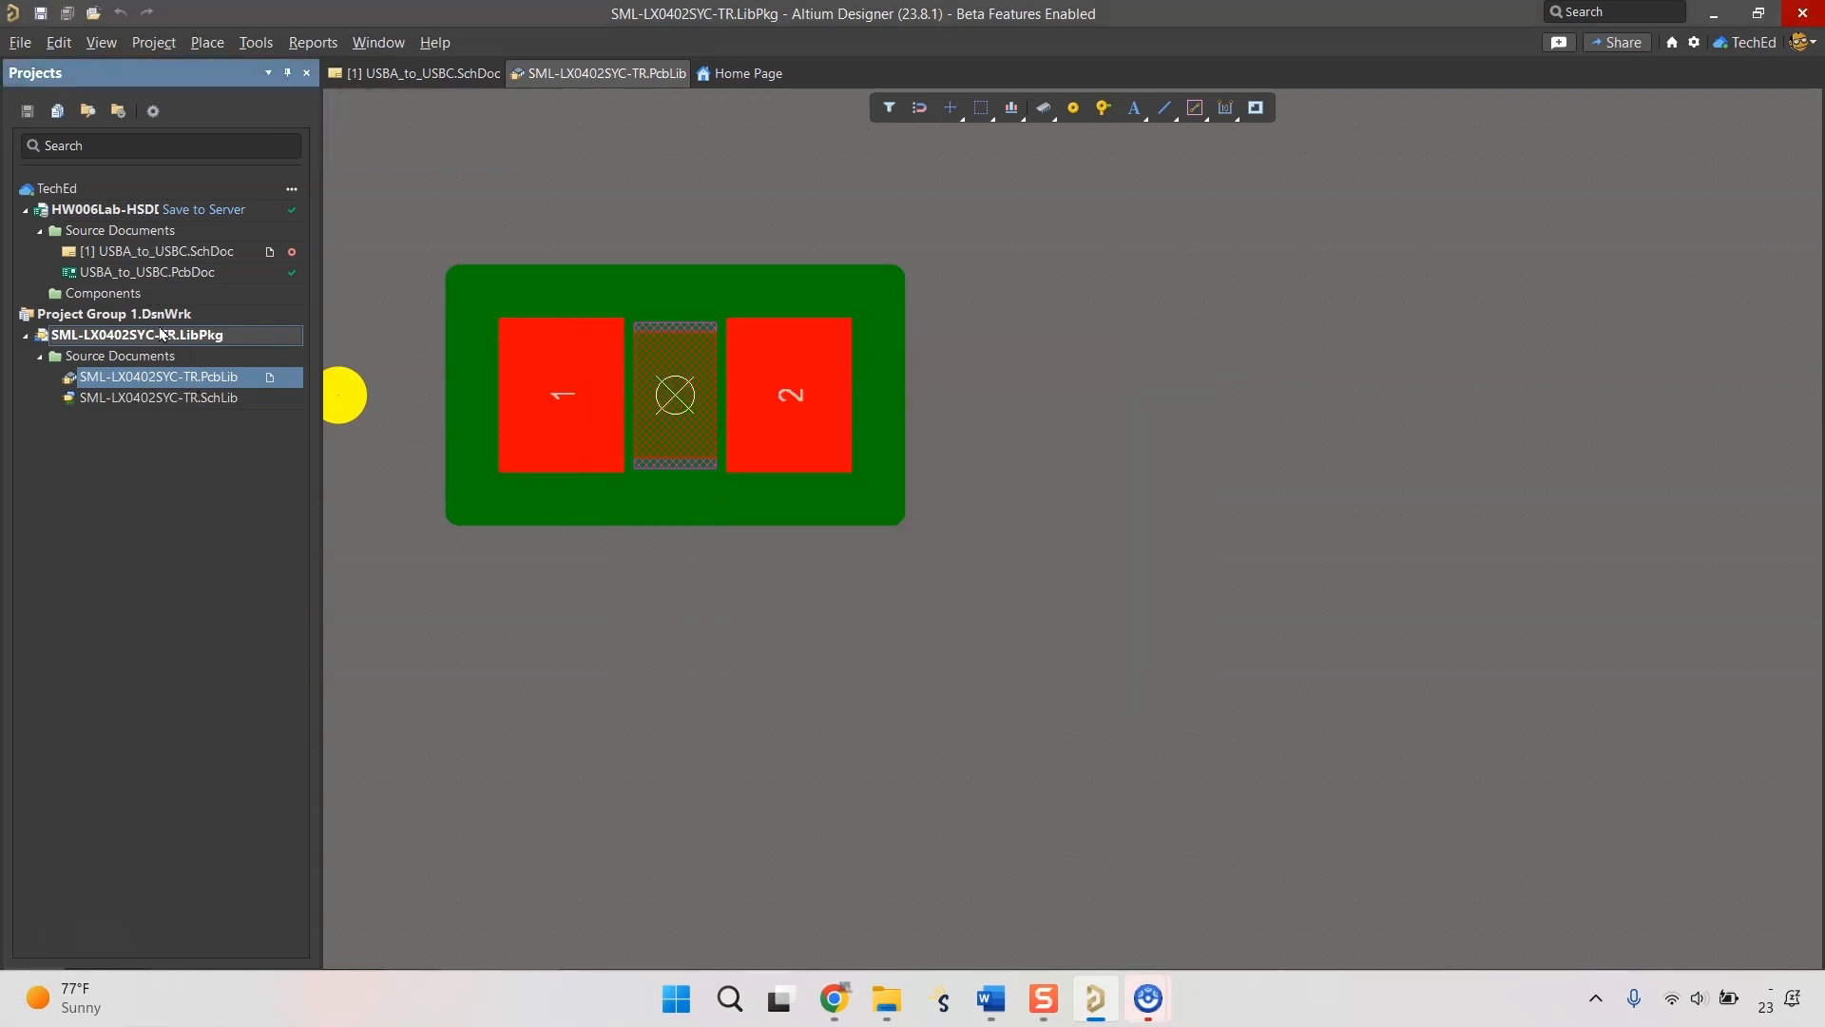
Show the Components panel with the USBA_to_USBC schematic active and list the contents of SML-LX0402SYC-TR.IntLib.
click(1162, 647)
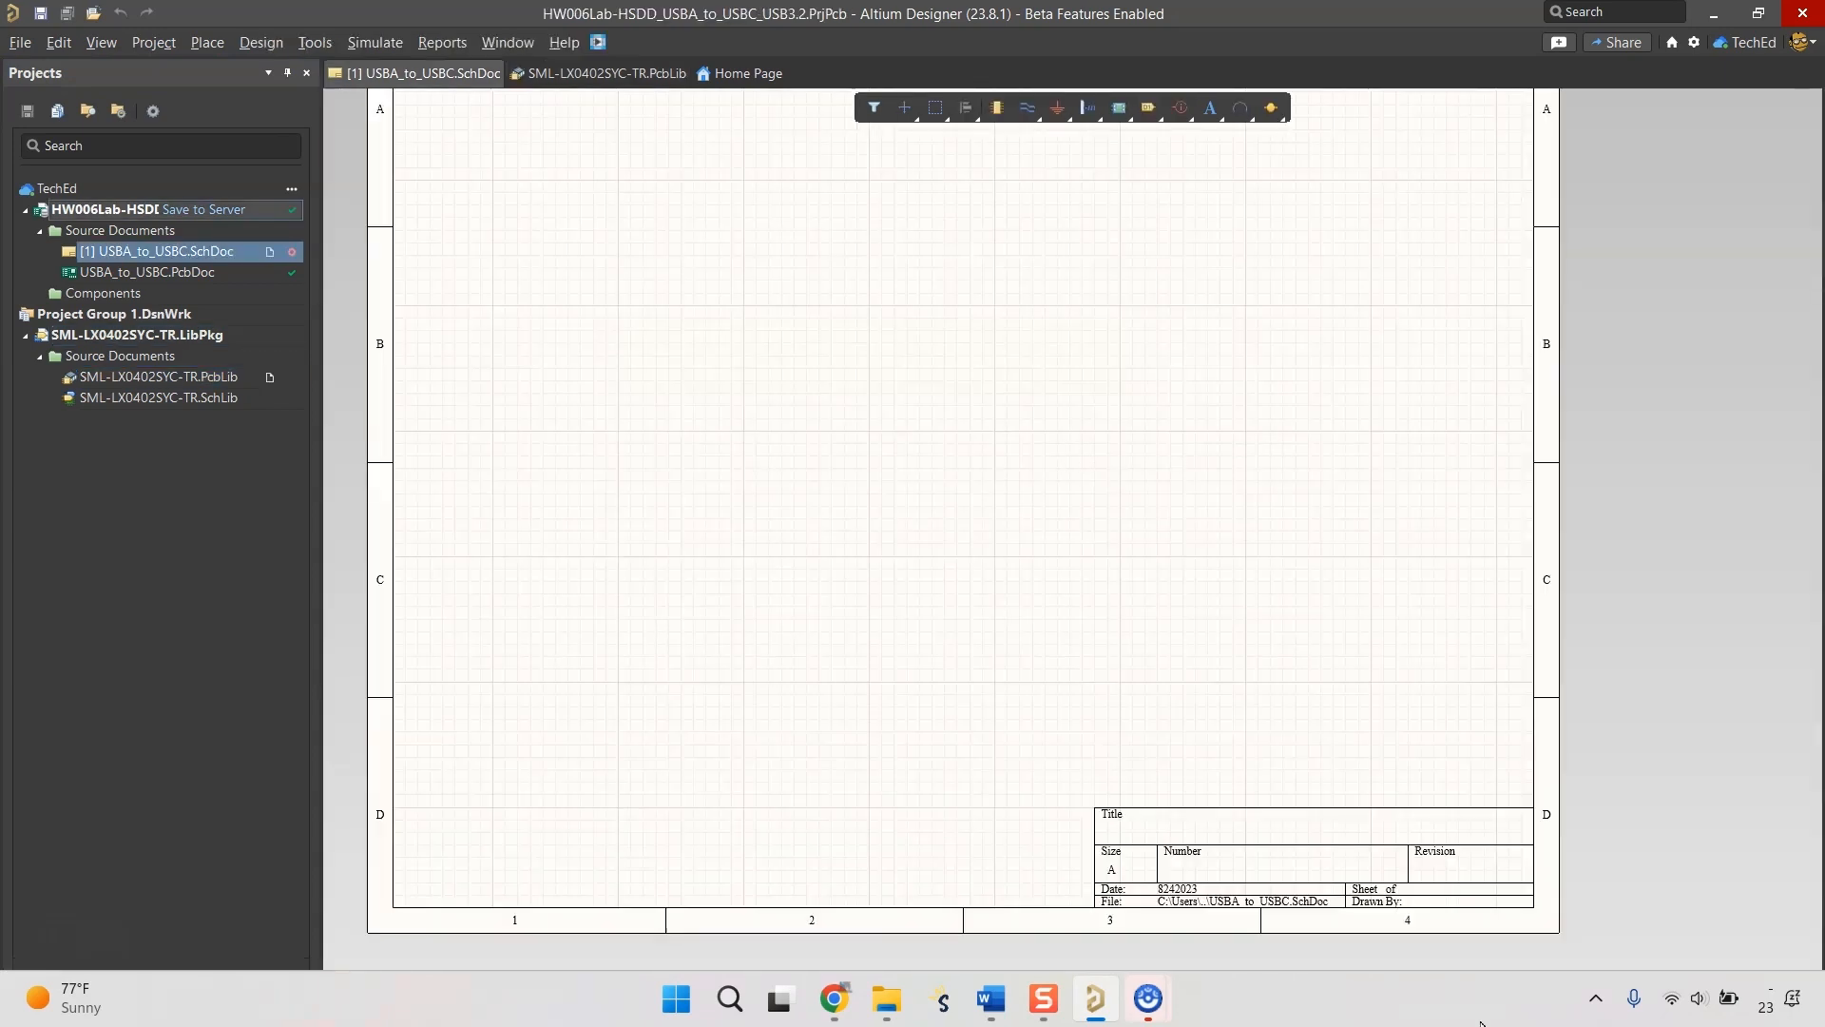
click(1796, 1012)
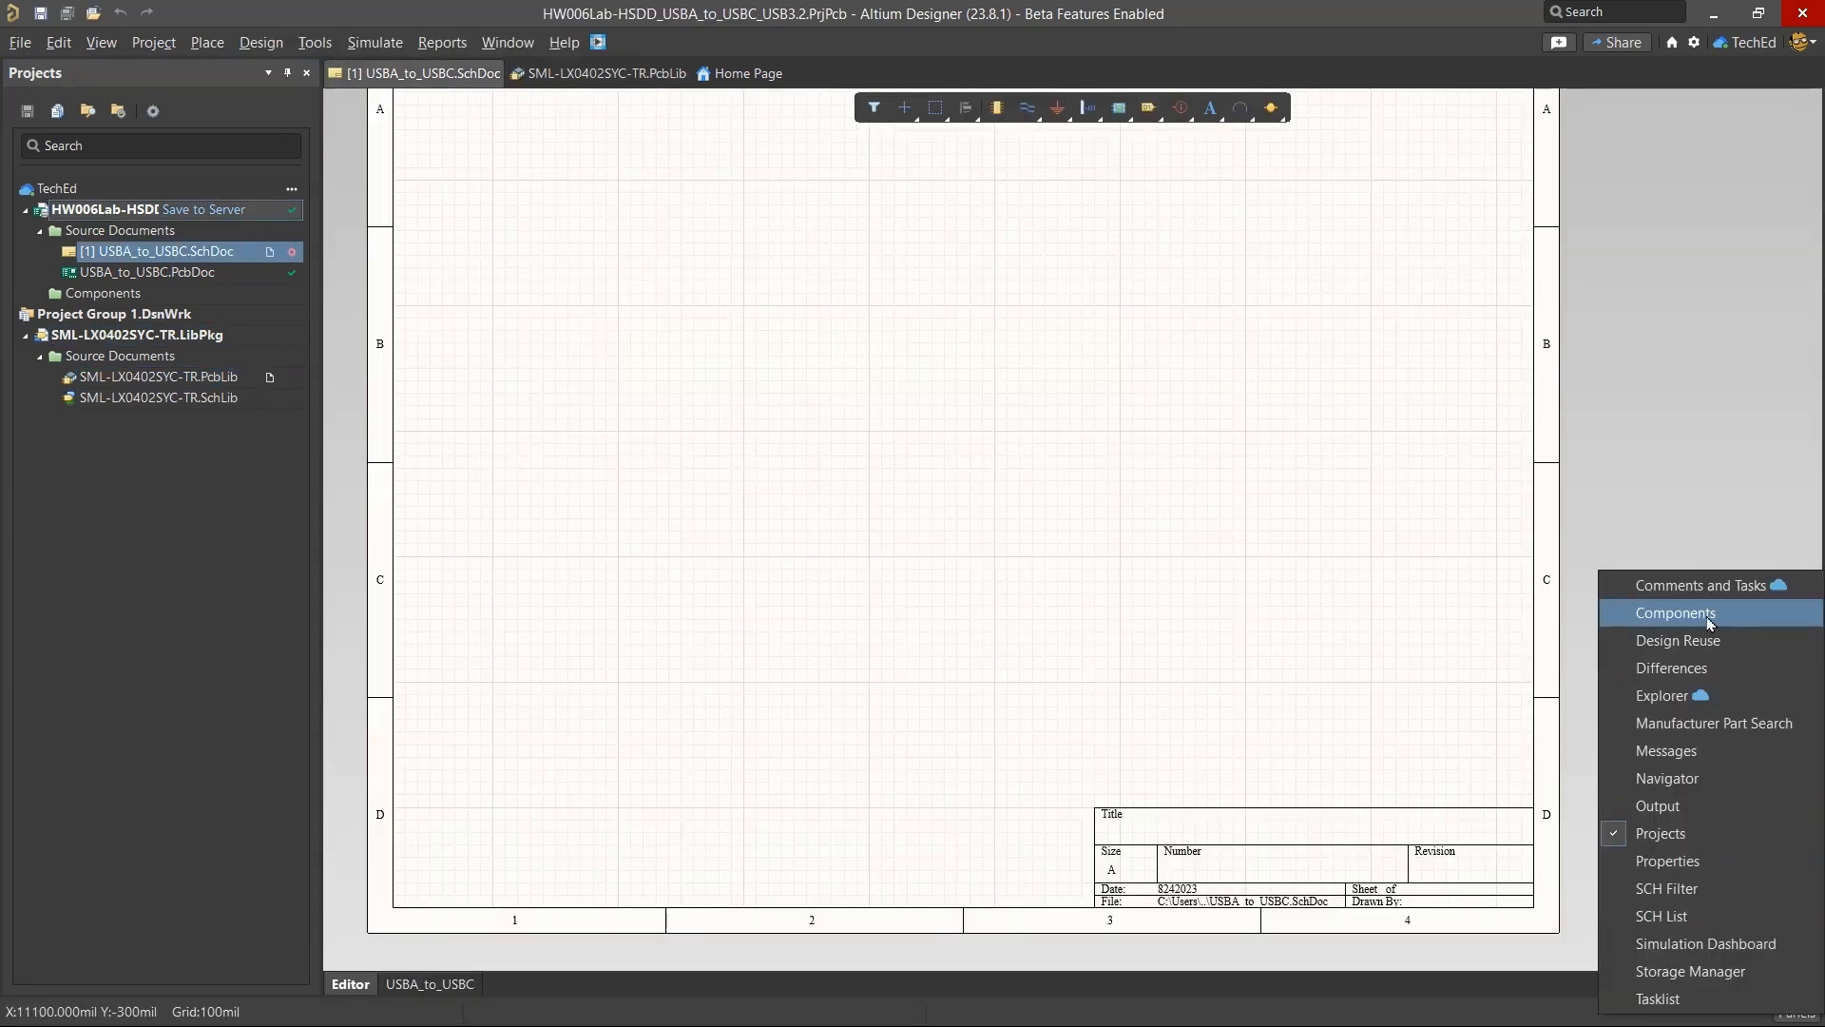
click(1708, 622)
click(1425, 113)
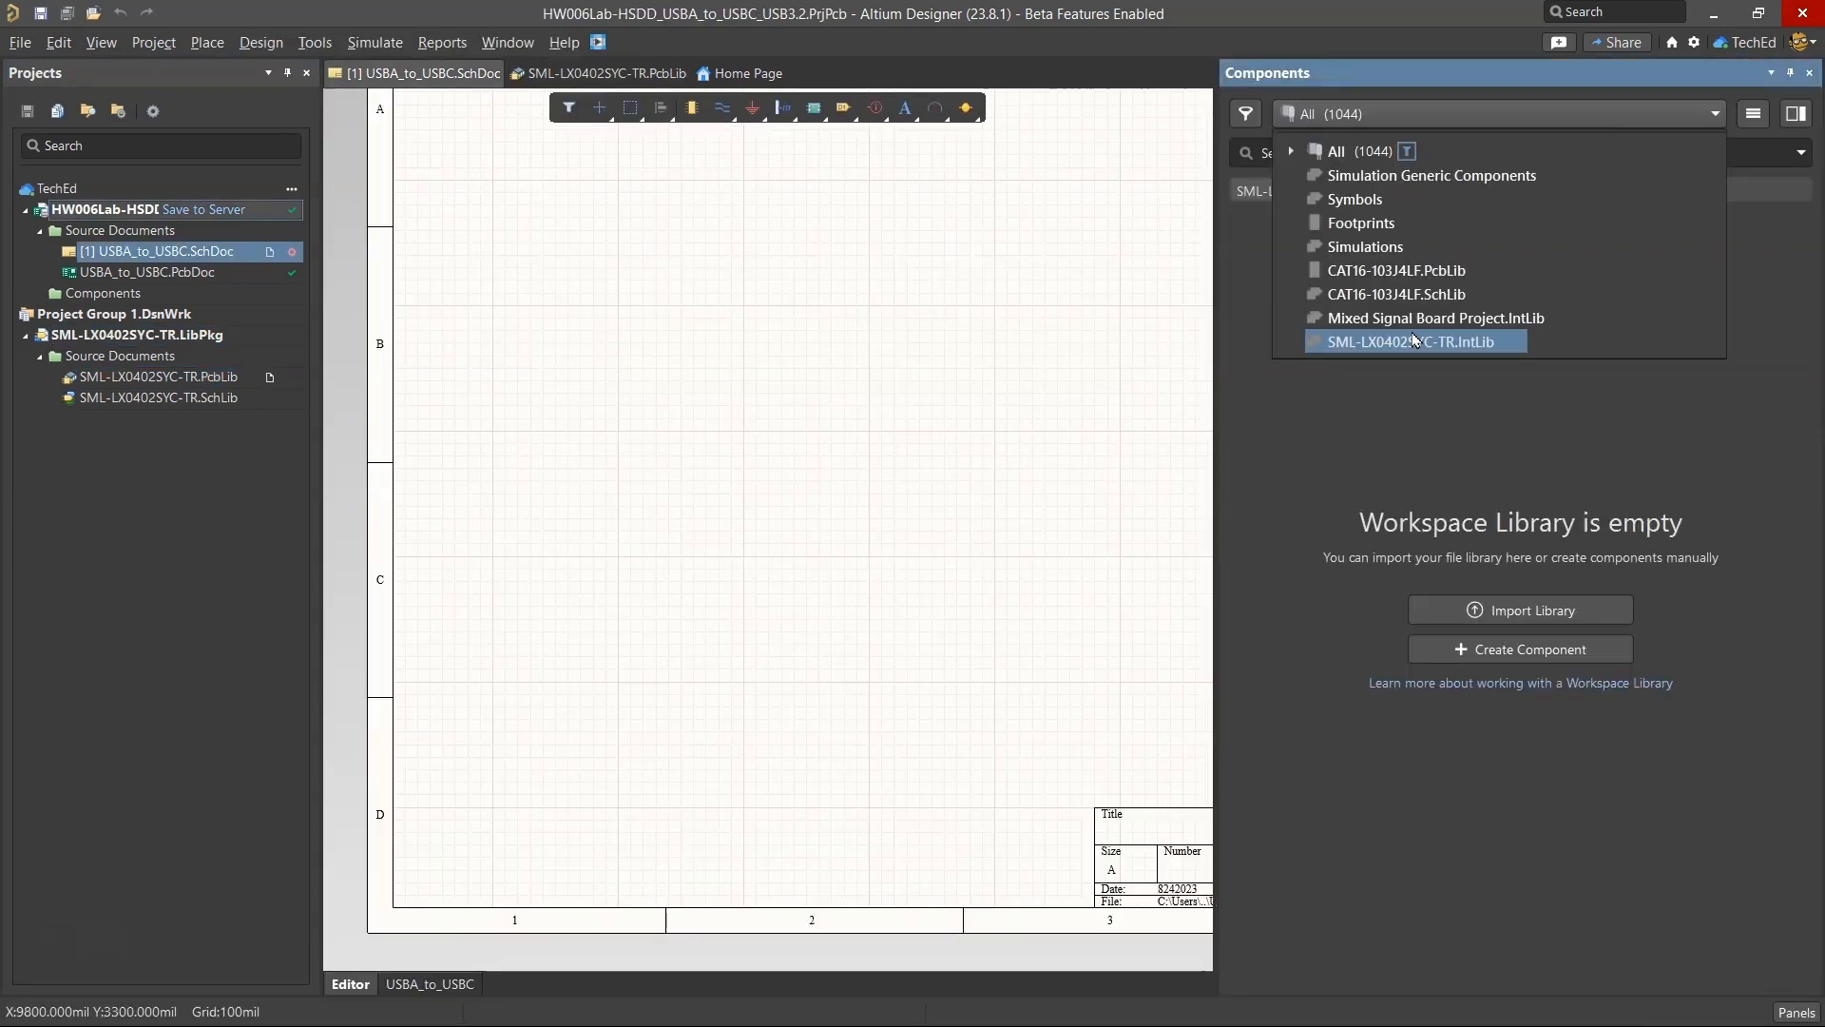
click(1413, 341)
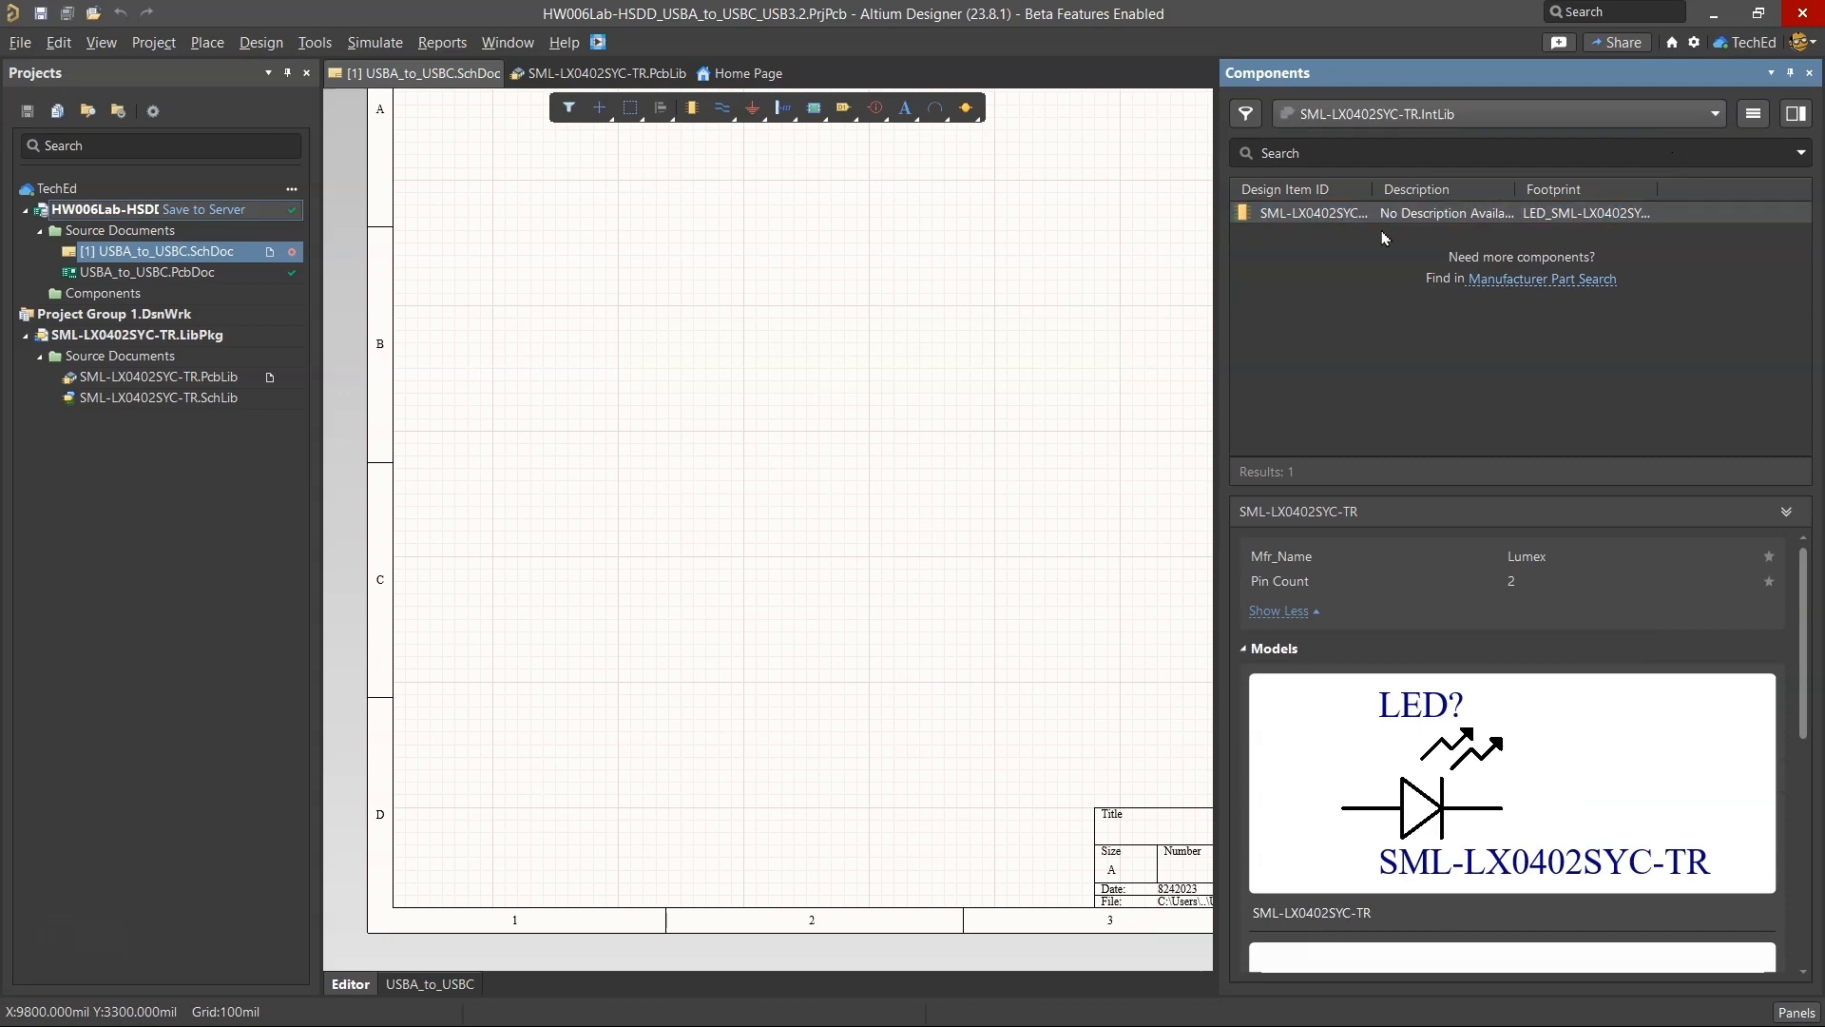
Import SML-LX0402SYC-TR.IntLib into the workspace using the Library Importer's default settings.
right_click(1332, 215)
click(1271, 233)
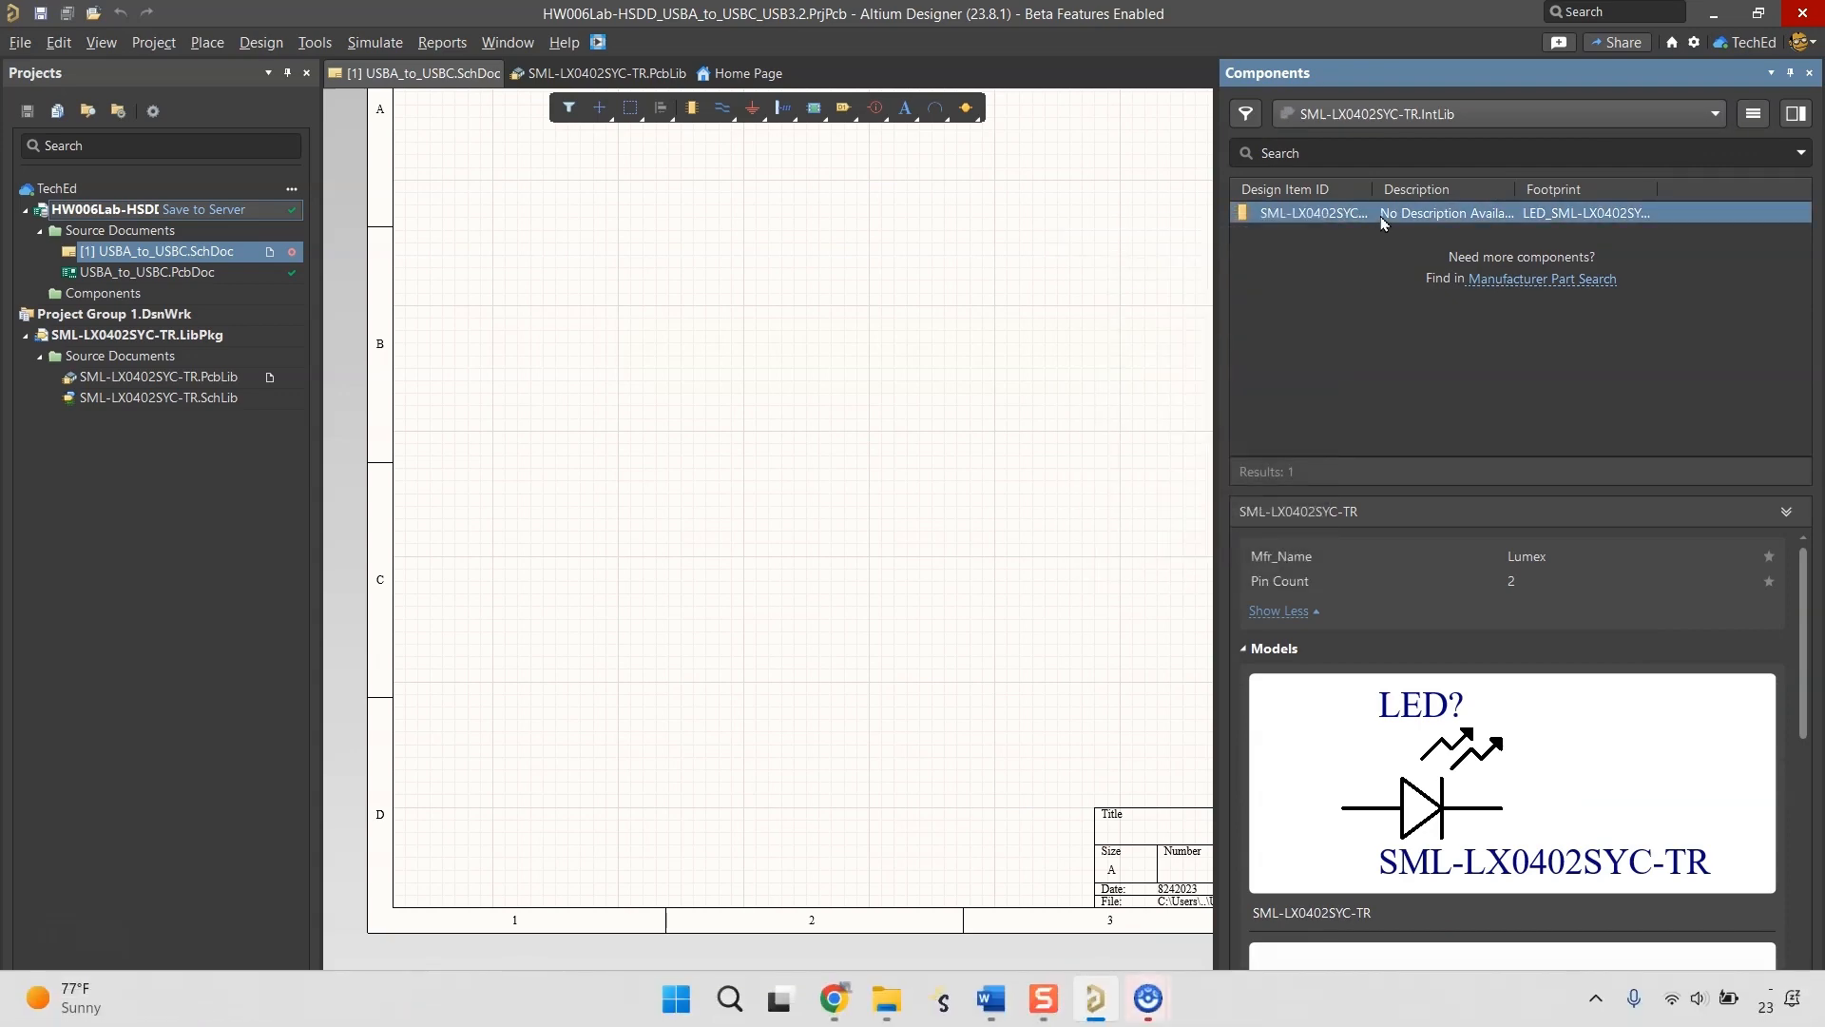
click(1753, 113)
click(1616, 144)
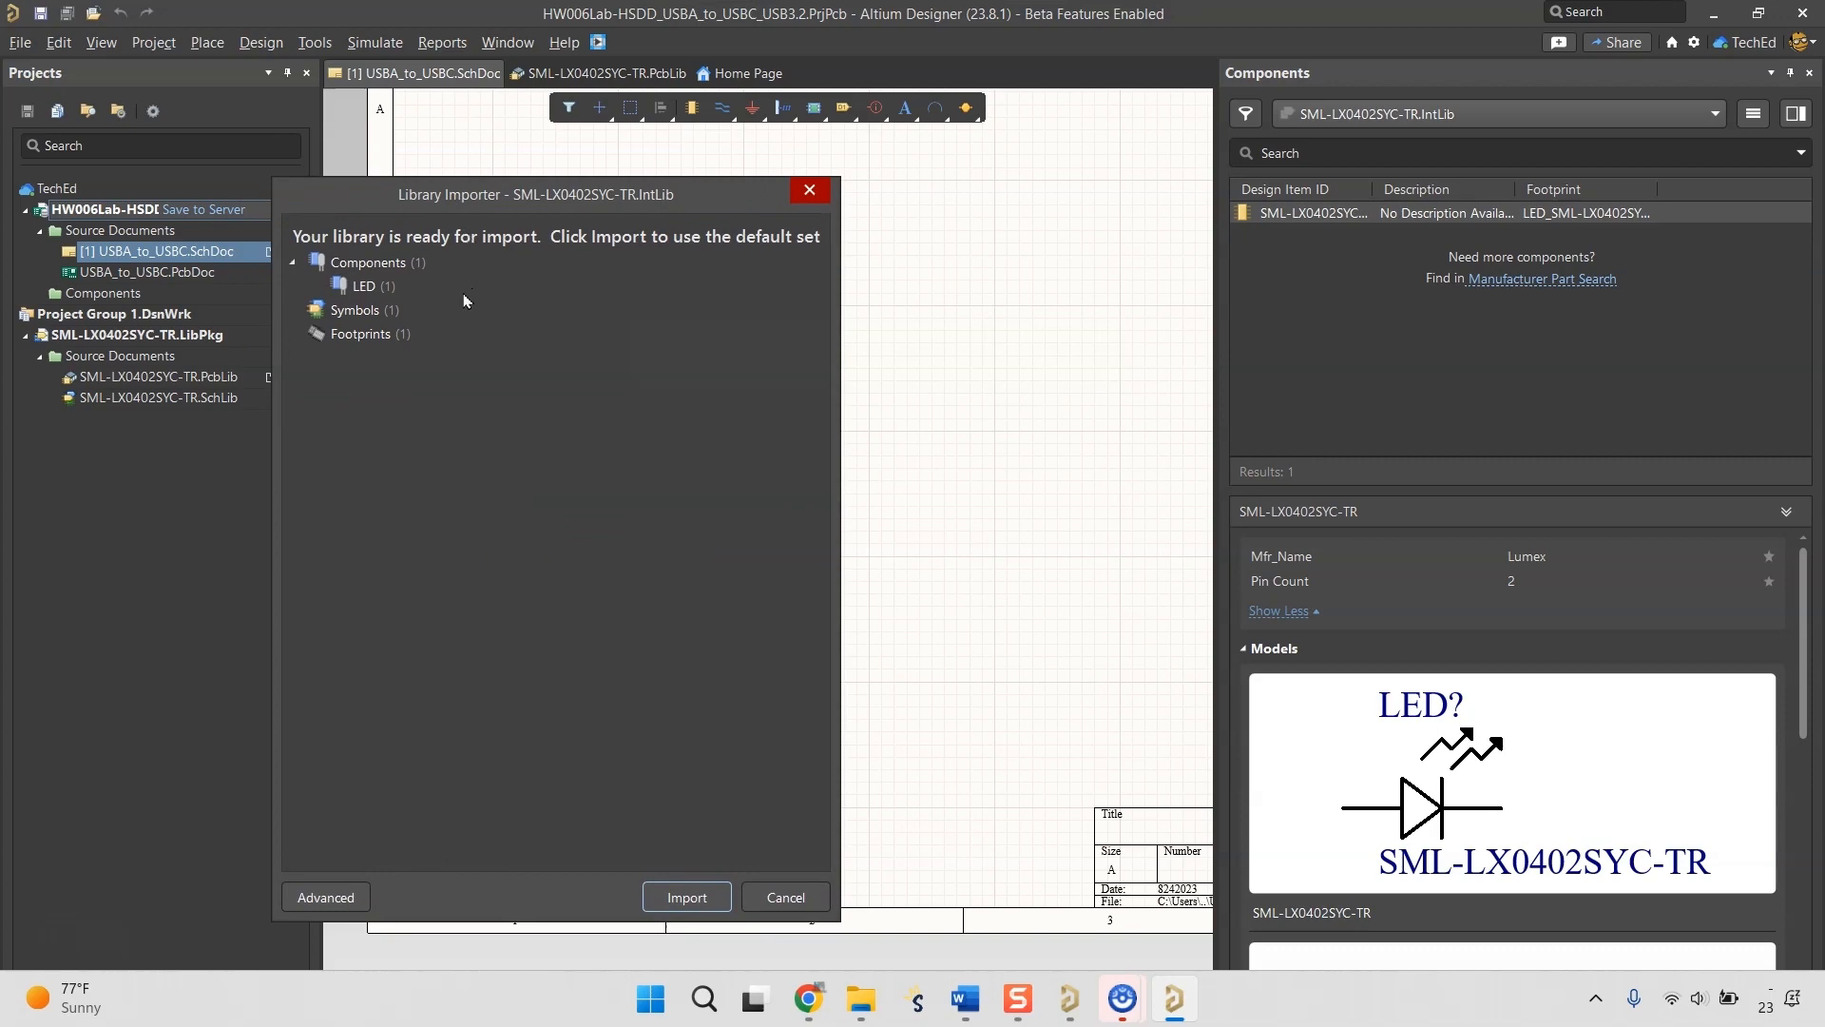
click(669, 893)
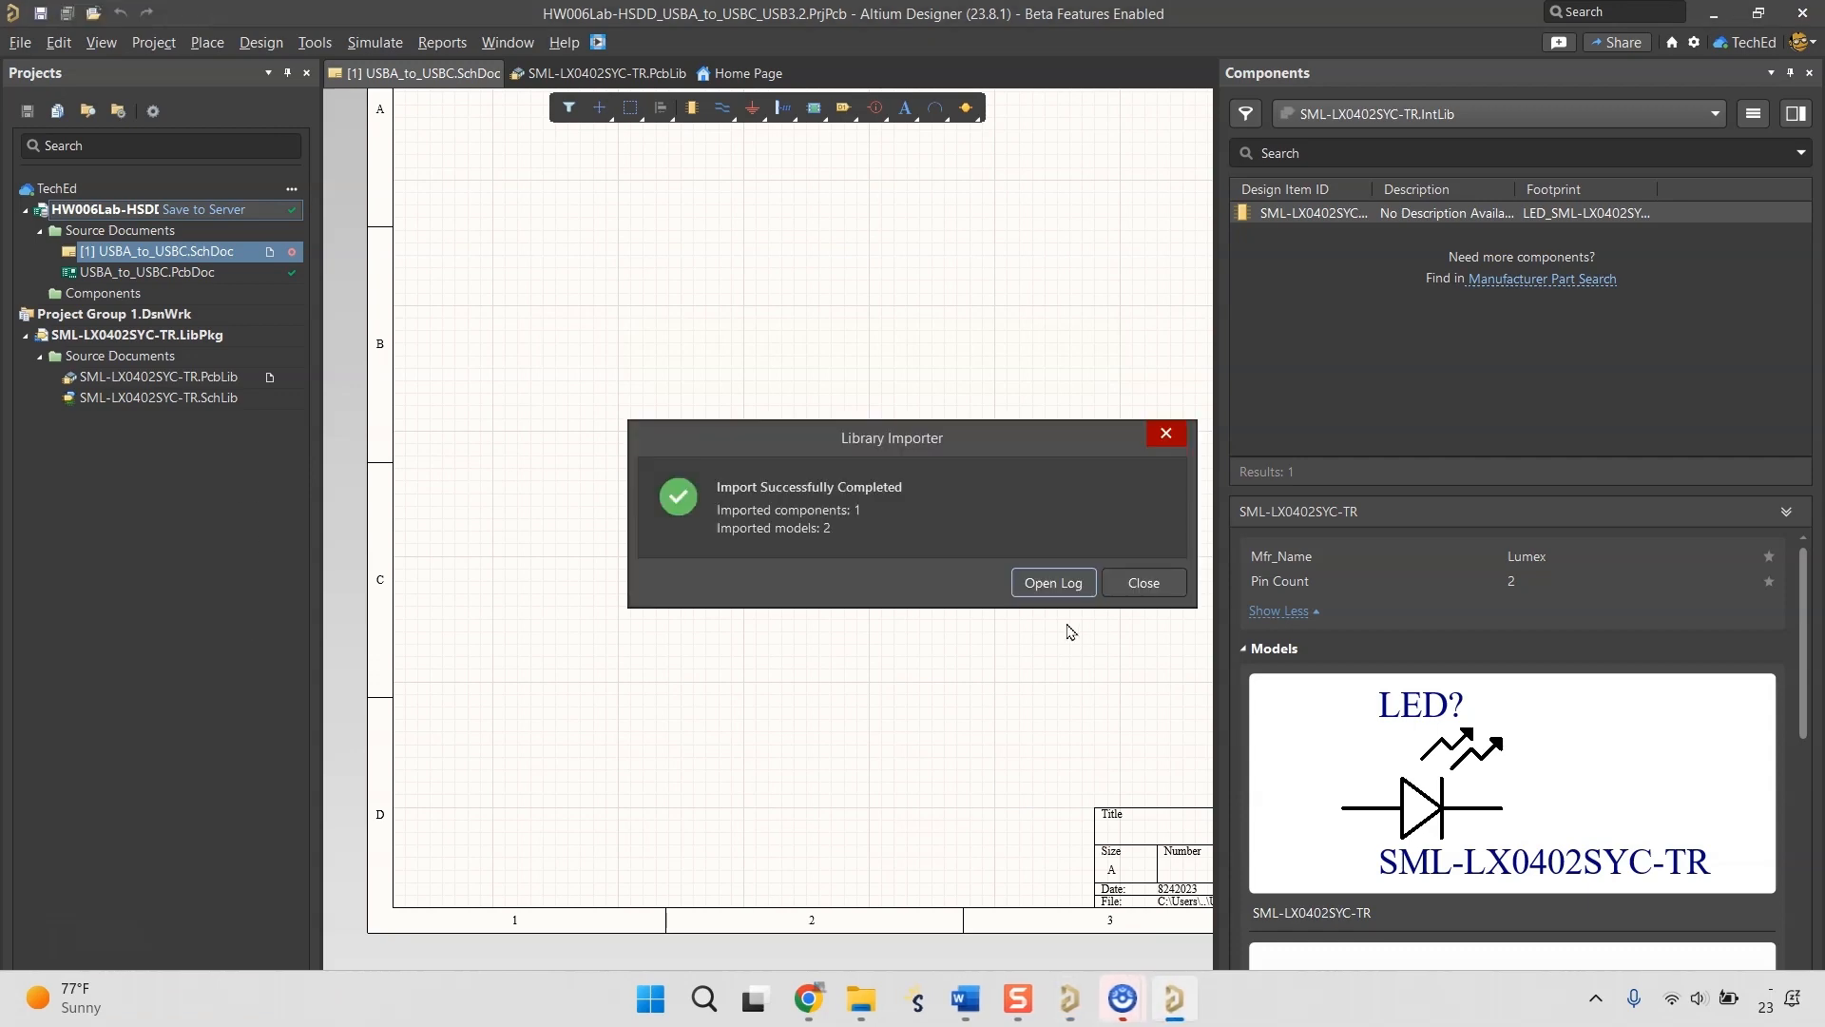
click(1144, 583)
scroll(1433, 724, down, 4)
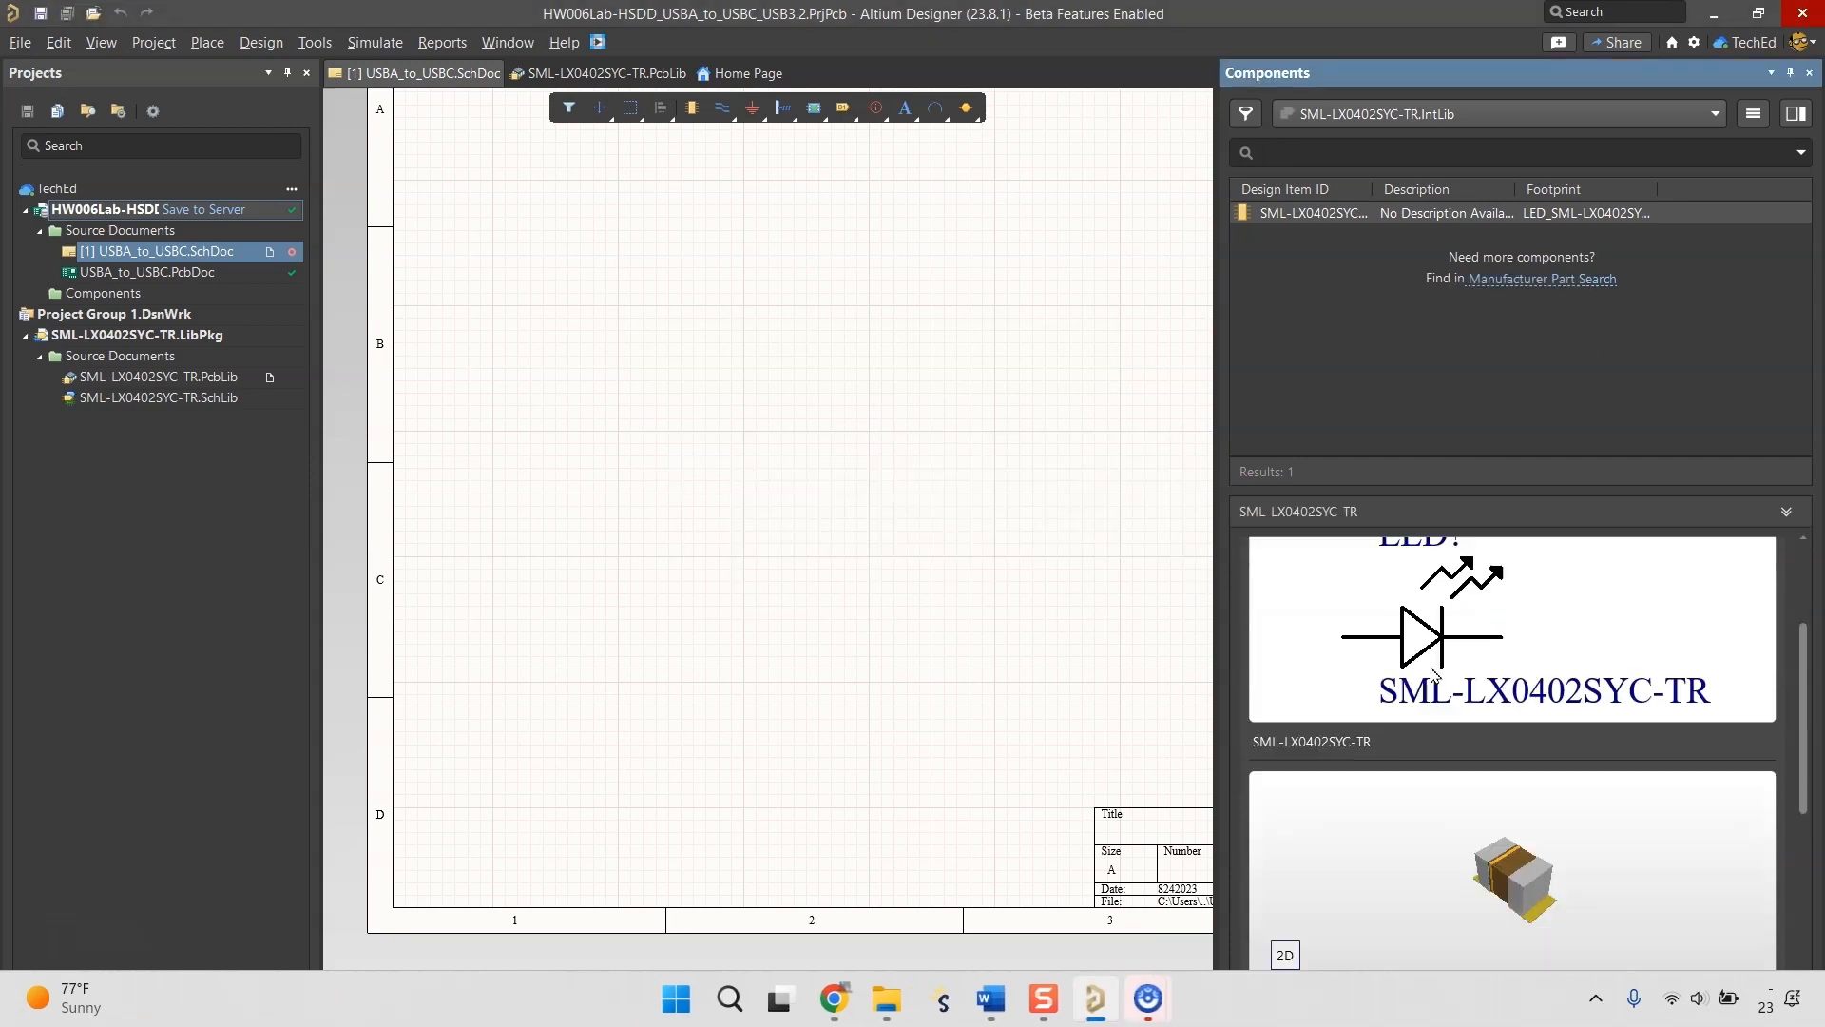
Open the SML-LX0402SYC-TR component from the full components list for editing and name it LED YELLOW CLEAR SMD.
click(1500, 118)
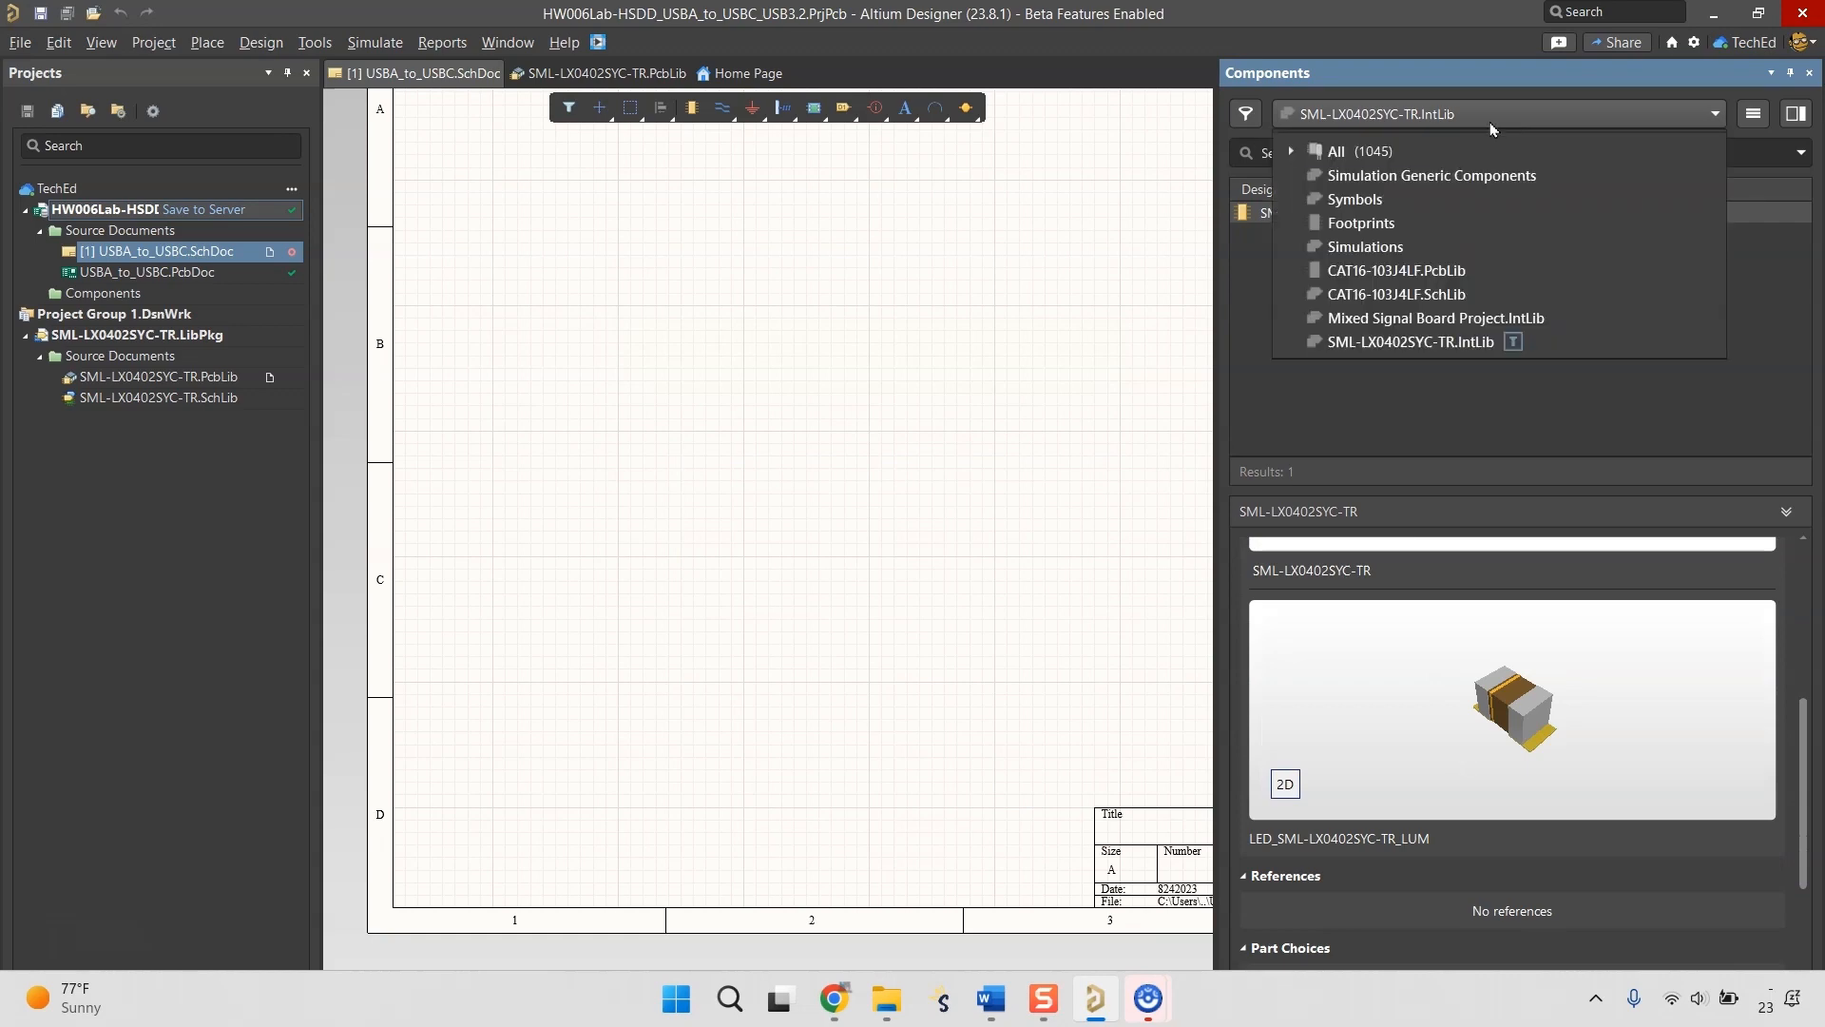
click(1365, 150)
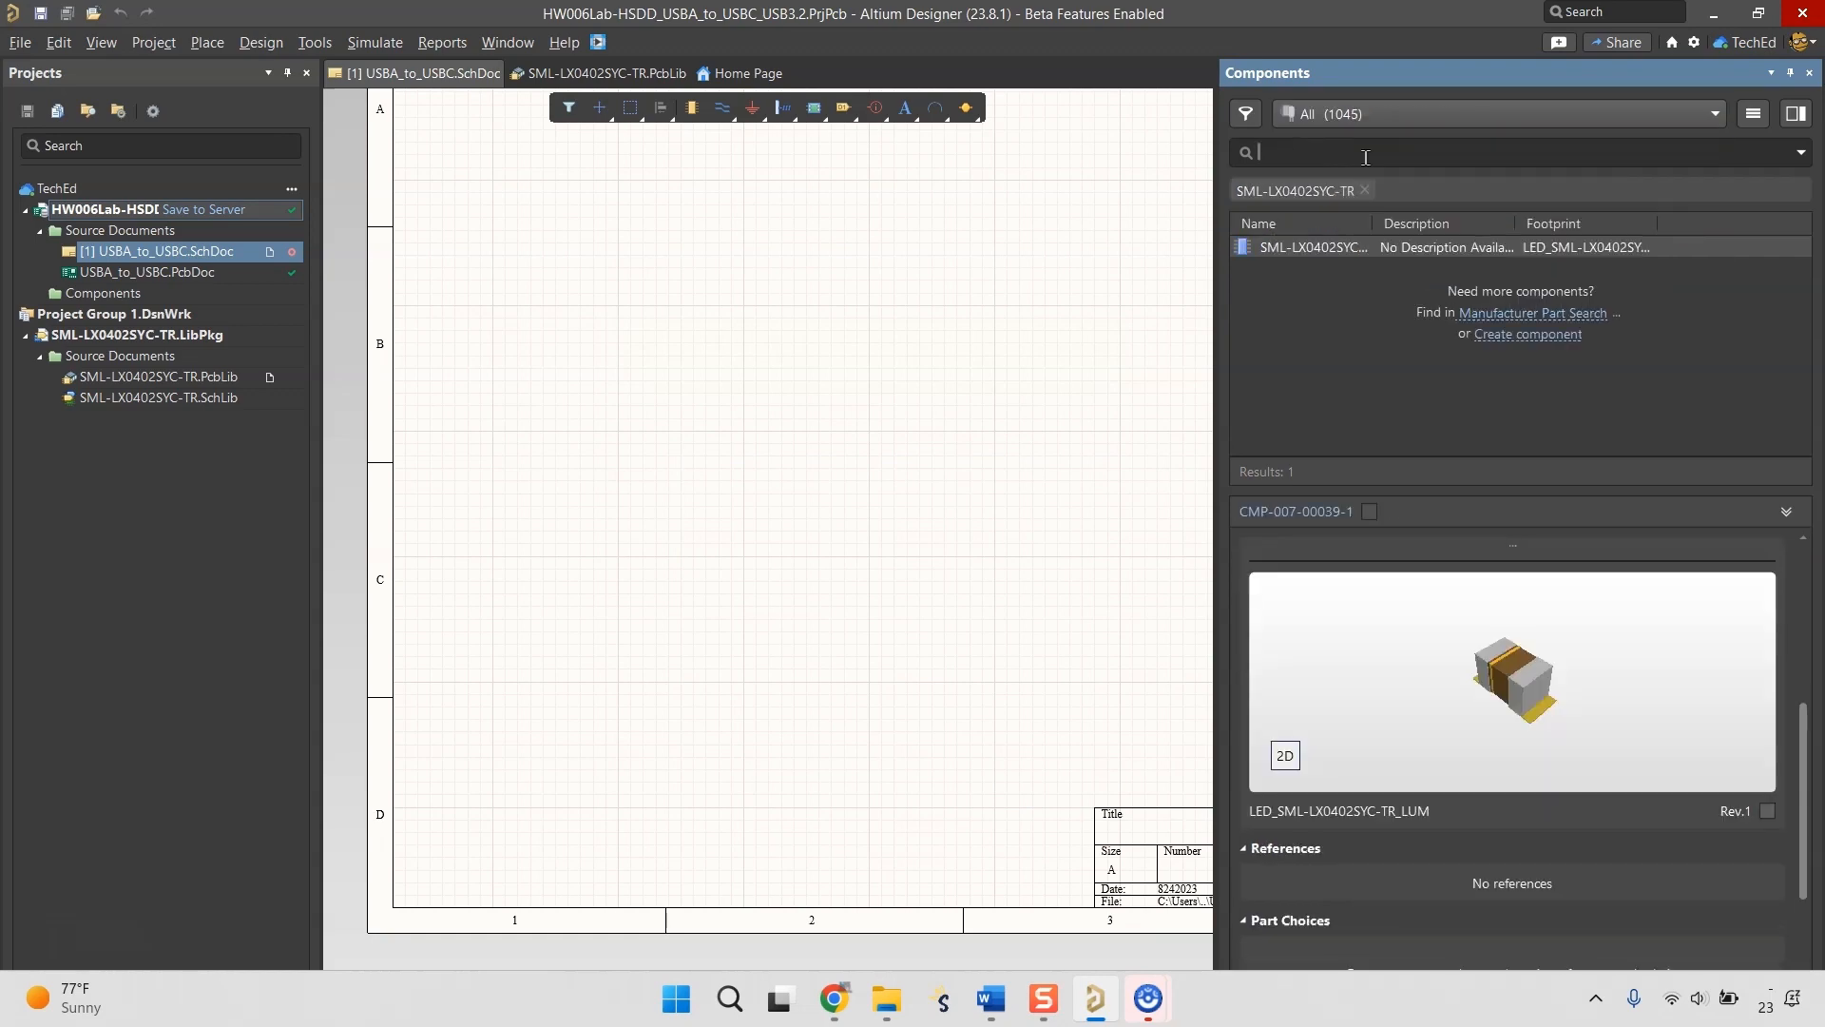
right_click(1325, 249)
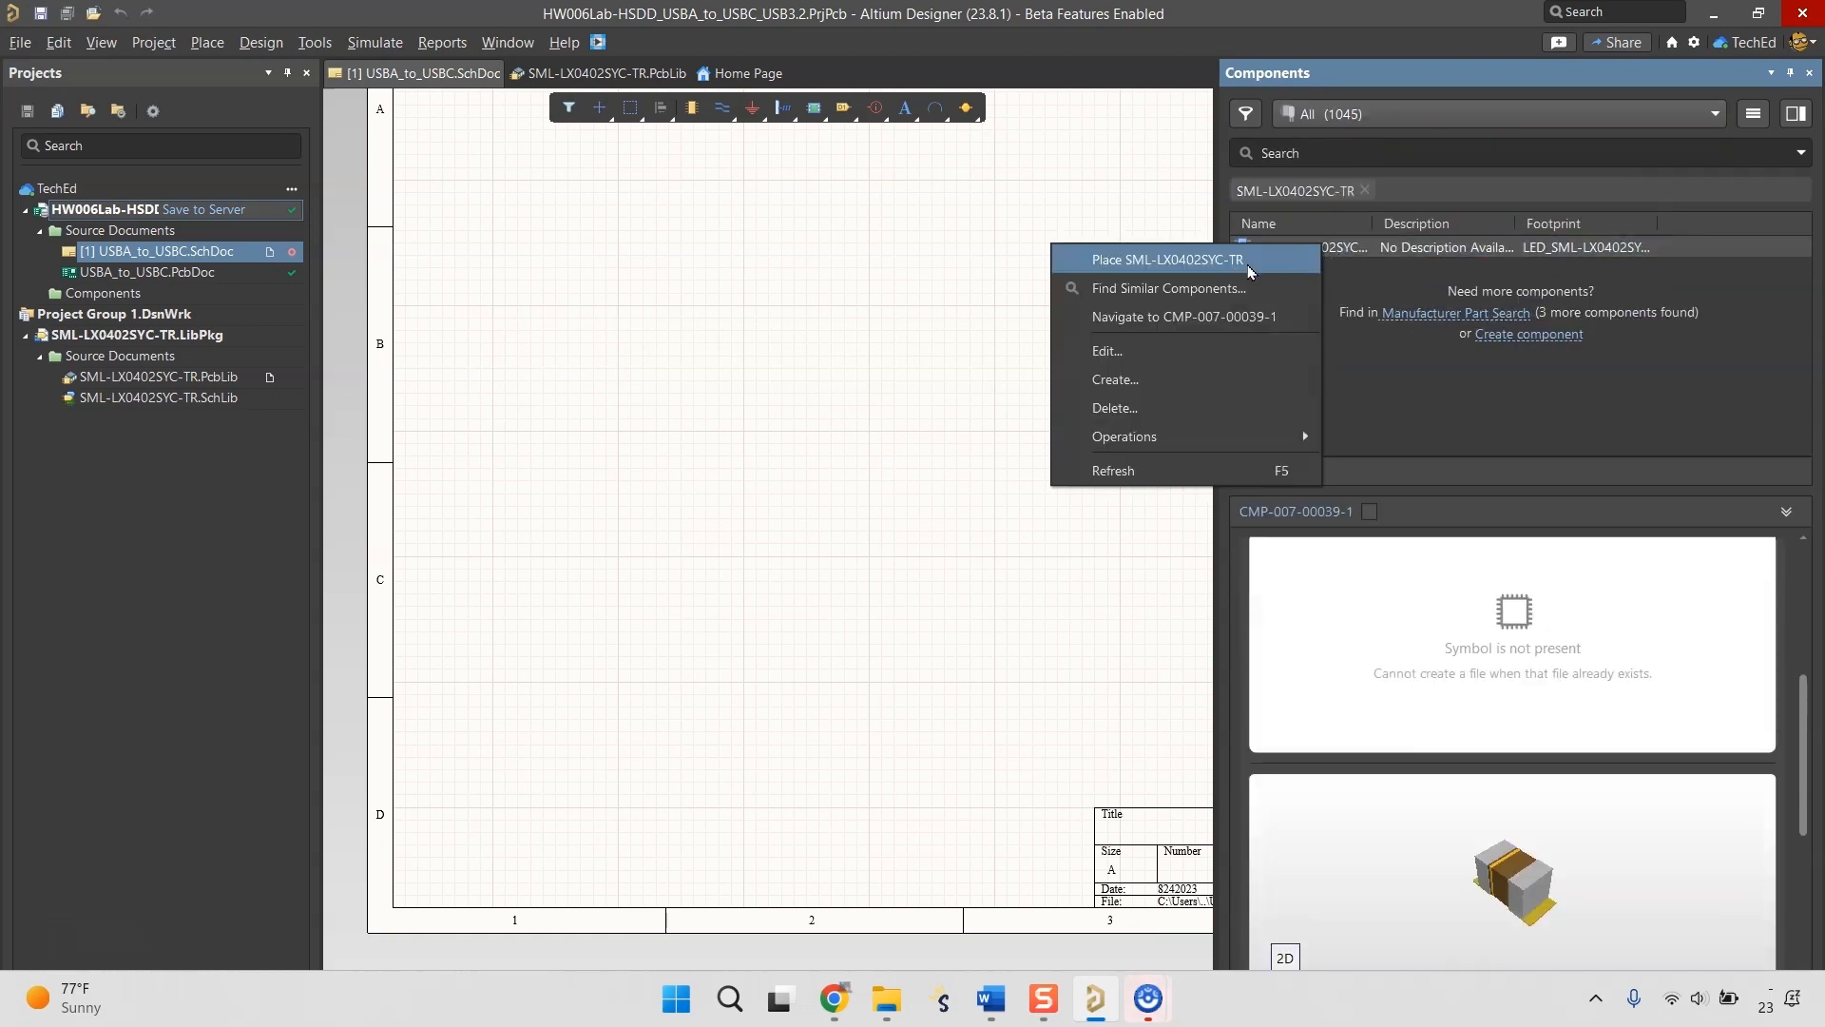
click(1245, 351)
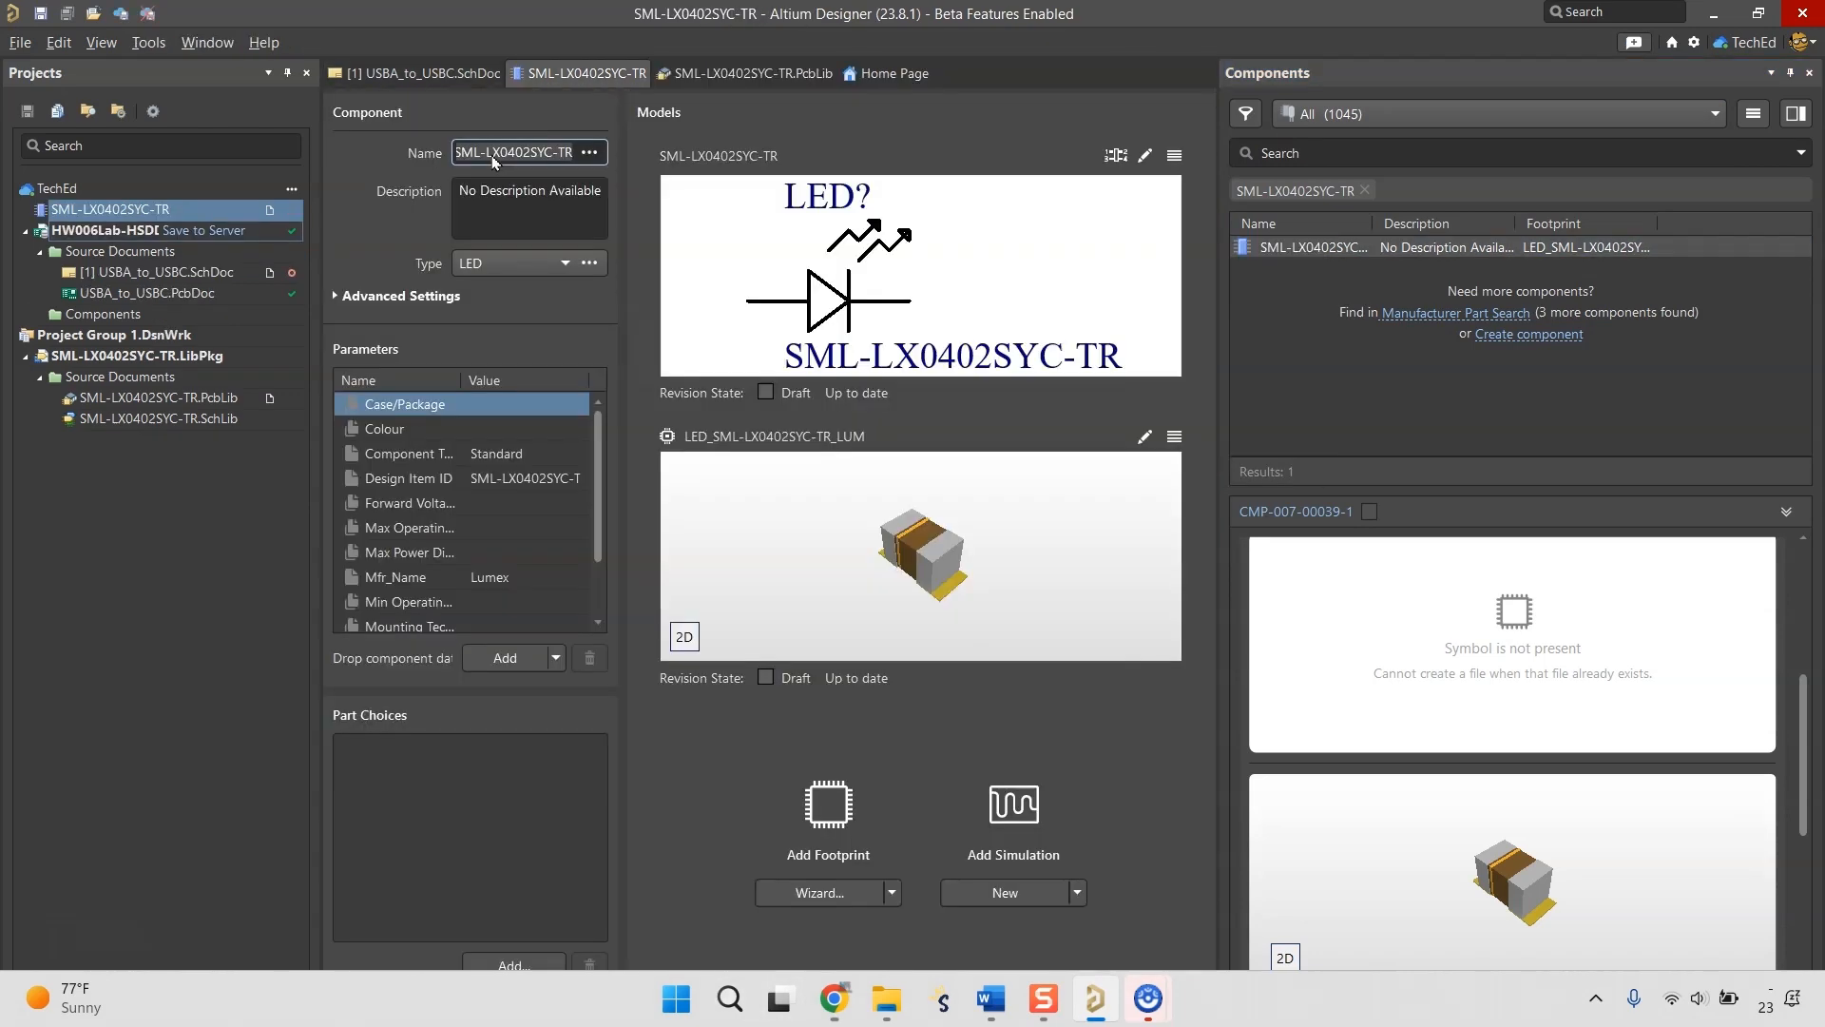
key(ctrl+v)
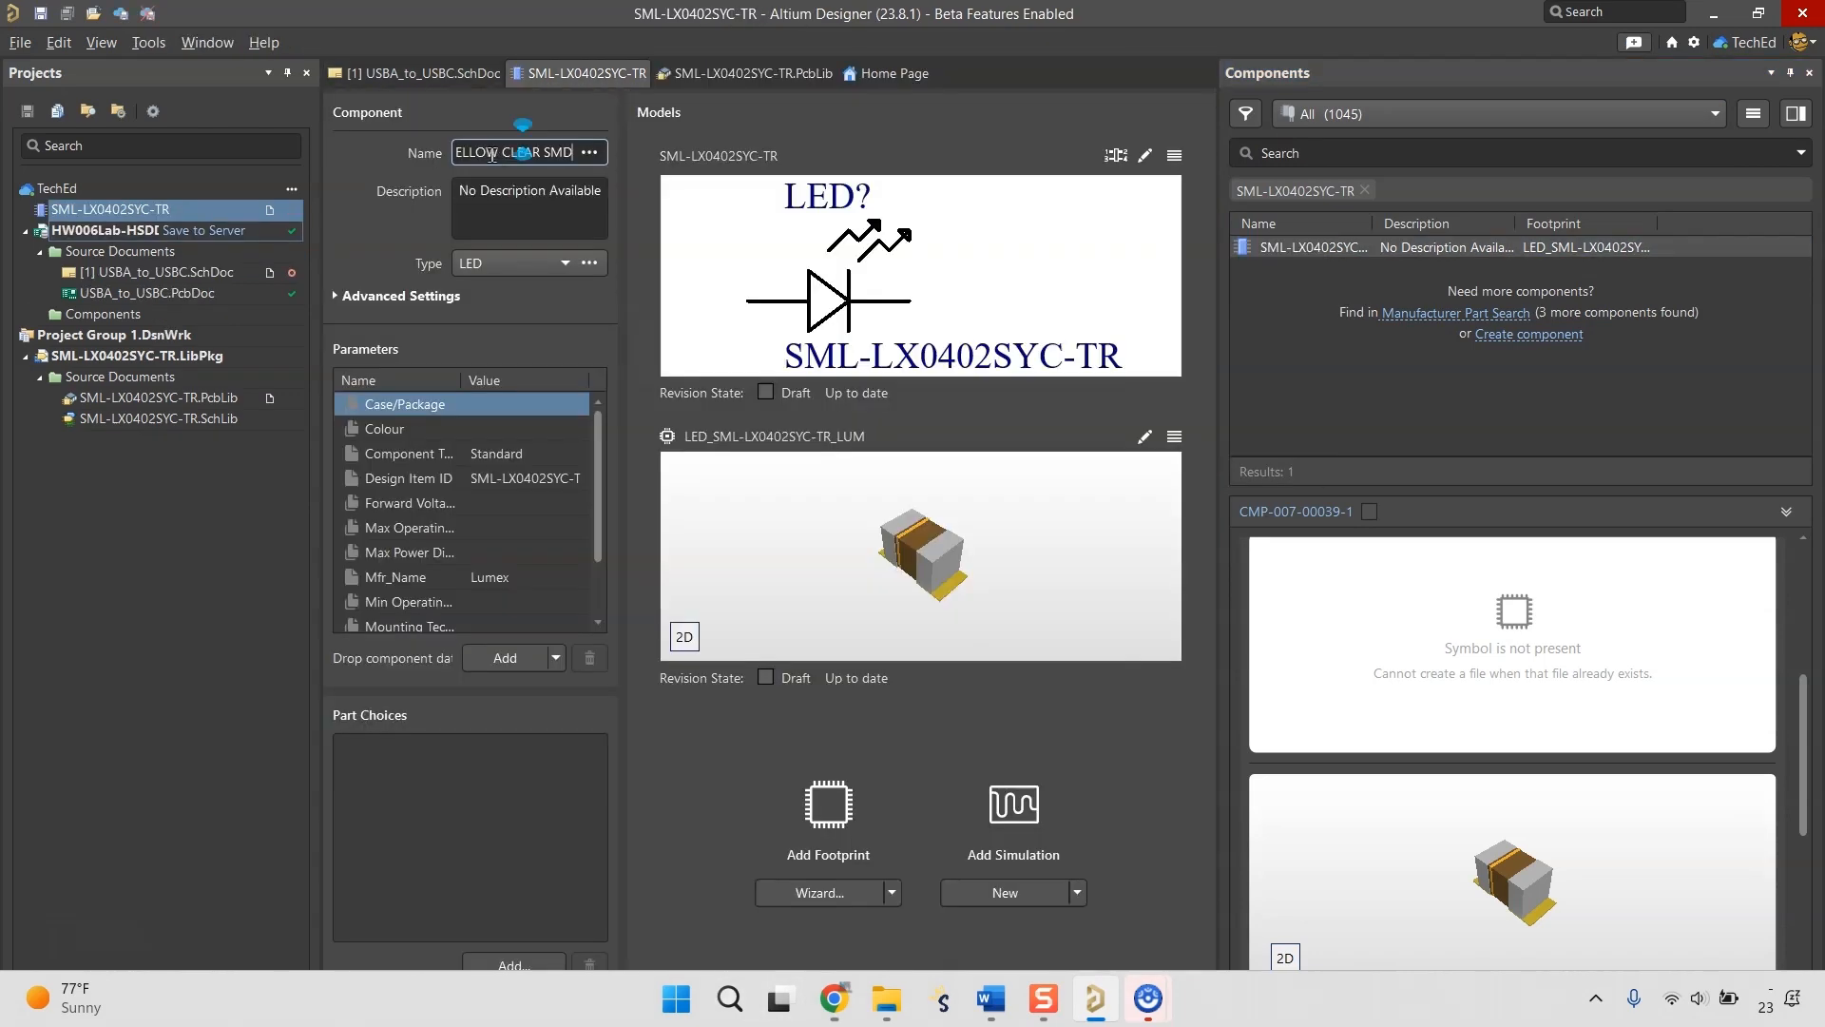
key(Tab)
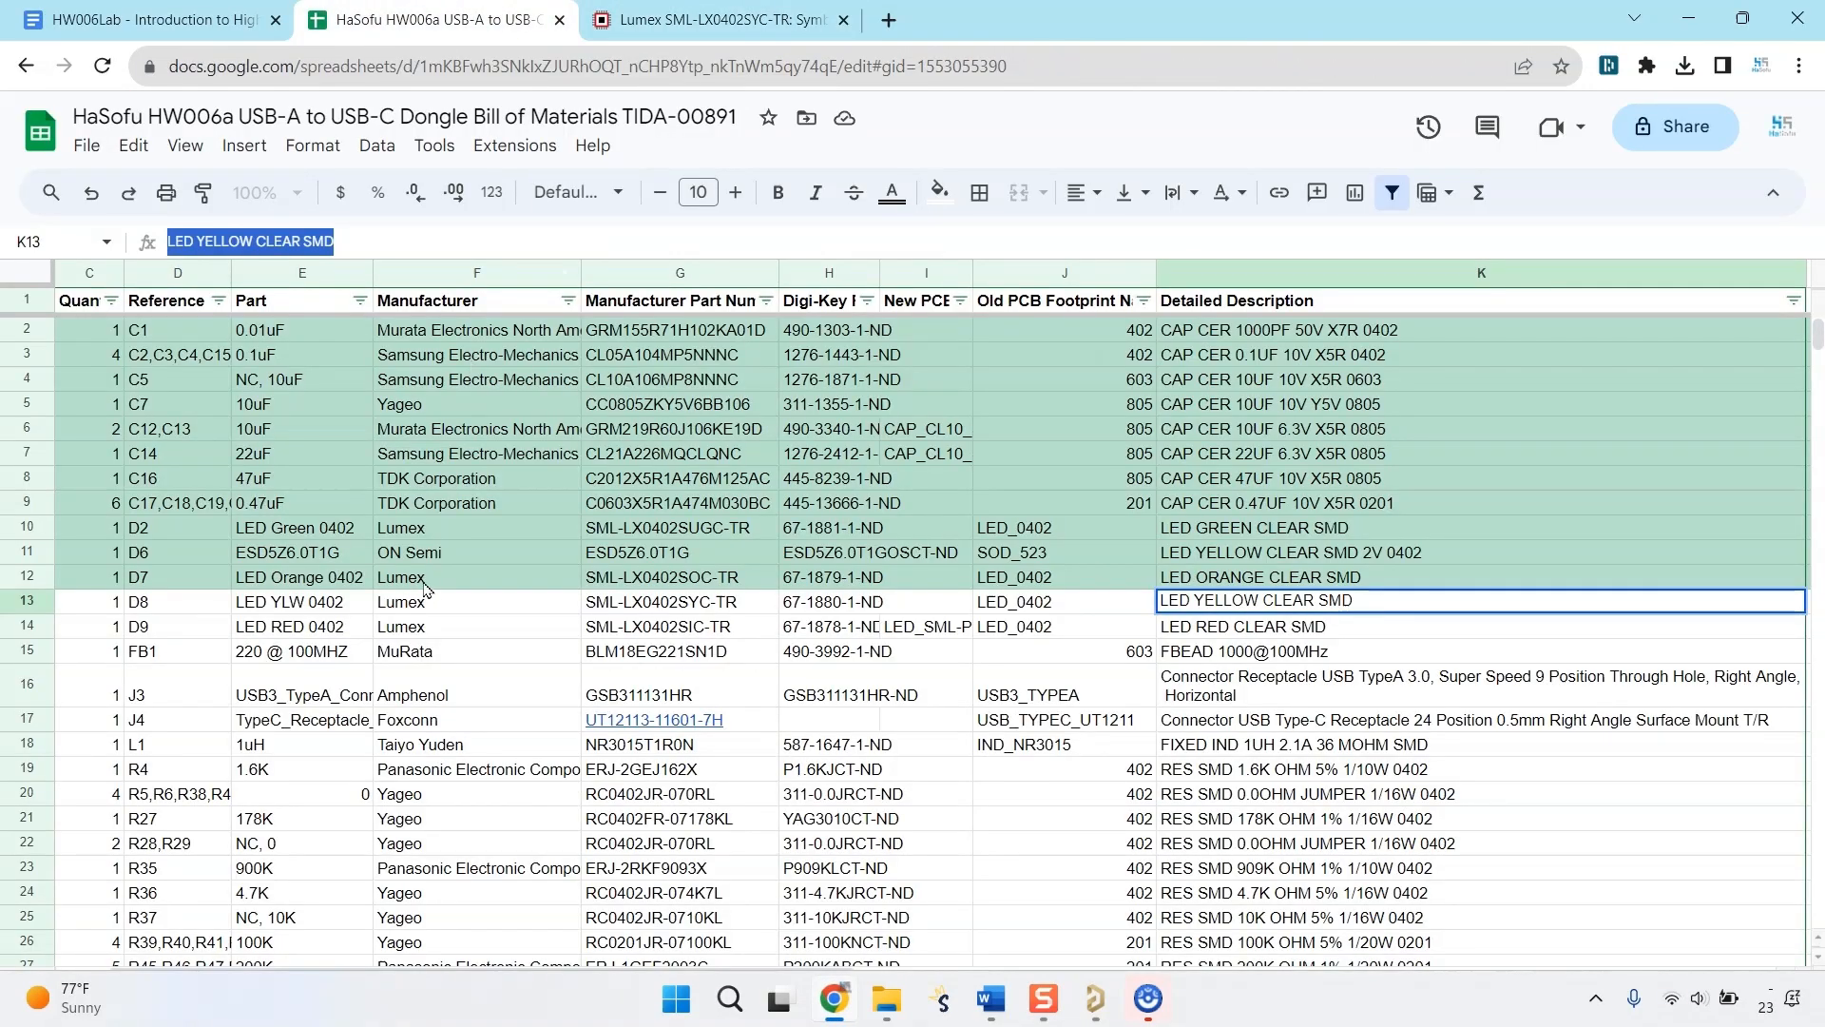
Copy the manufacturer part number SML-LX0402SYC-TR from the D8 row of the bill of materials spreadsheet in the browser.
click(539, 601)
click(828, 605)
drag(271, 242, 164, 241)
click(652, 605)
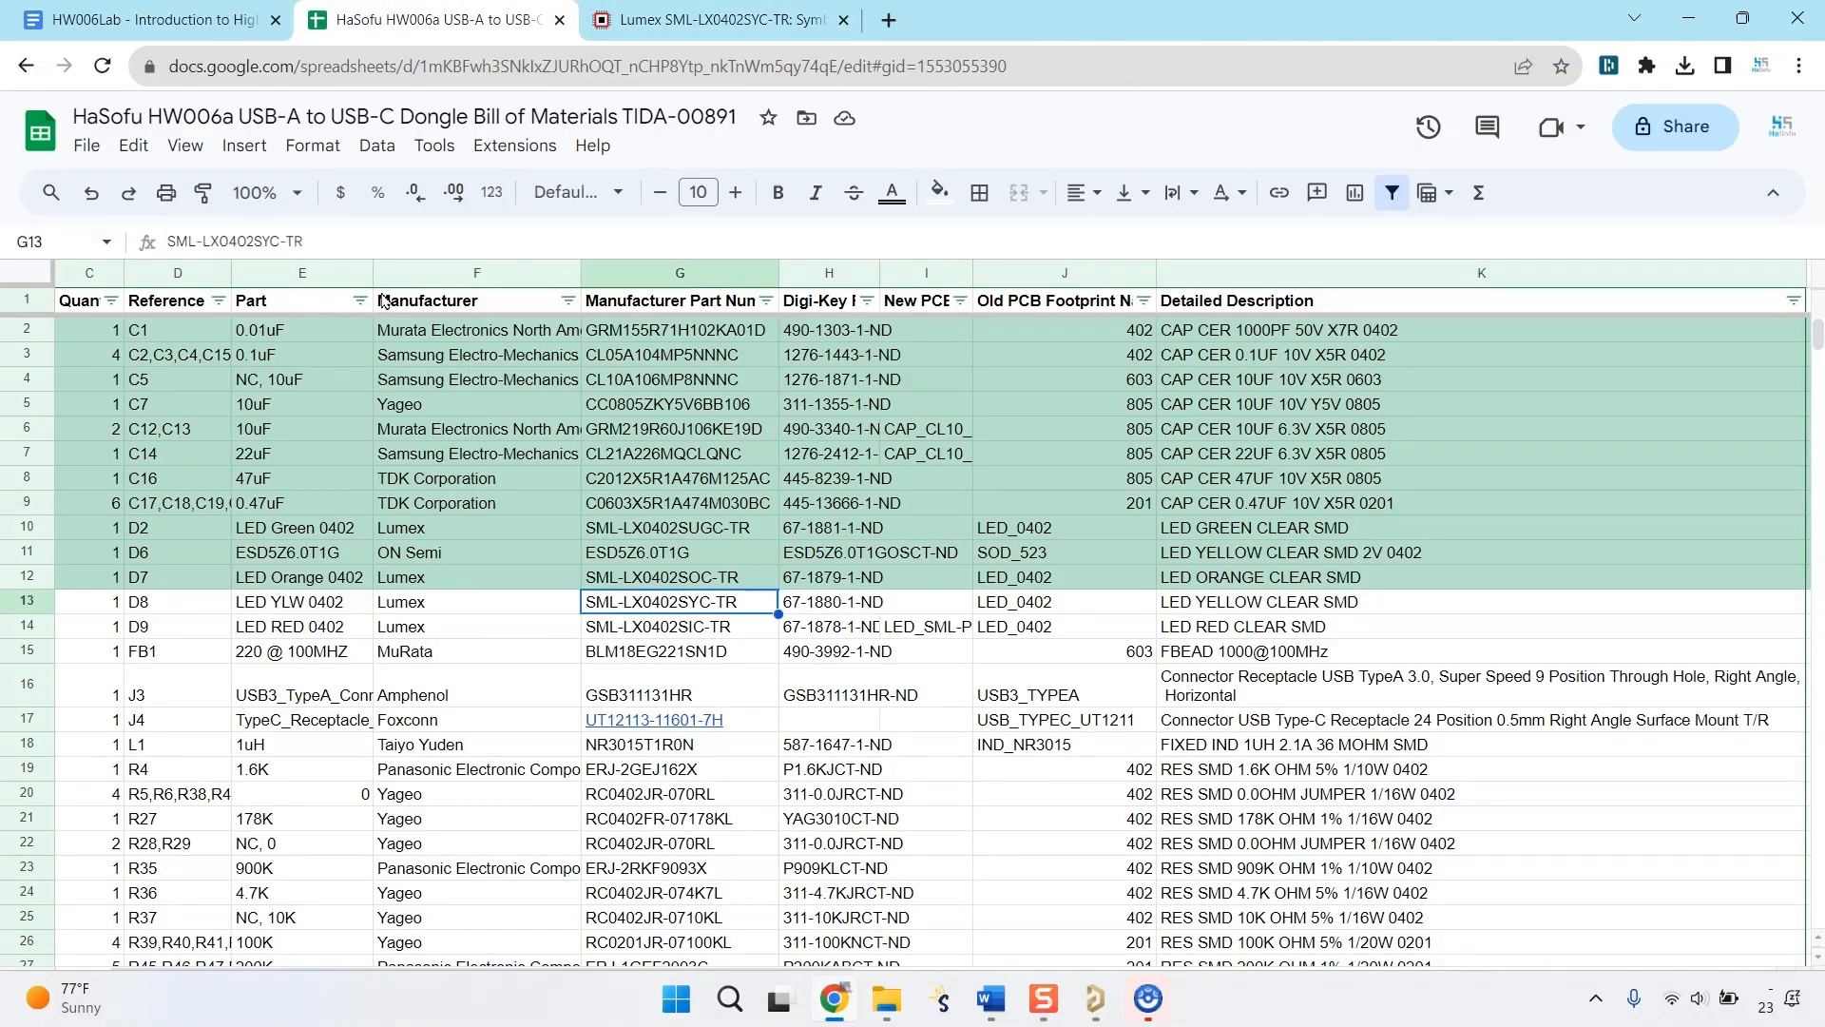
drag(319, 241, 165, 241)
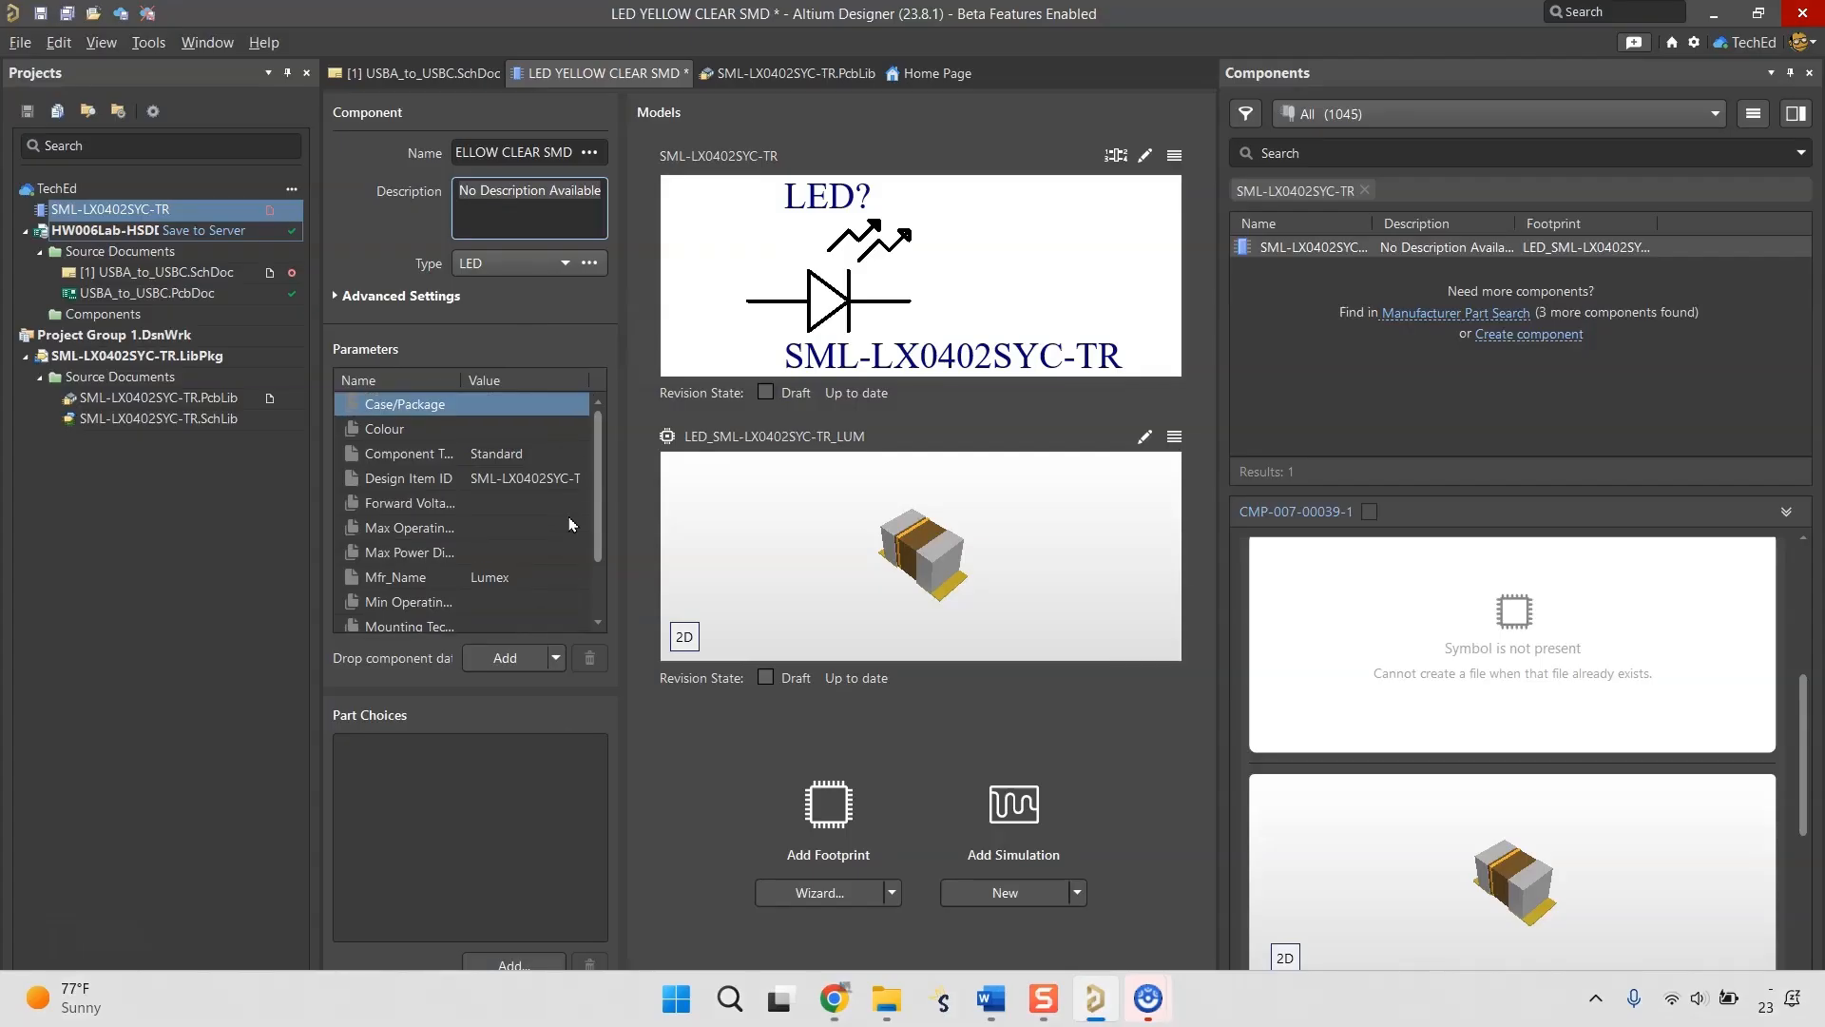
Open the choices for adding component data, switch to the browser, and search Octopart for SML-LX0402SYC-TR.
scroll(570, 524, down, 1)
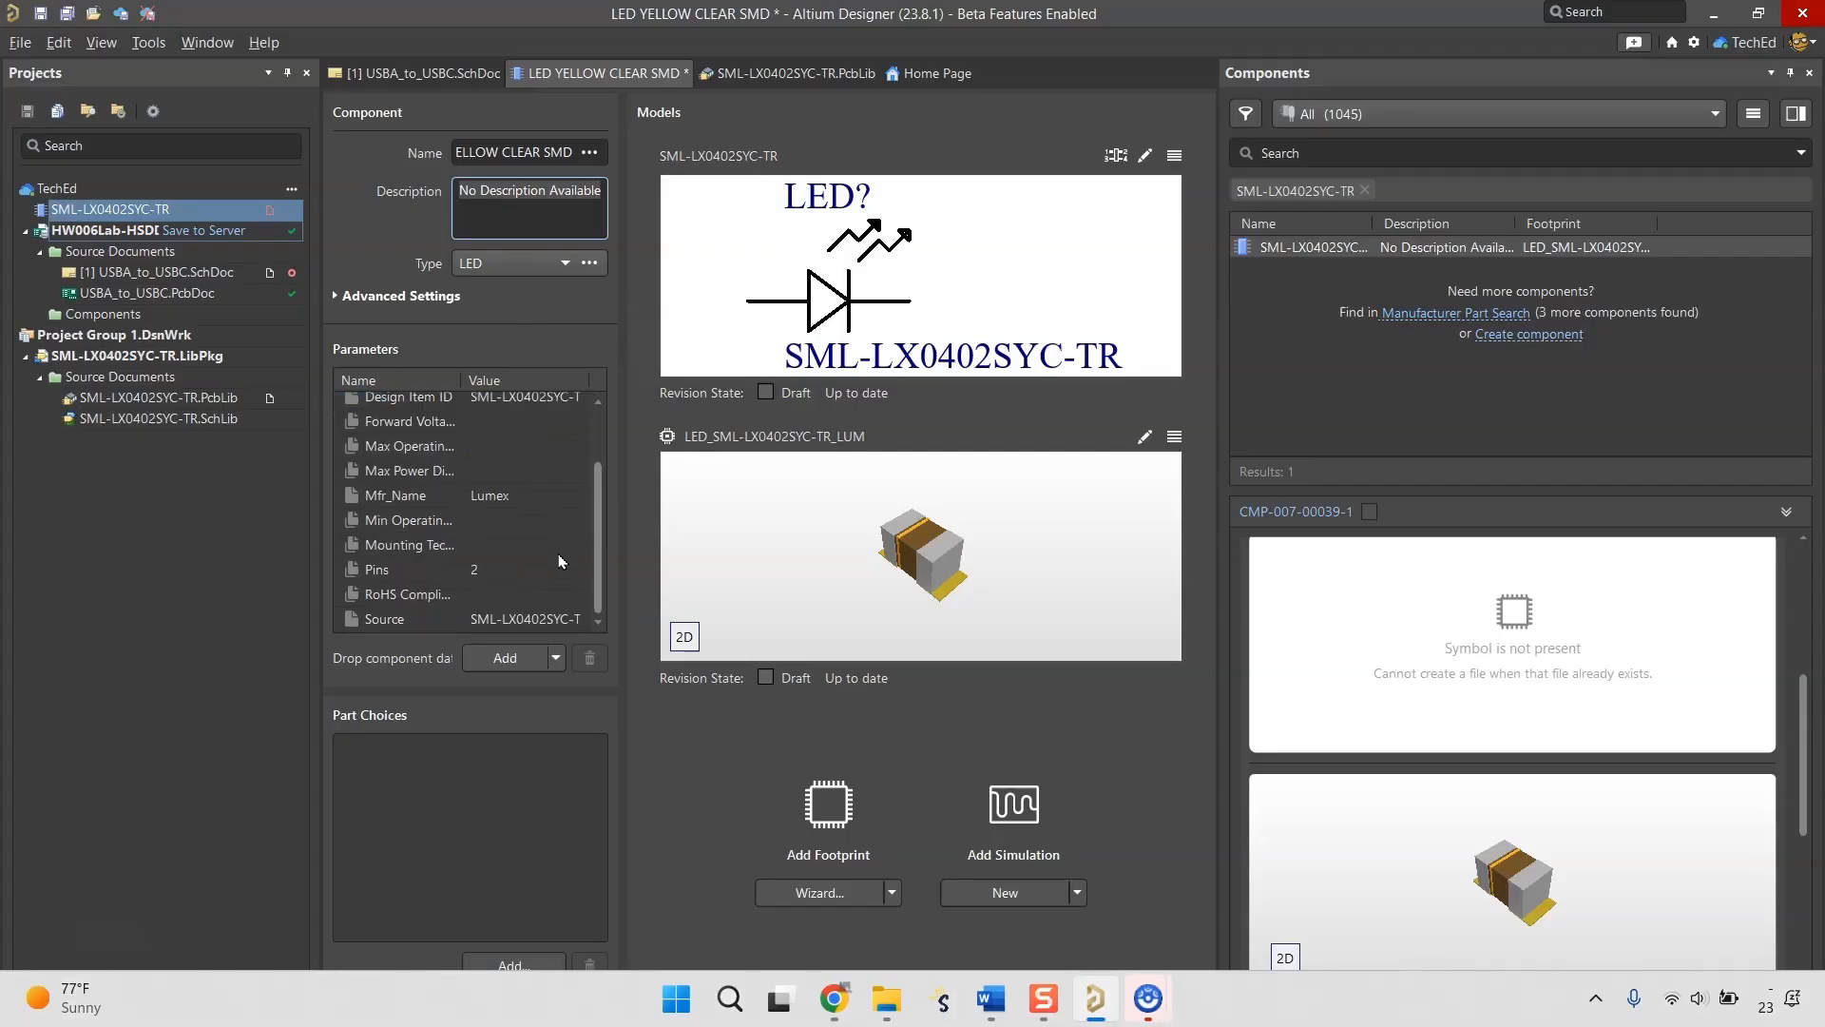
click(529, 659)
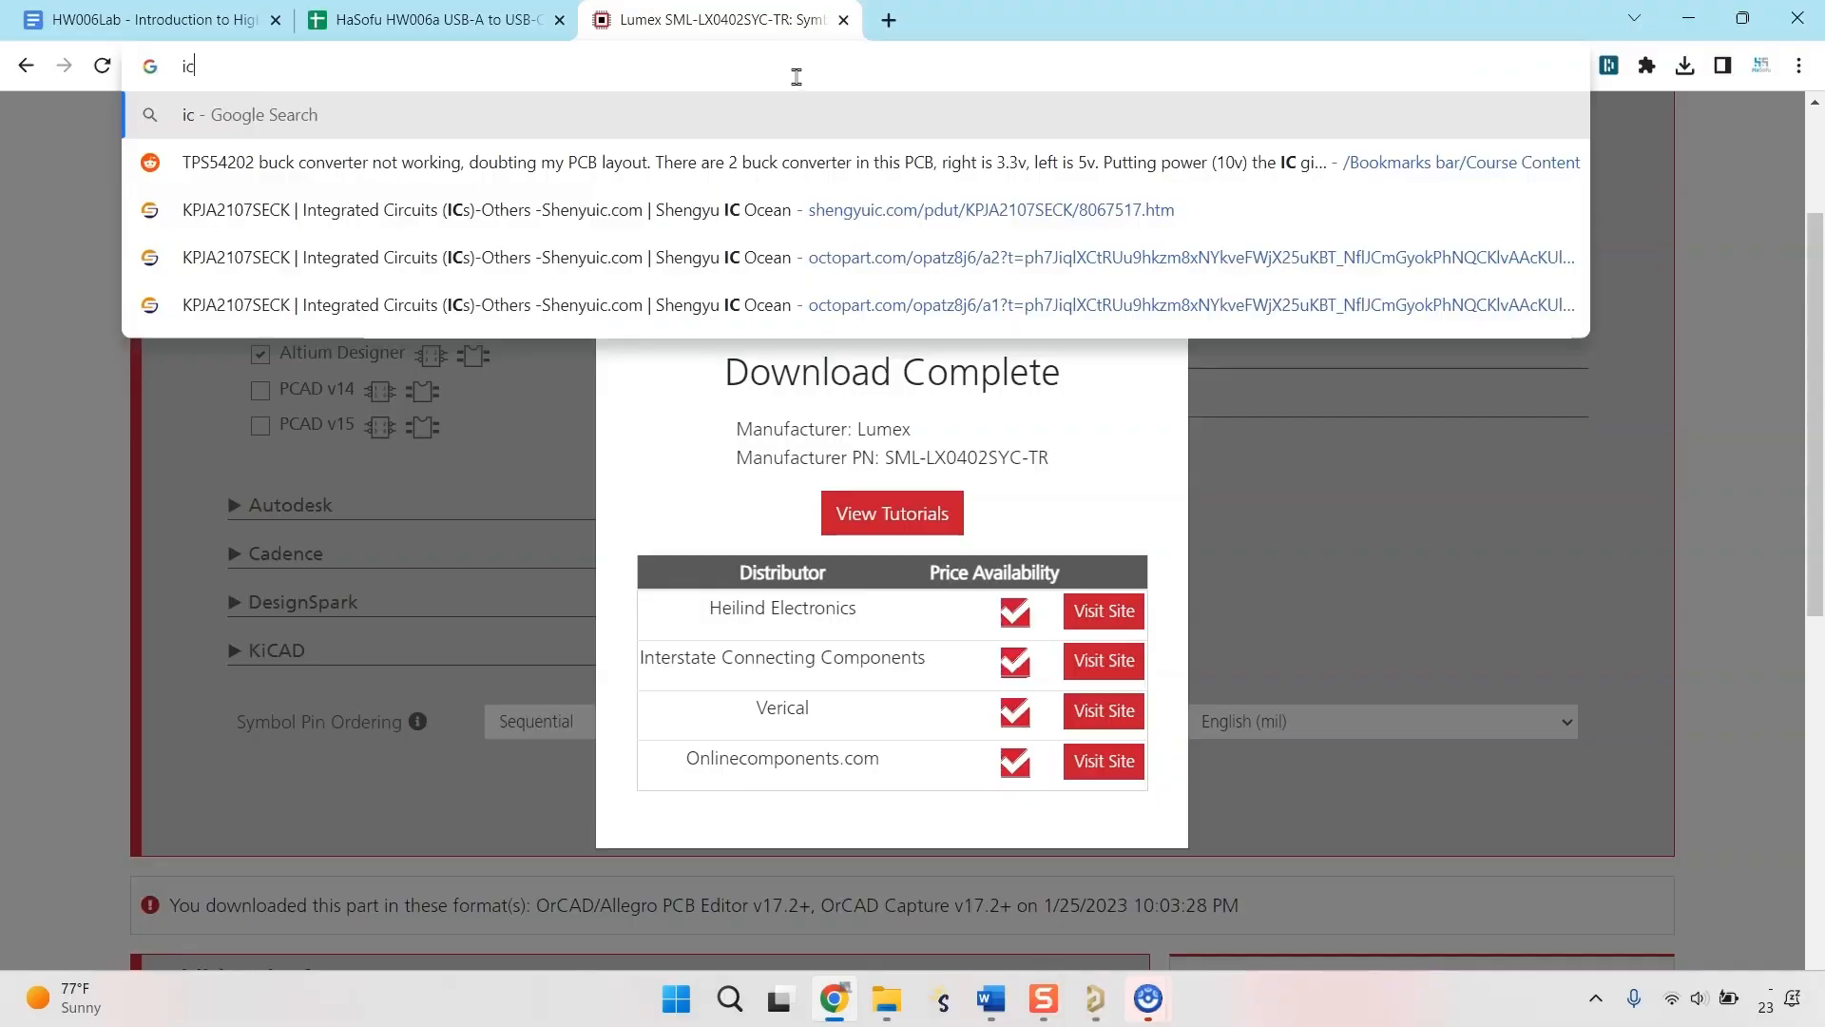
key(BackSpace)
text(ocjt)
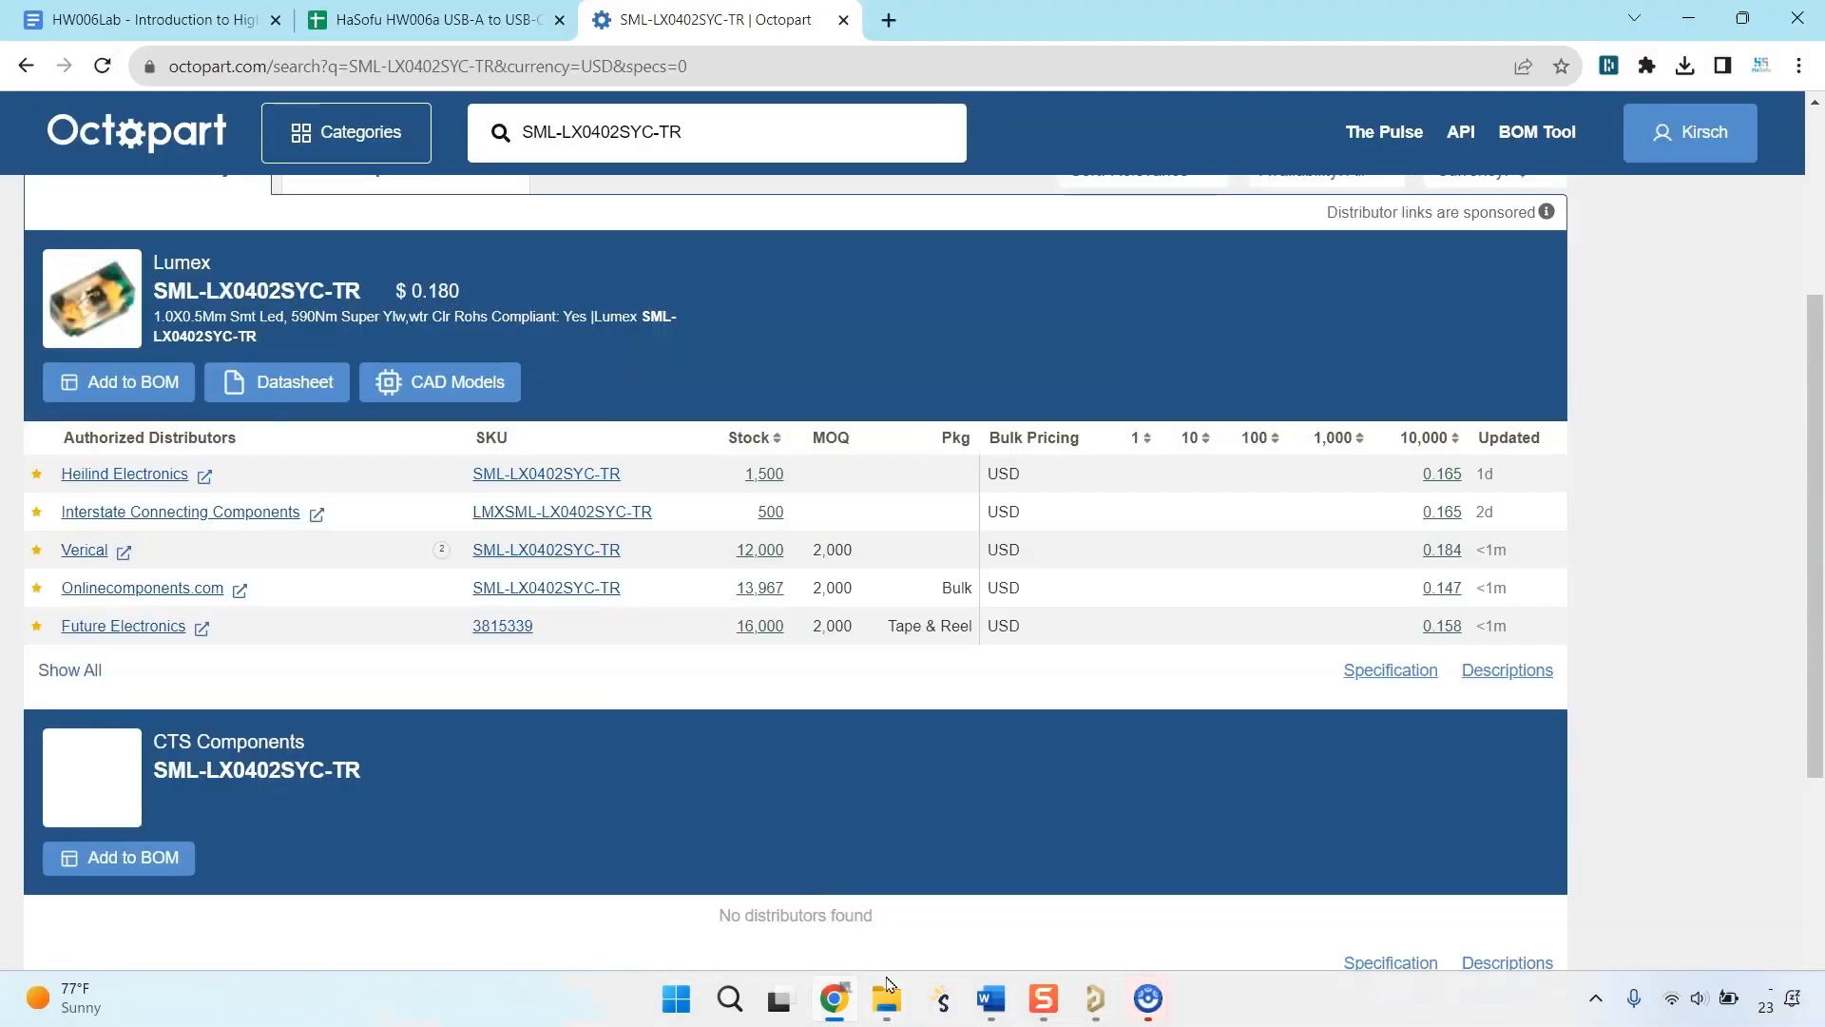
Use Octopart's "1.0X0.5Mm Smt Led, 590Nm Super Ylw,wtr Clr Rohs Compliant: Yes" as description and add its page address as a link named URL.
click(1095, 998)
key(alt+Tab)
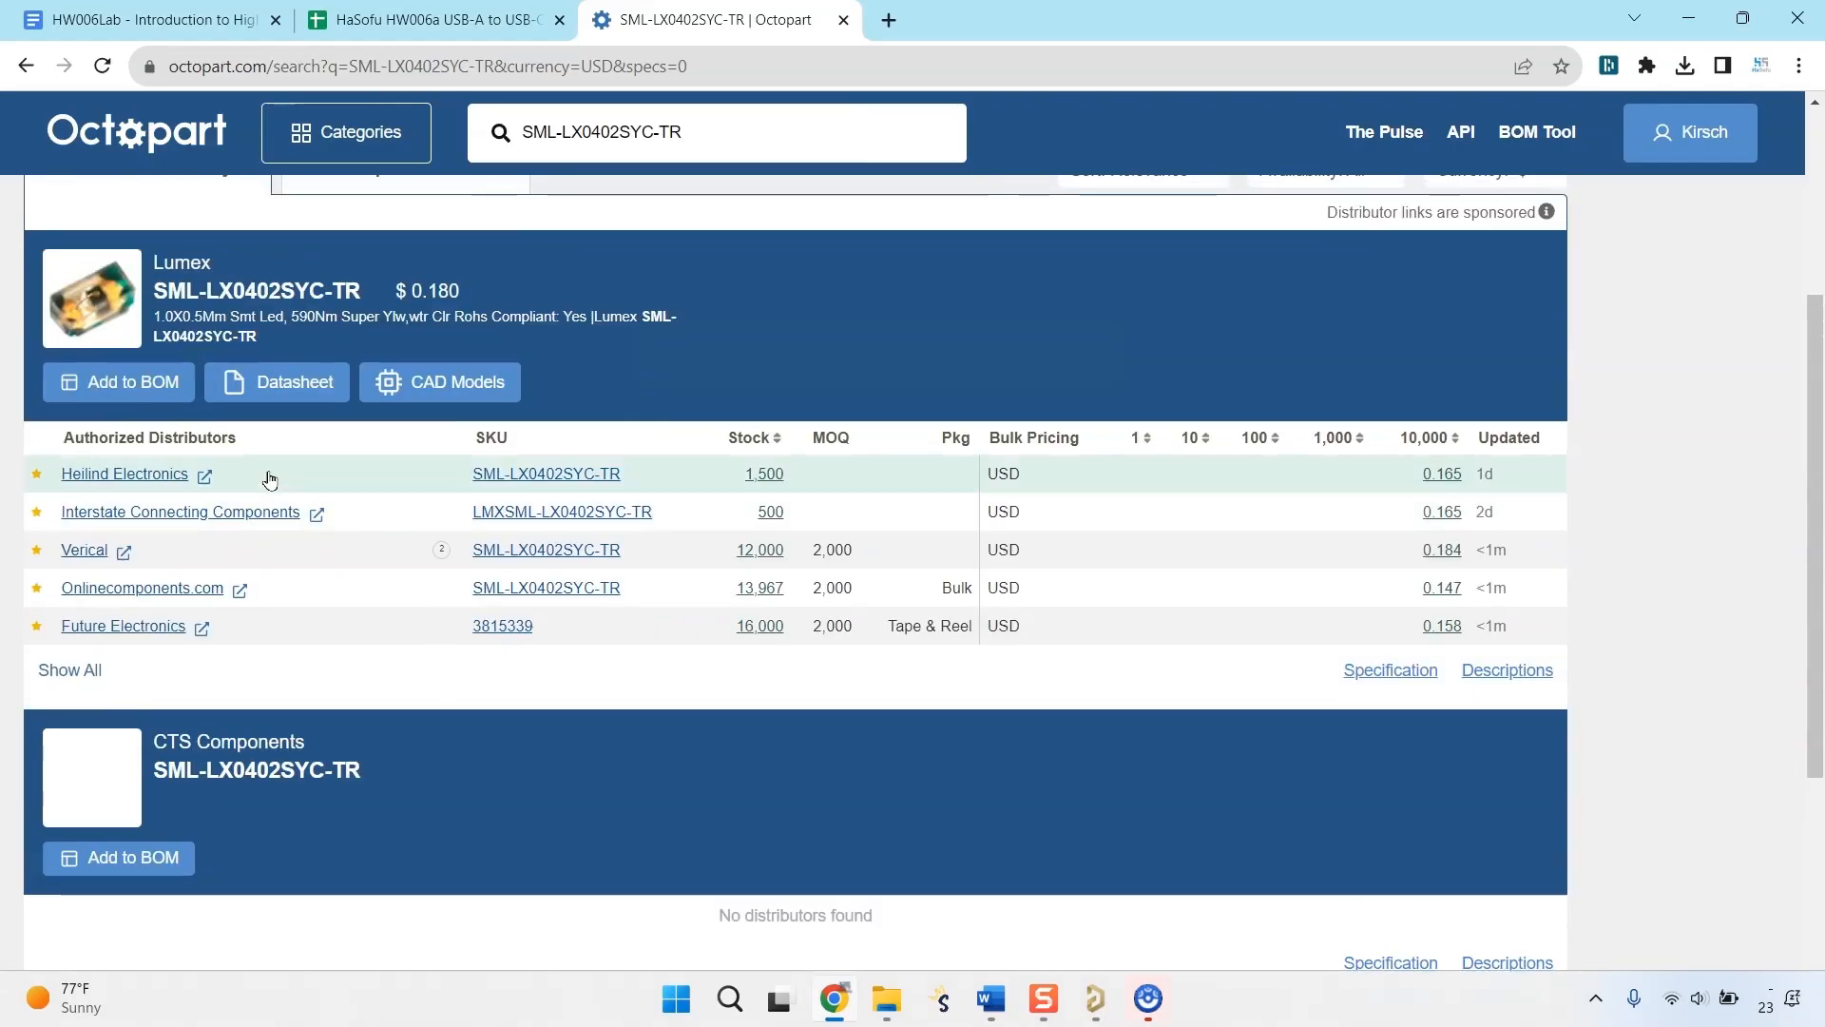
scroll(571, 233, down, 2)
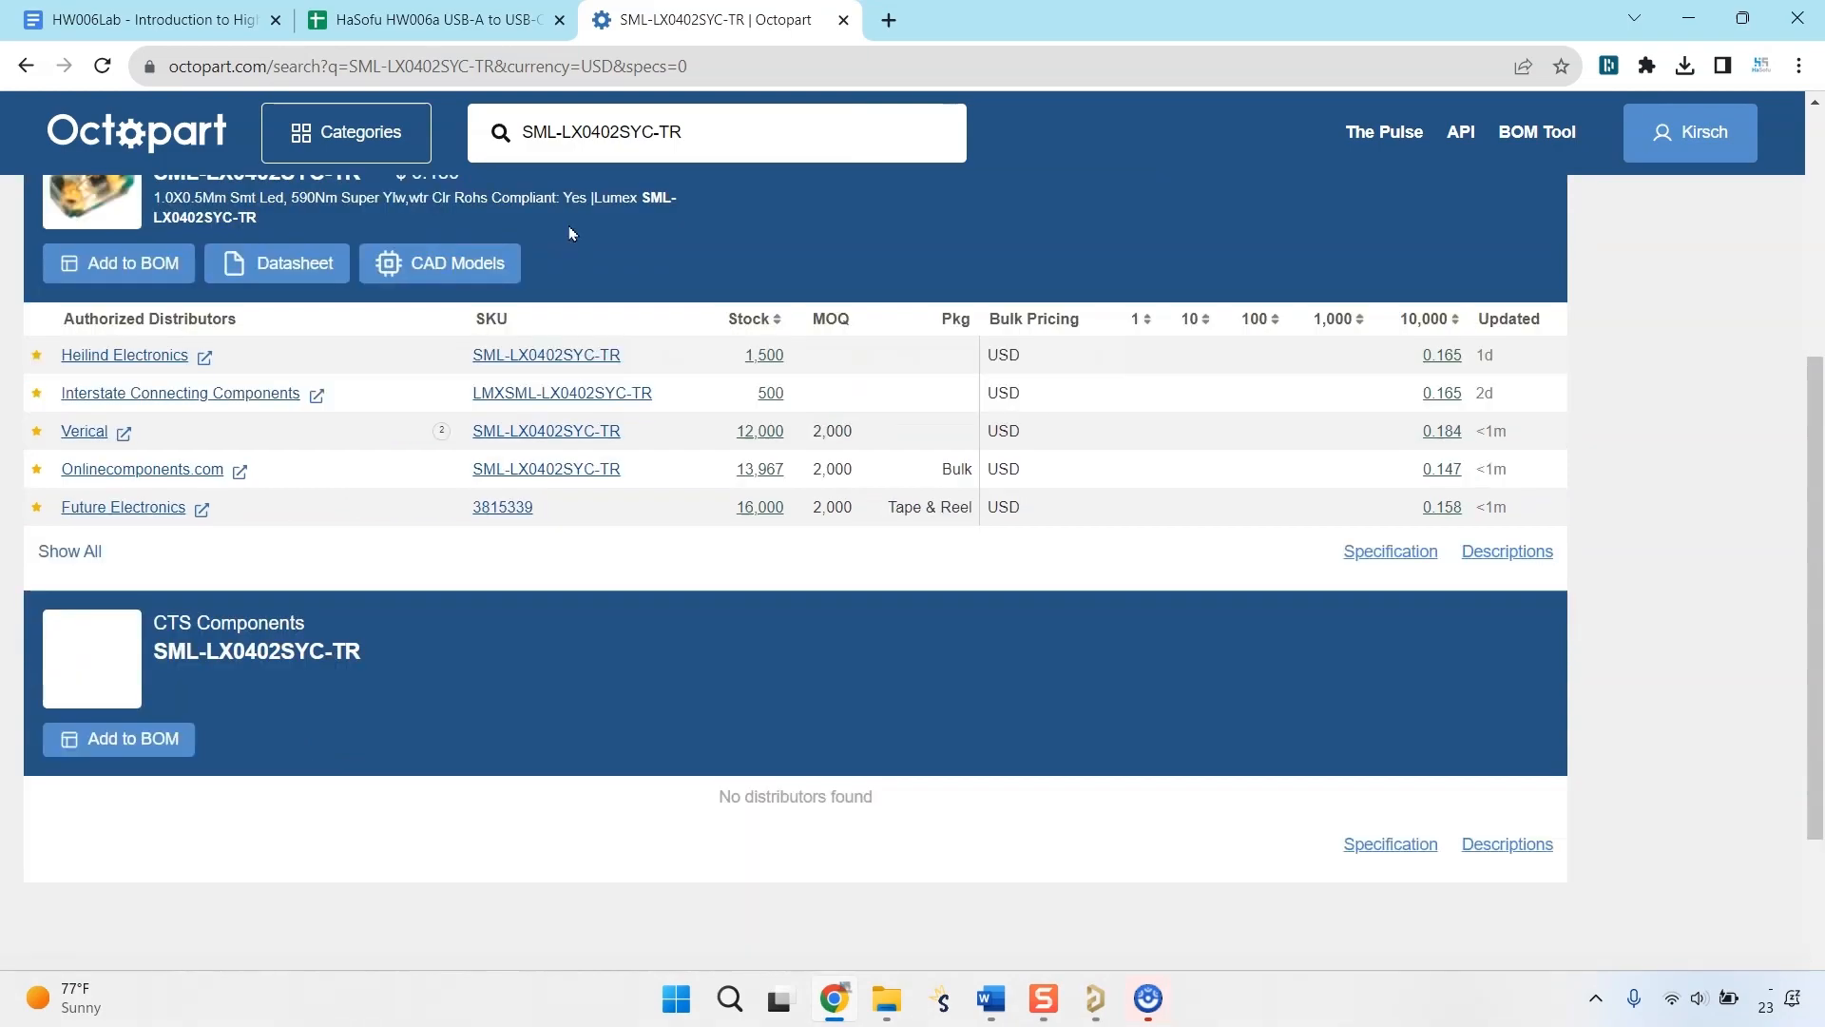
key(alt+Tab)
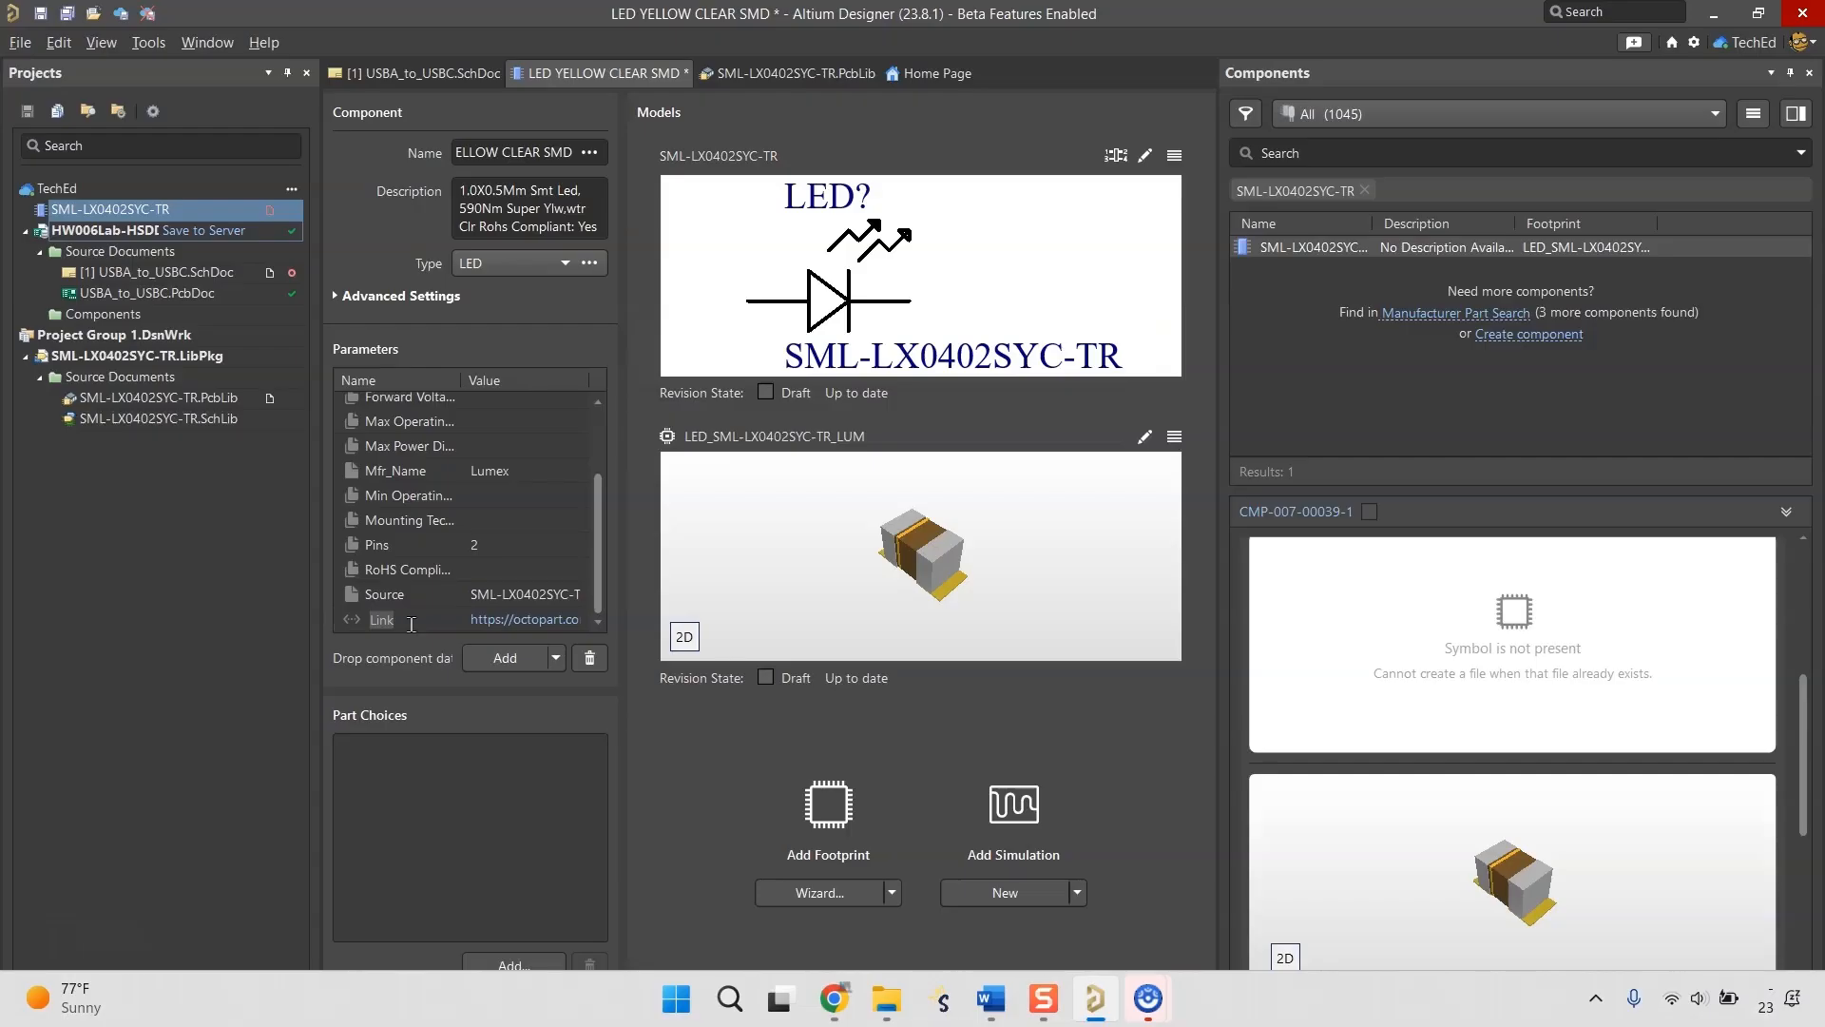
click(556, 657)
click(534, 939)
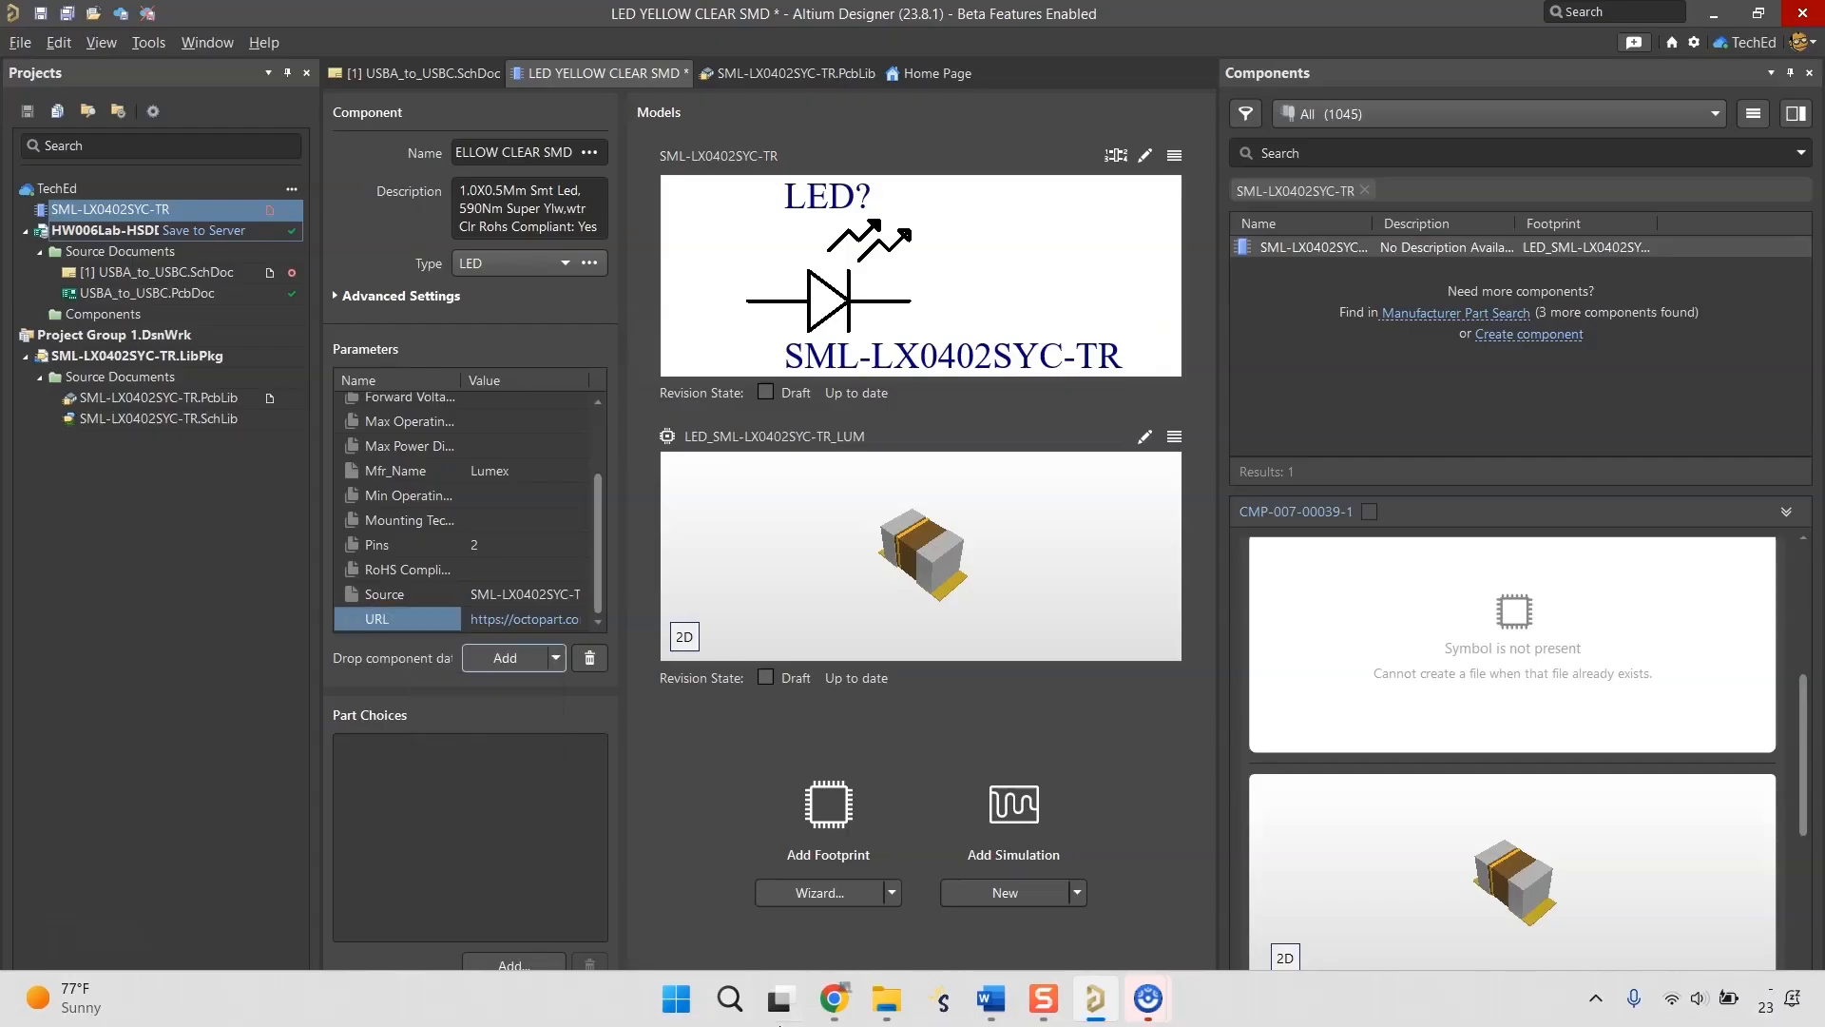
Download the Lumex SML-LX0402SYC-TR datasheet from Octopart and close the PDF.
click(833, 998)
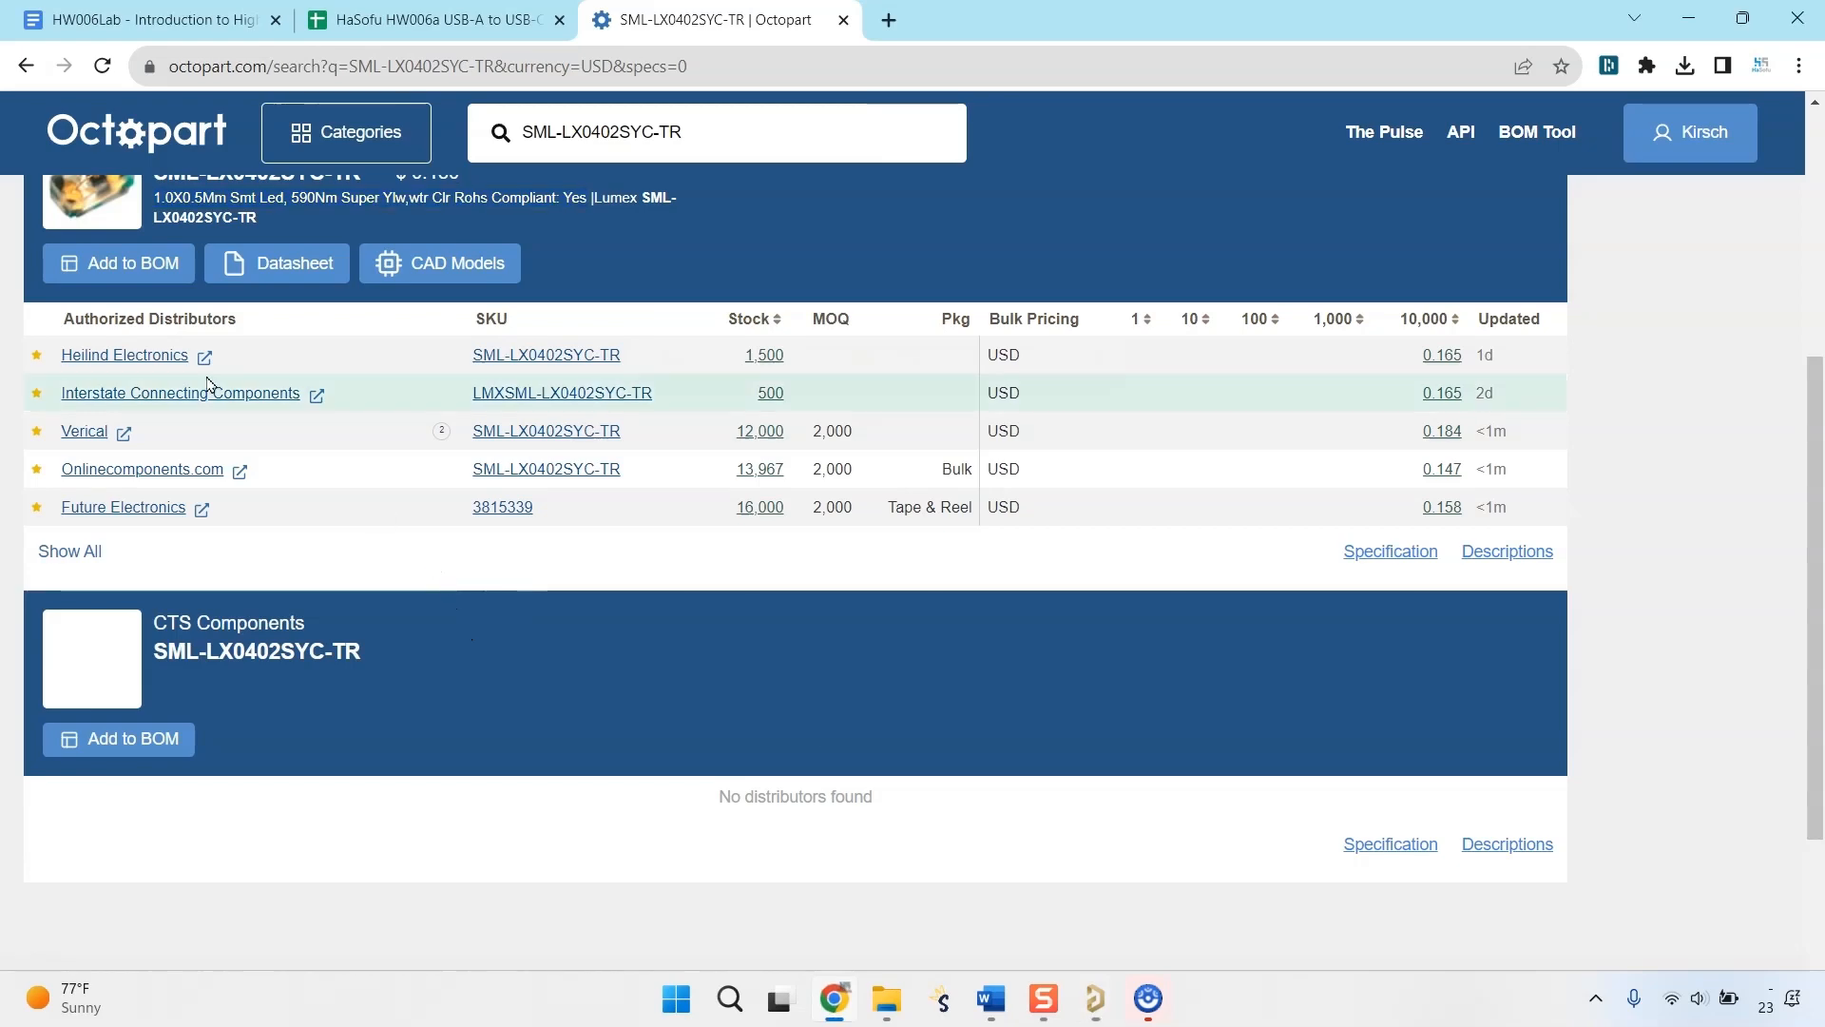
scroll(252, 404, up, 1)
click(276, 315)
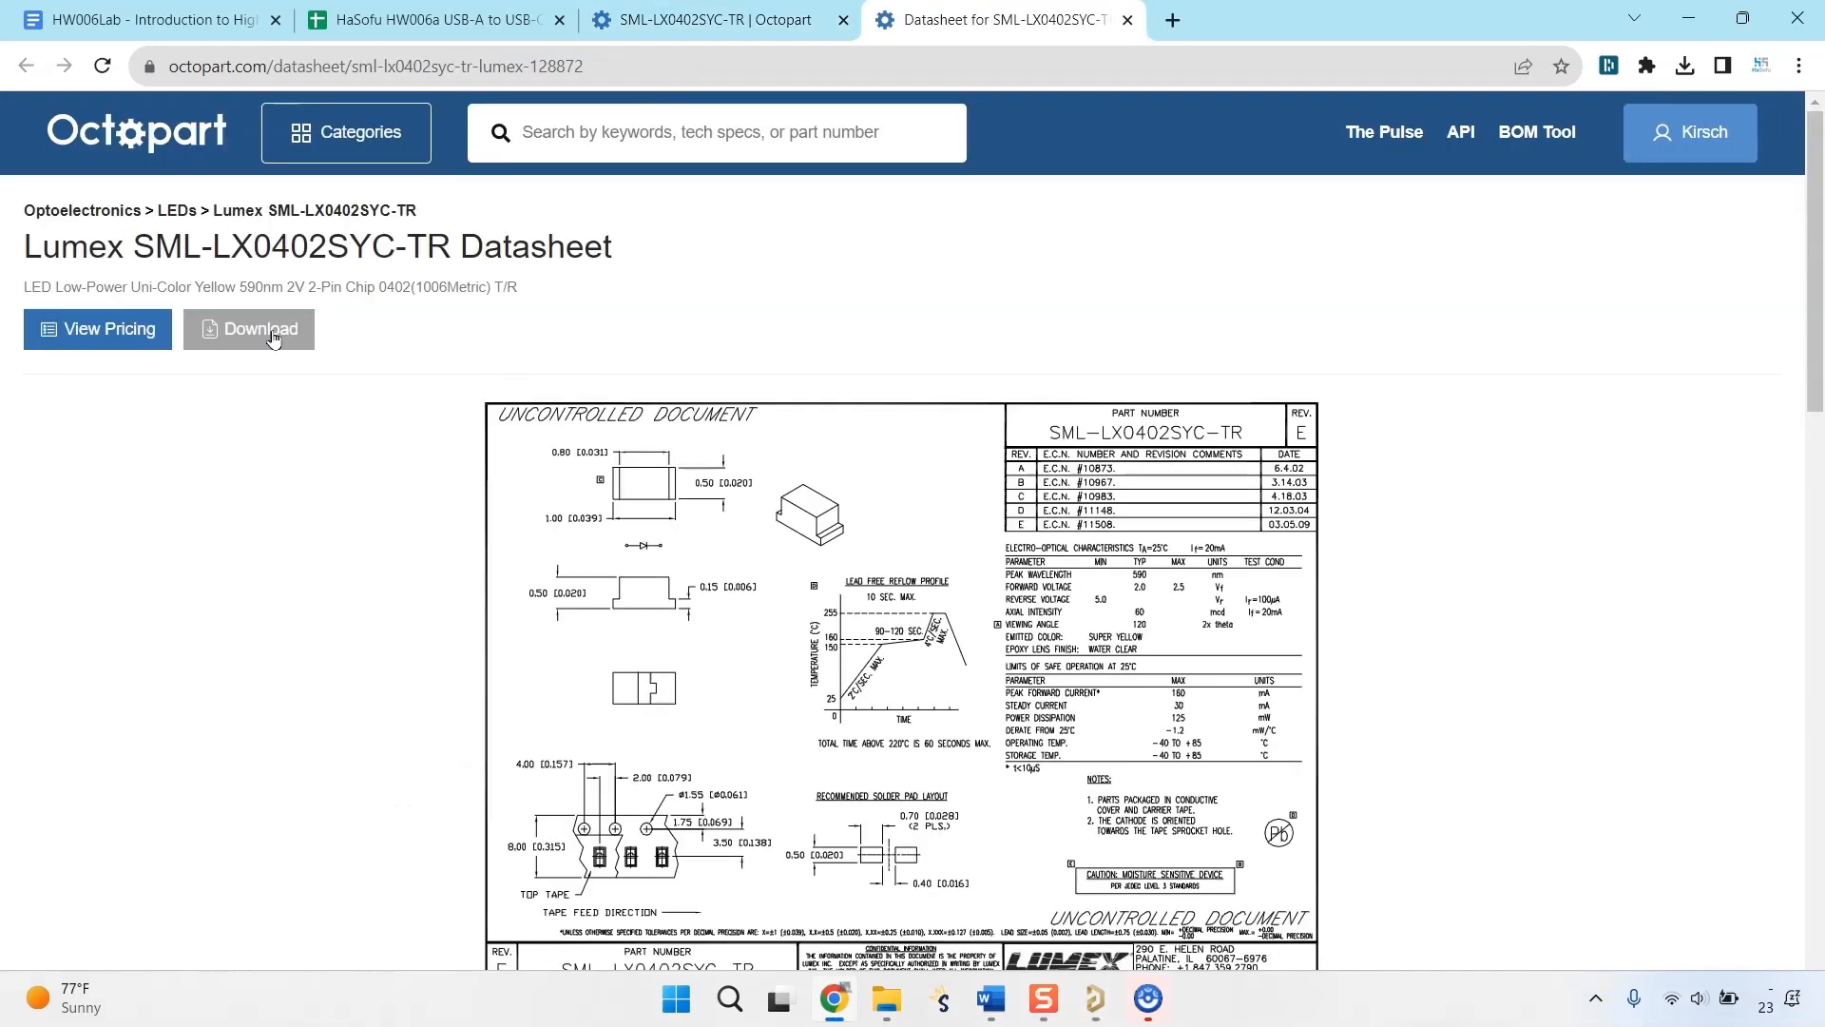
click(273, 334)
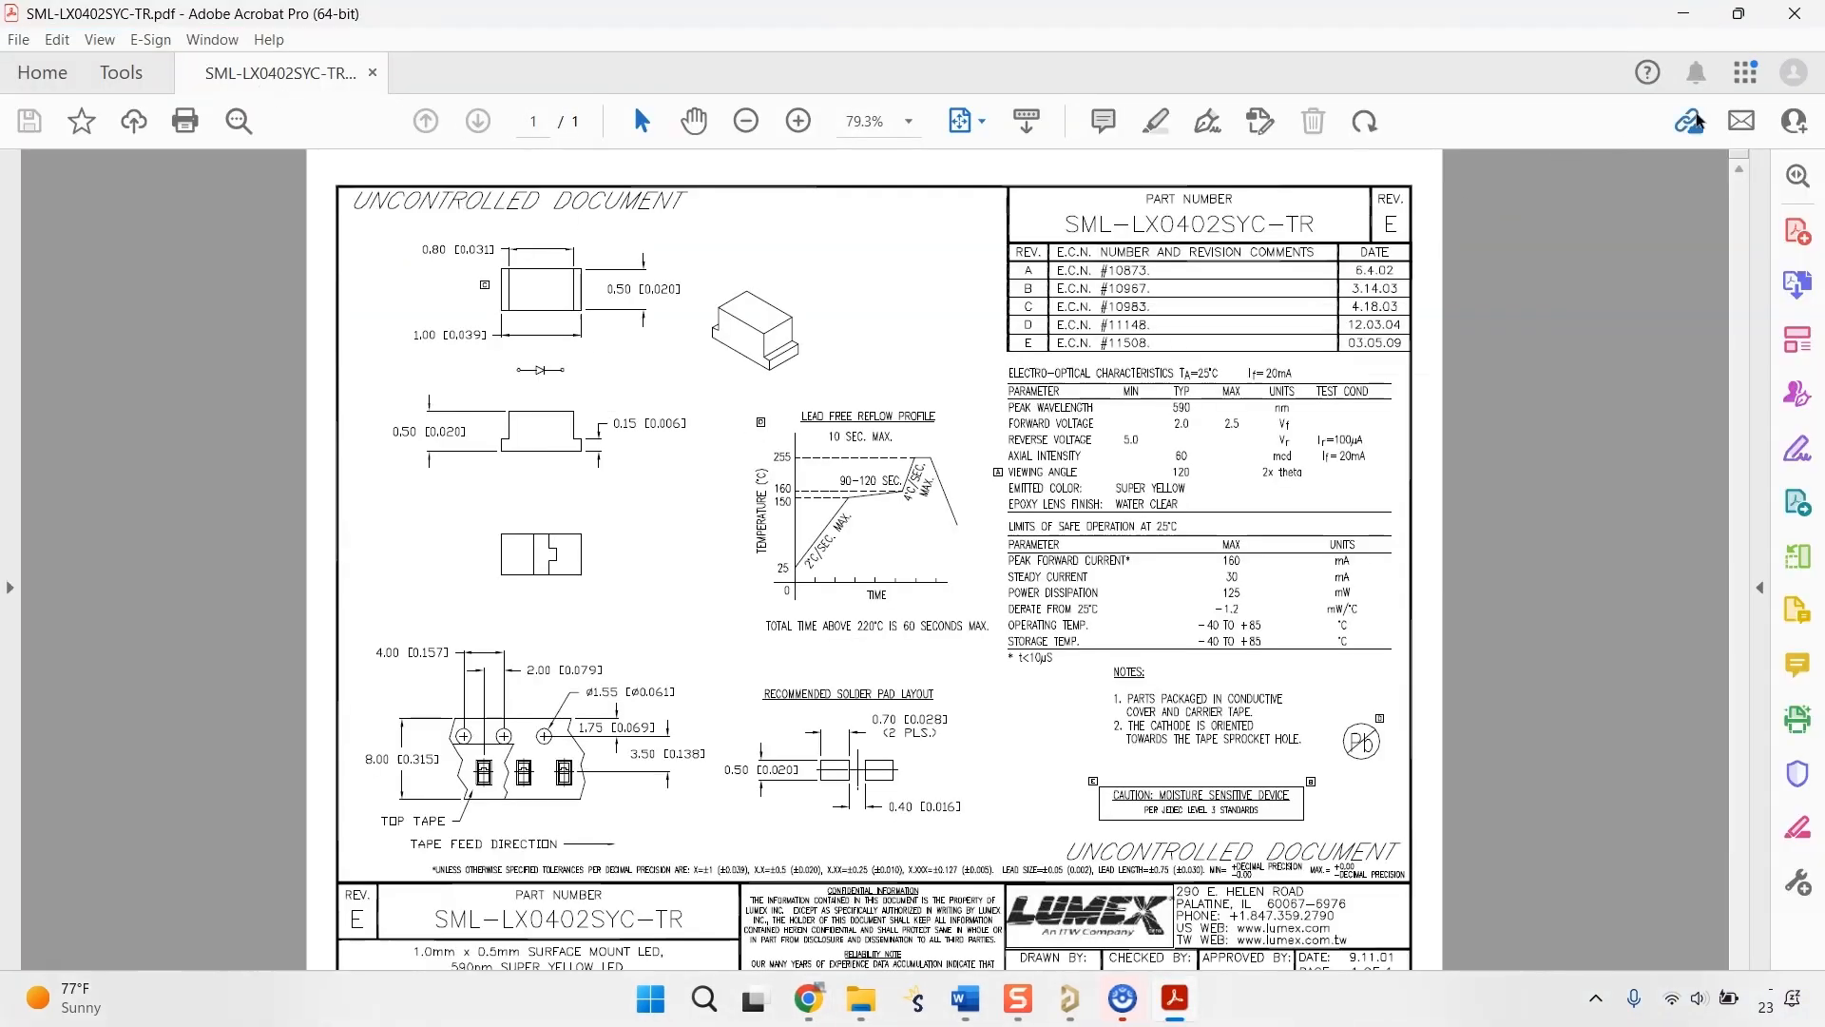
click(1800, 12)
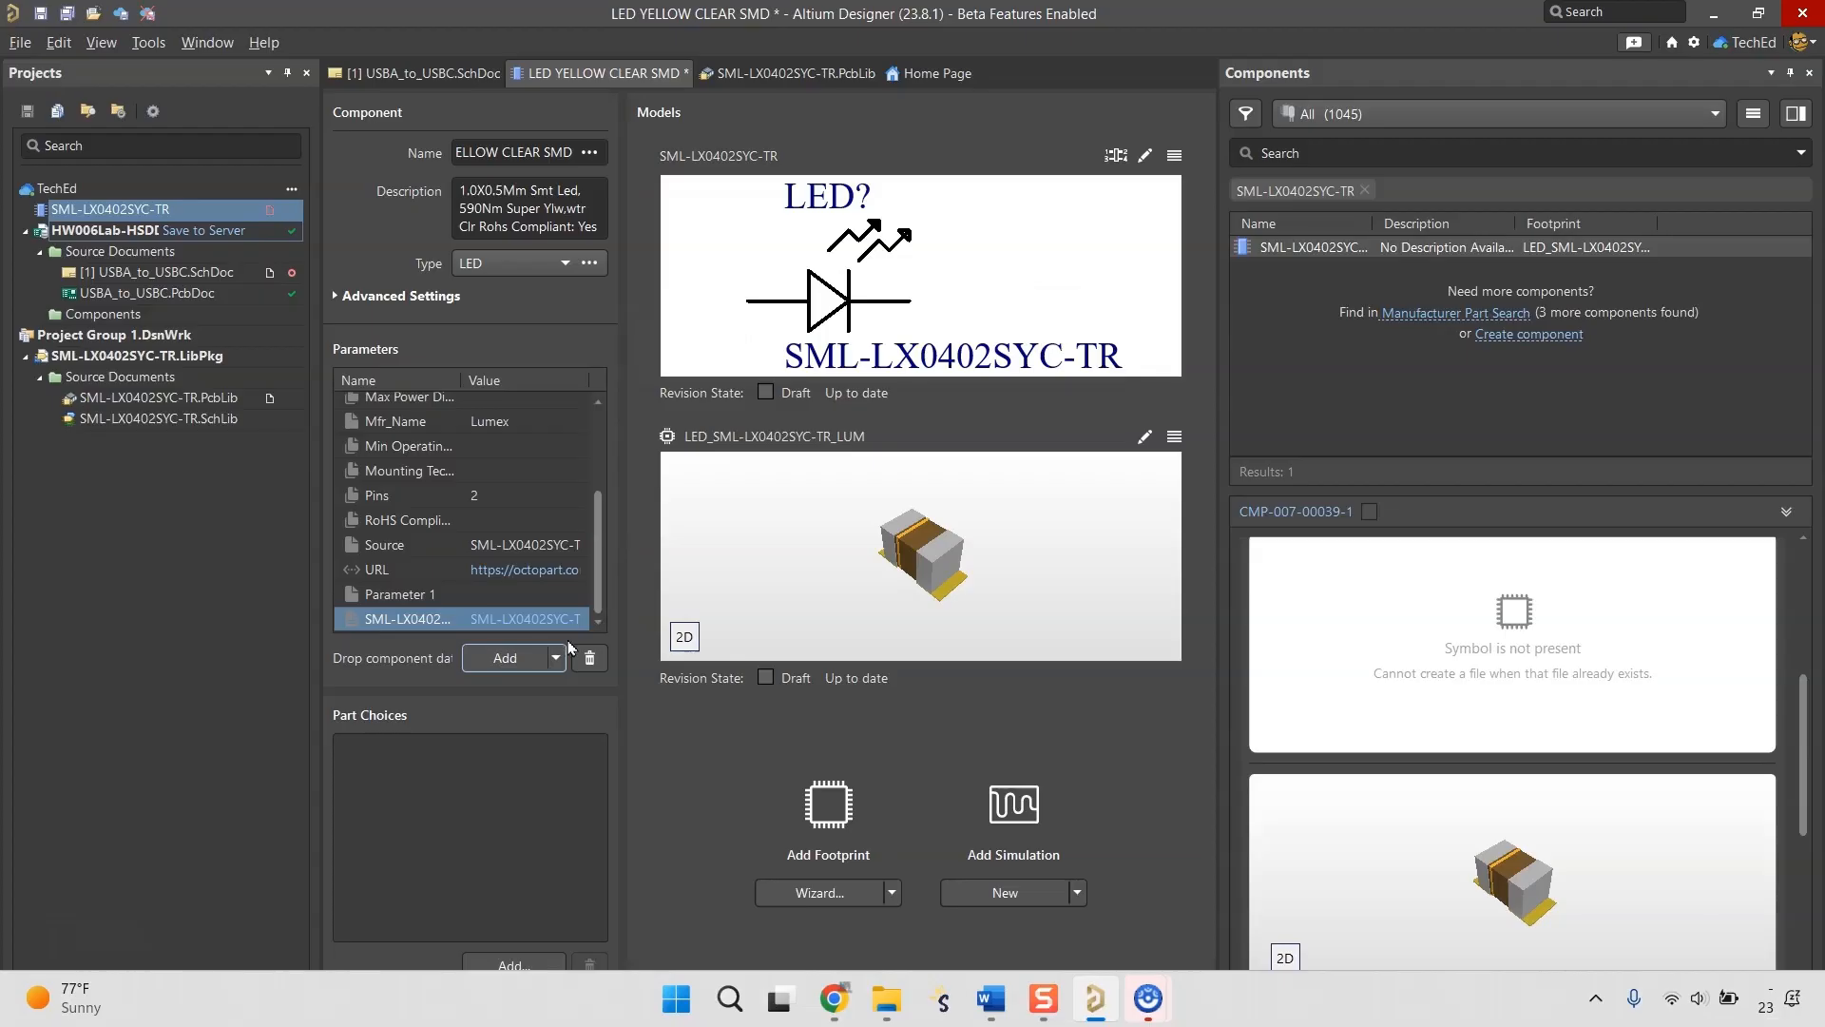
Attach the SML-LX0402SYC-TR datasheet to the component in Altium Designer and delete the empty Parameter 1.
click(555, 658)
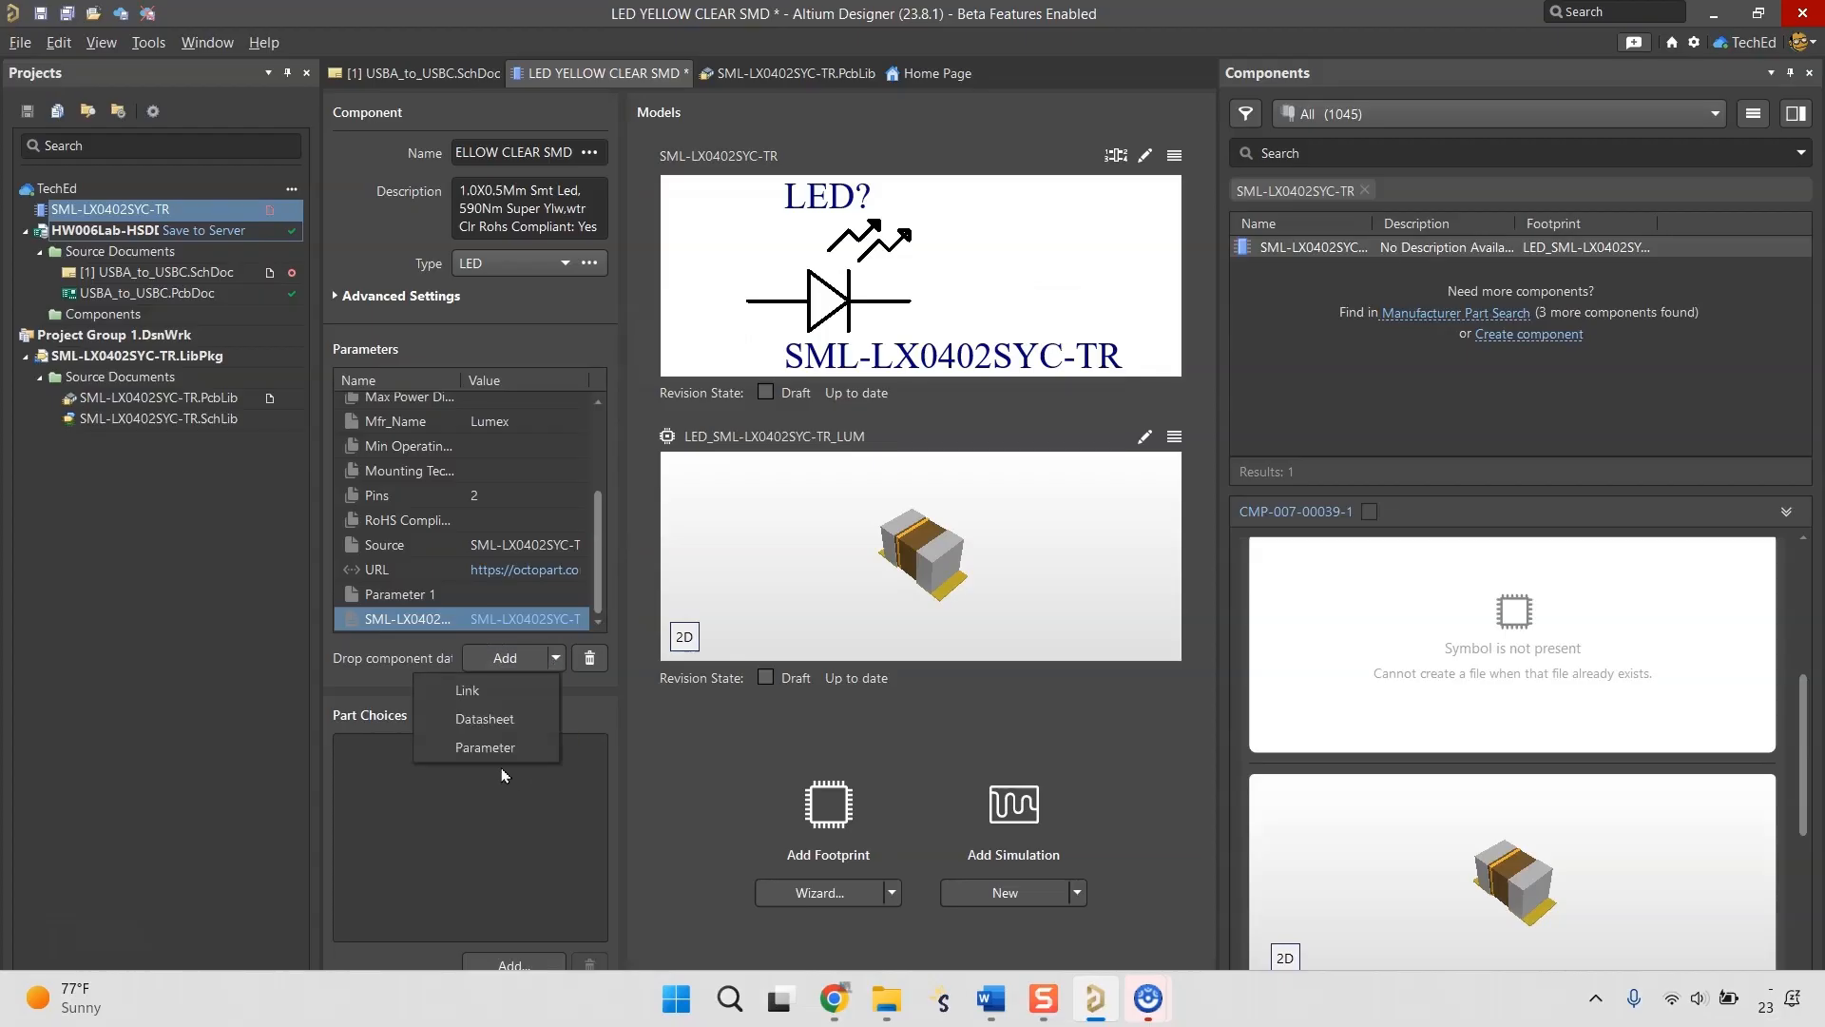
click(480, 791)
click(485, 600)
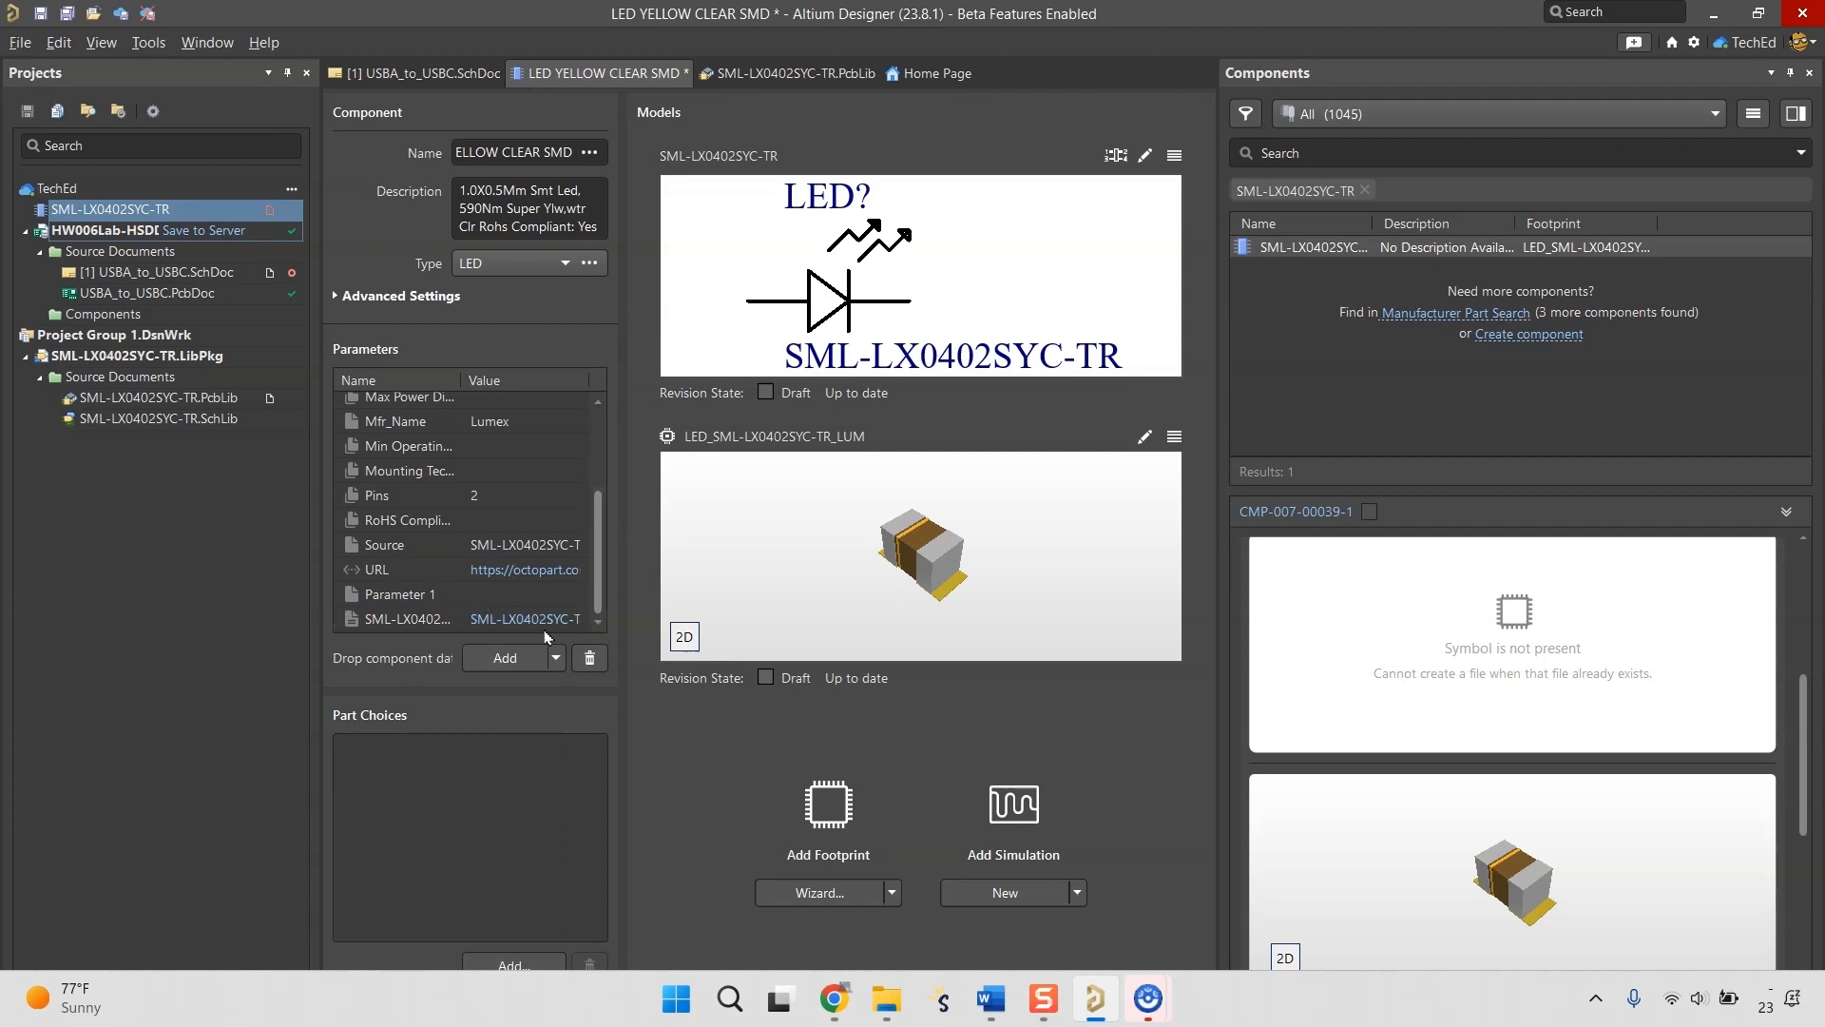
click(436, 605)
click(589, 658)
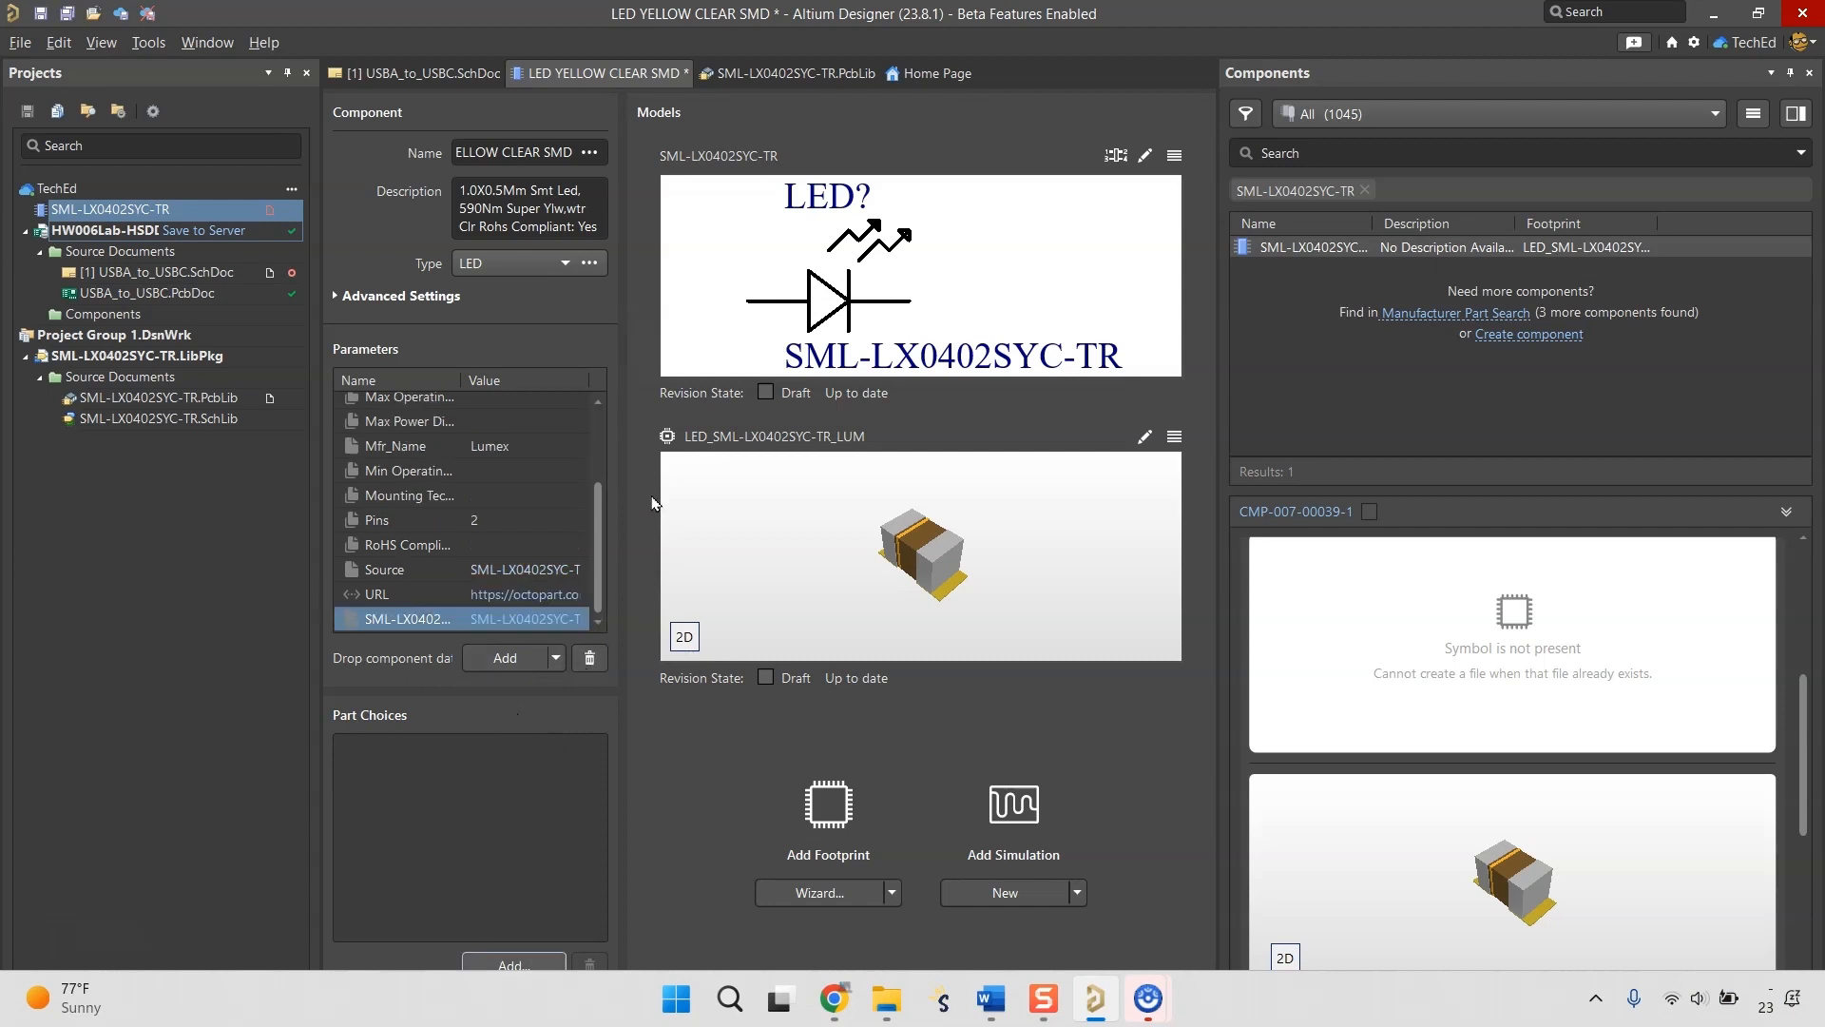
Start adding a part choice to the component and open the Lumex SML-LX0402SYC-TR product page on Octopart.
click(514, 964)
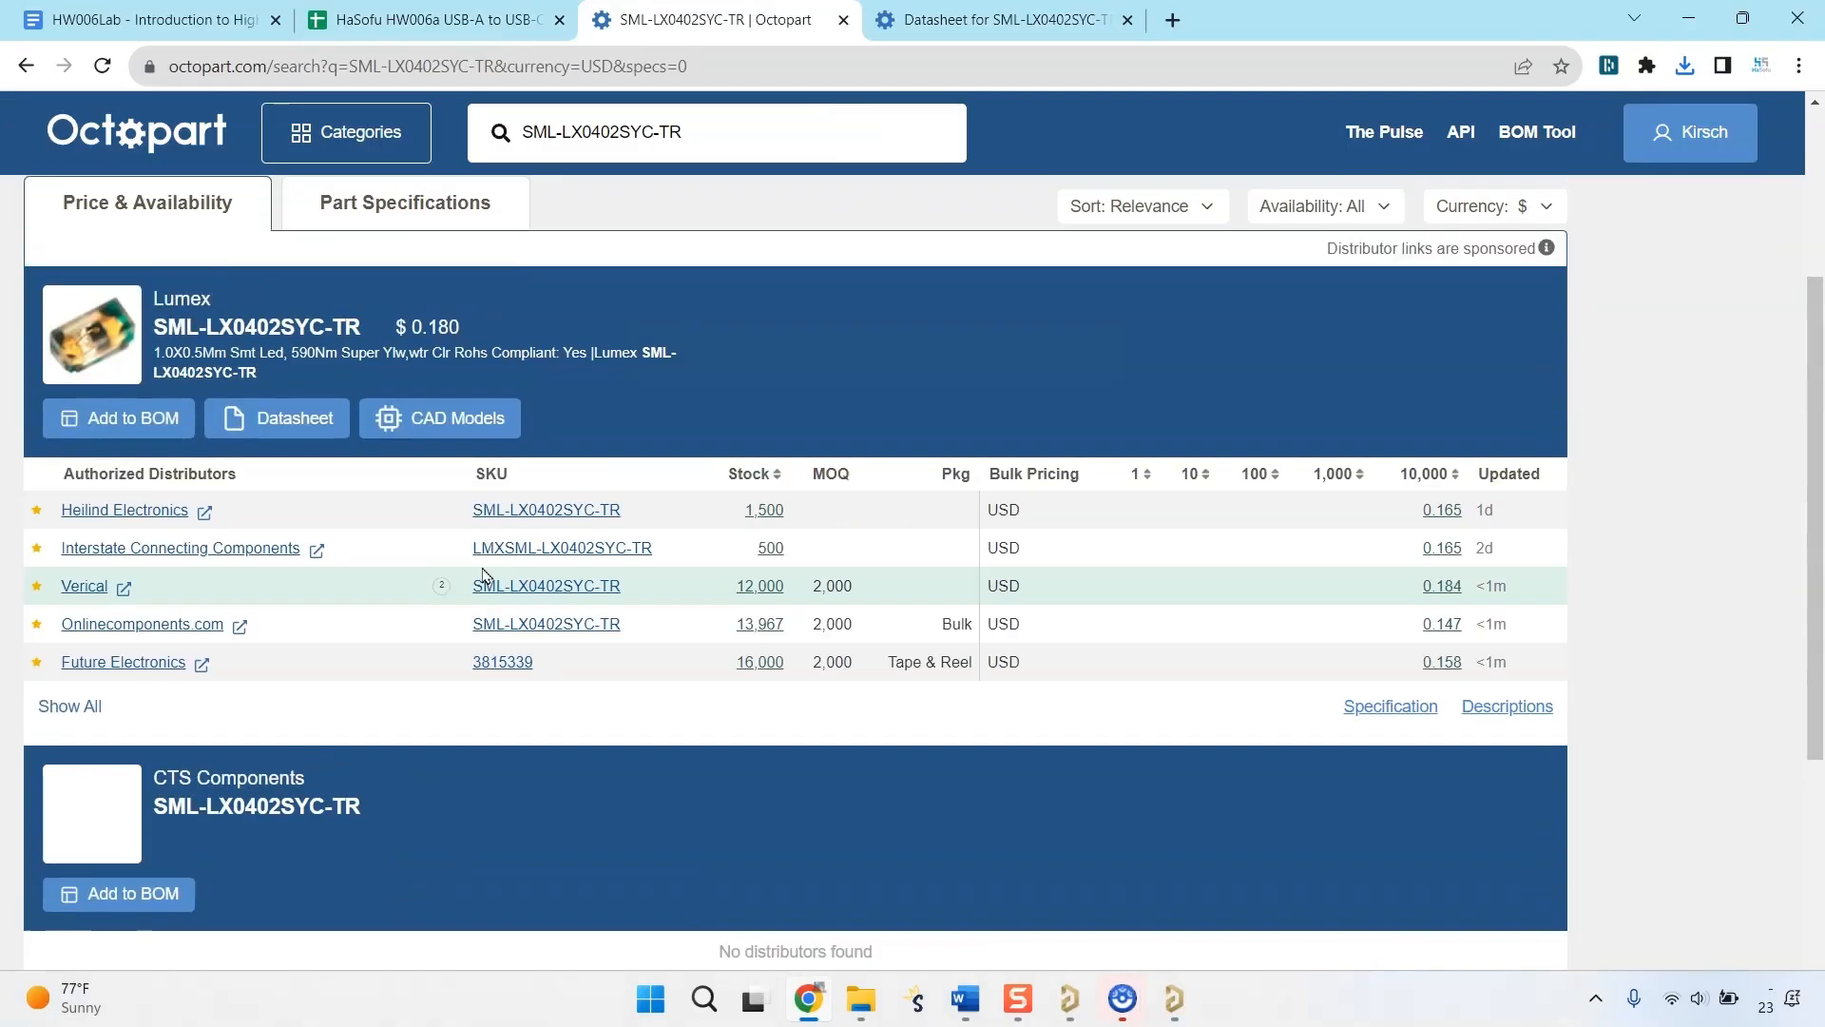
key(ctrl+Tab)
key(ctrl+shift+Tab)
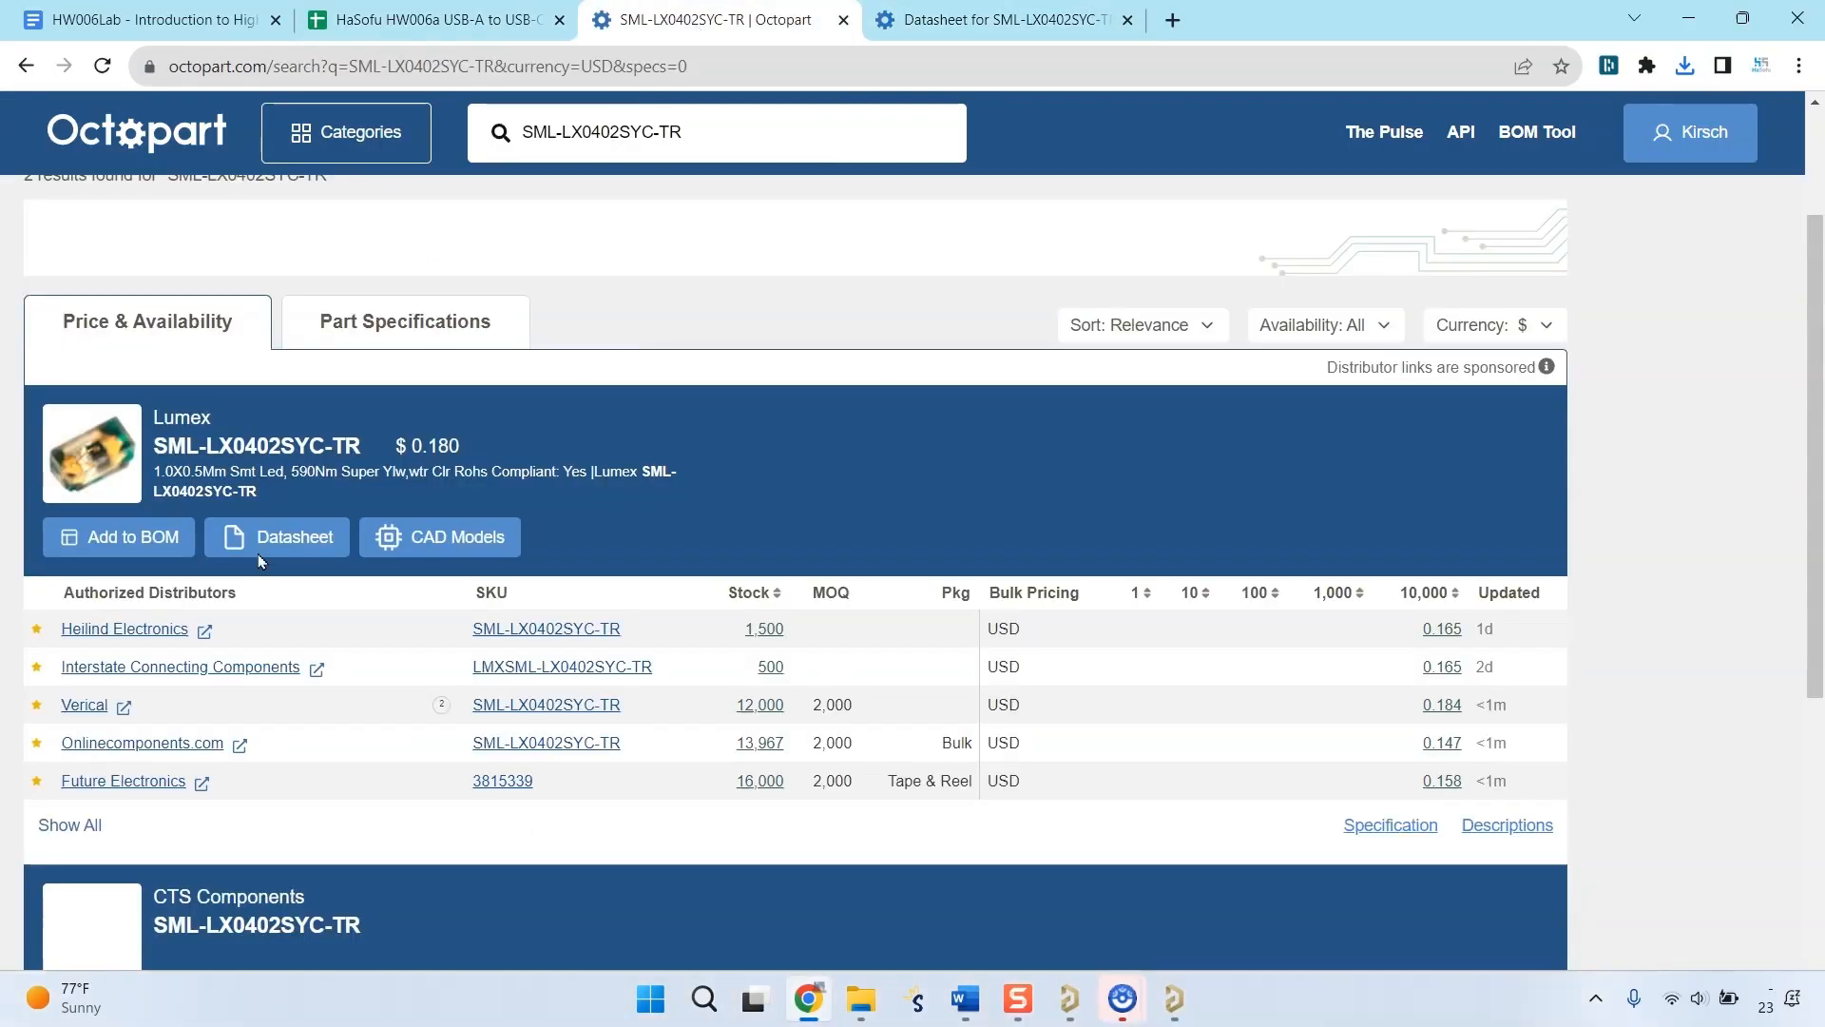
click(302, 447)
Review the Octopart page's technical specifications, documents and similar parts, and open the details of Kingbright APHHS1005SYCK.
scroll(598, 602, down, 10)
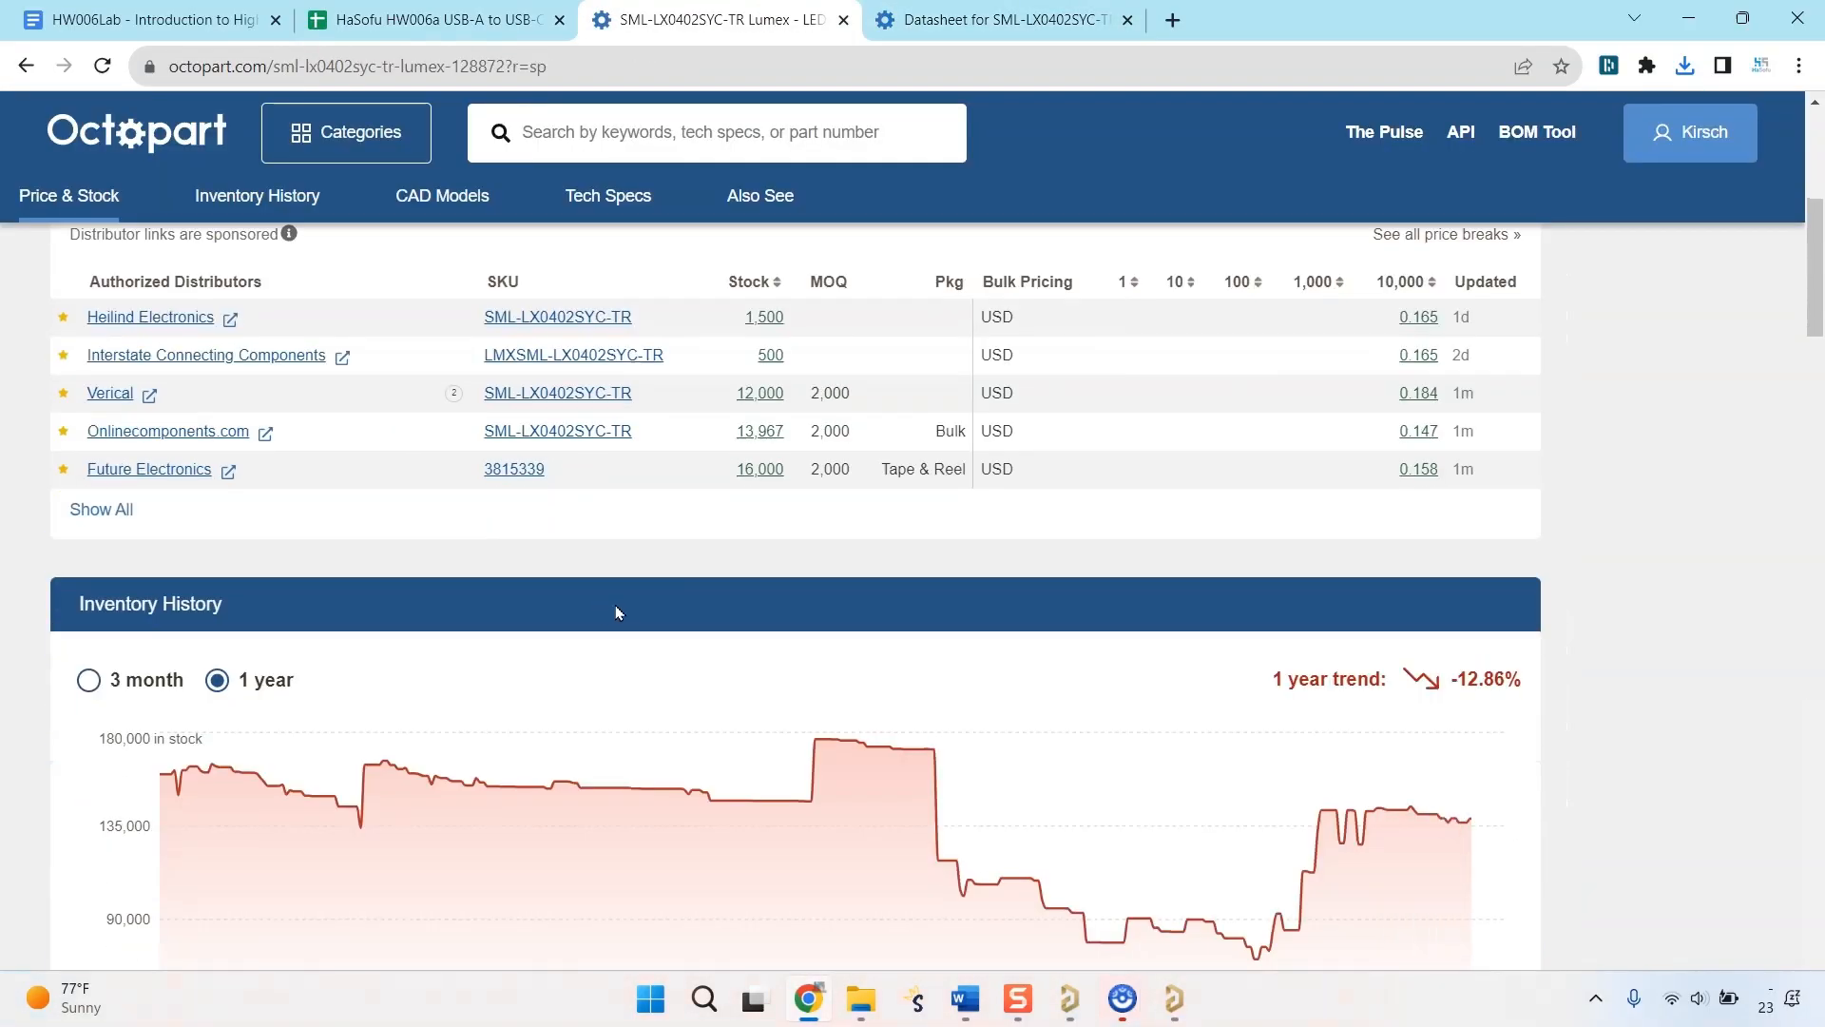
scroll(696, 723, down, 15)
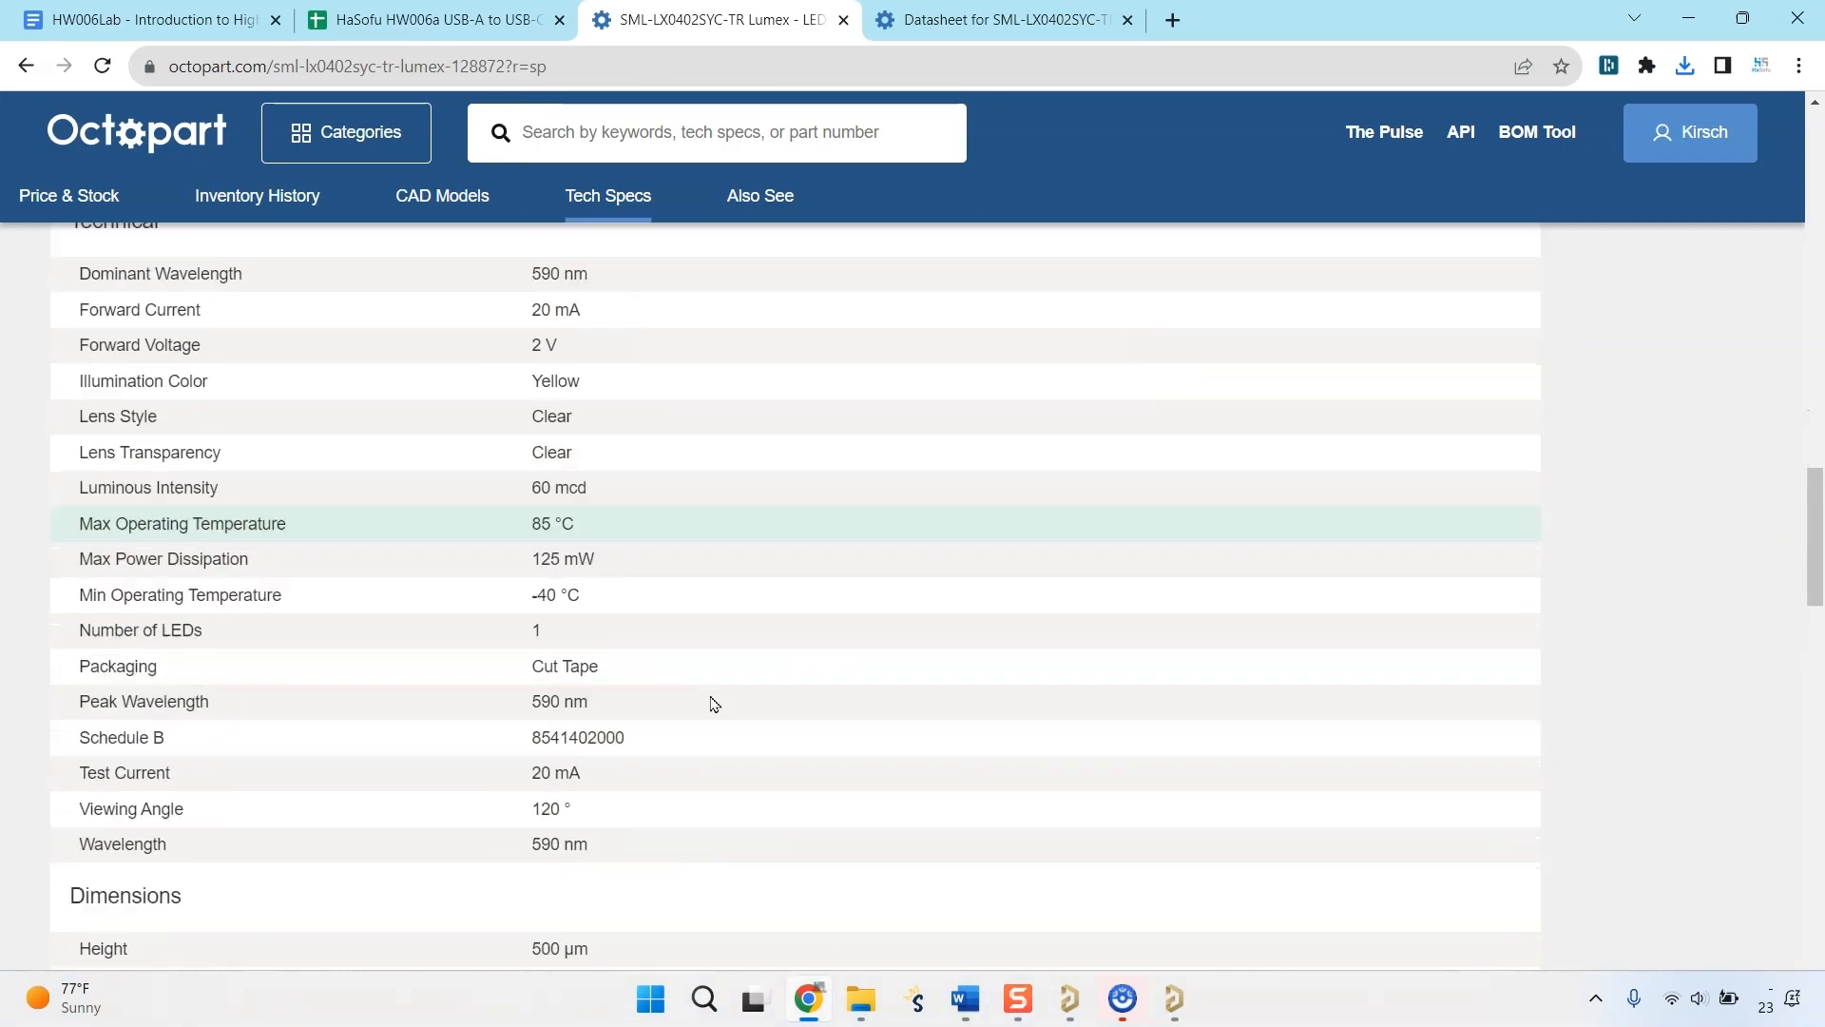
scroll(697, 708, down, 12)
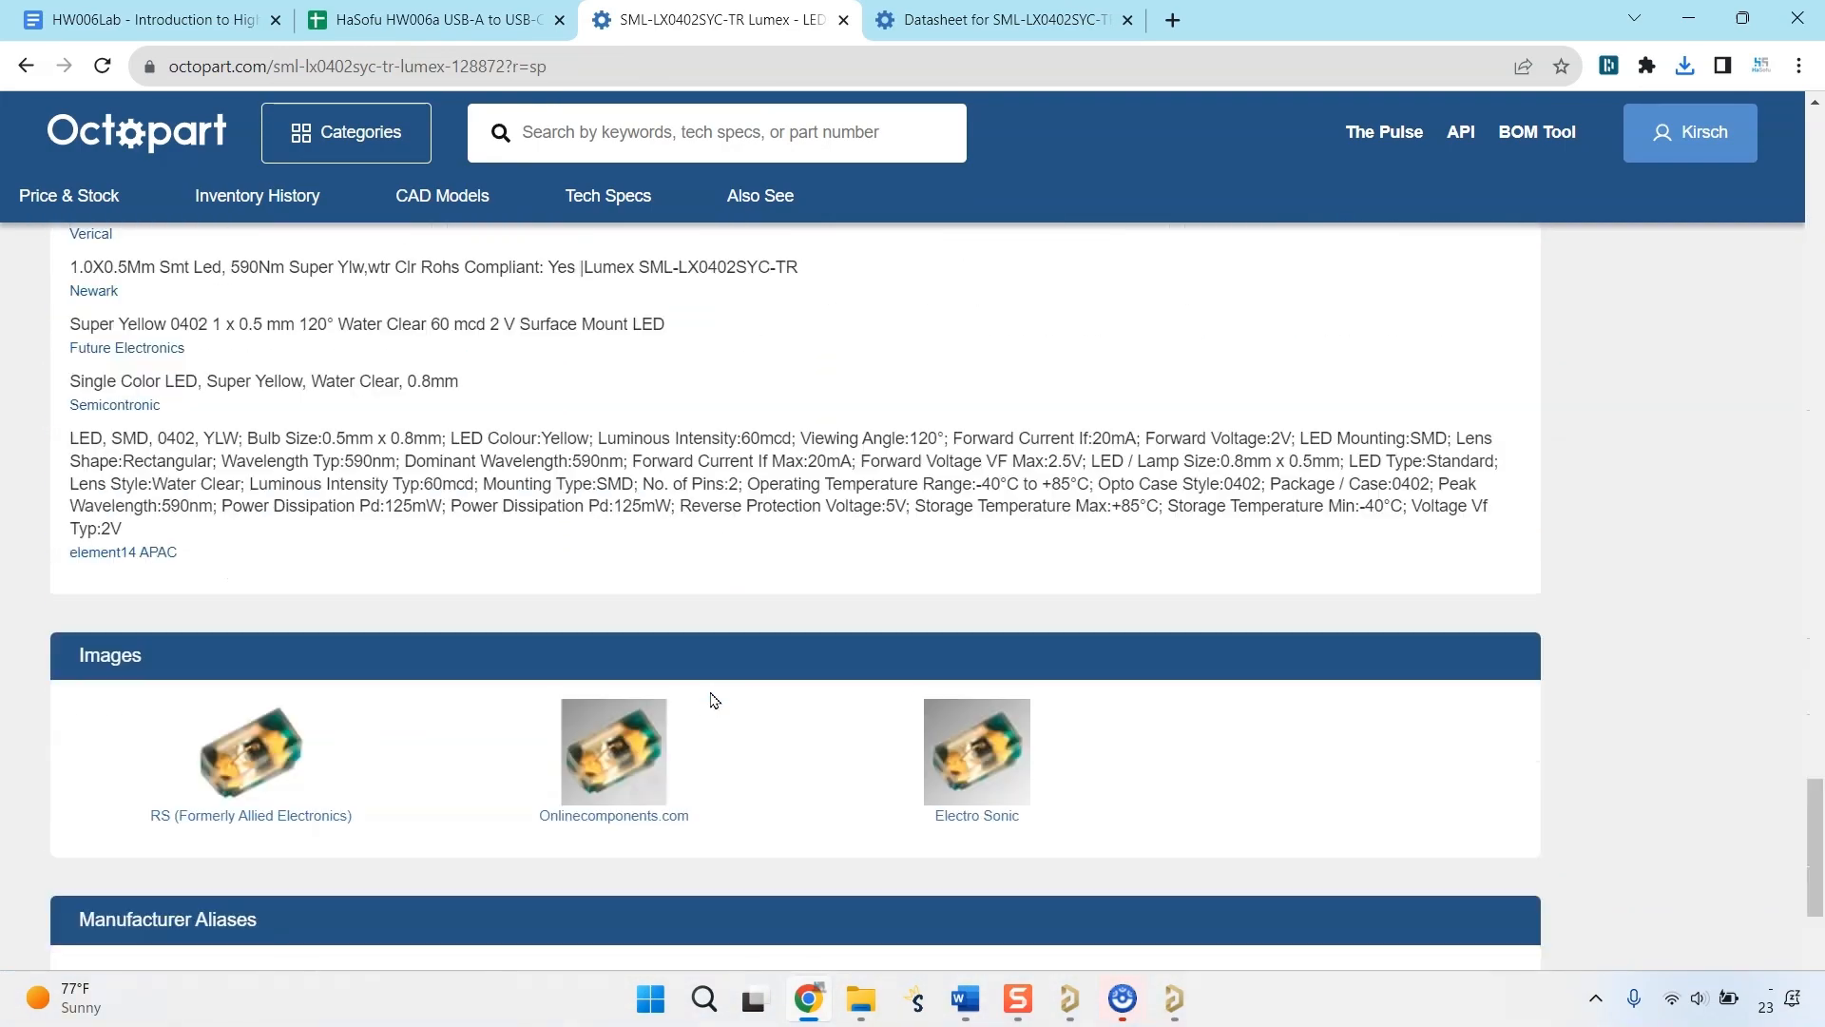
scroll(713, 698, up, 5)
scroll(232, 451, up, 5)
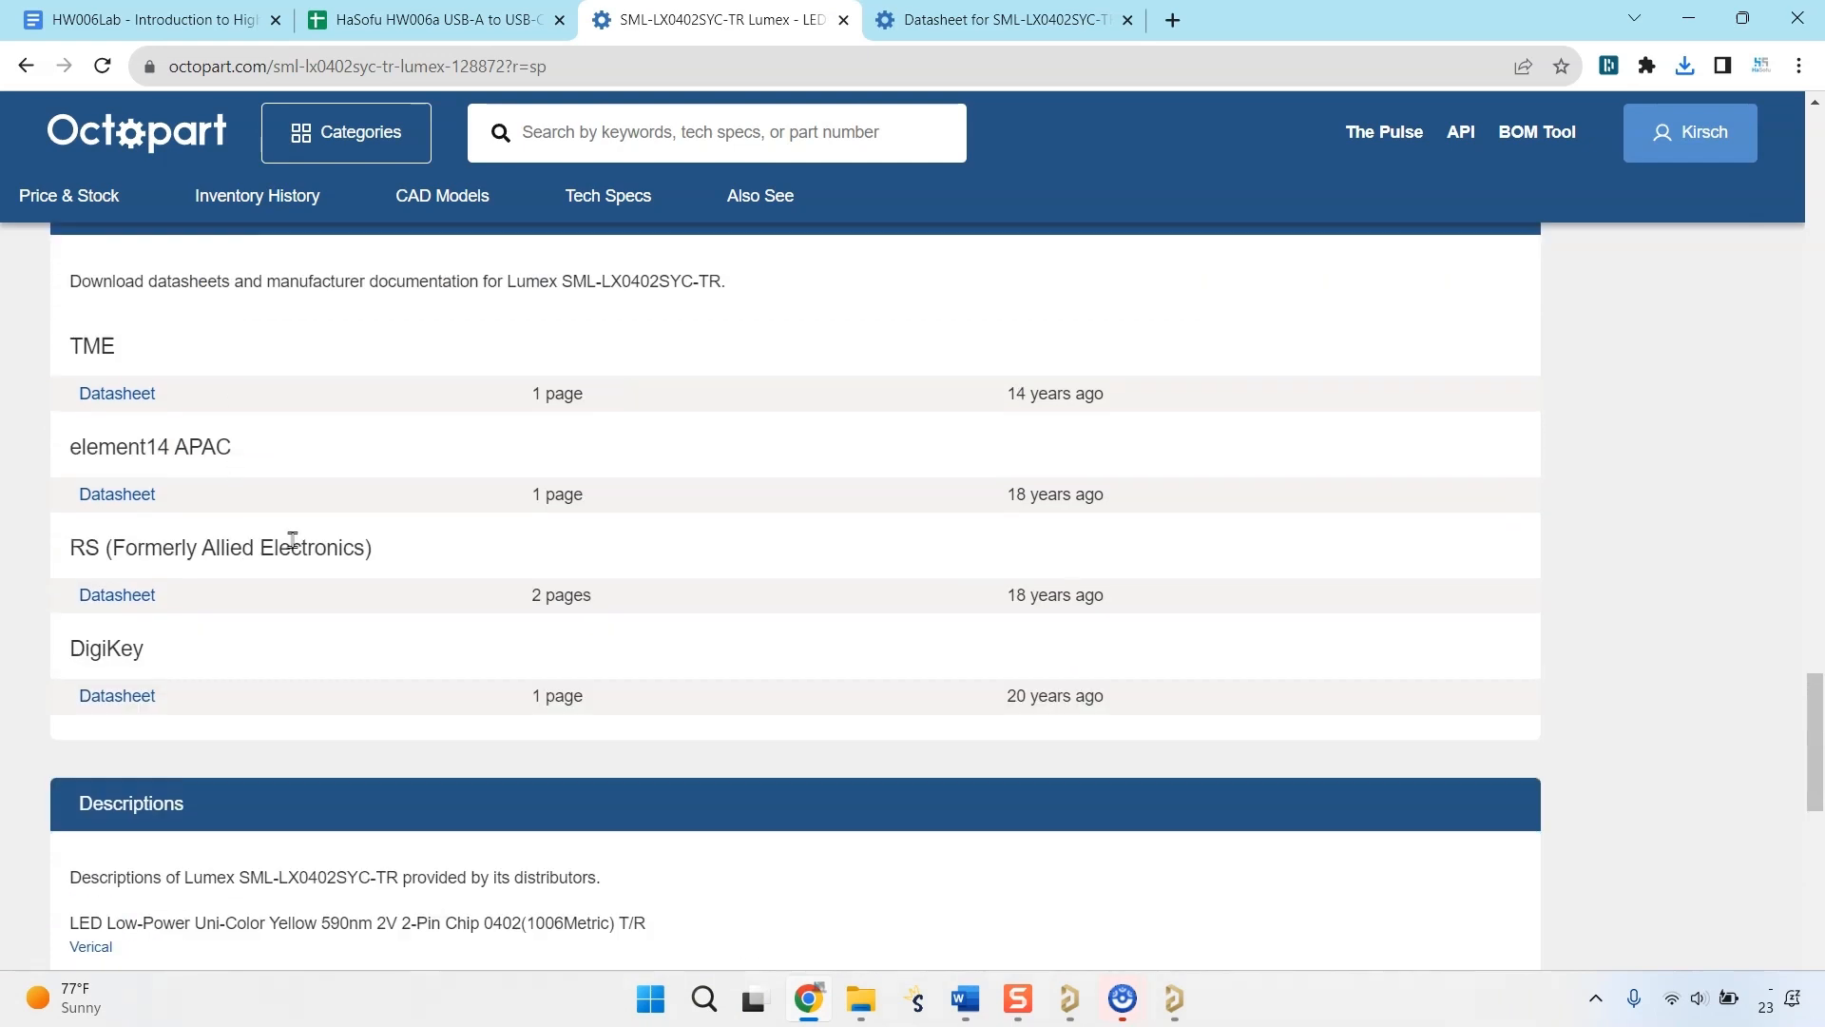
scroll(275, 589, up, 4)
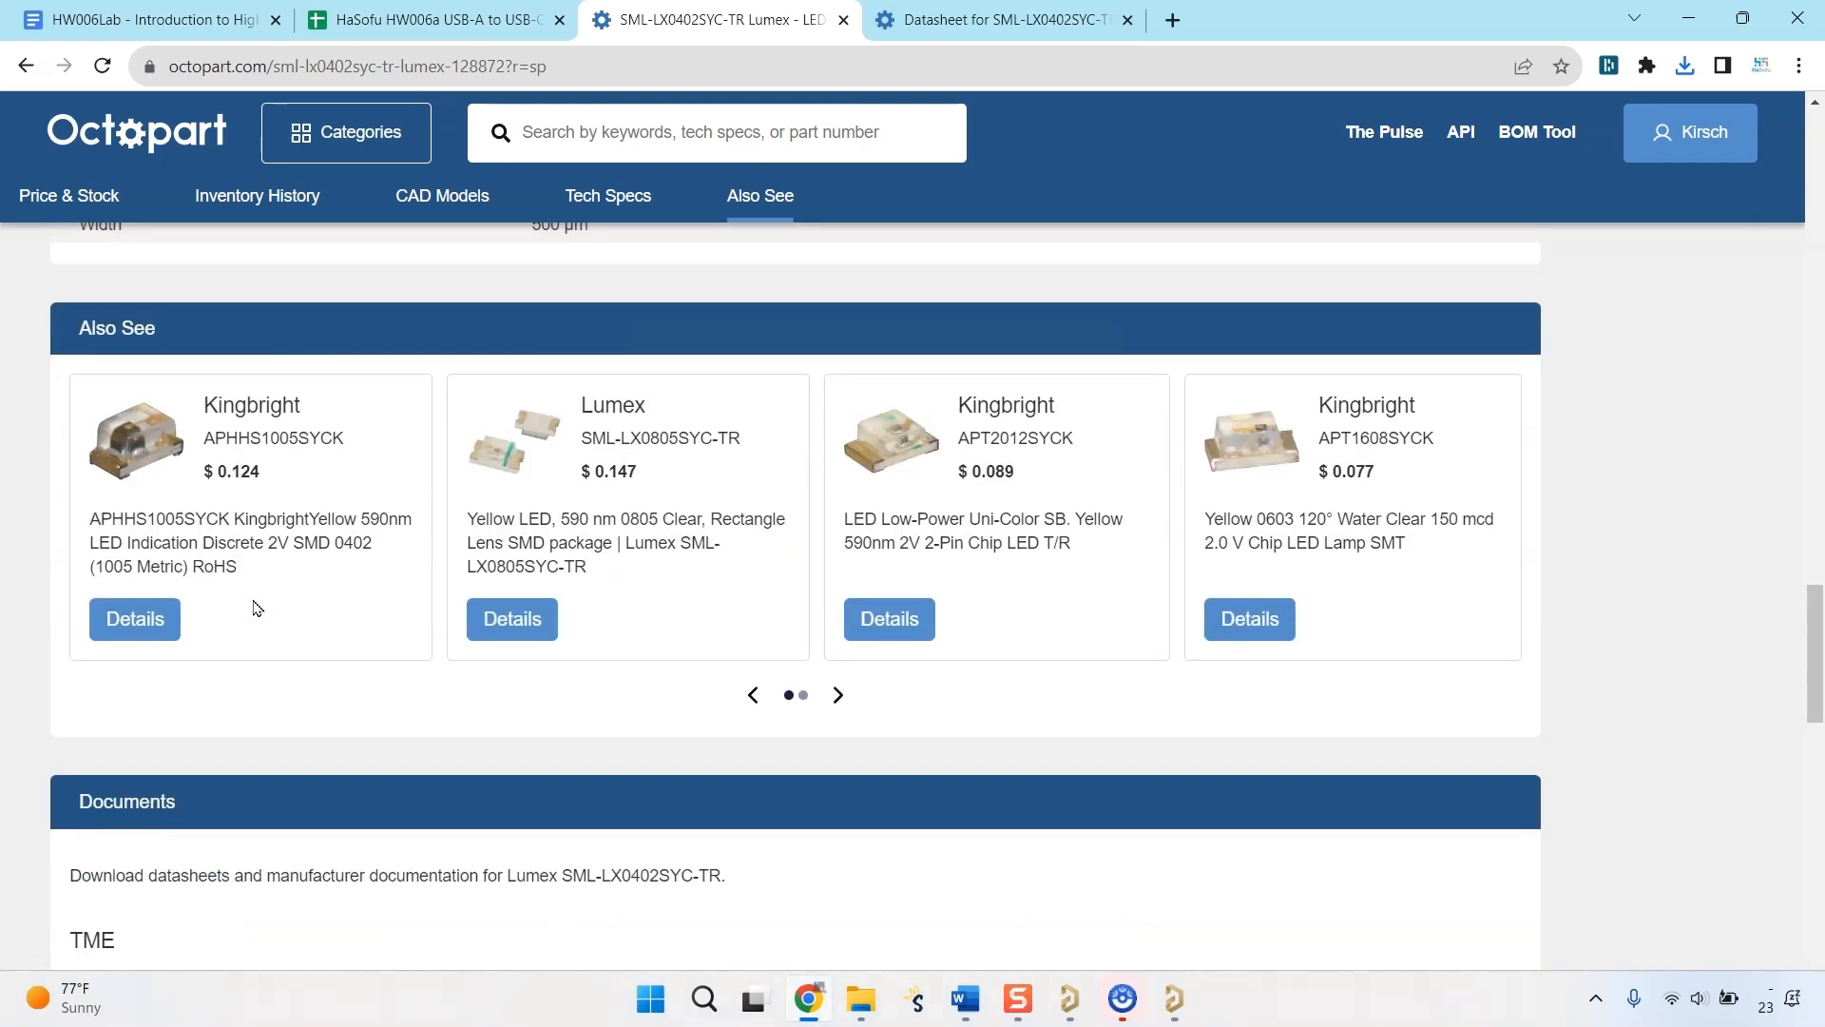
scroll(256, 608, up, 2)
scroll(280, 552, down, 1)
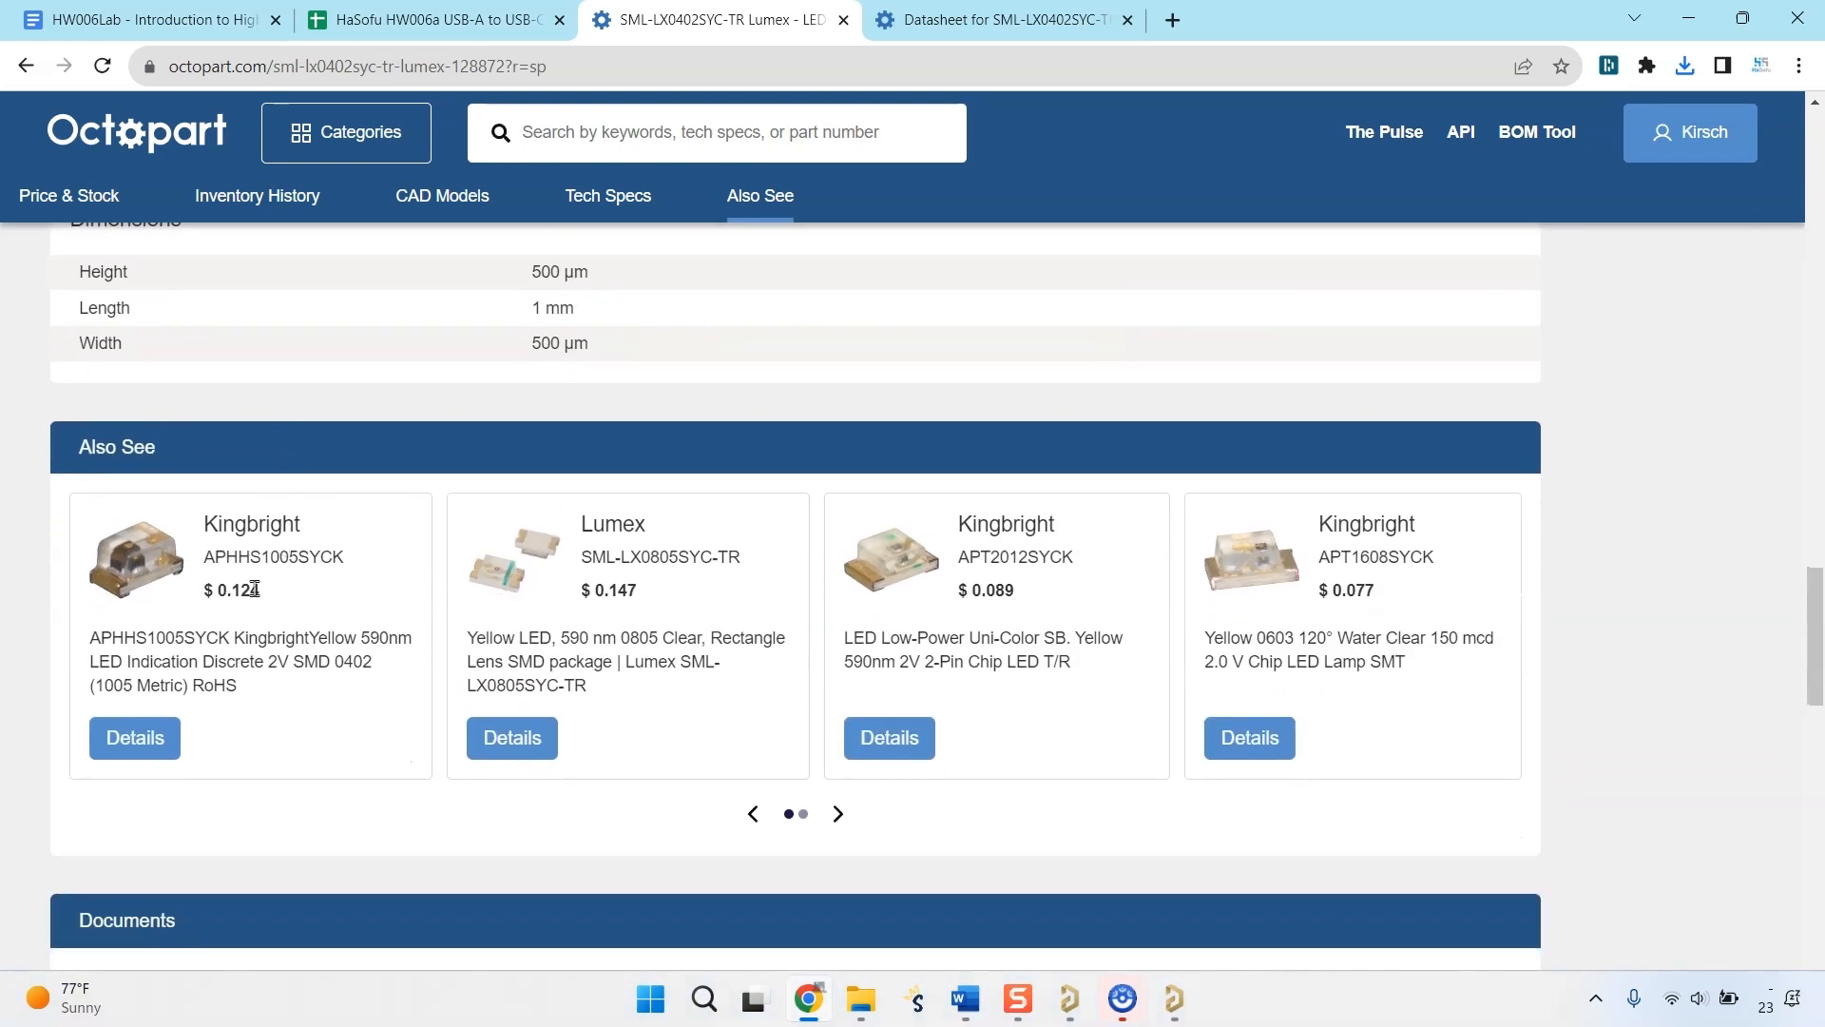
click(155, 743)
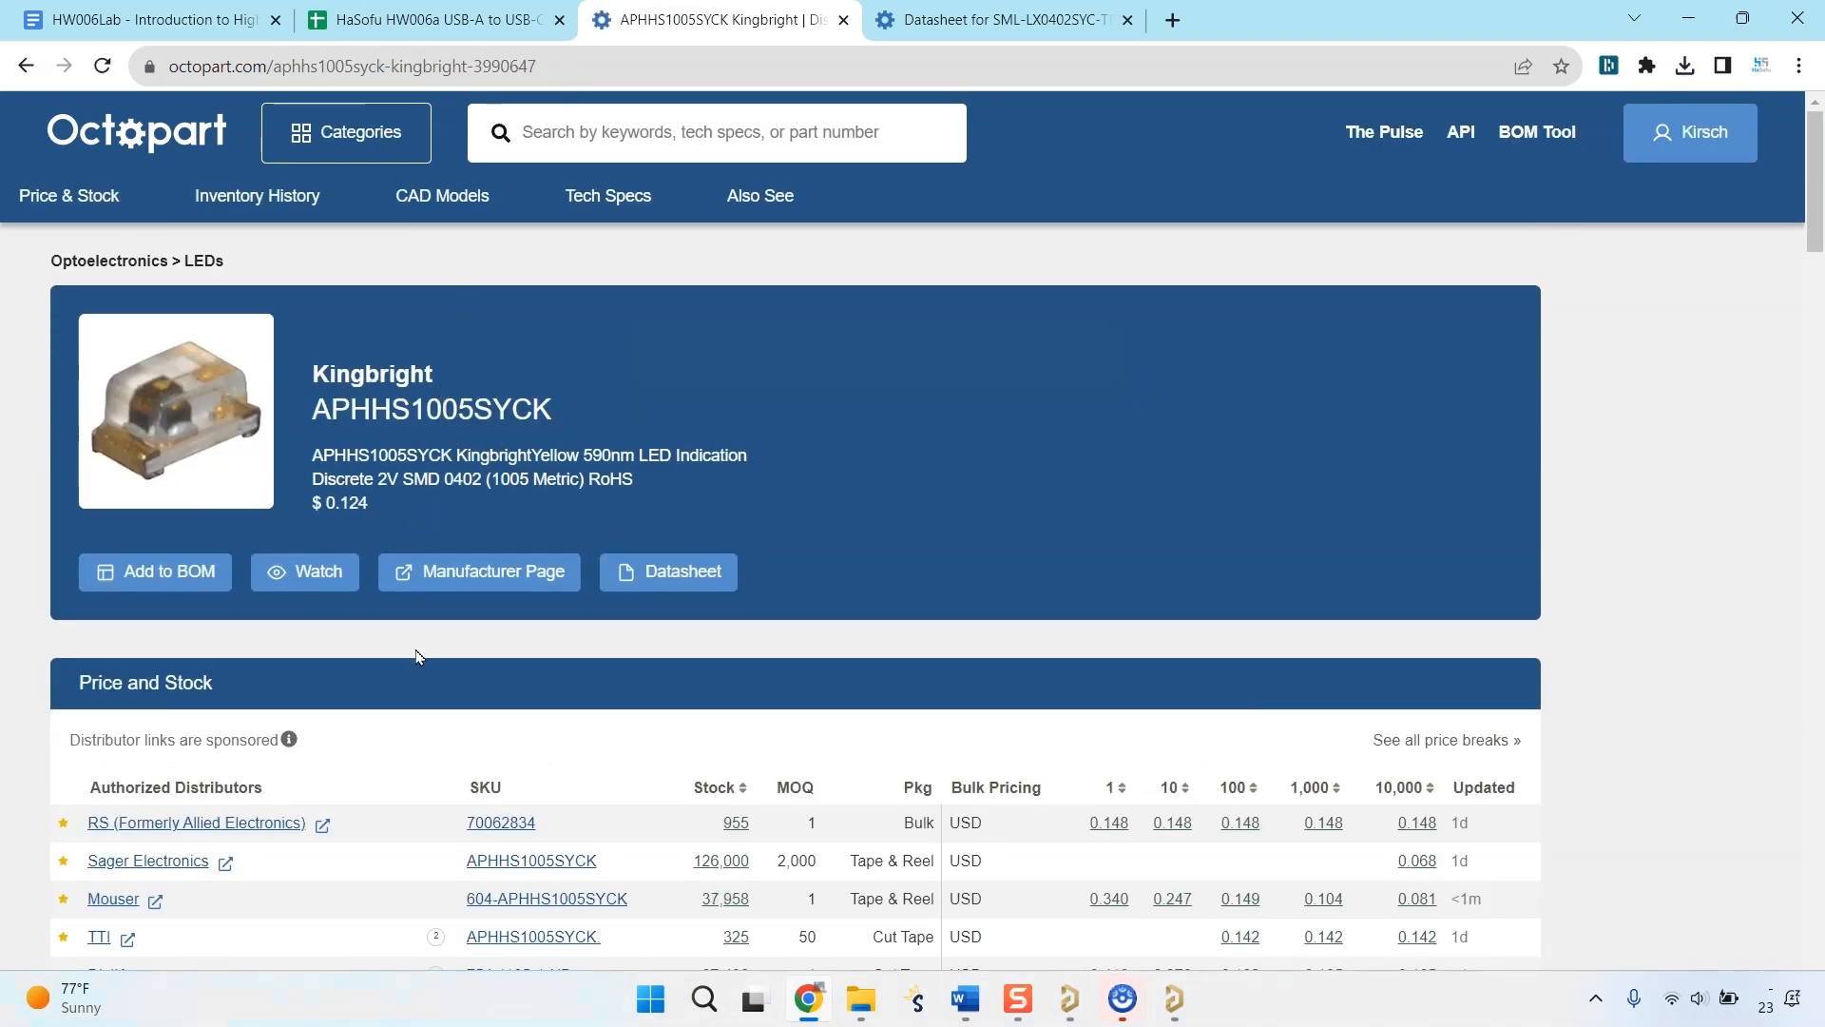
Copy the part number APHHS1005SYCK from Octopart and search for it in Altium's Add Part Choices dialog.
double_click(511, 411)
right_click(505, 409)
click(575, 442)
click(1171, 998)
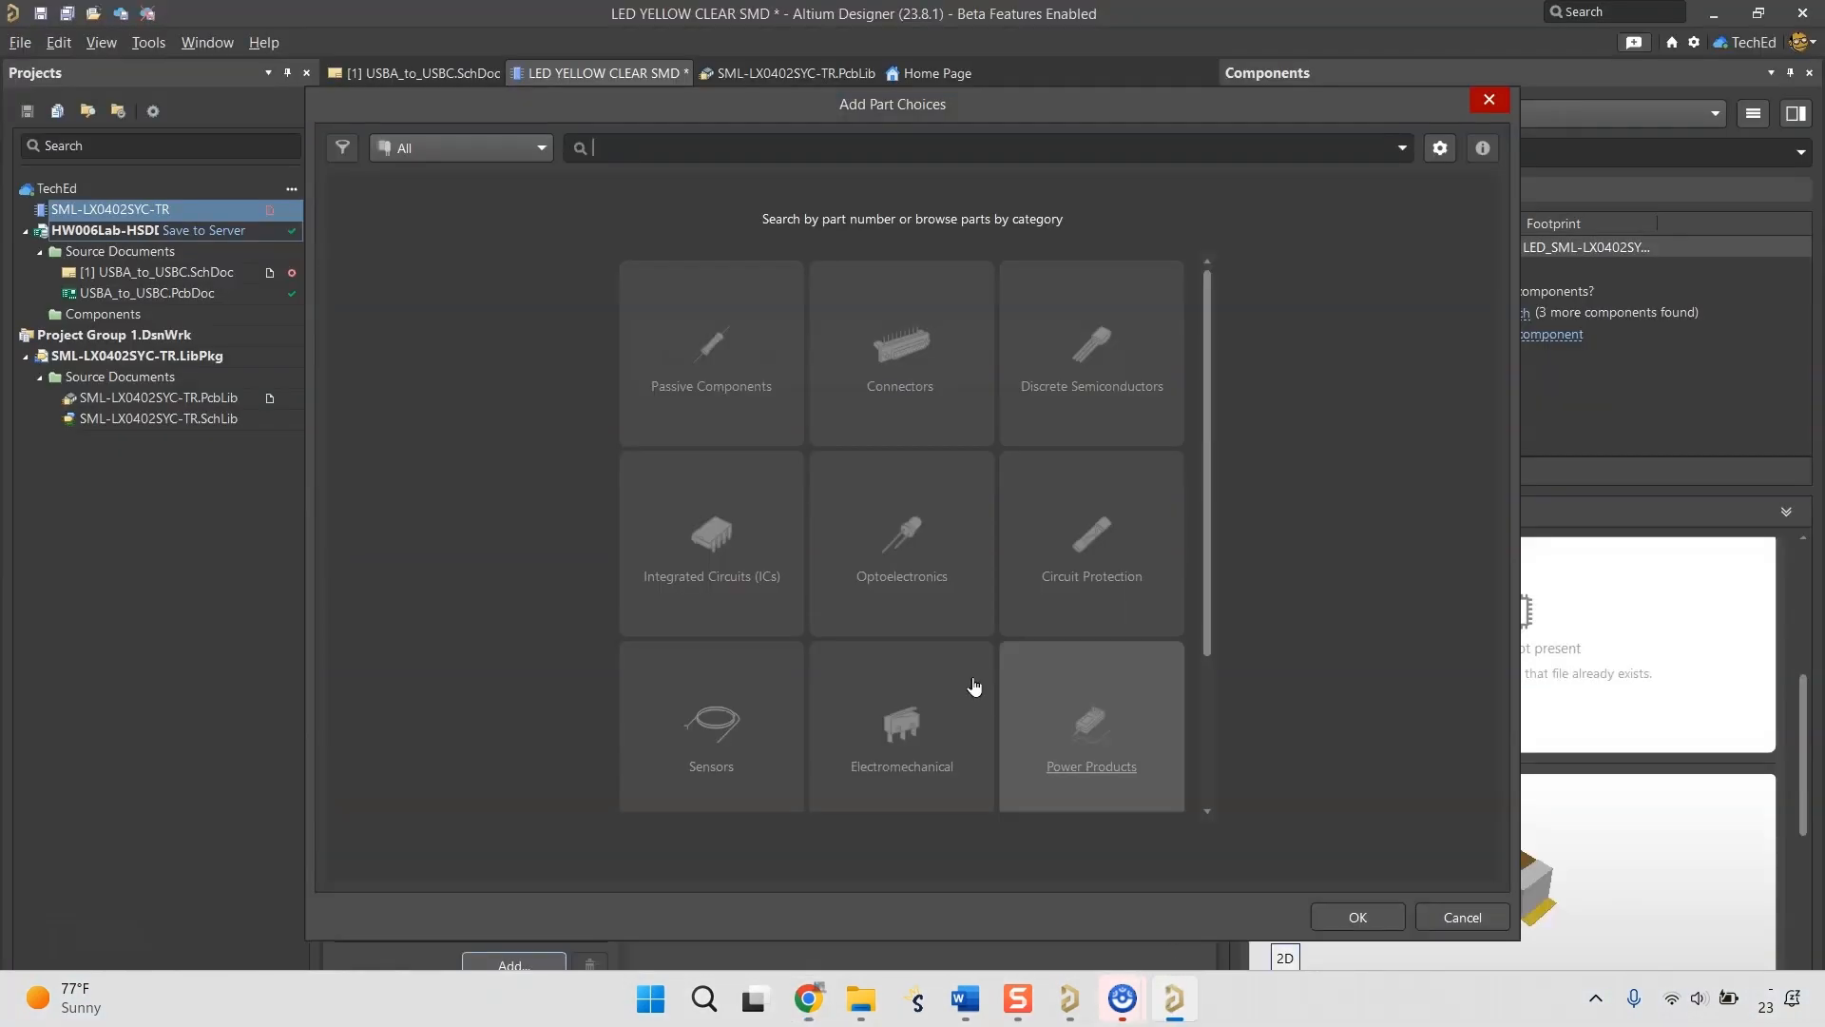
key(ctrl+v)
key(Return)
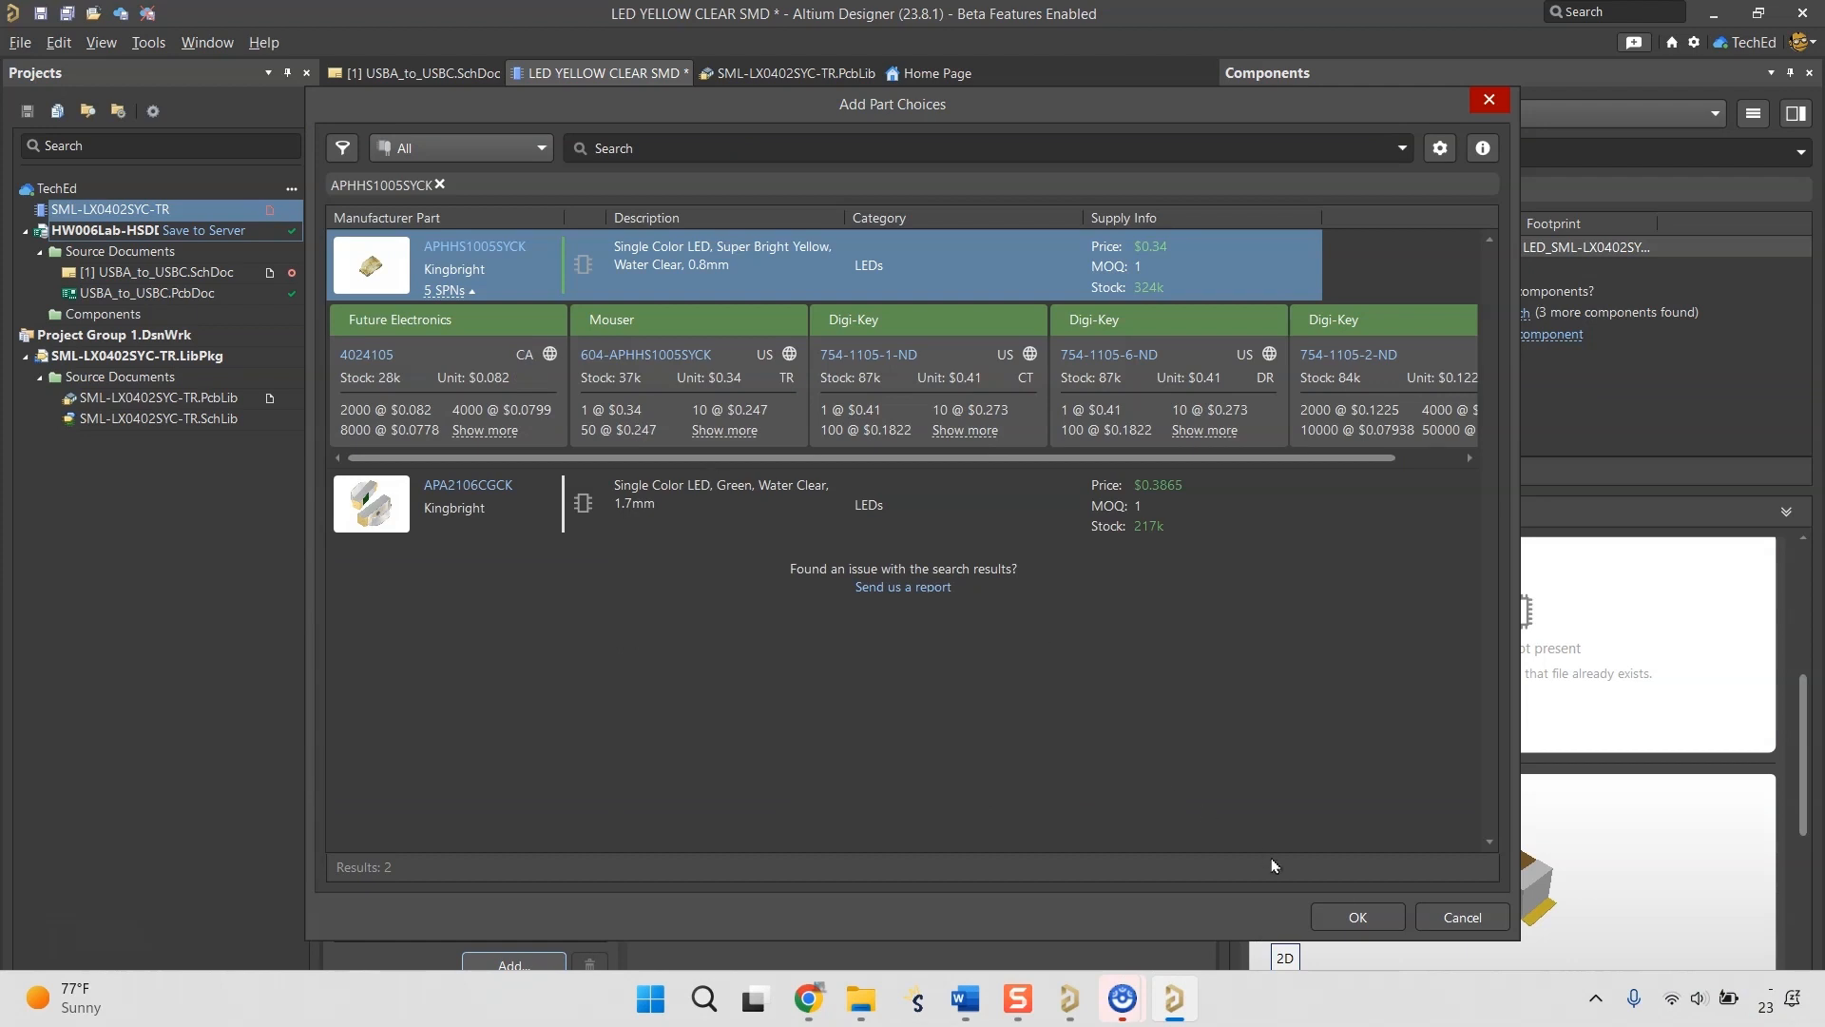
Add Kingbright APHHS1005SYCK as the part choice and apply its cloud data, including the Color and Forward Current-Max parameters.
click(1357, 916)
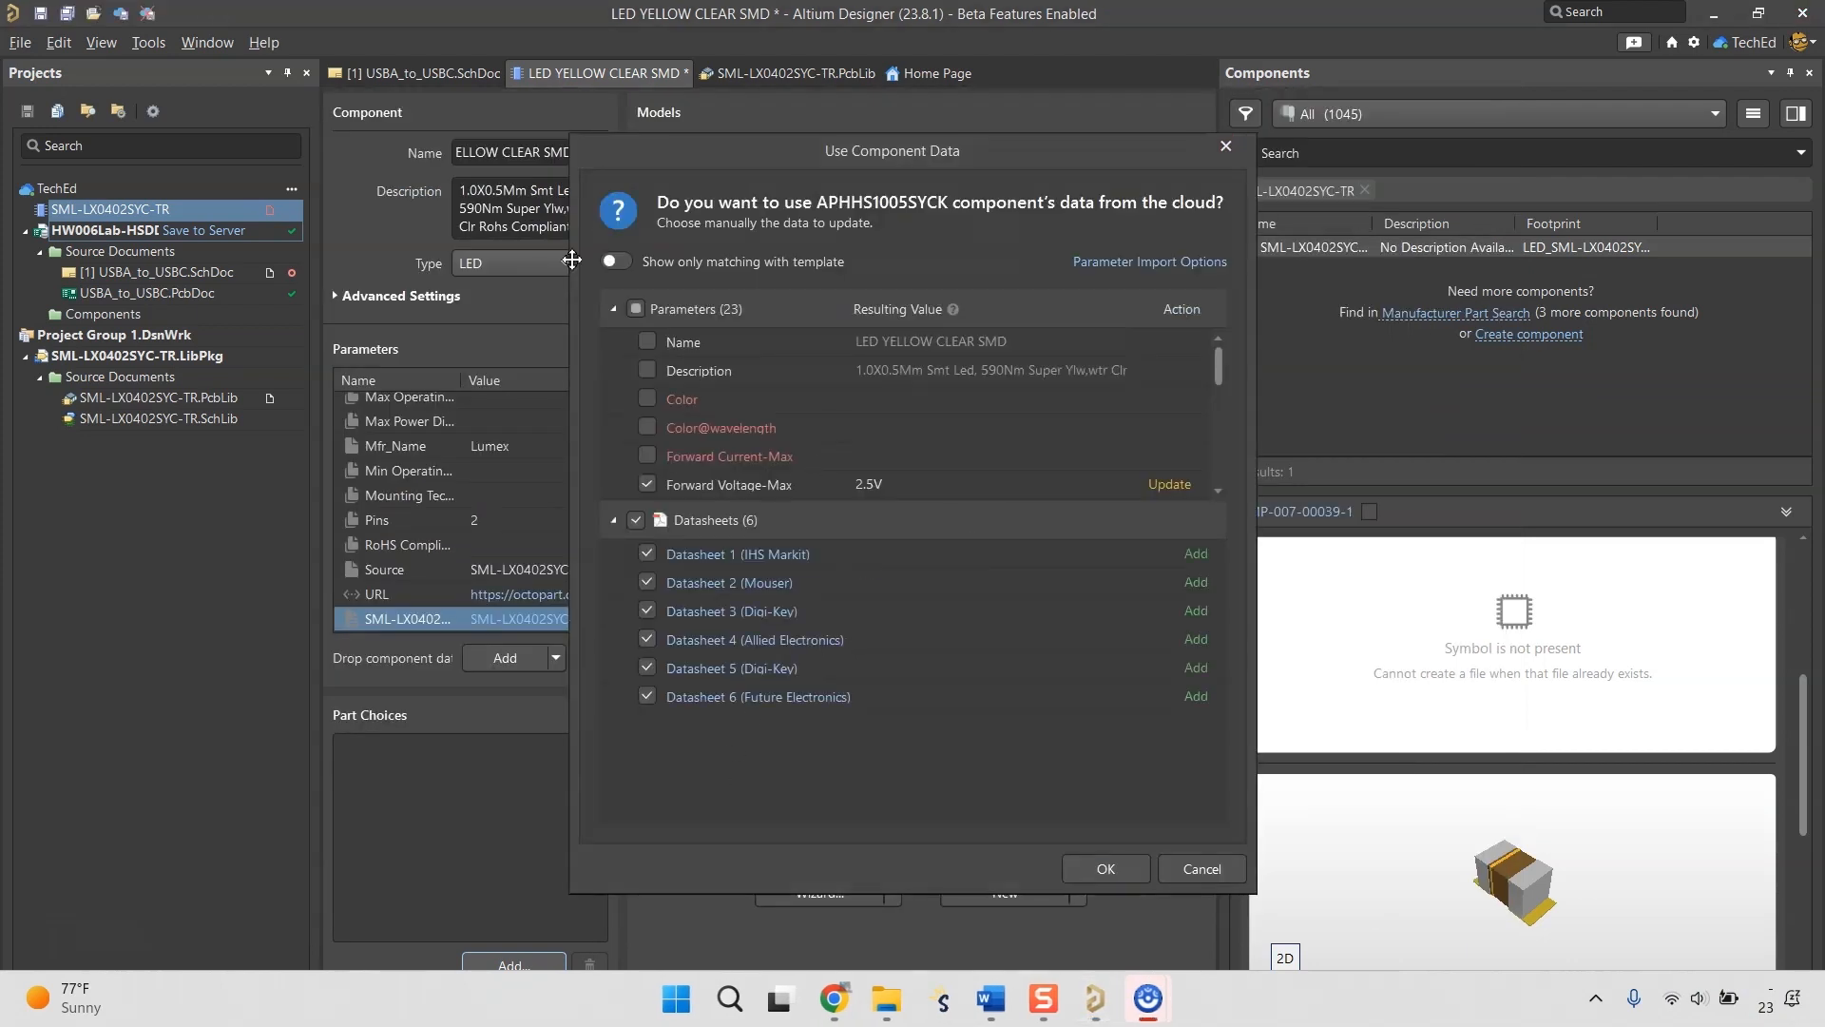
click(647, 398)
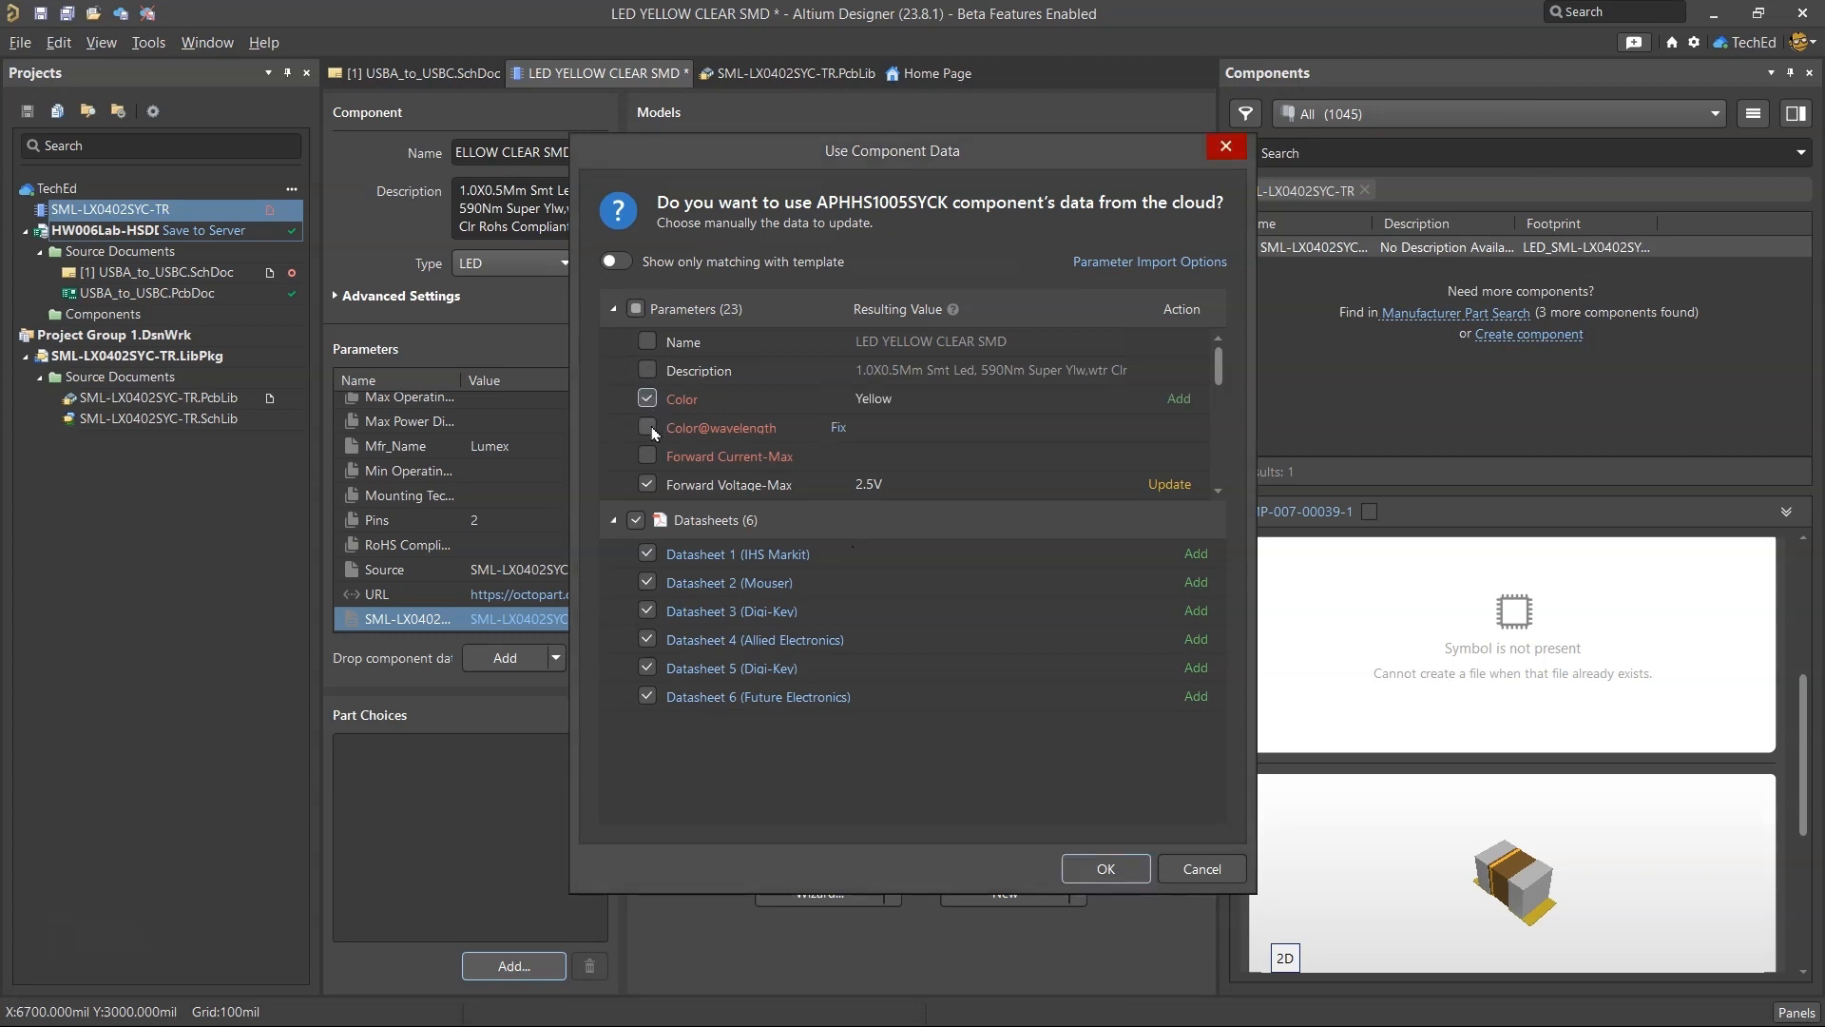
click(648, 455)
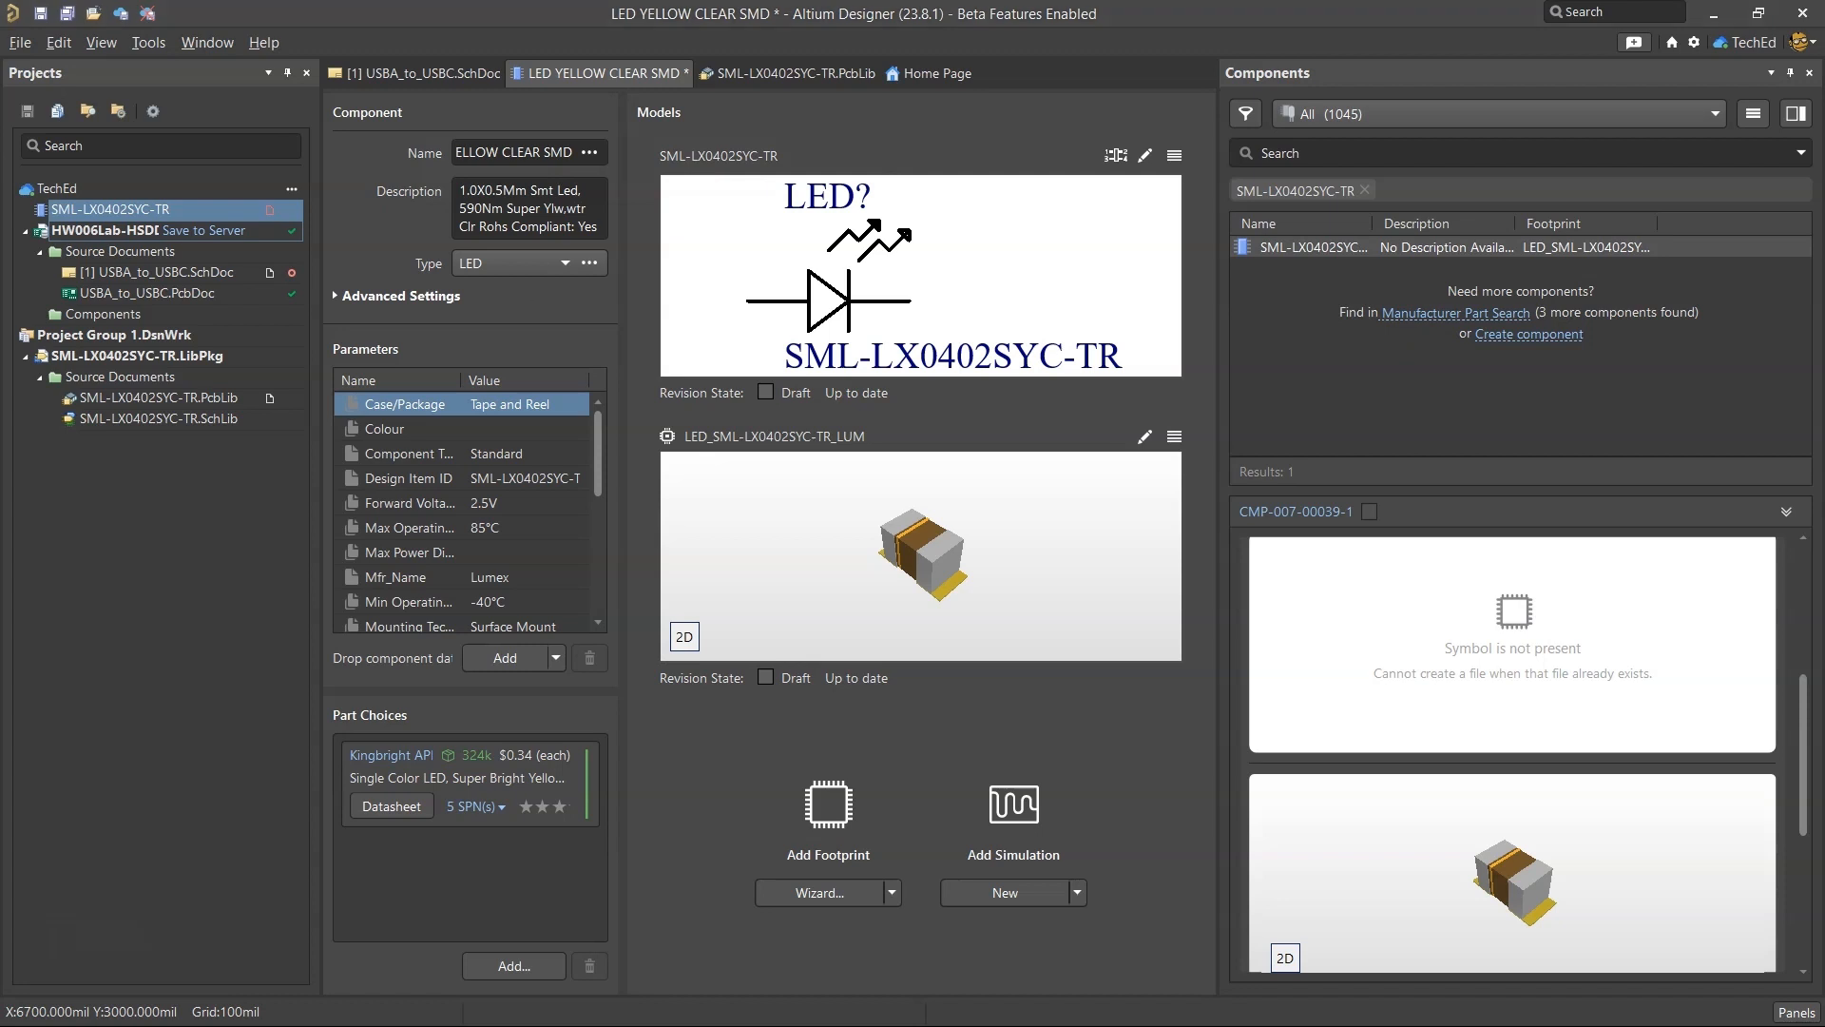
Close the LED YELLOW CLEAR SMD component, saving it to the server and continuing the release despite the validation violations.
right_click(621, 73)
click(694, 197)
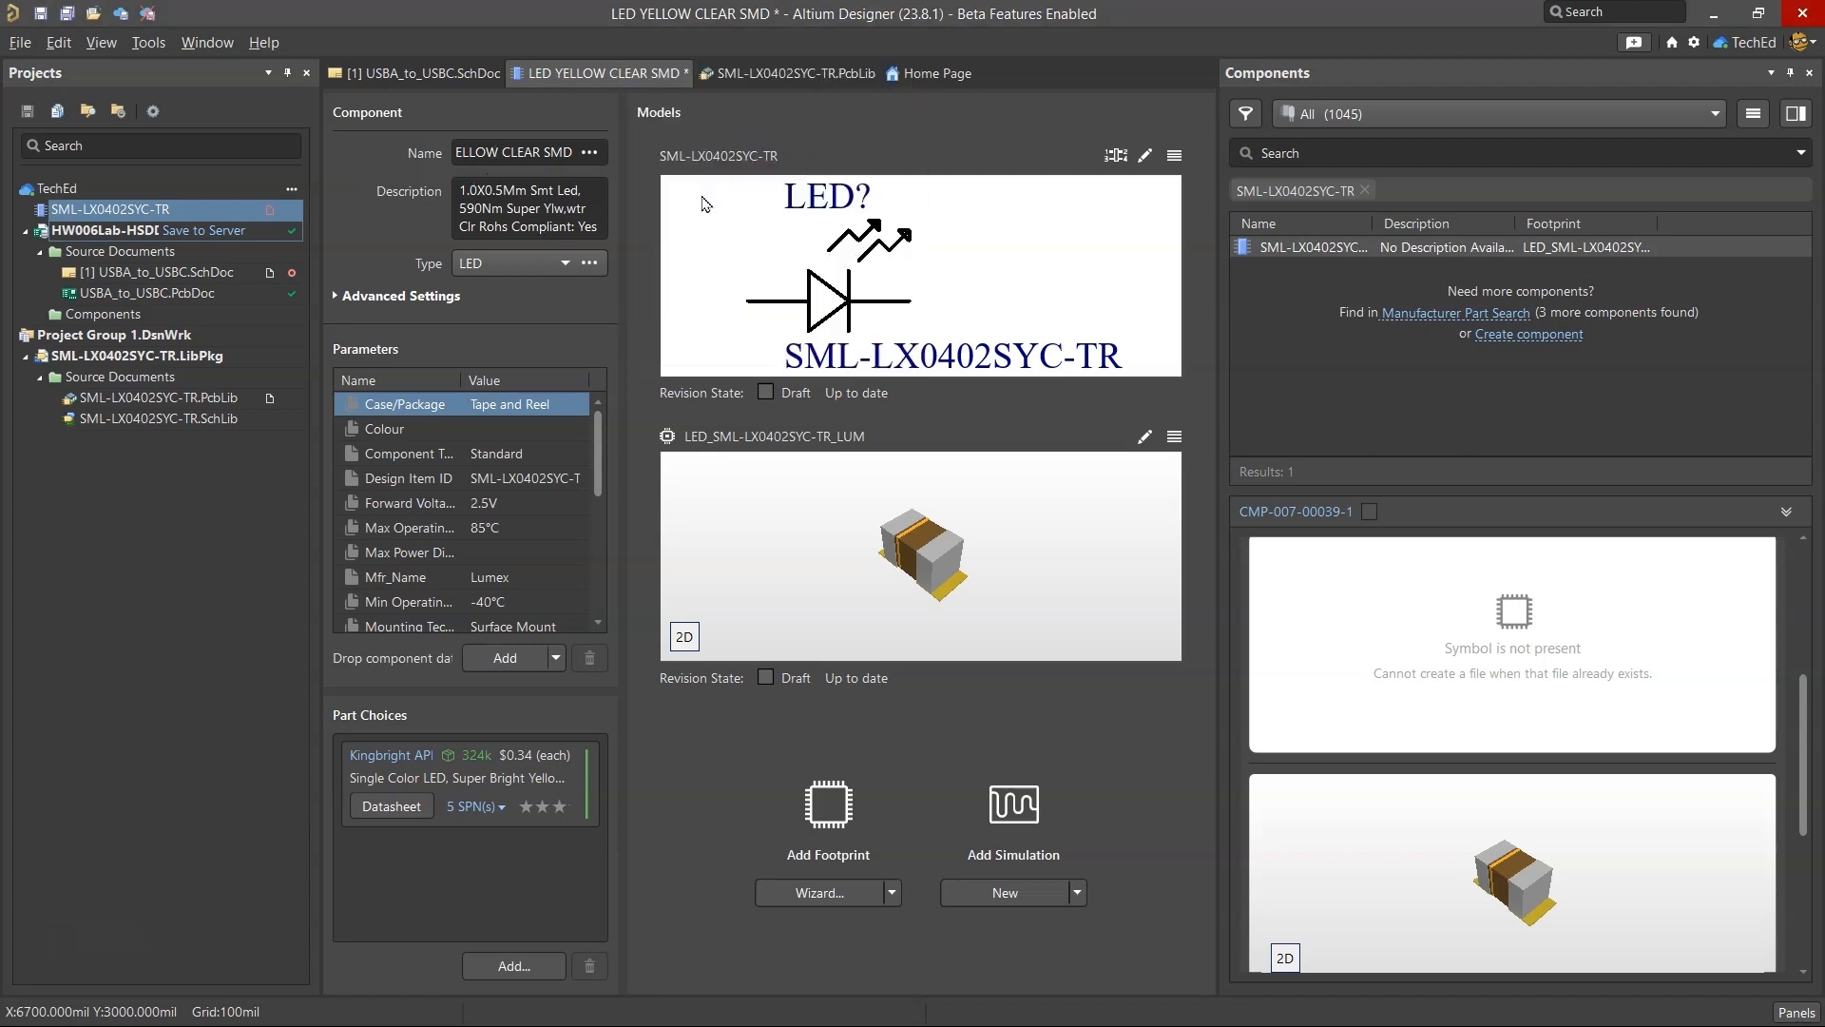
right_click(598, 78)
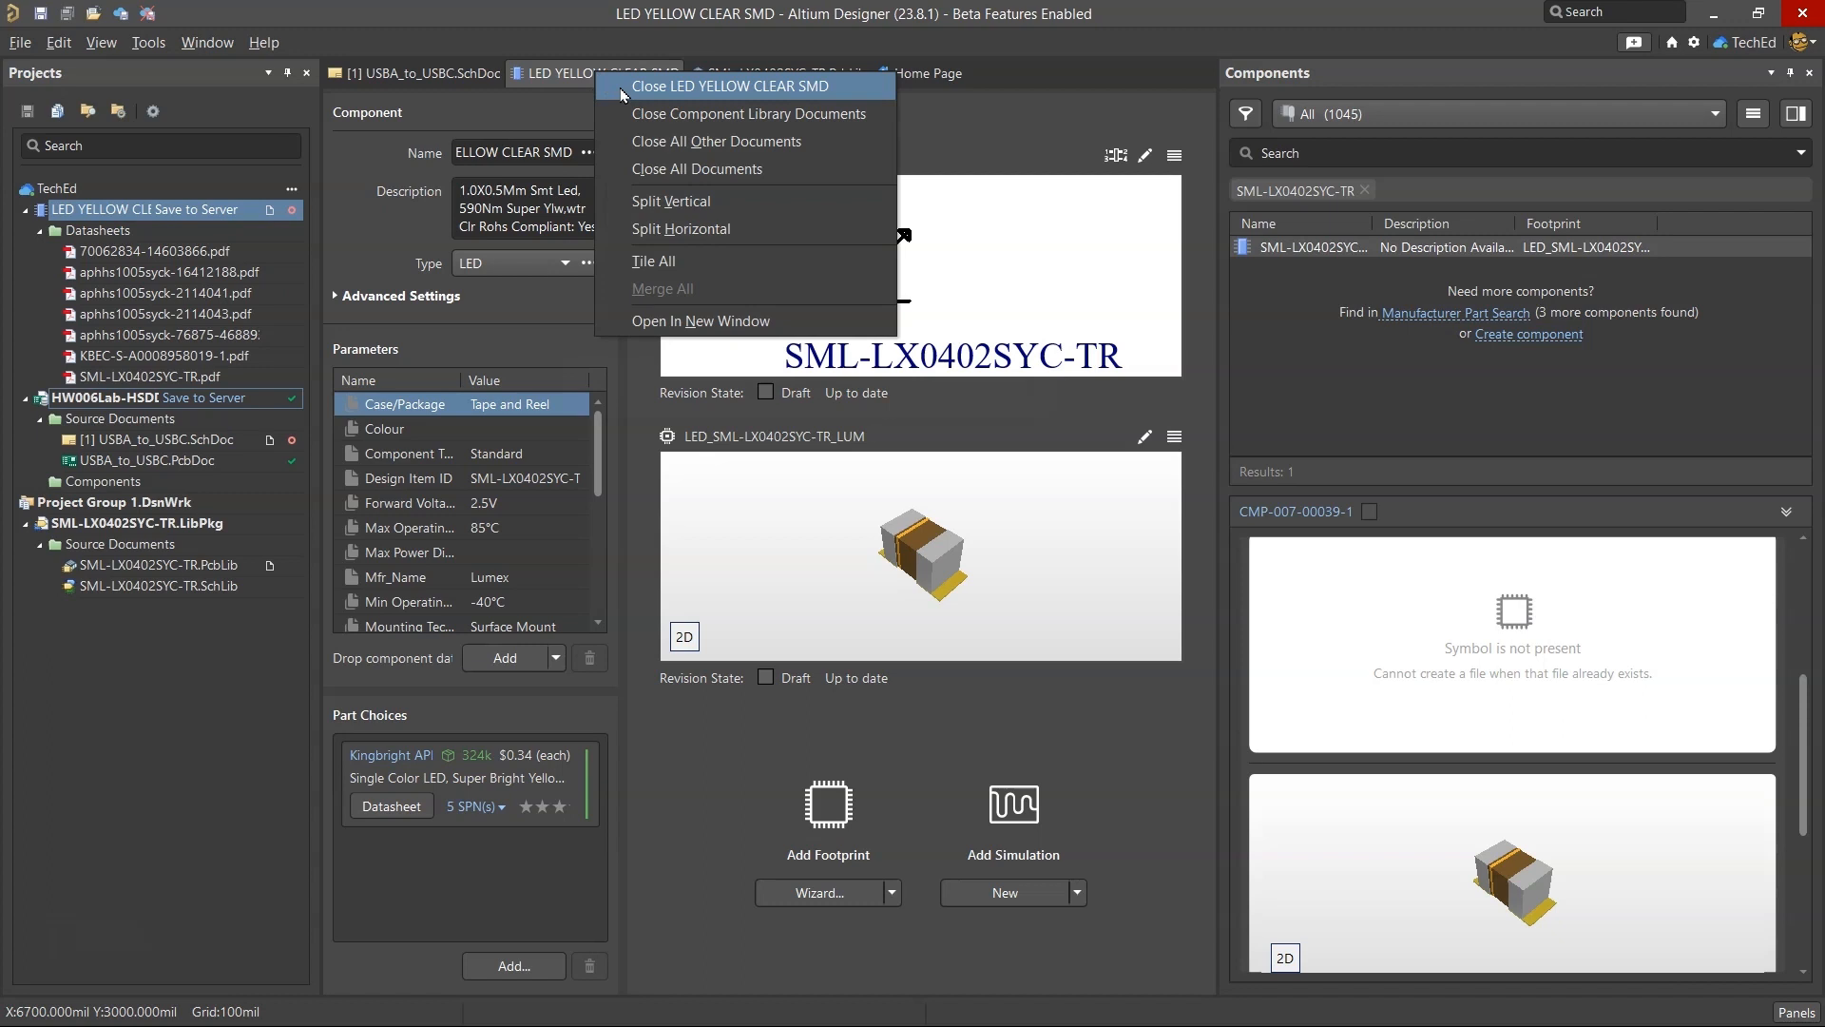
click(619, 87)
click(884, 609)
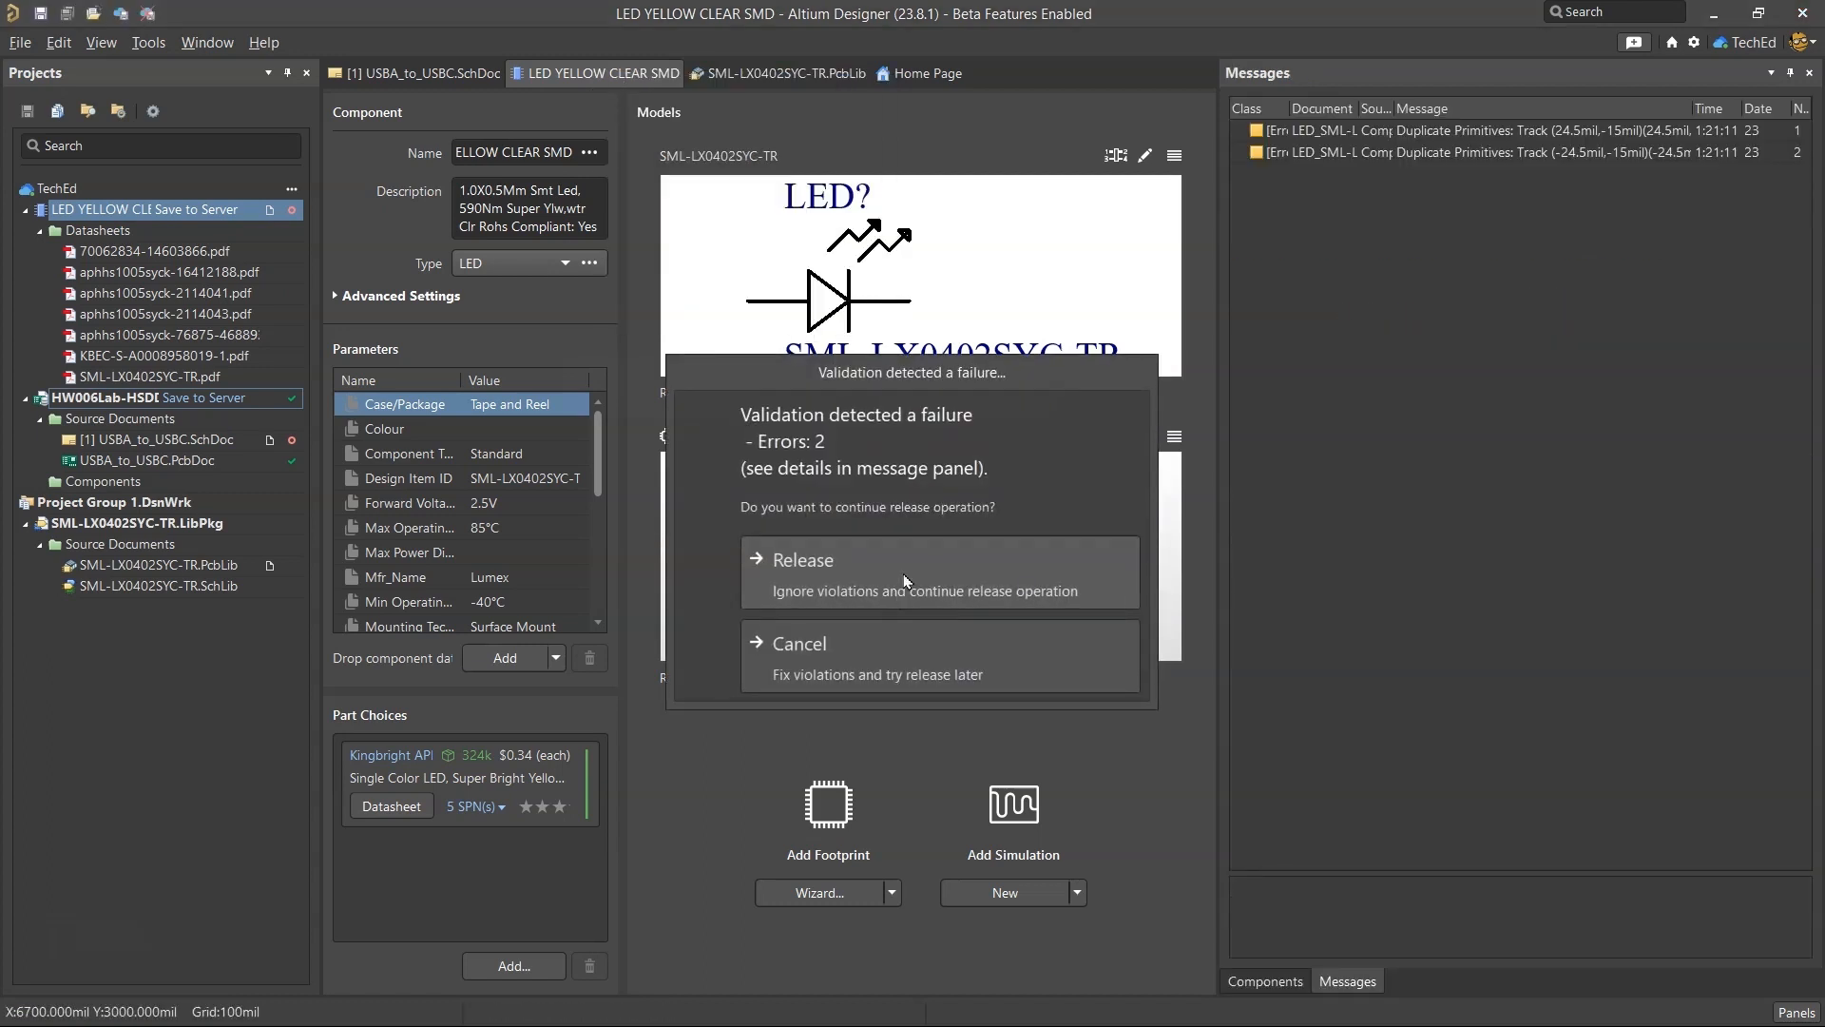
click(905, 581)
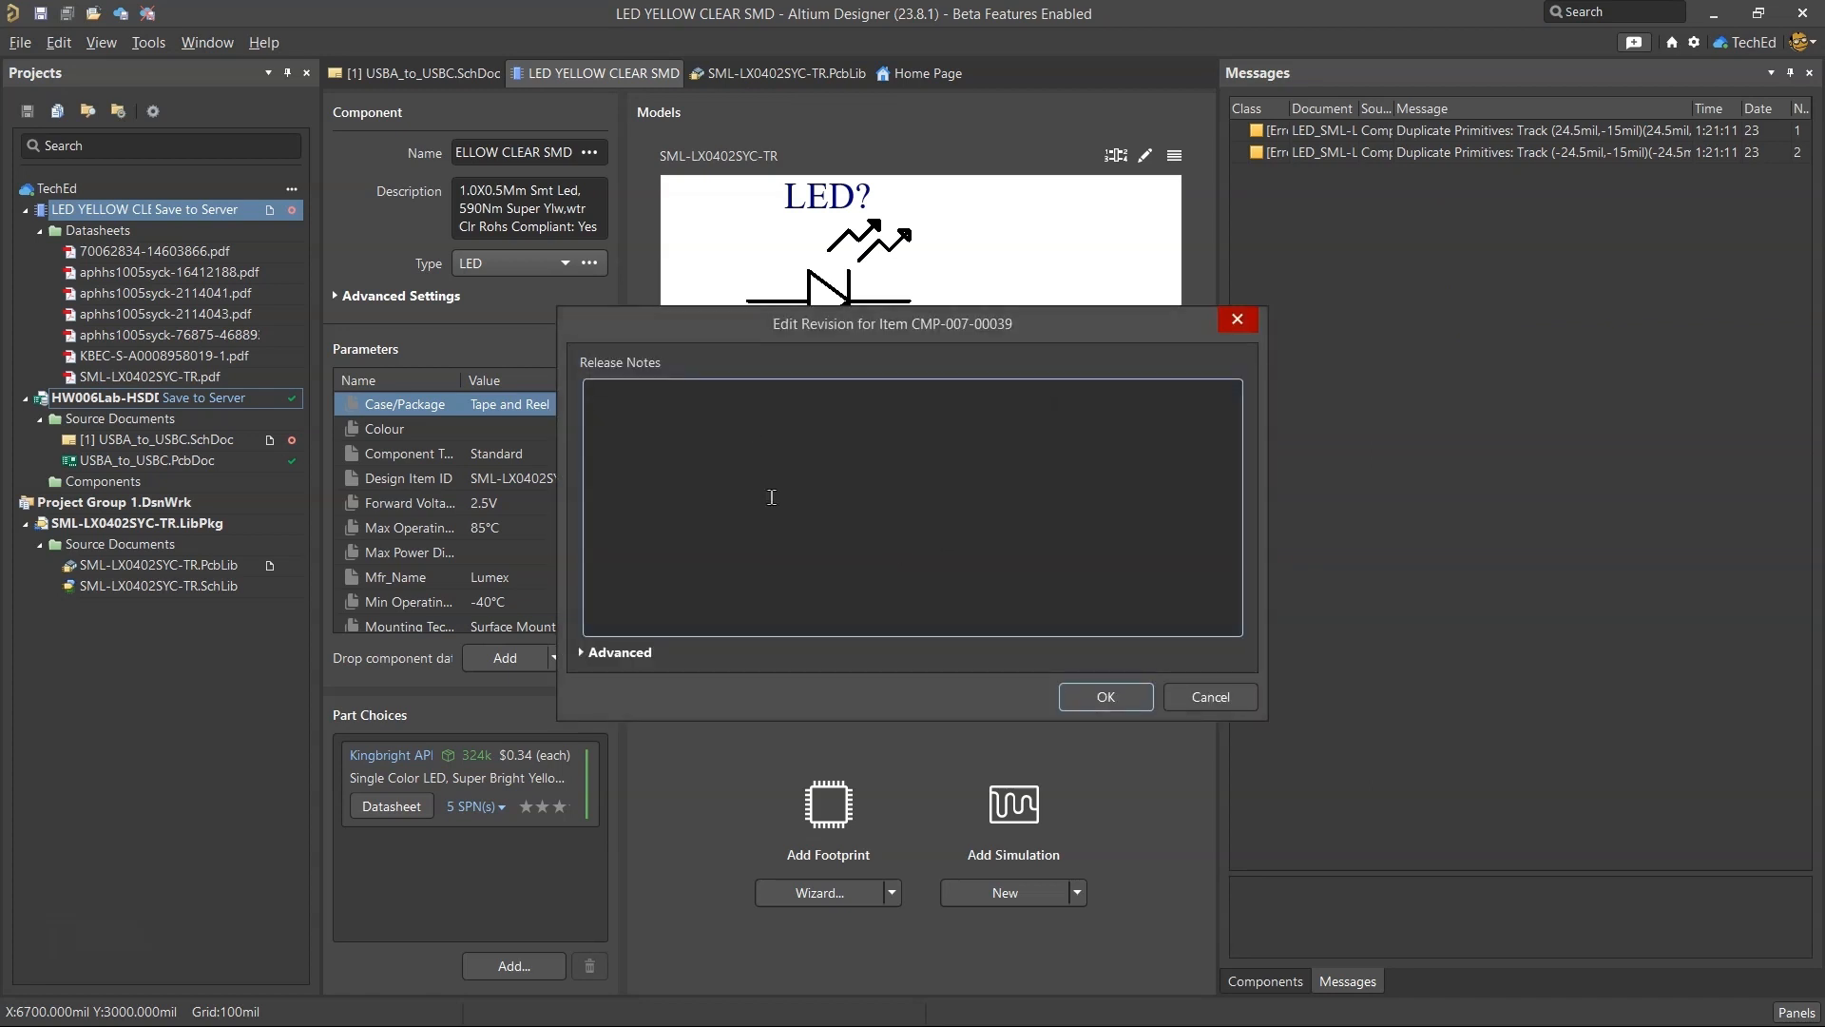
Enter the release notes "Added new yellow LED - in-house stock available. made local library" and confirm the component revision.
text(Added new yellow LED - in-house stock)
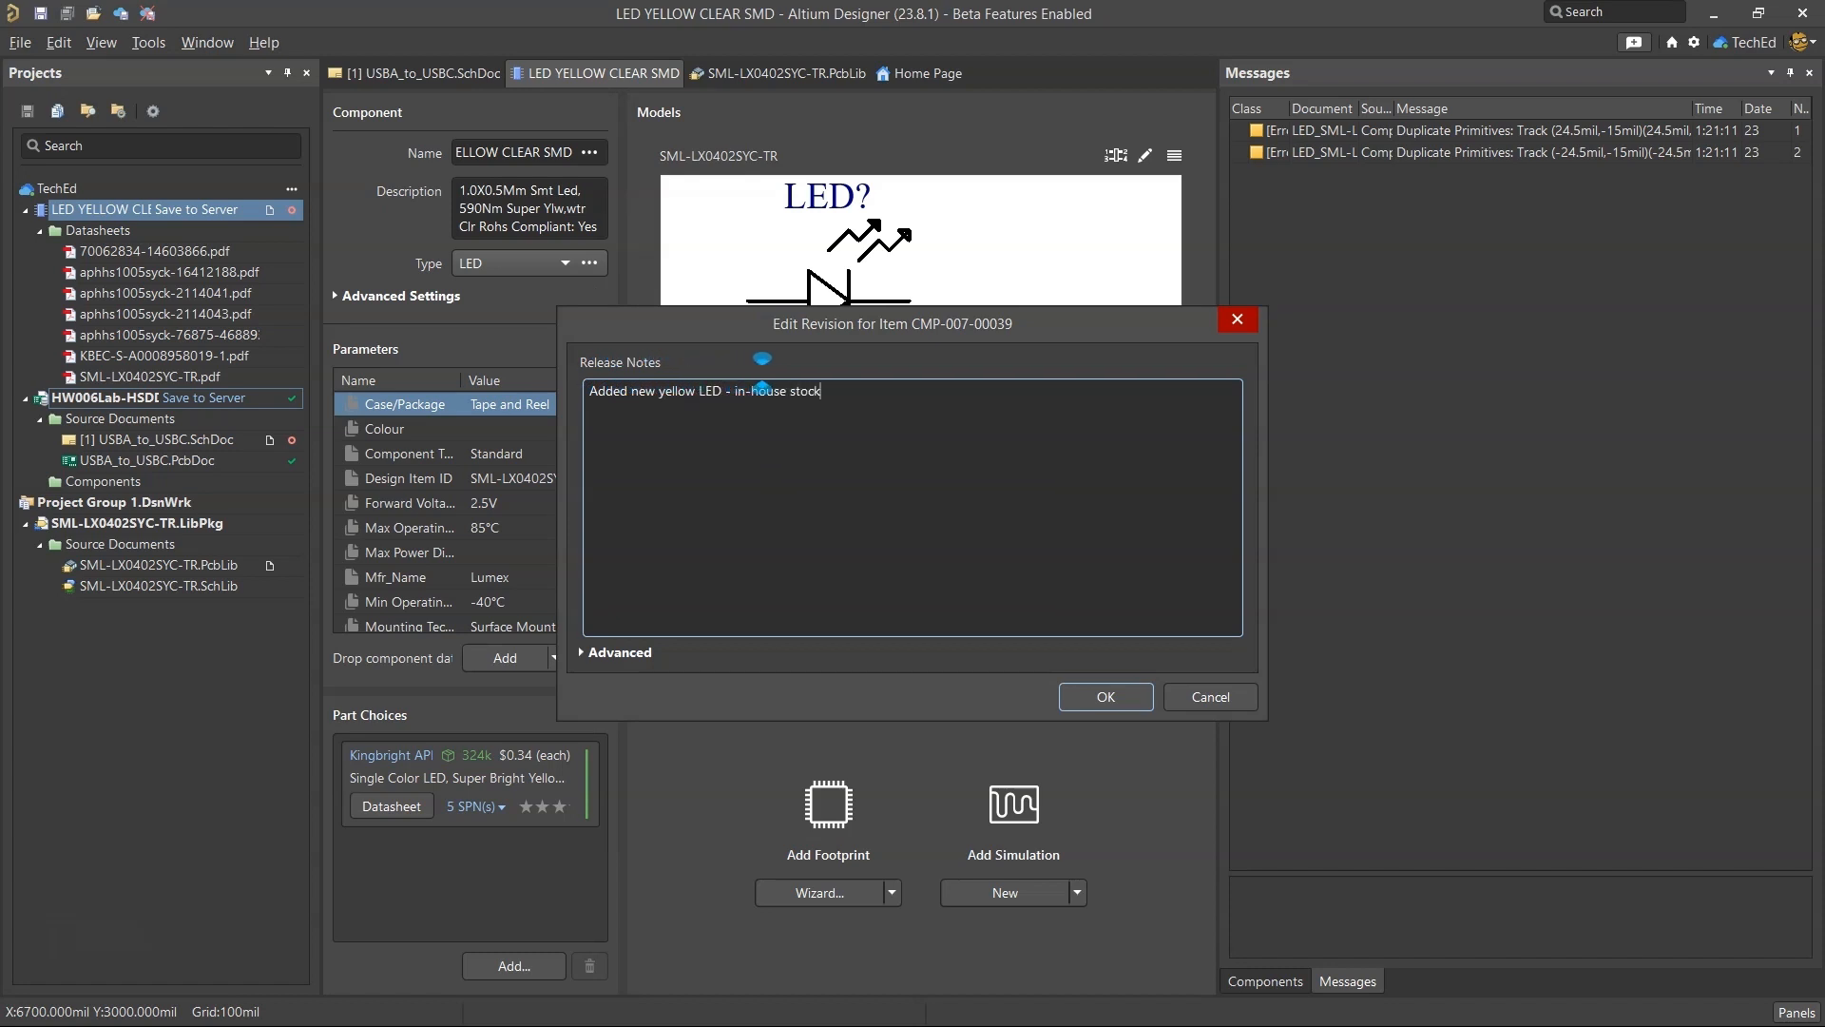
text( available. made local library)
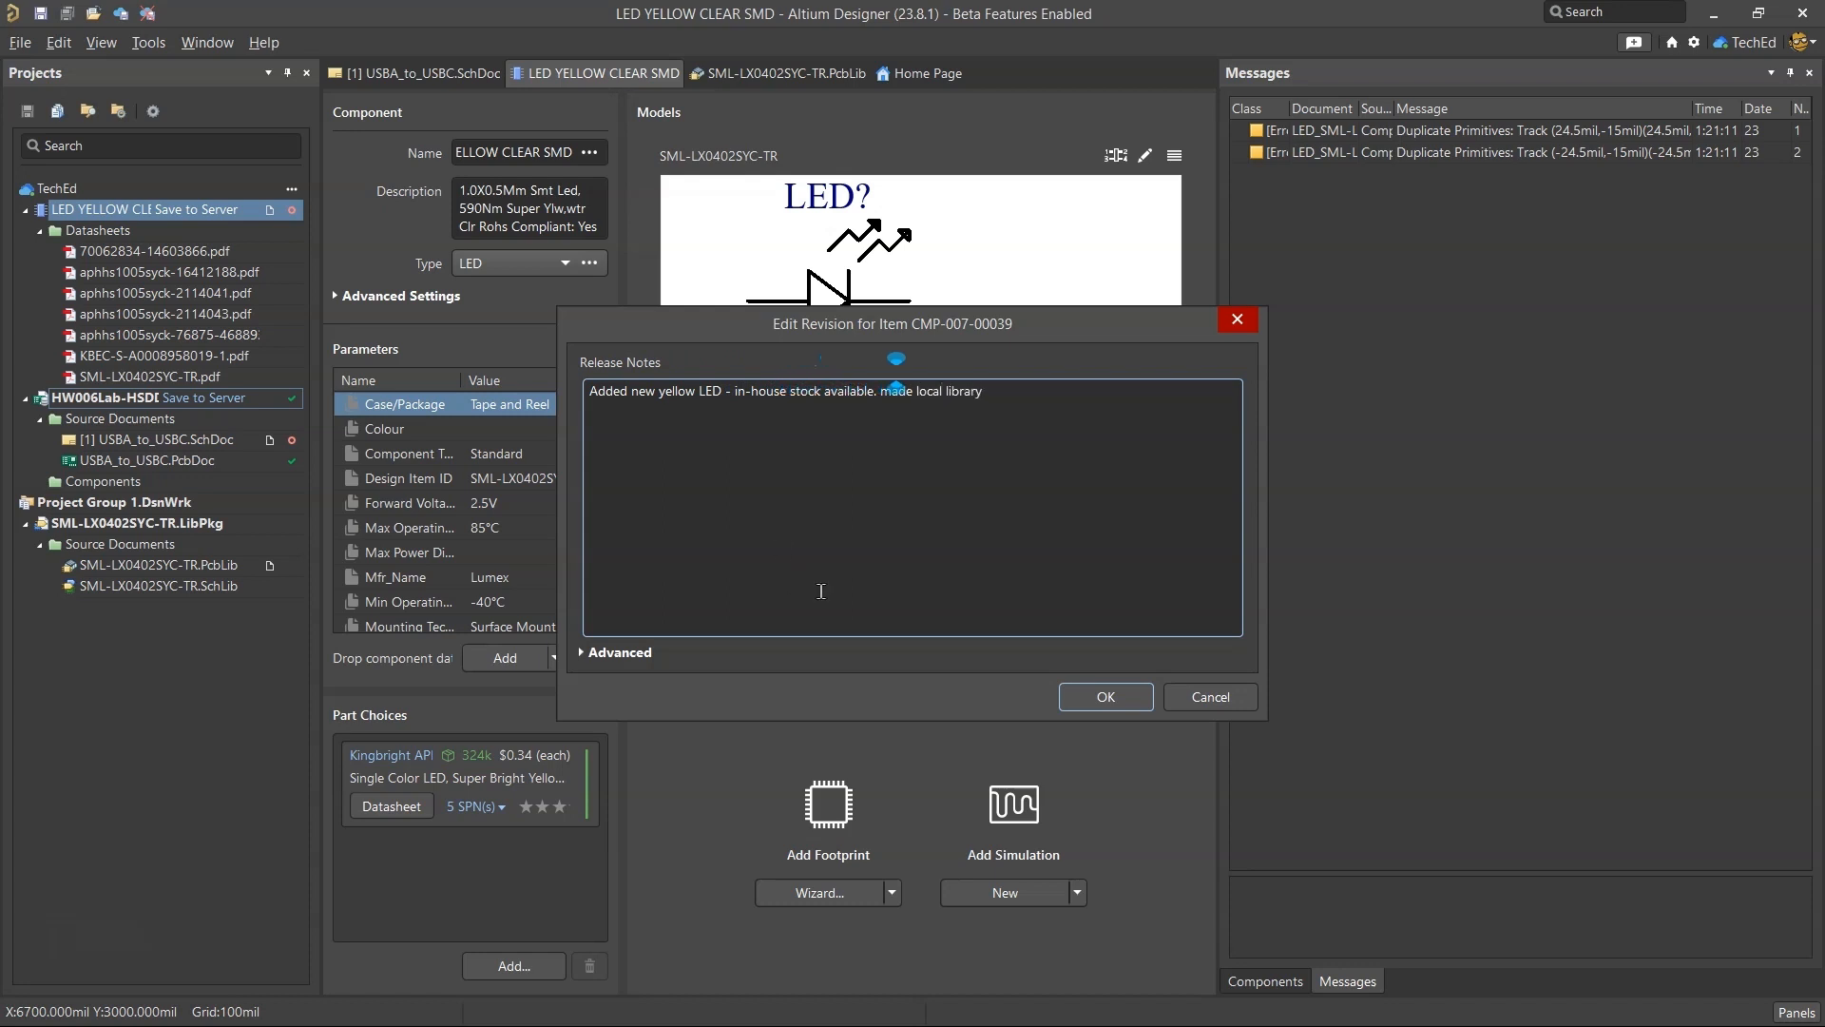
click(1105, 696)
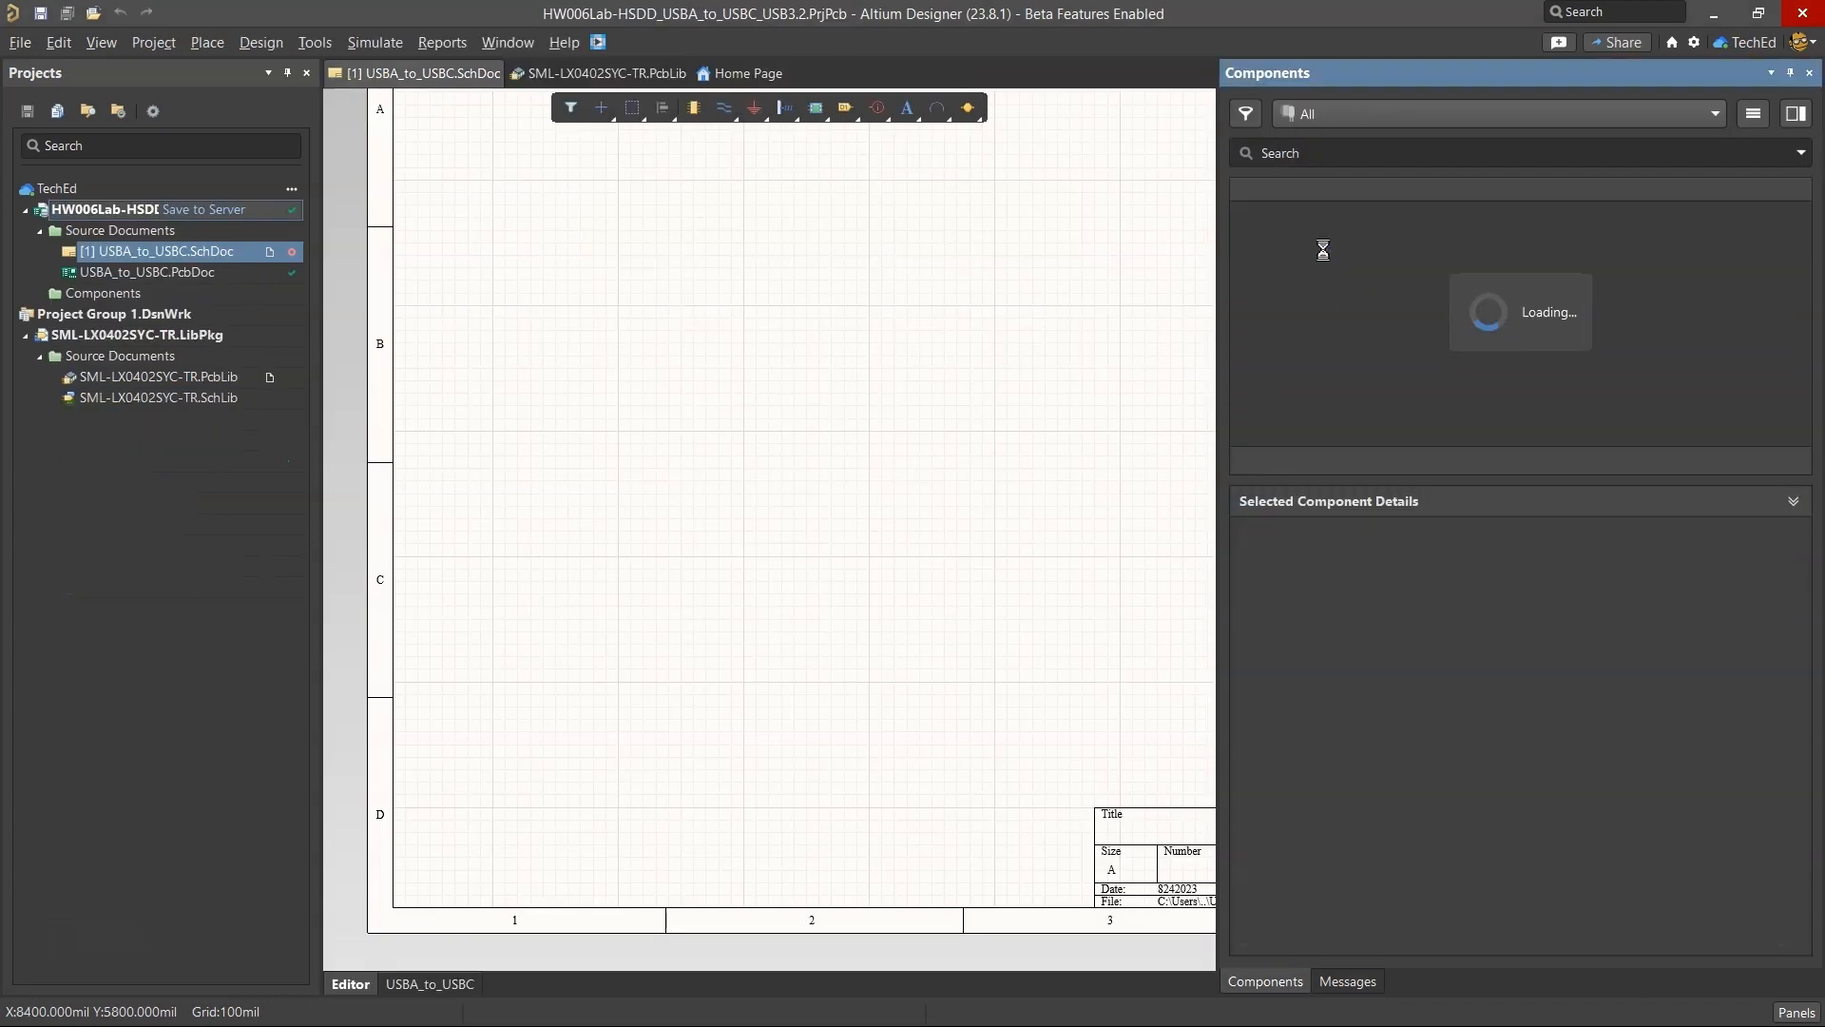
Place the LED YELLOW CLEAR SMD component on the USBA_to_USBC schematic as a test and delete it again.
drag(1329, 251, 723, 463)
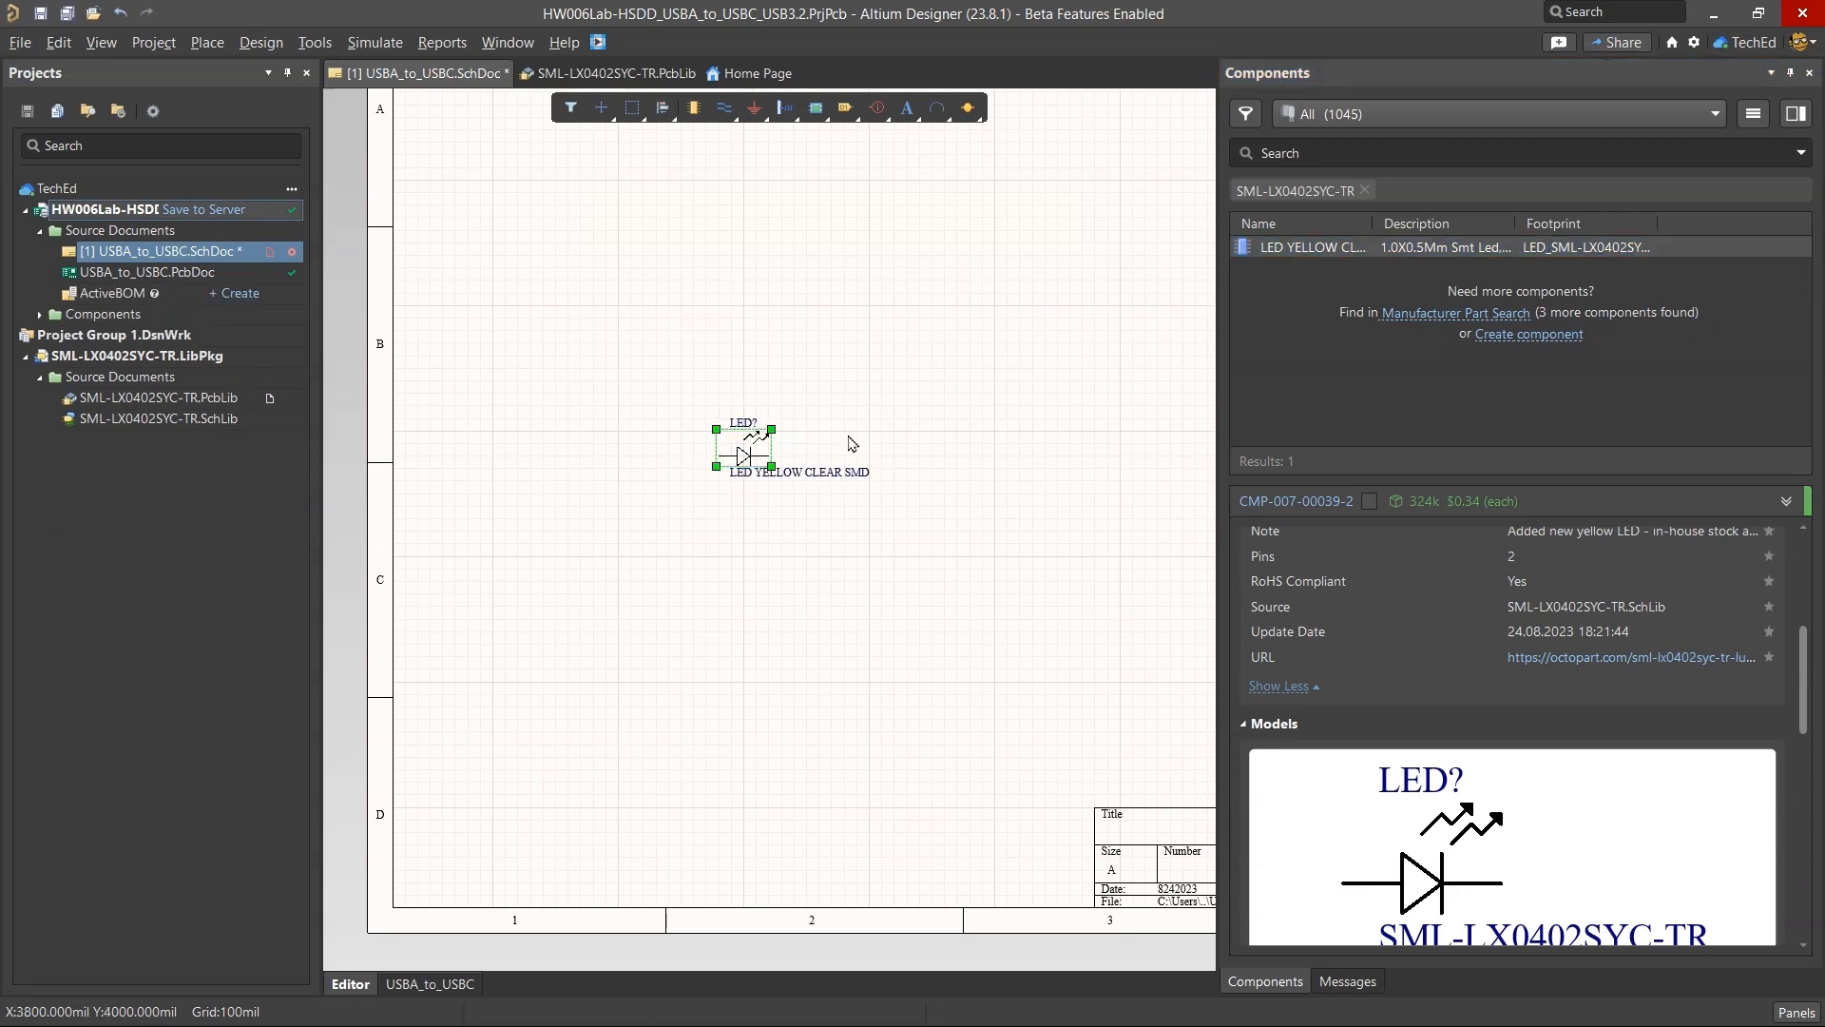
key(Delete)
Close the SML-LX0402SYC-TR.LibPkg project and the Components panel.
click(134, 358)
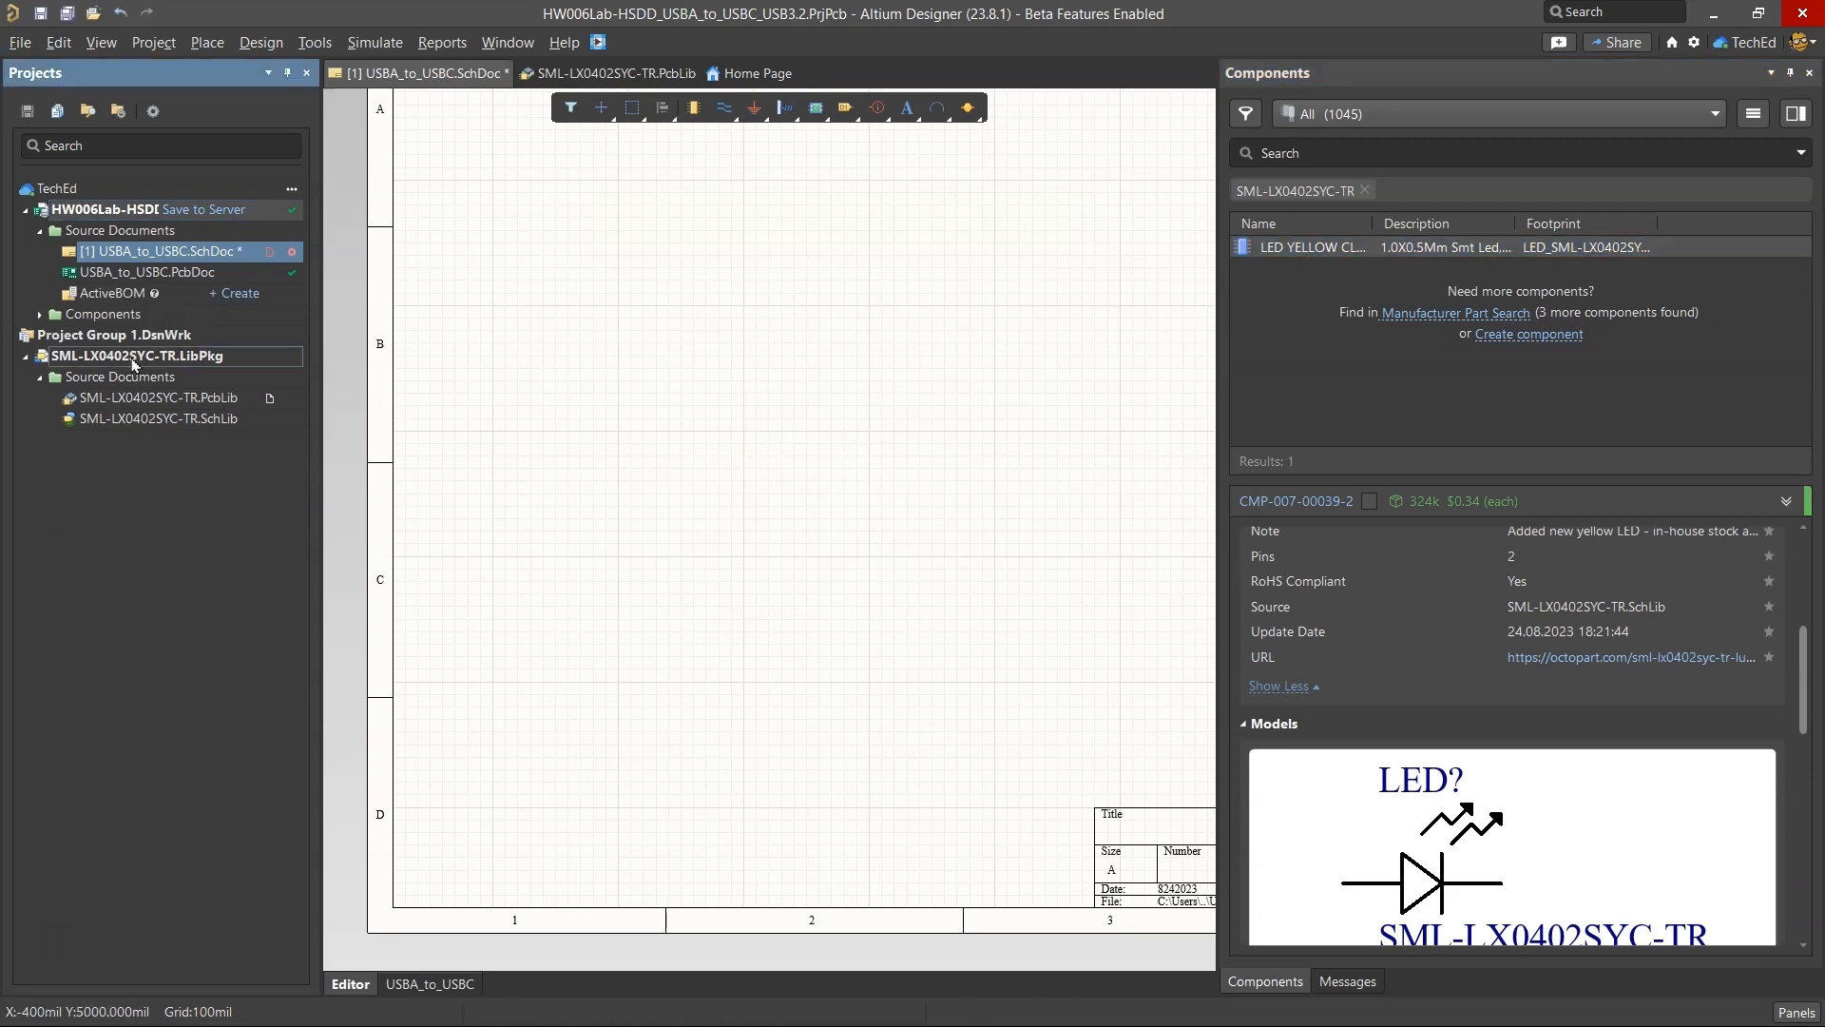
right_click(155, 362)
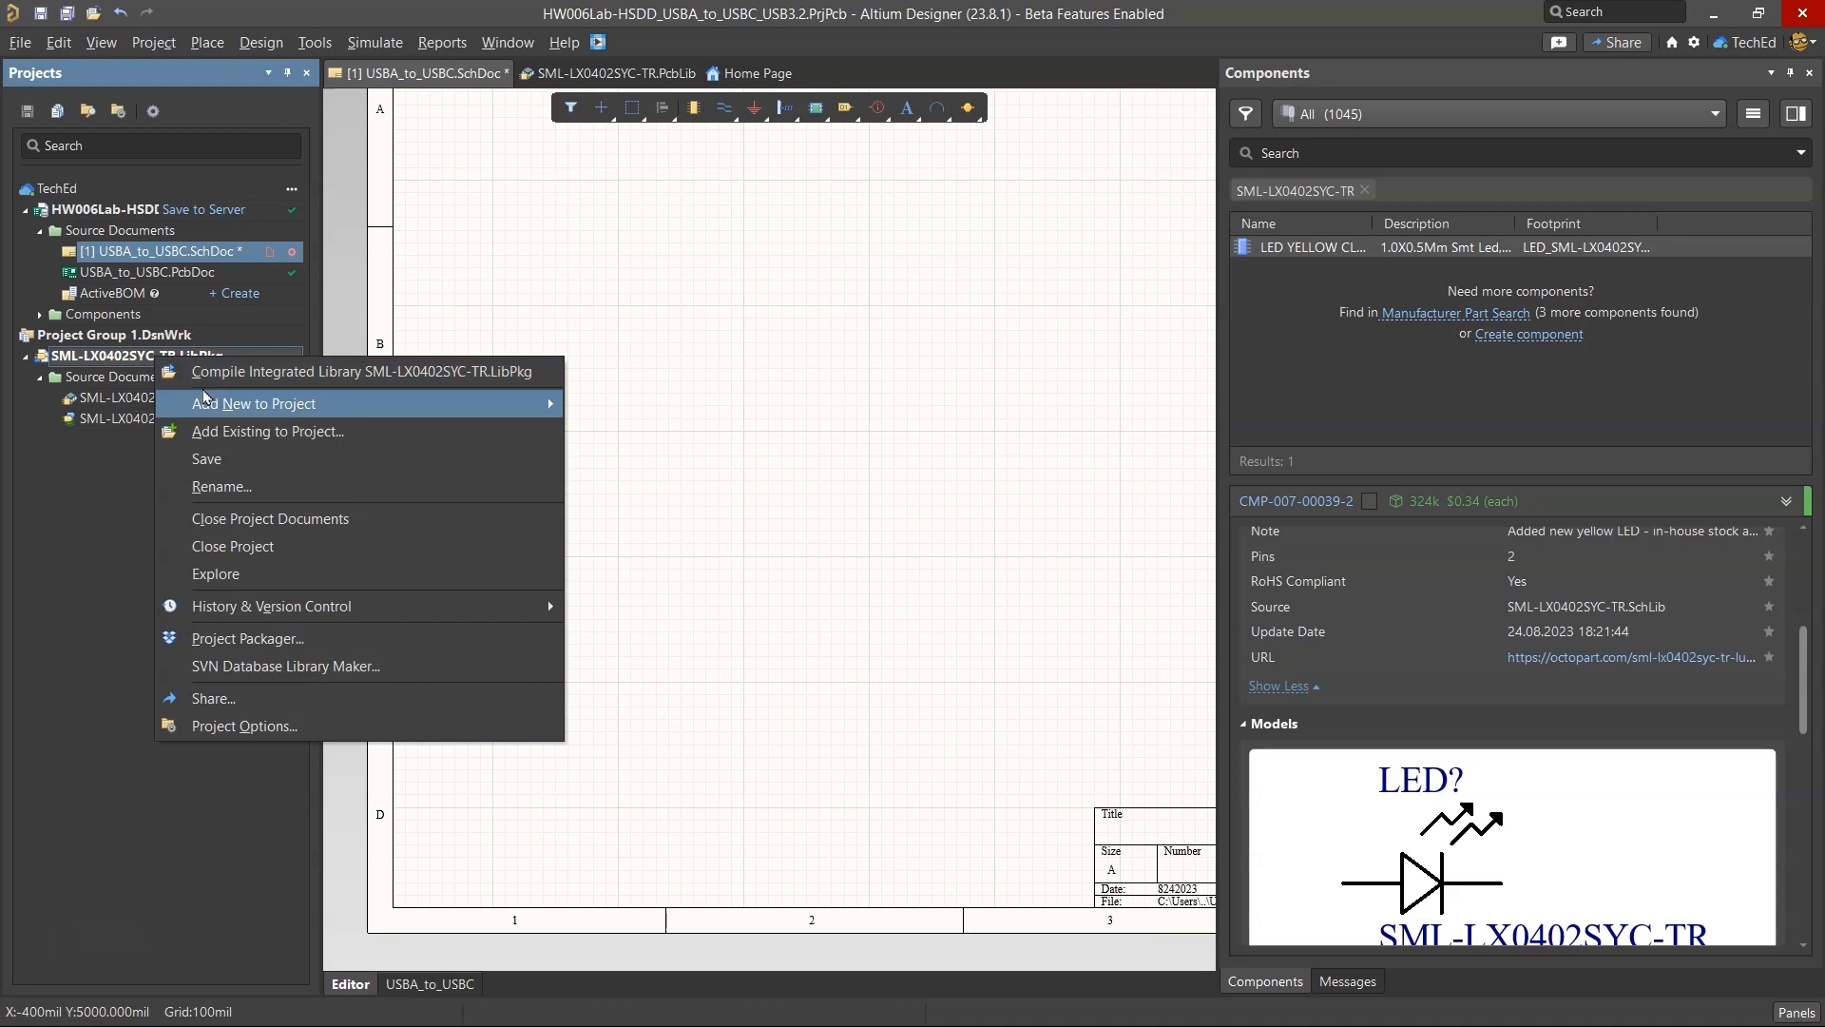
click(276, 542)
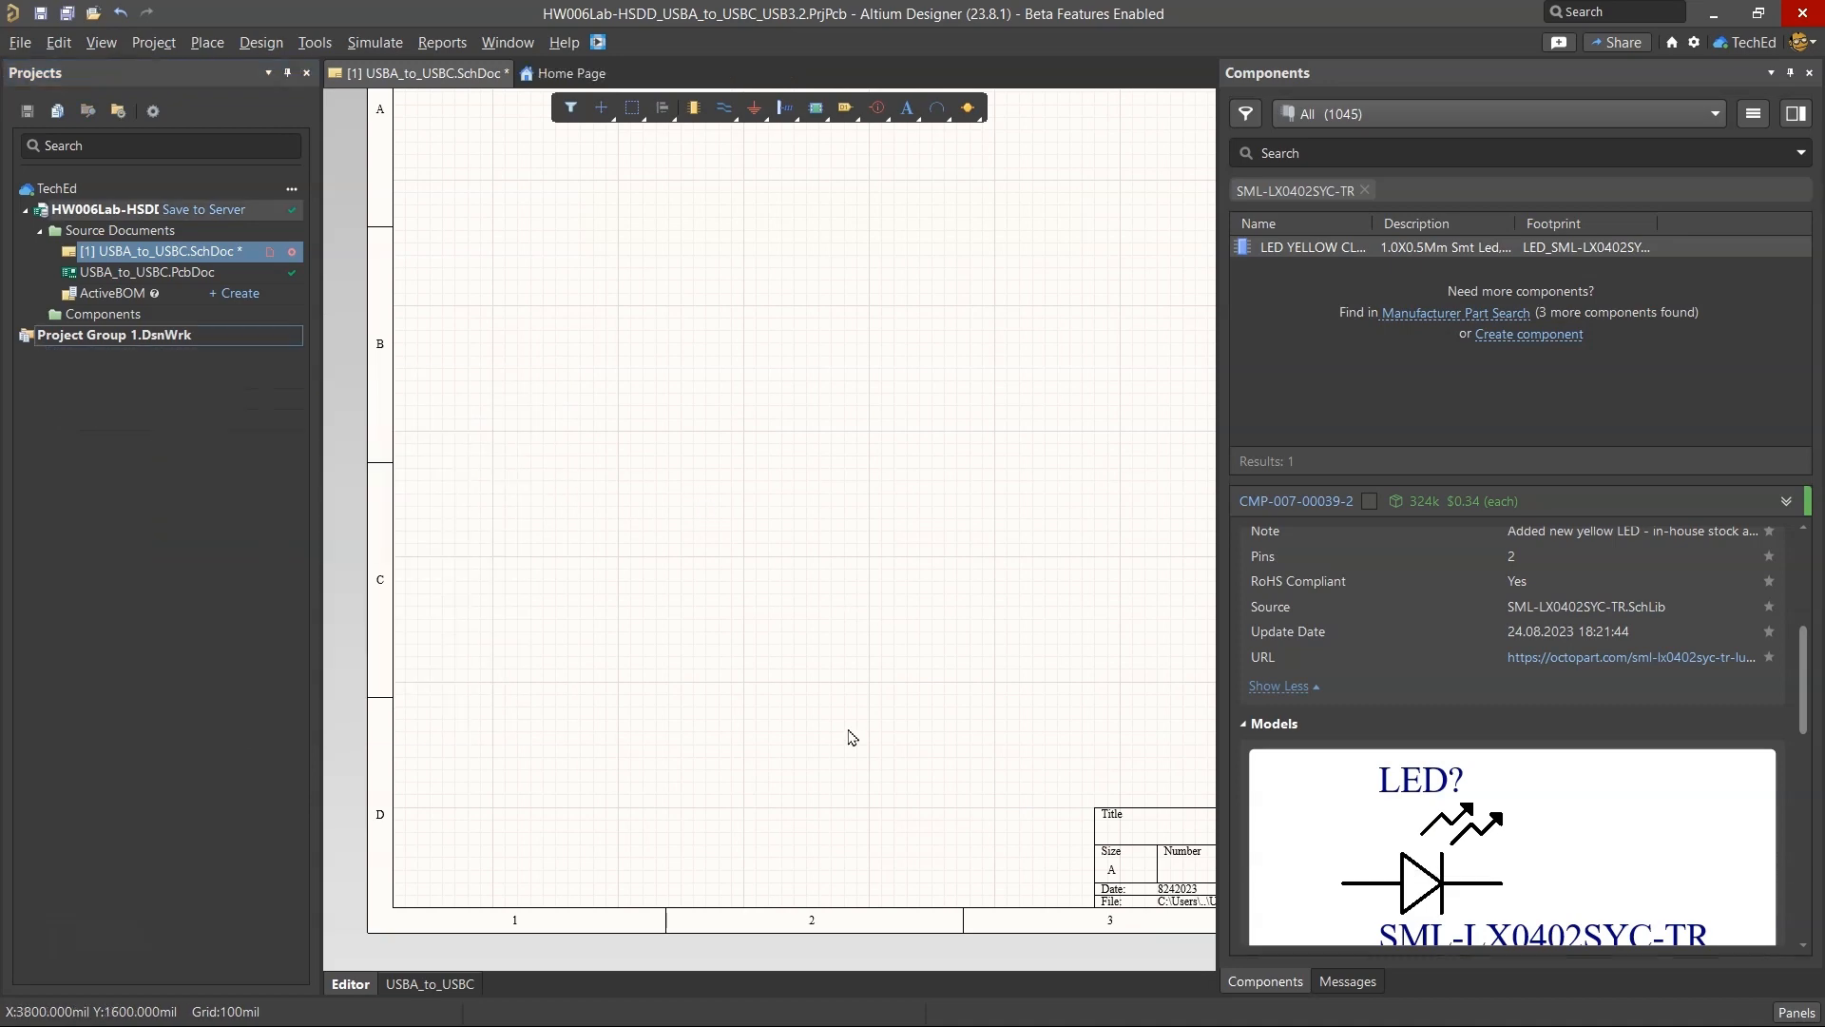
click(1809, 73)
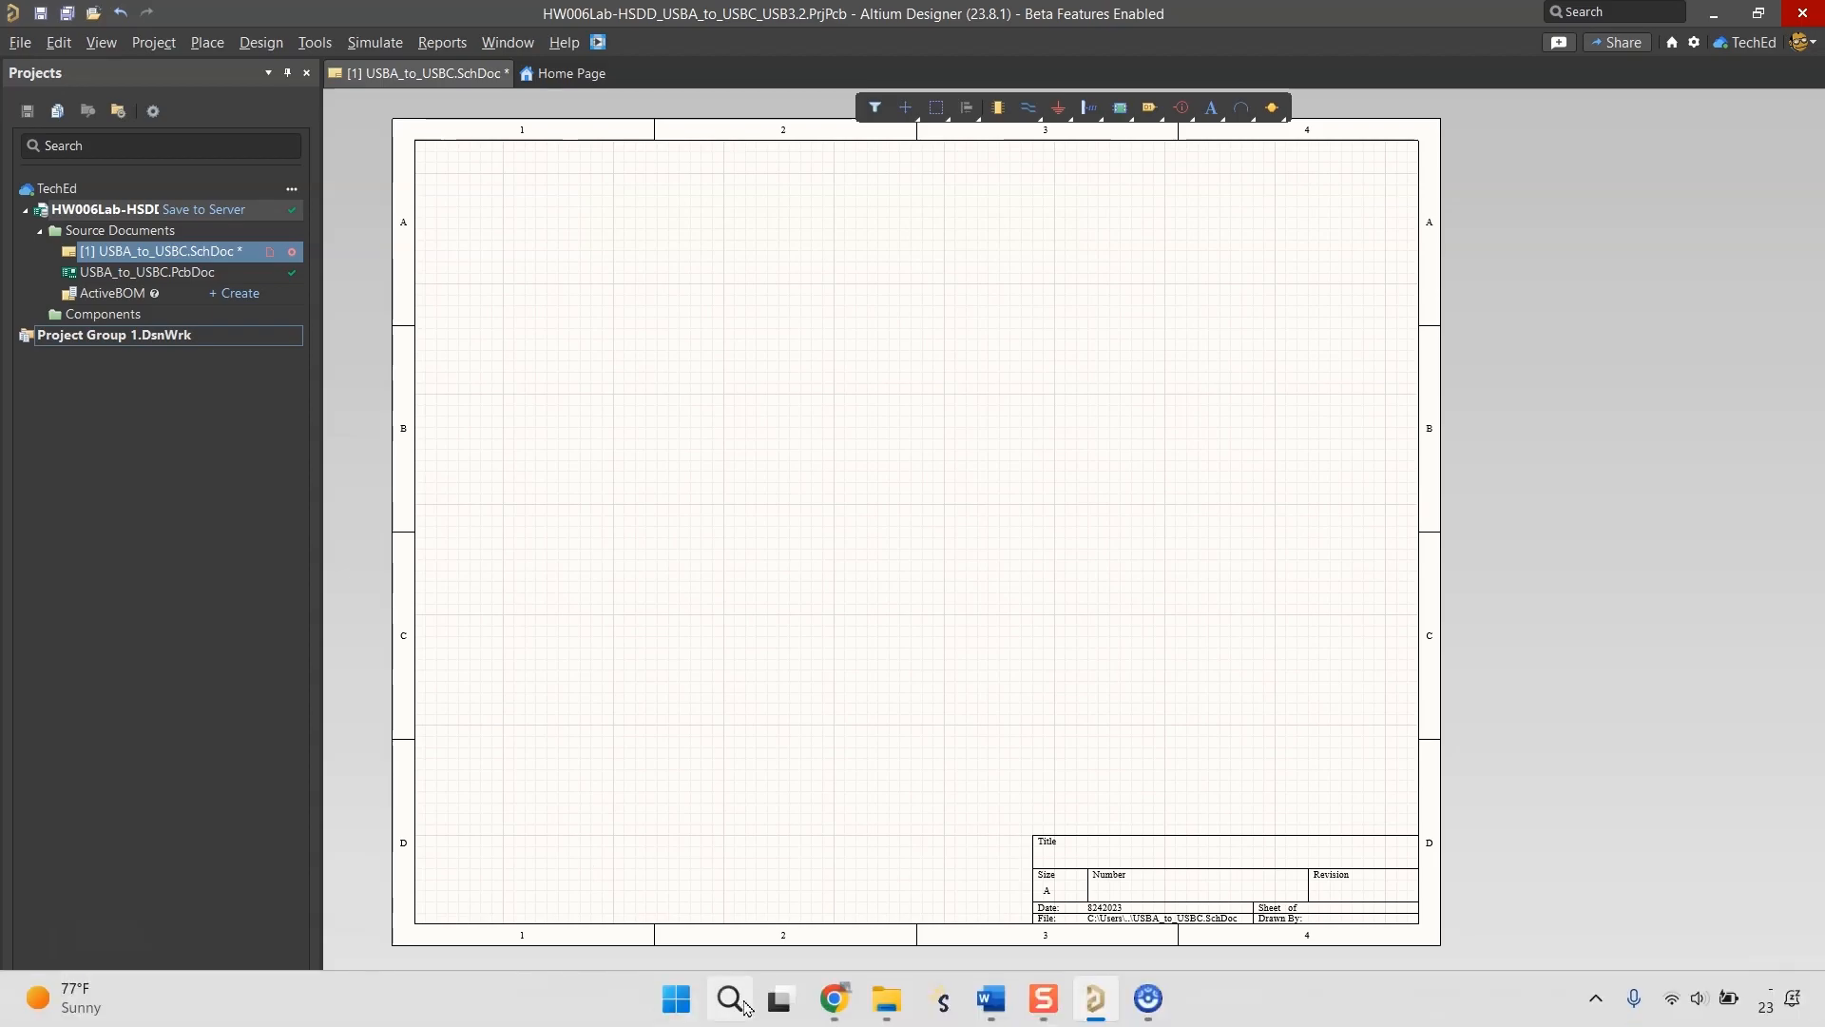
Switch to the bill of materials spreadsheet in Chrome and mark D8, LED YLW 0402, as in the library.
click(833, 1002)
click(435, 20)
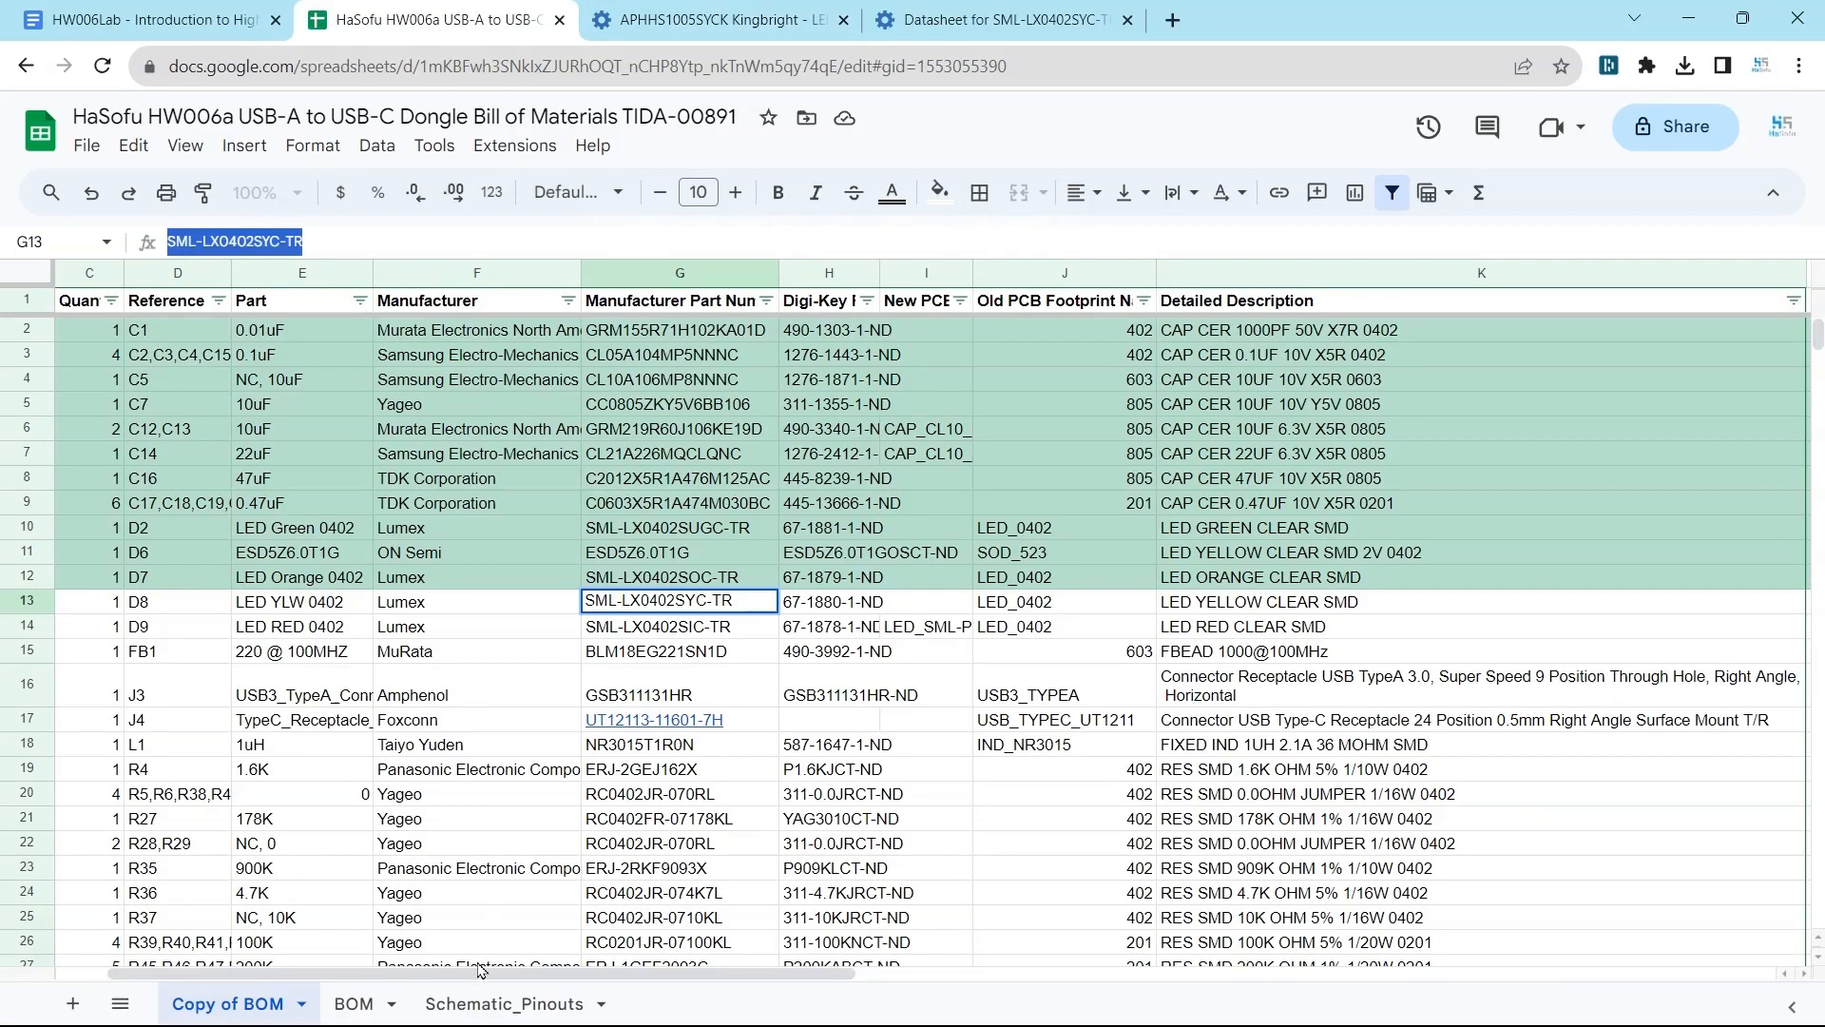
drag(480, 972, 389, 971)
click(94, 602)
Copy the manufacturer part number SML-LX0402SIC-TR of the red LED D9 from the bill of materials.
click(574, 626)
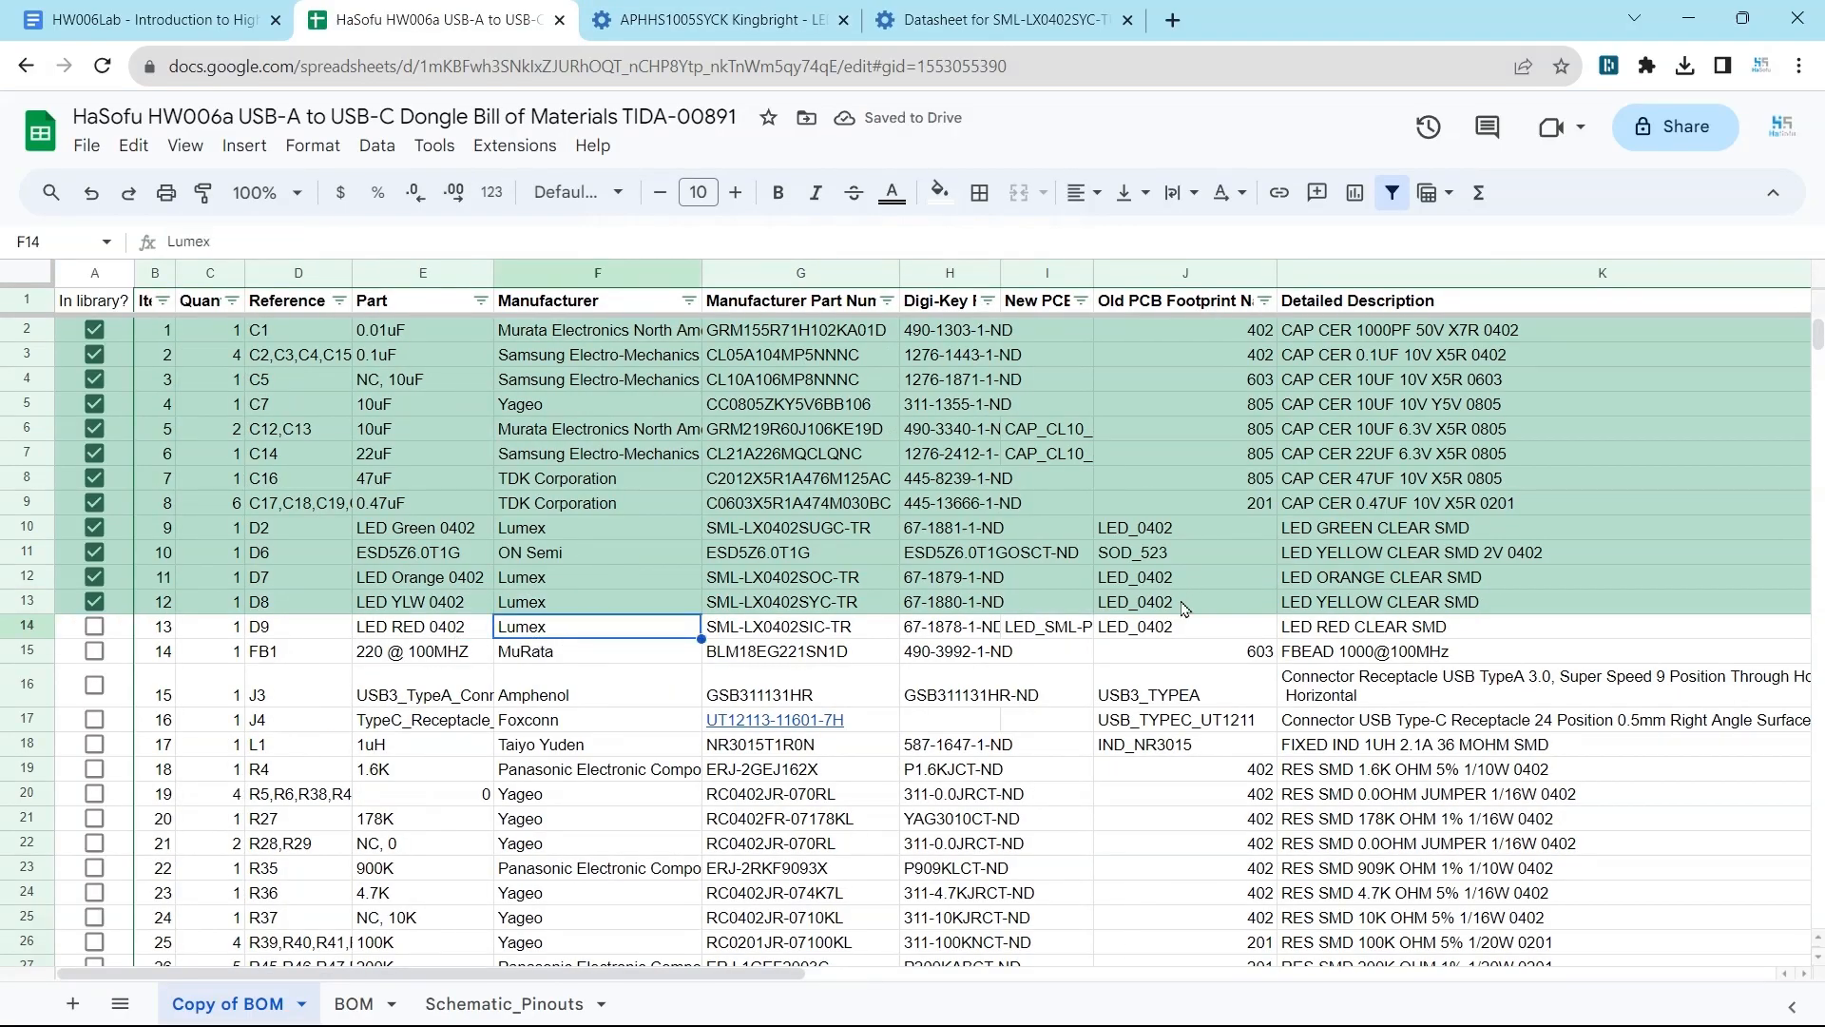
click(746, 632)
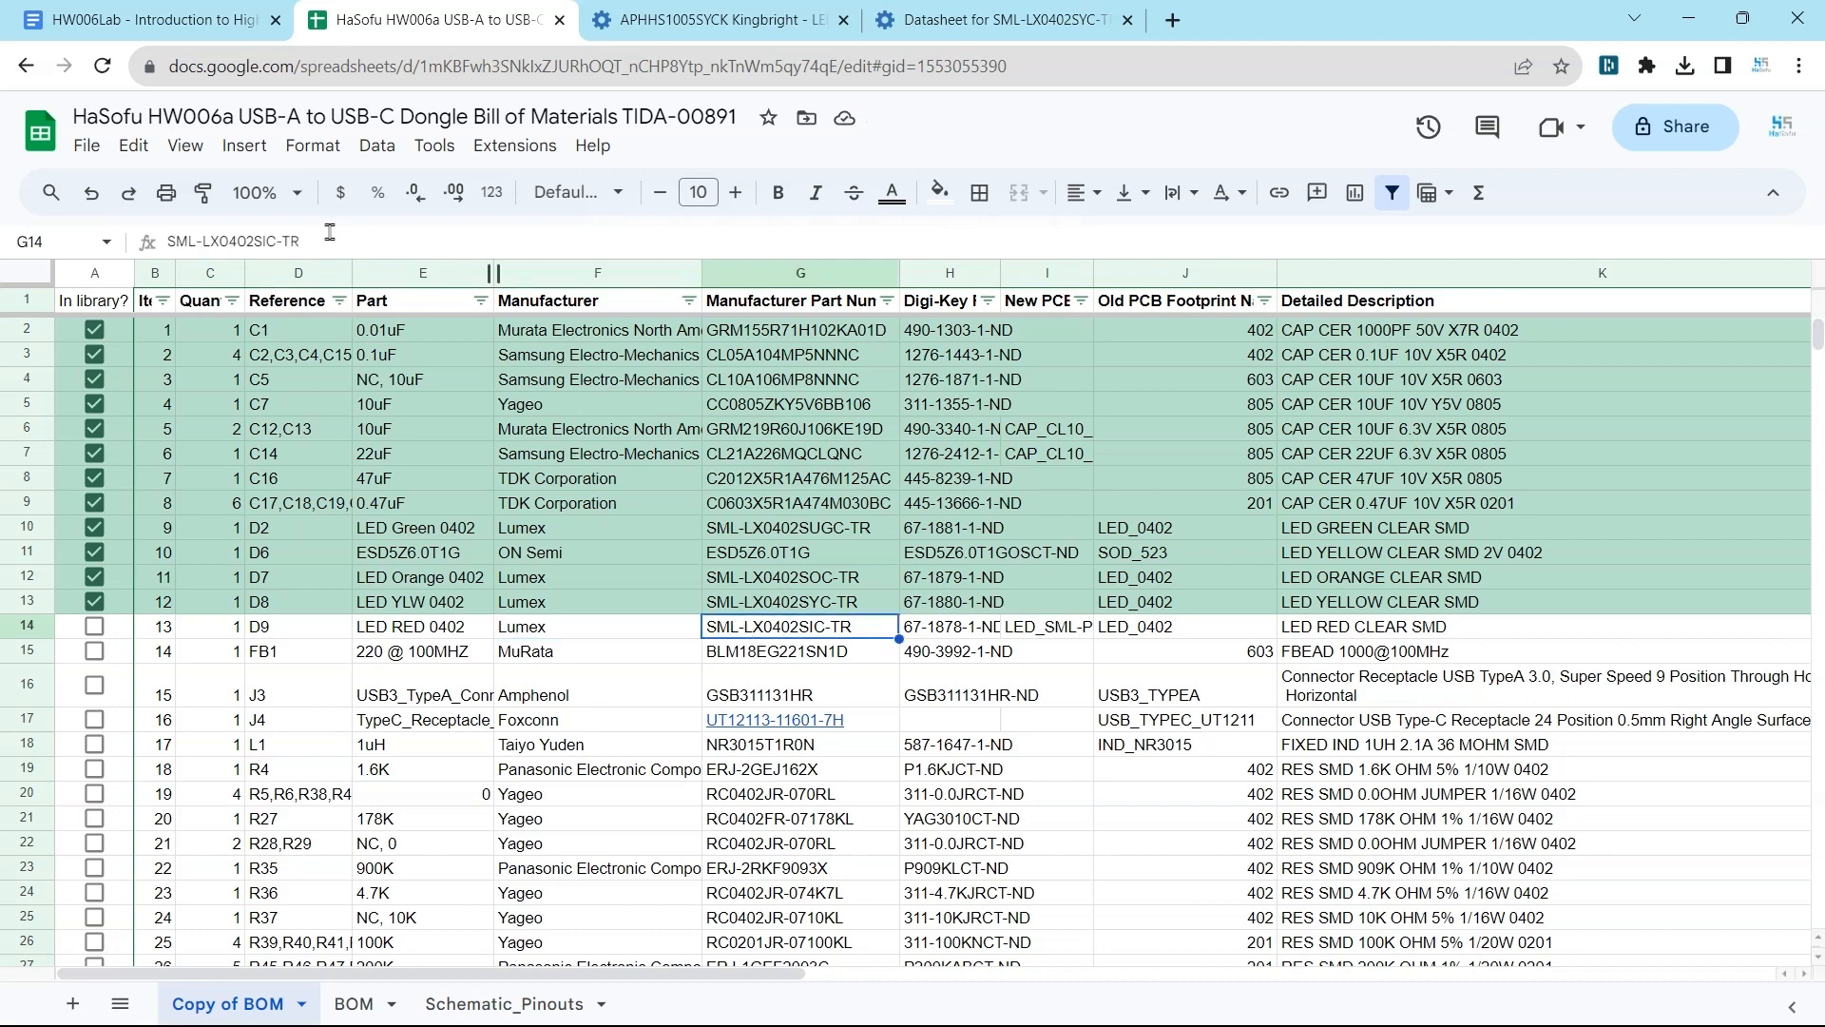
triple_click(234, 238)
key(ctrl+c)
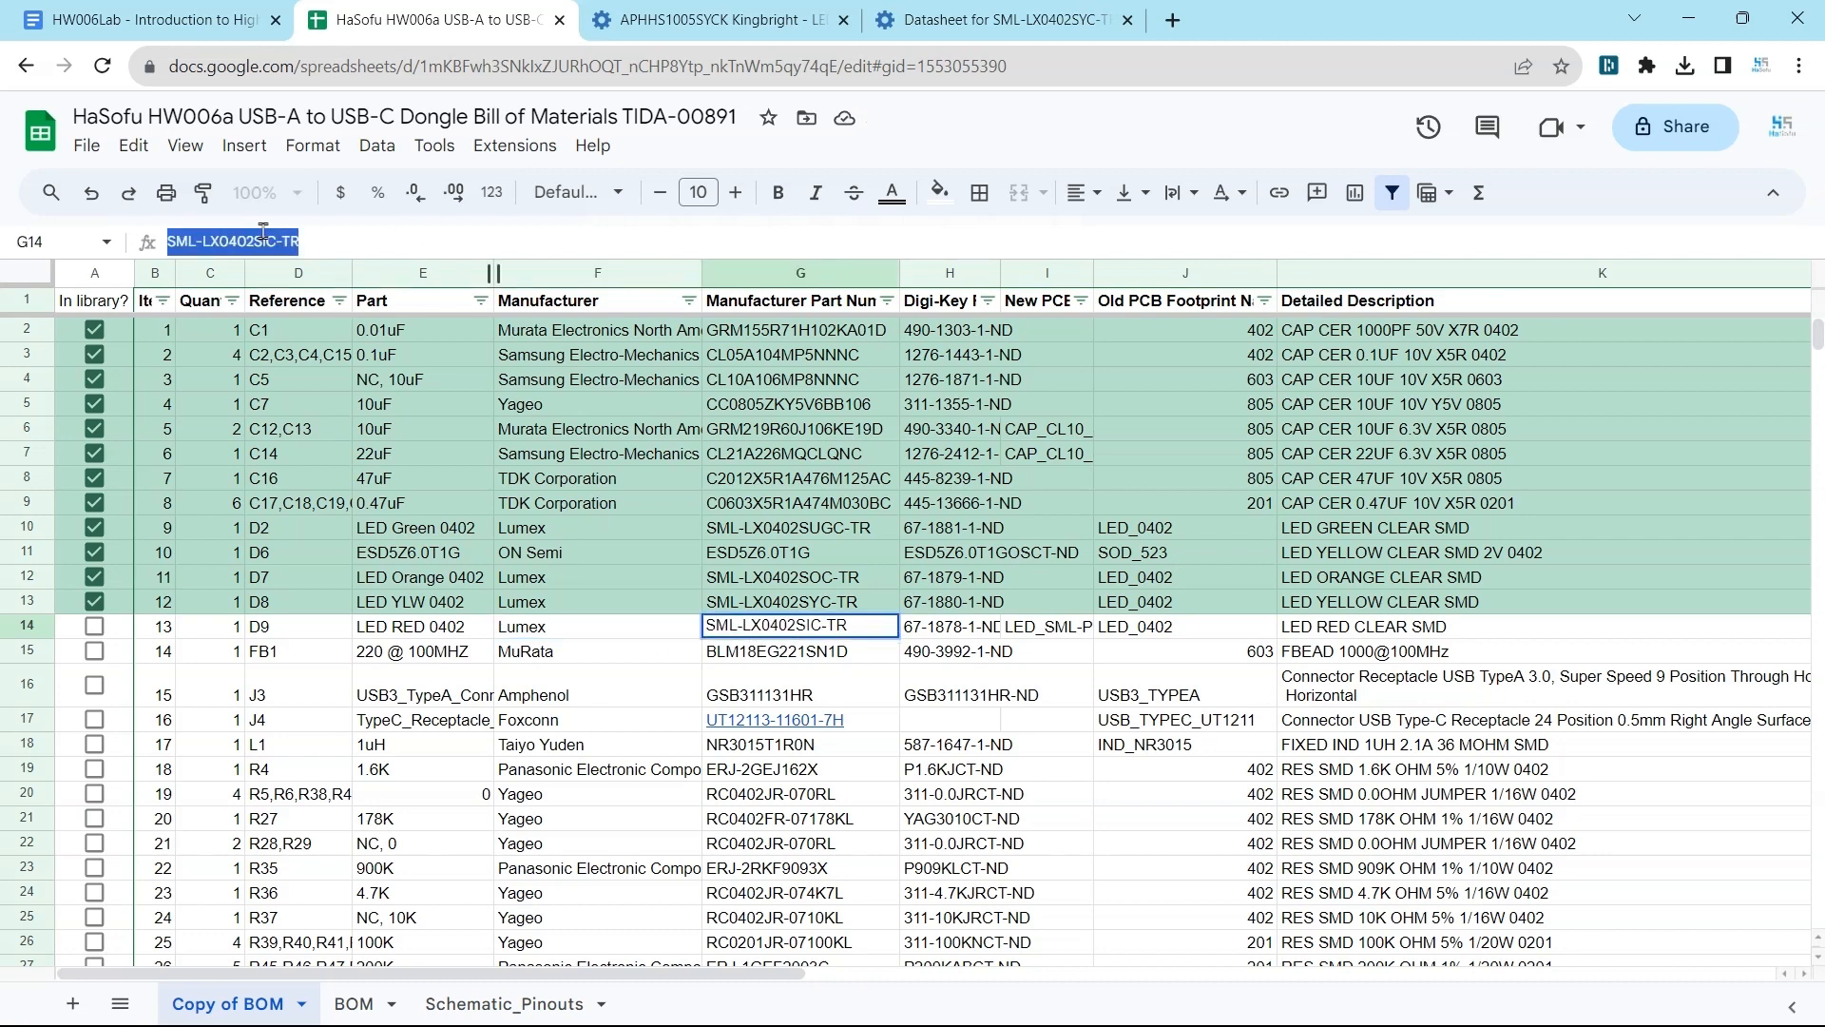
click(1061, 667)
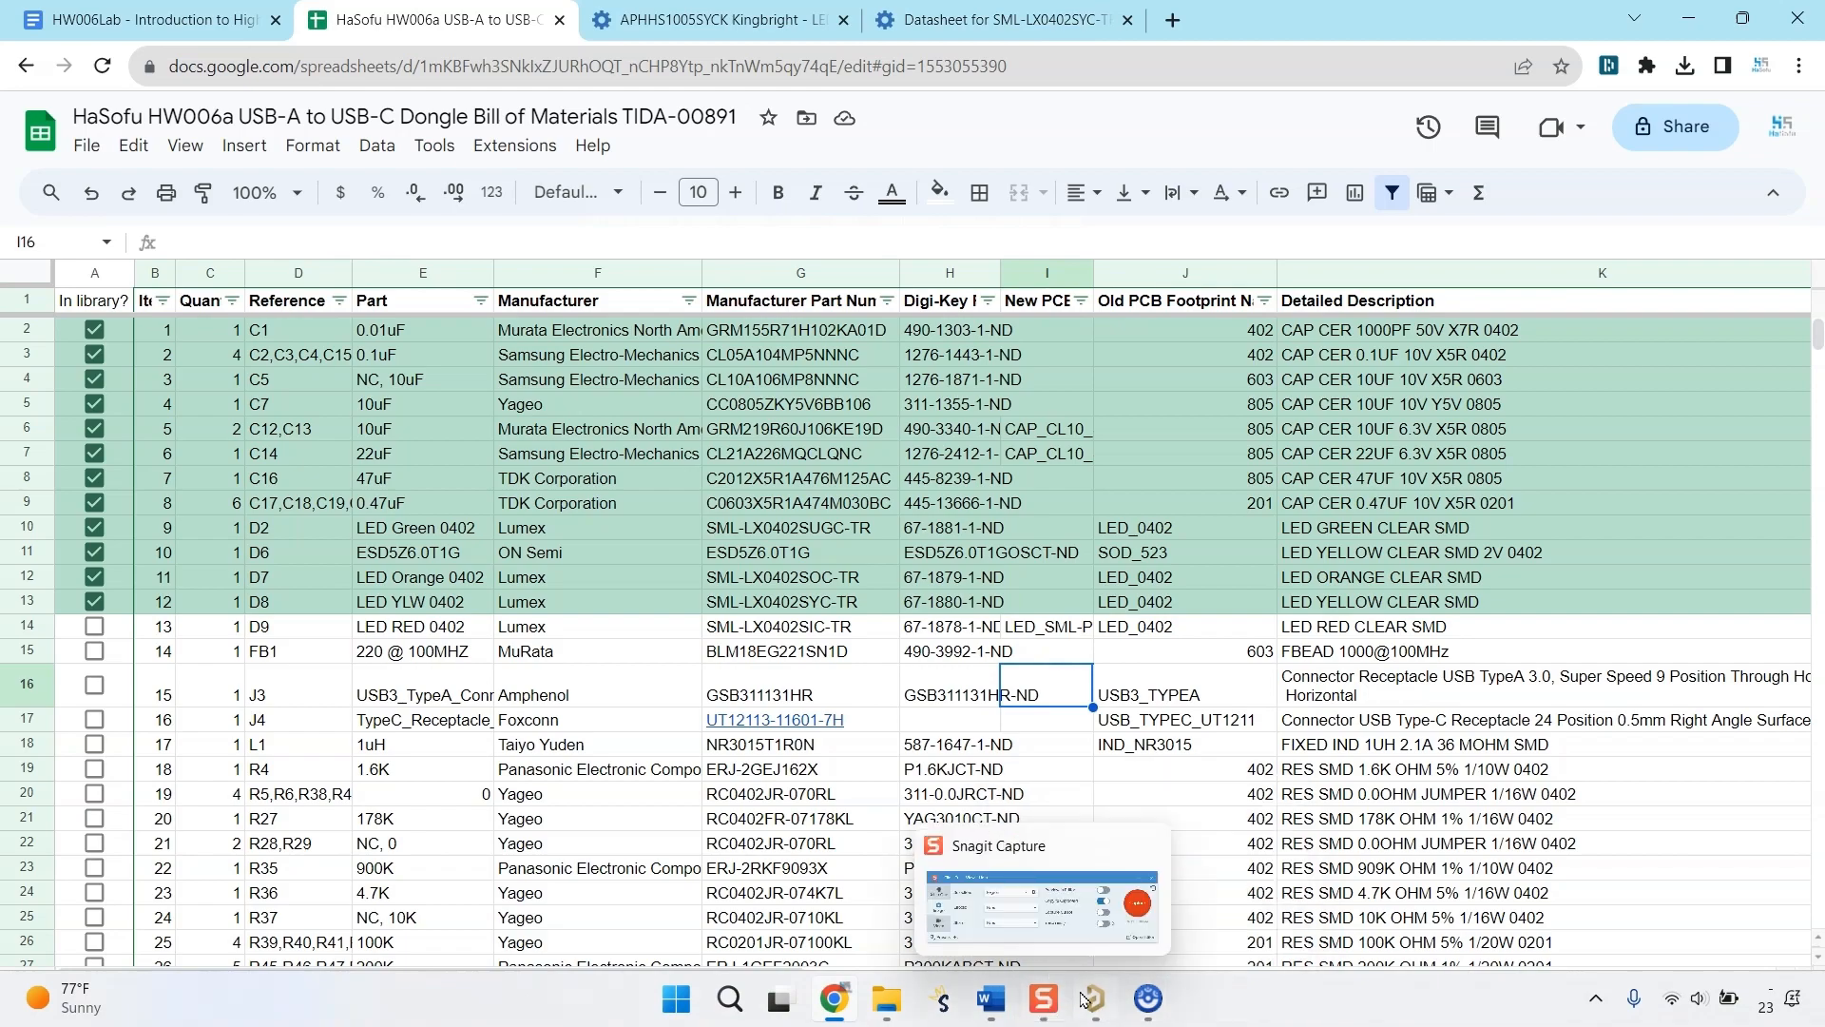
Switch back to Altium Designer and search the Components panel for SML-LX0402SIC-TR.
click(1095, 998)
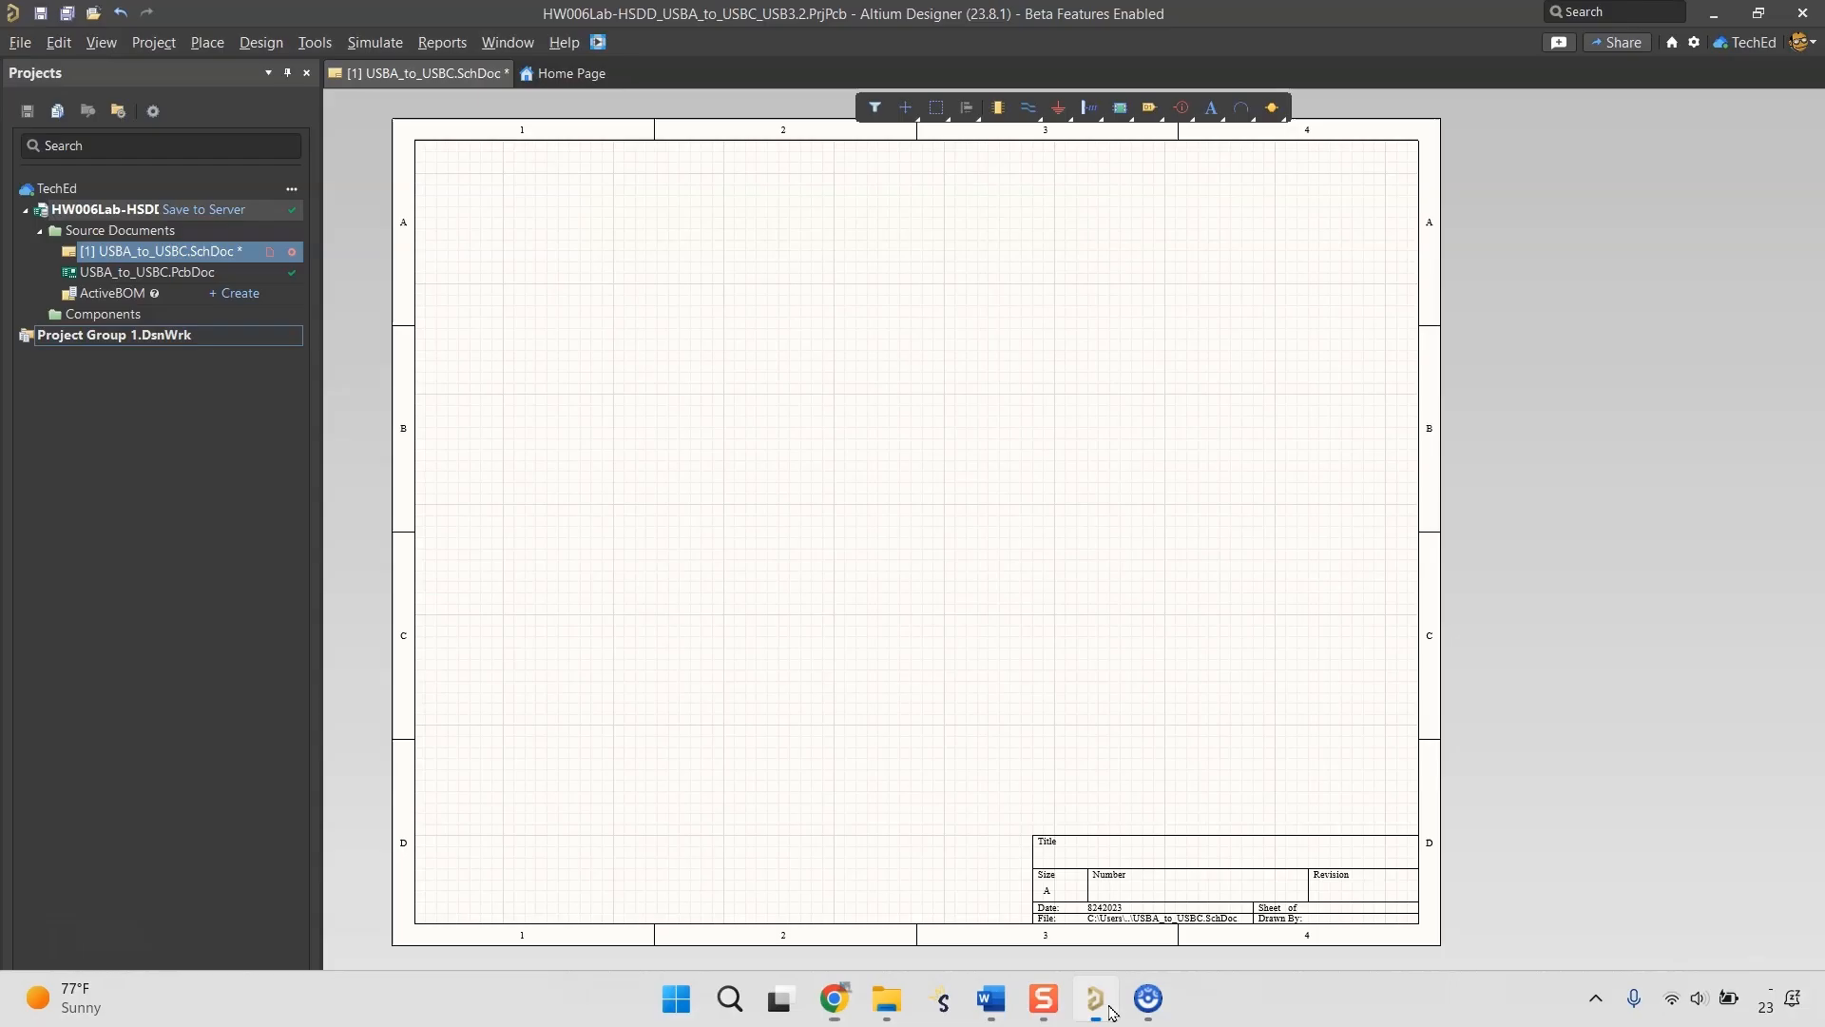
click(1793, 1012)
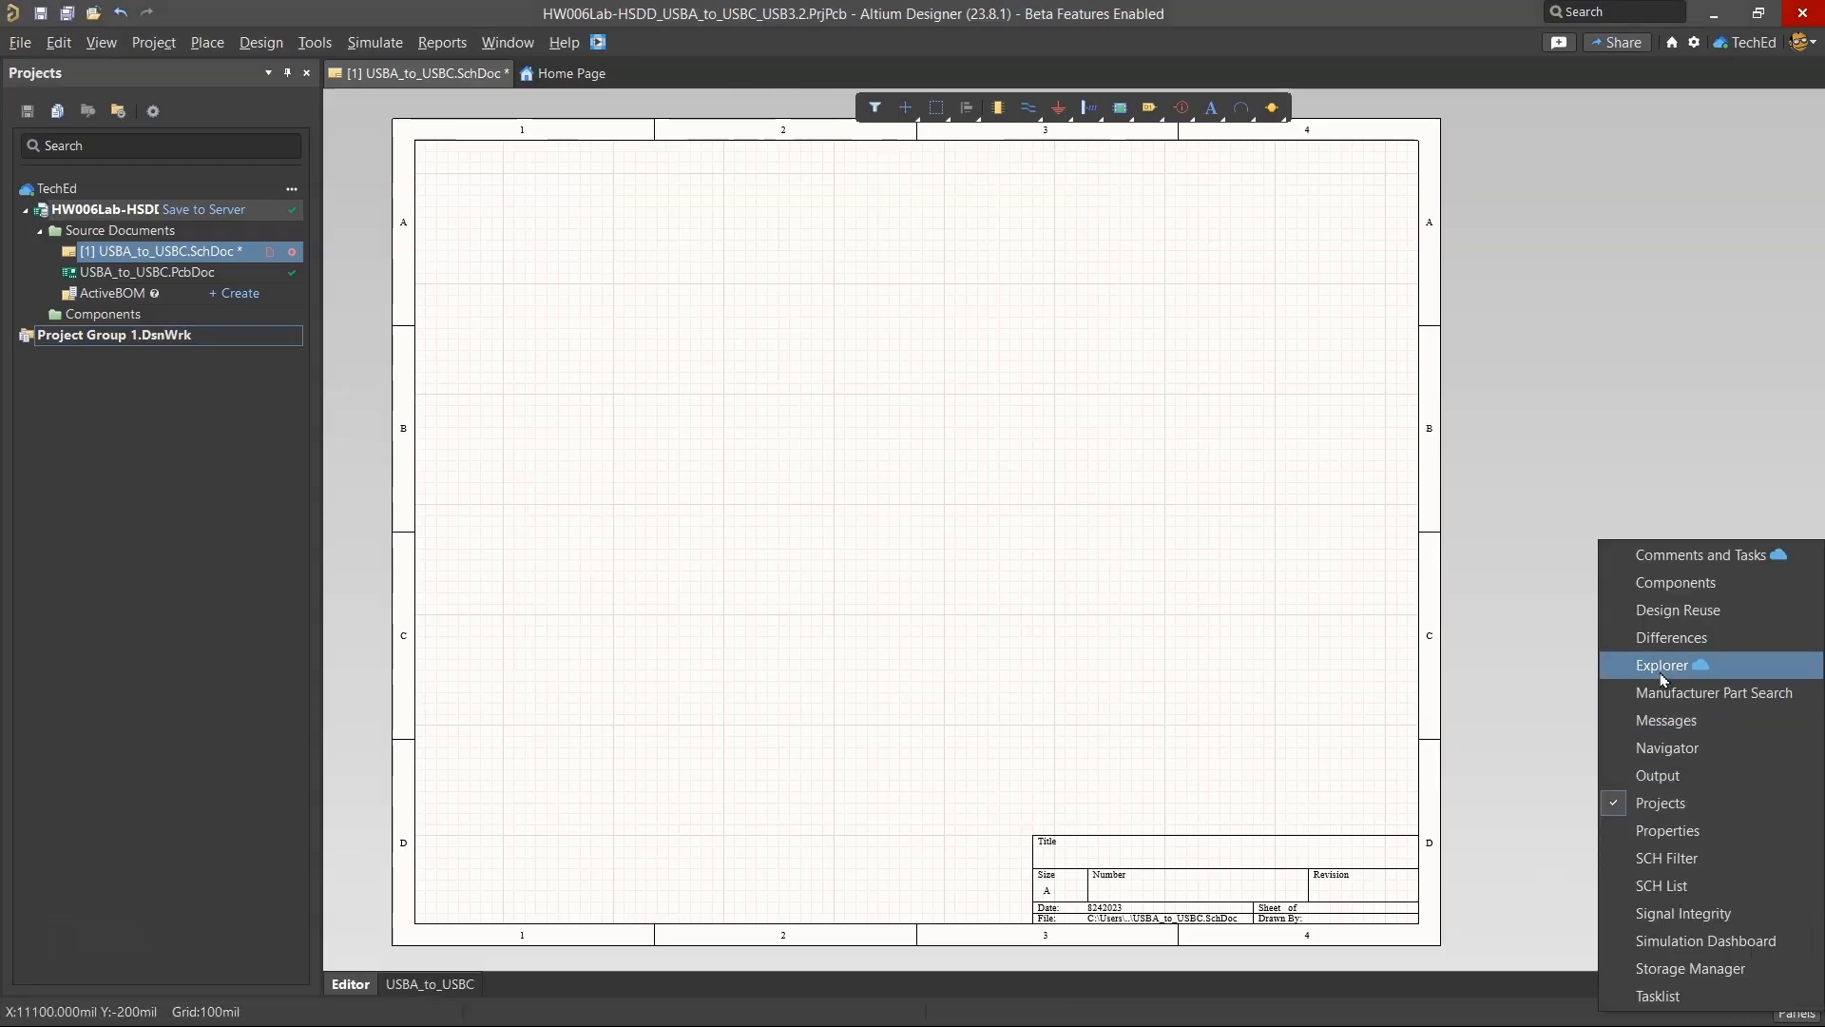
click(1616, 583)
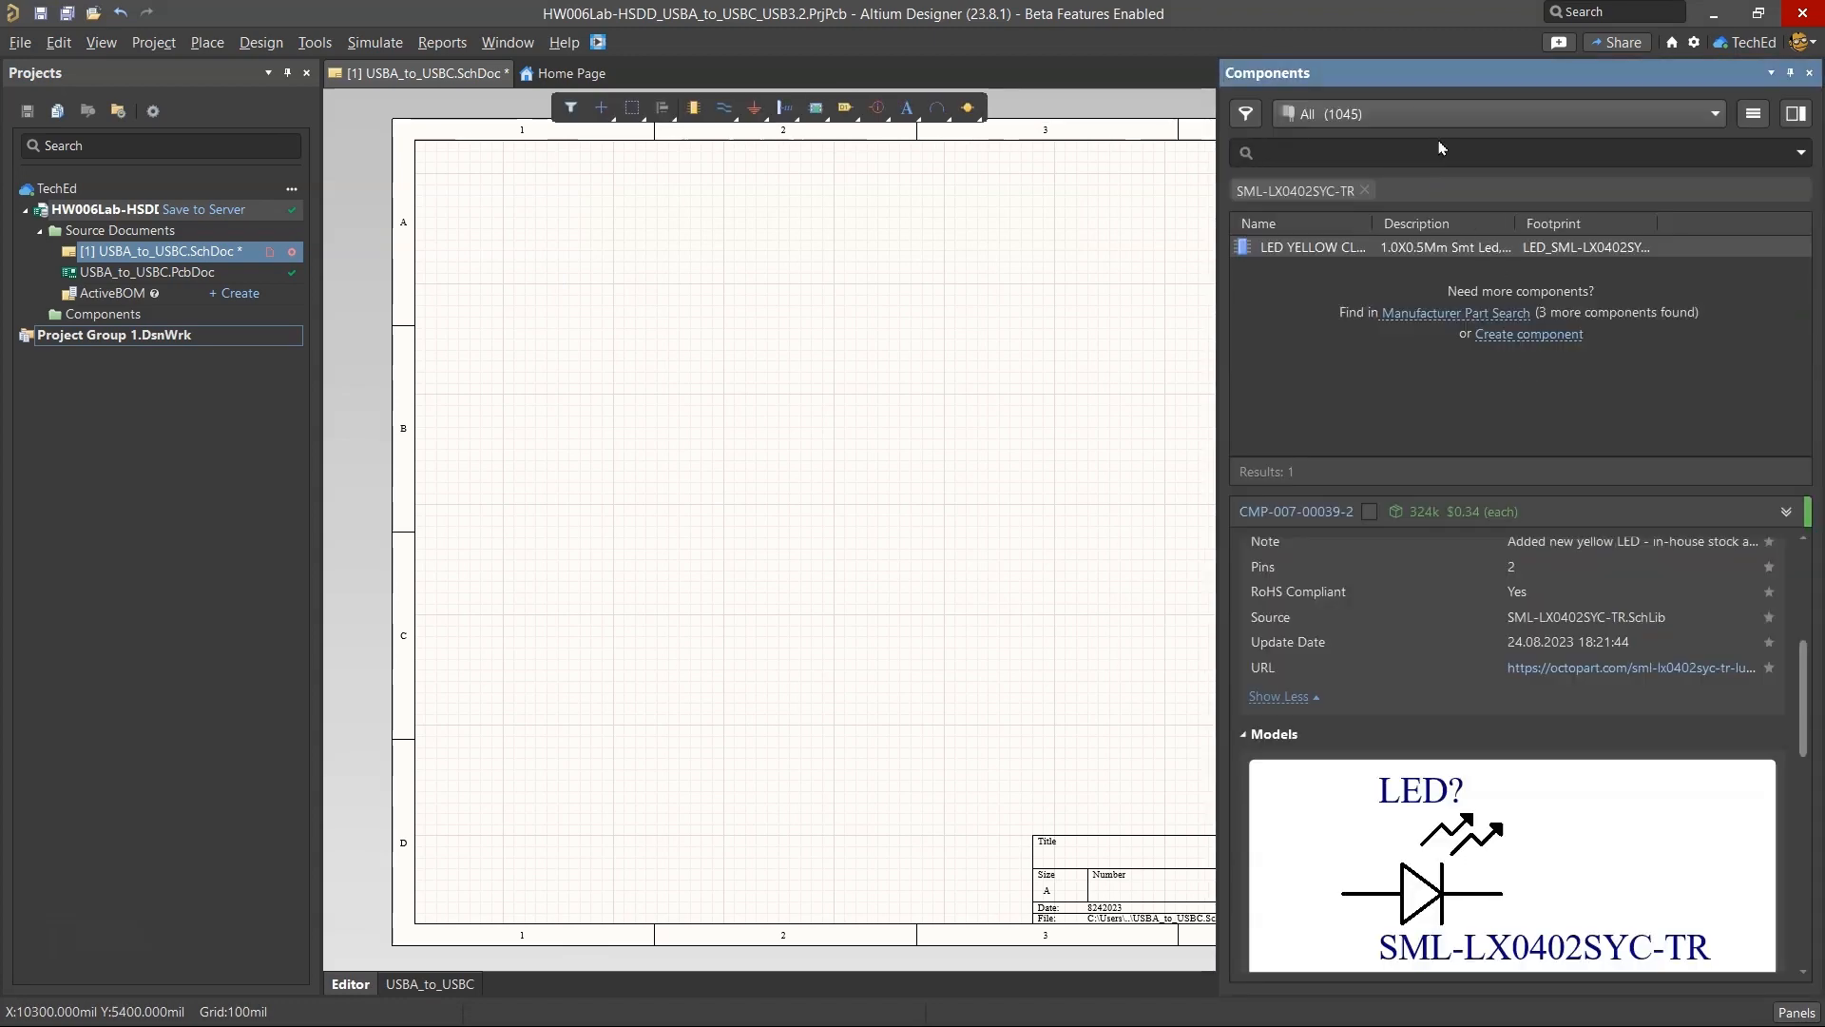
key(ctrl+v)
key(Return)
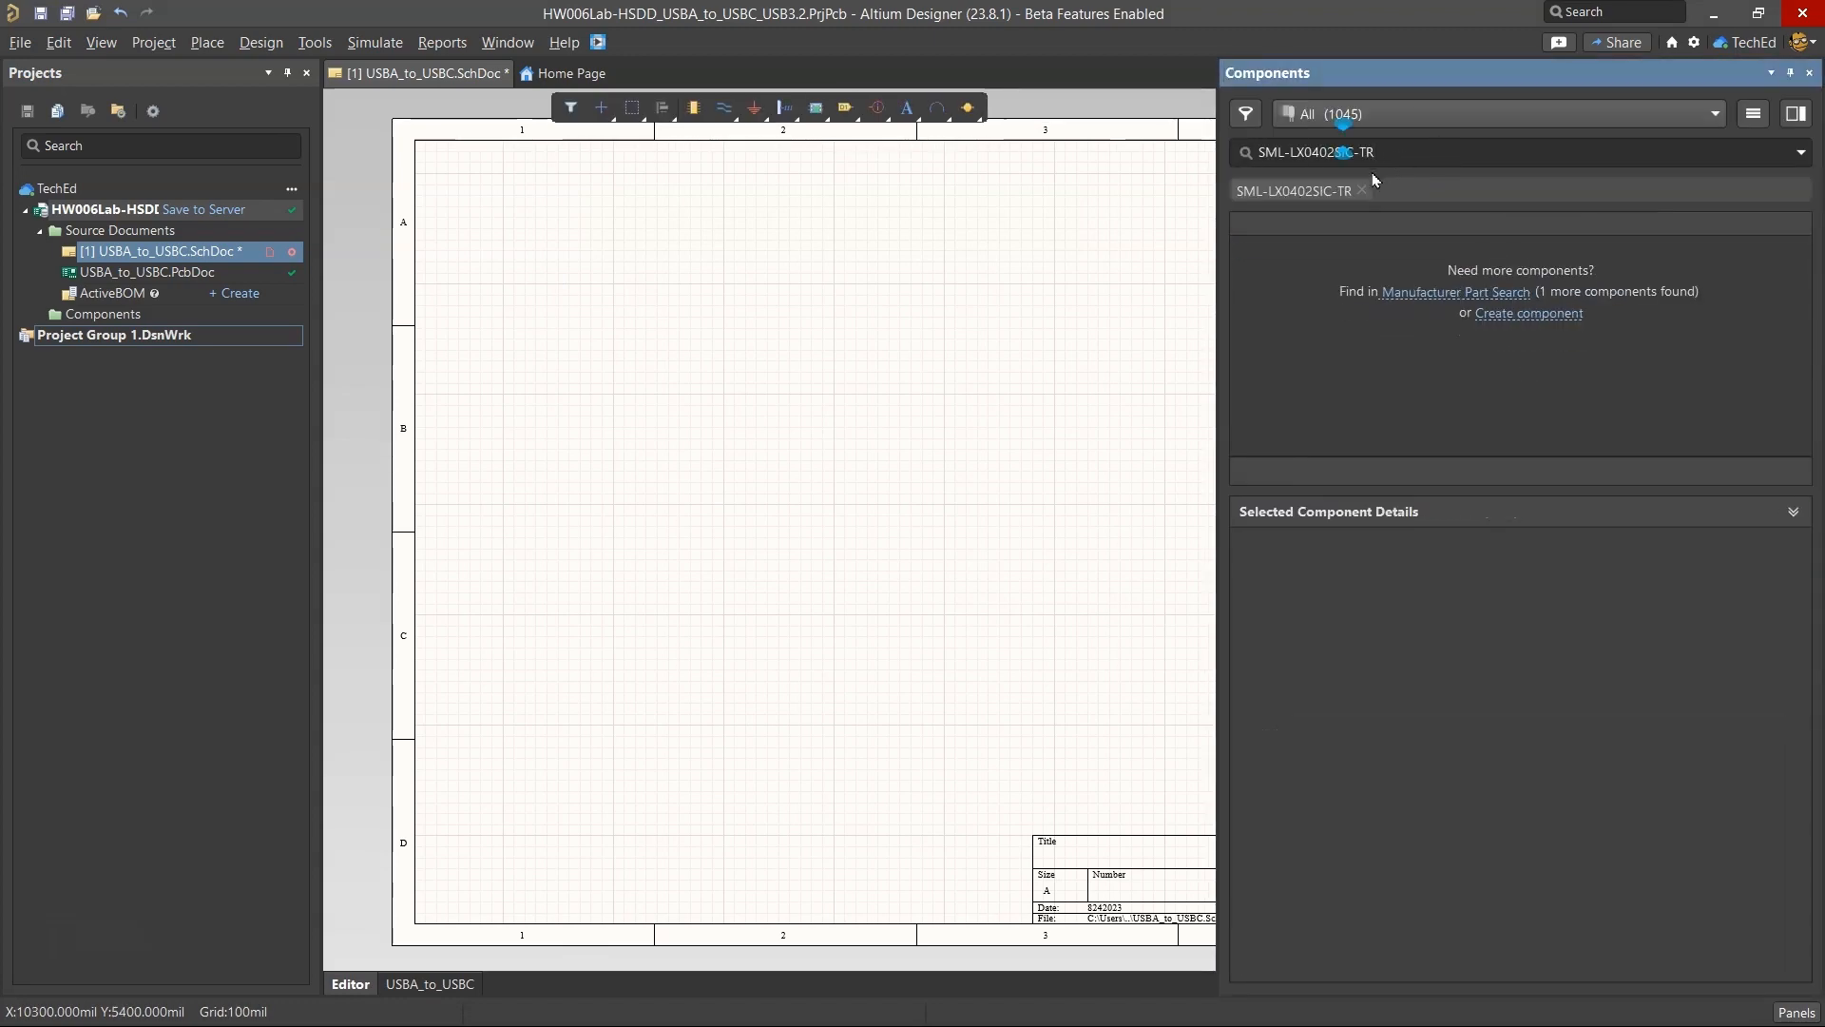
Look up SML-LX0402SIC-TR in Manufacturer Part Search and show its supplier offers.
click(1421, 290)
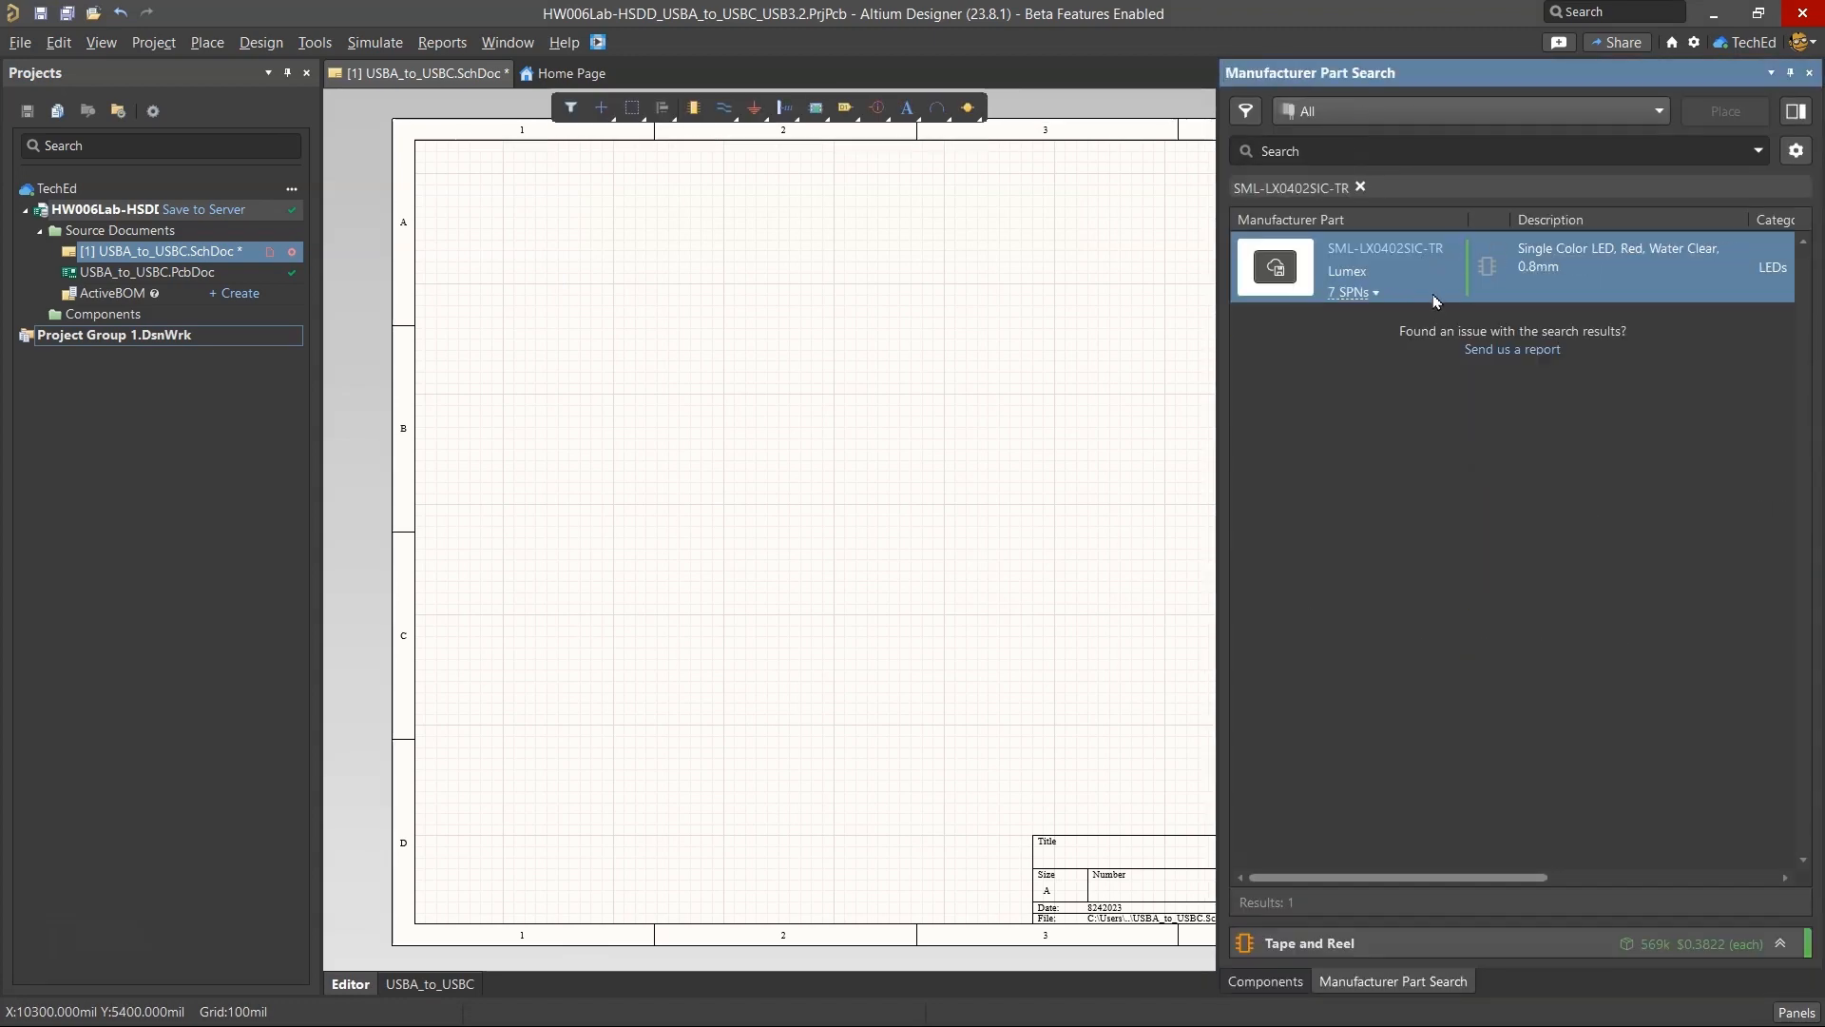
click(1359, 292)
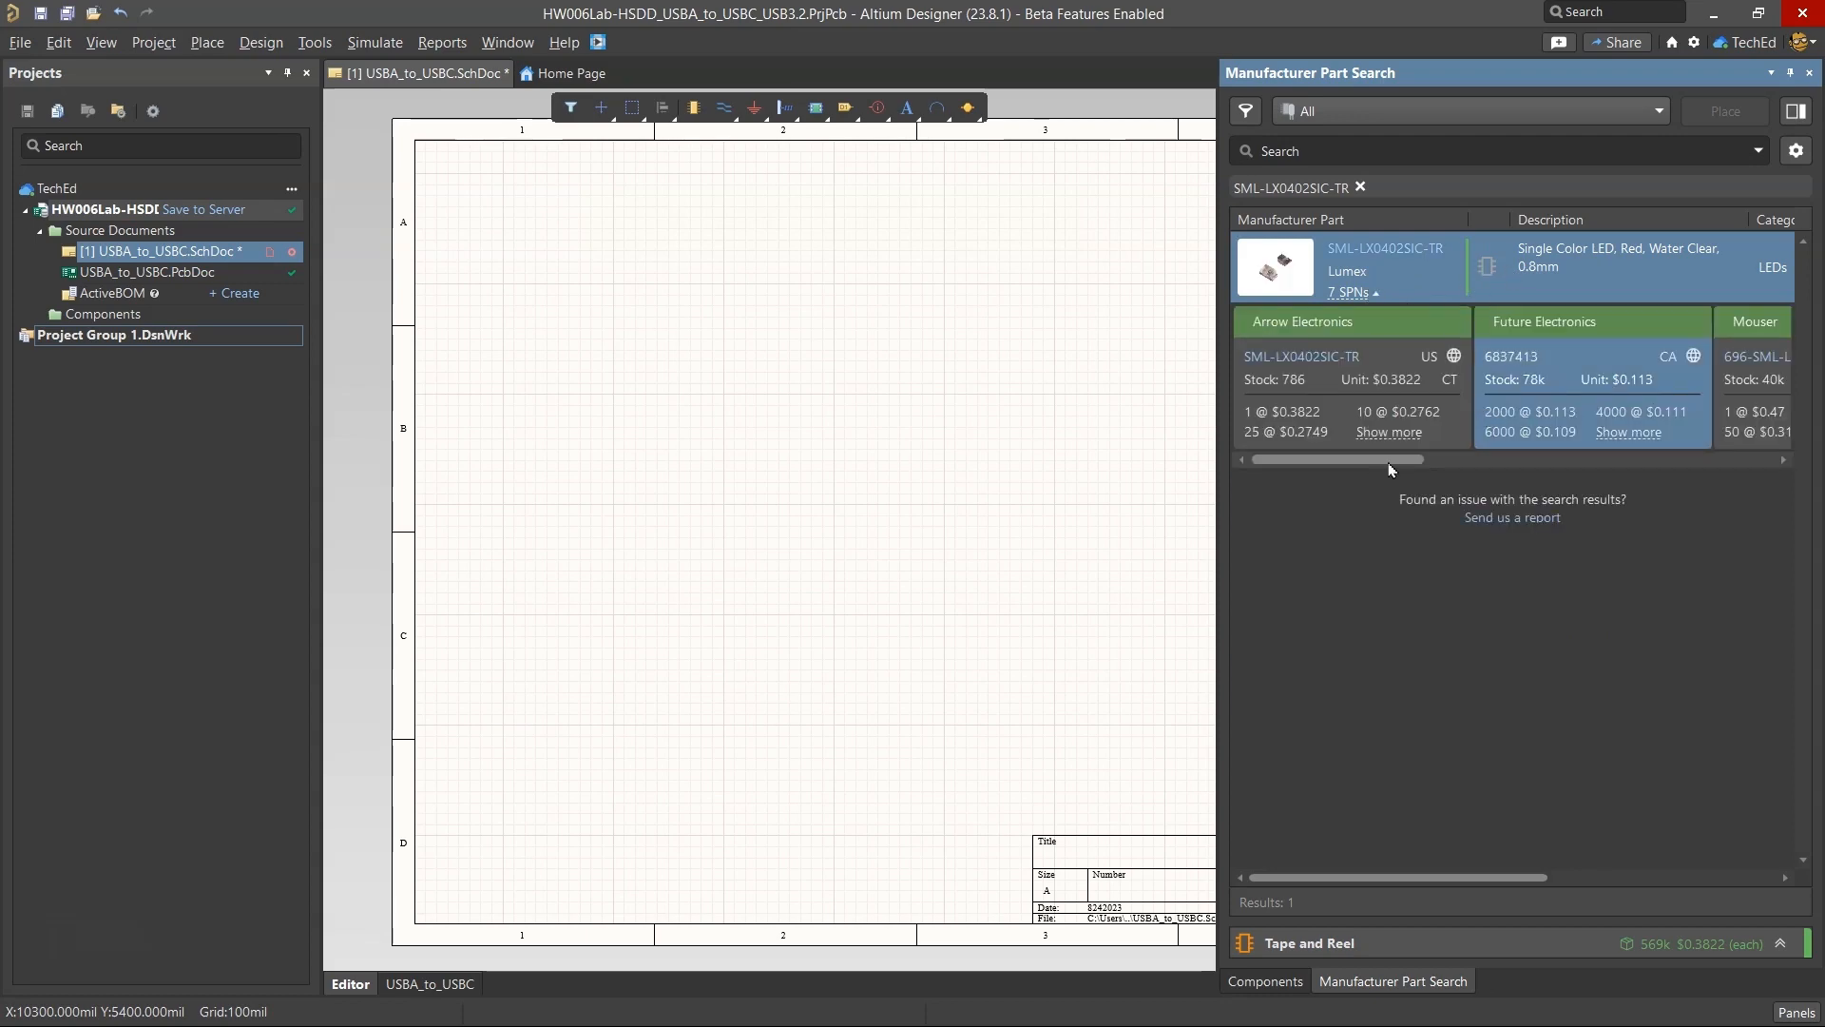
mouse_move(1385, 459)
mouse_down()
mouse_move(1582, 472)
mouse_move(1369, 457)
mouse_up()
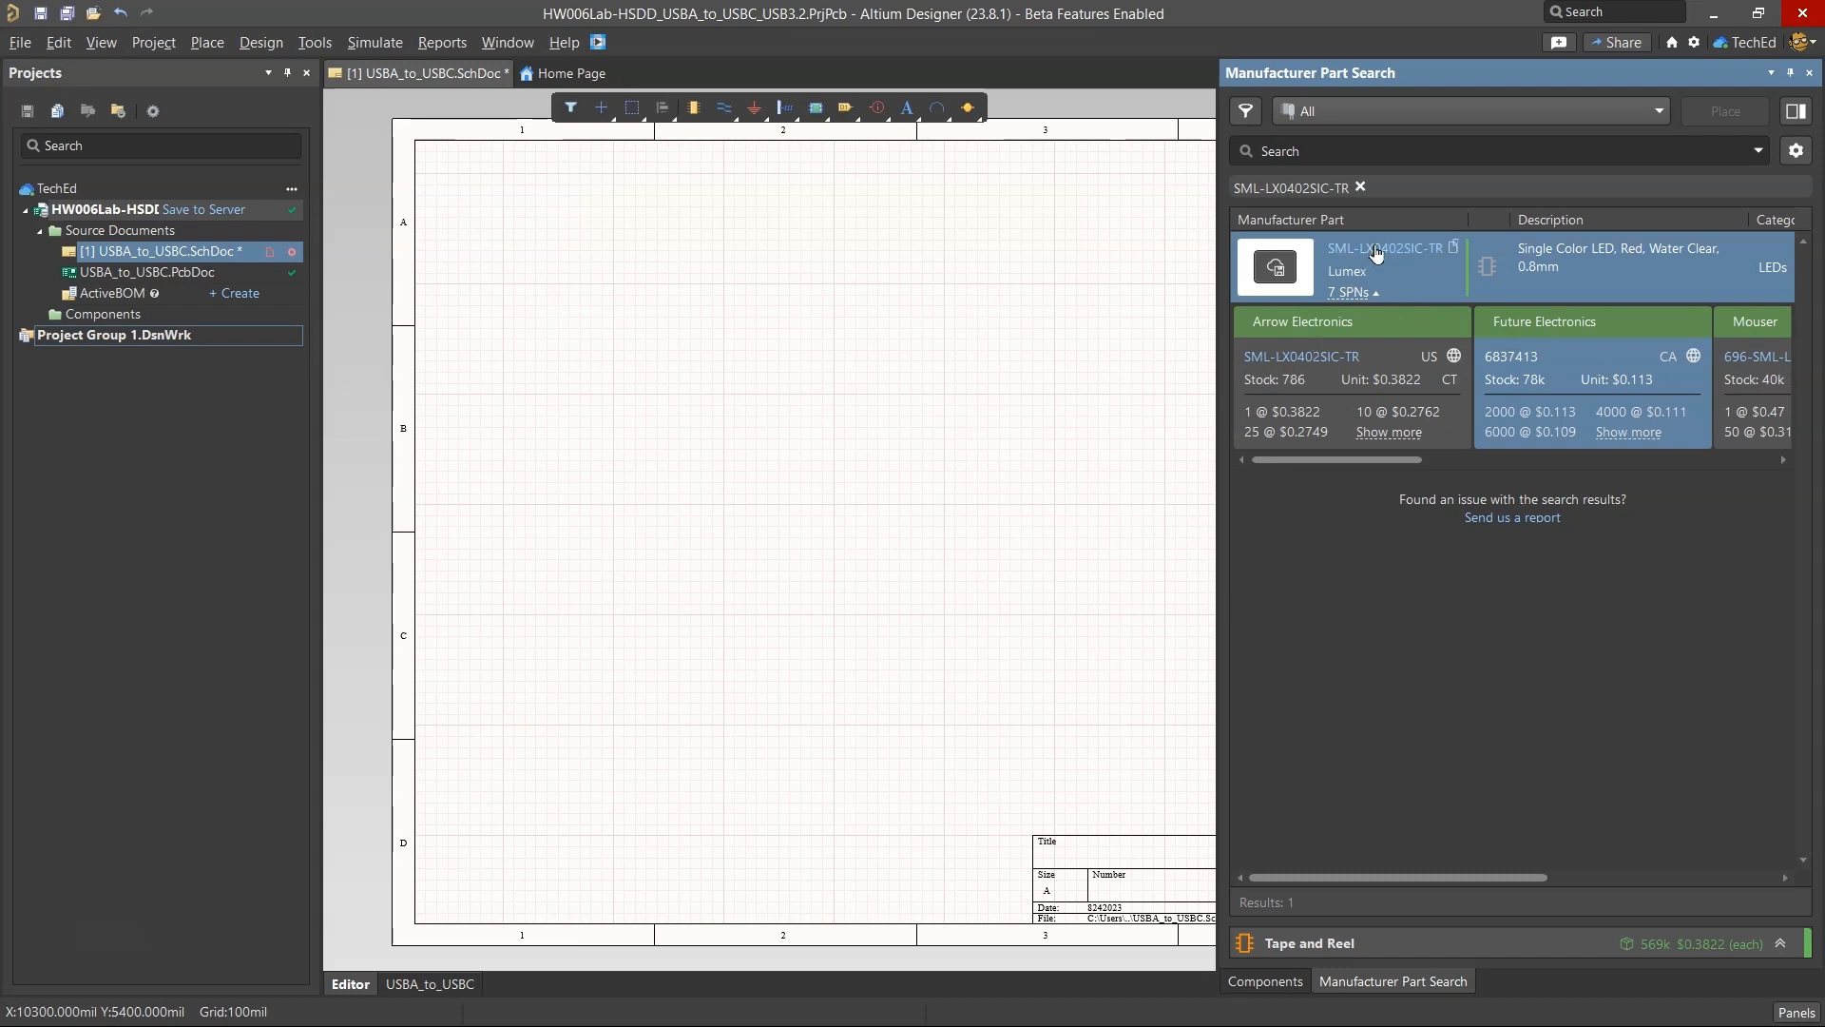
right_click(1489, 269)
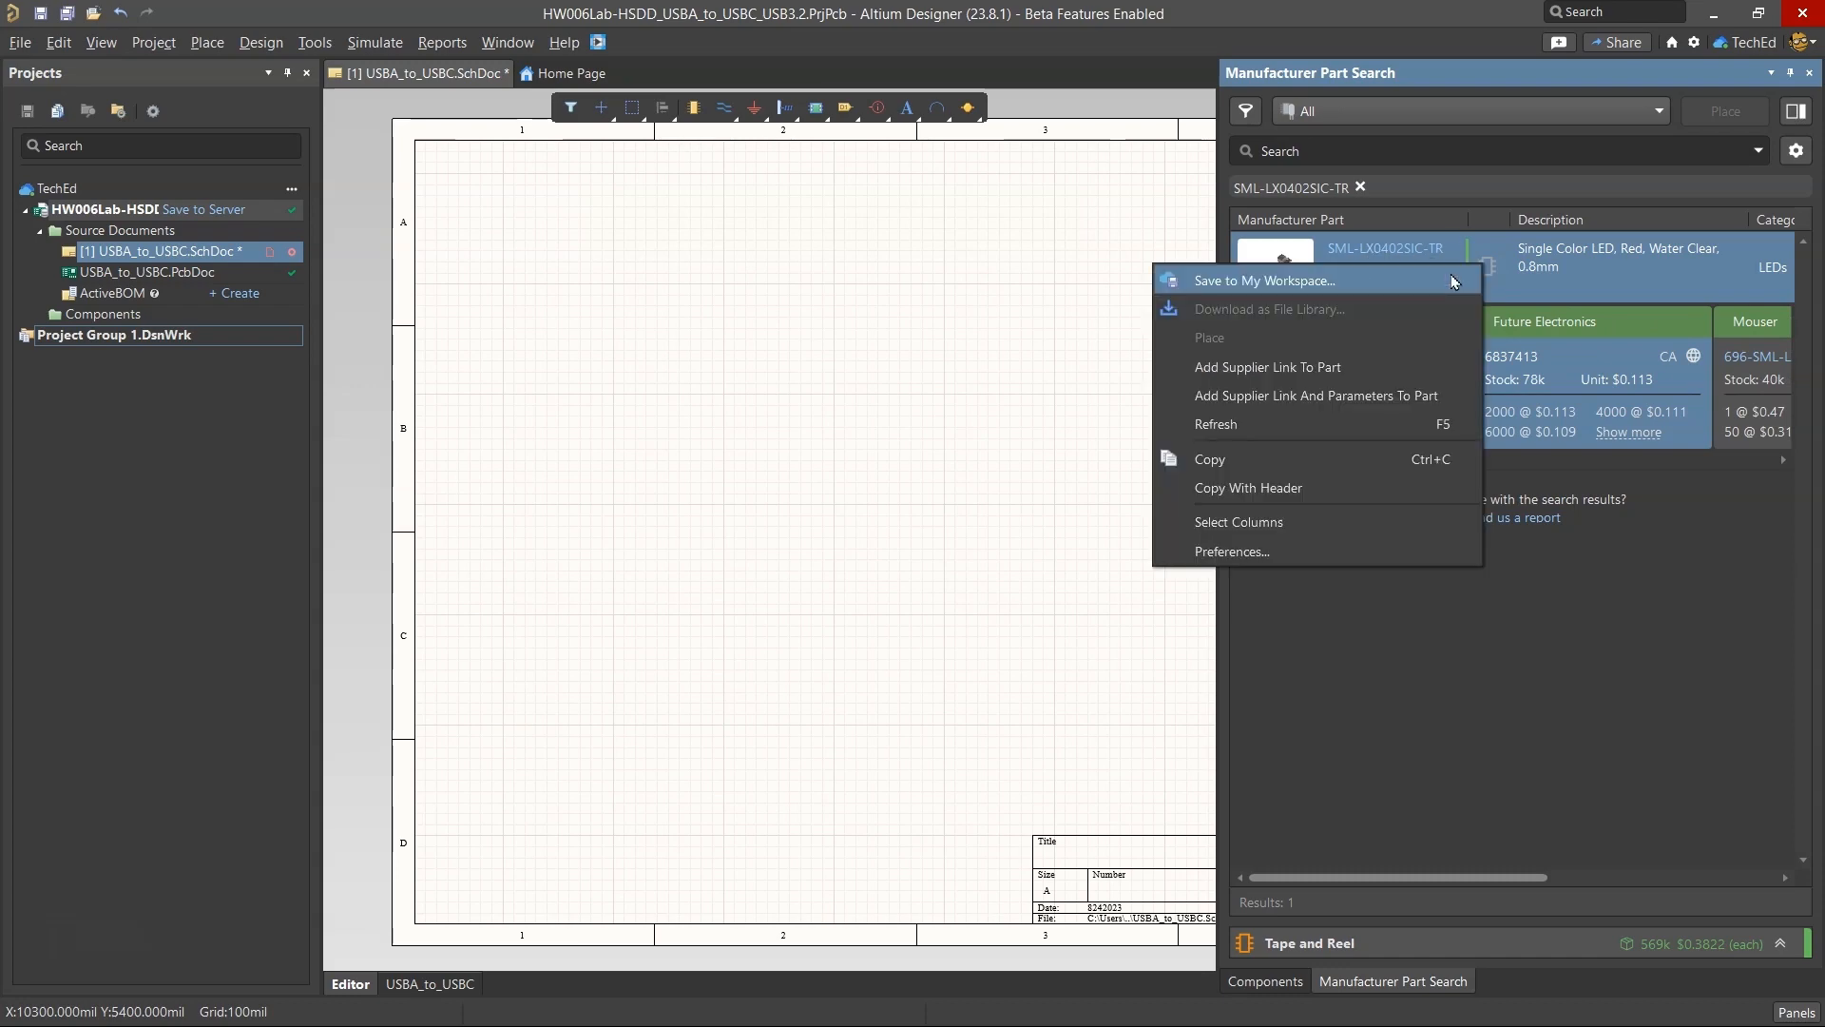
click(1264, 280)
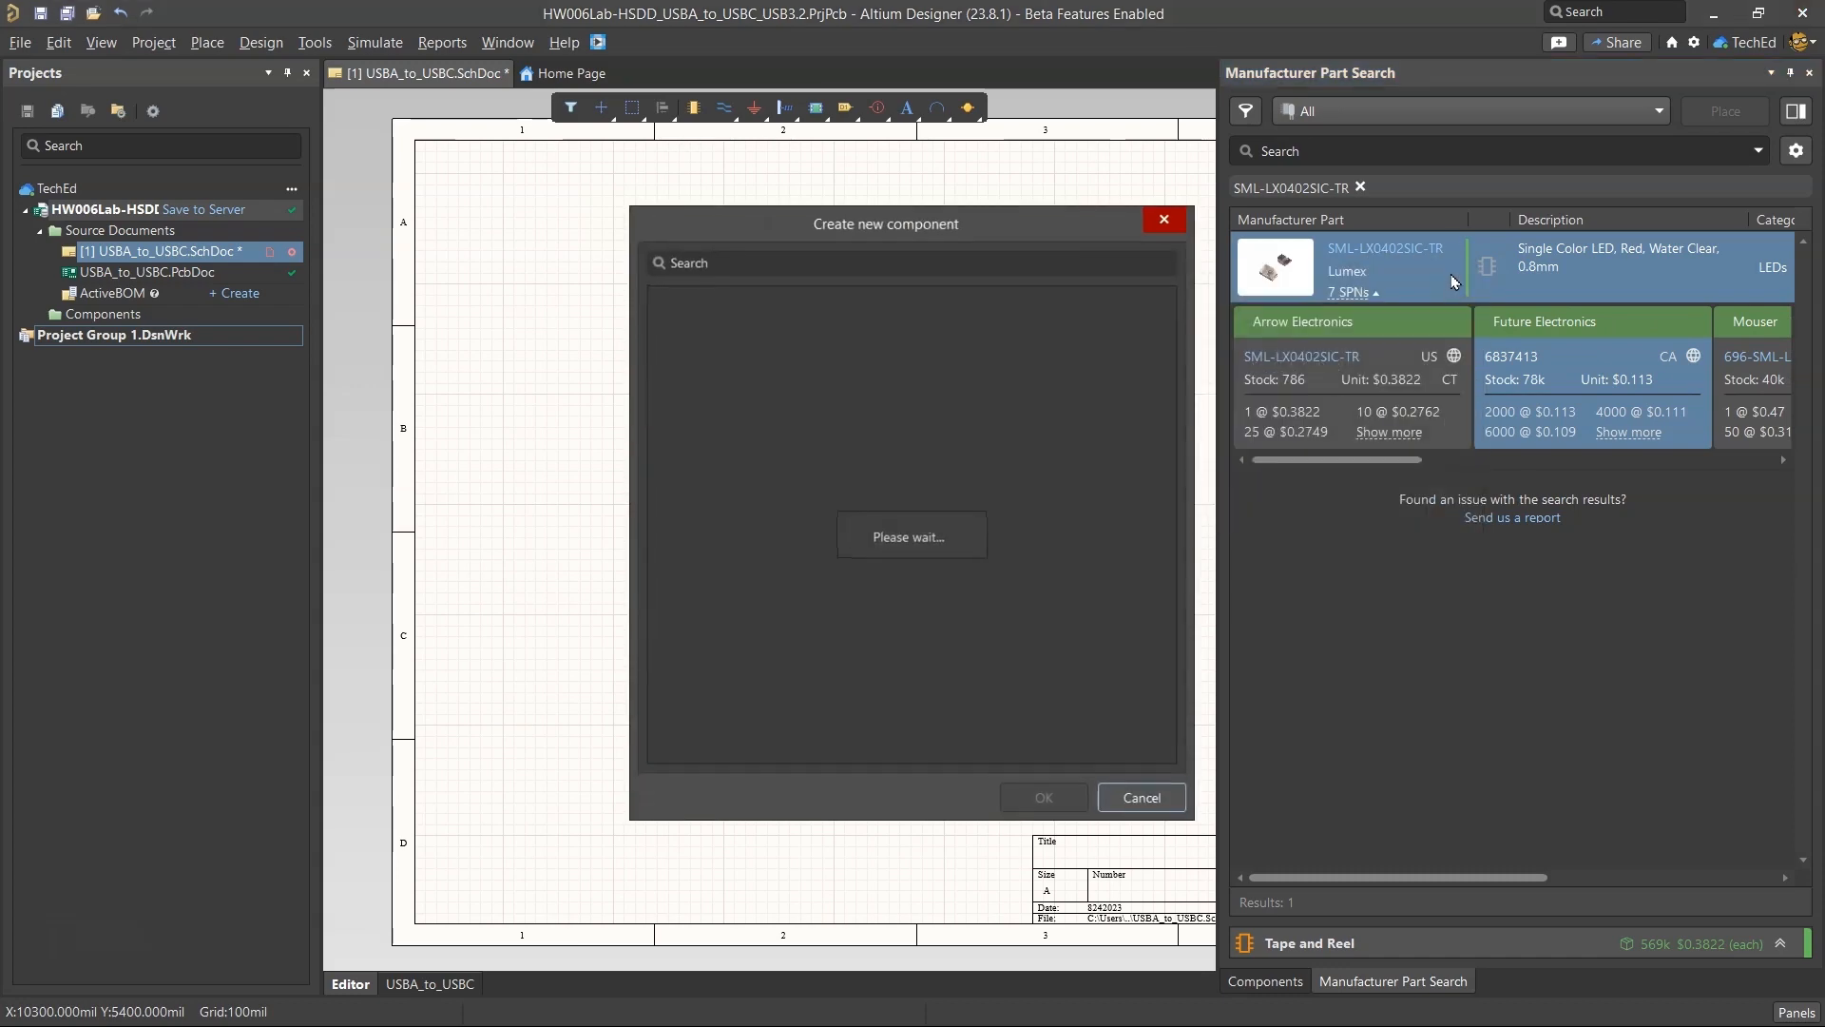
click(1022, 794)
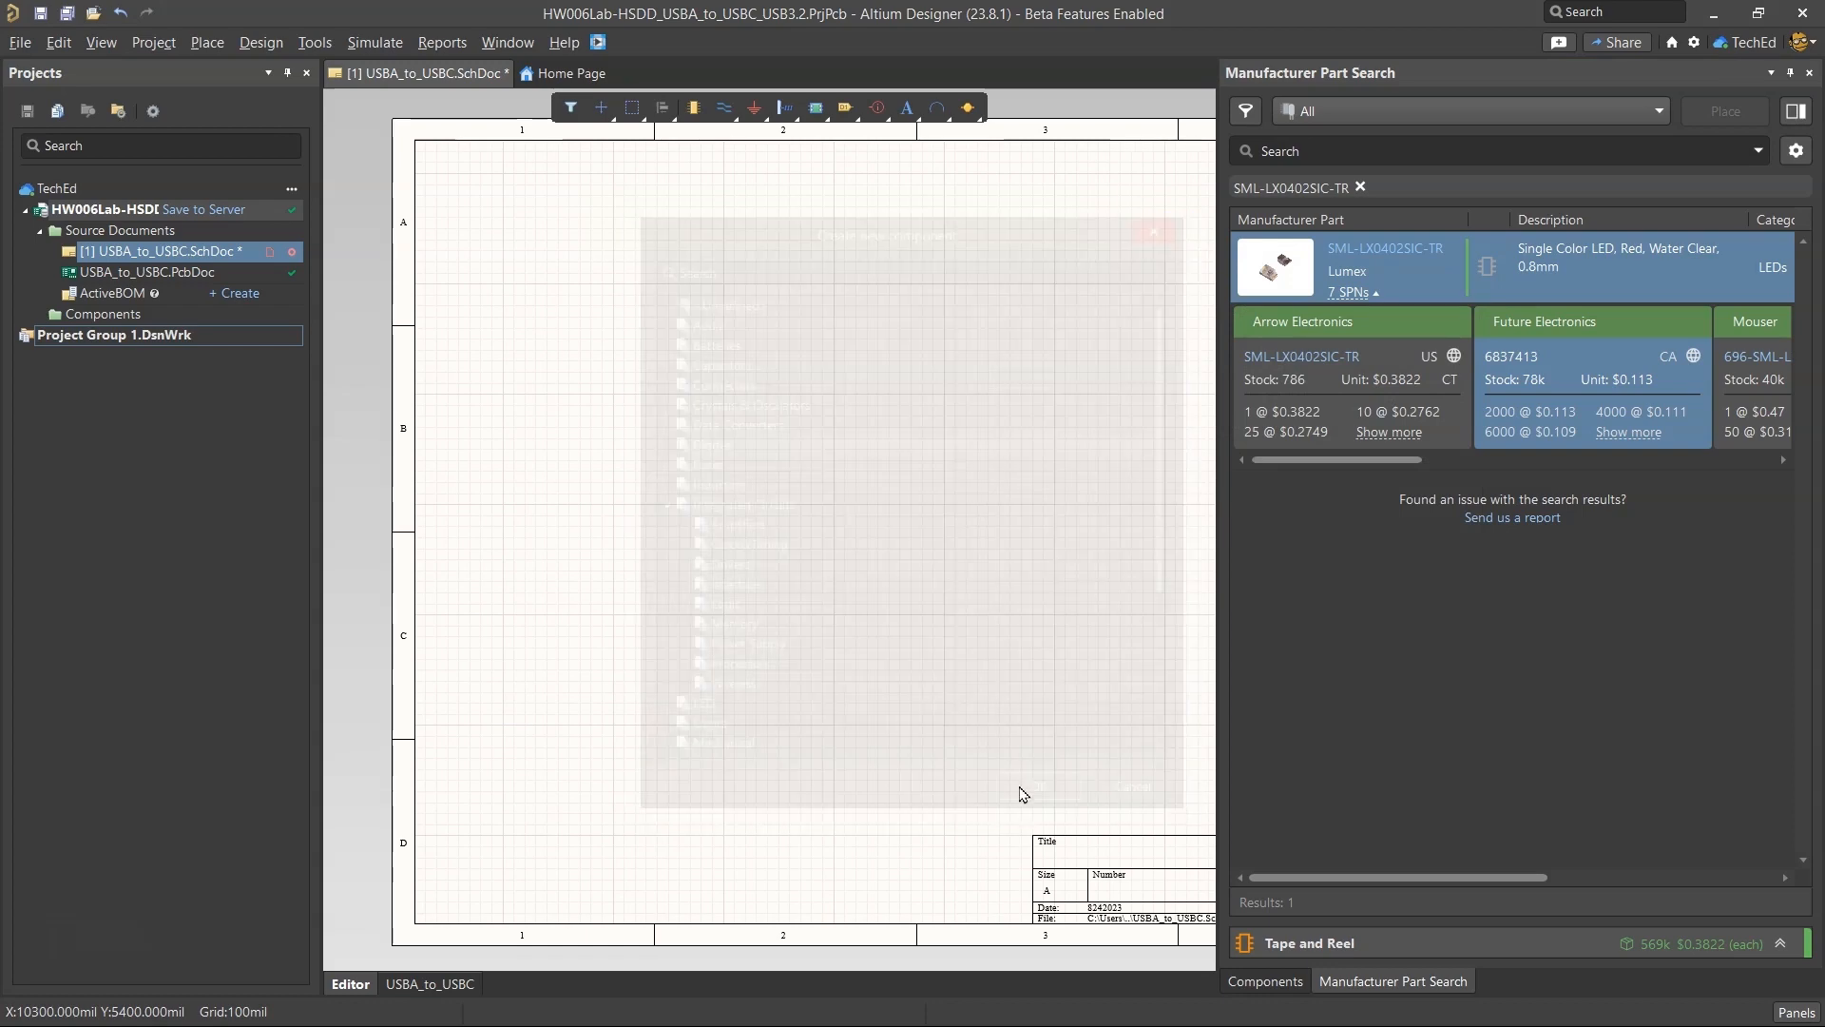
right_click(594, 73)
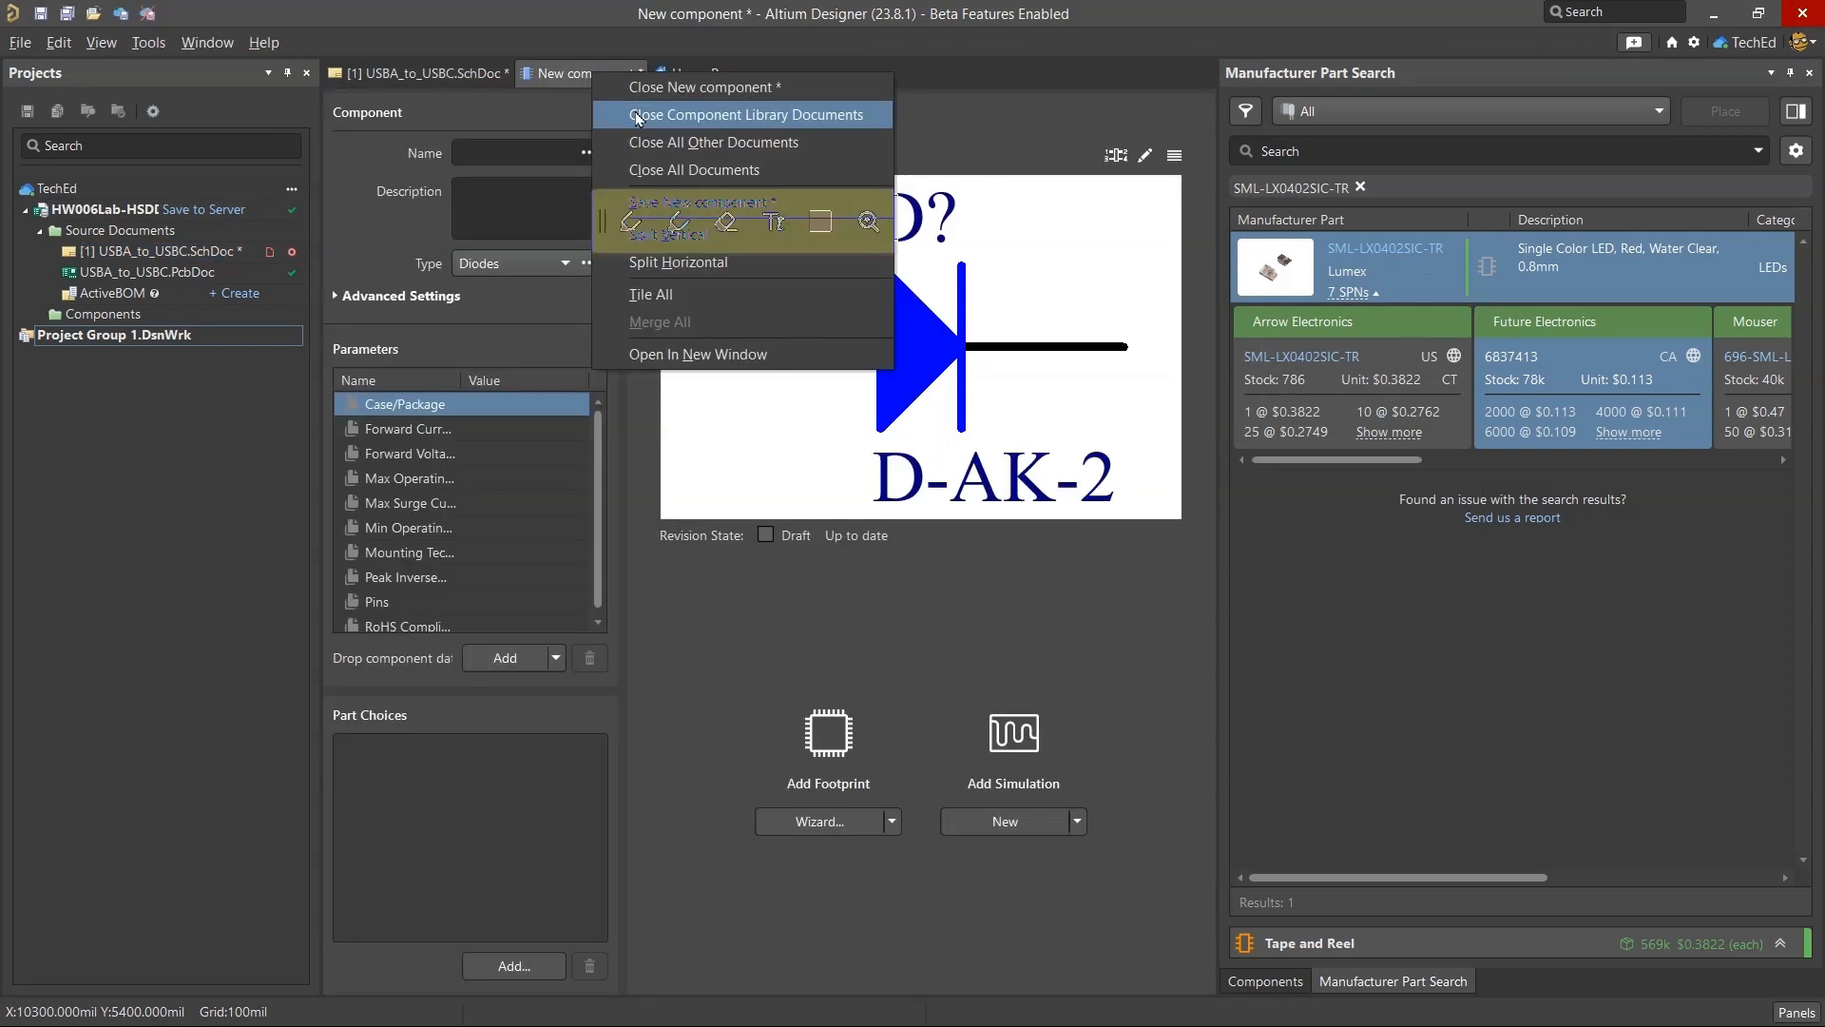
click(653, 87)
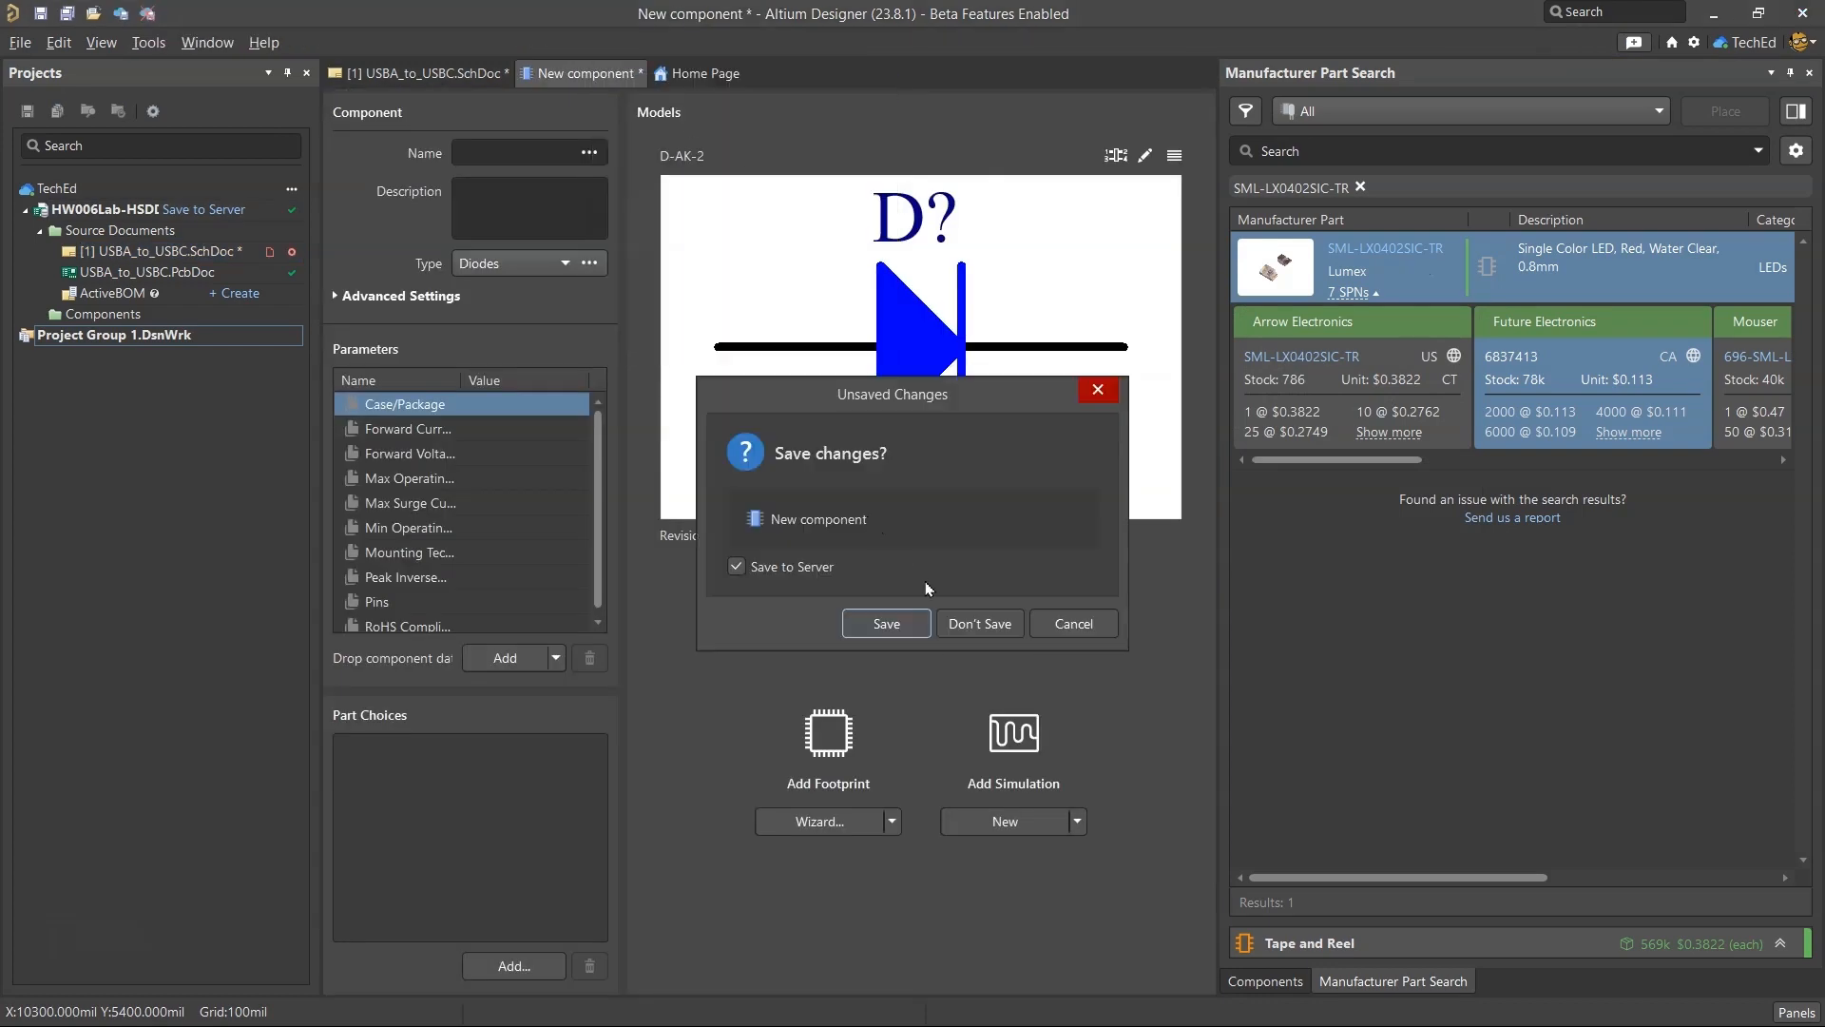
click(980, 623)
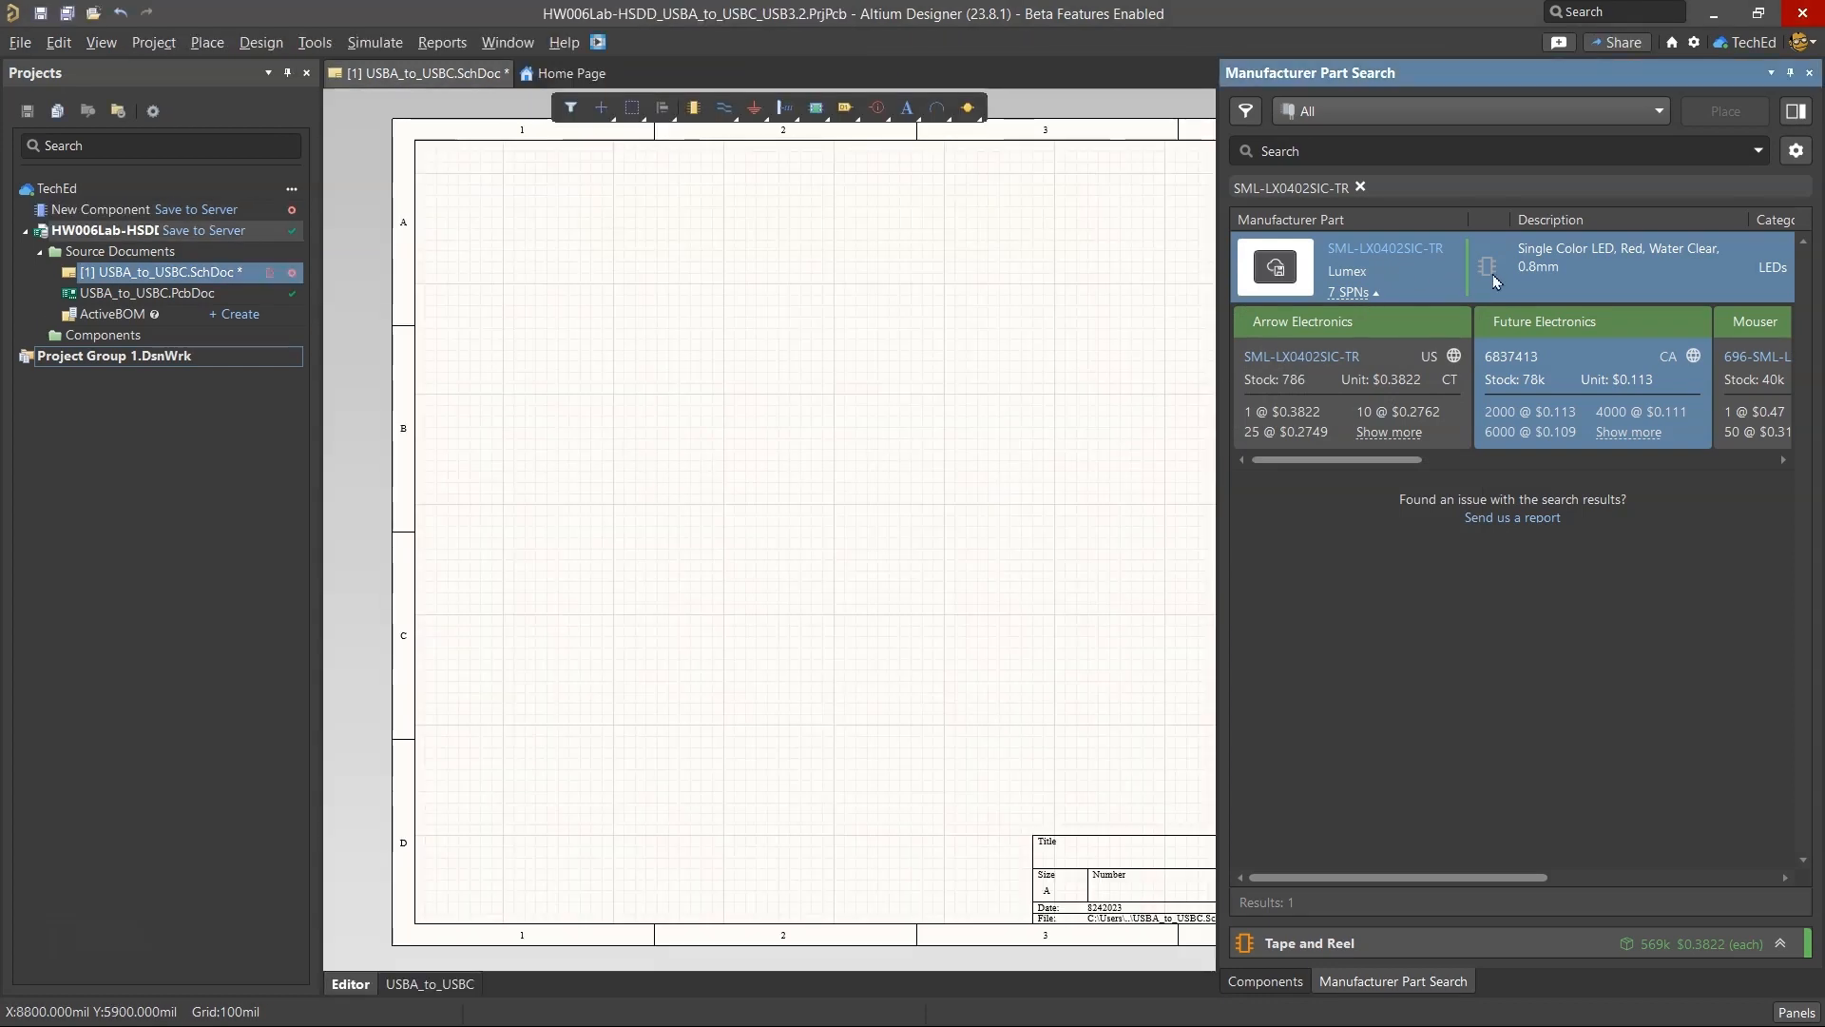
Save the Lumex SML-LX0402SIC-TR part to the workspace as a new component of type LED.
right_click(1245, 259)
click(1412, 288)
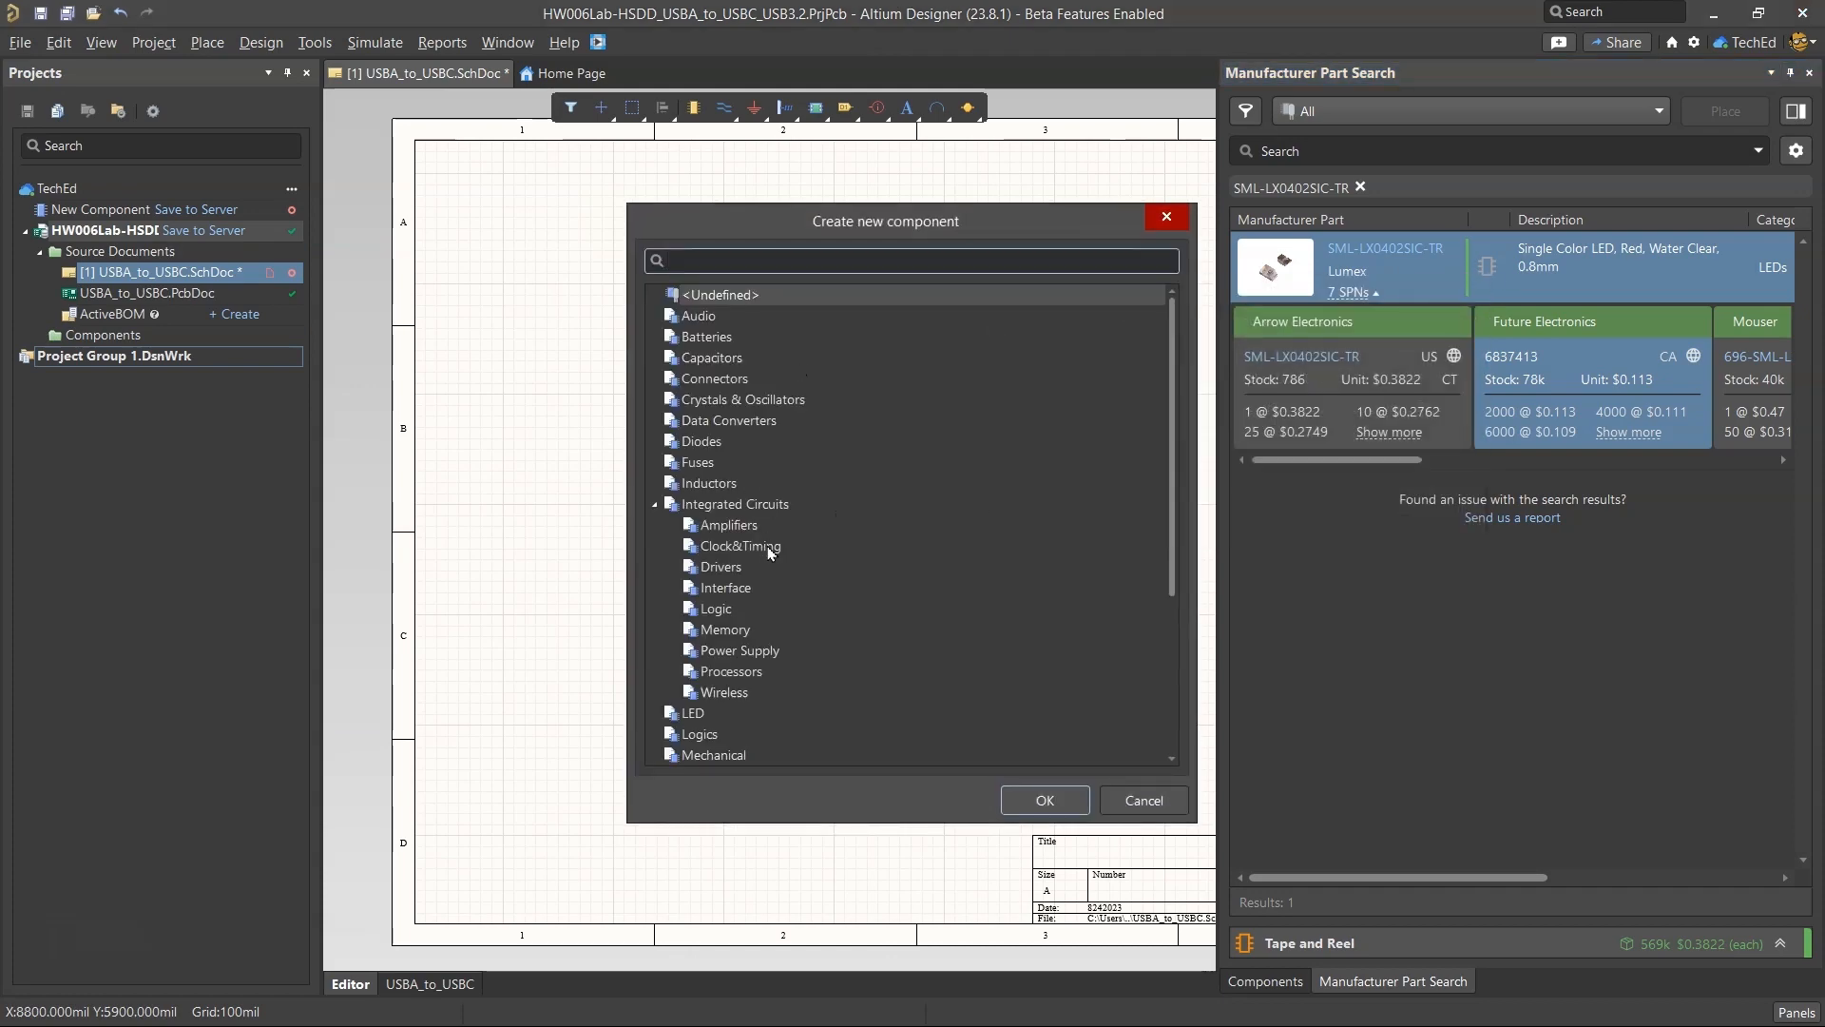
click(693, 713)
click(1045, 800)
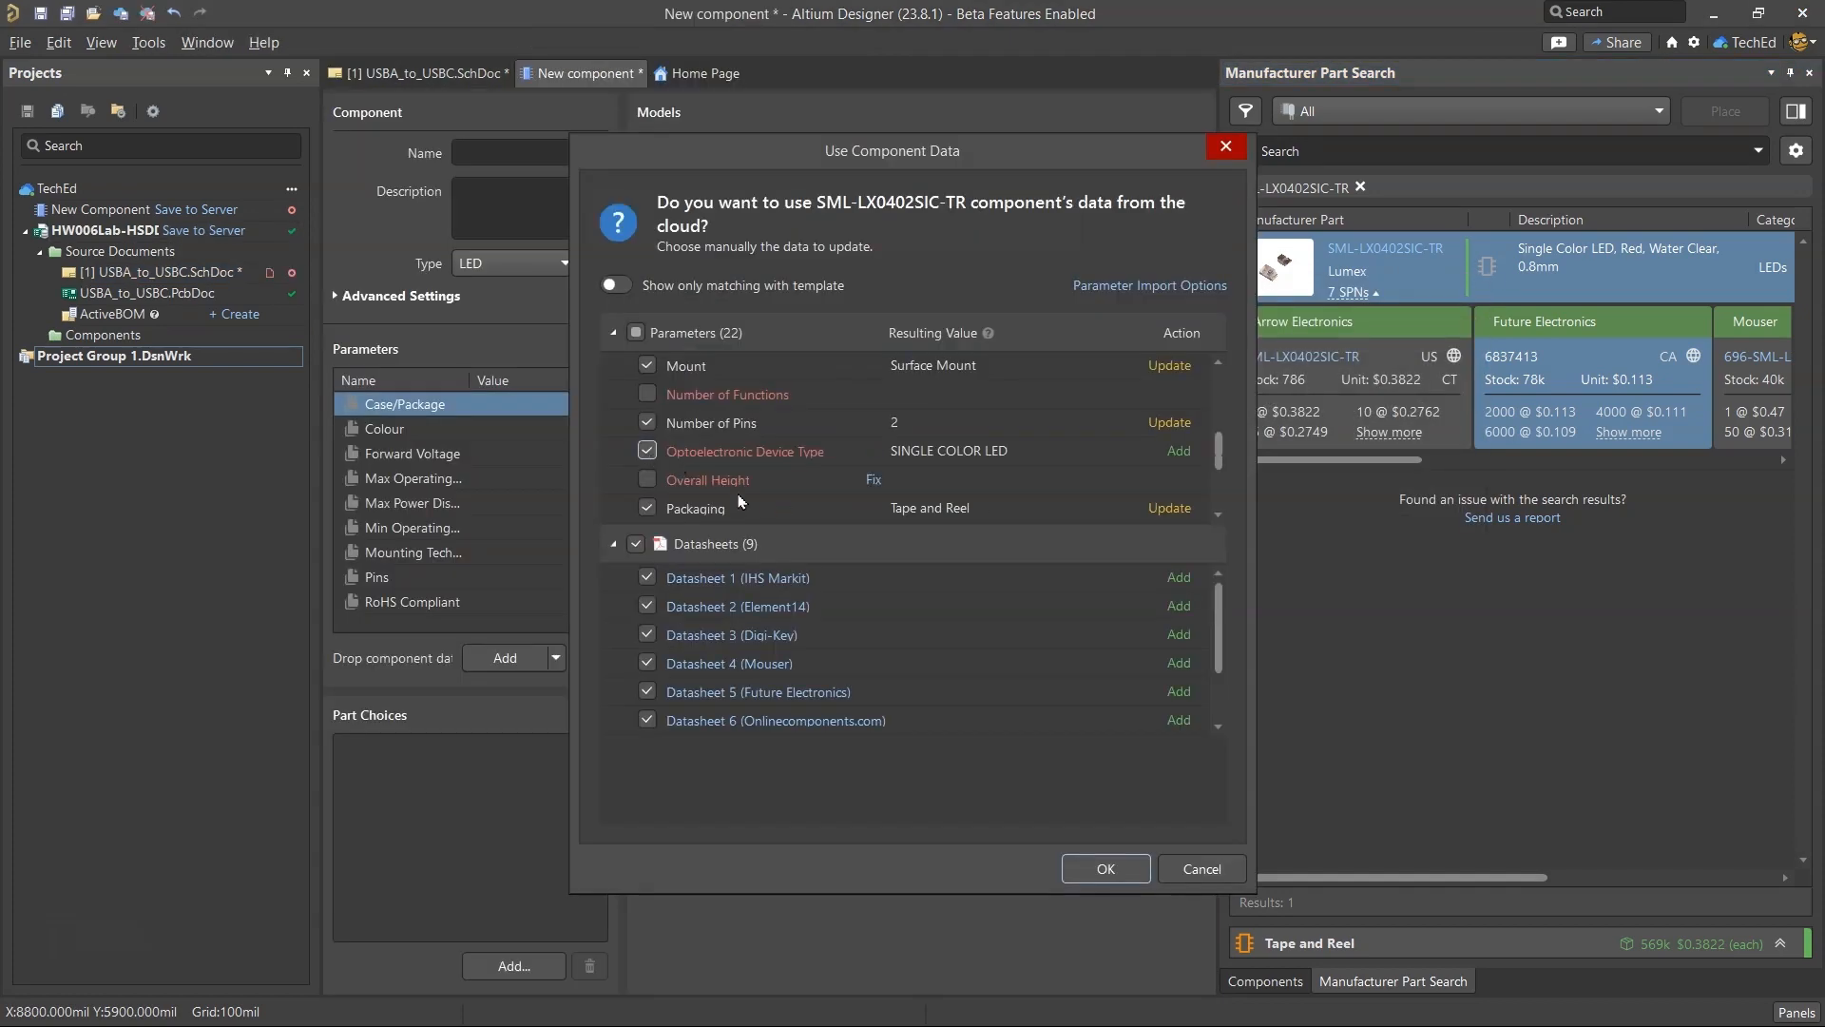
Apply the cloud parameters and datasheets to the new component, including Optoelectronic Device Type and Overall Height 0.5mm.
click(648, 480)
scroll(818, 470, down, 2)
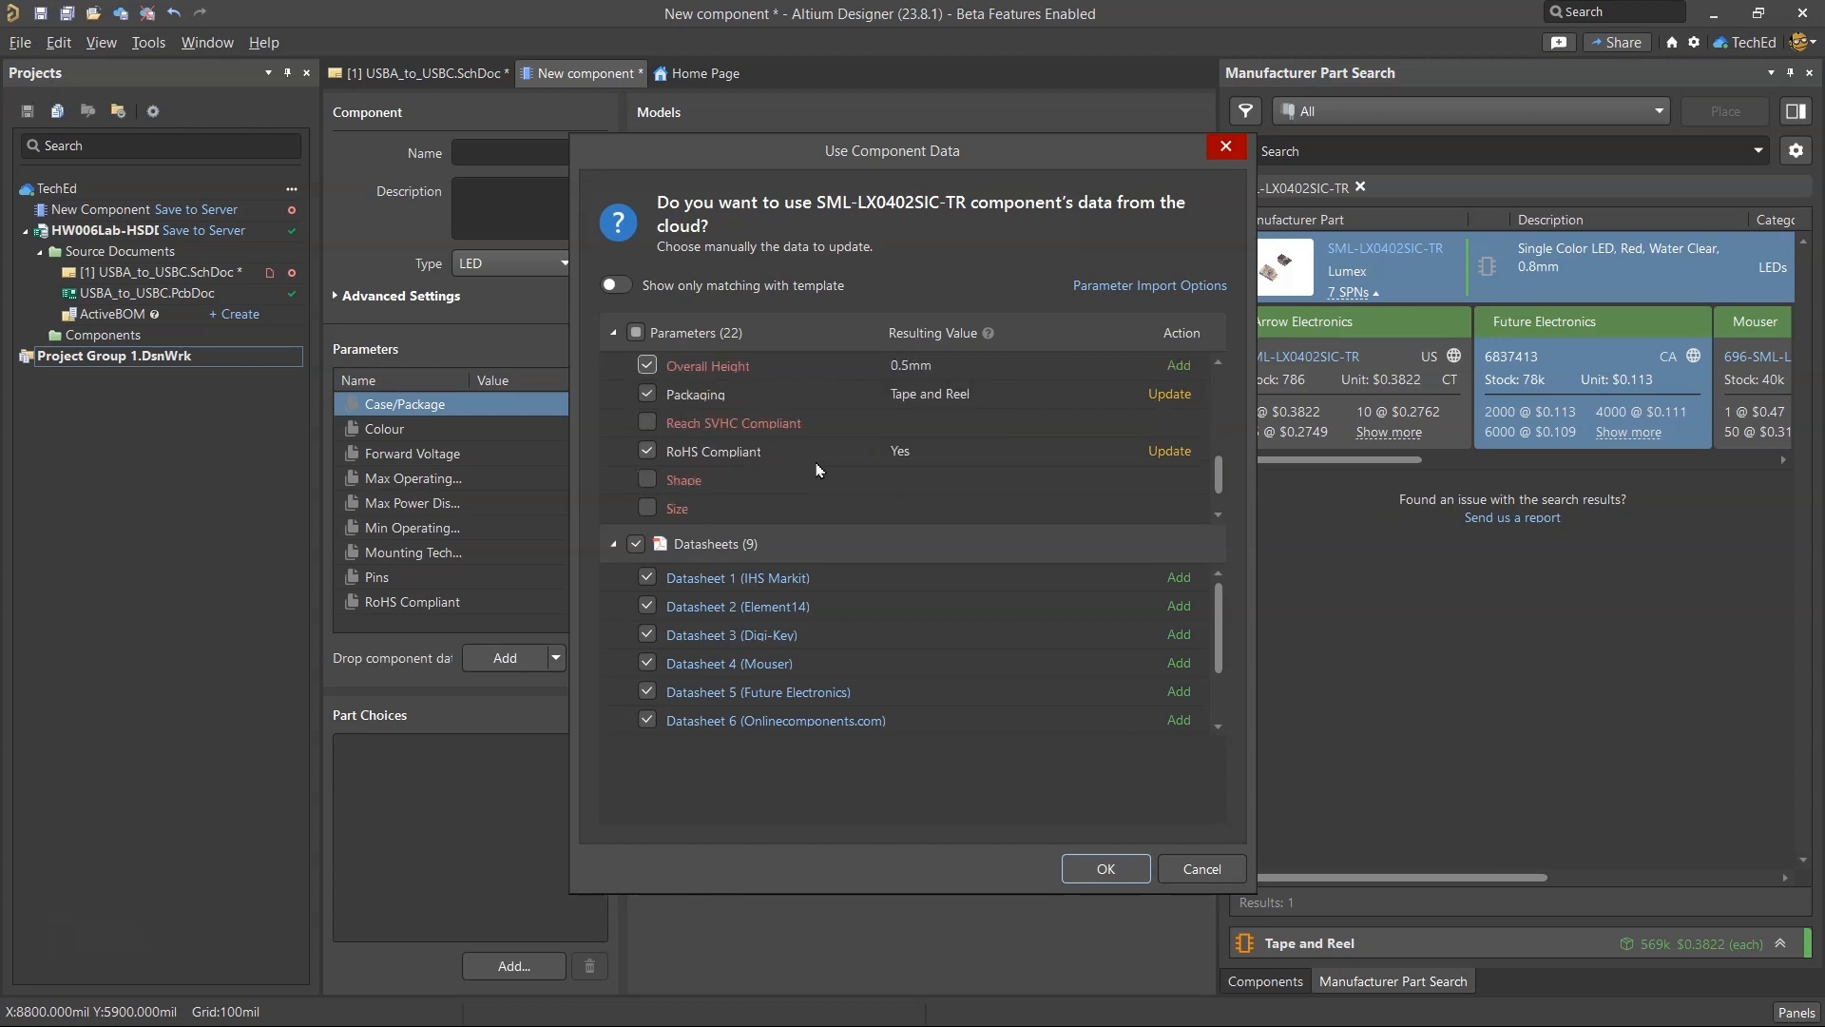
key(Return)
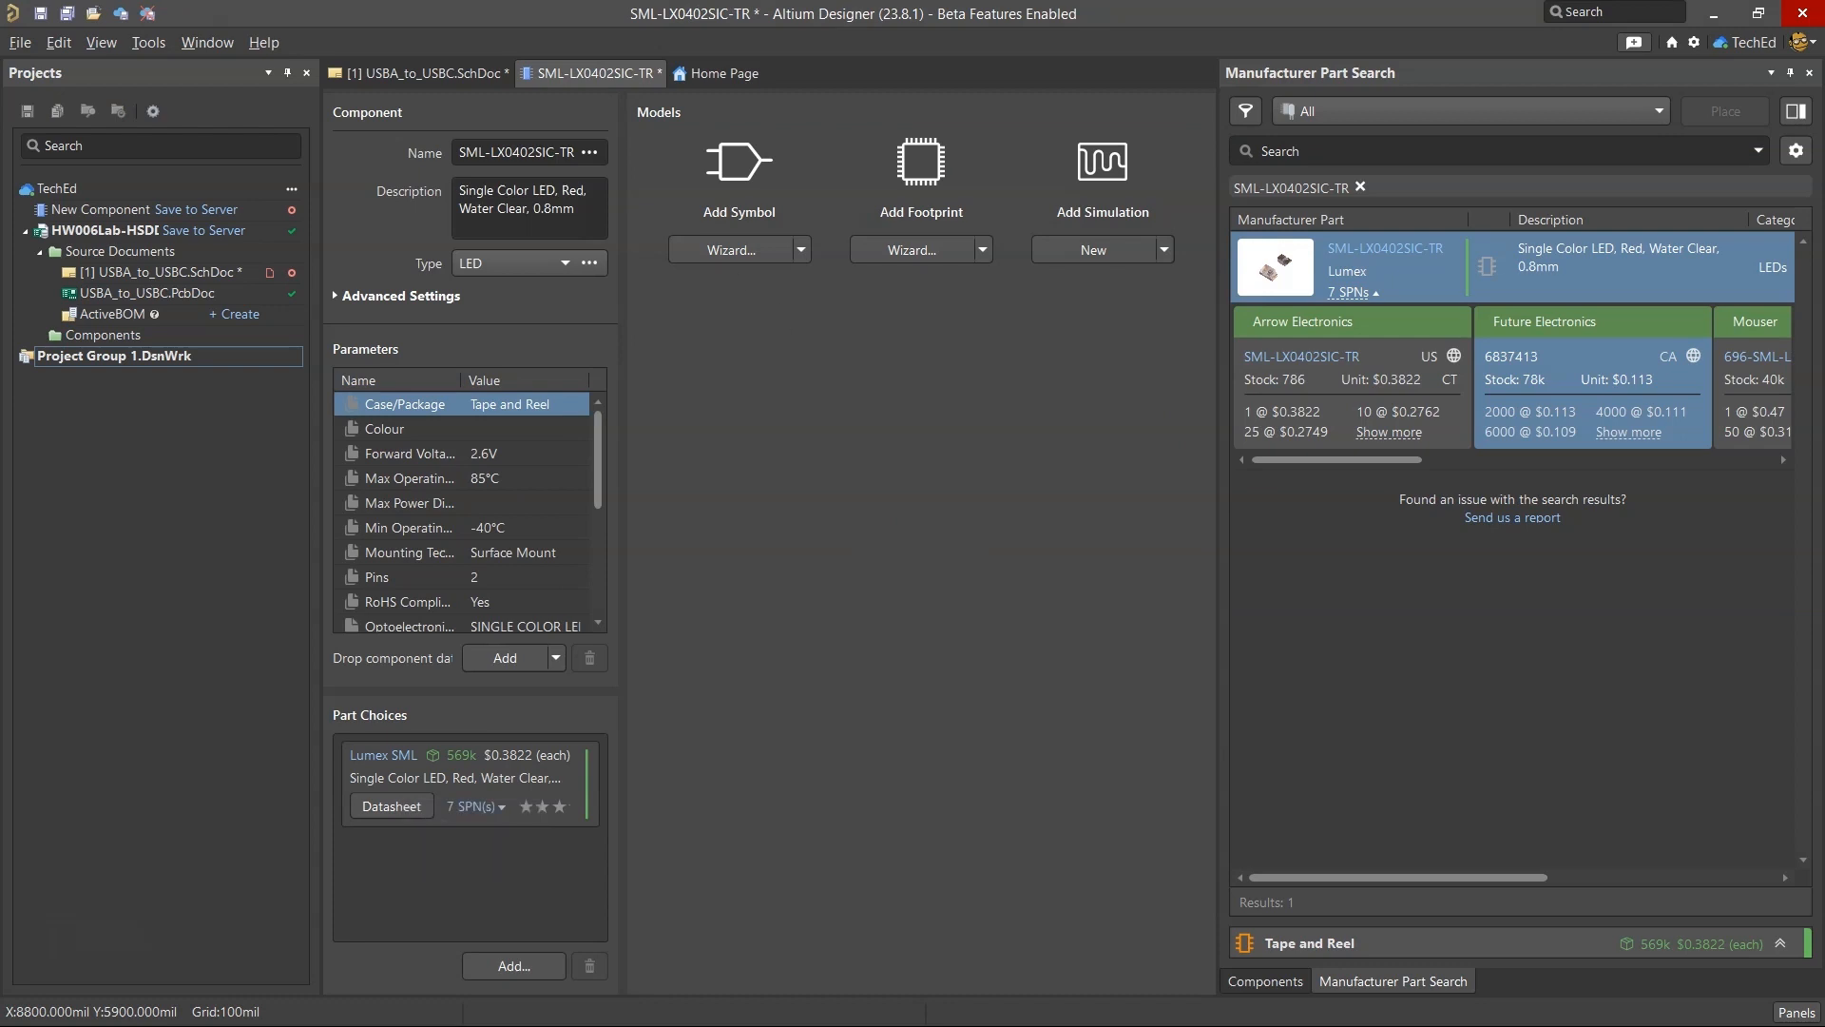
Browse the workspace's Content Cart symbols and Optoelectronics folder for an existing symbol for the LED component.
click(800, 247)
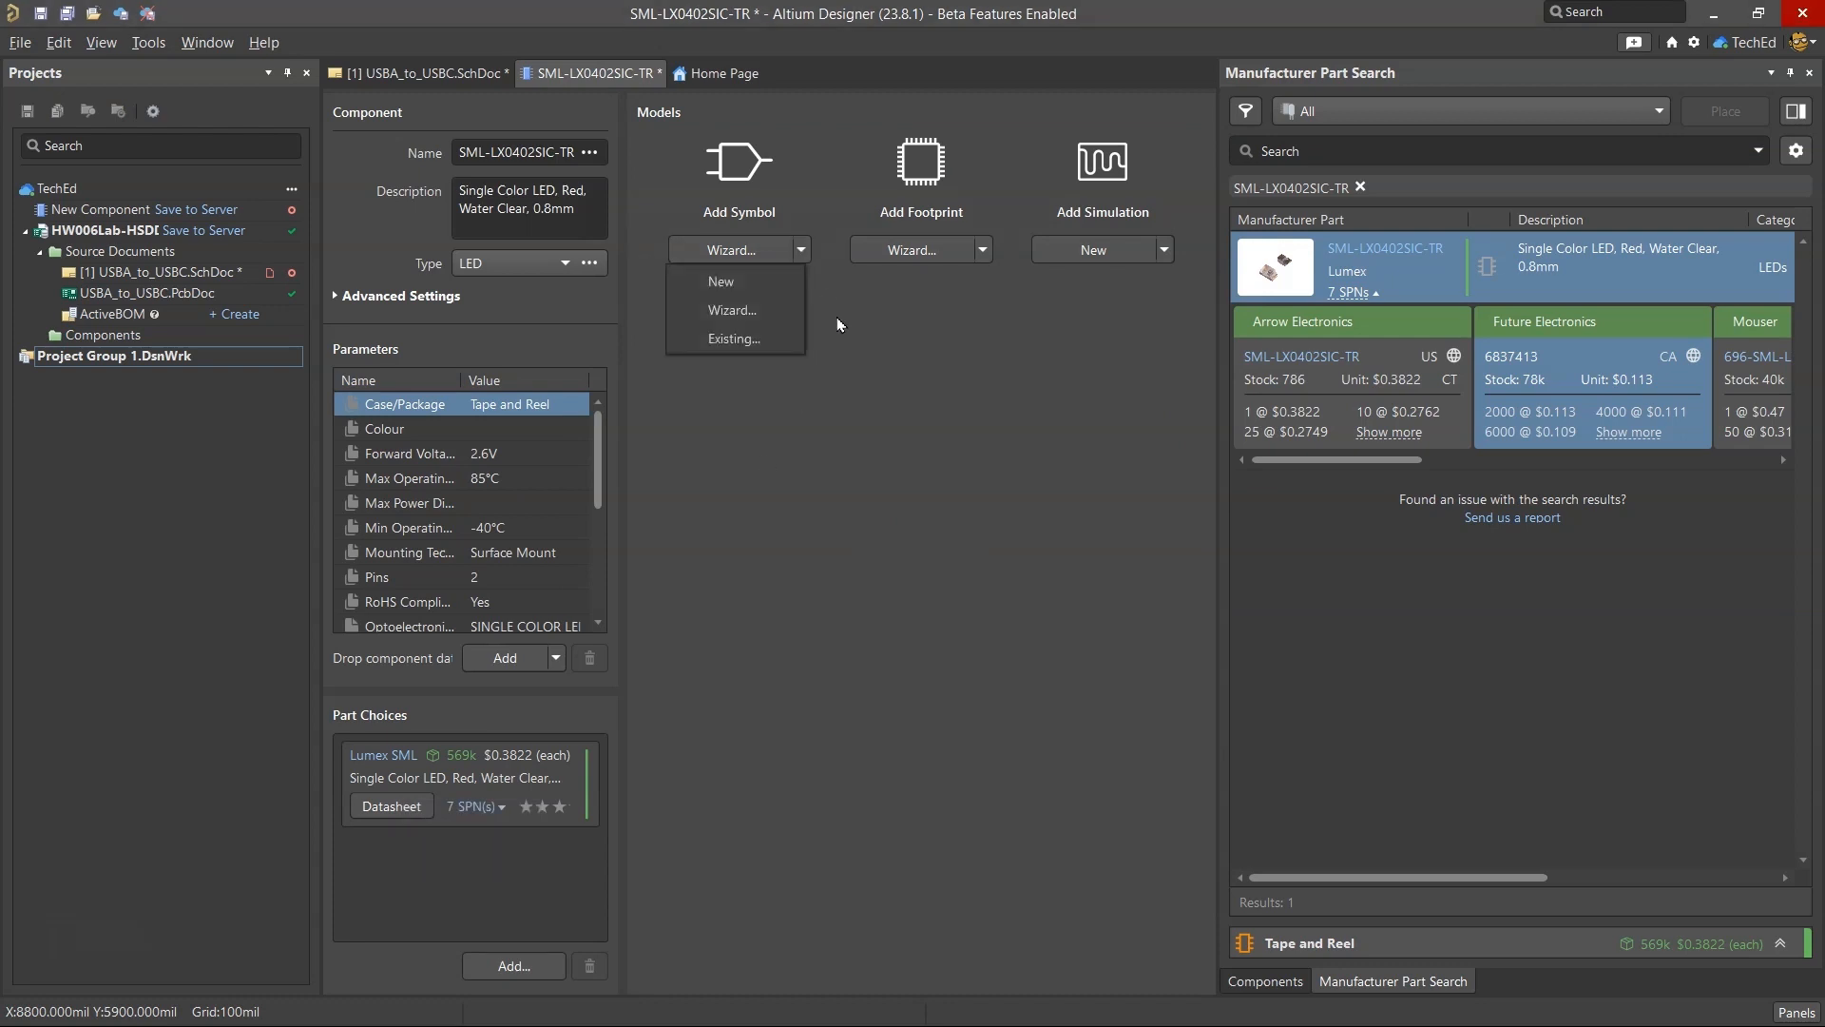
click(771, 342)
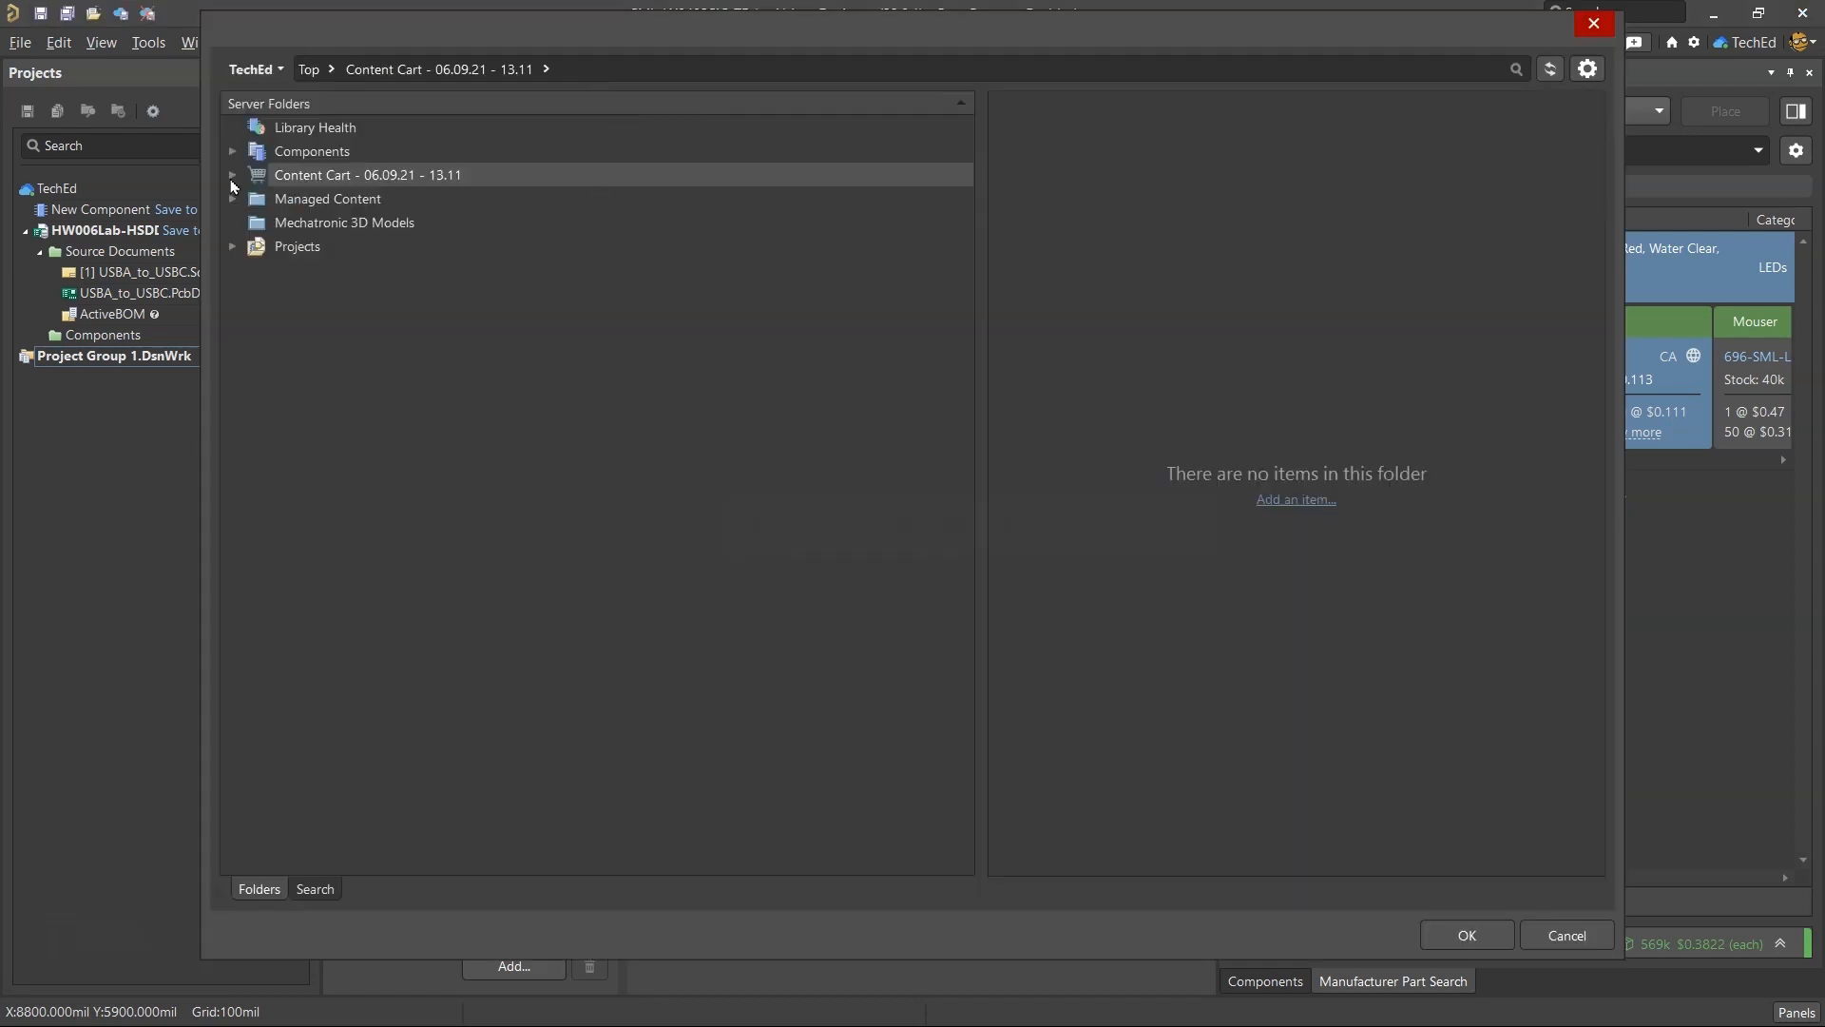
click(232, 177)
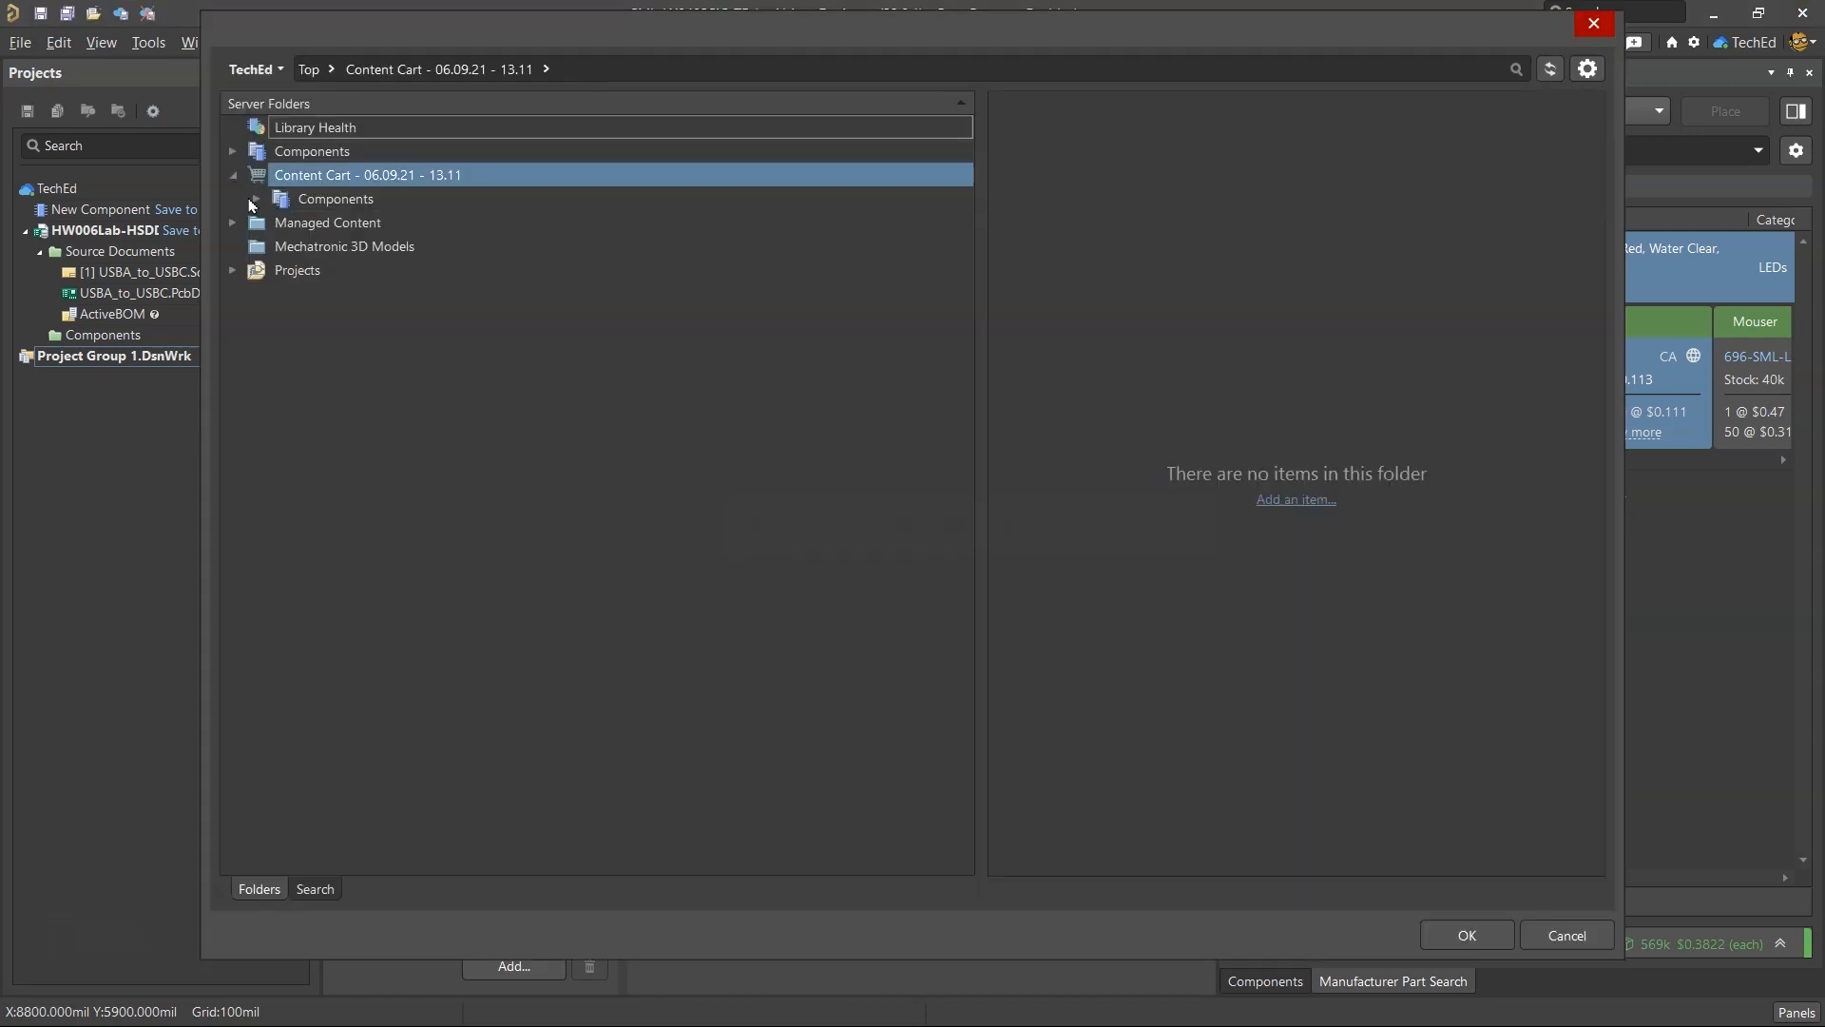
click(257, 198)
click(281, 222)
click(361, 271)
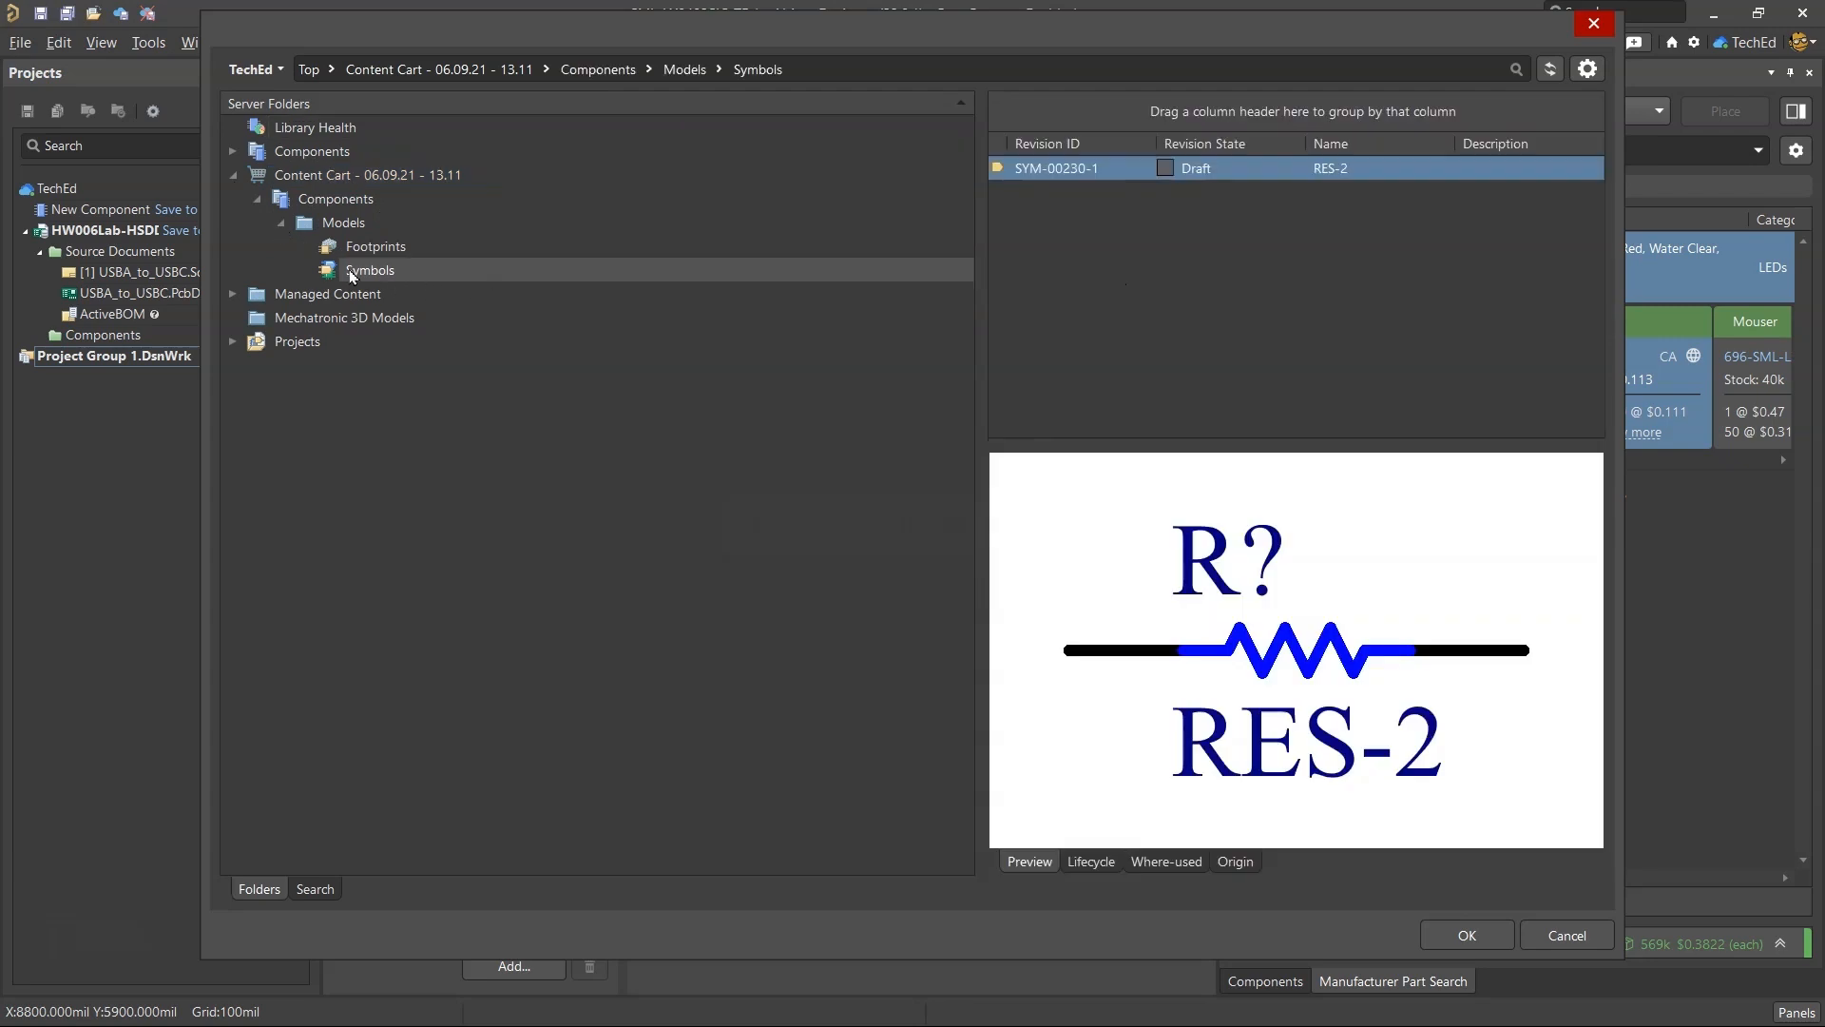
click(233, 152)
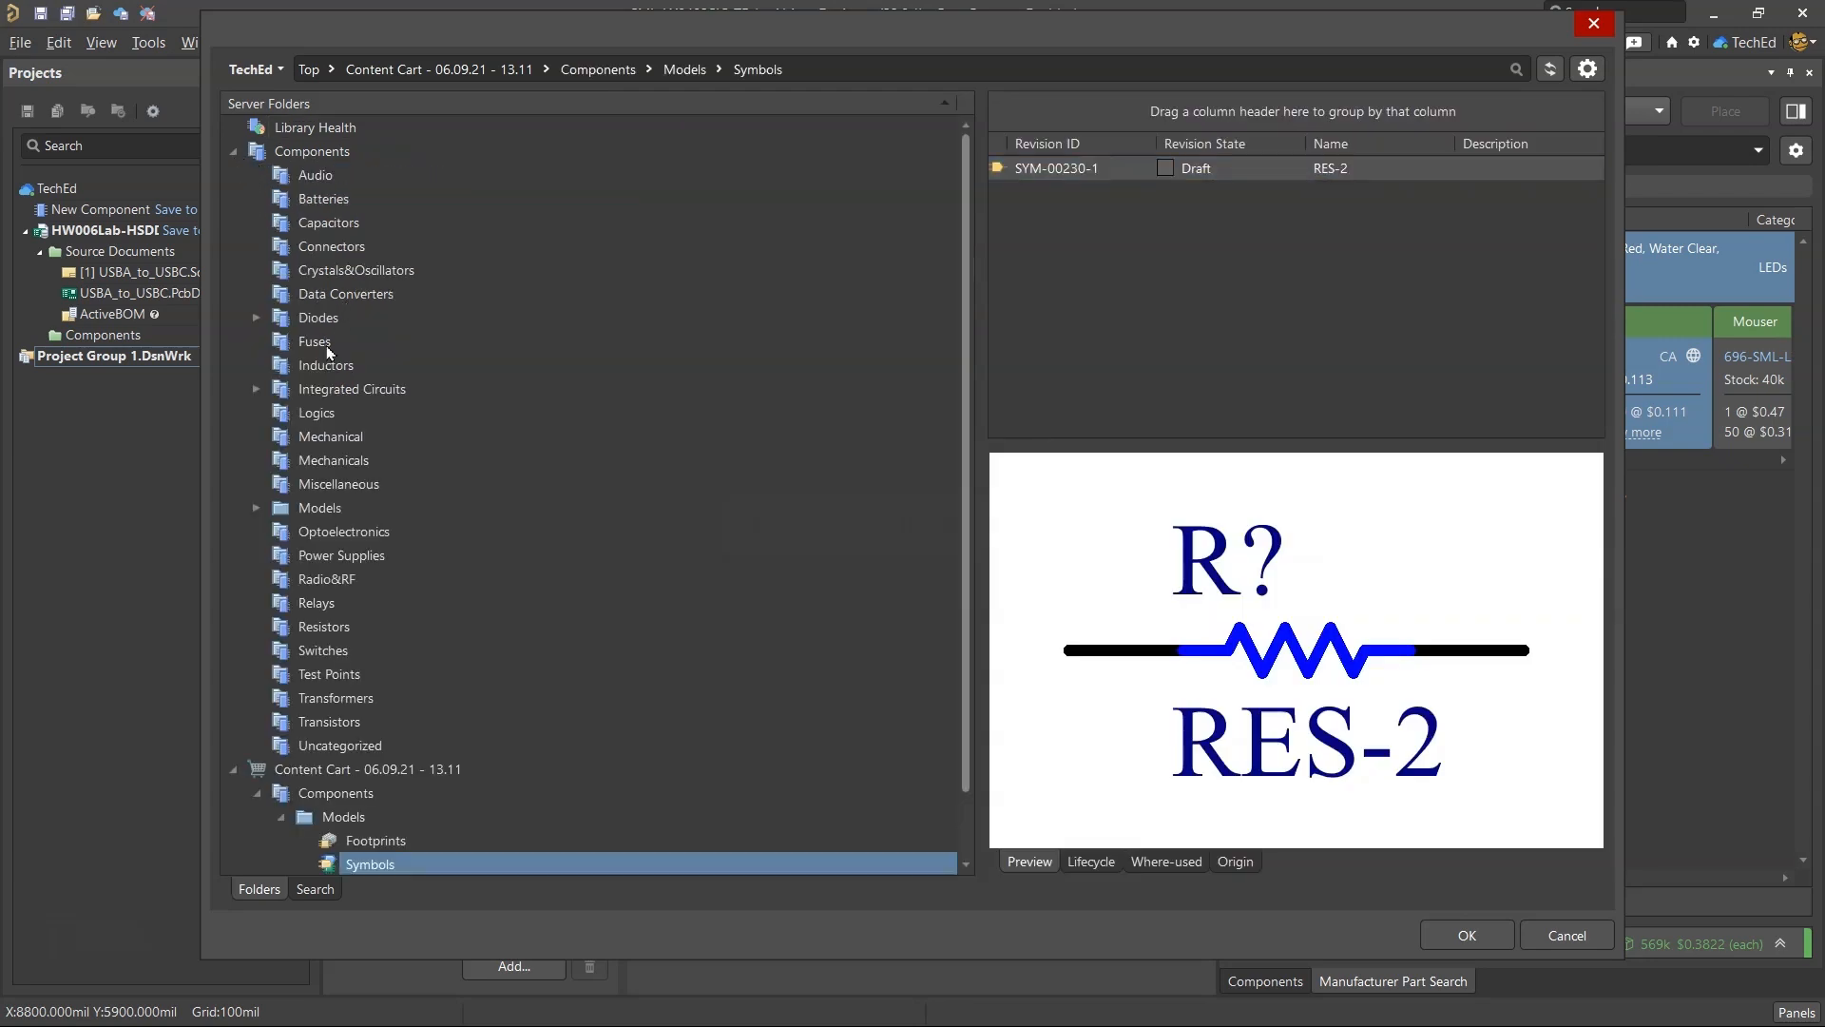
click(282, 531)
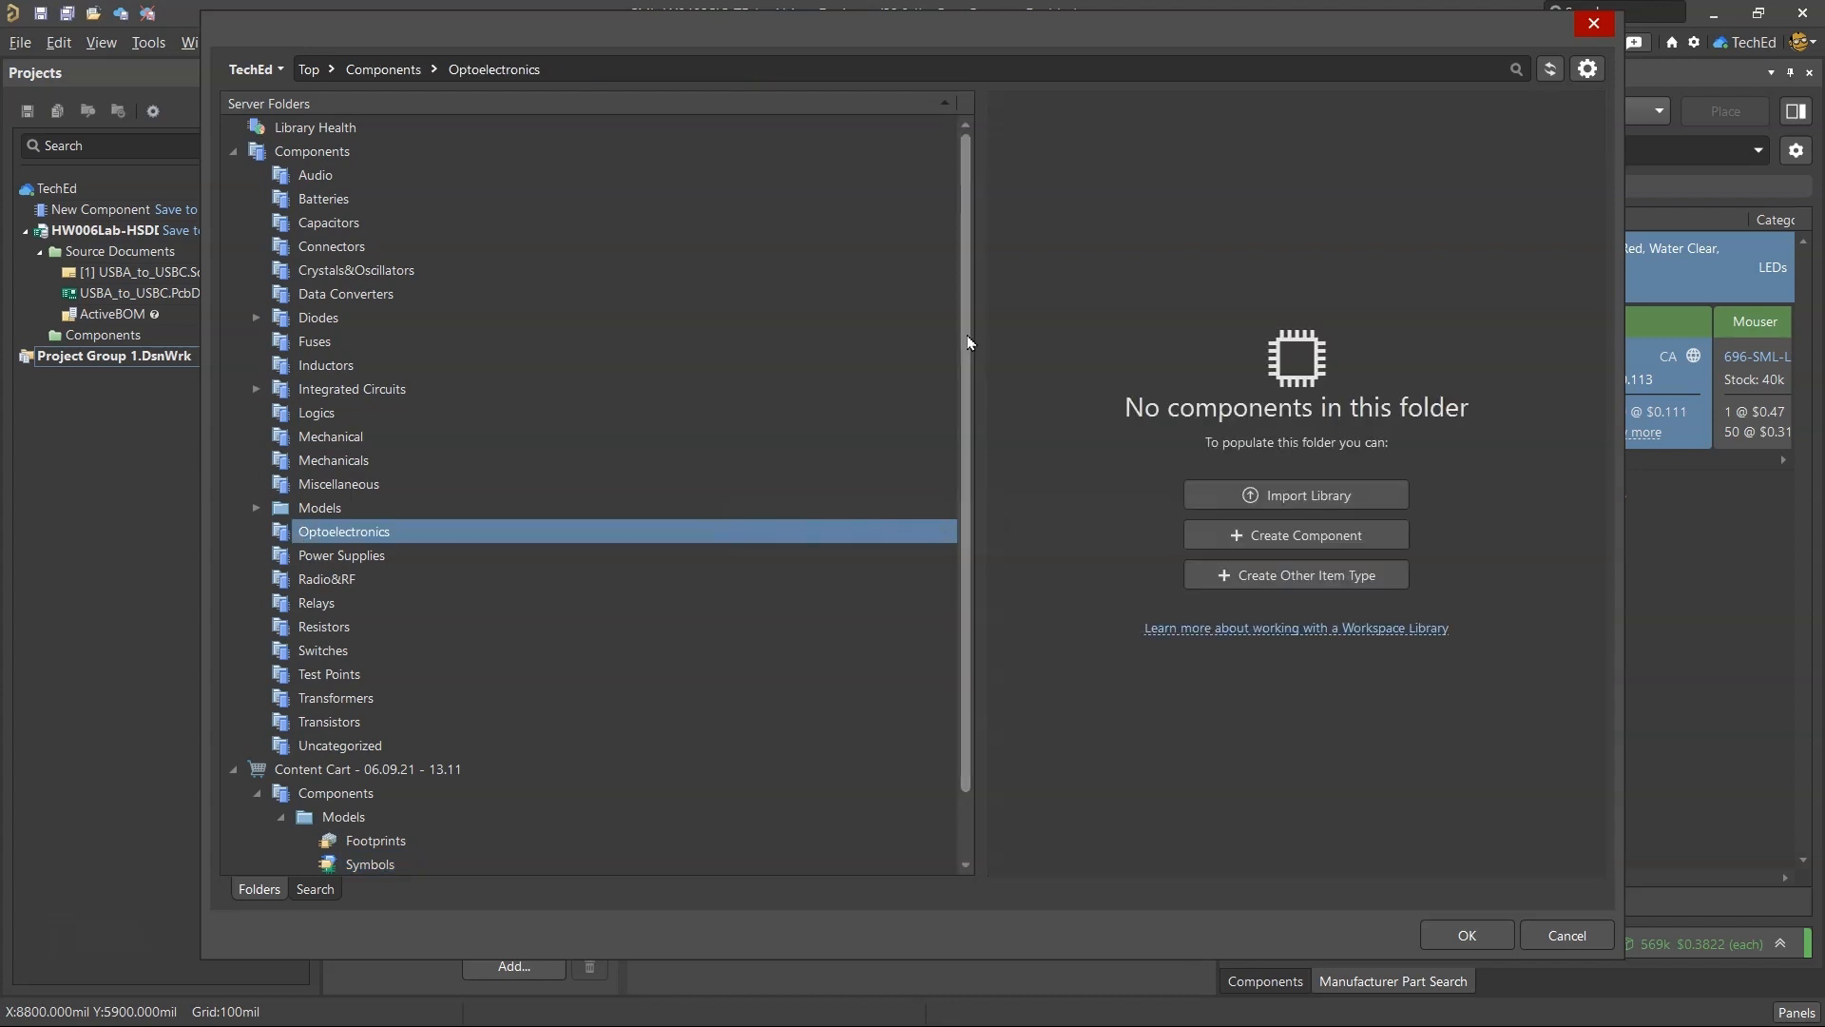
Try to import CL10A106MP8NNNC.SchLib into the Optoelectronics folder using the advanced mode of the Library Importer.
click(1295, 496)
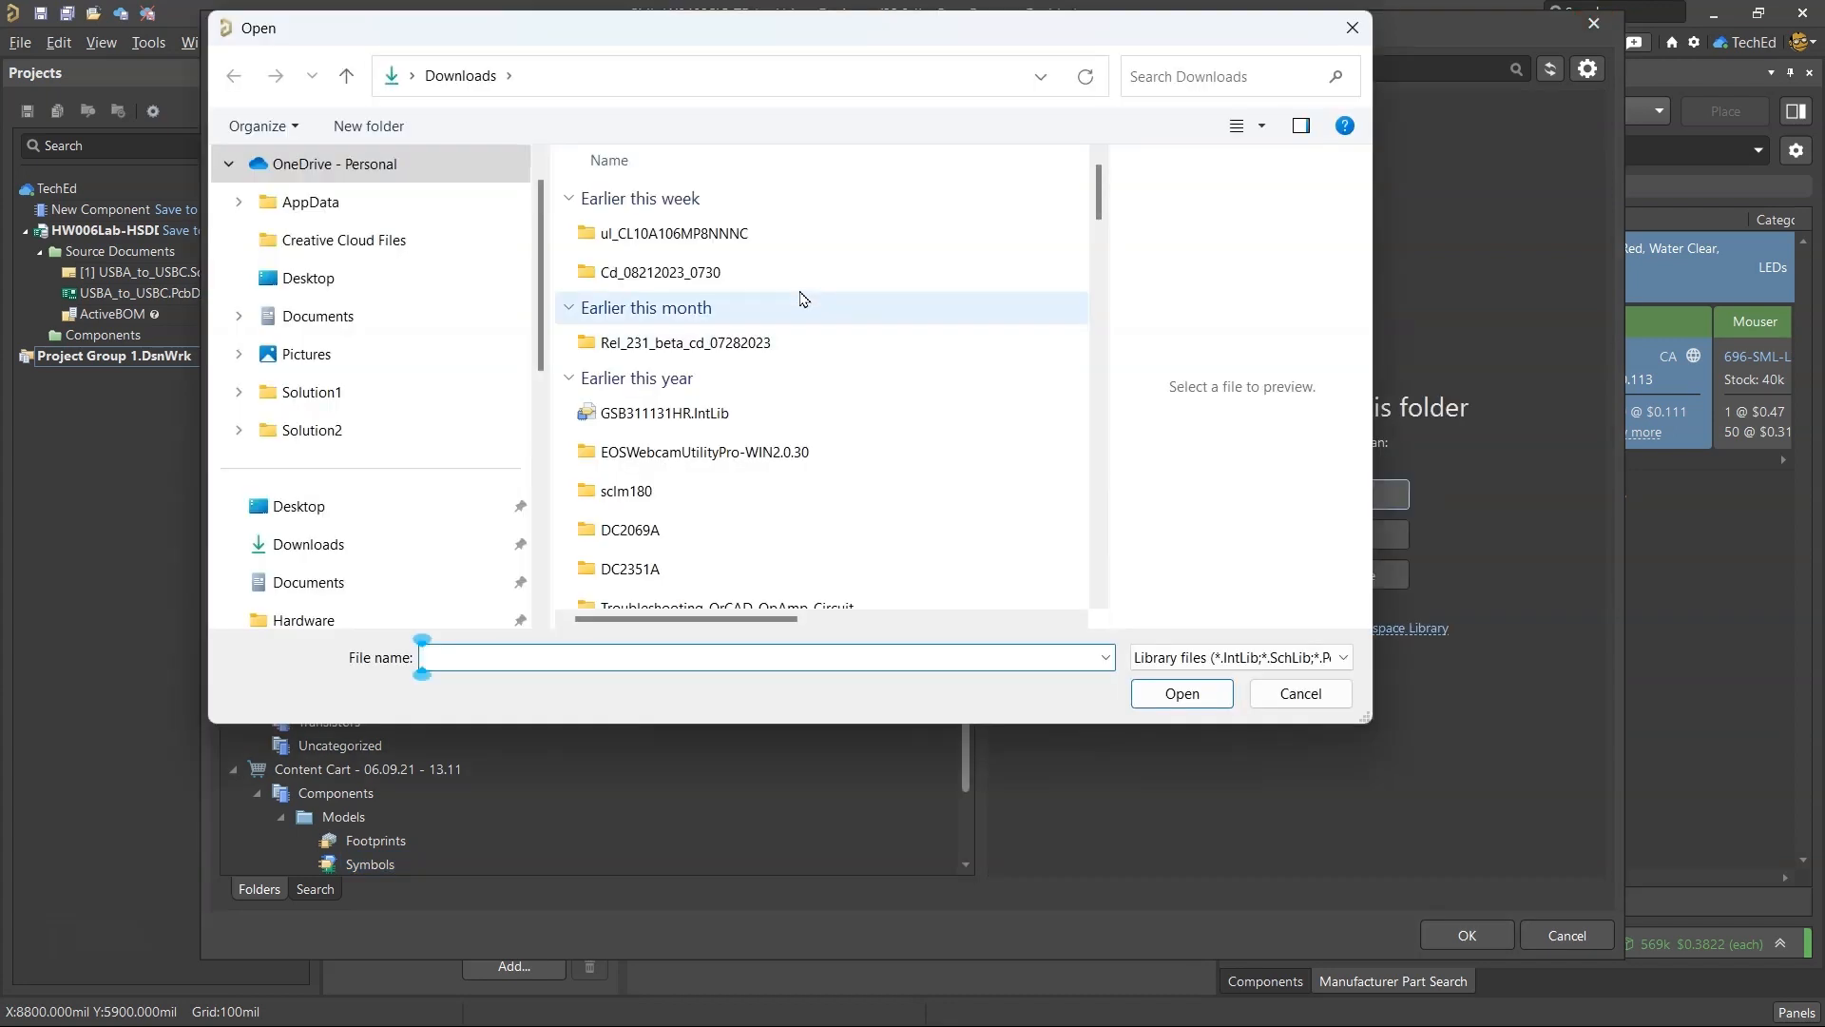
double_click(759, 234)
double_click(759, 234)
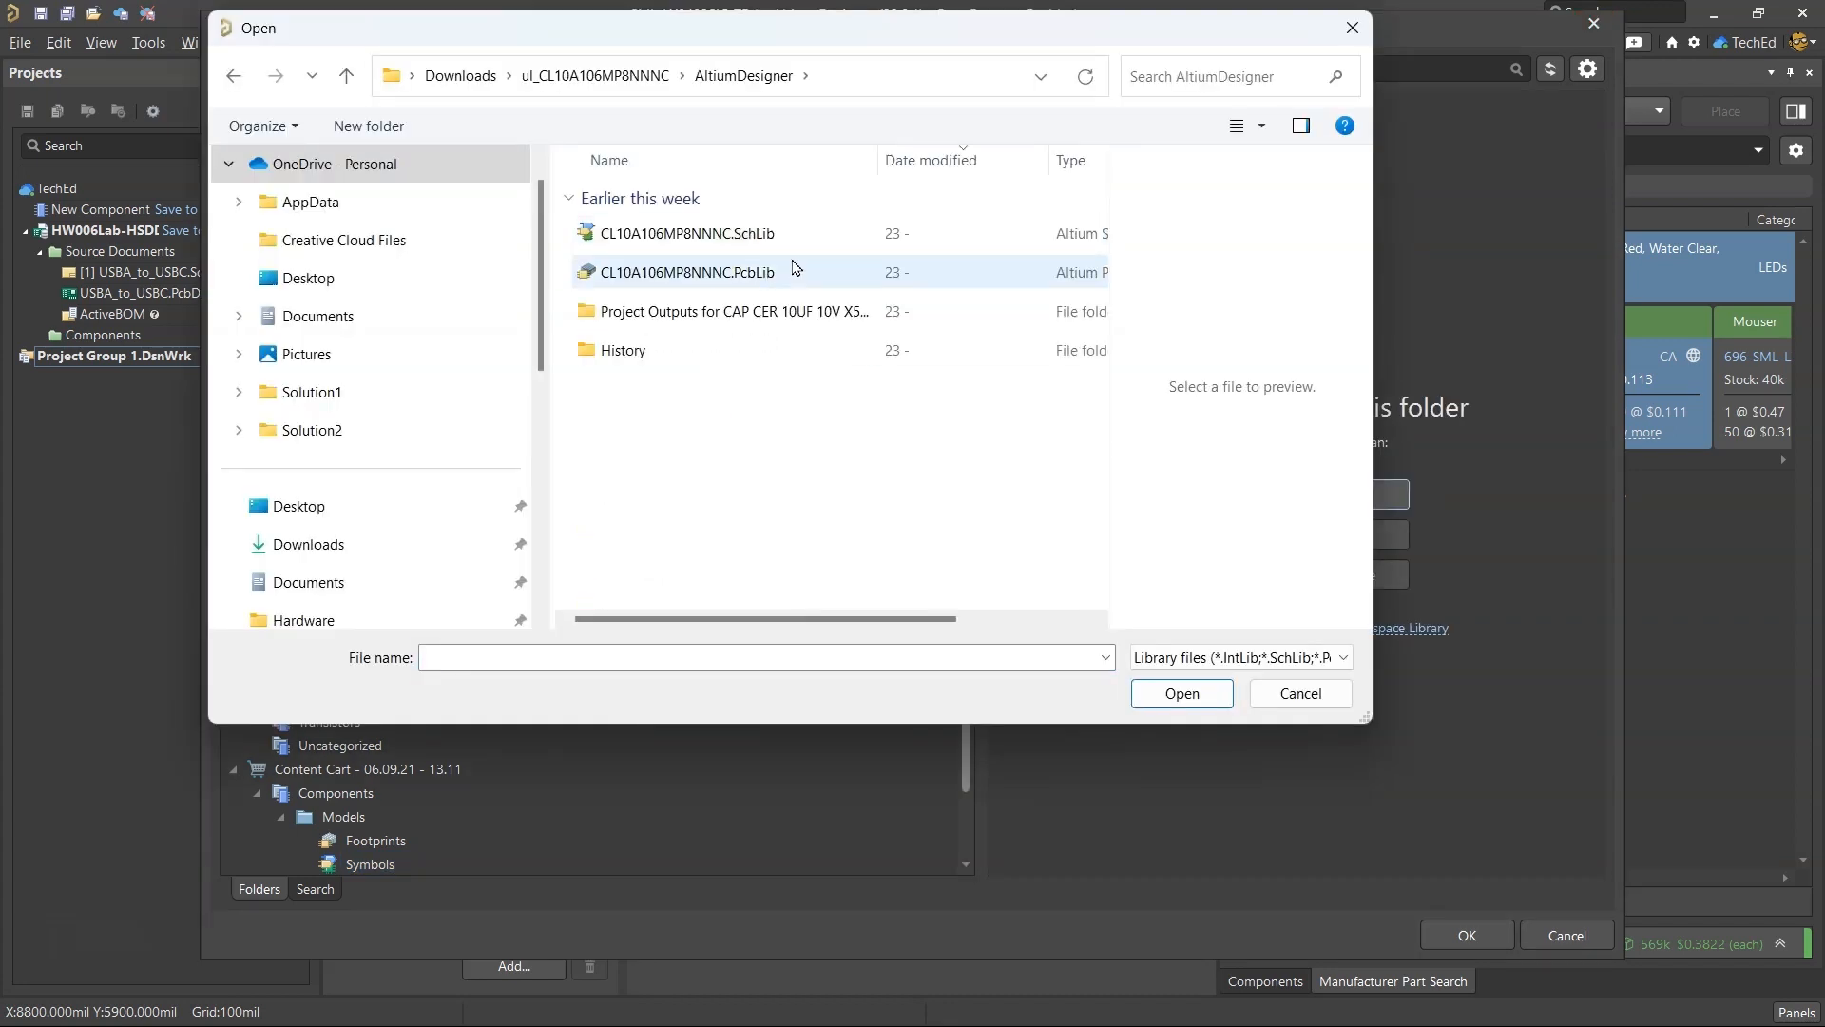
double_click(794, 235)
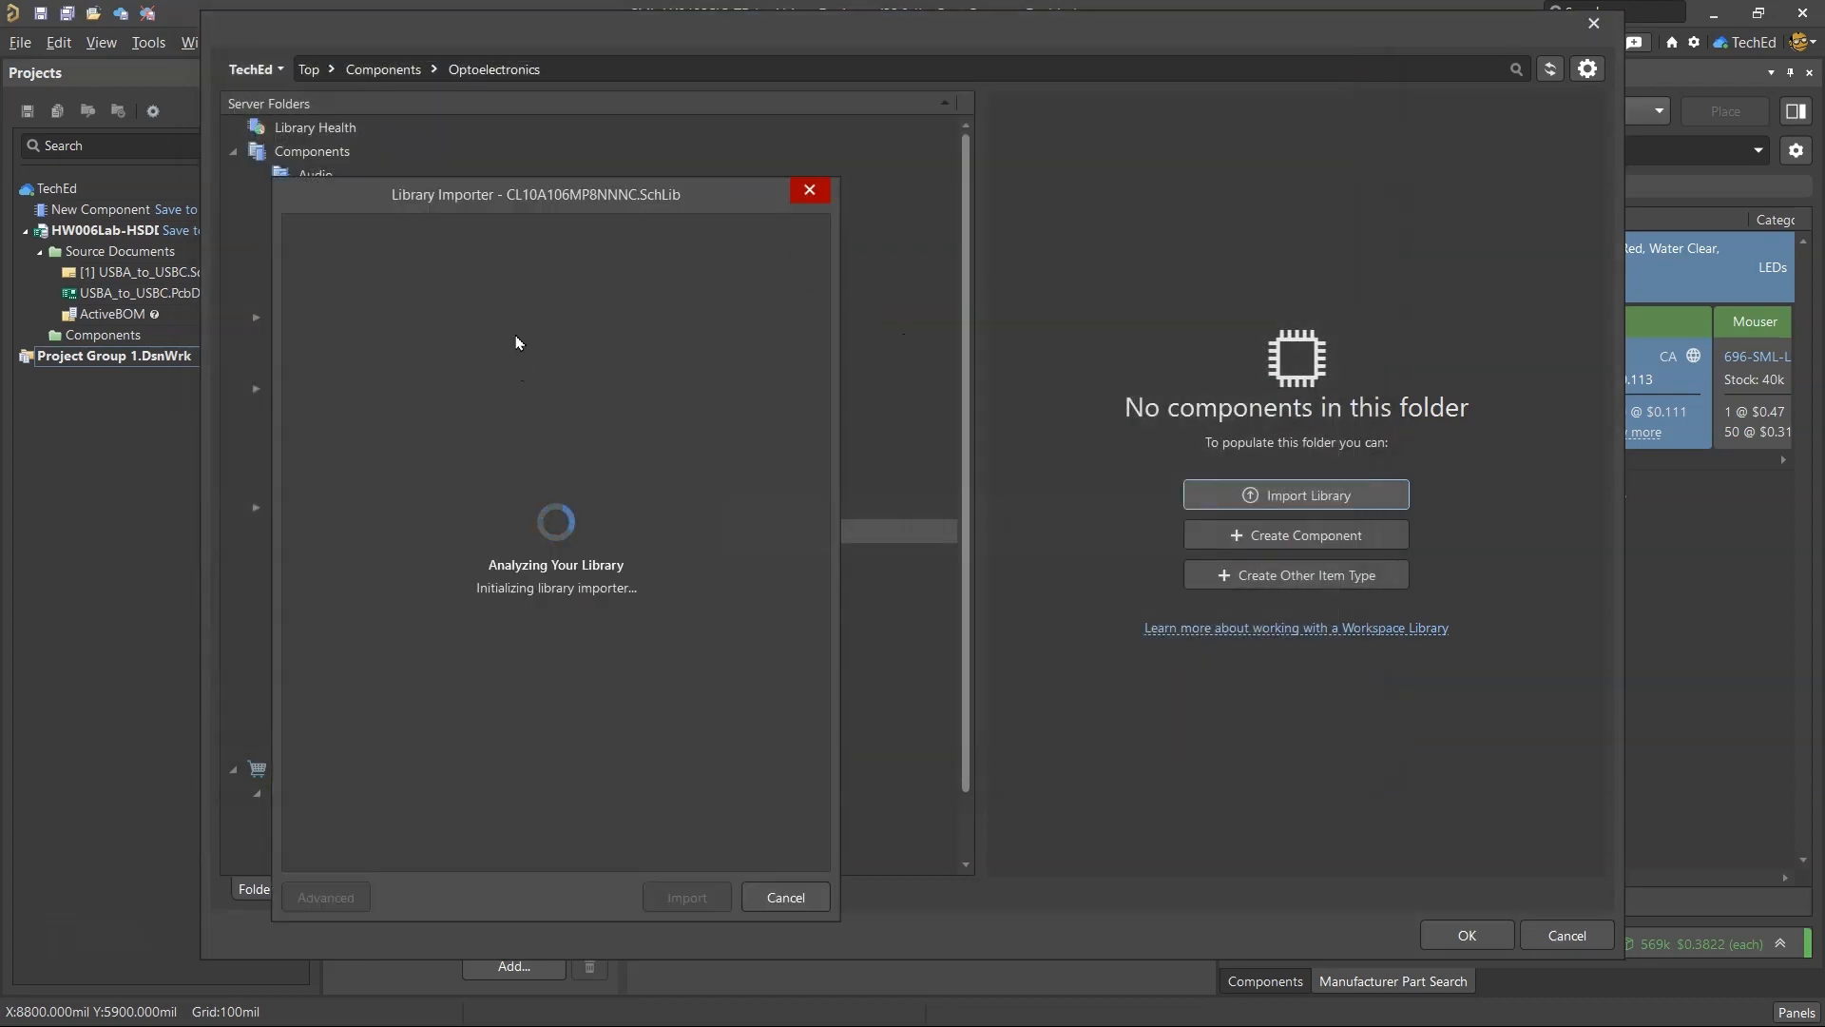
click(326, 896)
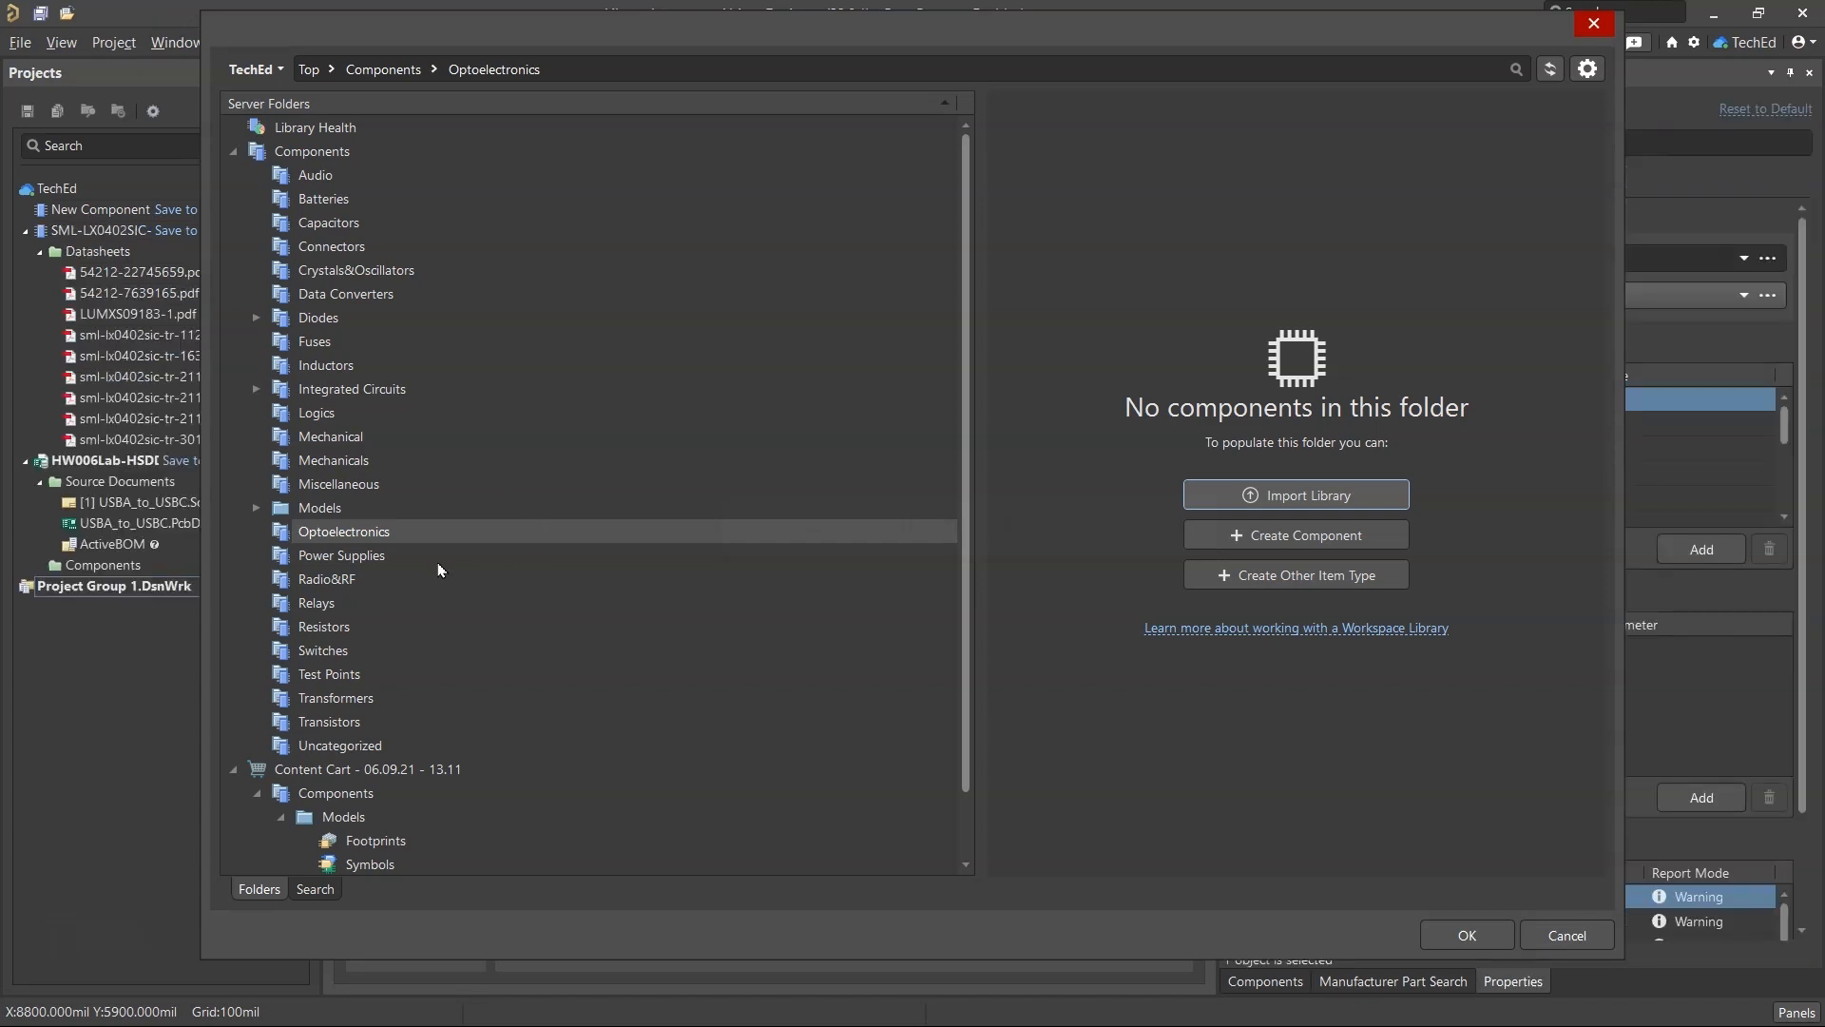
Cancel the existing-symbol selection and close the Library Importer document.
click(439, 537)
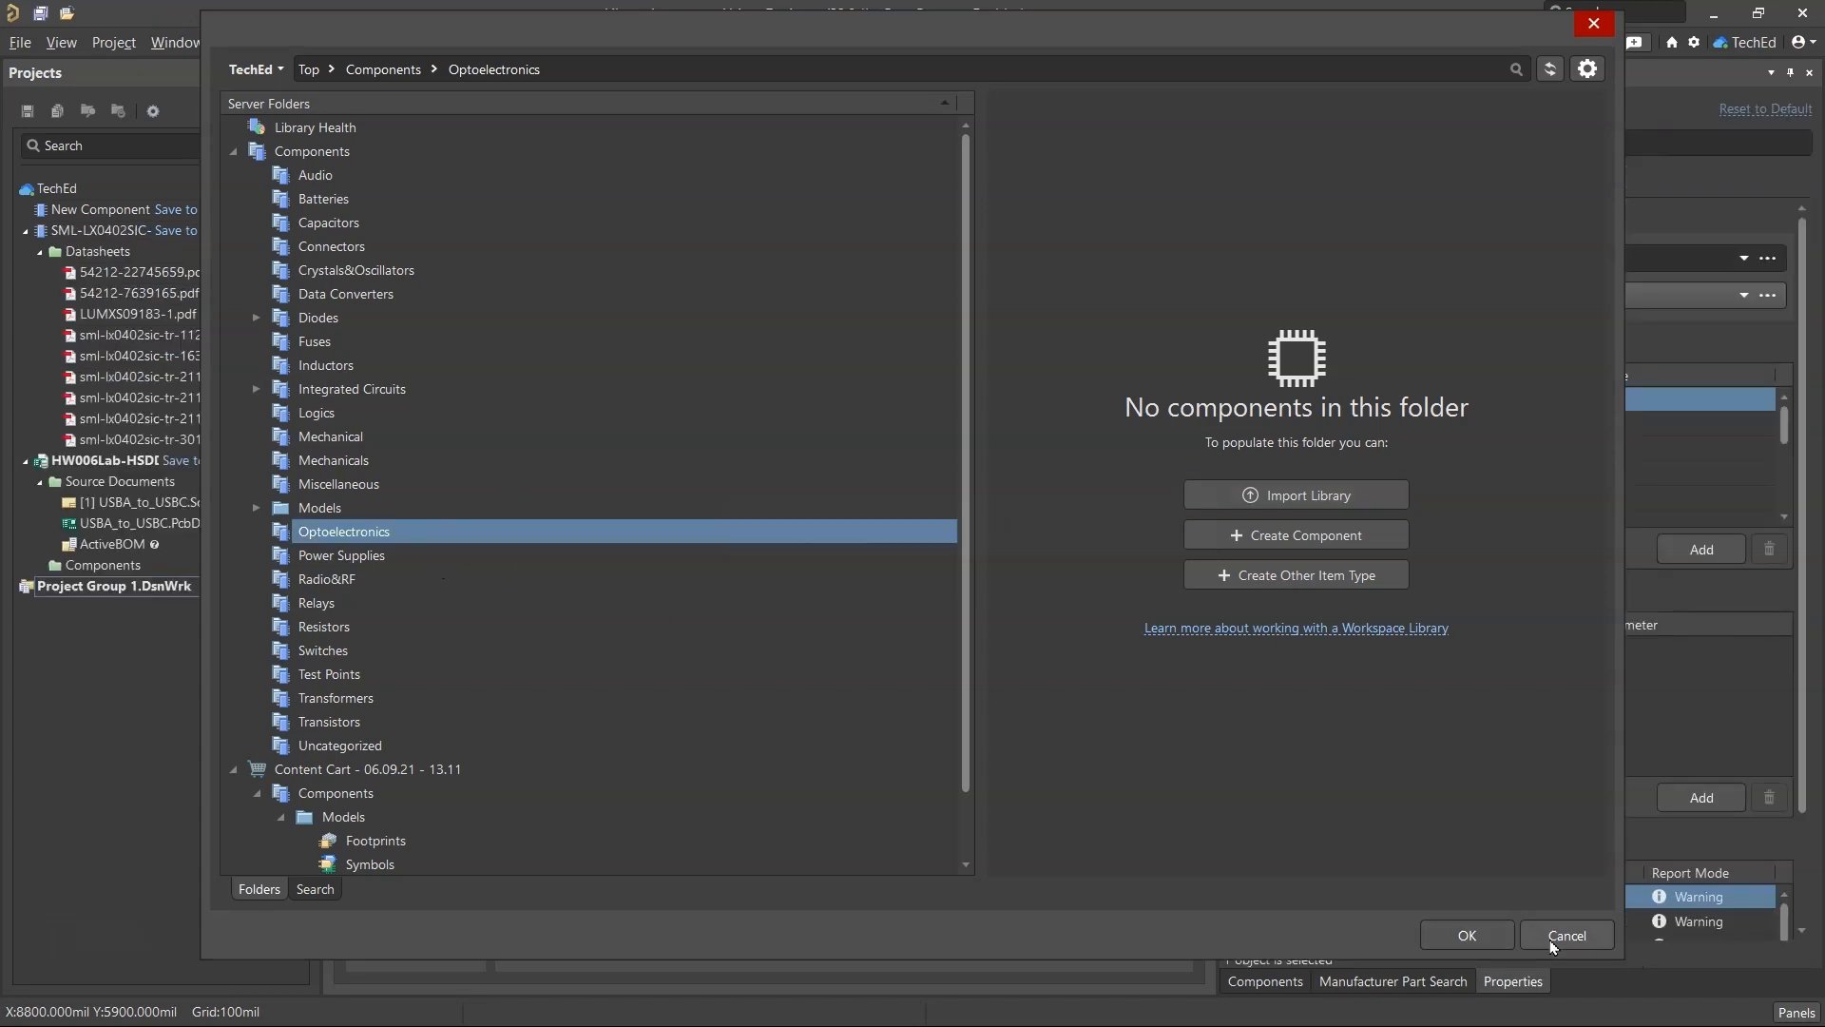
scroll(478, 509, down, 1)
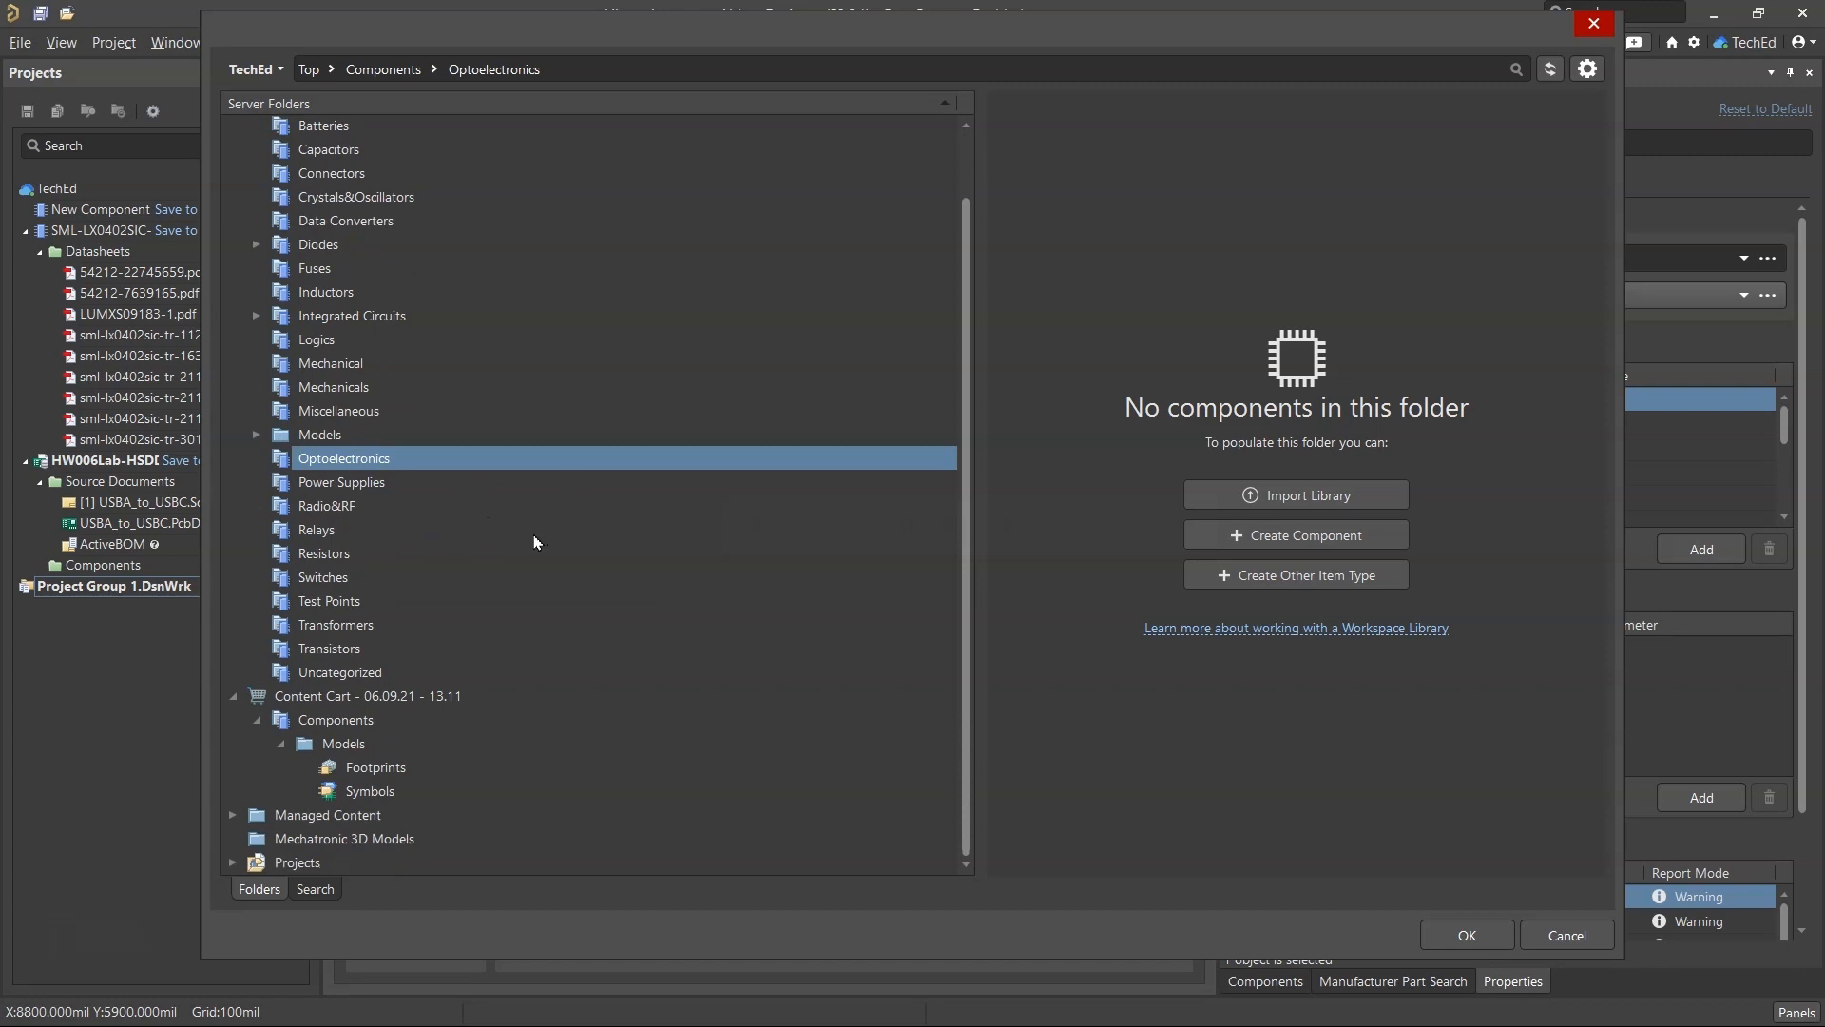
scroll(537, 538, up, 1)
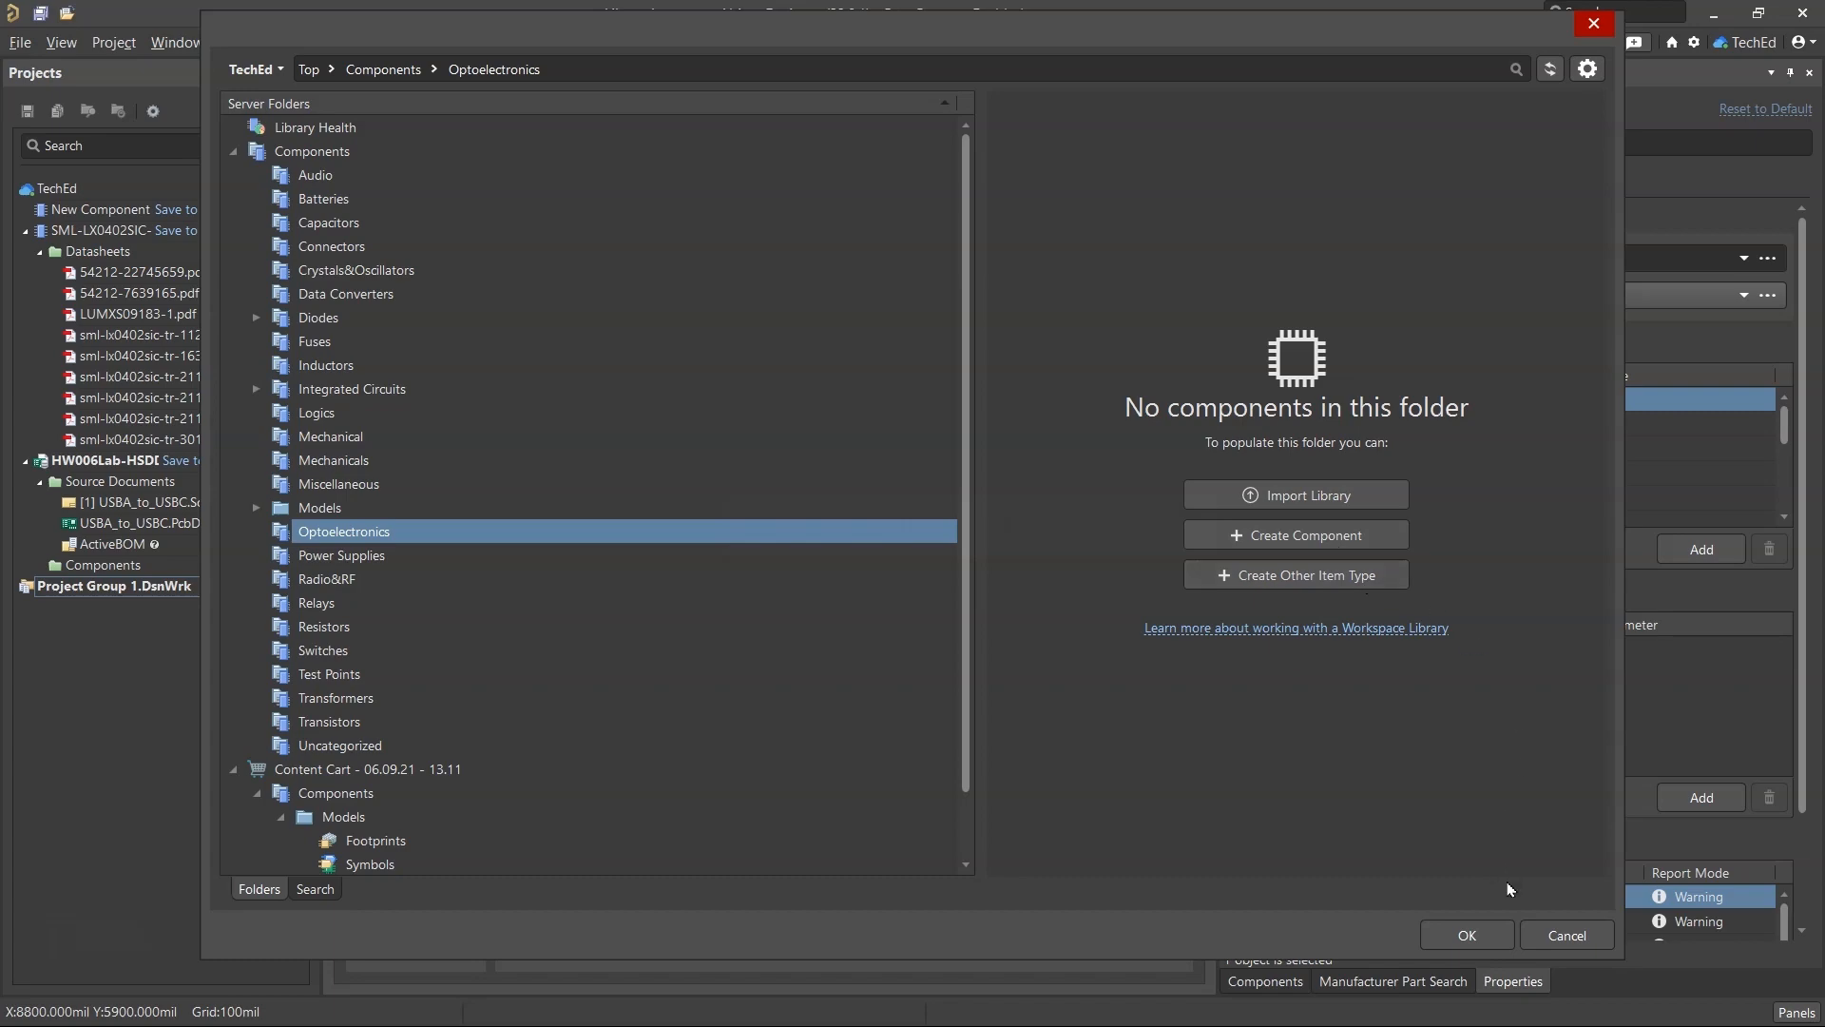
click(1566, 934)
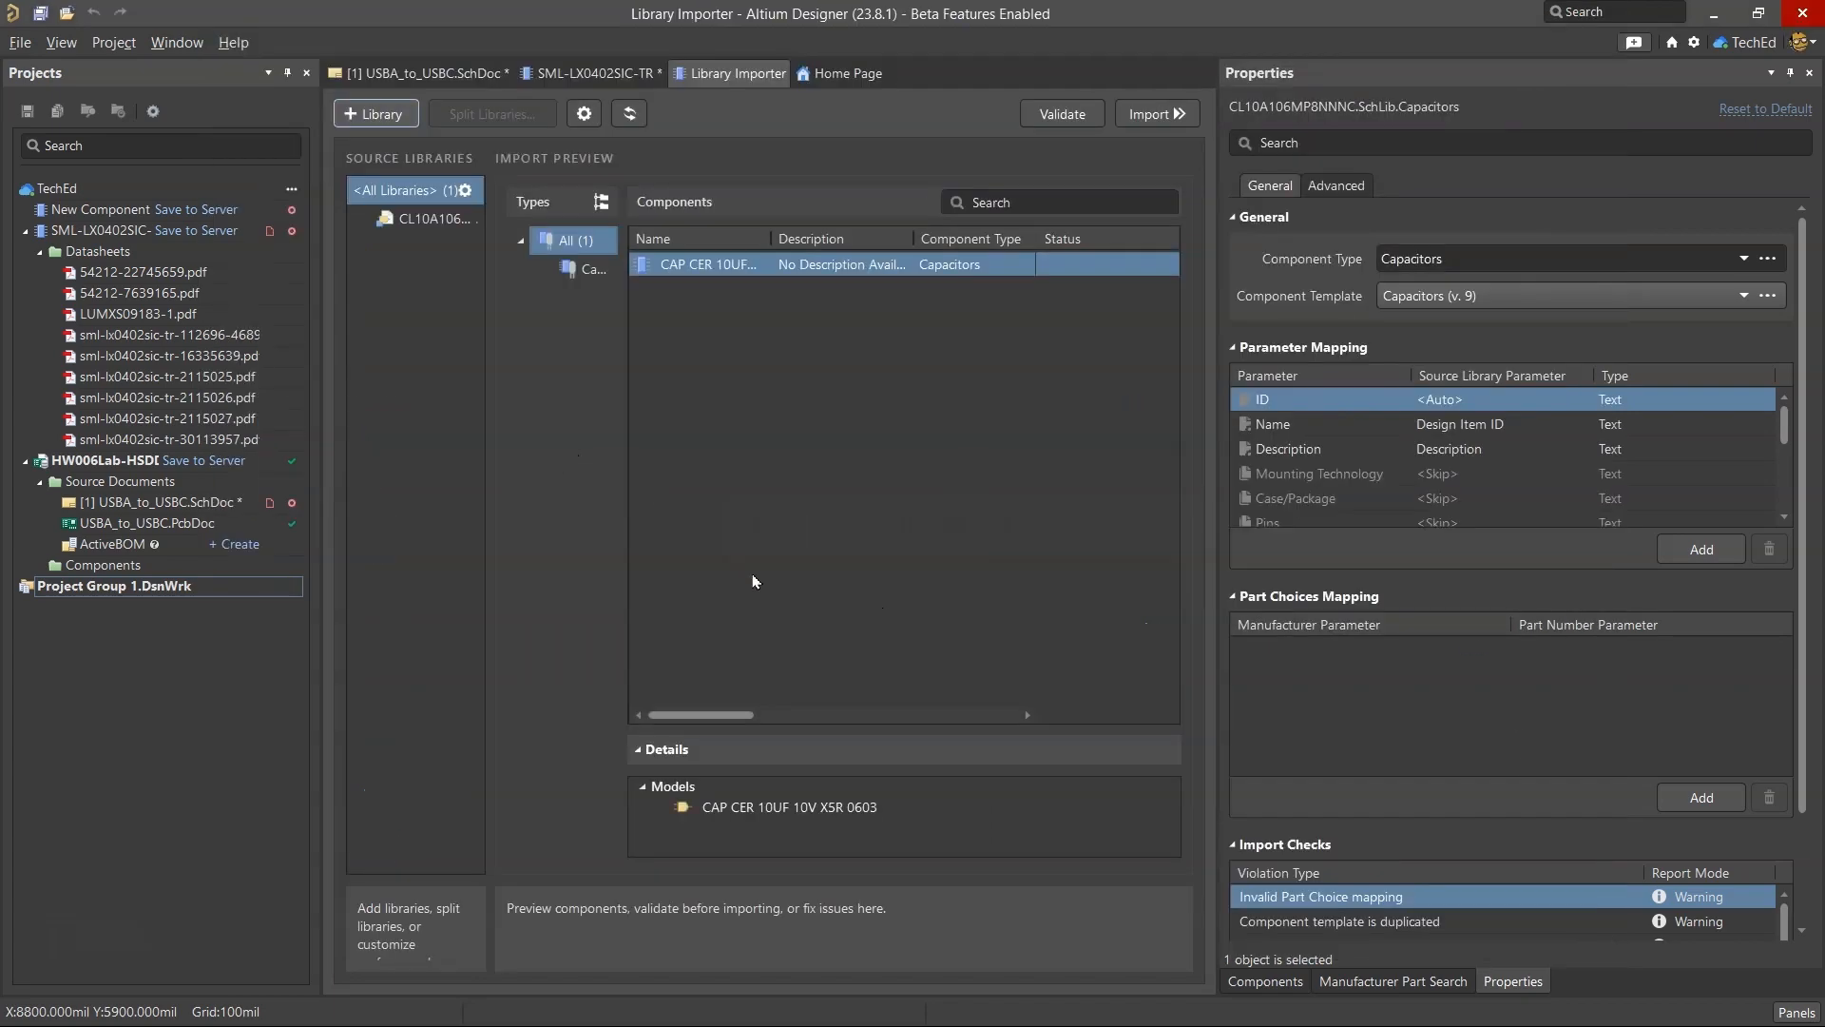
right_click(747, 73)
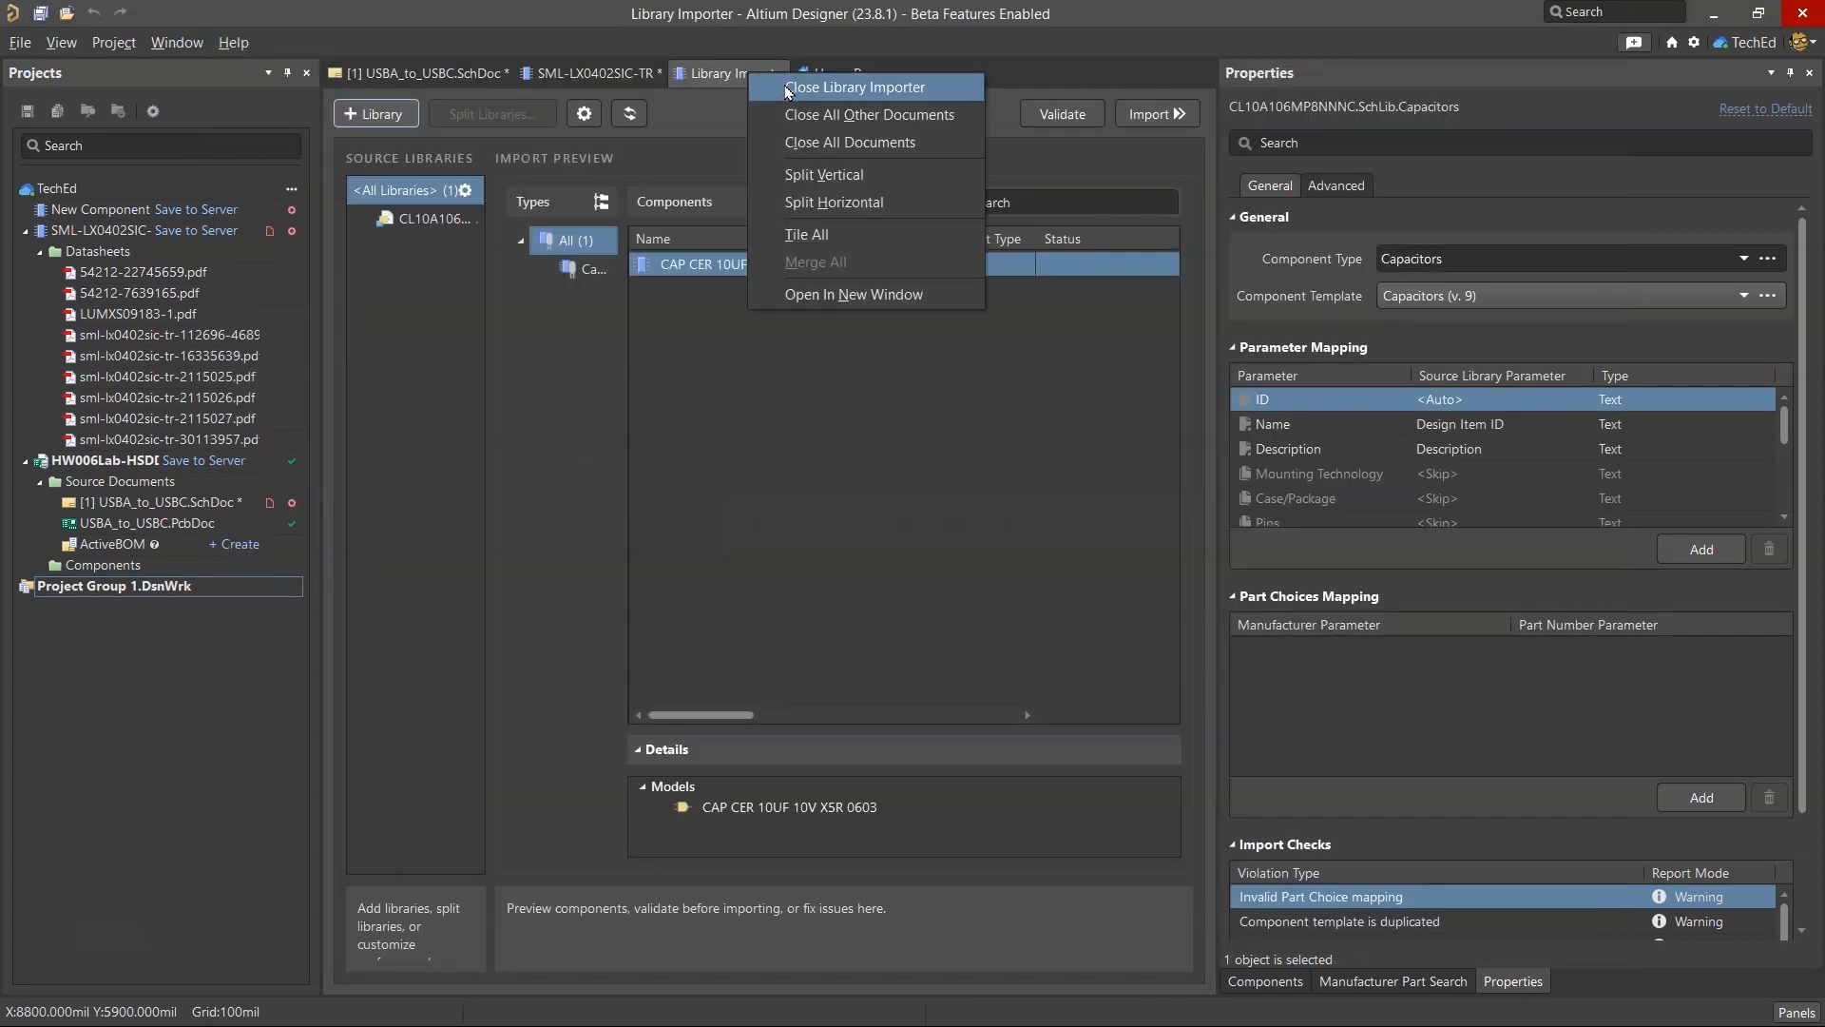
click(846, 82)
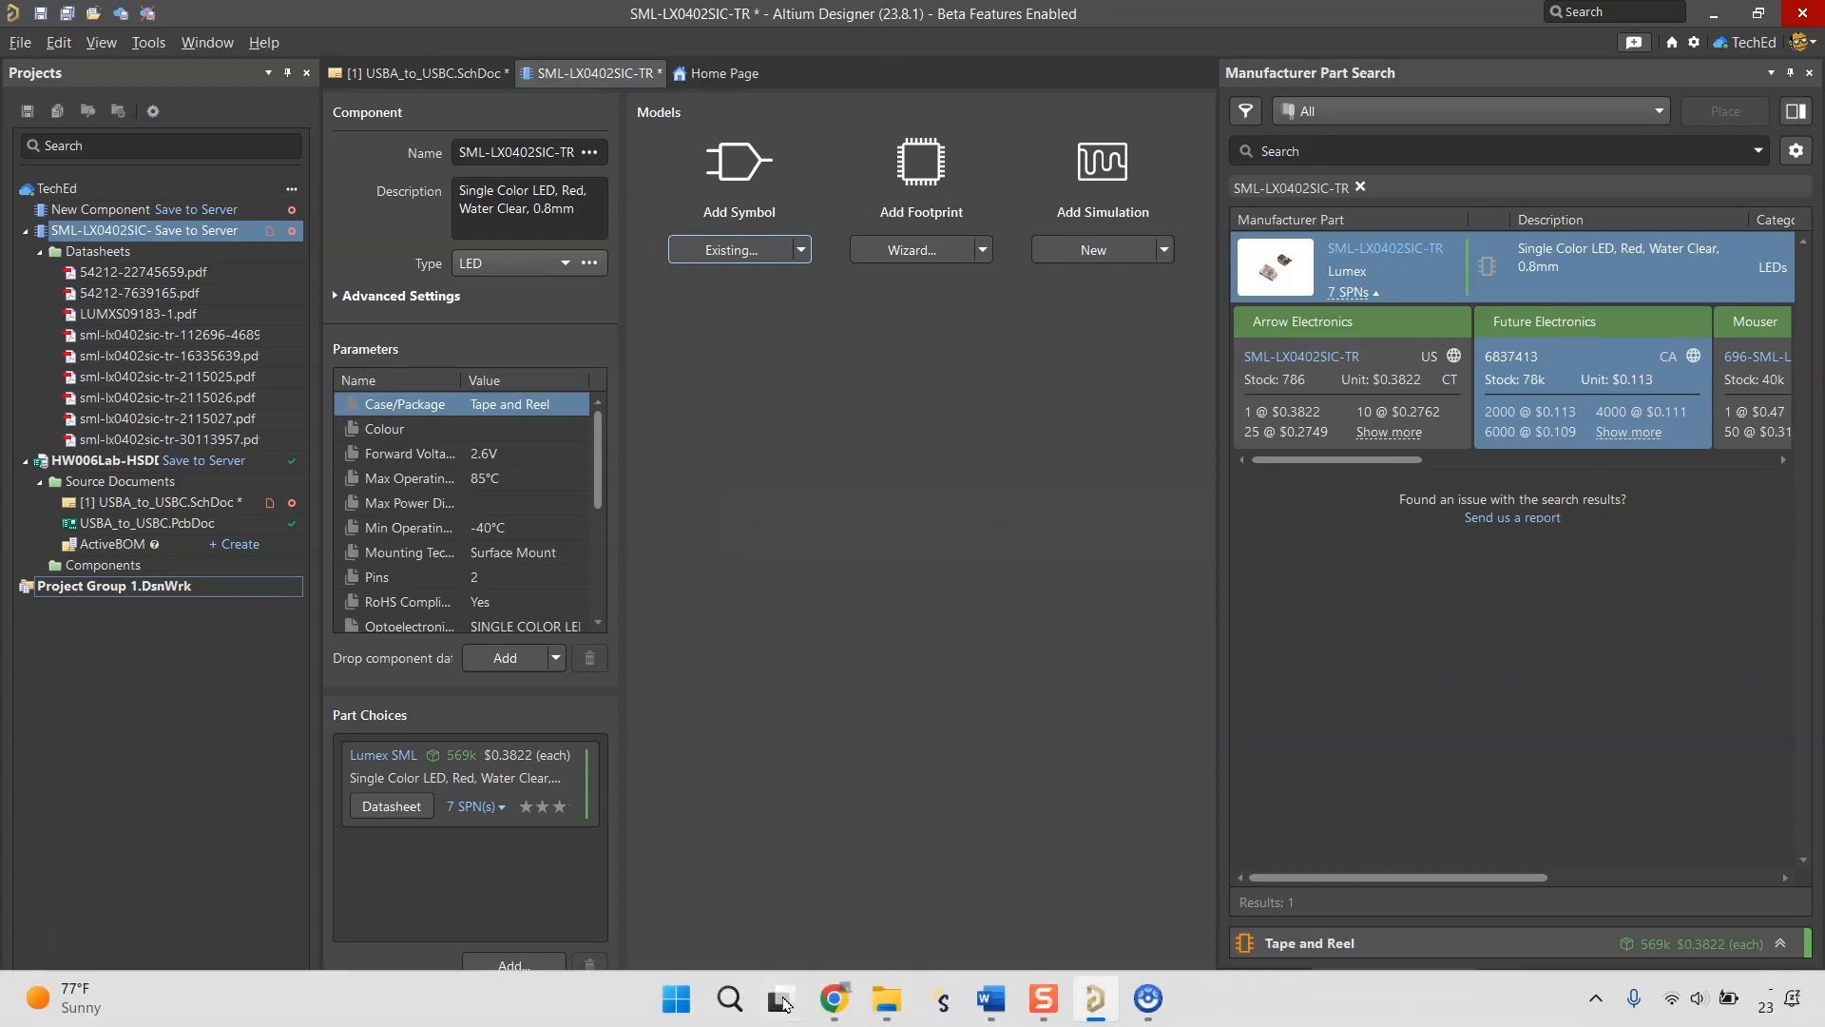
Switch to the BOM spreadsheet in Chrome and copy the red LED's part number, SML-LX0402SIC-TR.
click(833, 996)
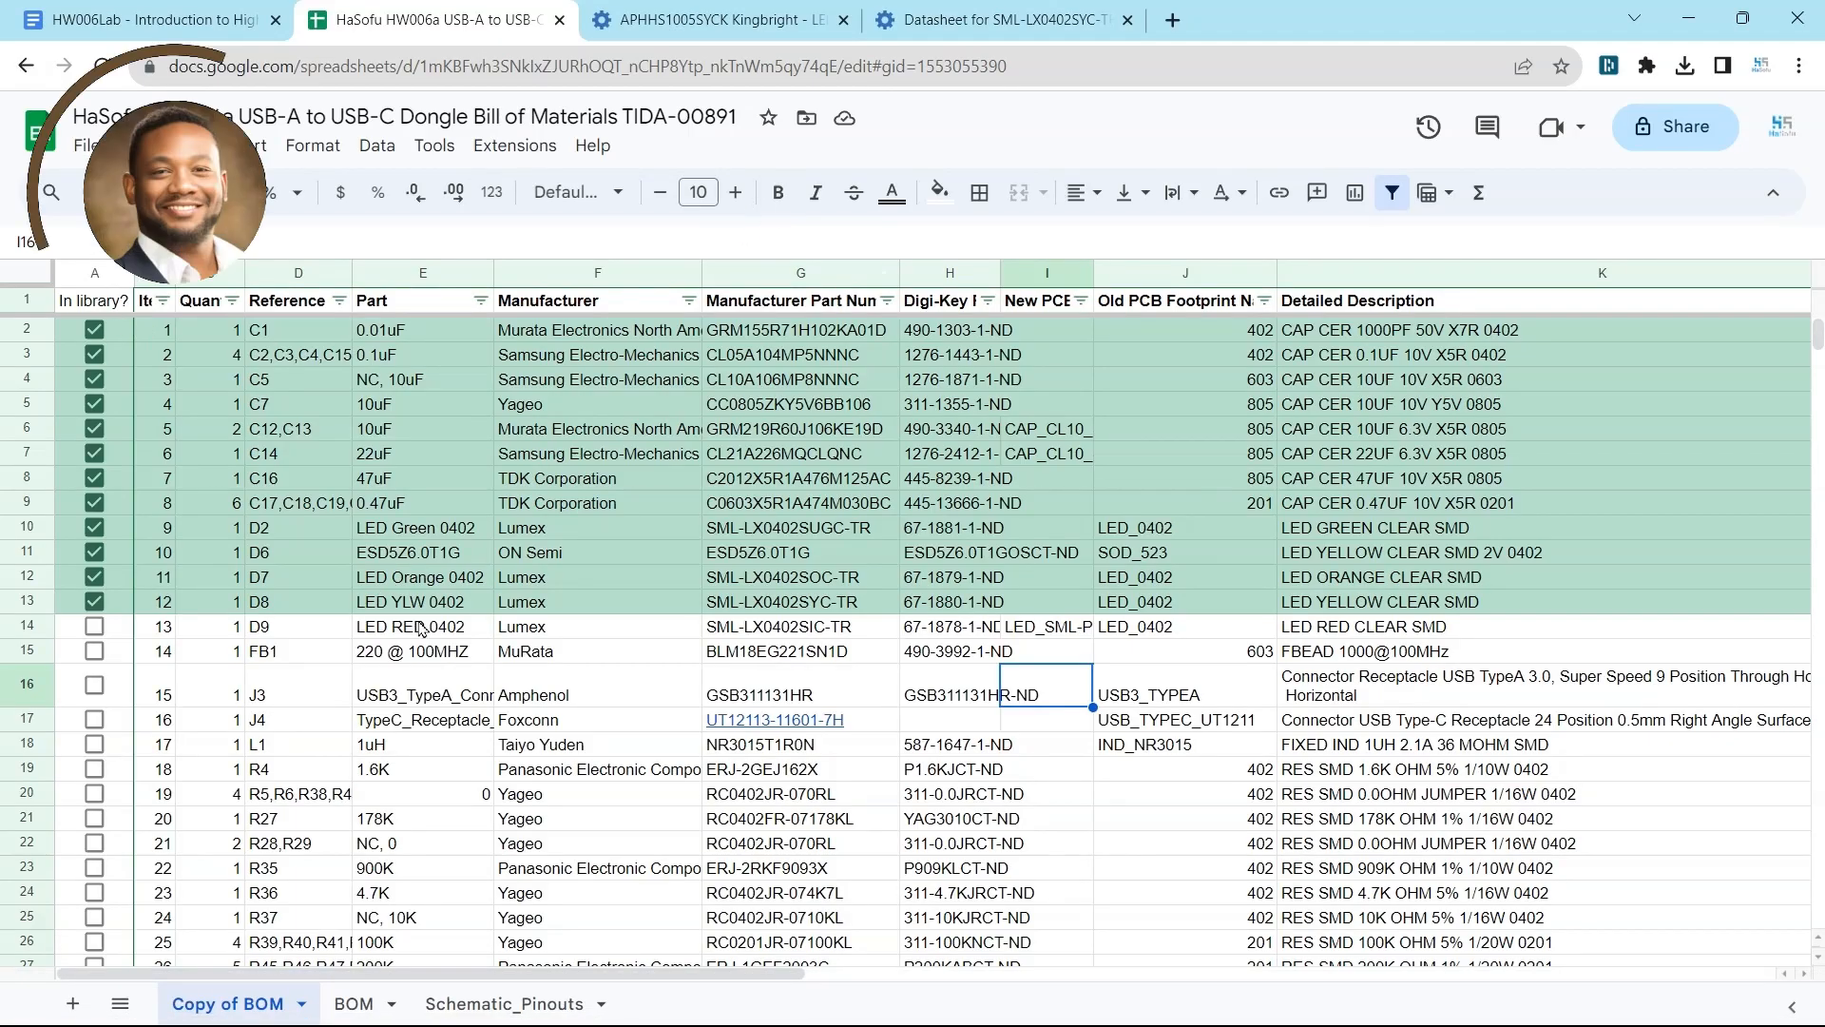
click(768, 627)
triple_click(247, 243)
right_click(247, 243)
click(332, 331)
Search Octopart for SML-LX0402SIC-TR and open the CAD models link of the Lumex part.
click(713, 20)
click(597, 130)
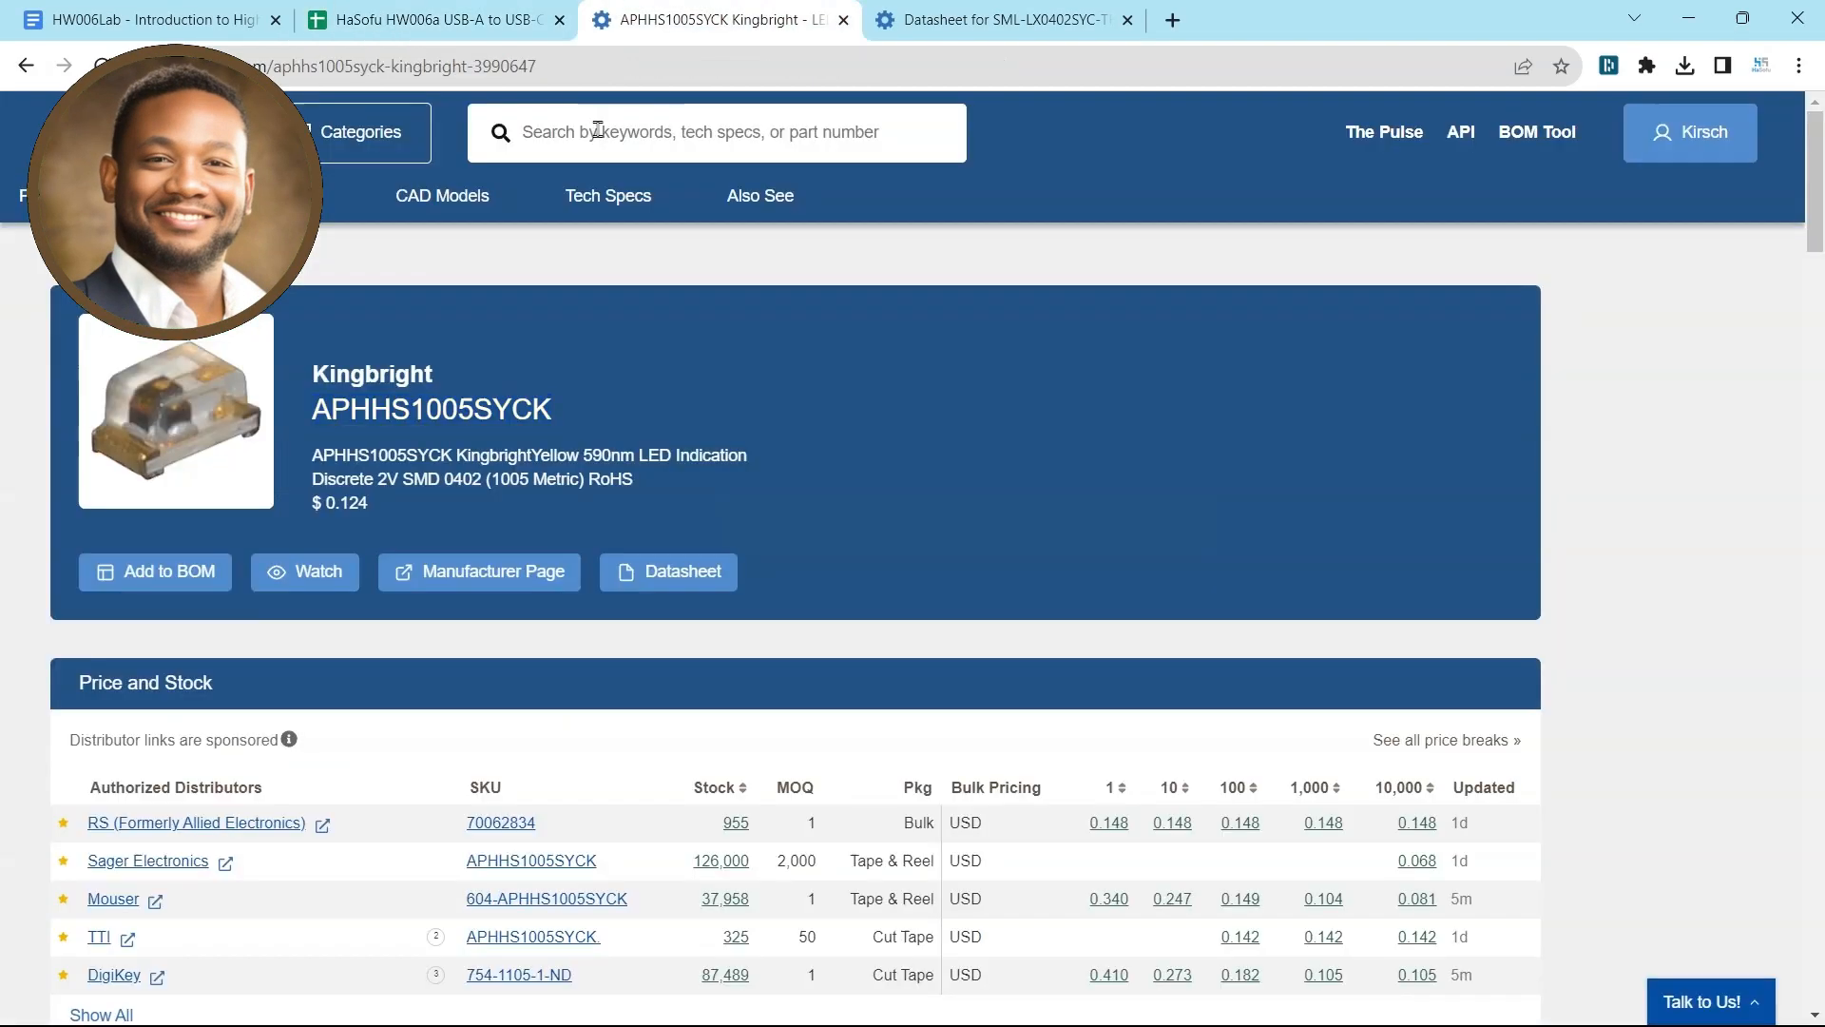
key(ctrl+v)
key(Return)
scroll(476, 285, down, 3)
click(476, 285)
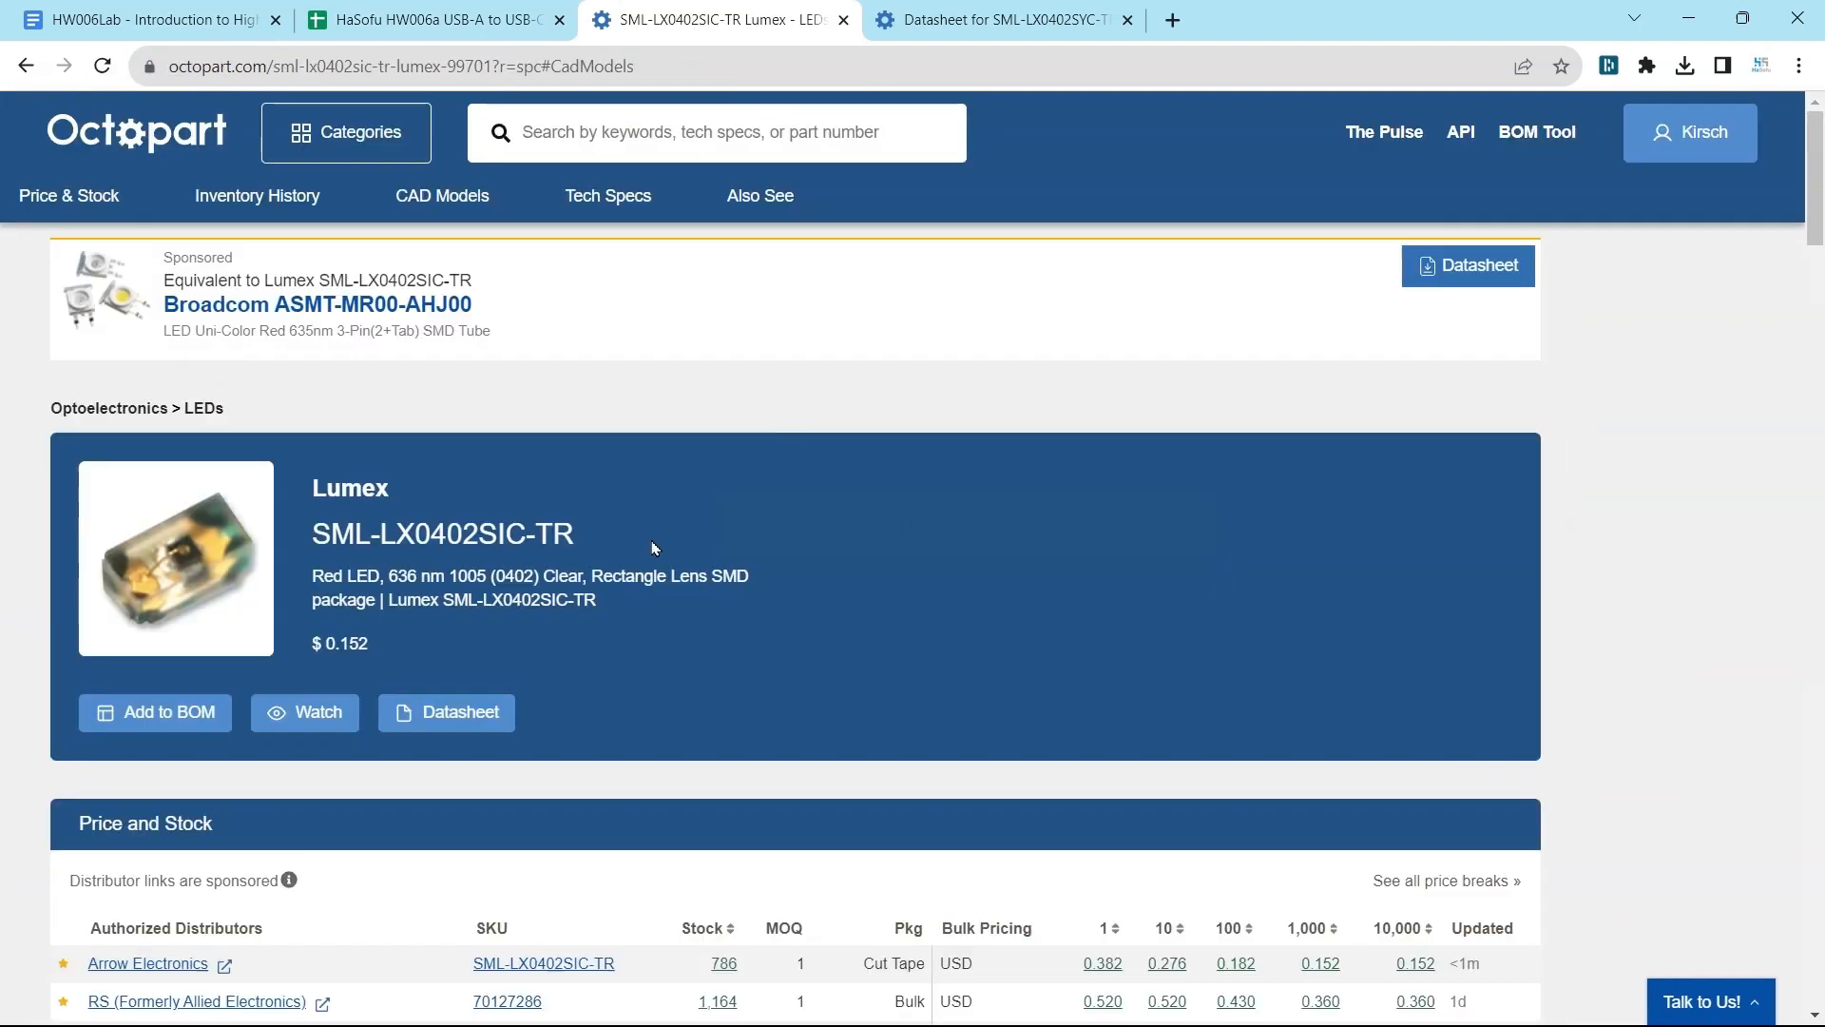
Download the EE Concierge CAD models of SML-LX0402SIC-TR in Altium Designer format.
scroll(688, 786, down, 10)
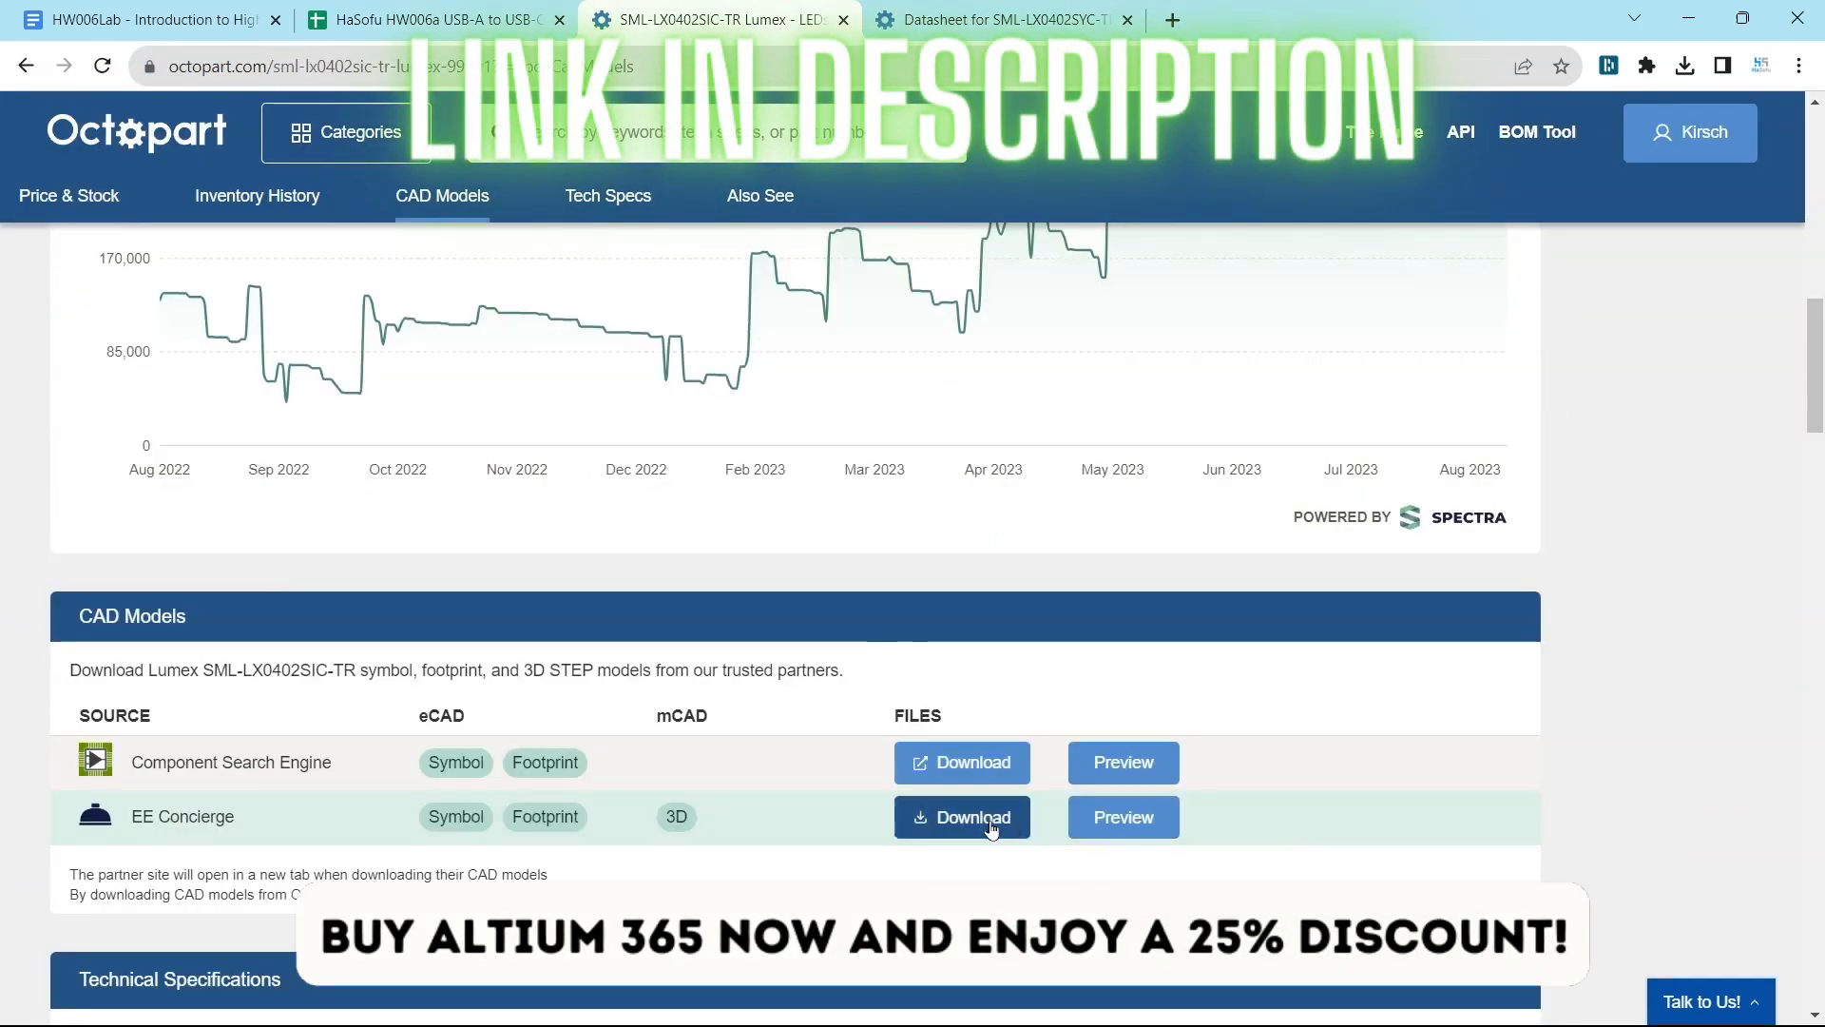
click(967, 816)
click(935, 299)
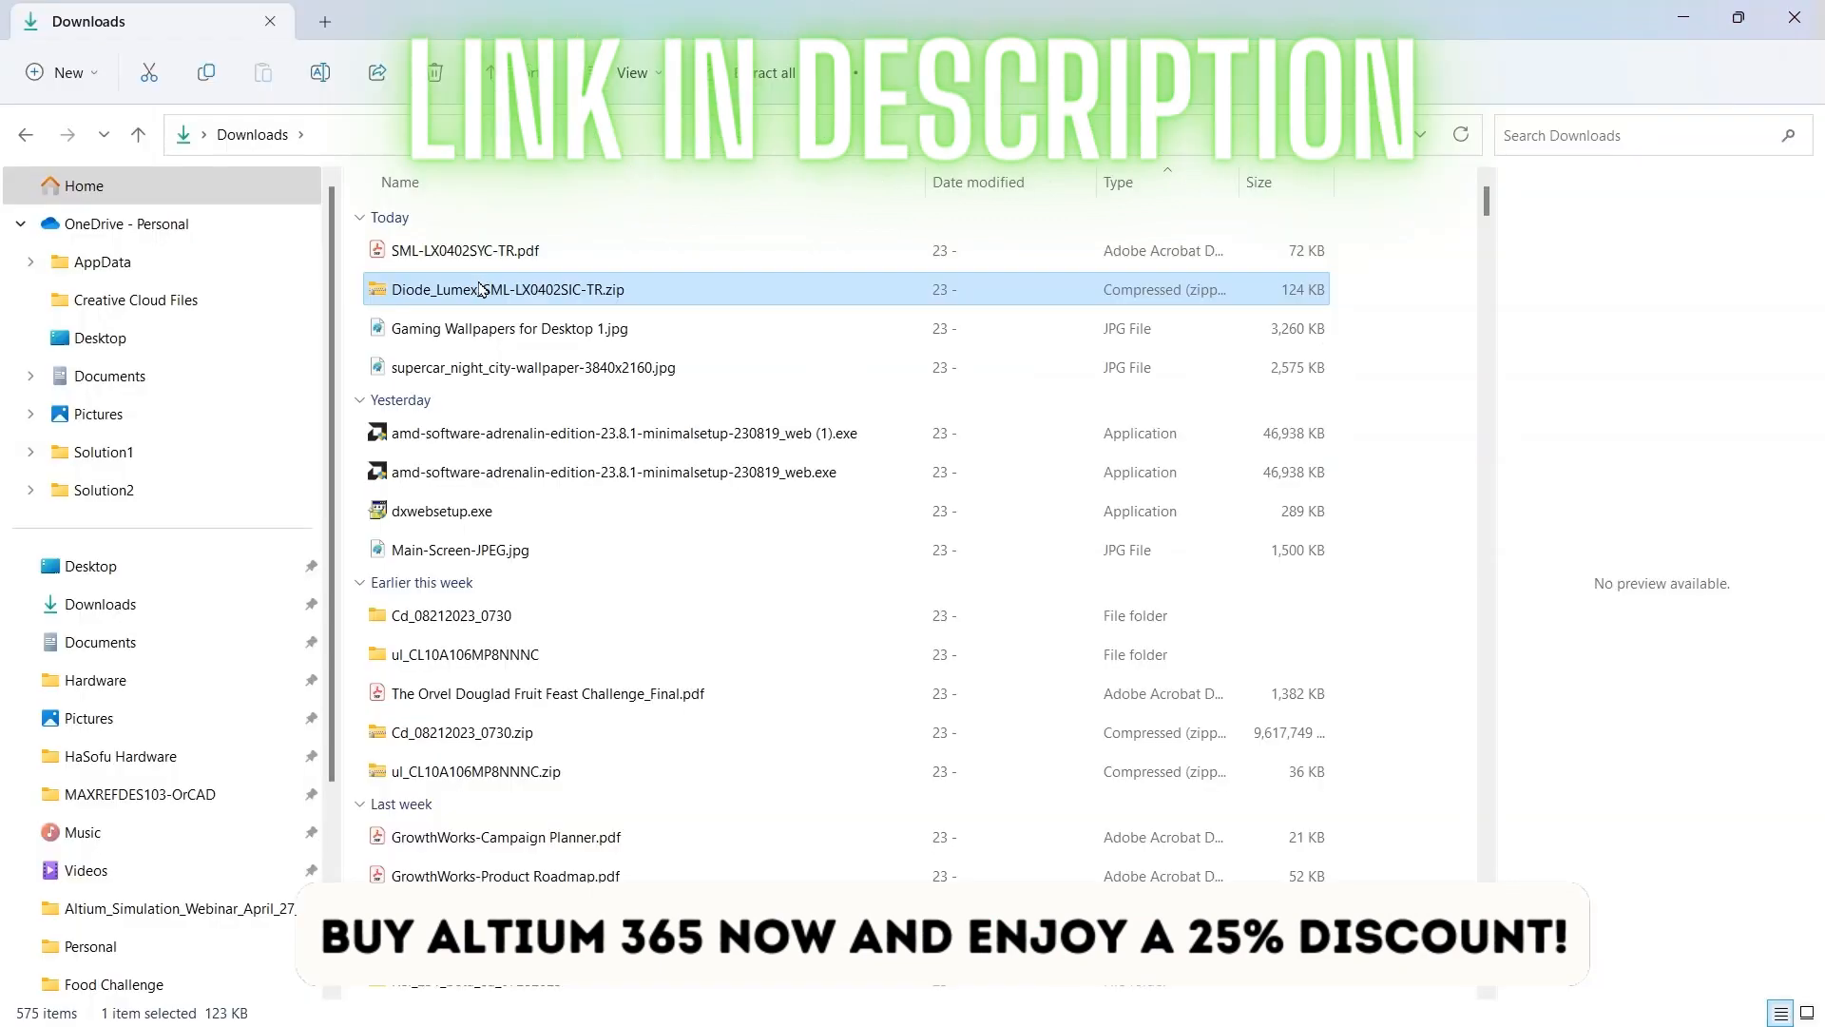
Open README.txt from the downloaded Diode_Lumex_SML-LX0402SIC-TR folder and examine the library install instructions.
right_click(486, 289)
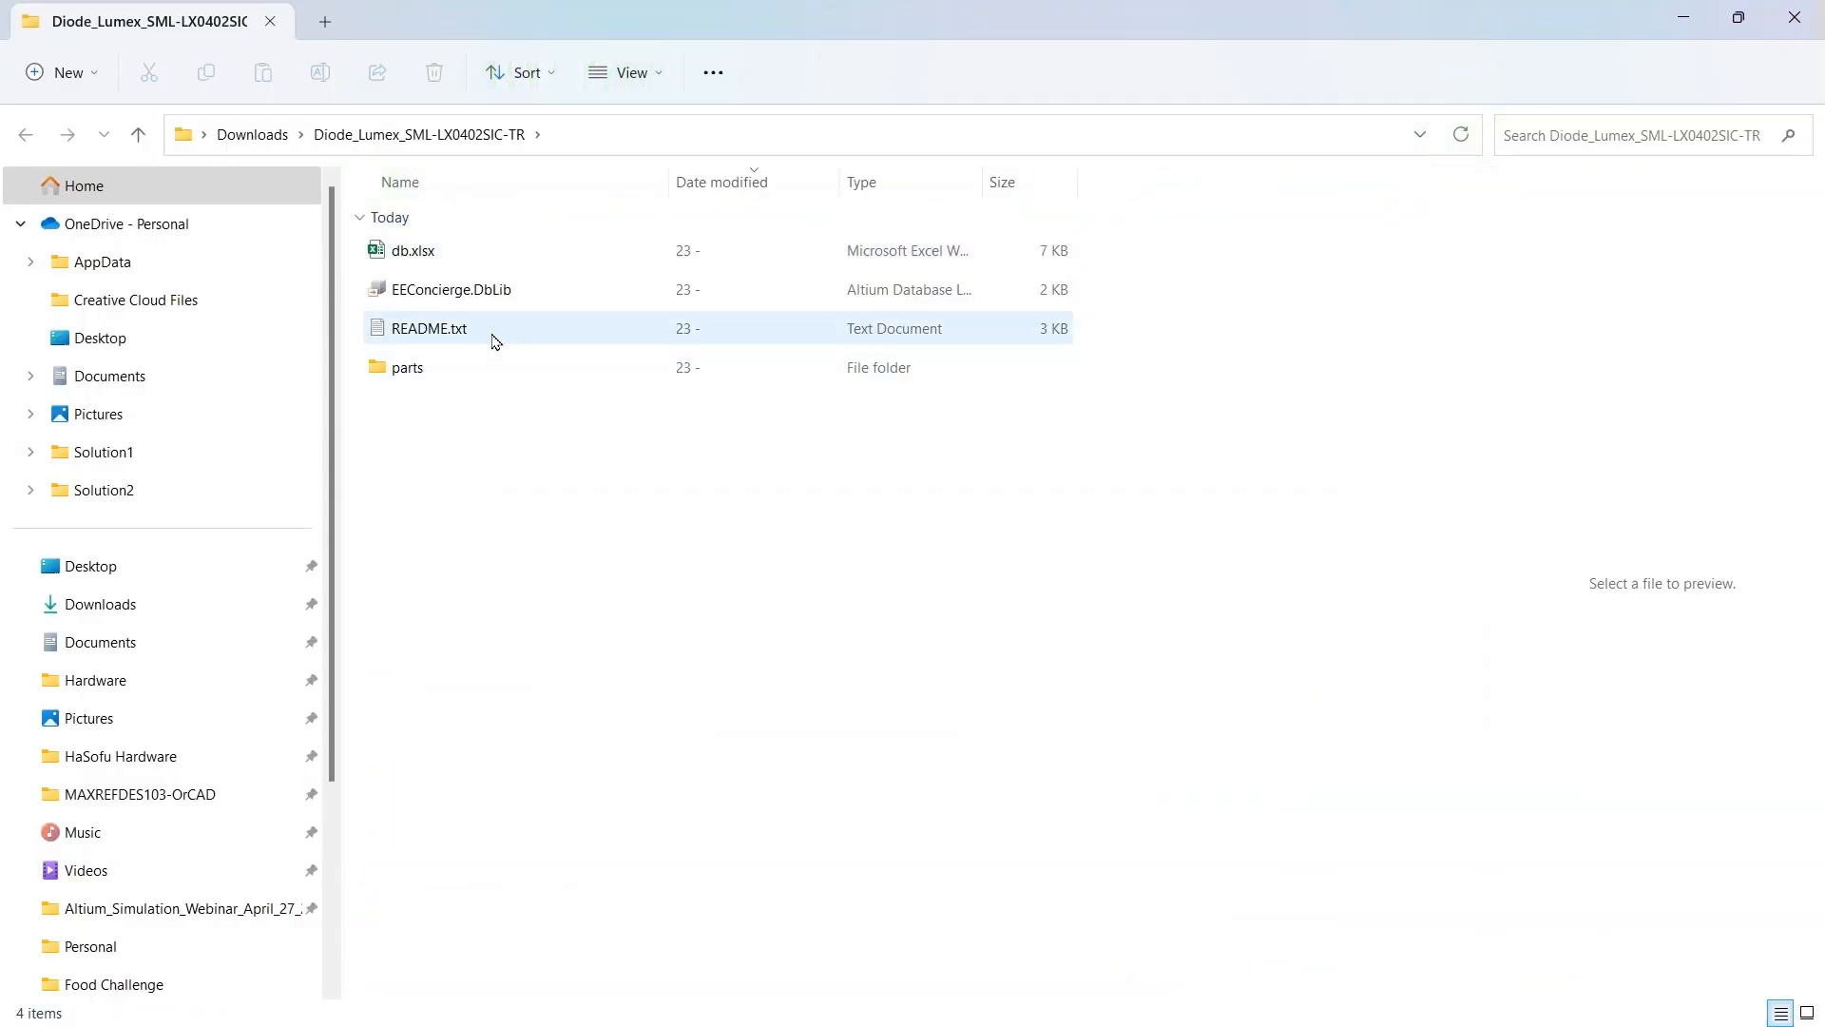
click(493, 340)
double_click(493, 340)
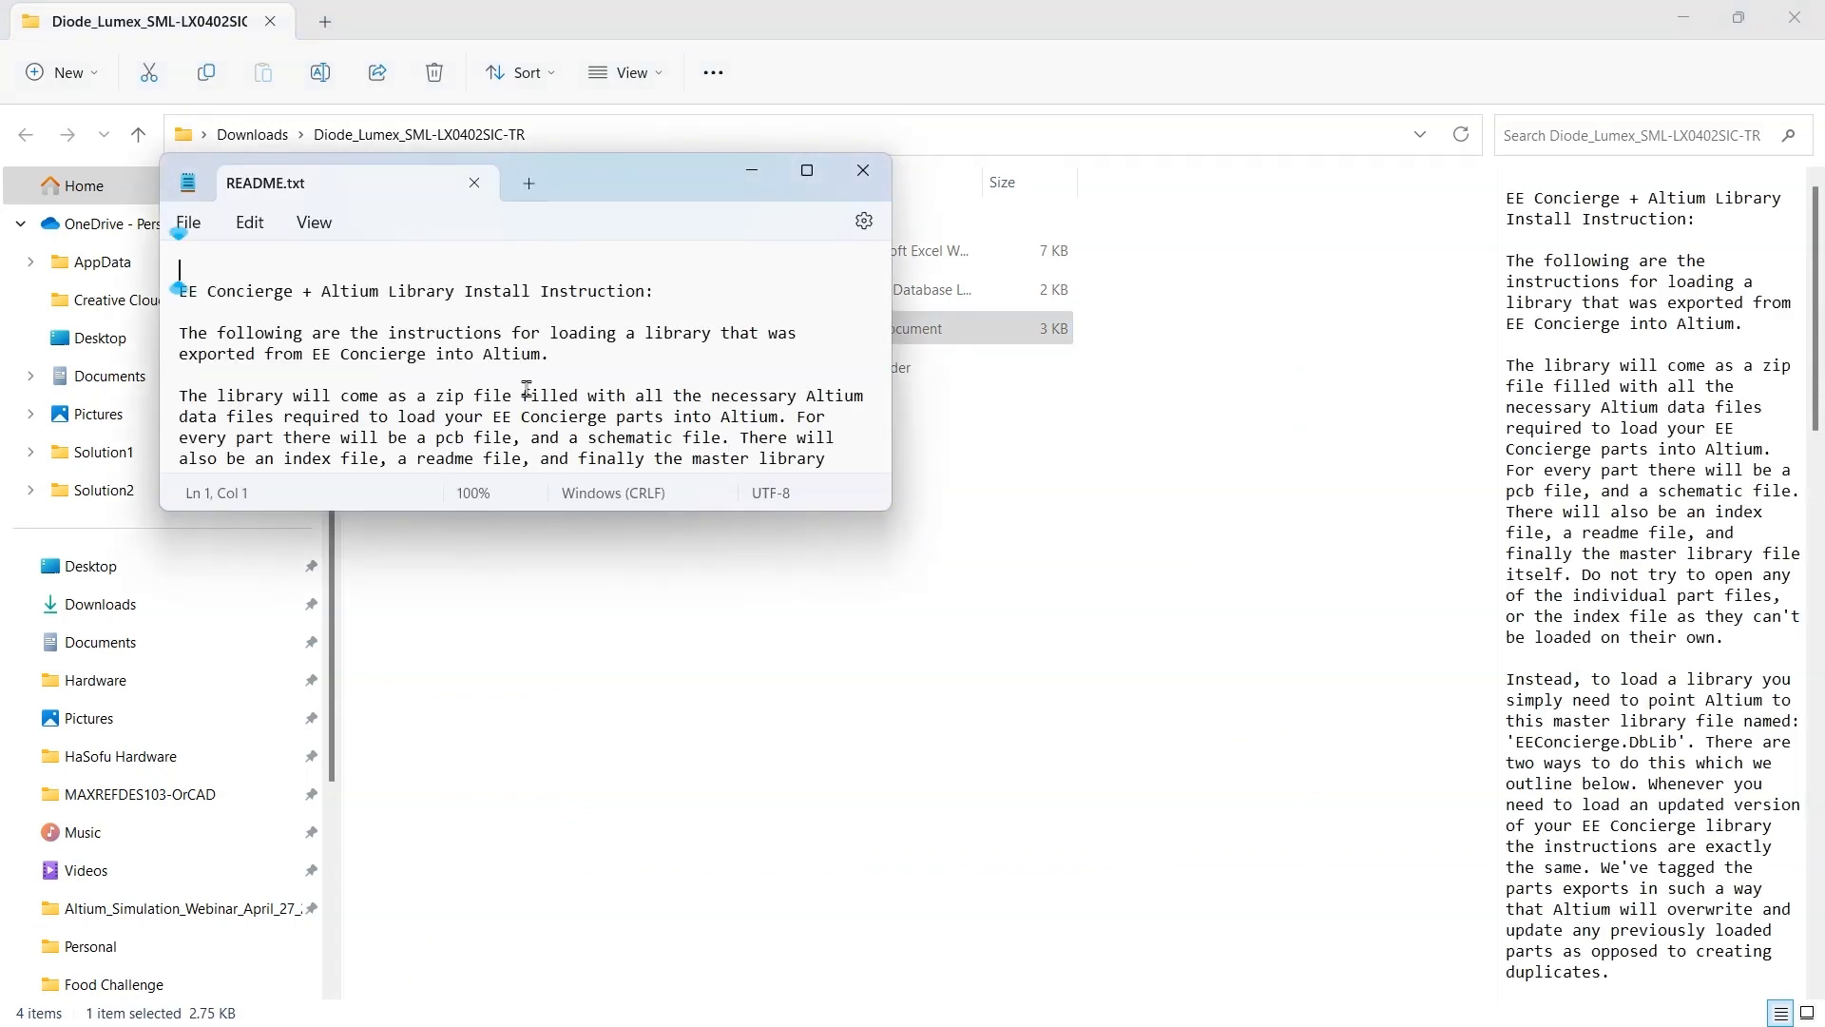
drag(592, 182, 538, 124)
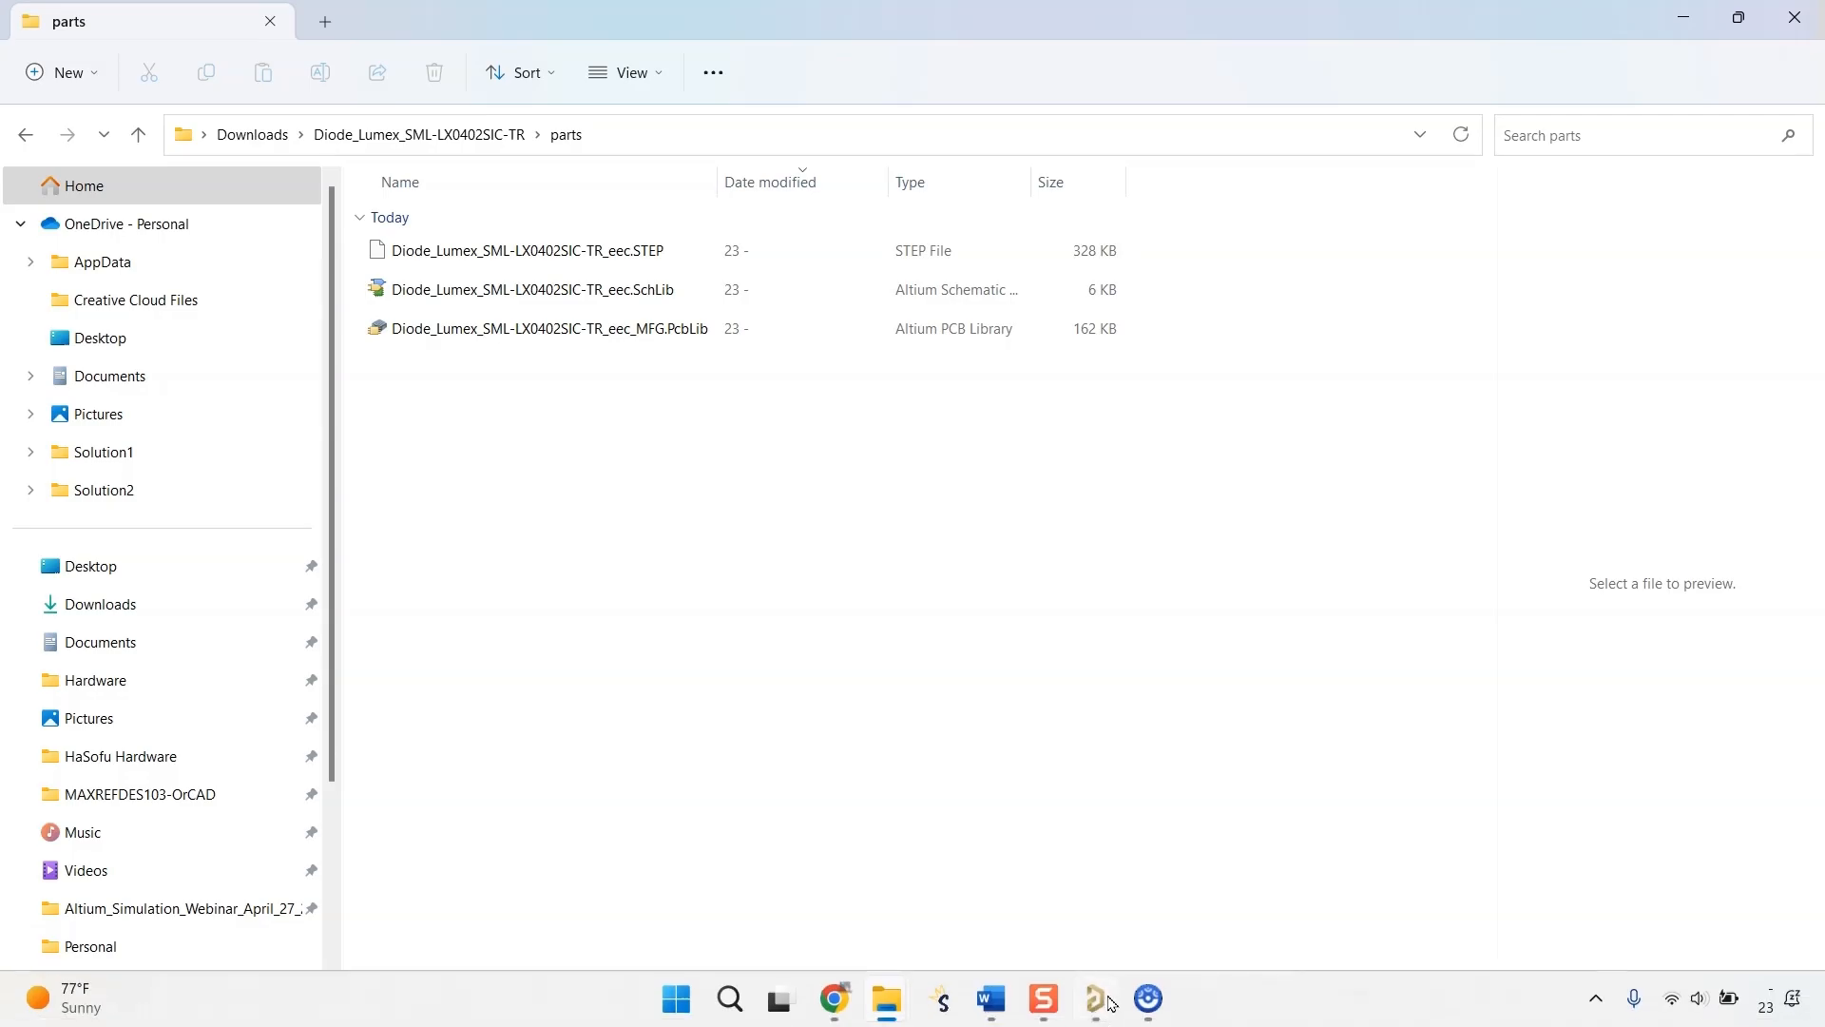
Switch back to Altium Designer and look through the existing-symbol browser's folders and saved searches, leaving without a selection.
click(1112, 1004)
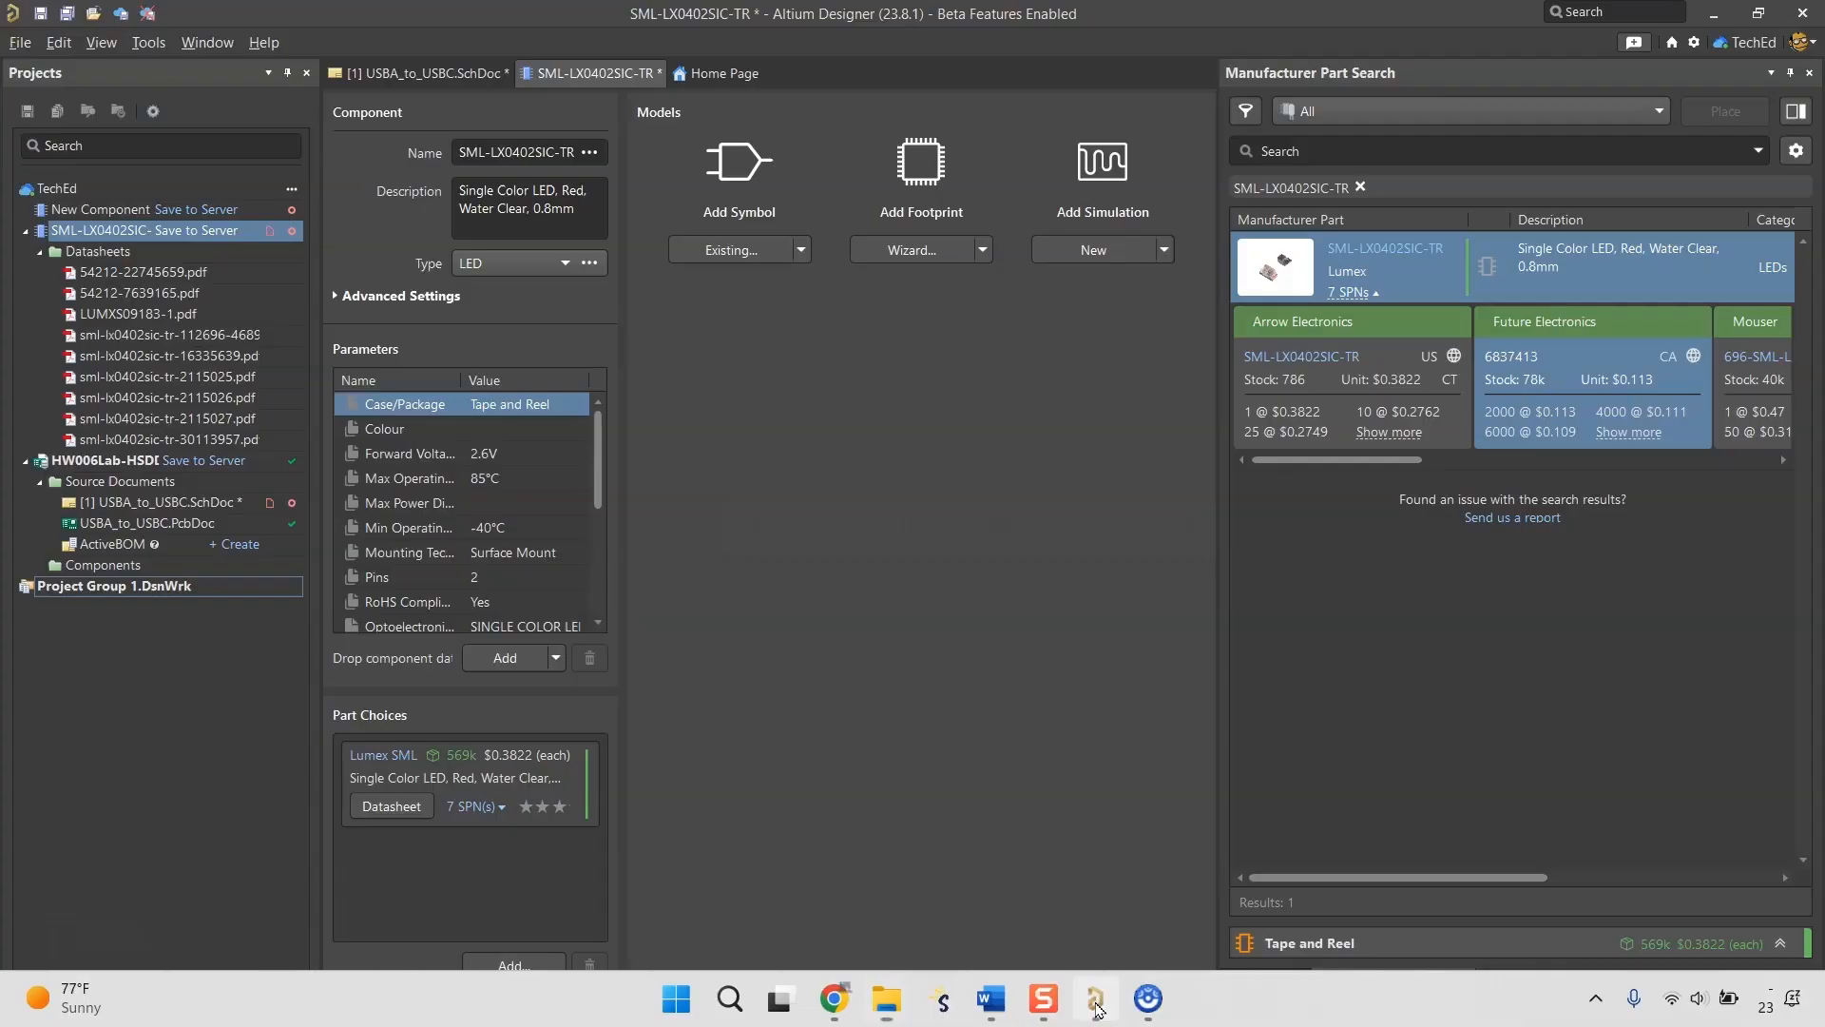
click(800, 249)
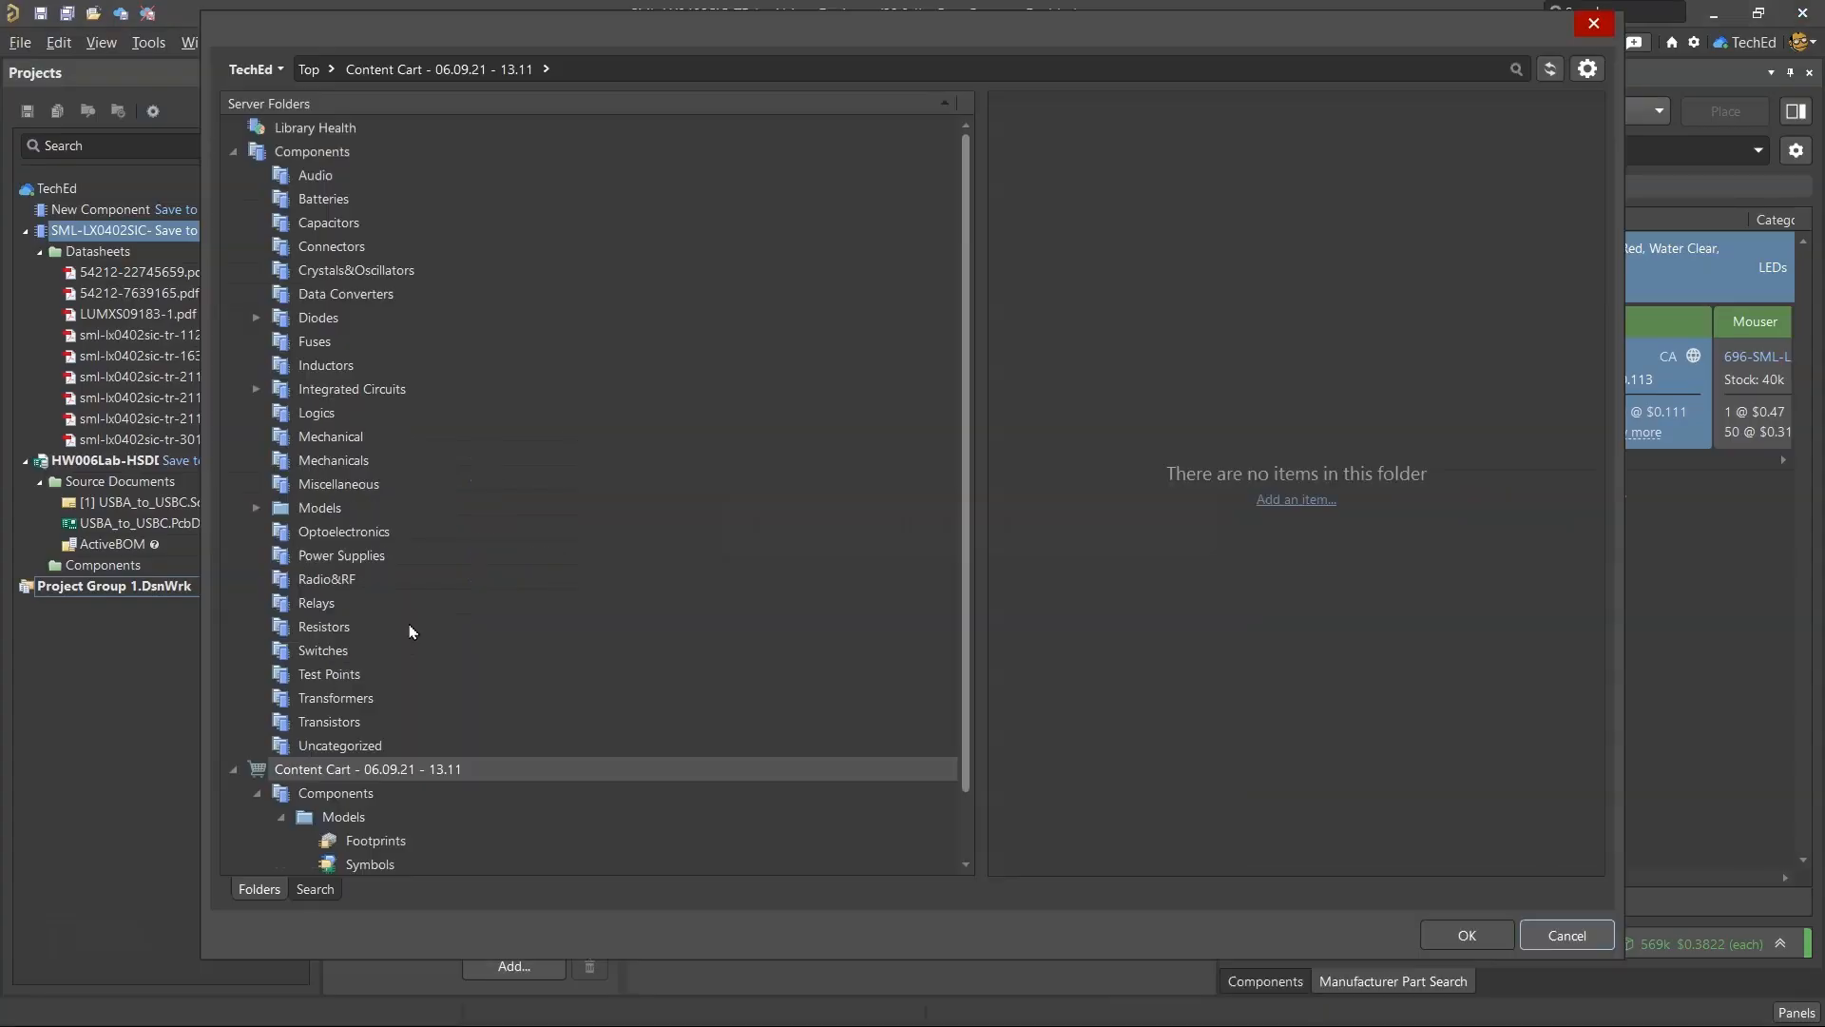
click(313, 893)
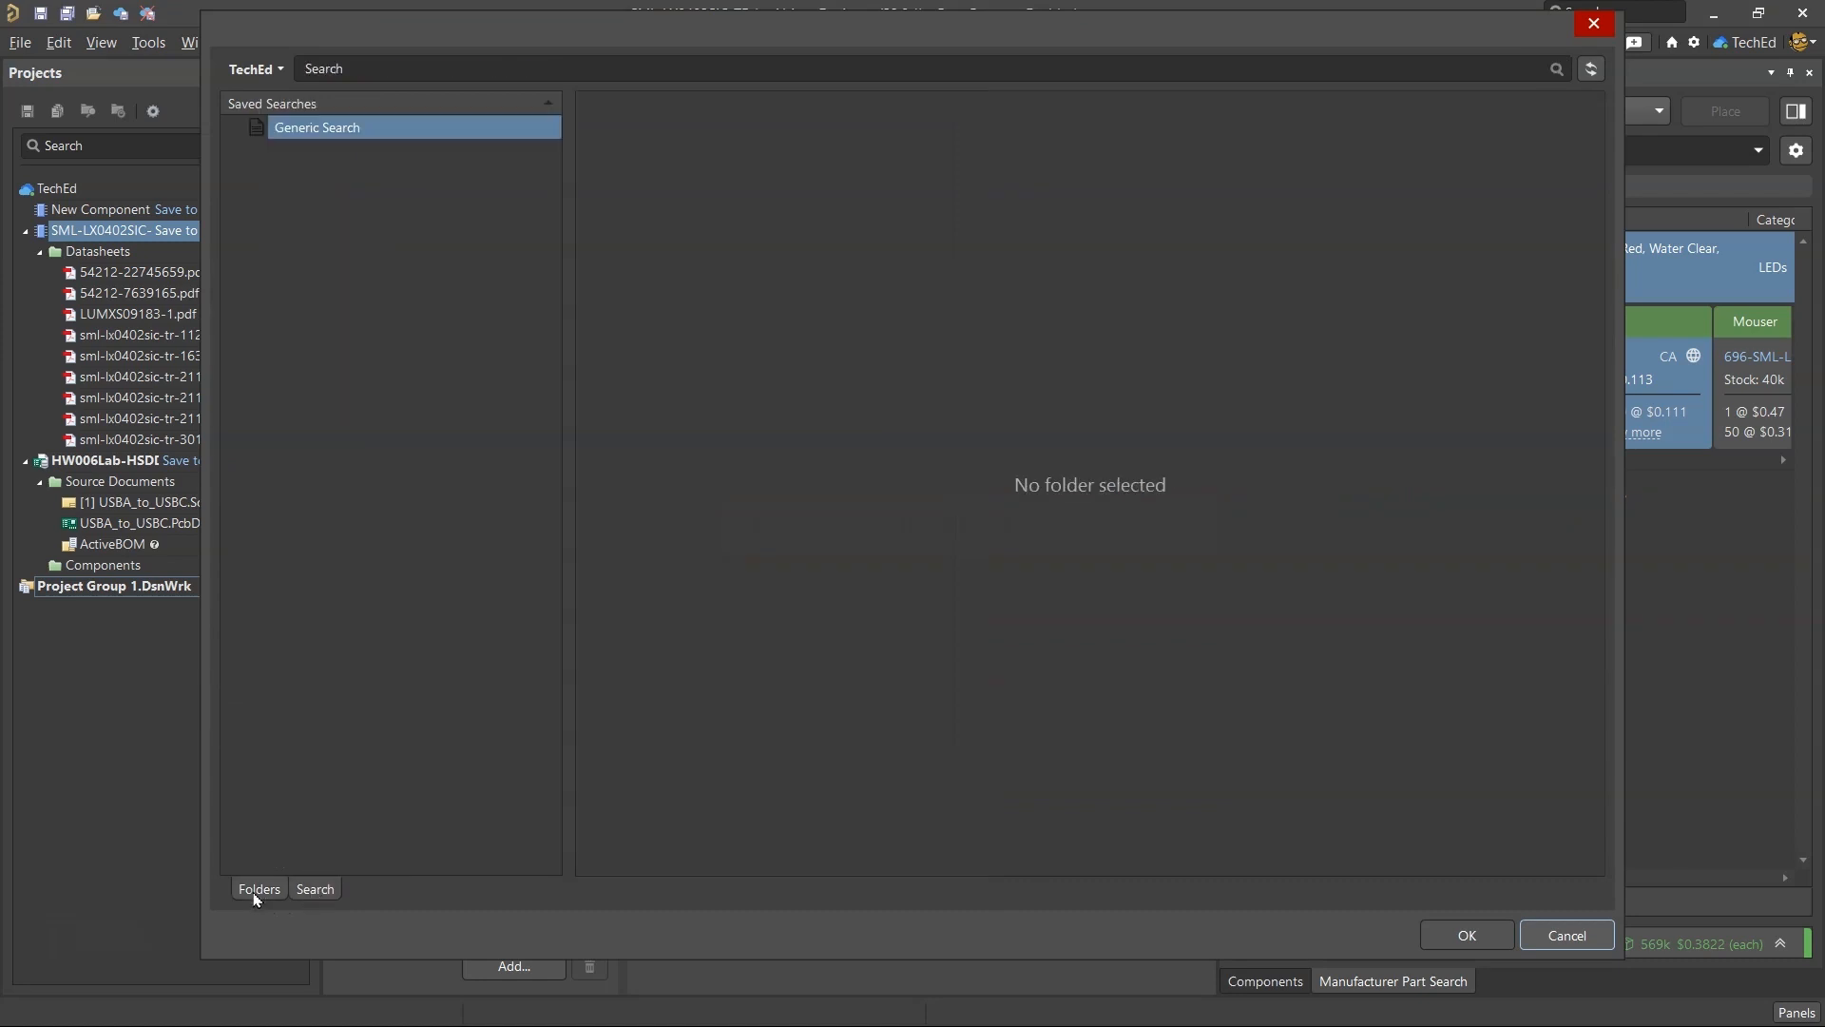
click(262, 895)
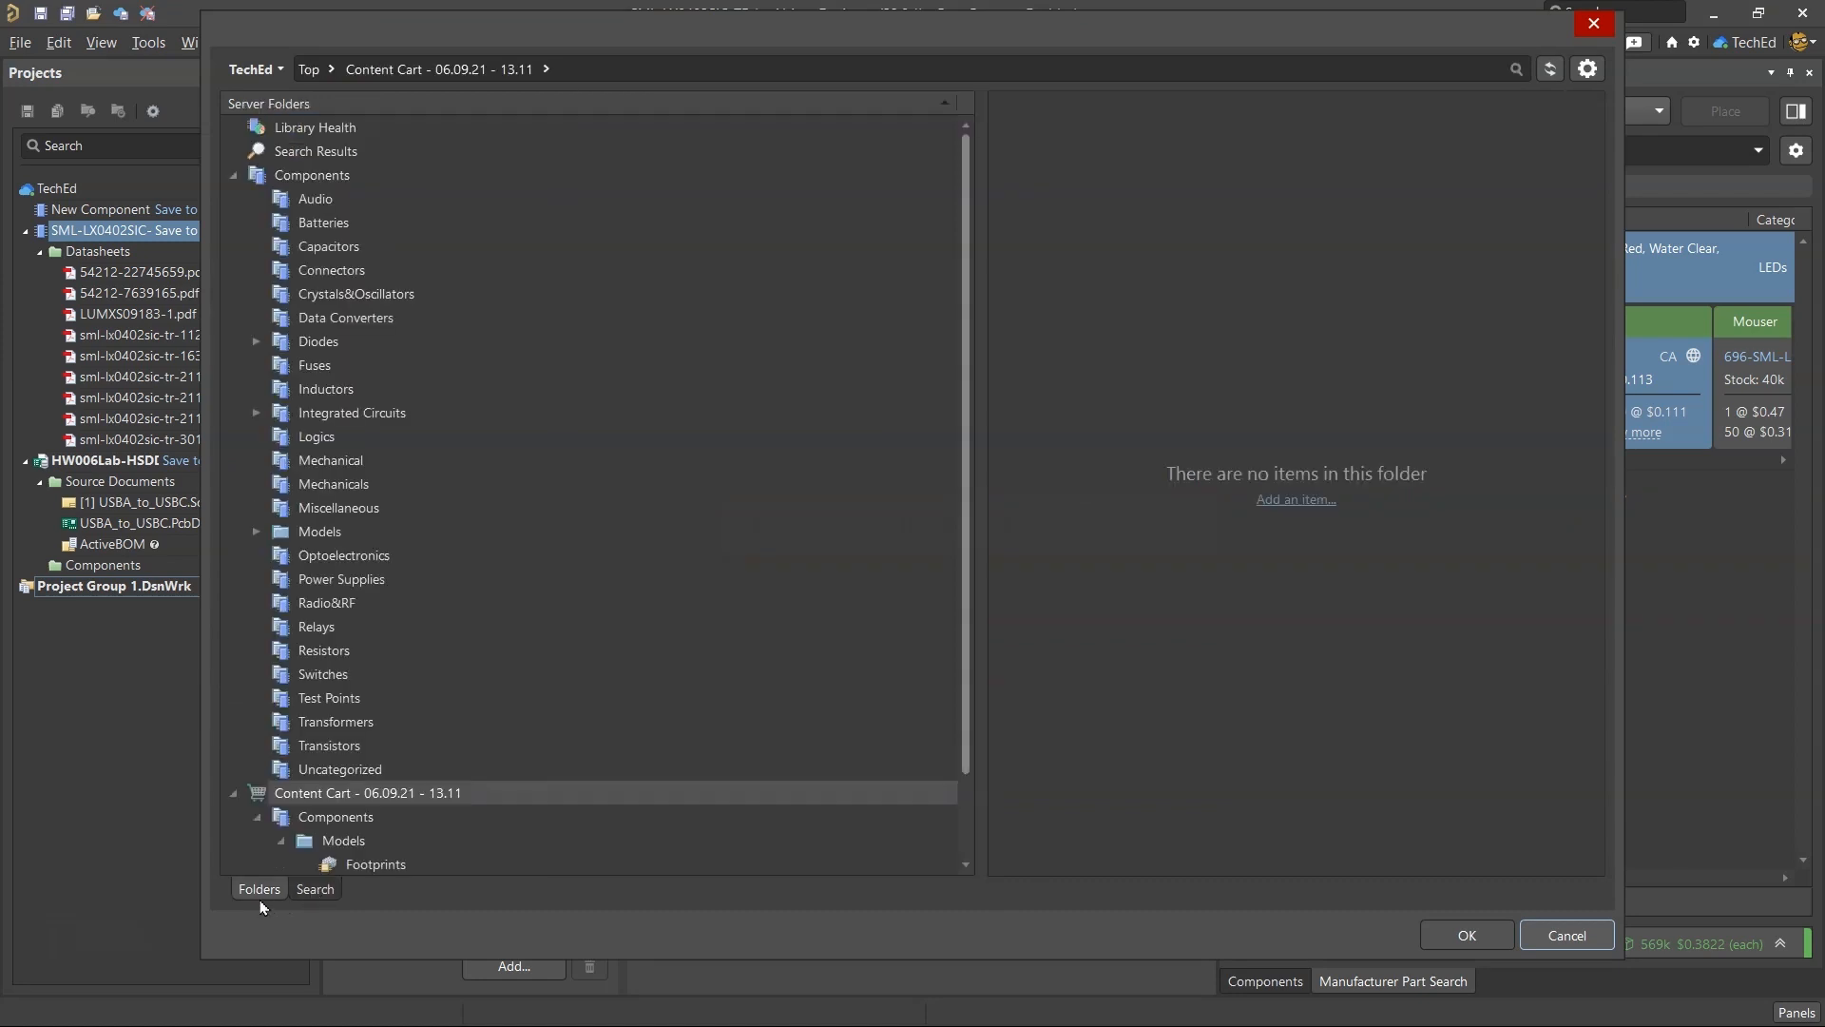
key(Escape)
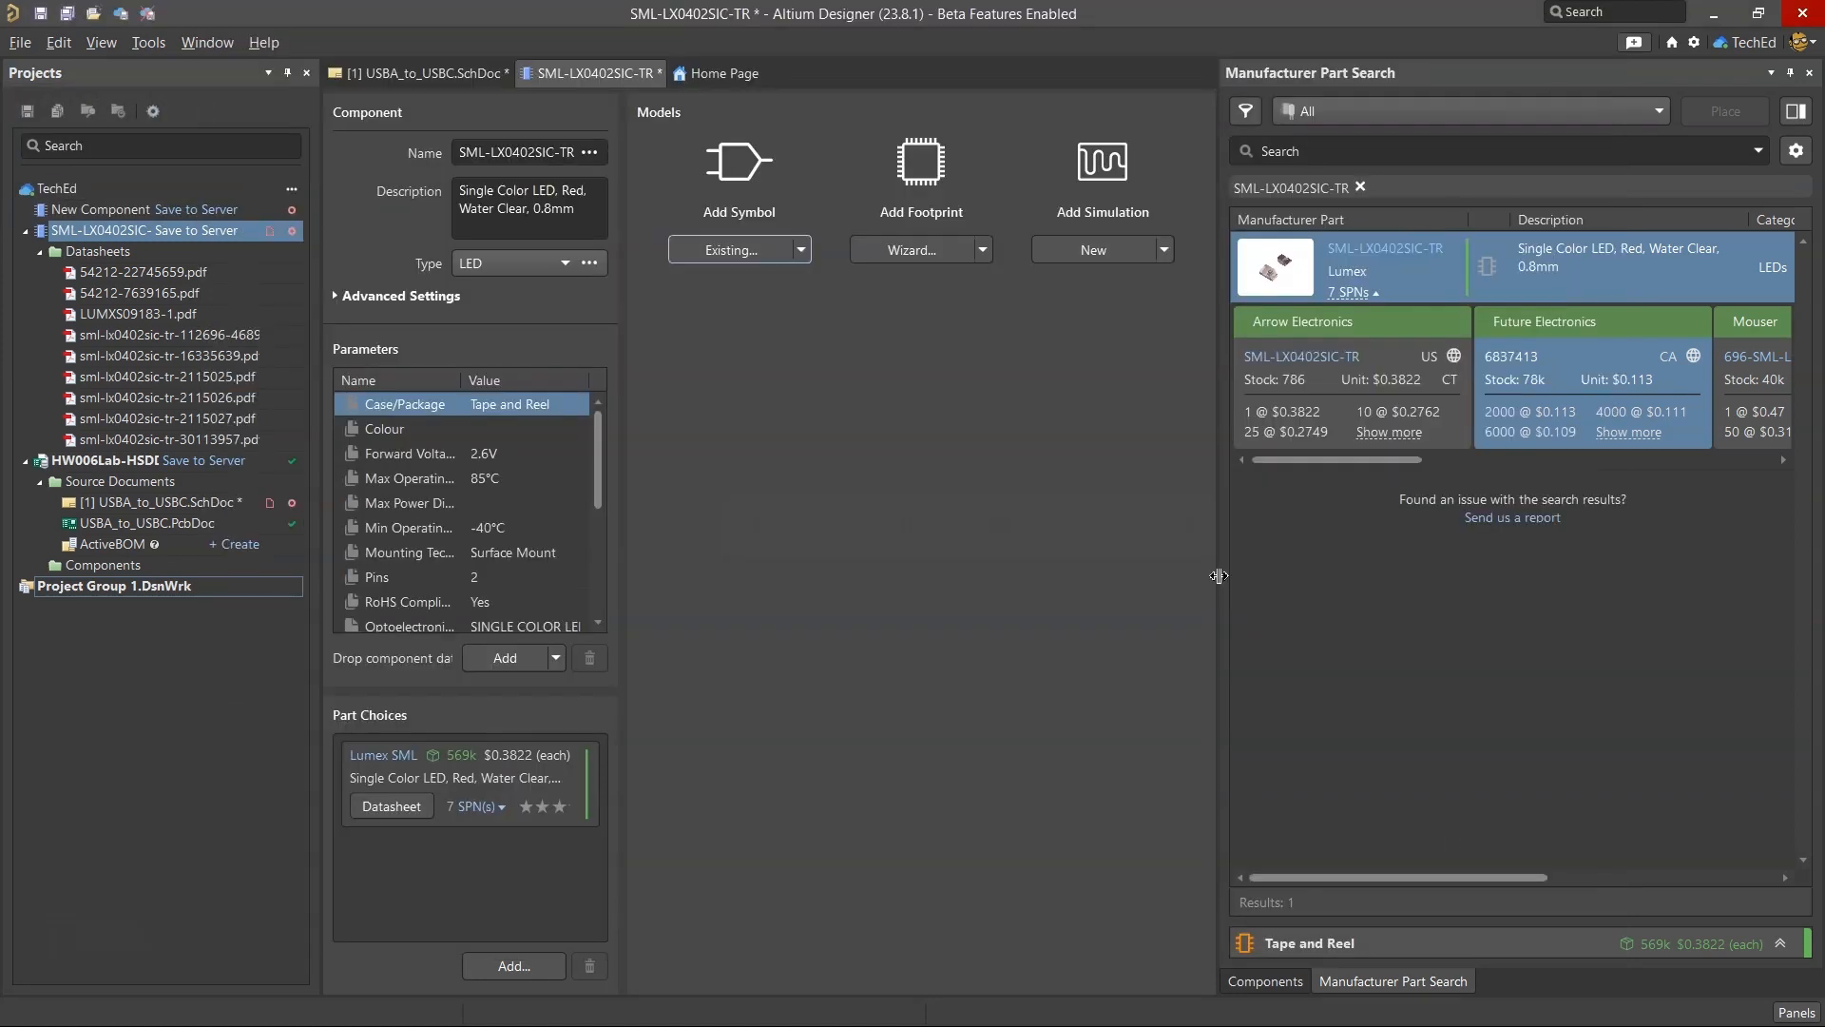
Close the SML-LX0402SIC-TR component document and clear the part number from Manufacturer Part Search.
right_click(594, 73)
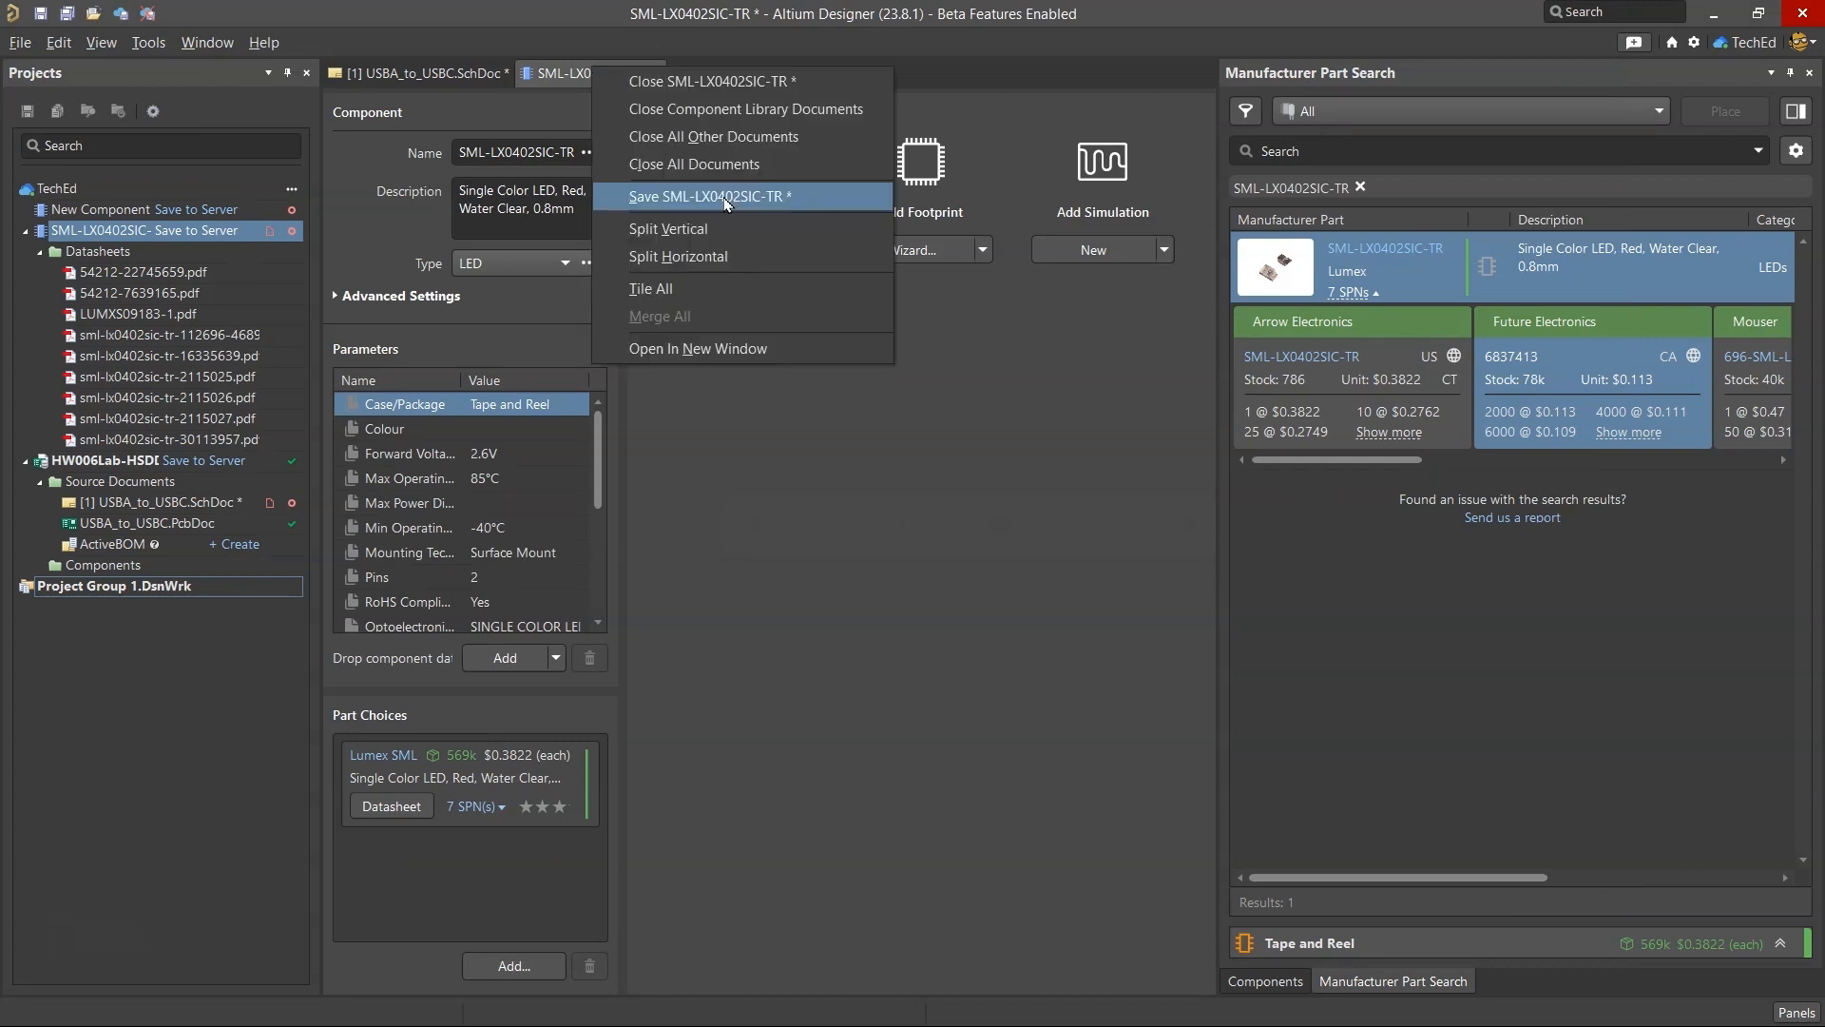
click(698, 82)
click(974, 623)
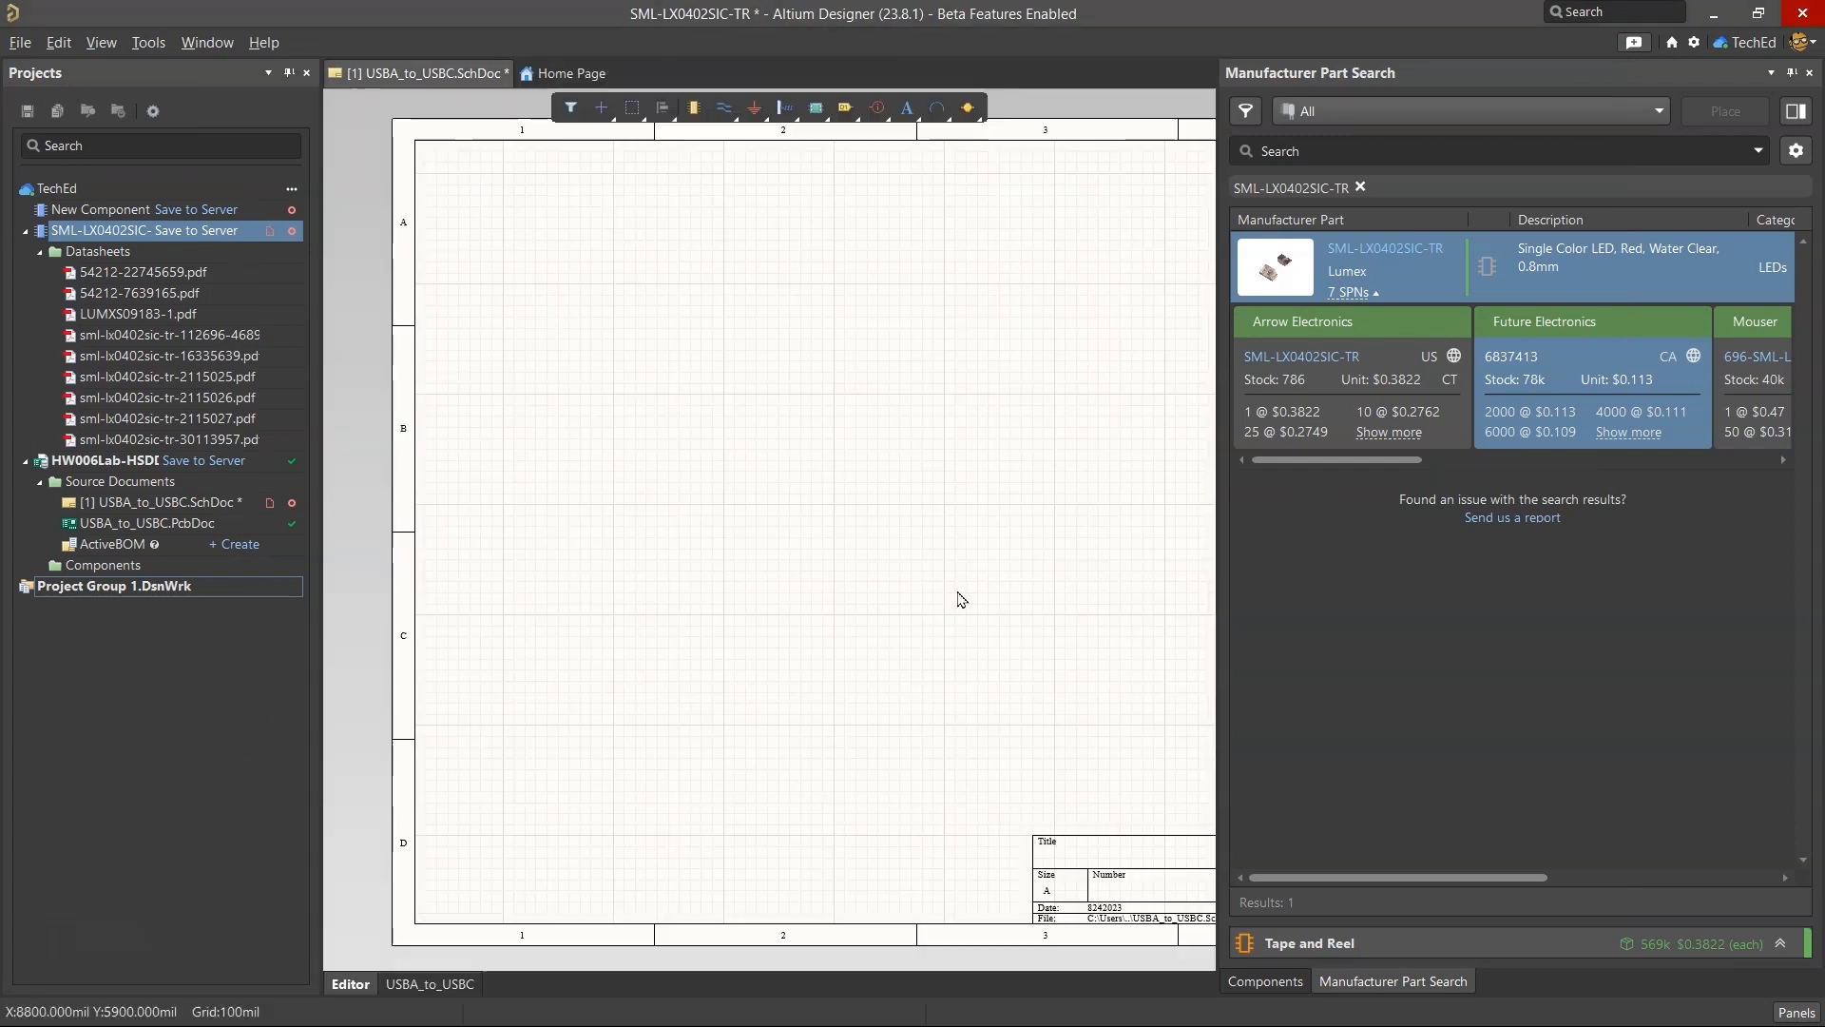
click(1360, 187)
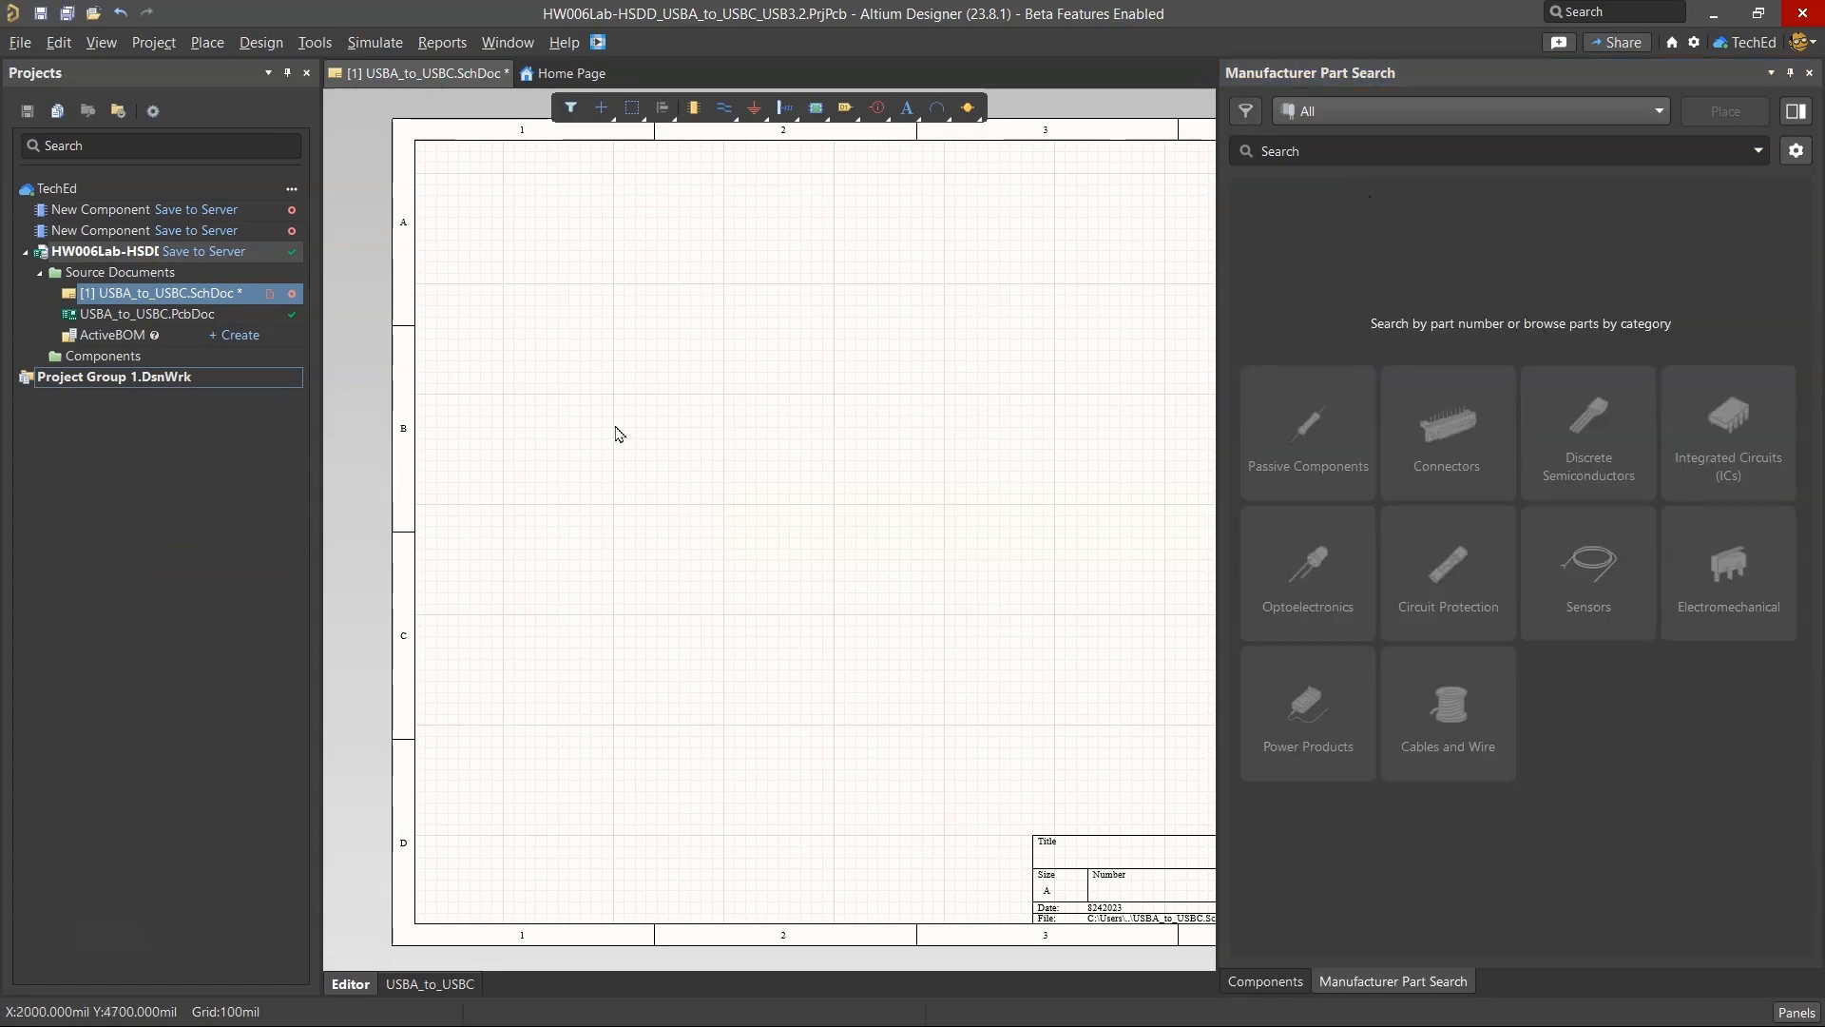
Show the Components panel with its SML-LX0402SIC-TR search.
click(840, 1000)
click(840, 1000)
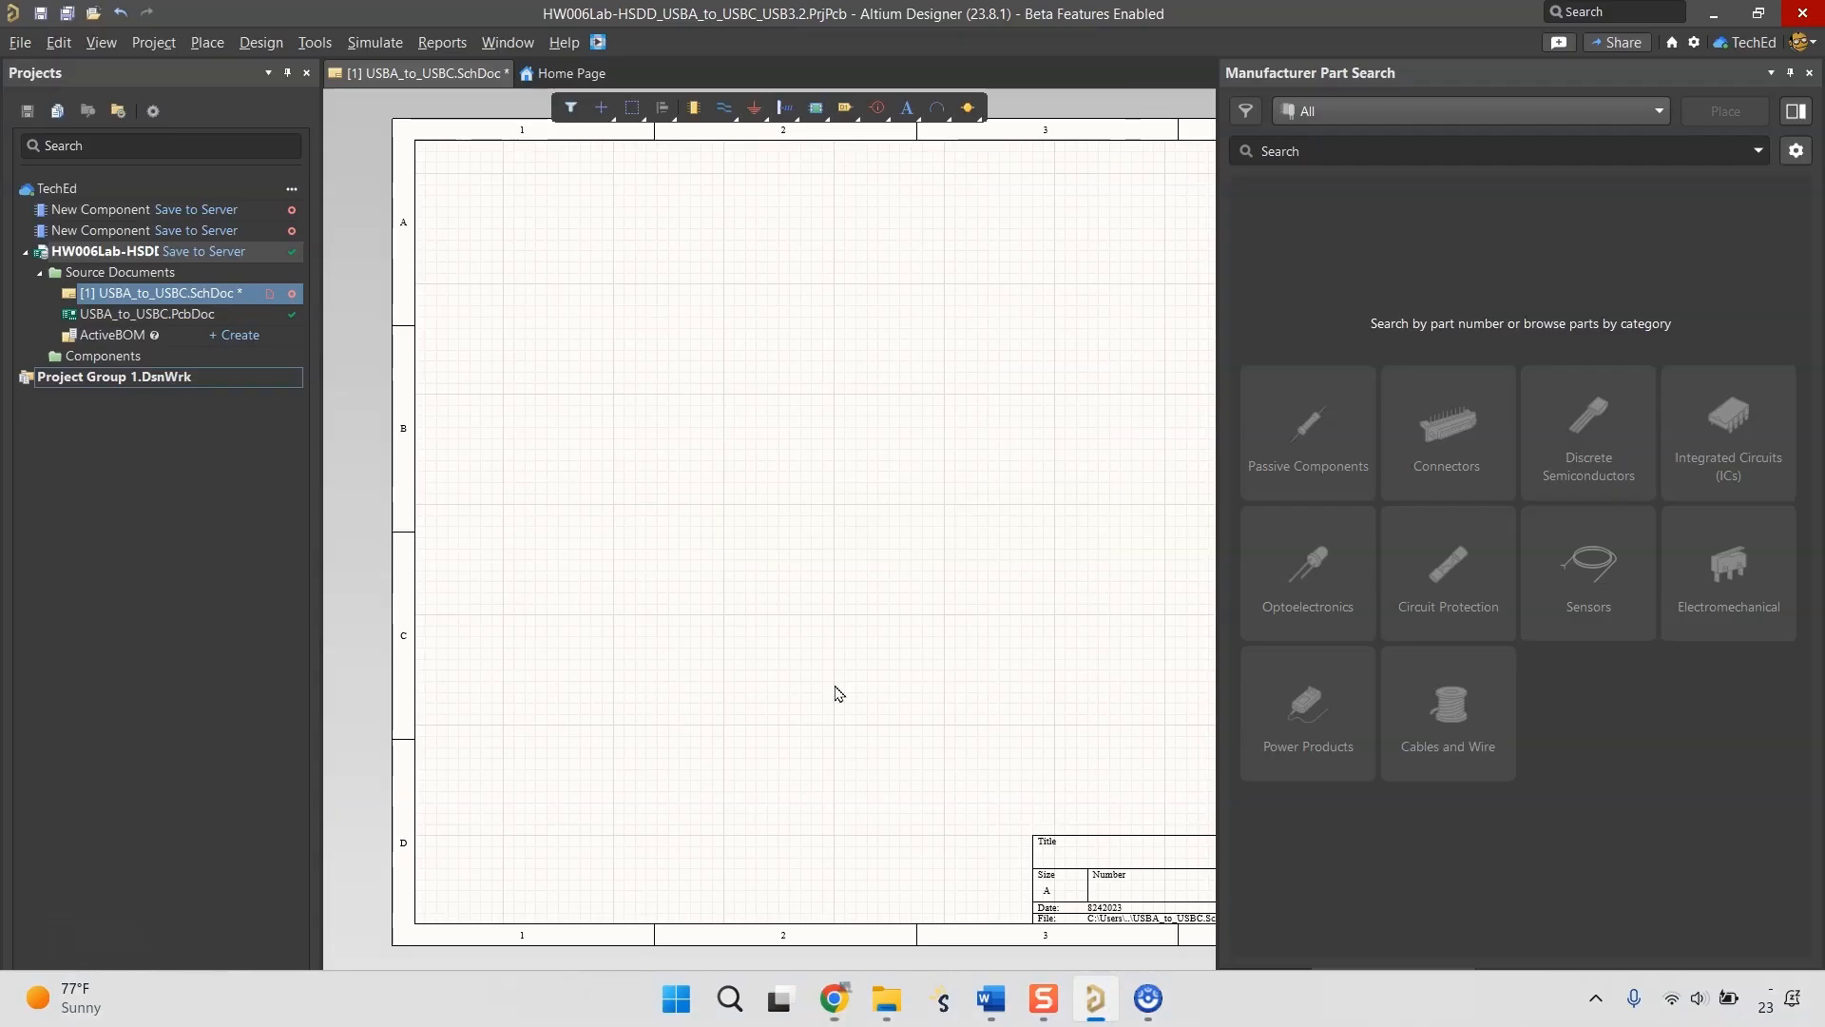
click(20, 41)
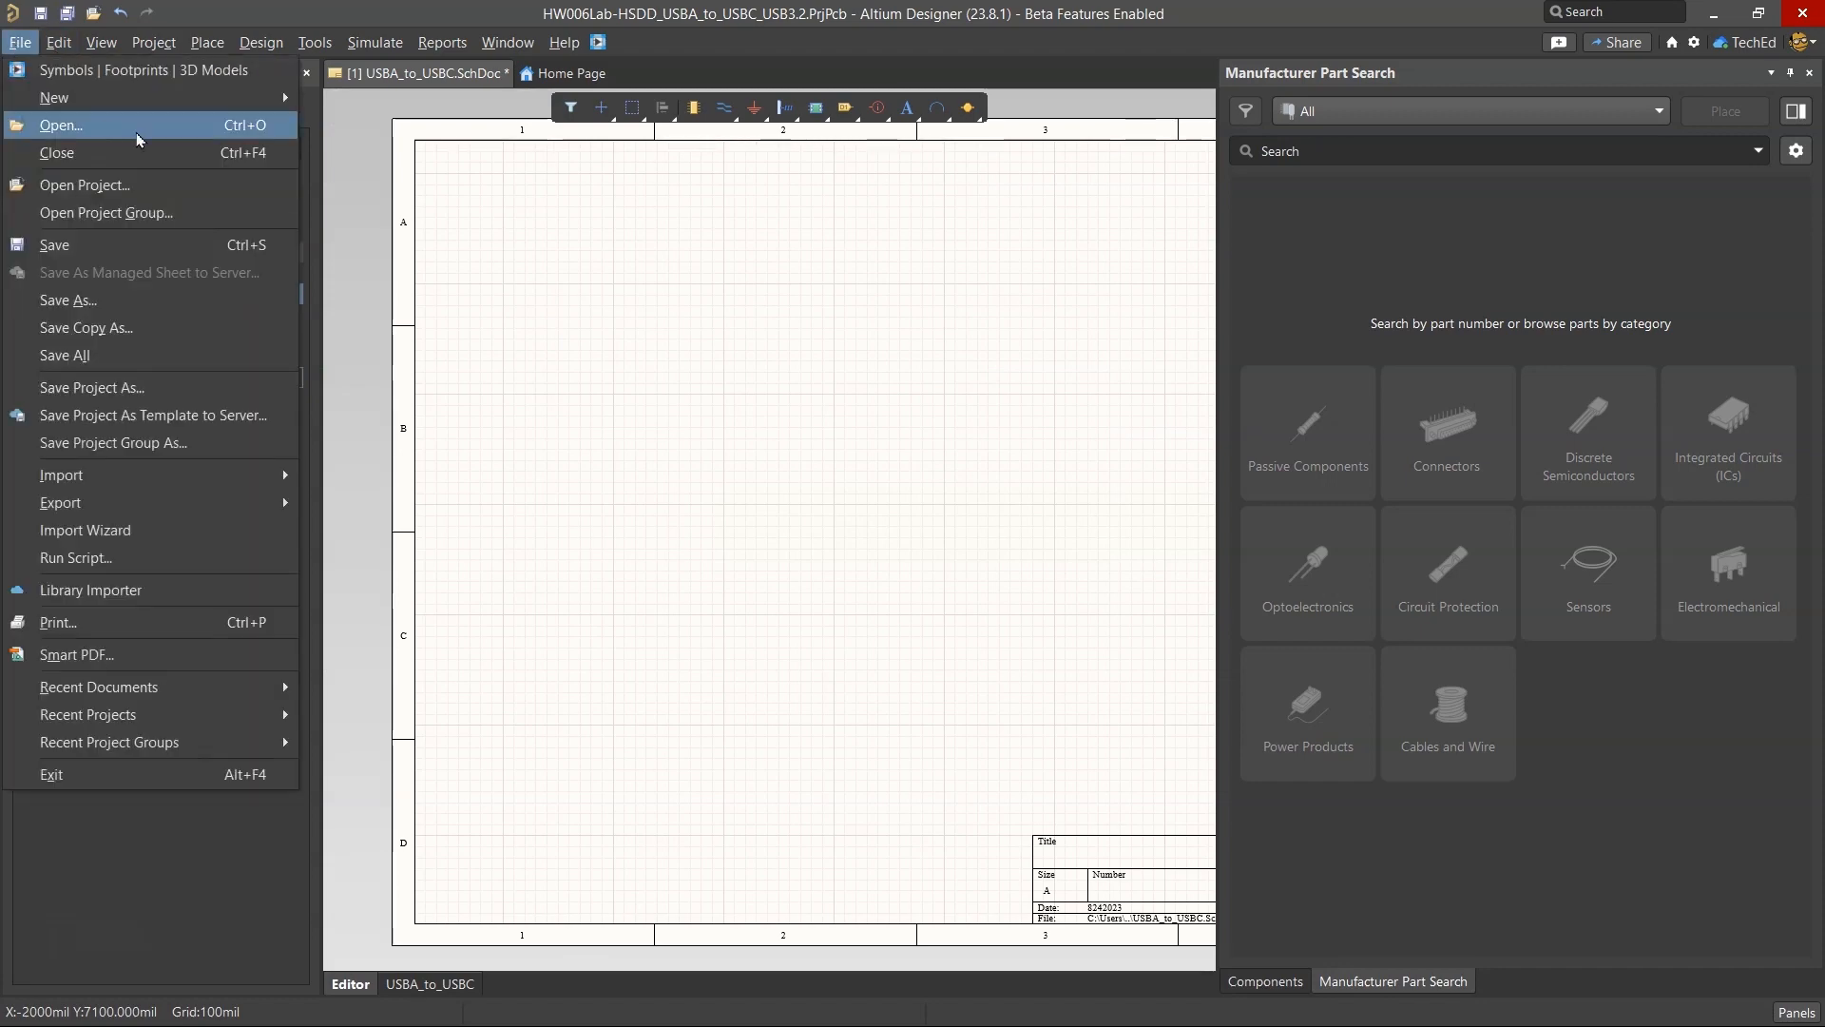
click(1385, 295)
click(1278, 980)
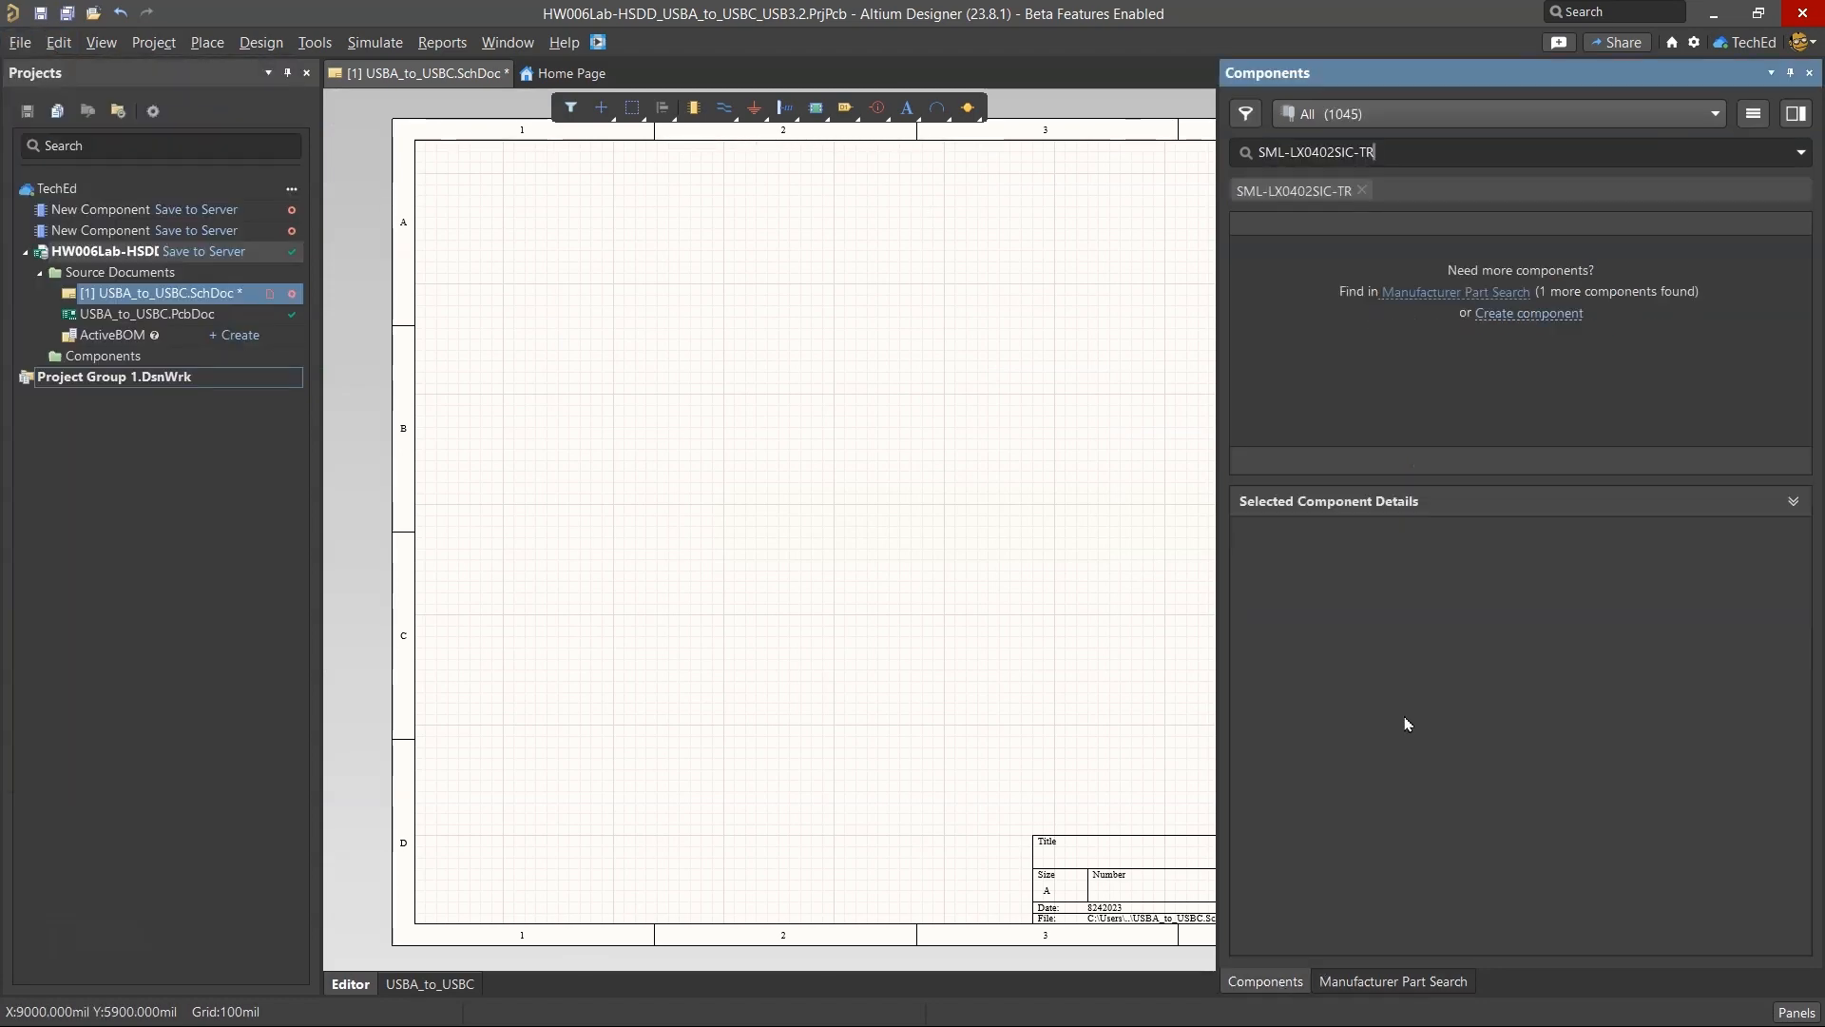
Clear the SML-LX0402SIC-TR search so that all workspace component categories are listed.
click(1362, 190)
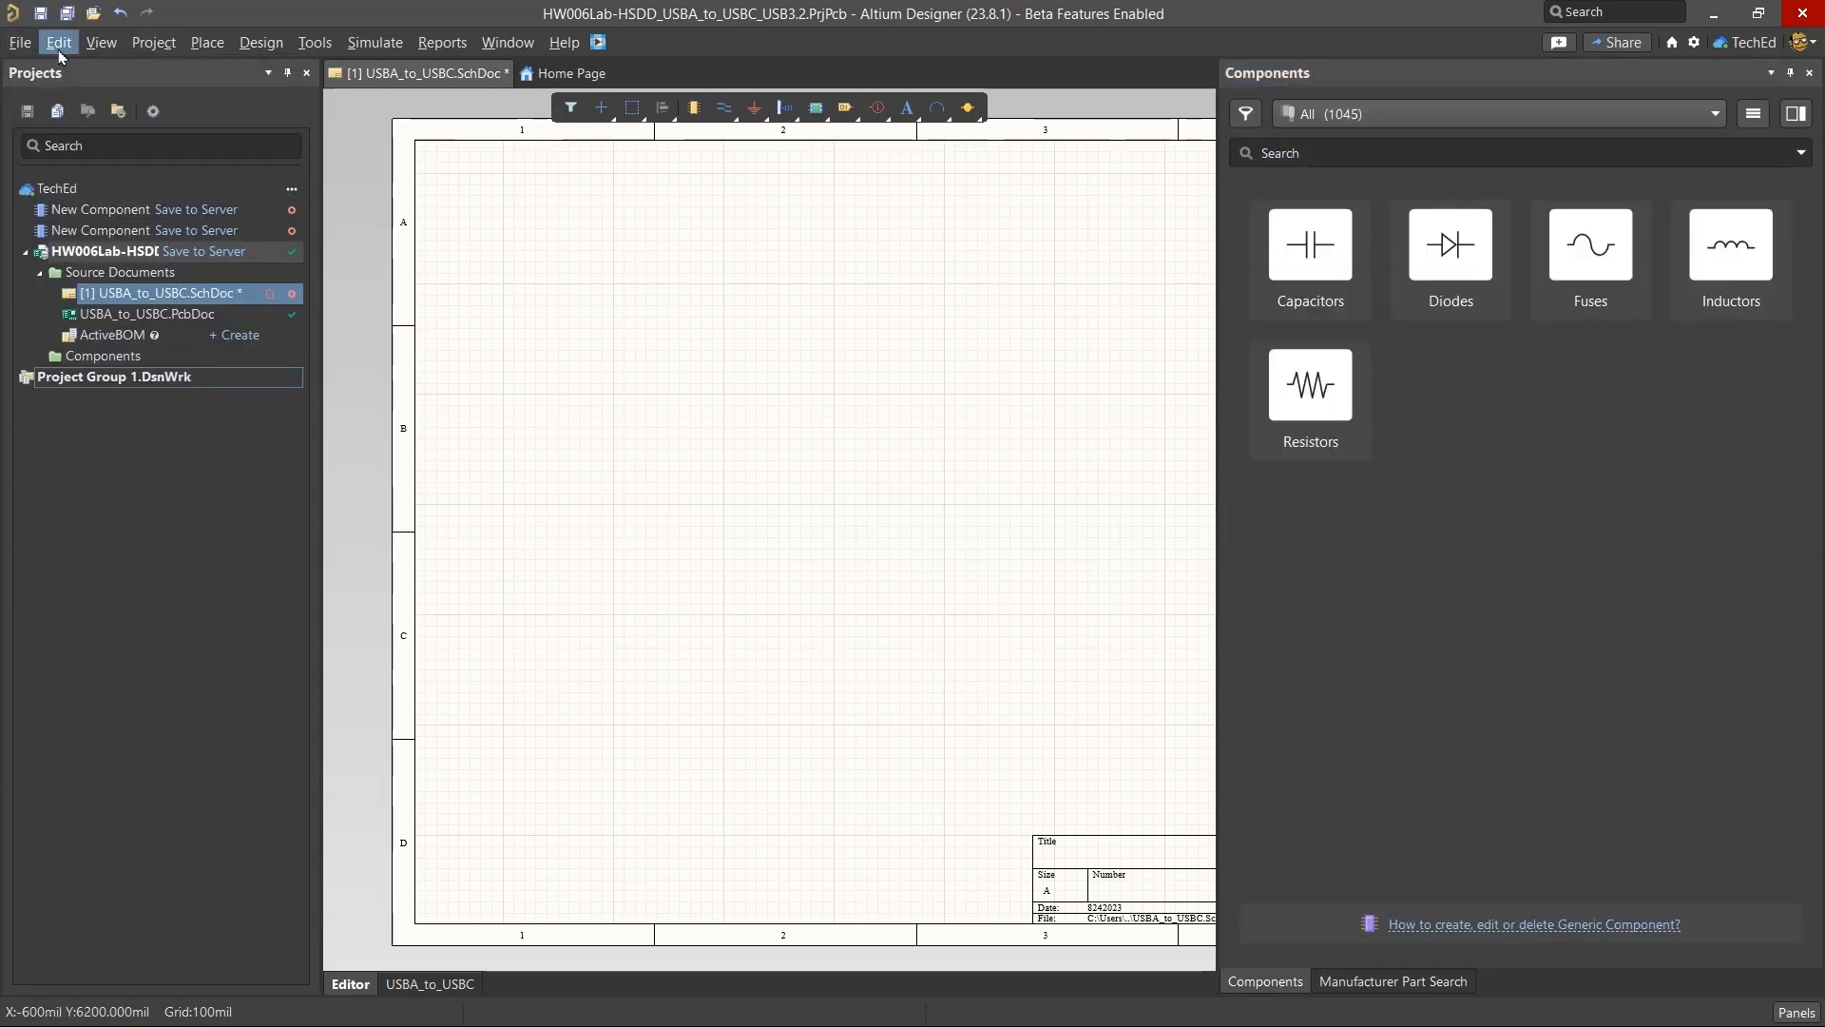
click(21, 43)
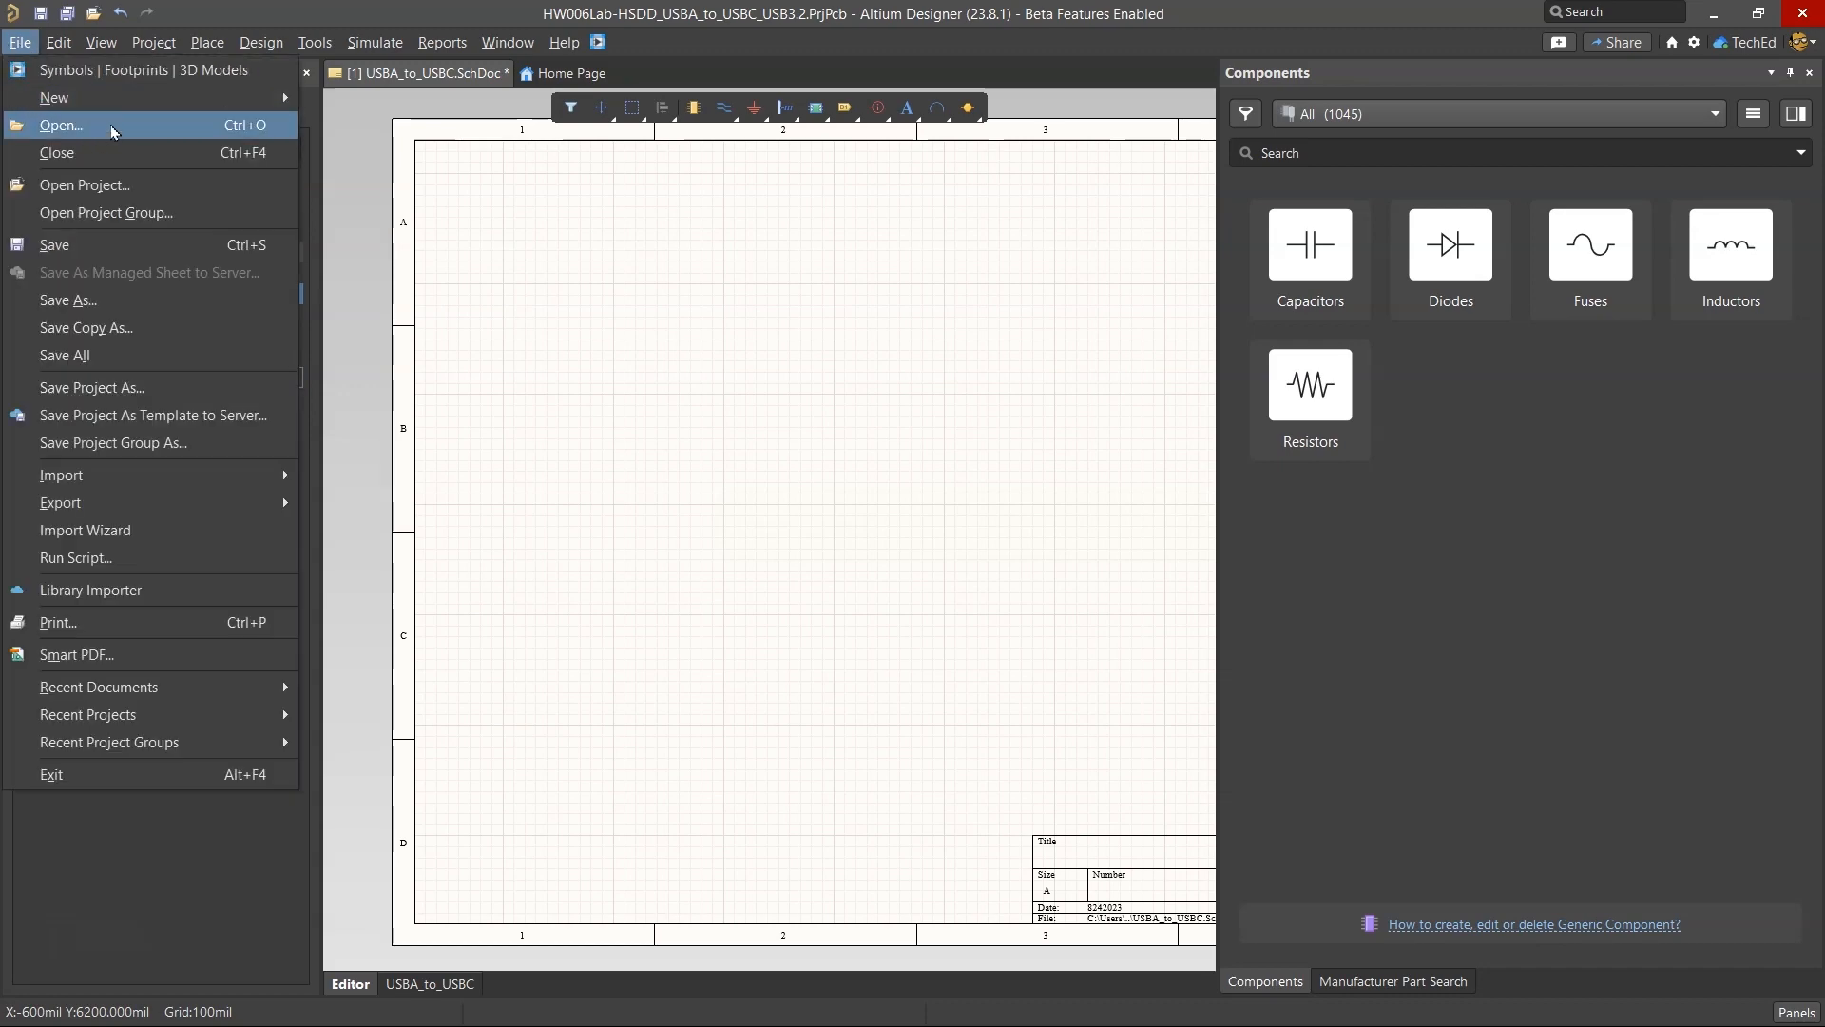
click(85, 185)
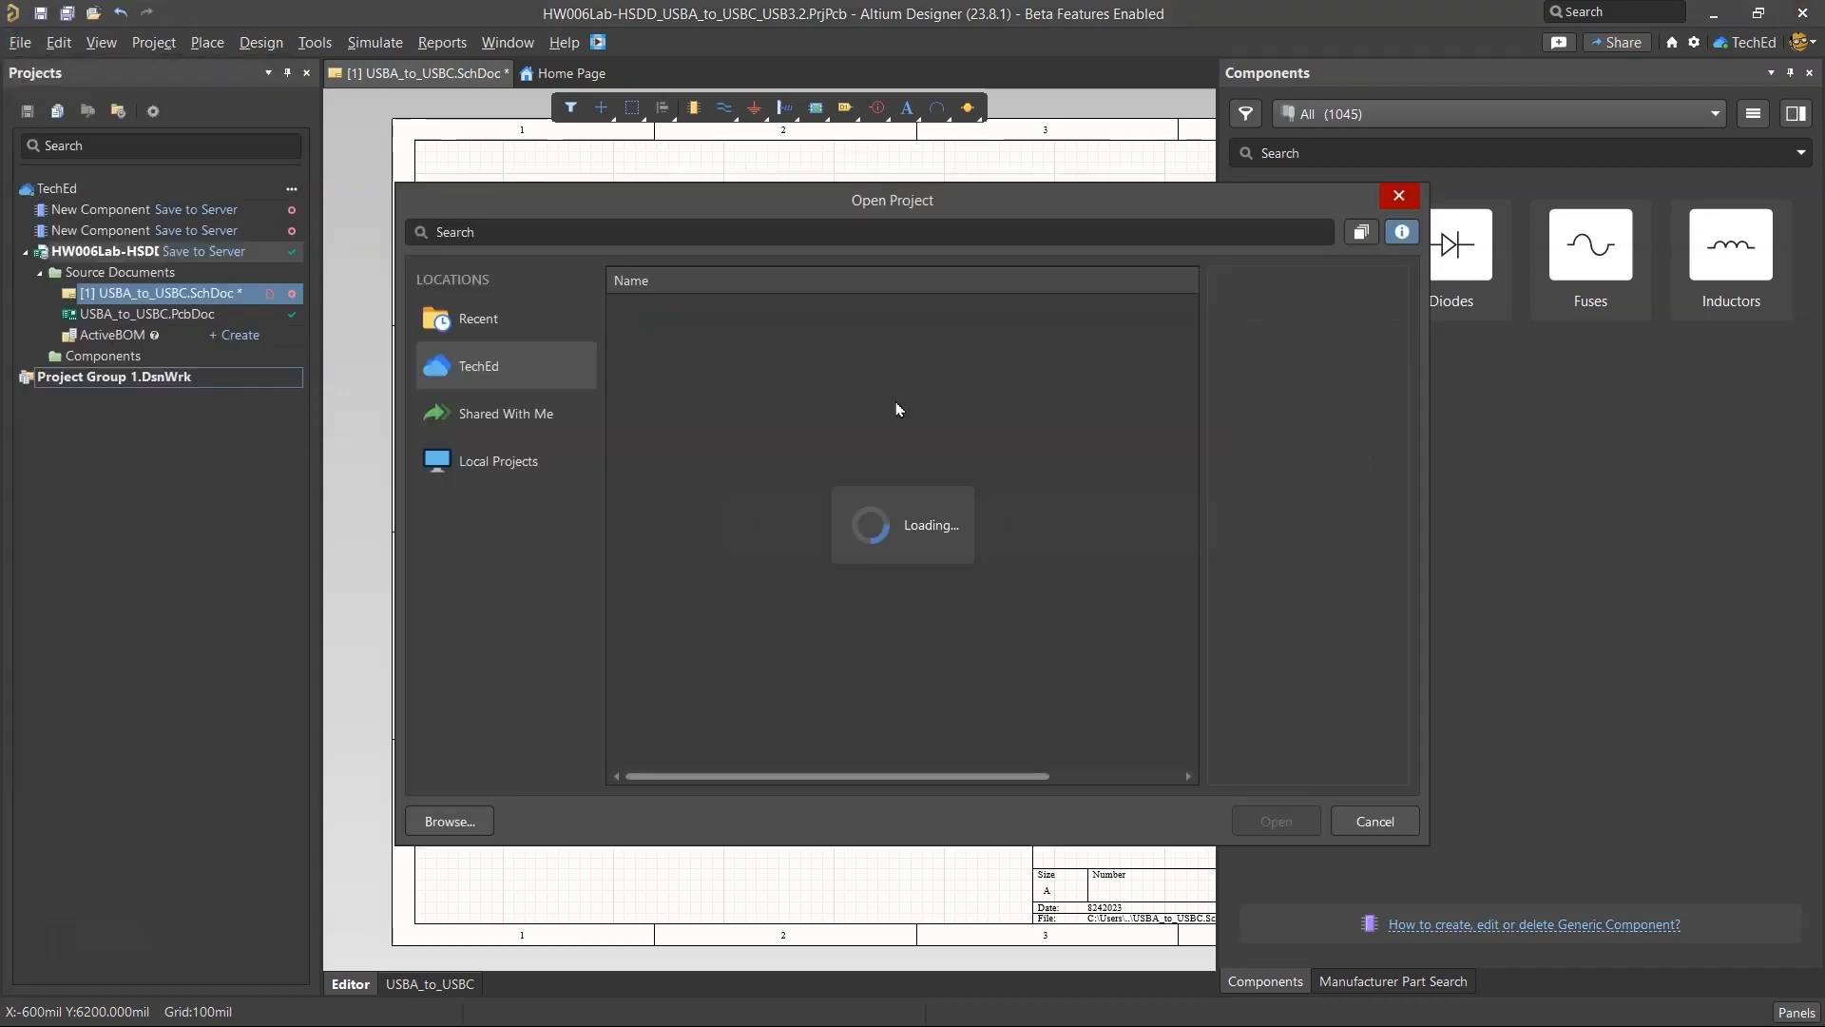
click(1398, 822)
Open Diode_Lumex_SML-LX0402SIC-TR_eec.SchLib and Diode_Lumex_SML-LX0402SIC-TR_eec_MFG.PcbLib together from the downloaded folder's parts subfolder.
click(20, 43)
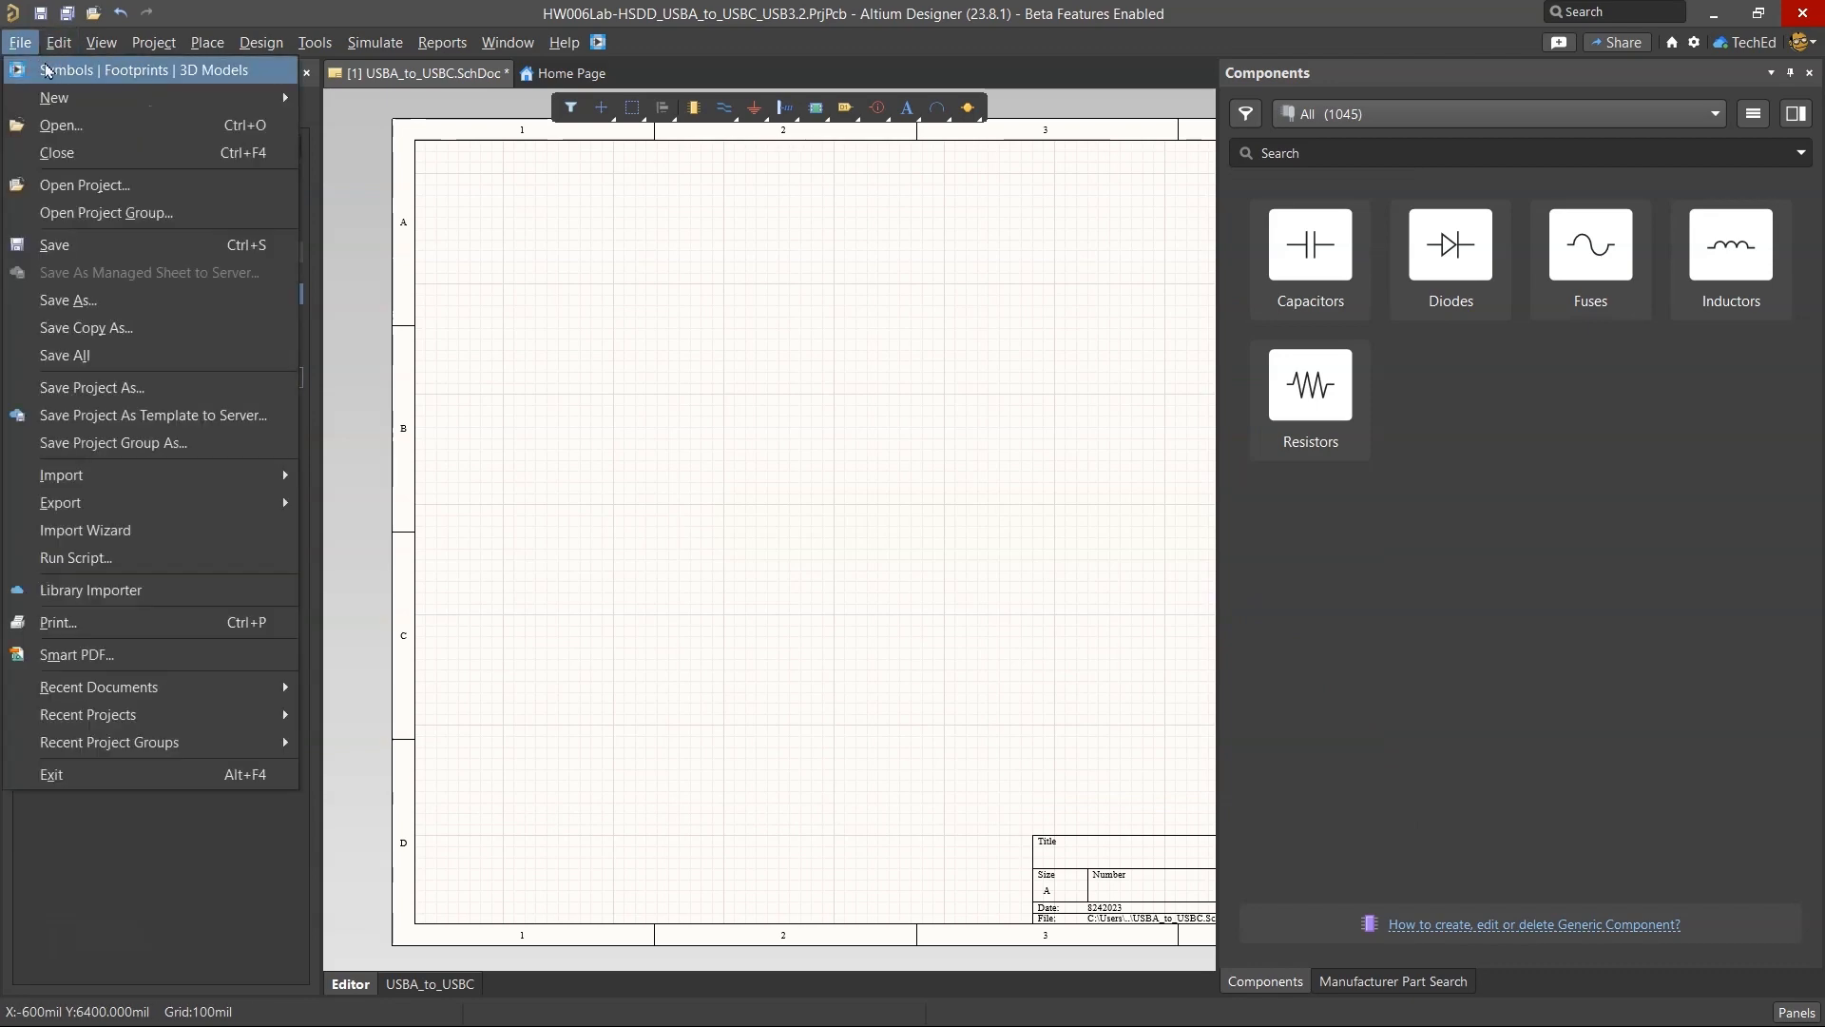
click(61, 125)
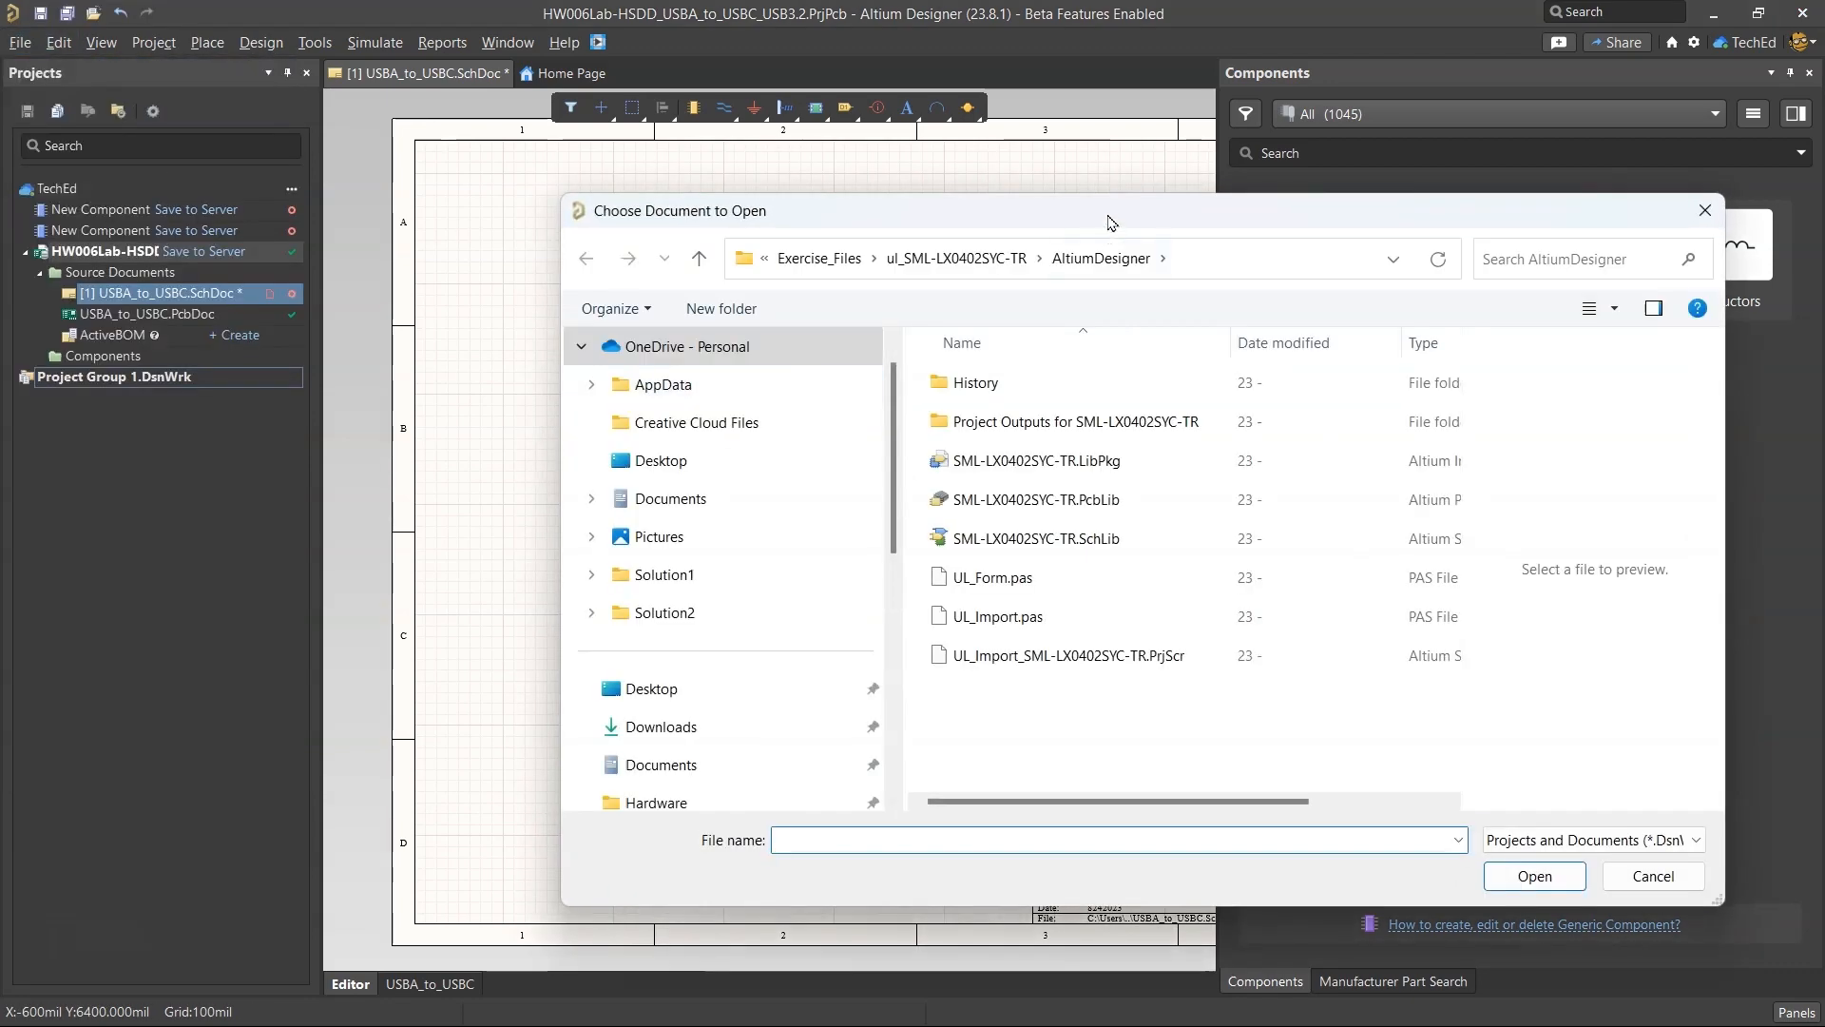
drag(1110, 222, 601, 211)
click(320, 245)
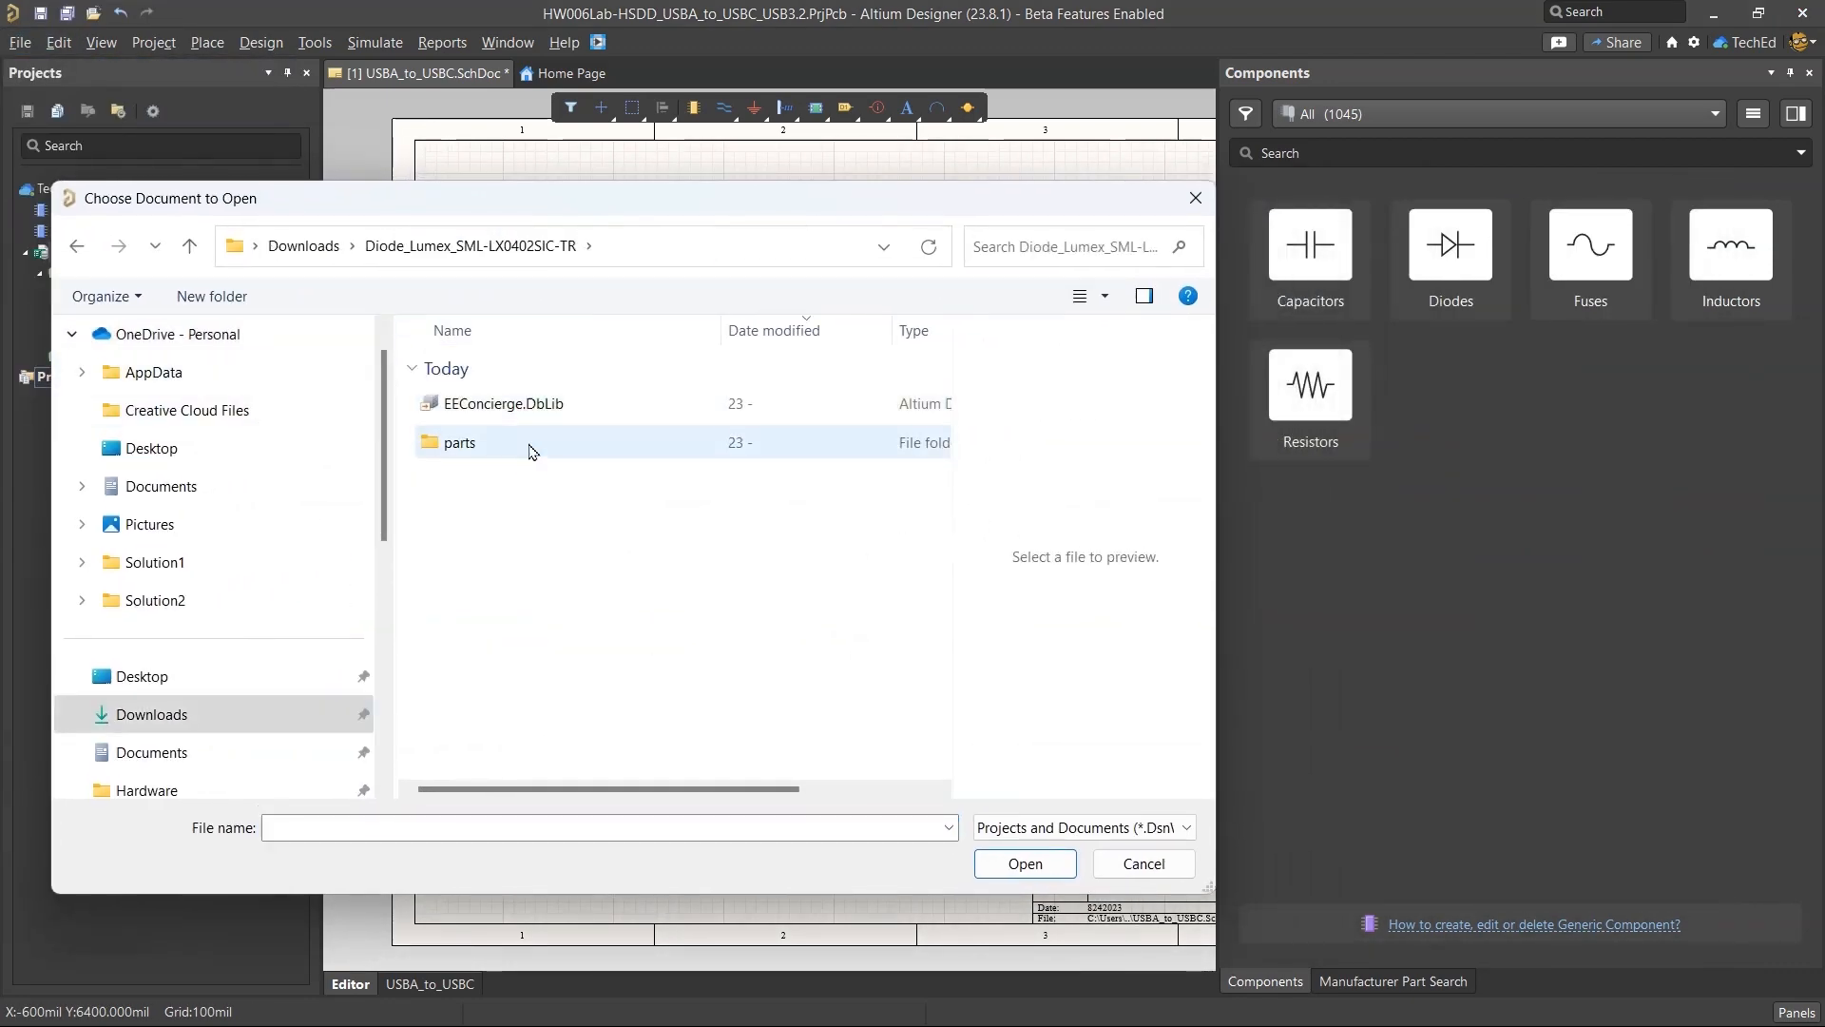
double_click(530, 448)
key(ctrl+a)
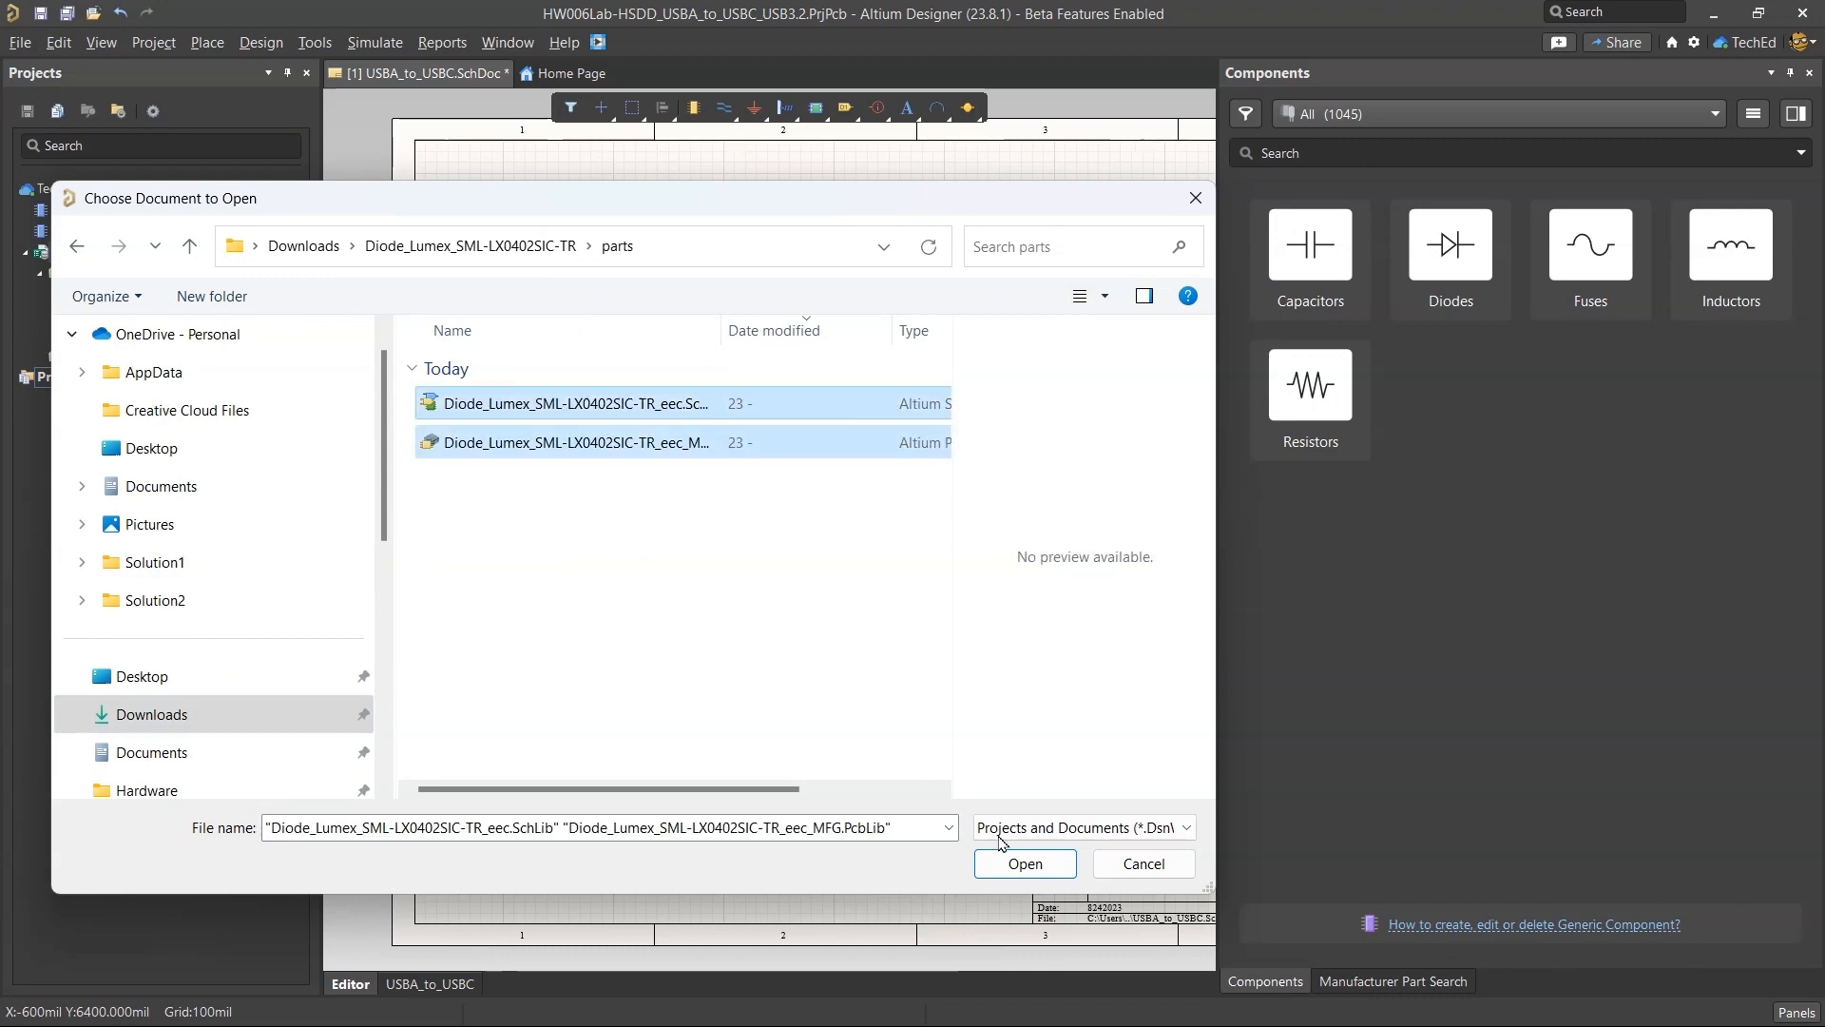
click(1011, 861)
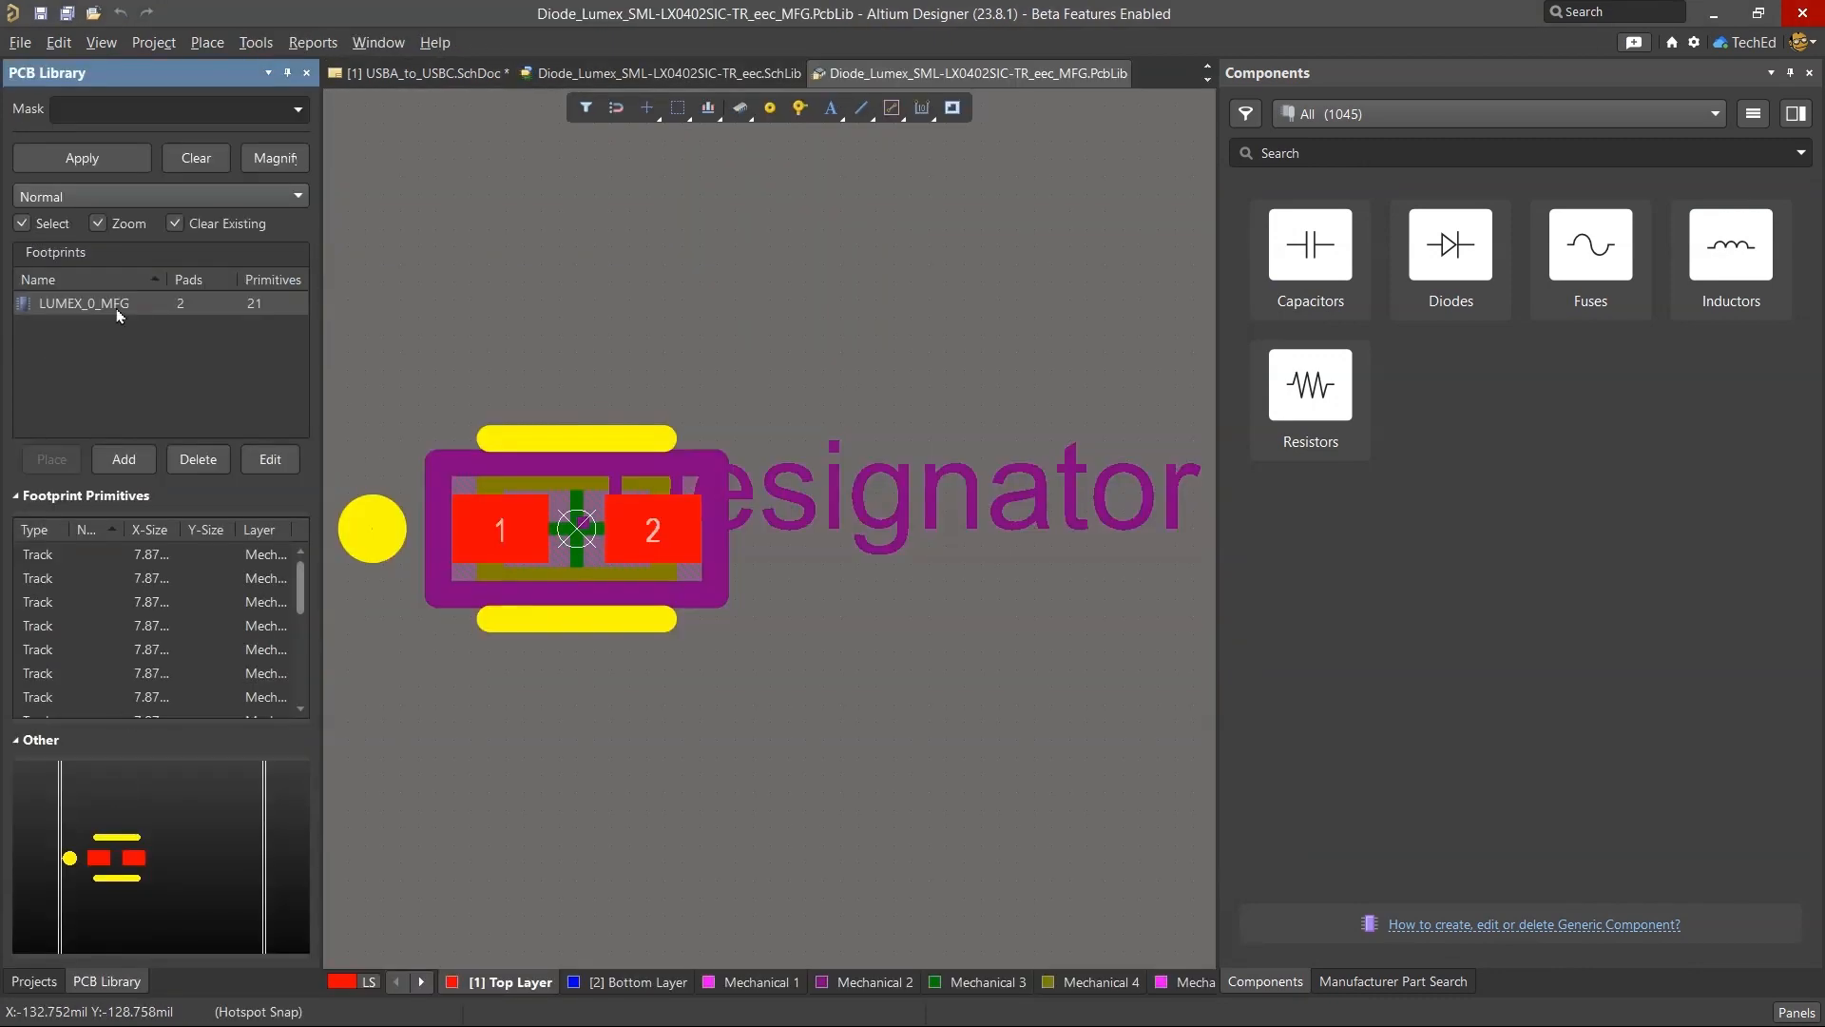
Look over the LUMEX_0_MFG footprint and the SML-LX0402SIC-TR symbol, and start adding a footprint model to the symbol.
click(118, 315)
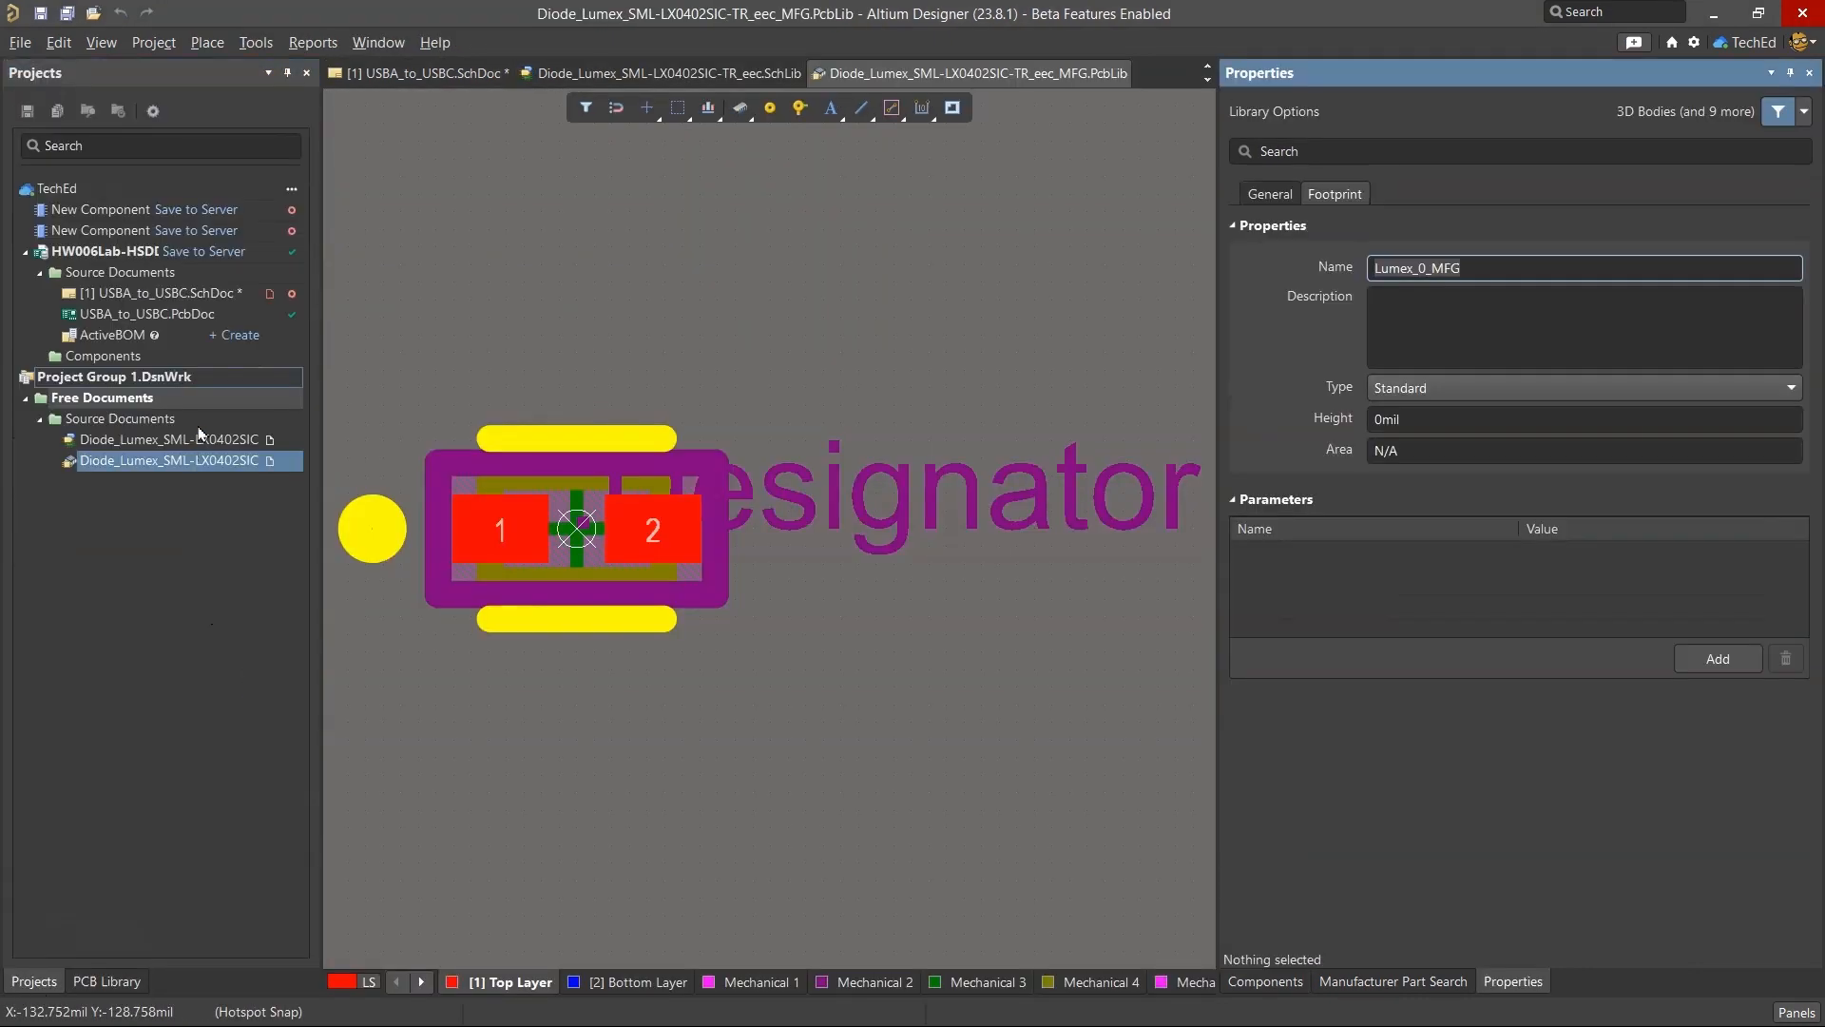
click(195, 442)
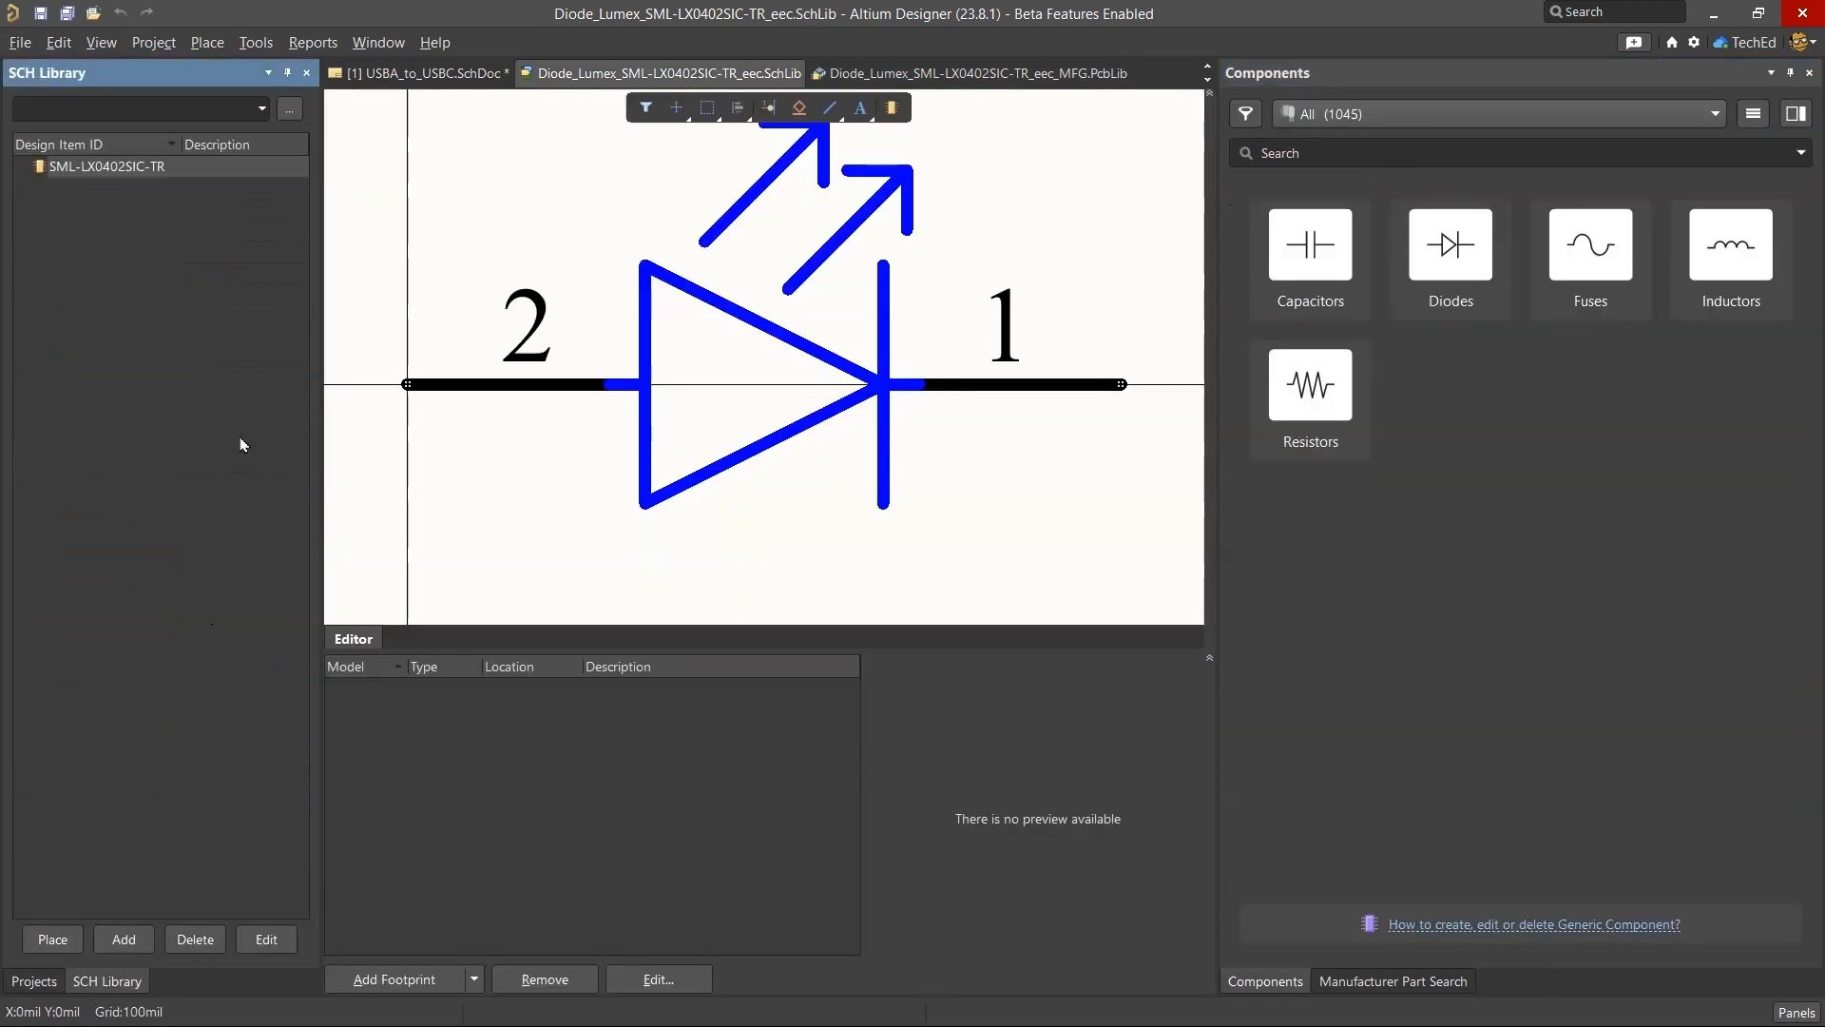
click(400, 979)
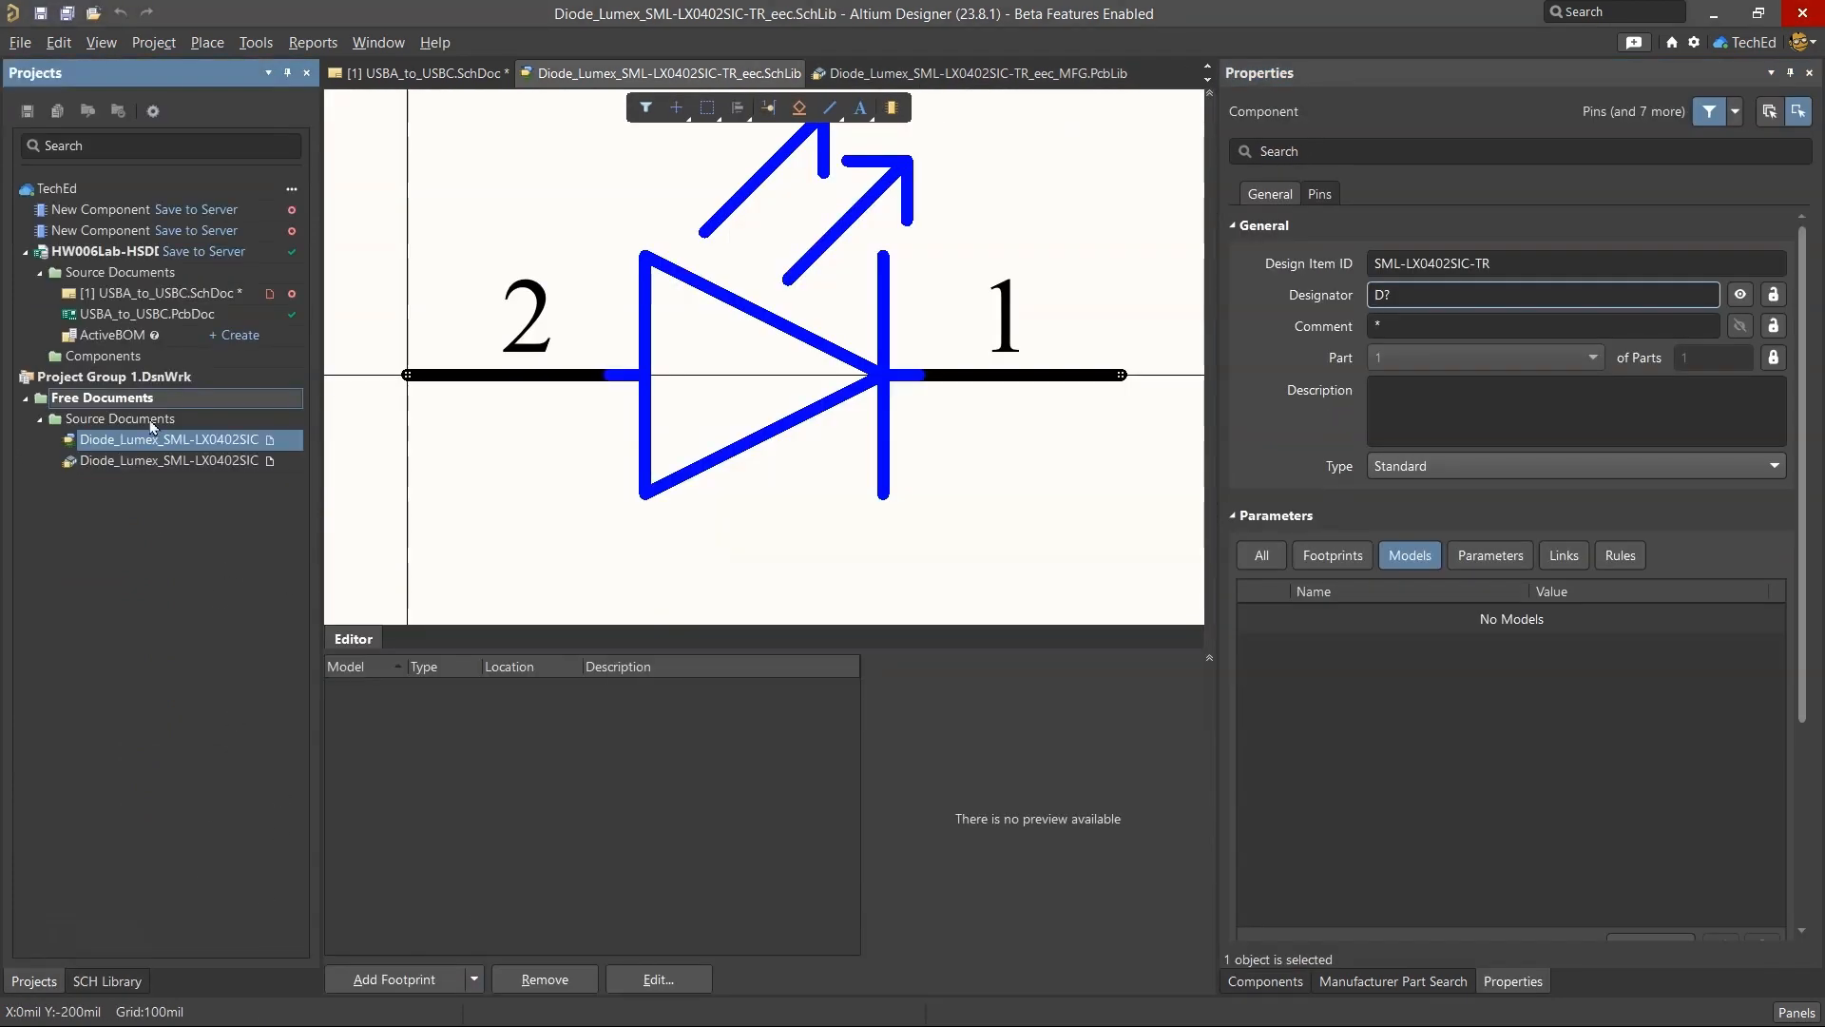
Return to the downloaded PCB library and copy the footprint name Lumex_0_MFG.
click(157, 460)
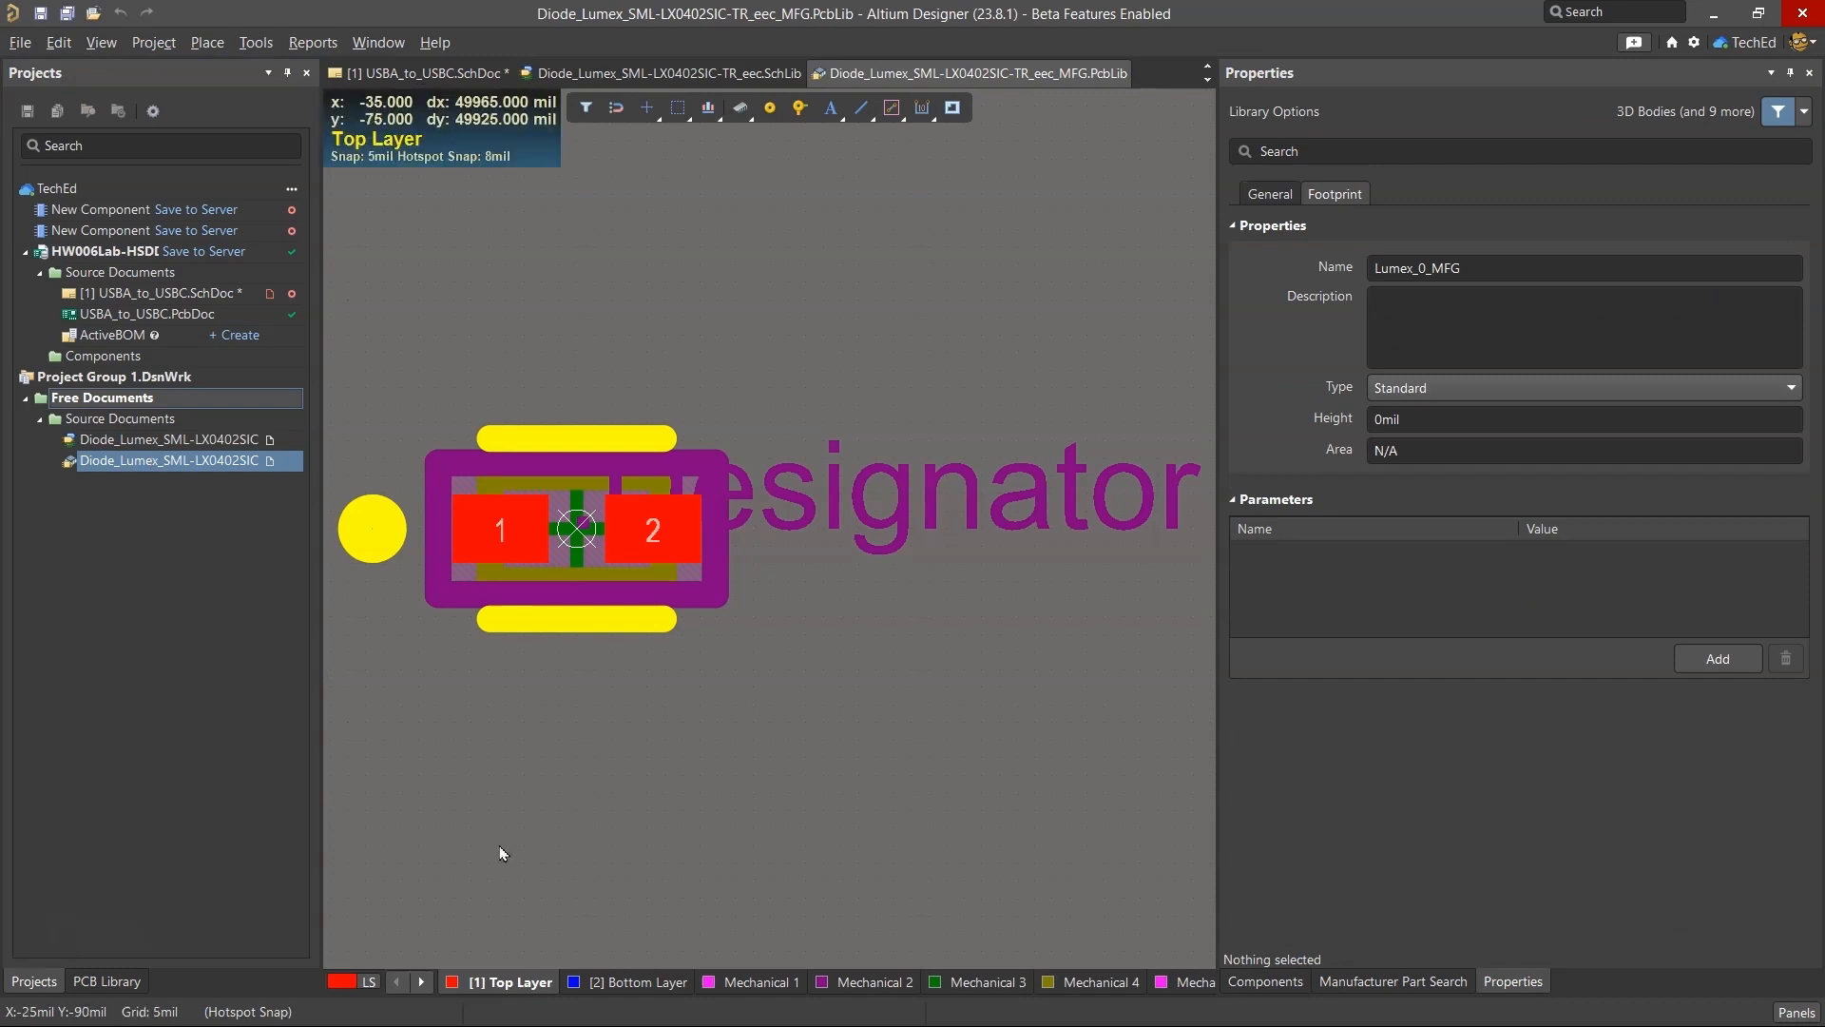
click(107, 981)
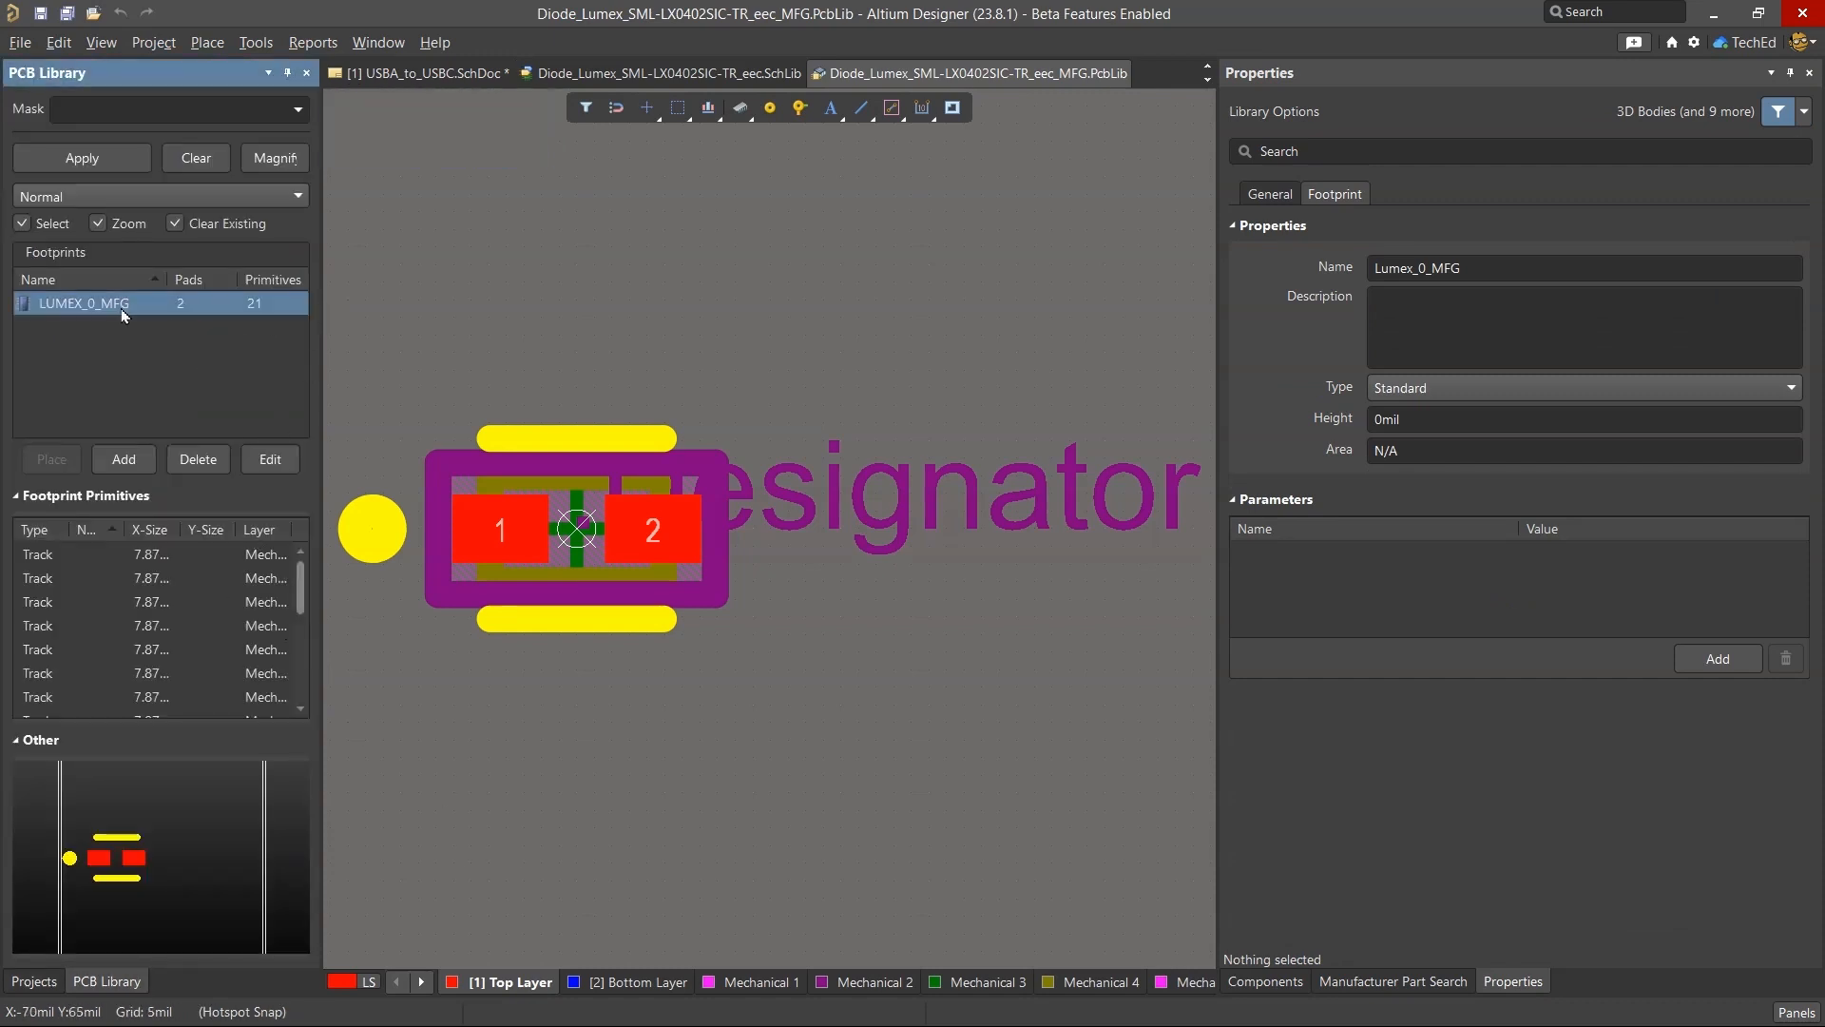
click(41, 13)
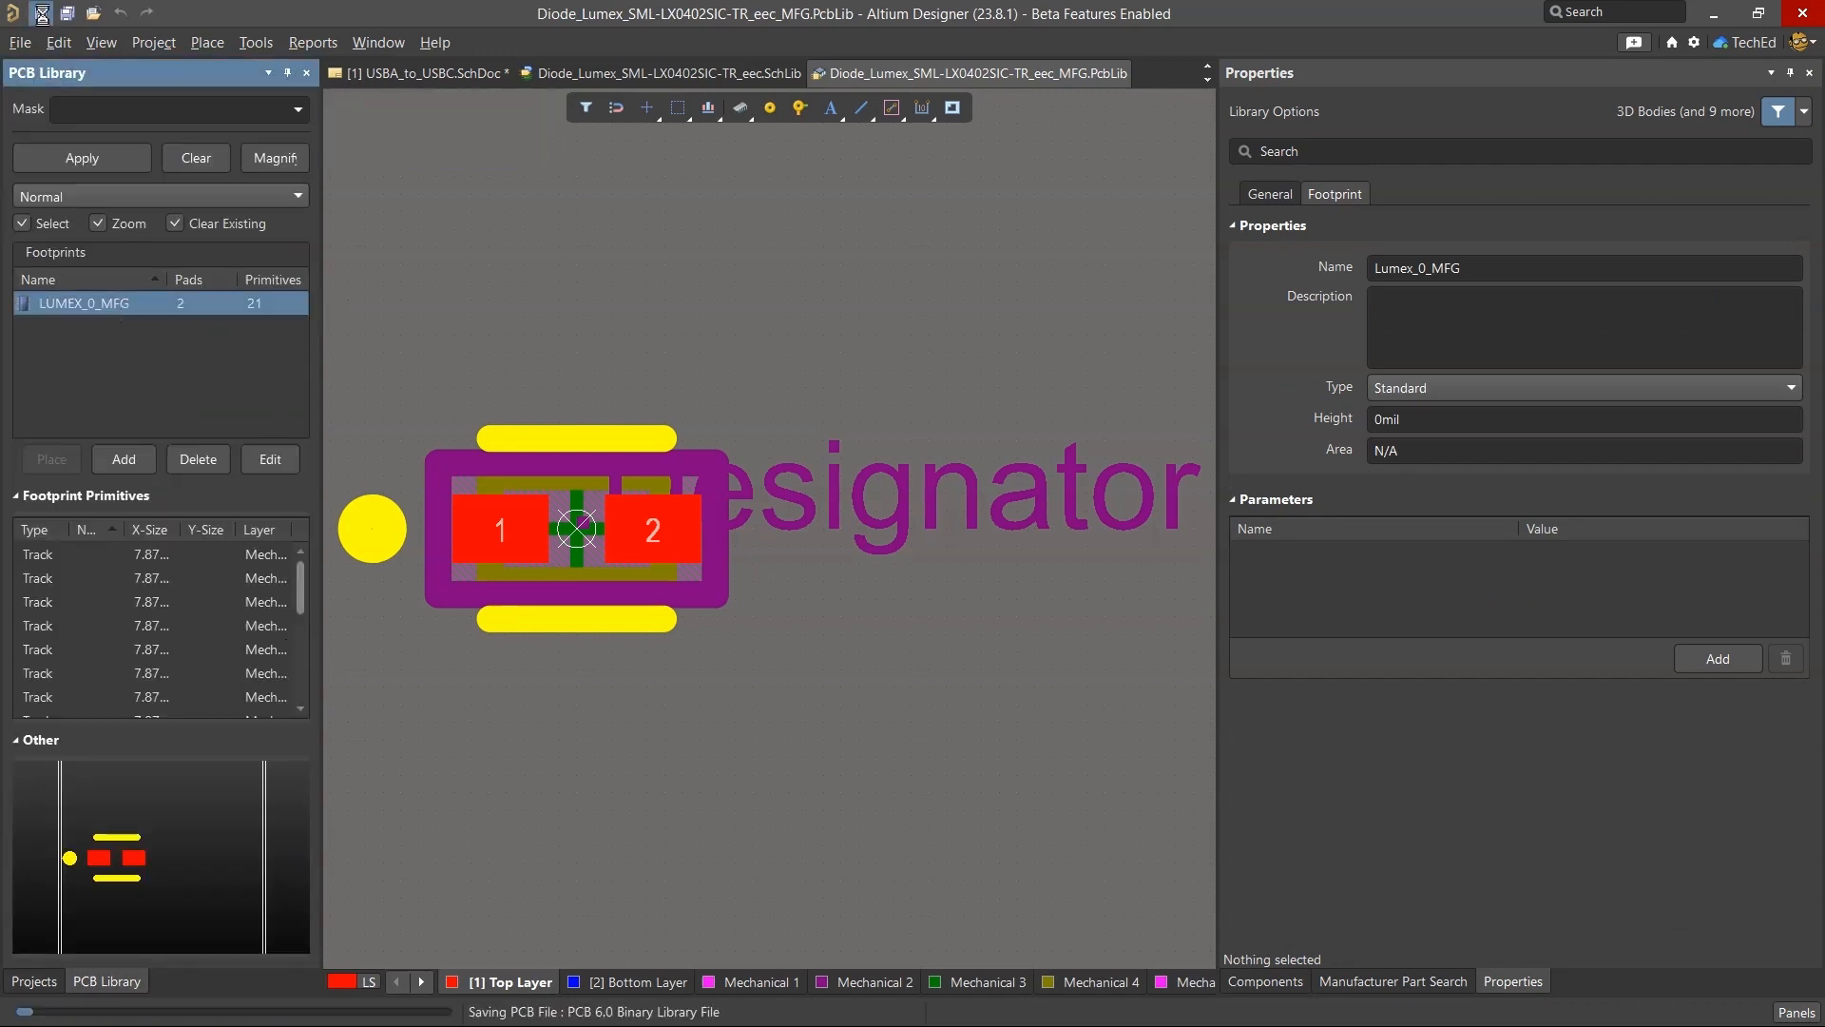
right_click(1419, 269)
click(1367, 310)
Inspect the Lumex_0_MFG footprint in 3D and return to the 2D view.
click(506, 318)
key(3)
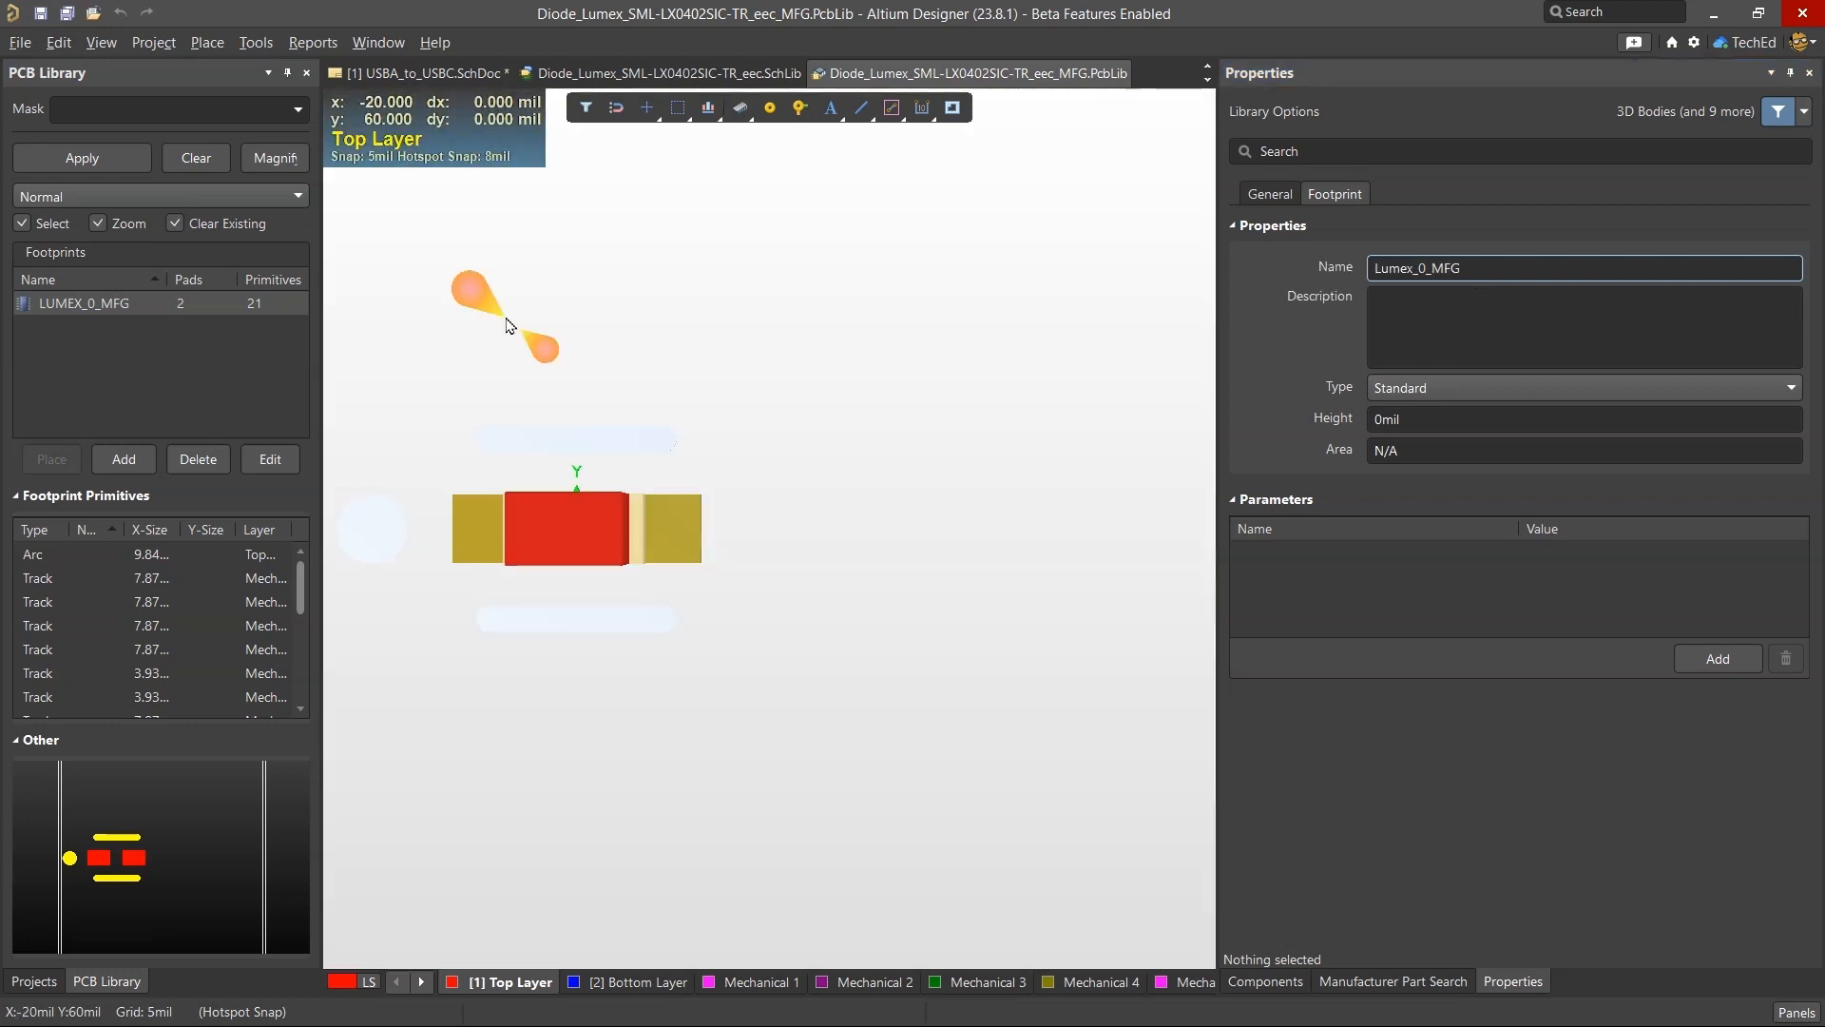
key(2)
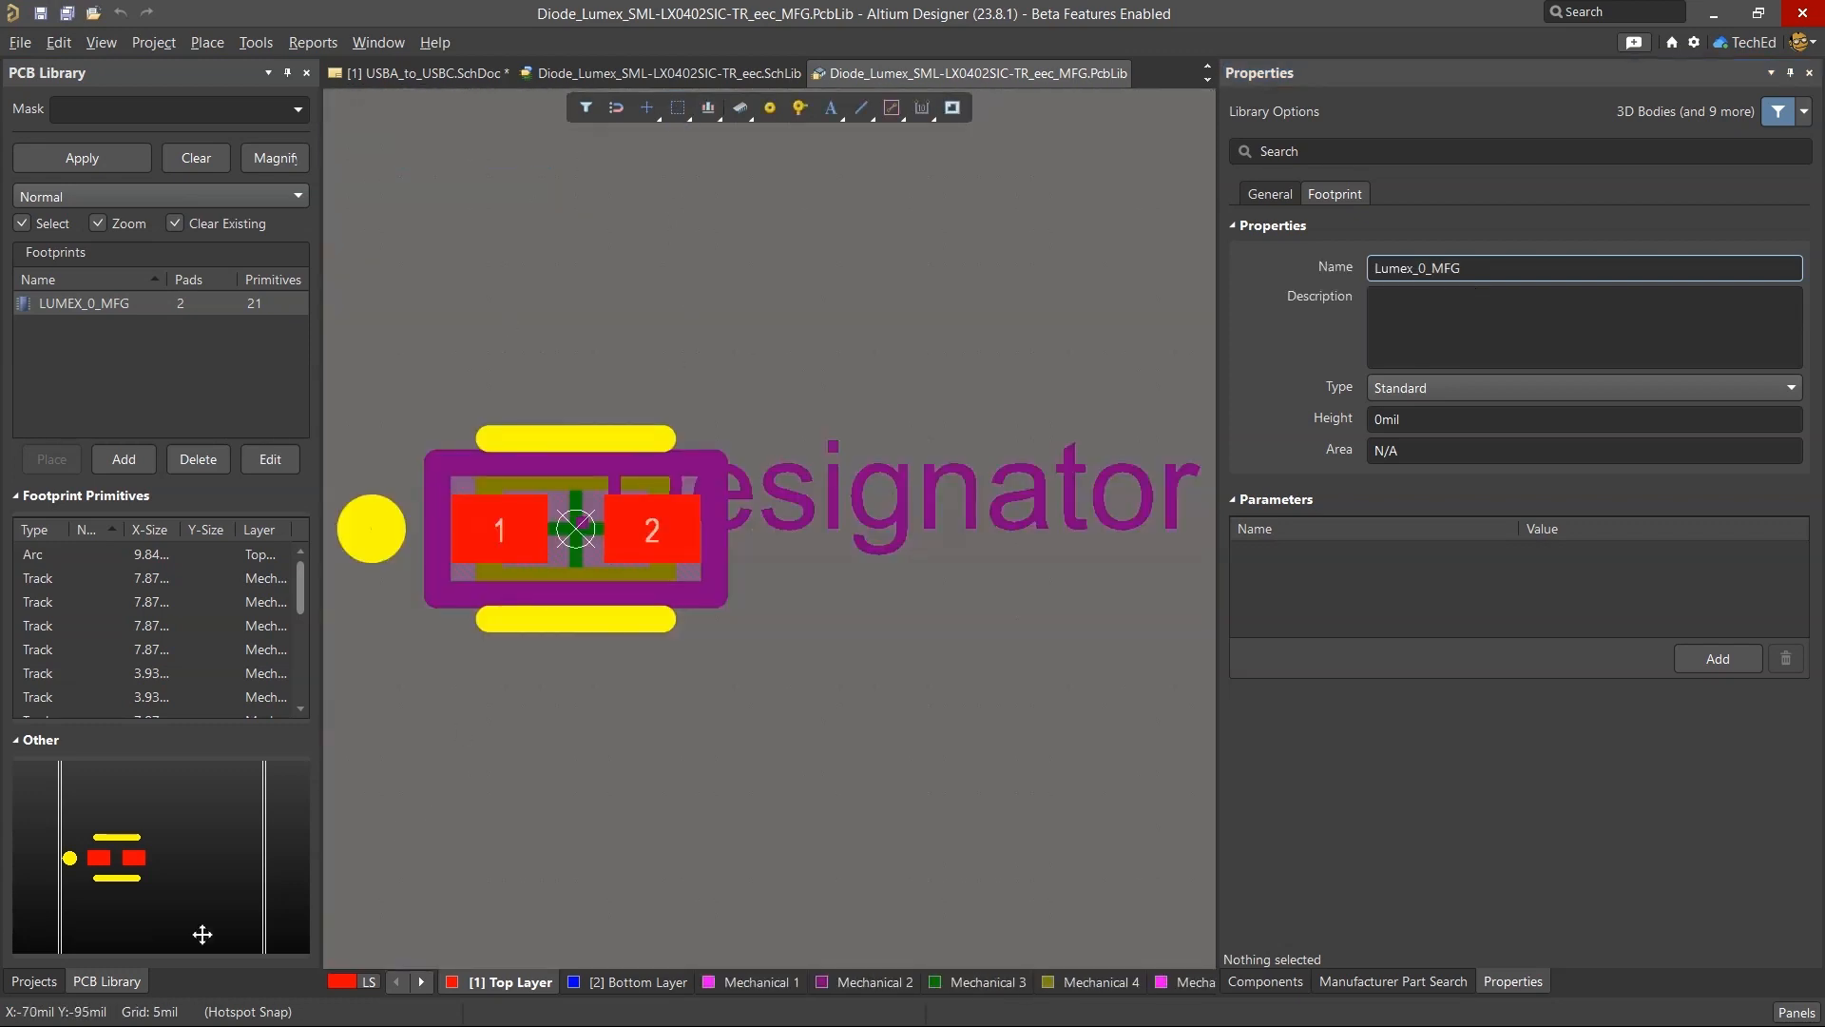
Try to add a footprint model named Lumex_0_MFG to the SML-LX0402SIC-TR schematic symbol, browsing the libraries for it.
click(34, 981)
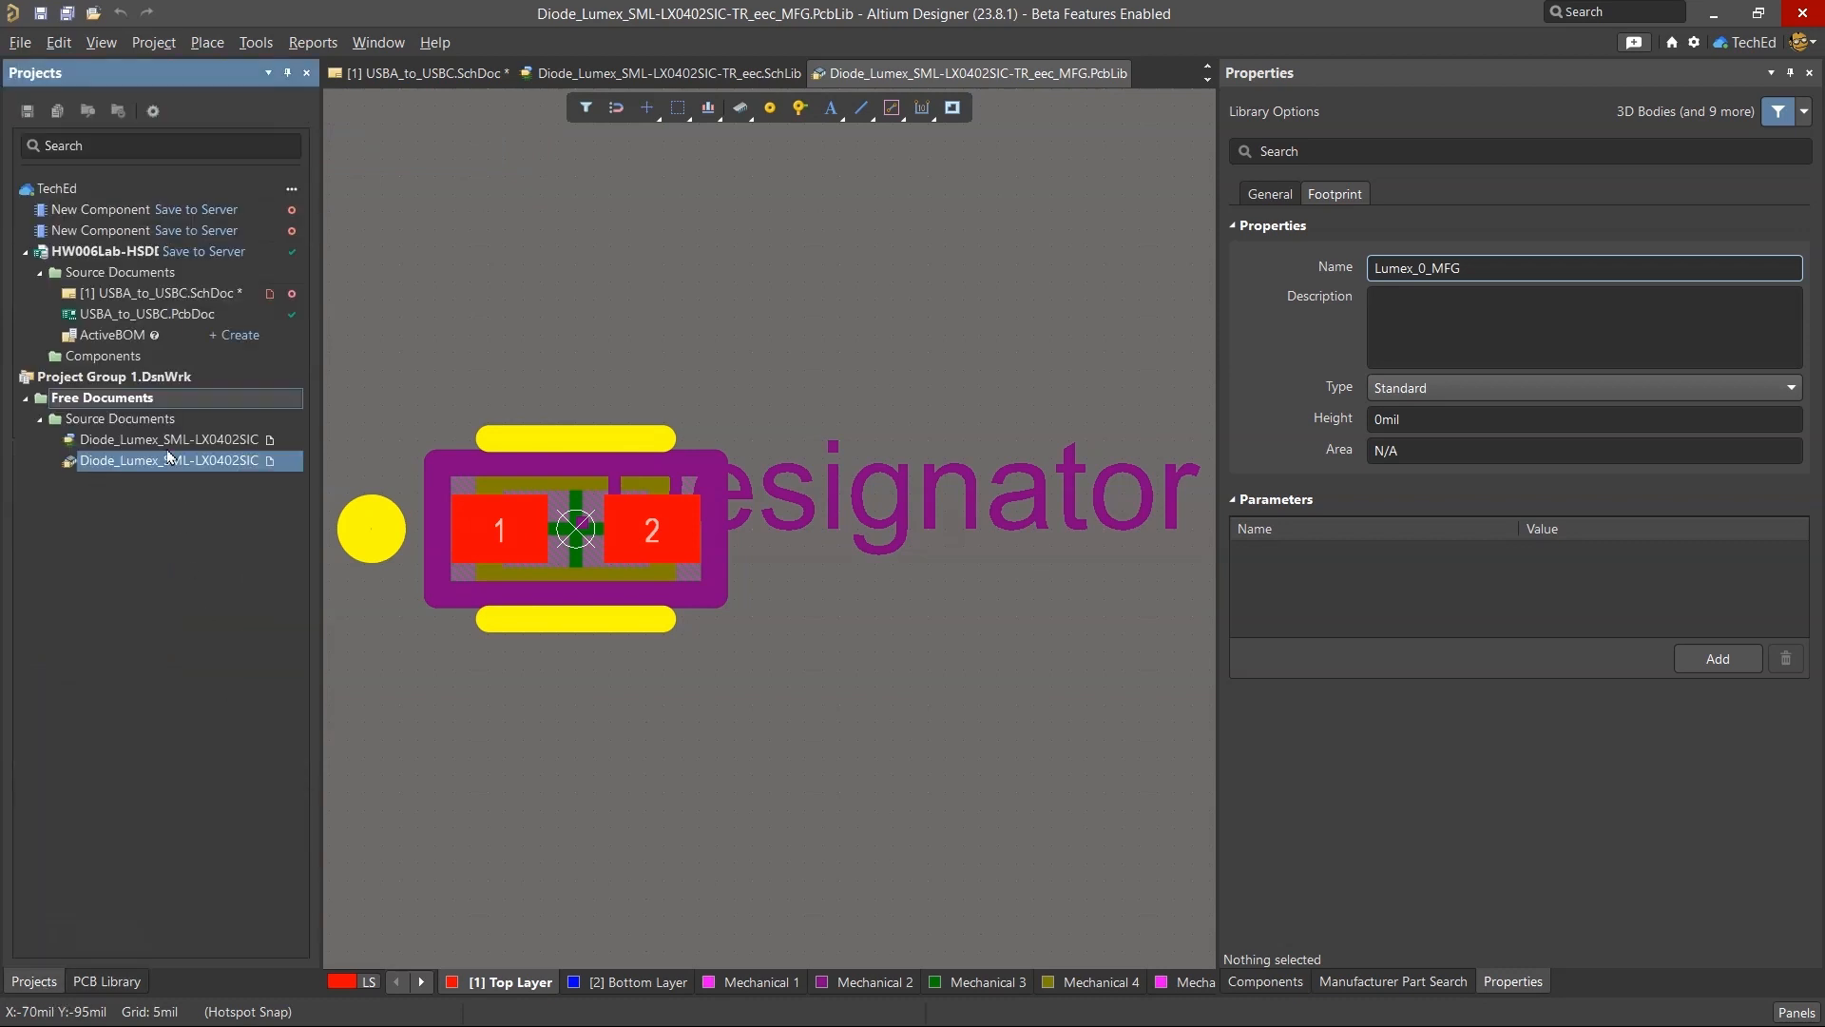
double_click(168, 439)
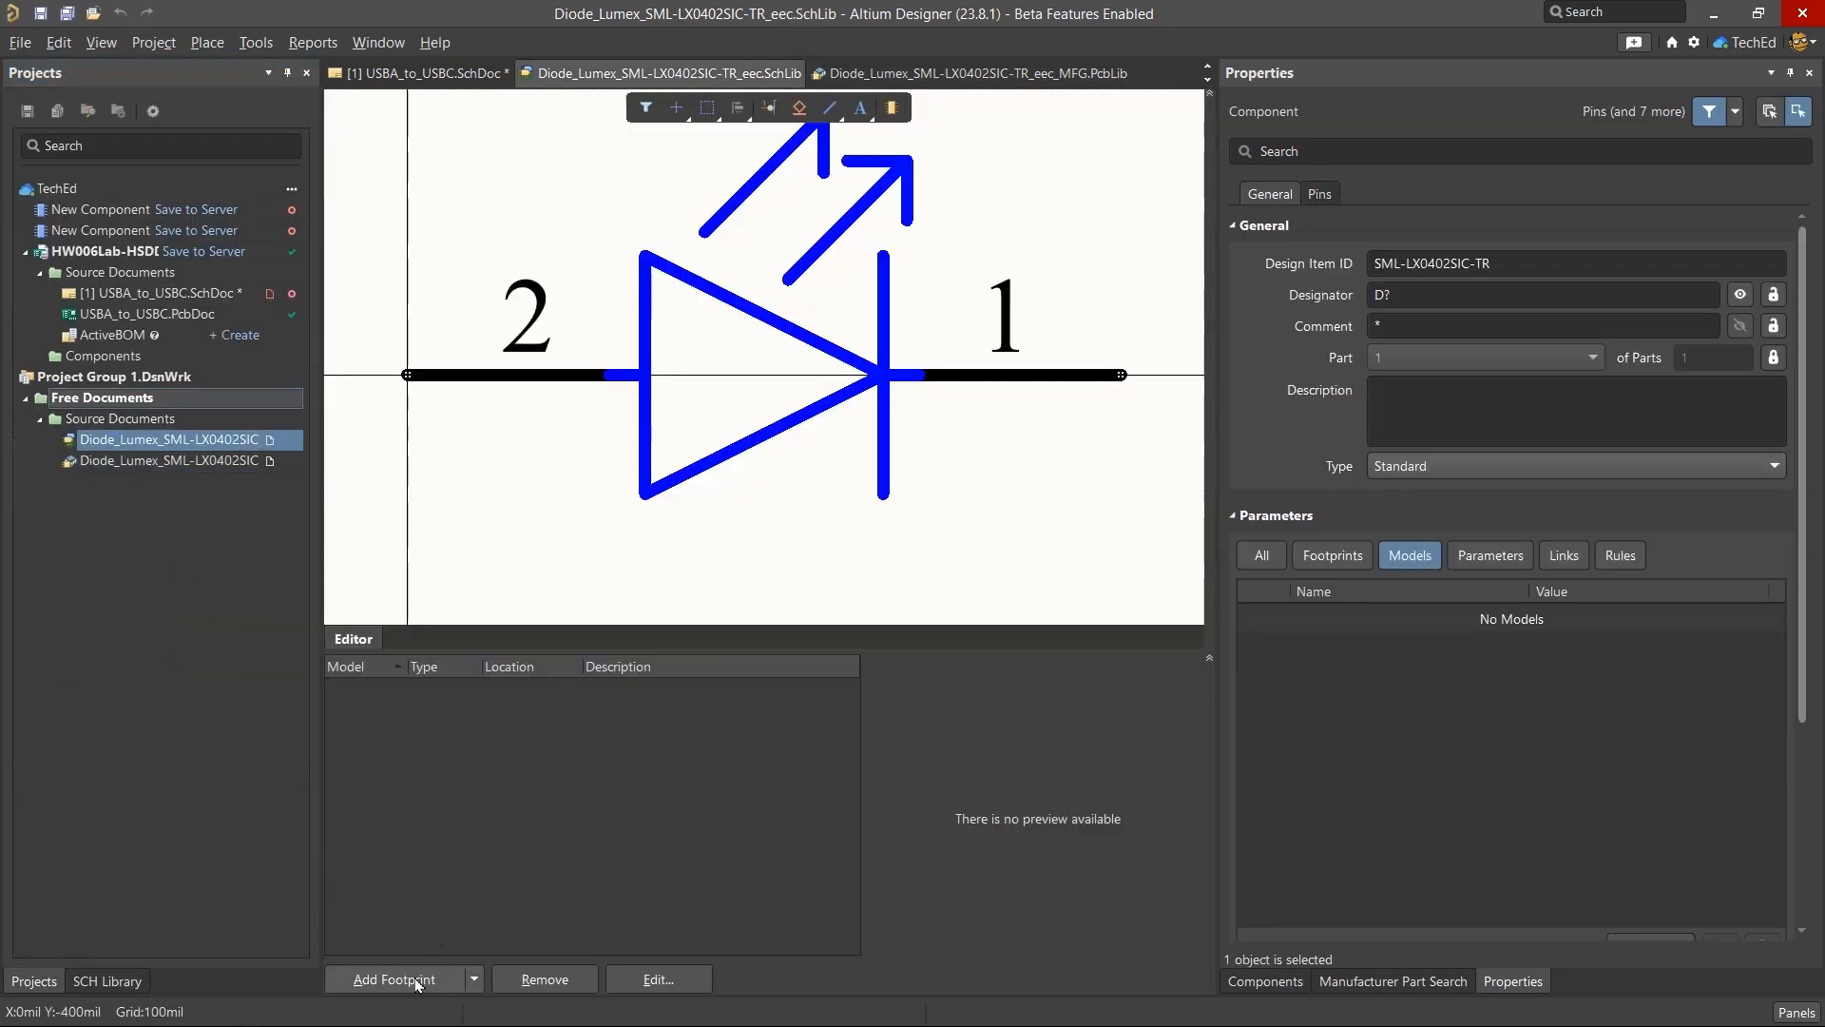
click(394, 979)
key(ctrl+v)
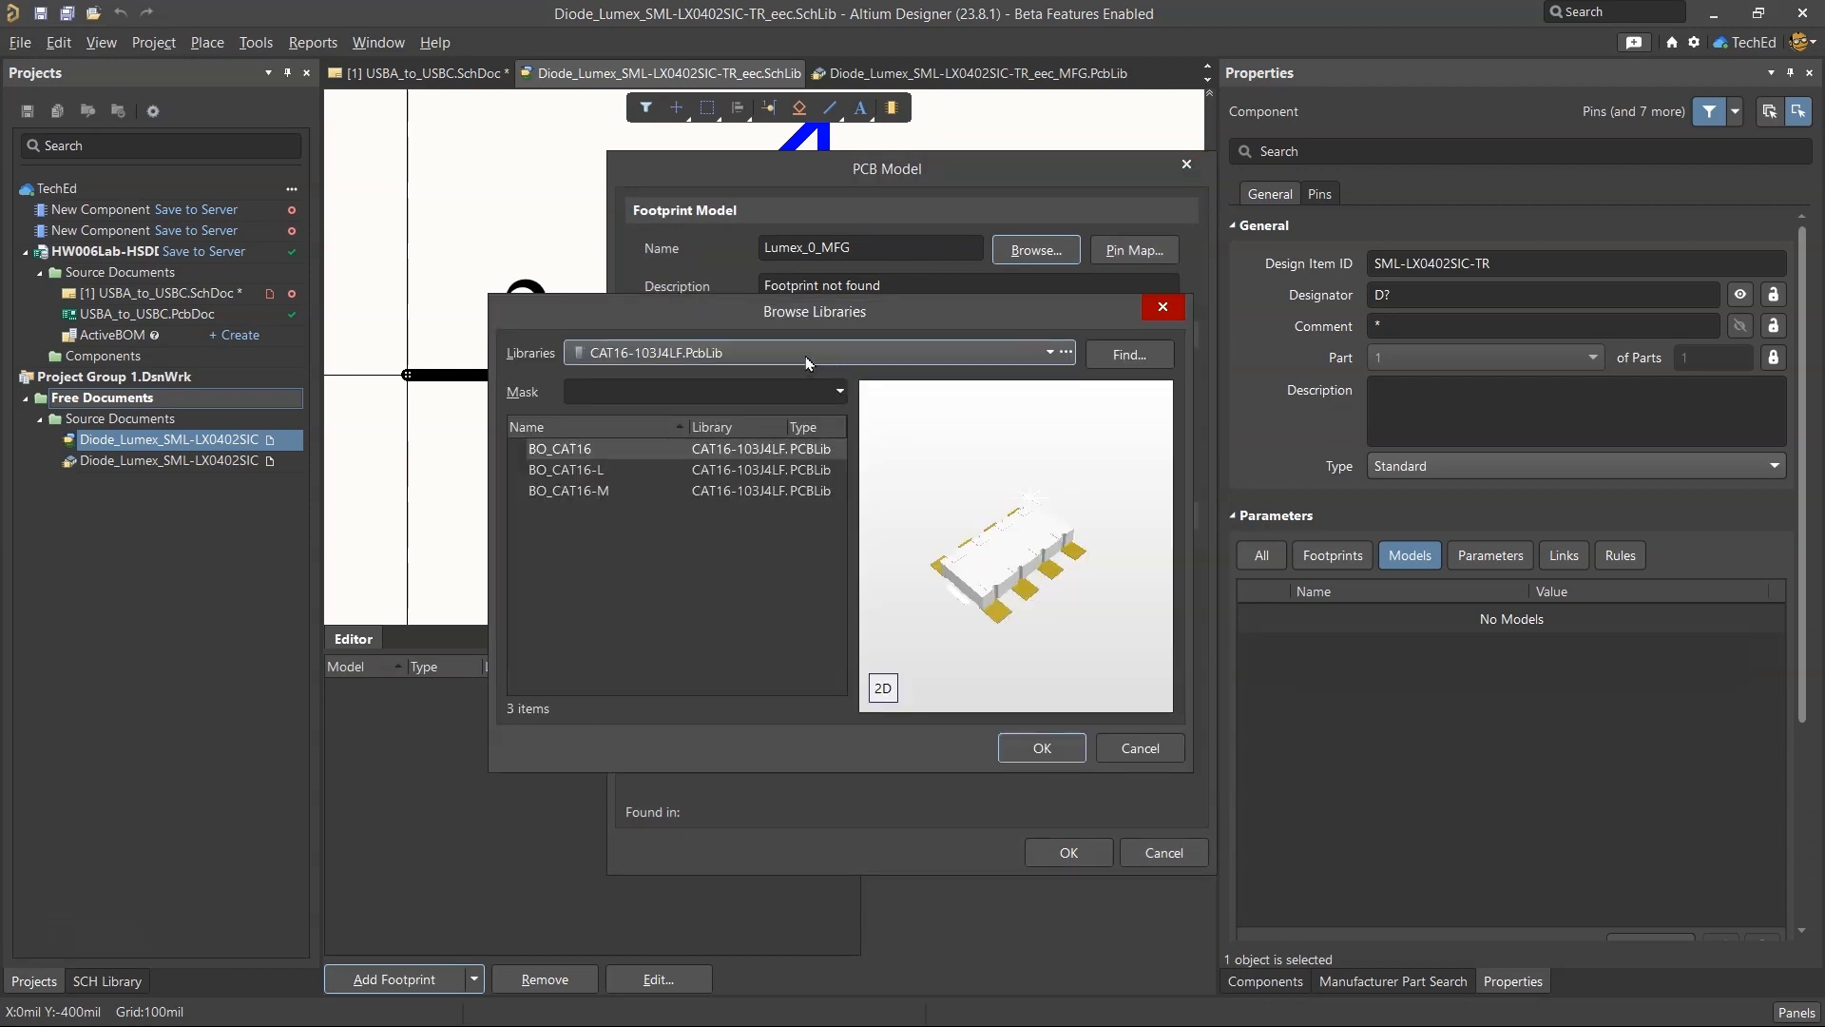
Install the downloaded Diode_Lumex_SML-LX0402SIC-TR_eec.SchLib from Downloads as an available file-based library.
click(1069, 352)
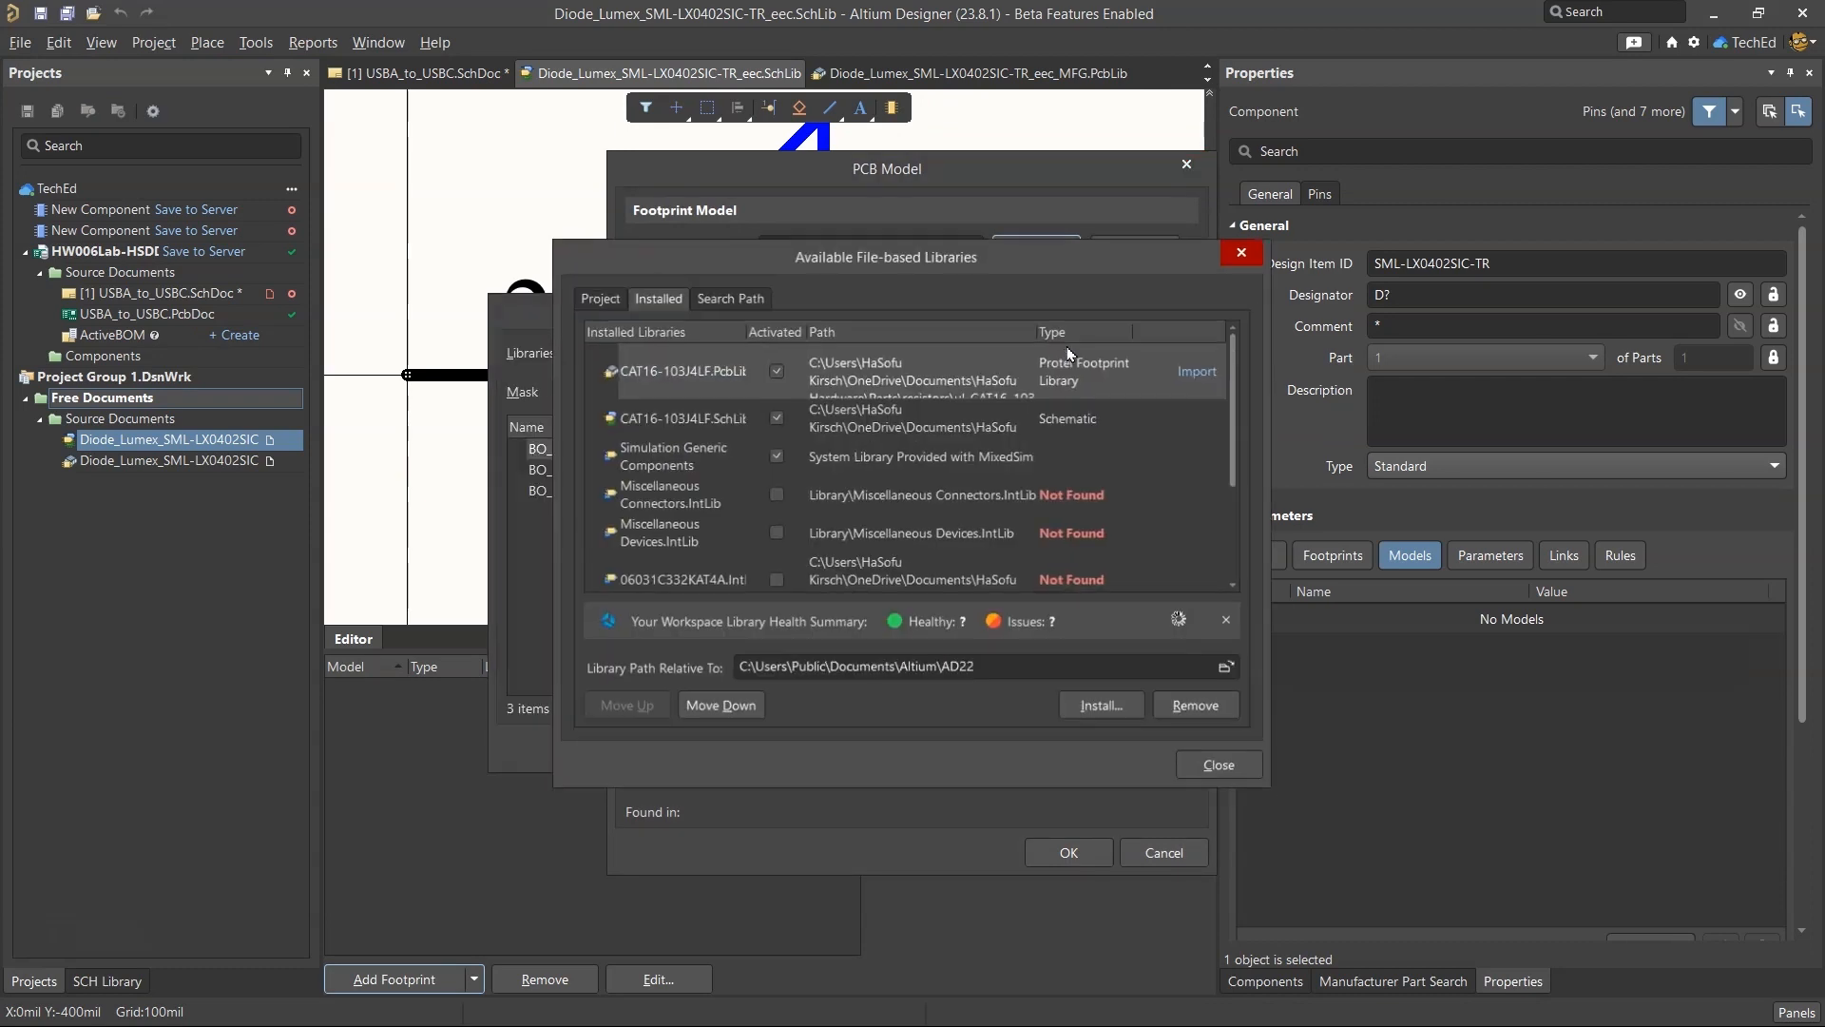
scroll(724, 456, down, 5)
click(1104, 709)
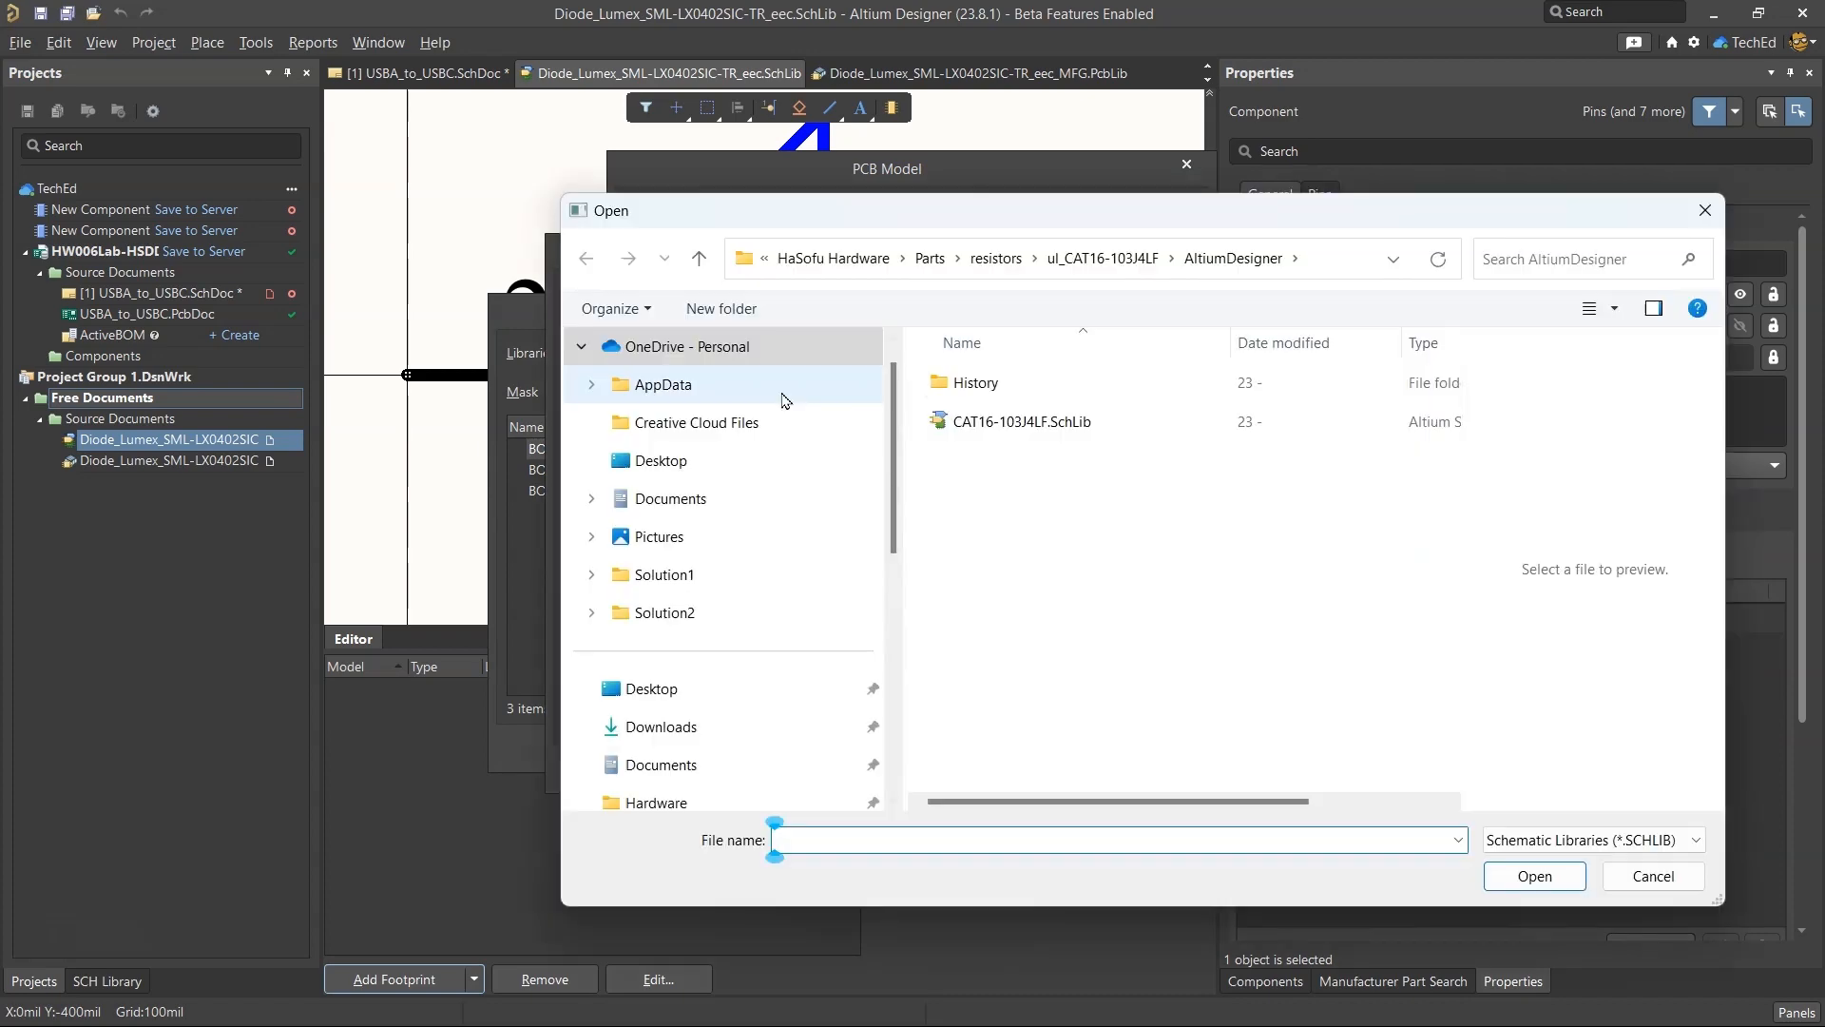
click(757, 732)
double_click(960, 421)
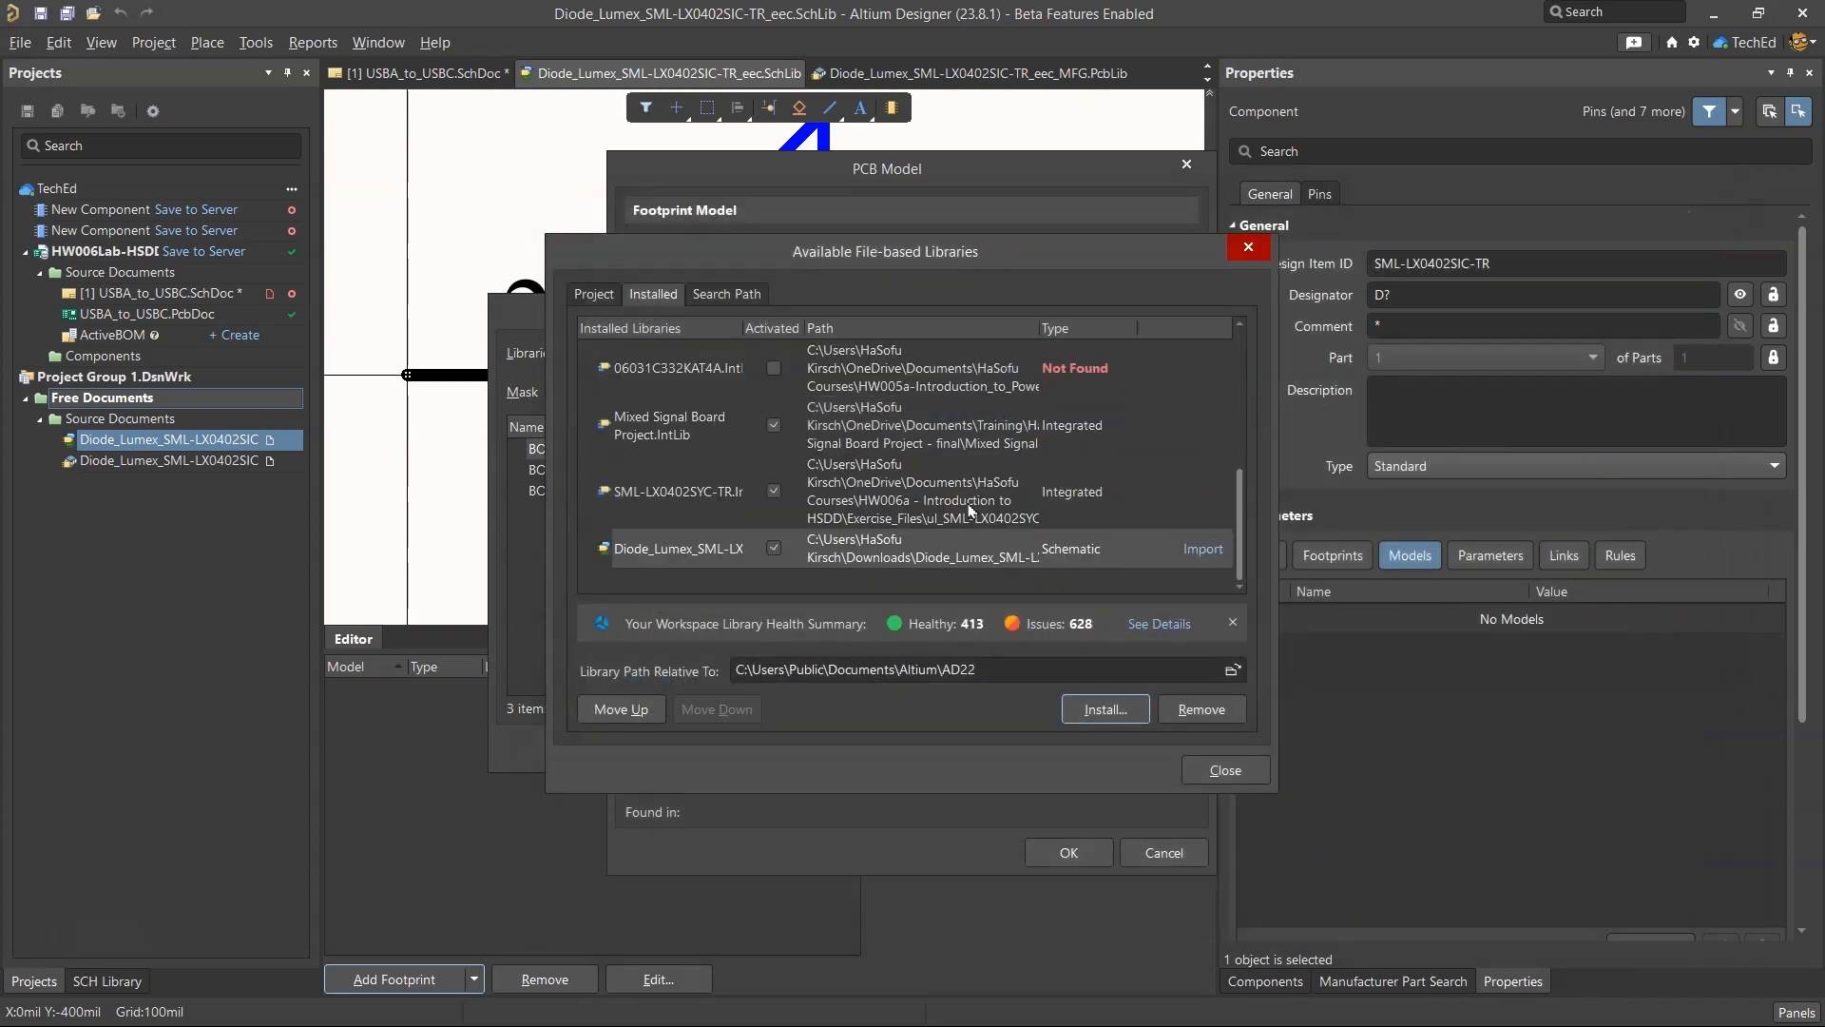
Move the newly installed Diode_Lumex schematic library up in the order of installed libraries.
click(692, 549)
click(640, 709)
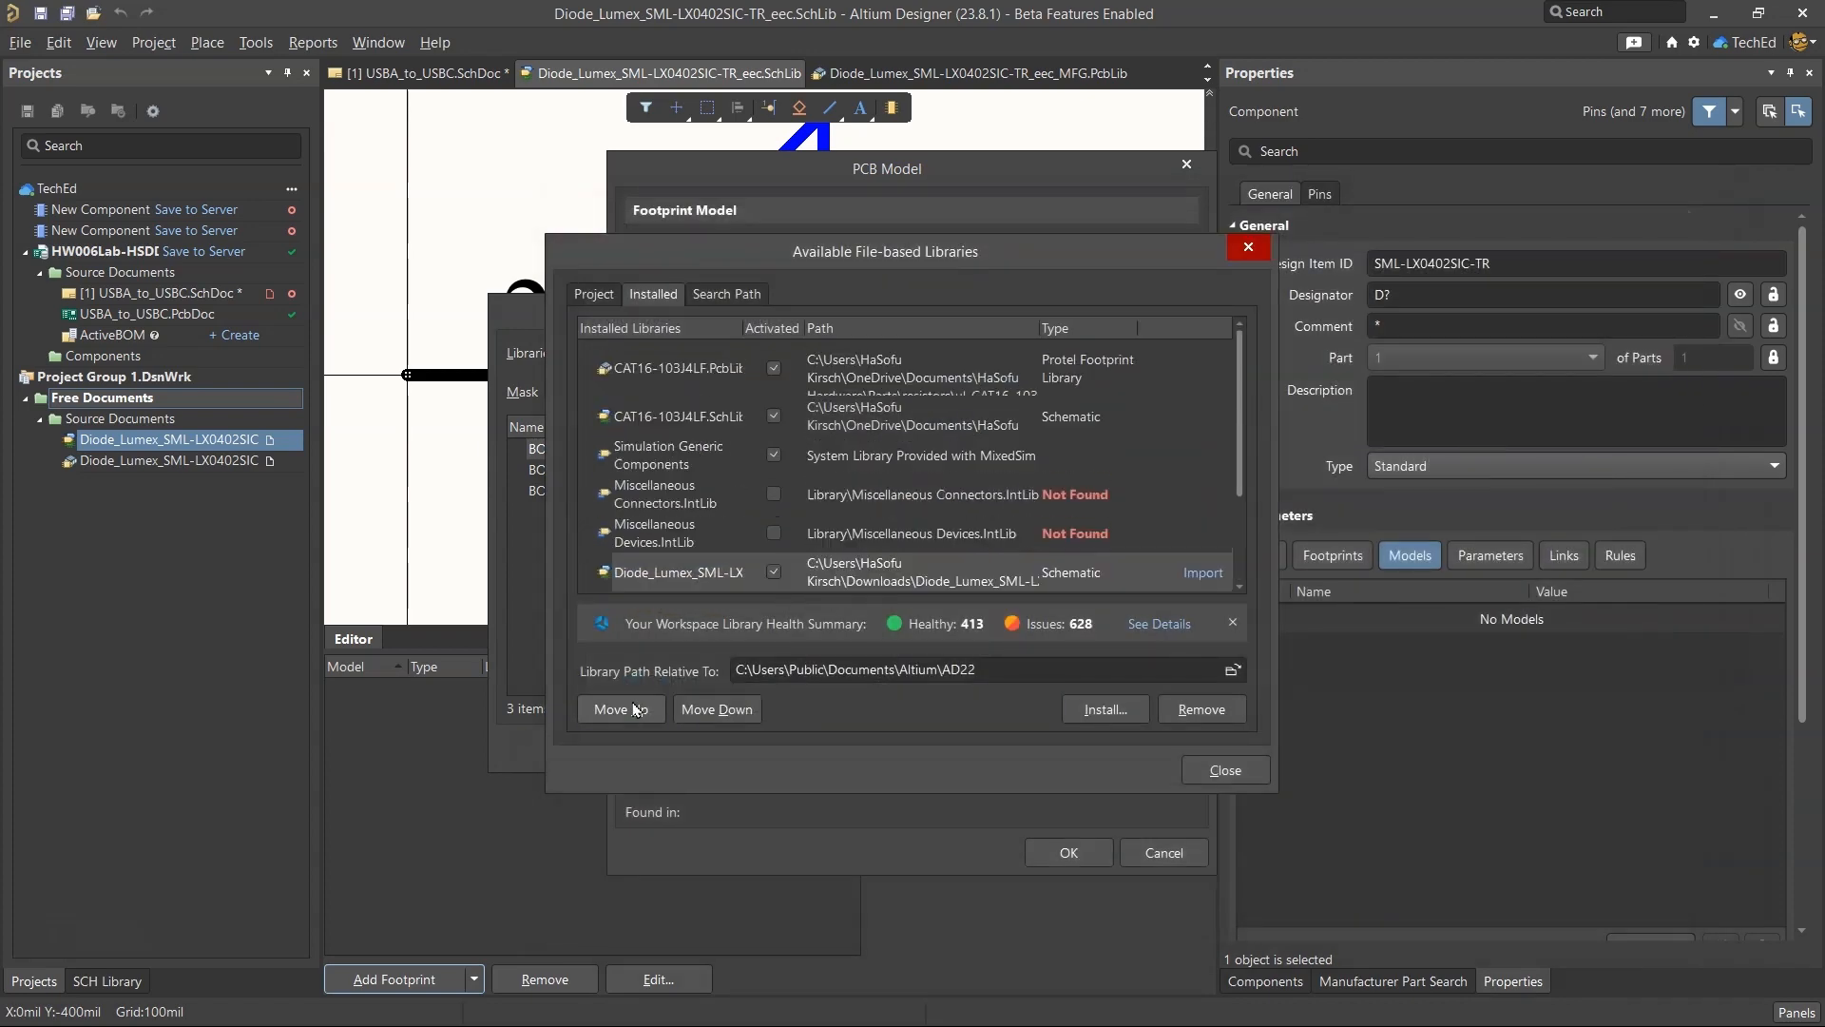
click(639, 709)
click(640, 709)
click(639, 709)
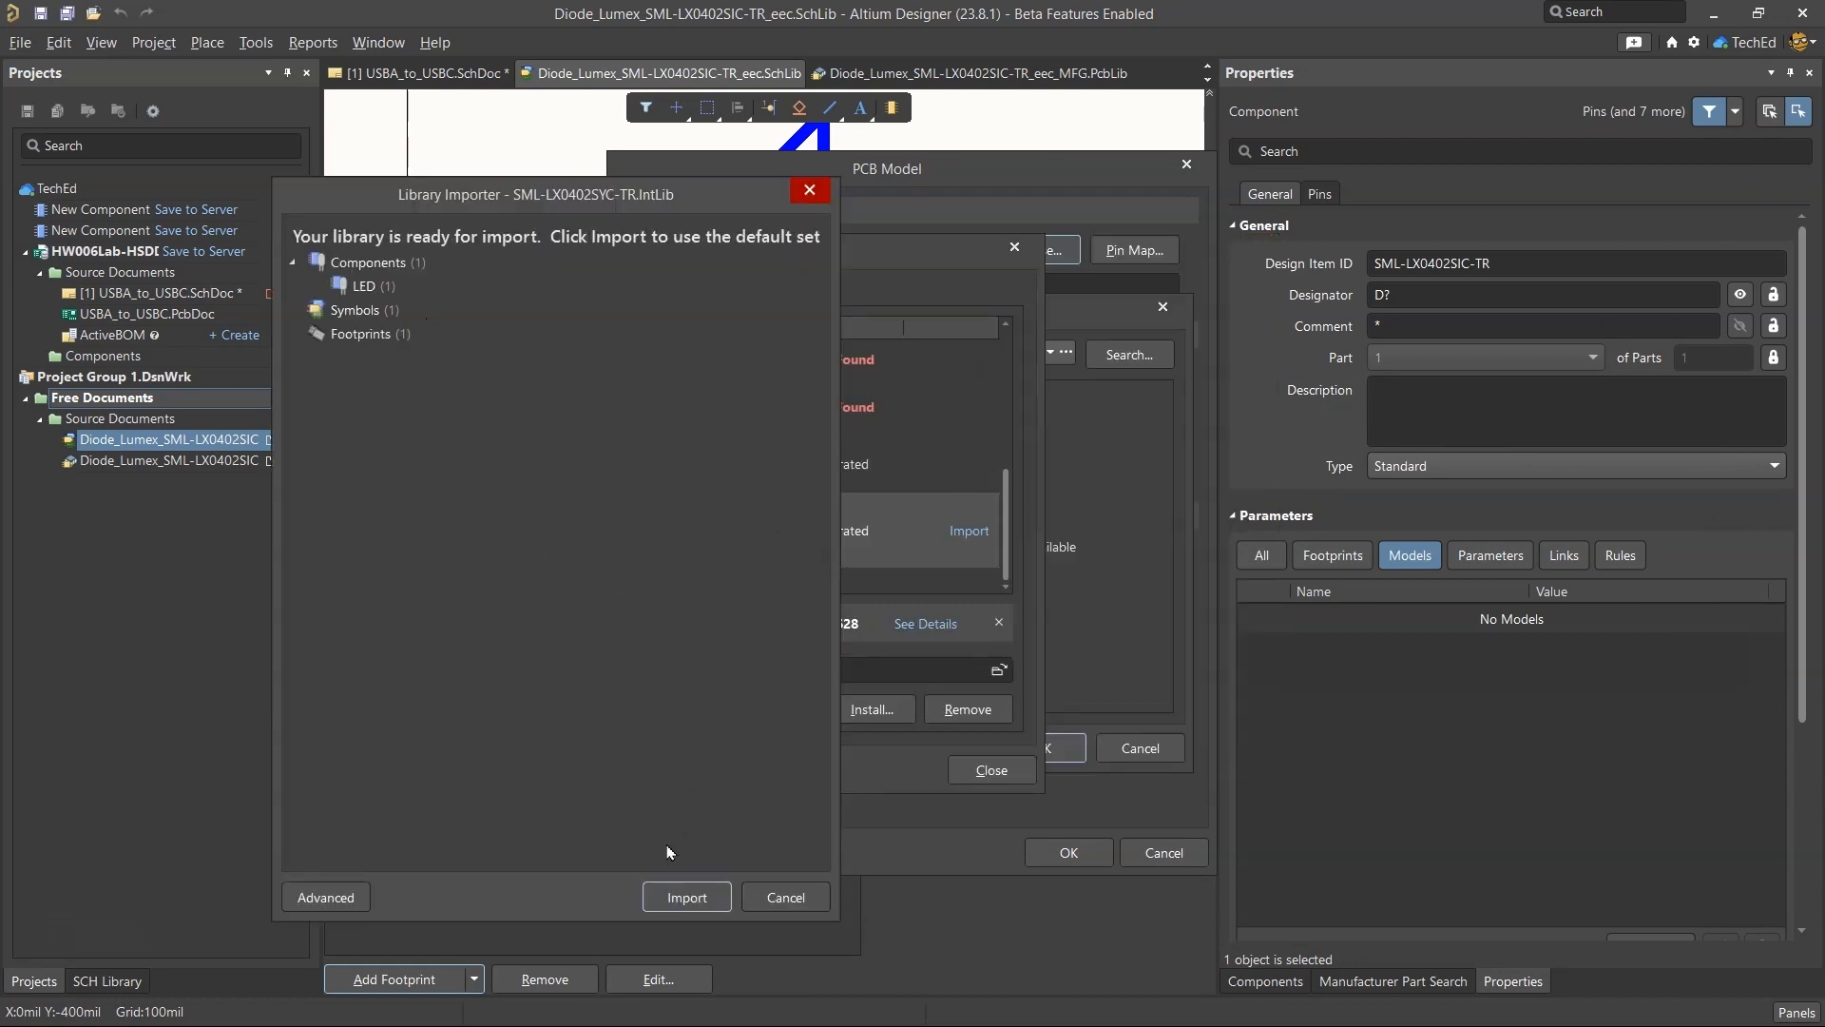
Cancel the SML-LX0402SYC-TR.IntLib import and leave the library and footprint dialogs without adding a model.
click(768, 898)
click(991, 768)
click(1124, 749)
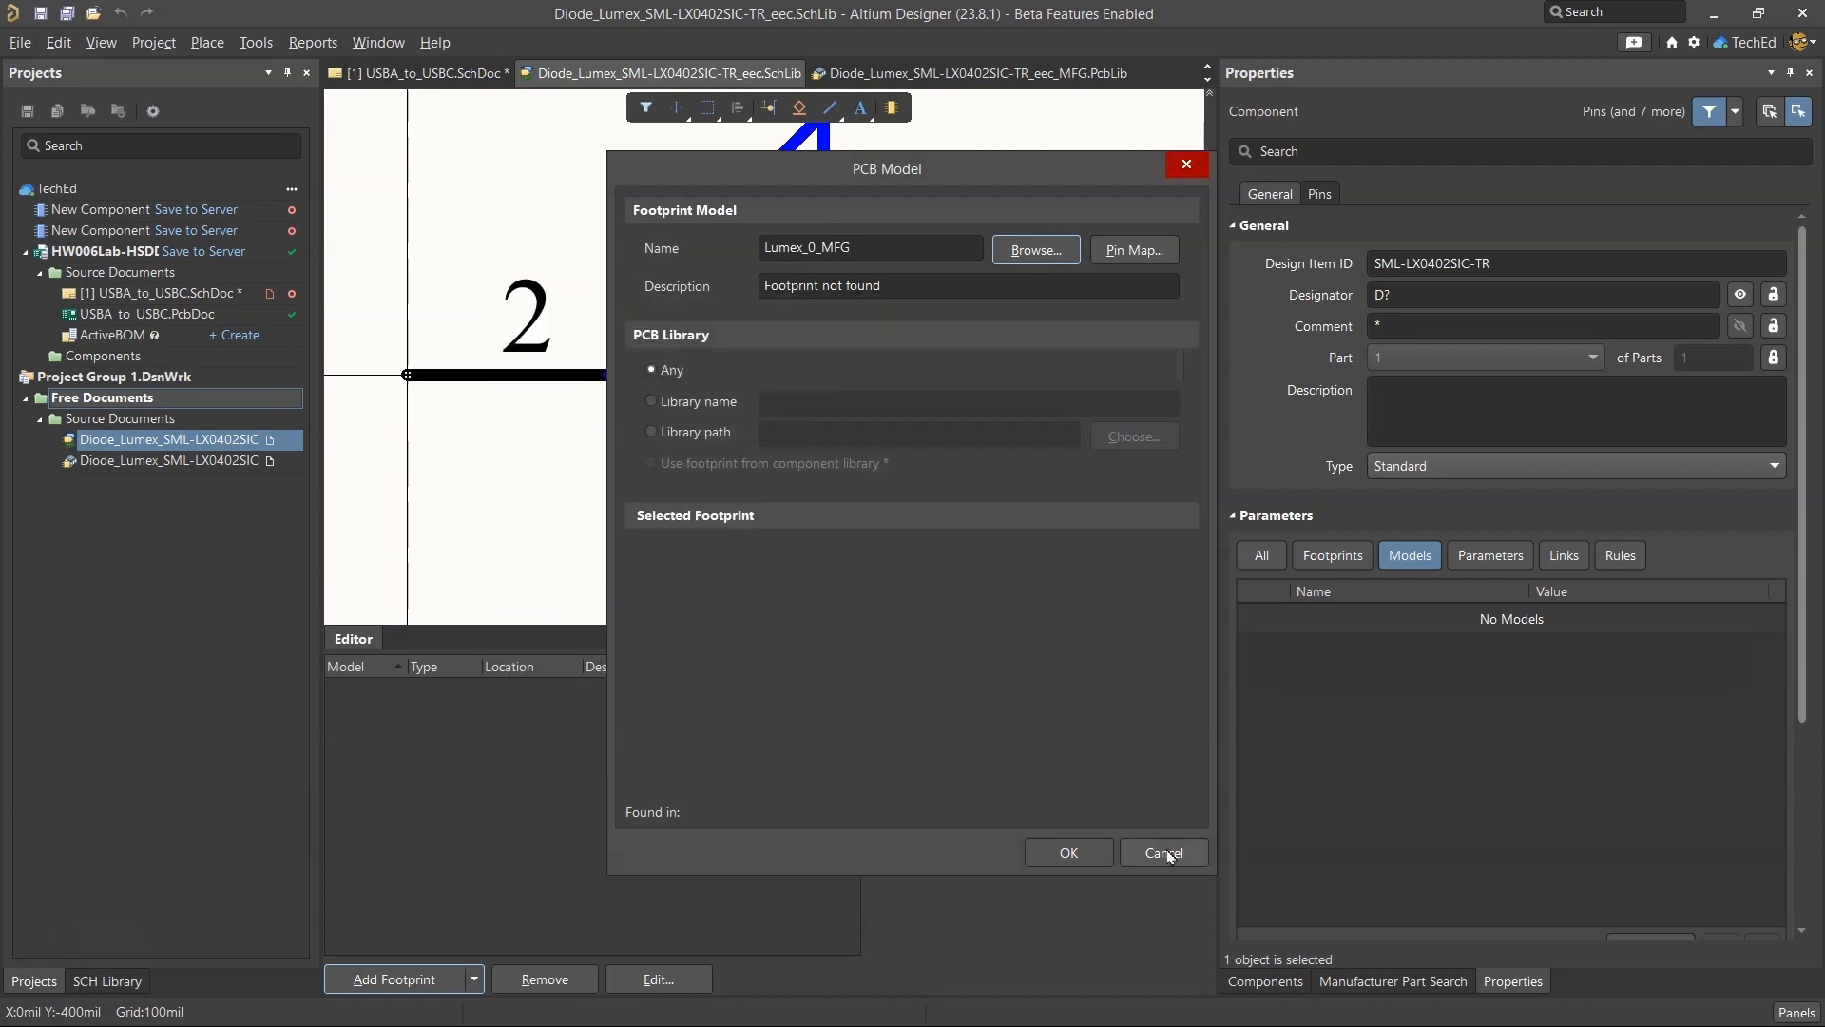
click(1167, 853)
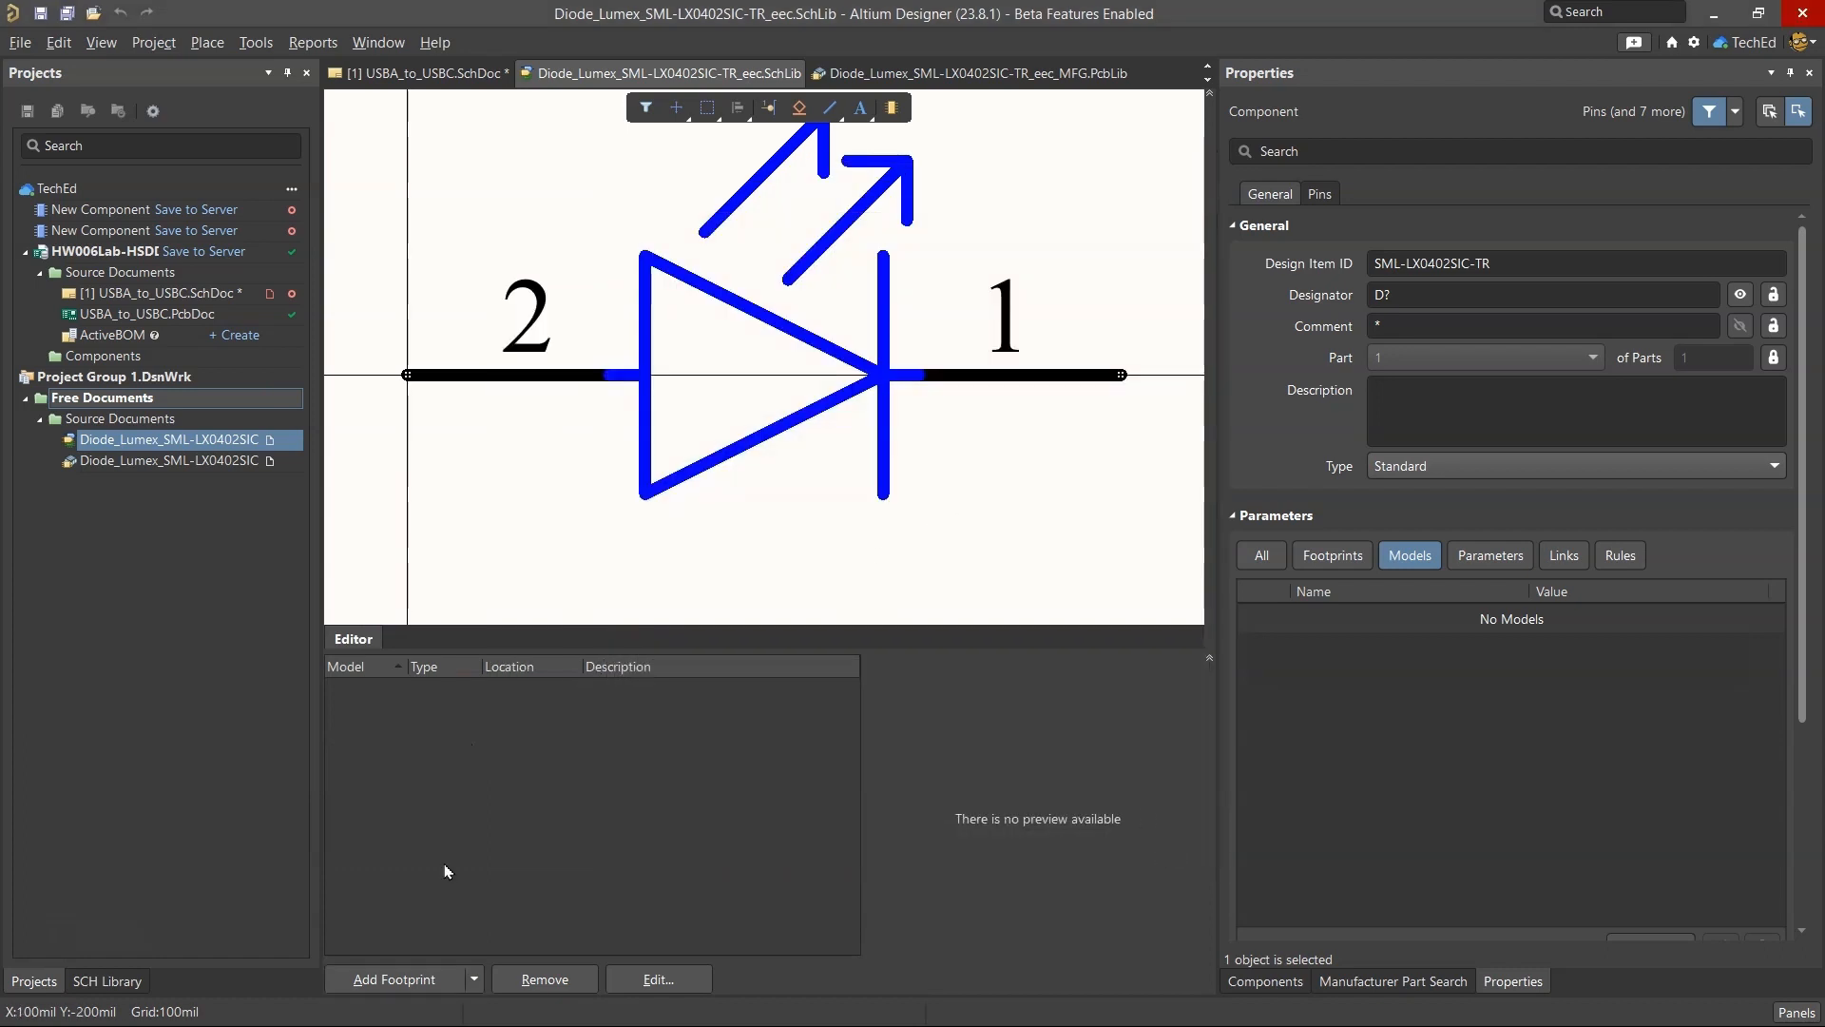
Discard the local changes of the two unsaved new components and bring up the USBA_to_USBC.SchDoc schematic.
click(106, 215)
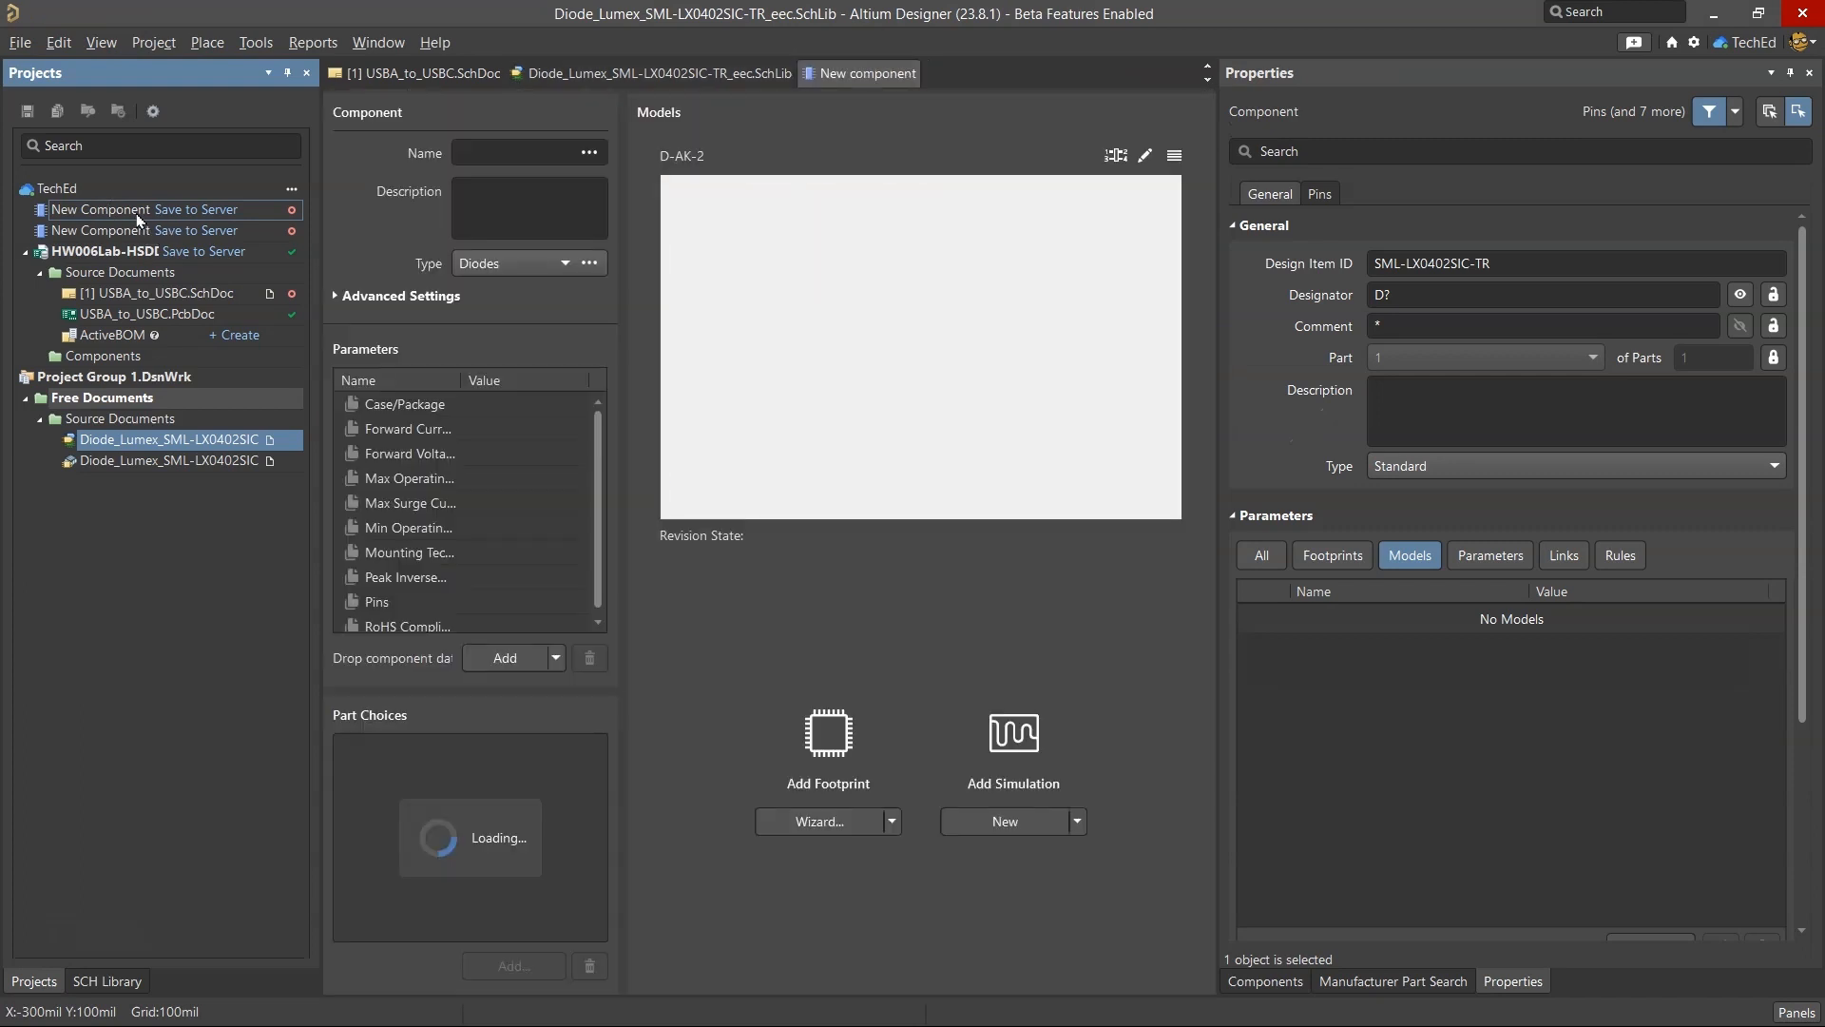
right_click(137, 213)
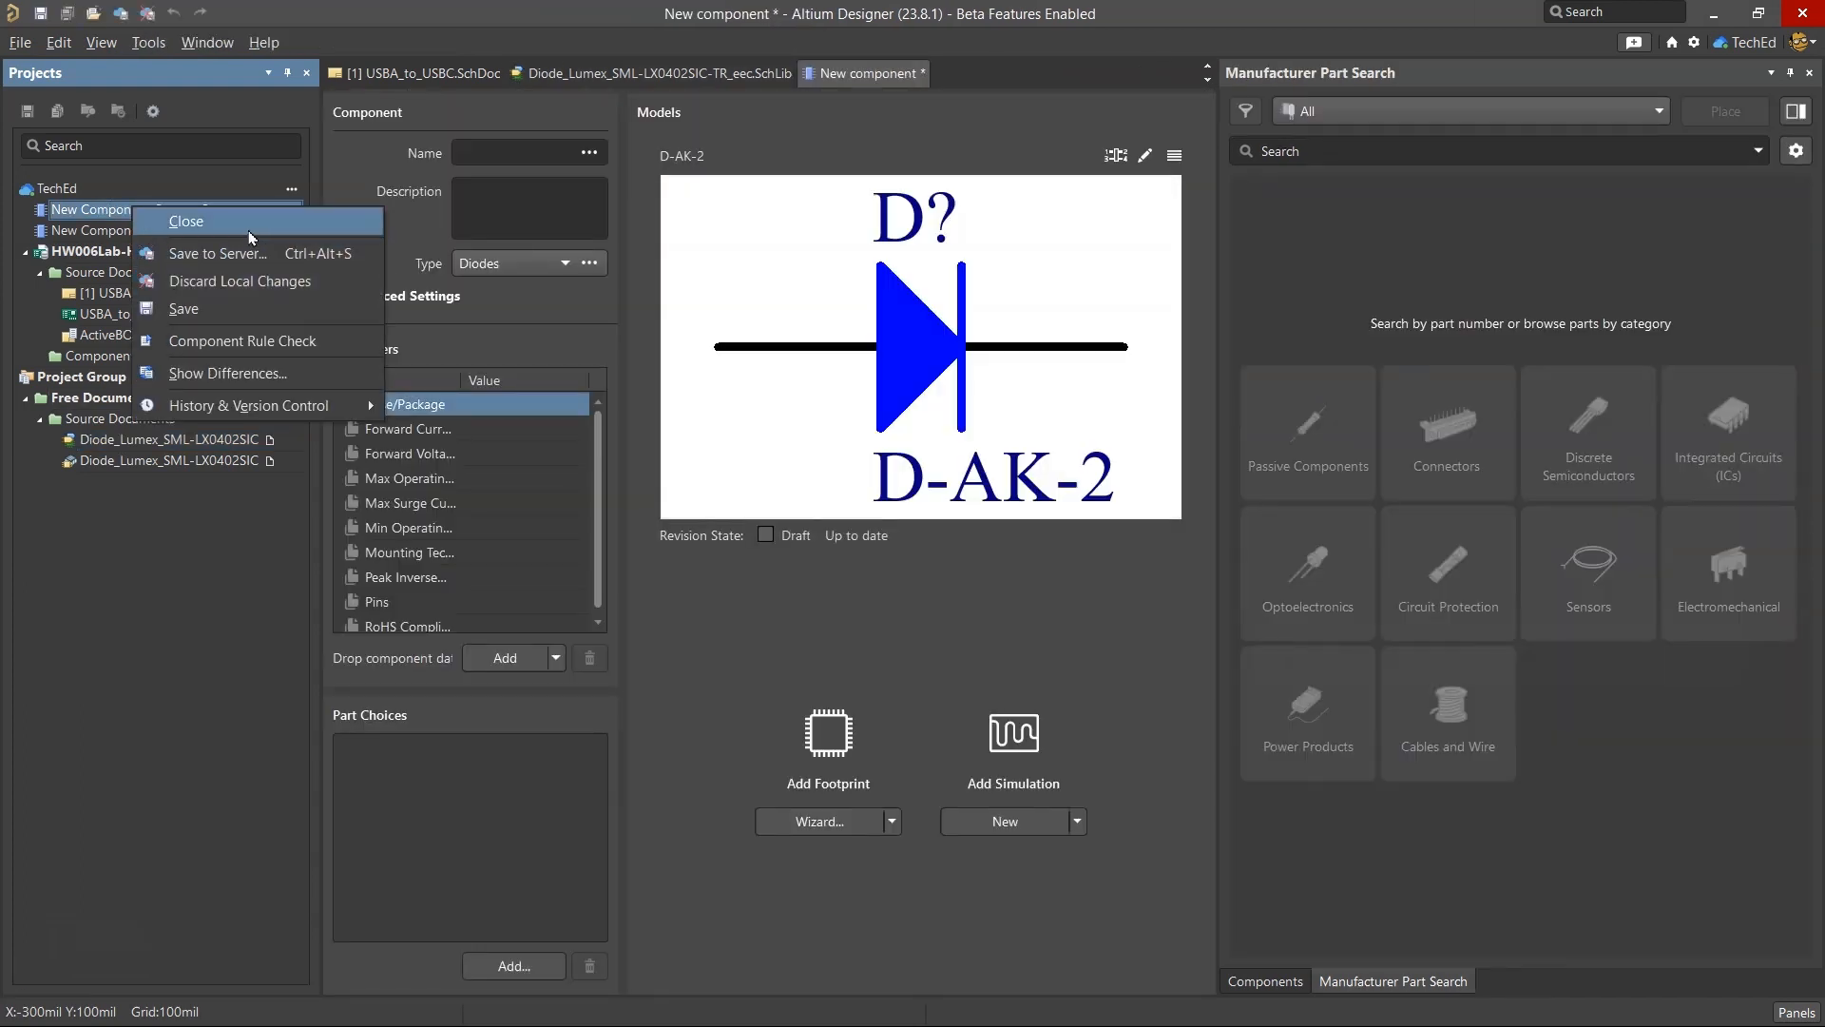
click(267, 282)
click(1007, 568)
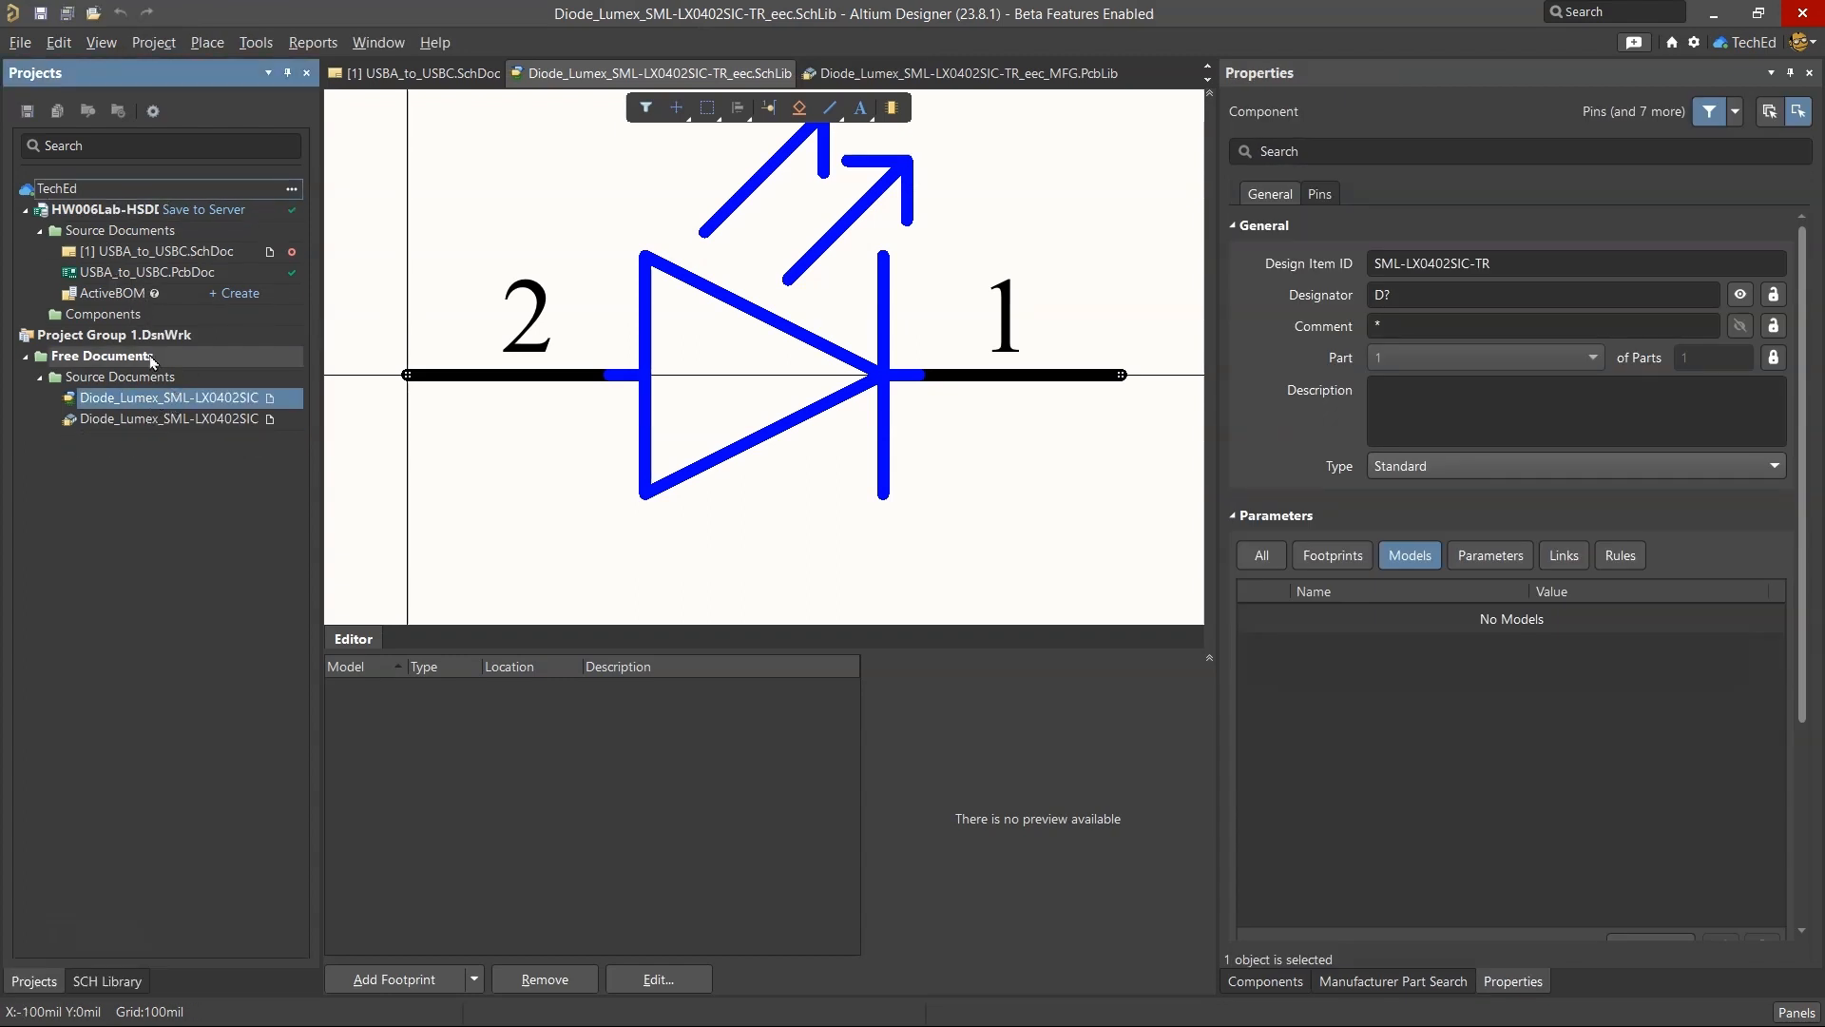
click(157, 250)
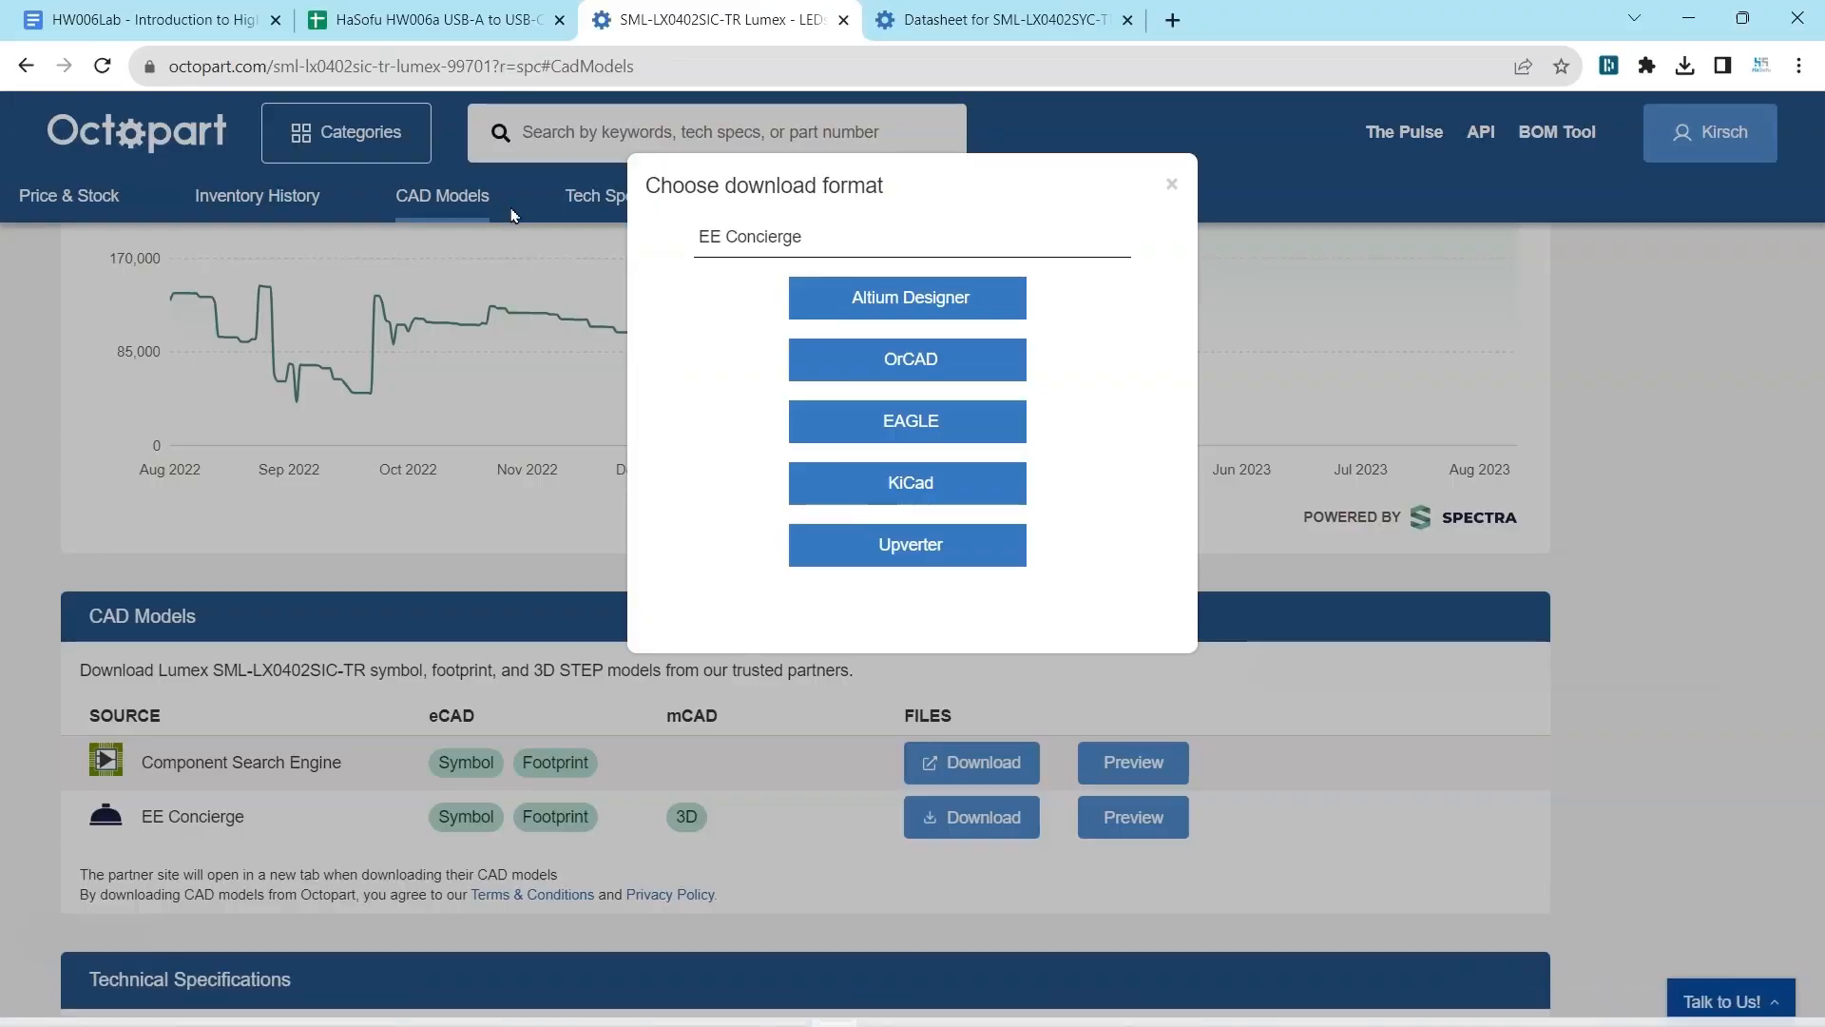
Switch to the Octopart page in the browser, dismiss the download format choice and examine the SML-LX0402SIC-TR part summary.
click(434, 629)
scroll(554, 530, up, 10)
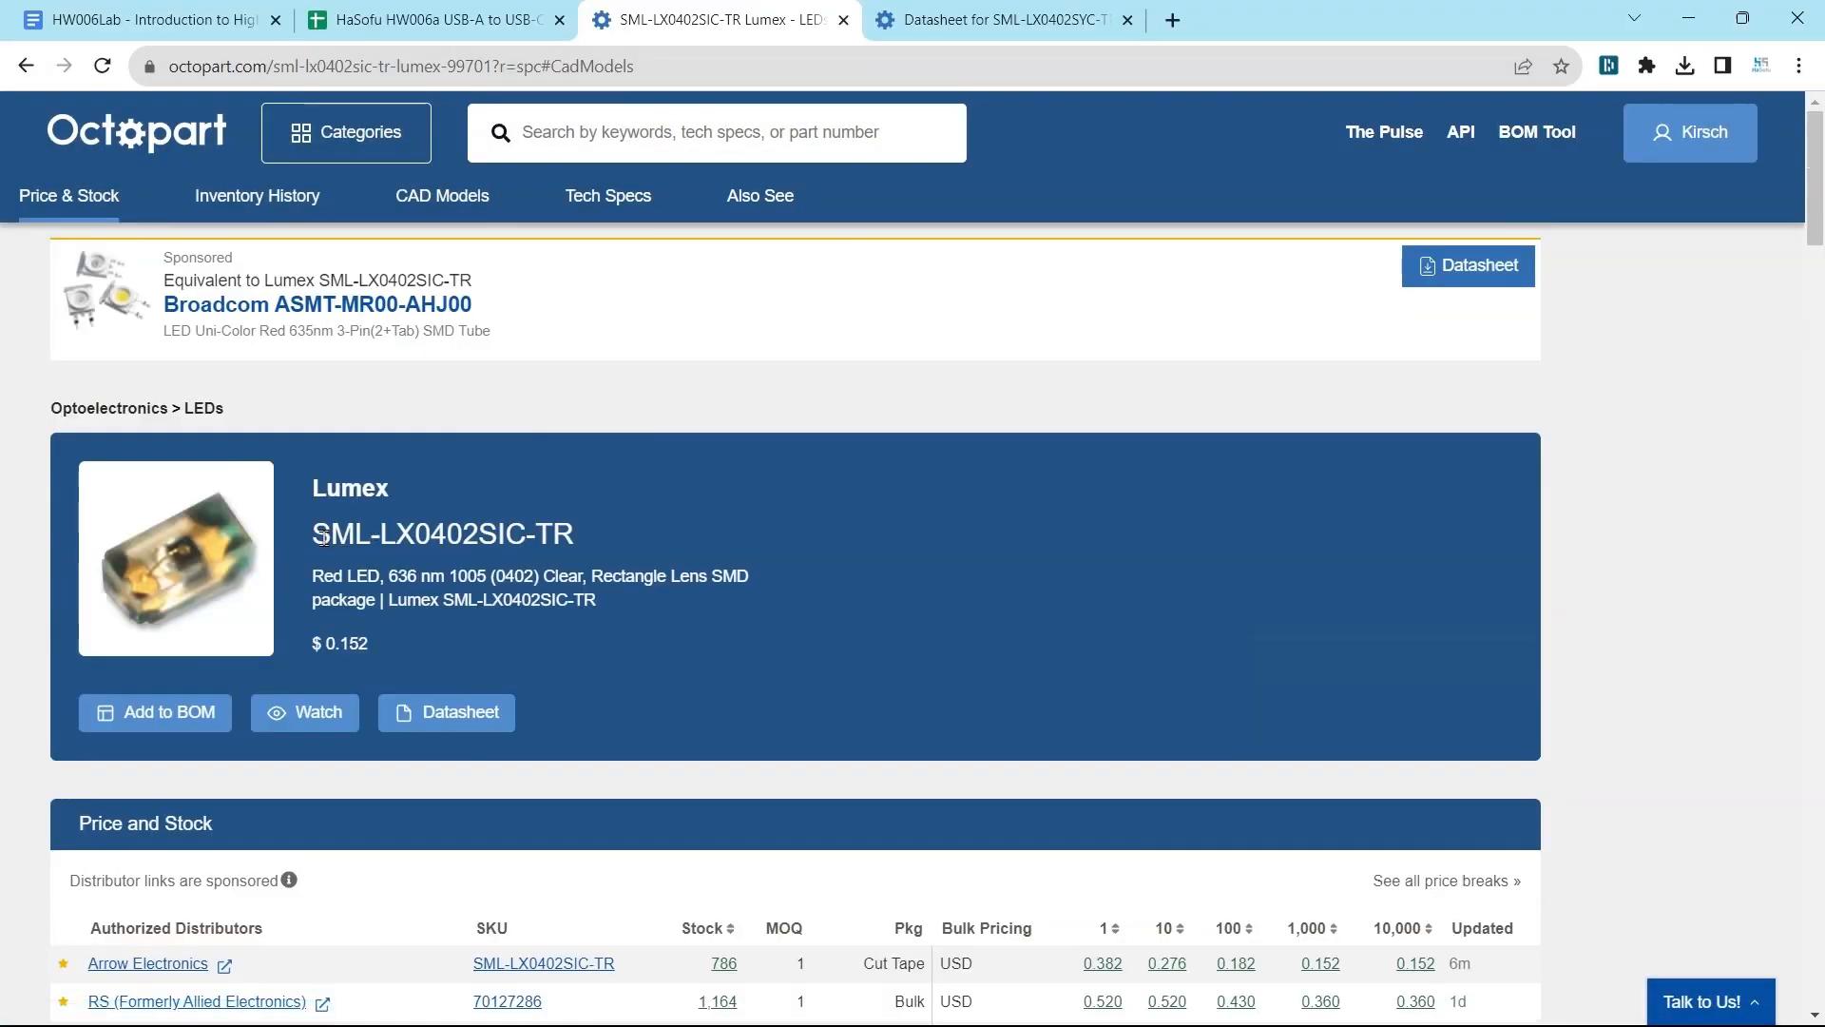
drag(355, 542, 559, 576)
click(594, 542)
mouse_move(913, 1024)
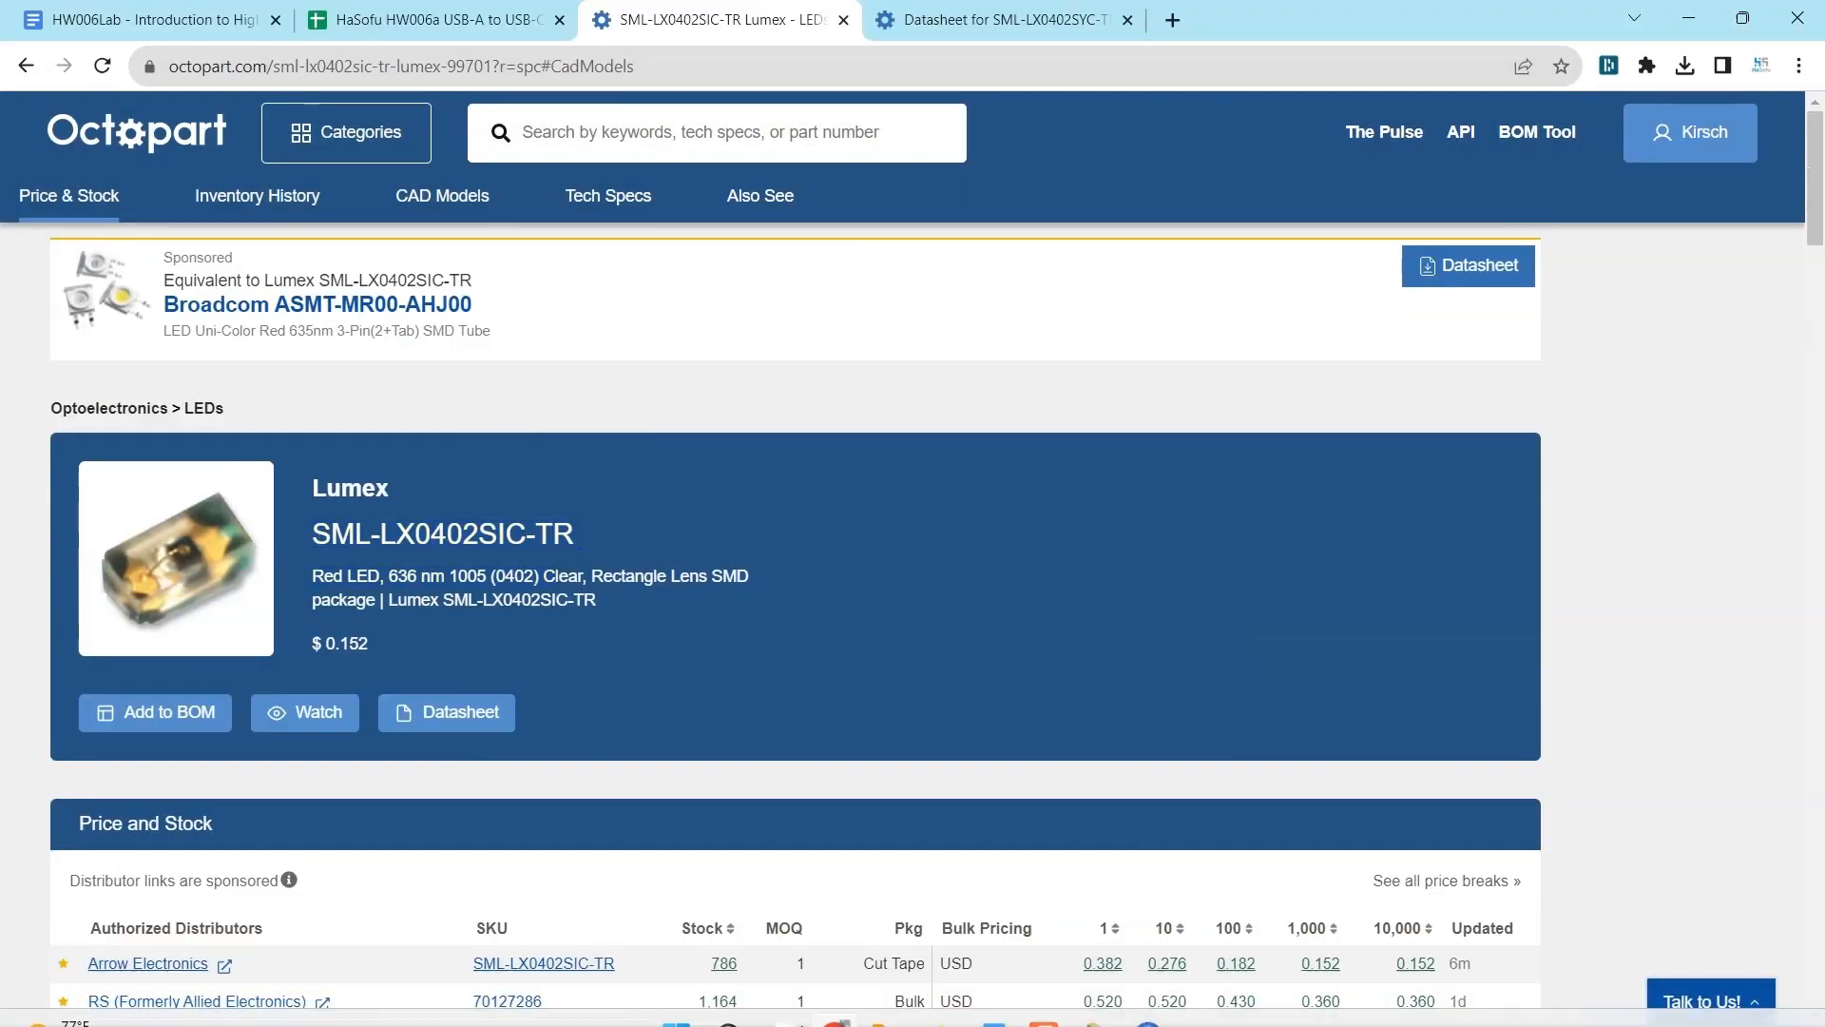
Open the SML-LX0402SYC-TR component for editing and set its description to Octopart's "Red LED, 636 nm 1005 (0402) Clear, Rectangle Lens SMD package".
click(1095, 998)
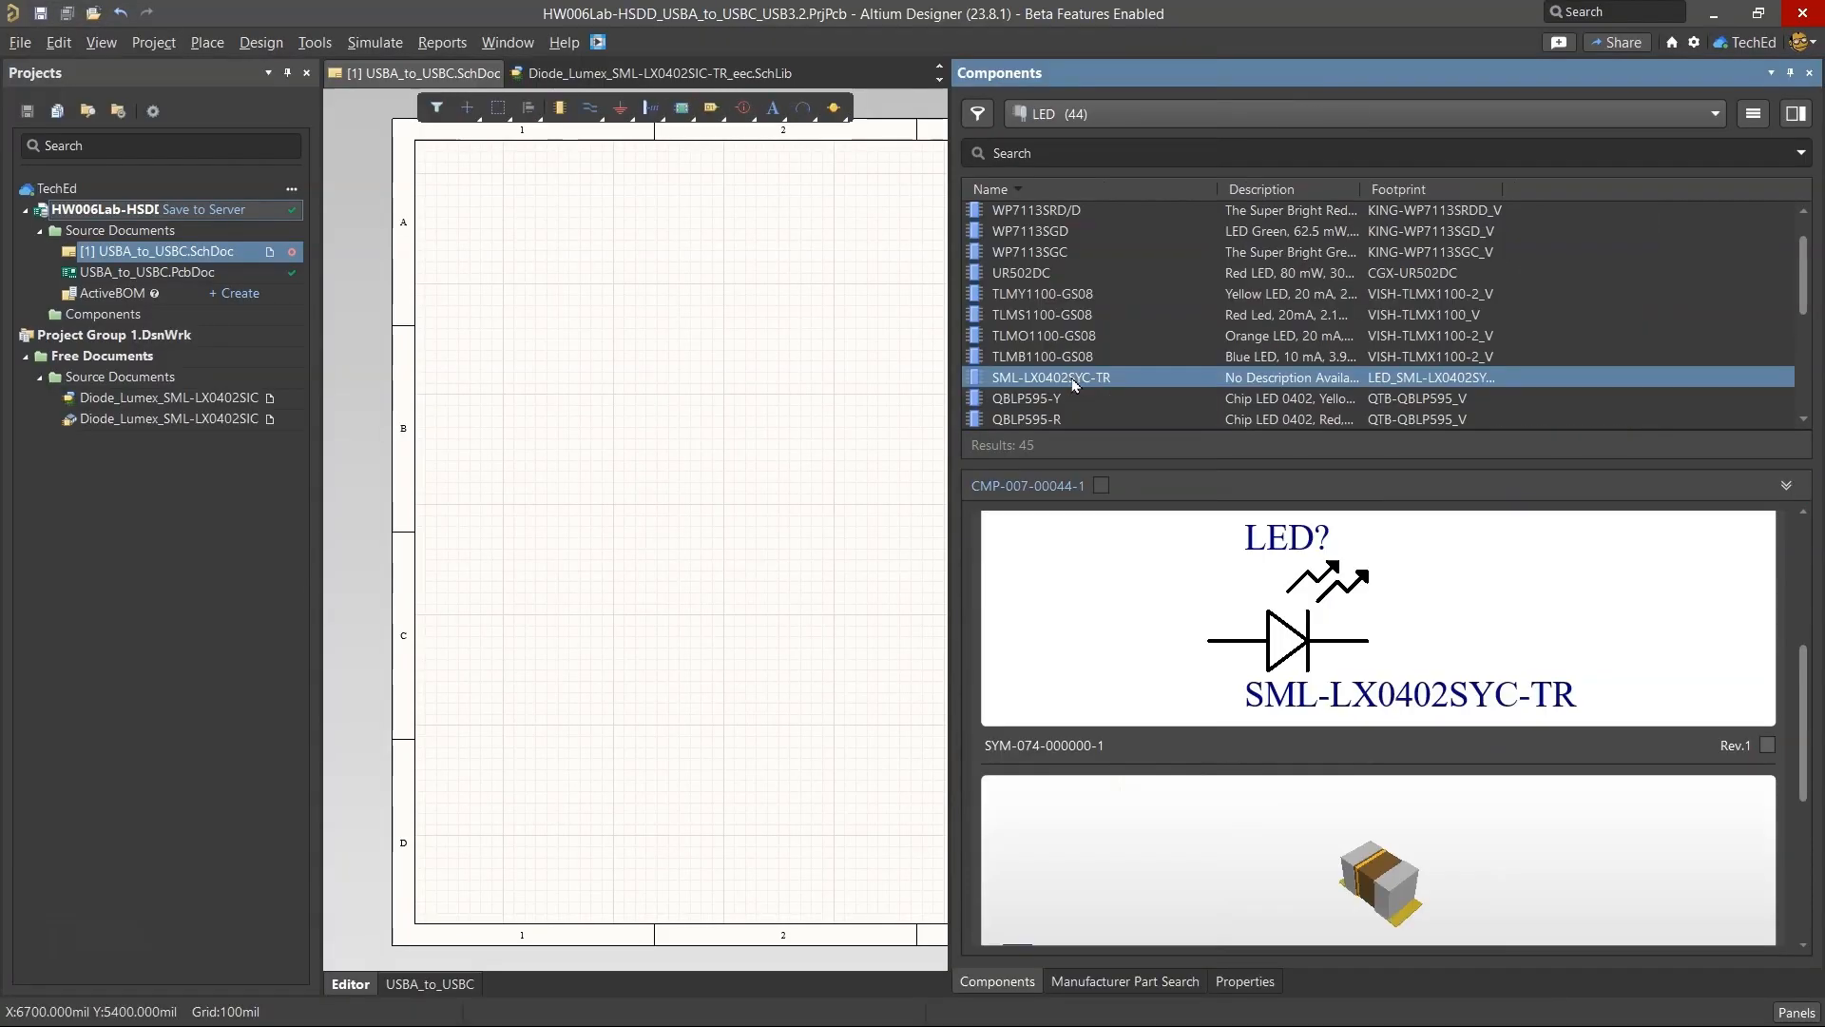
right_click(1074, 384)
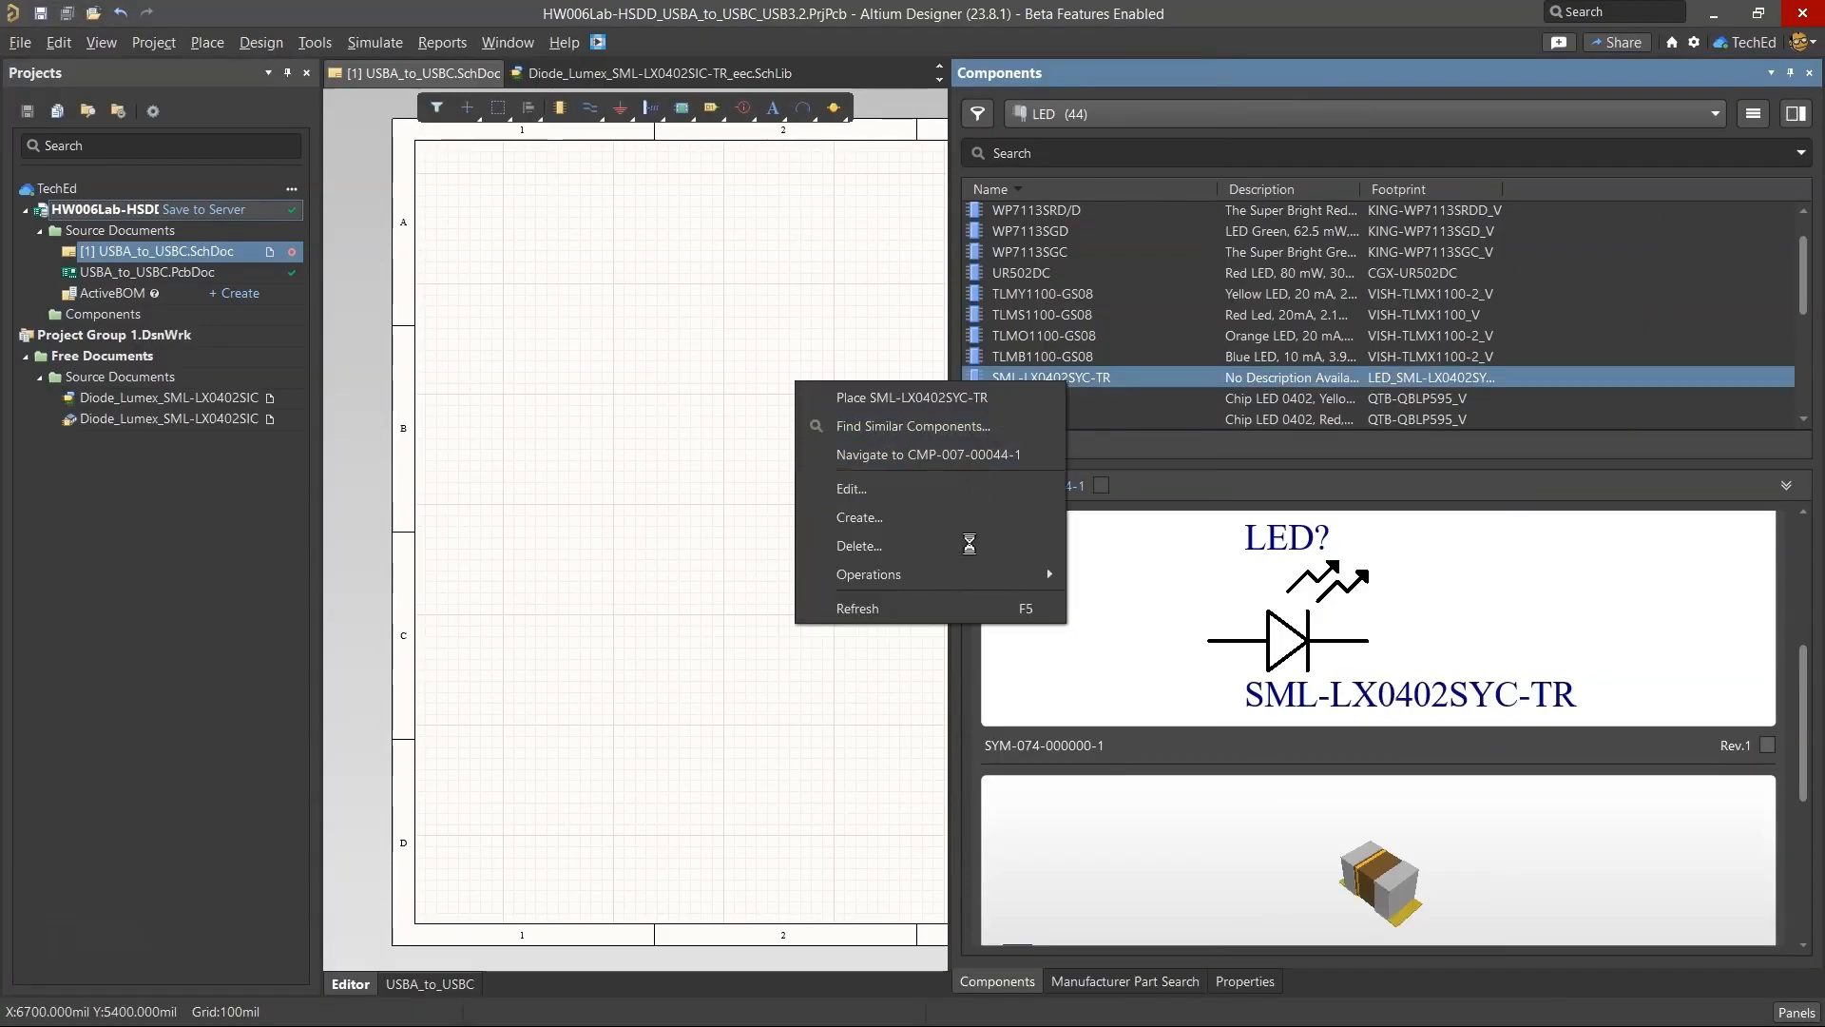
key(alt+Tab)
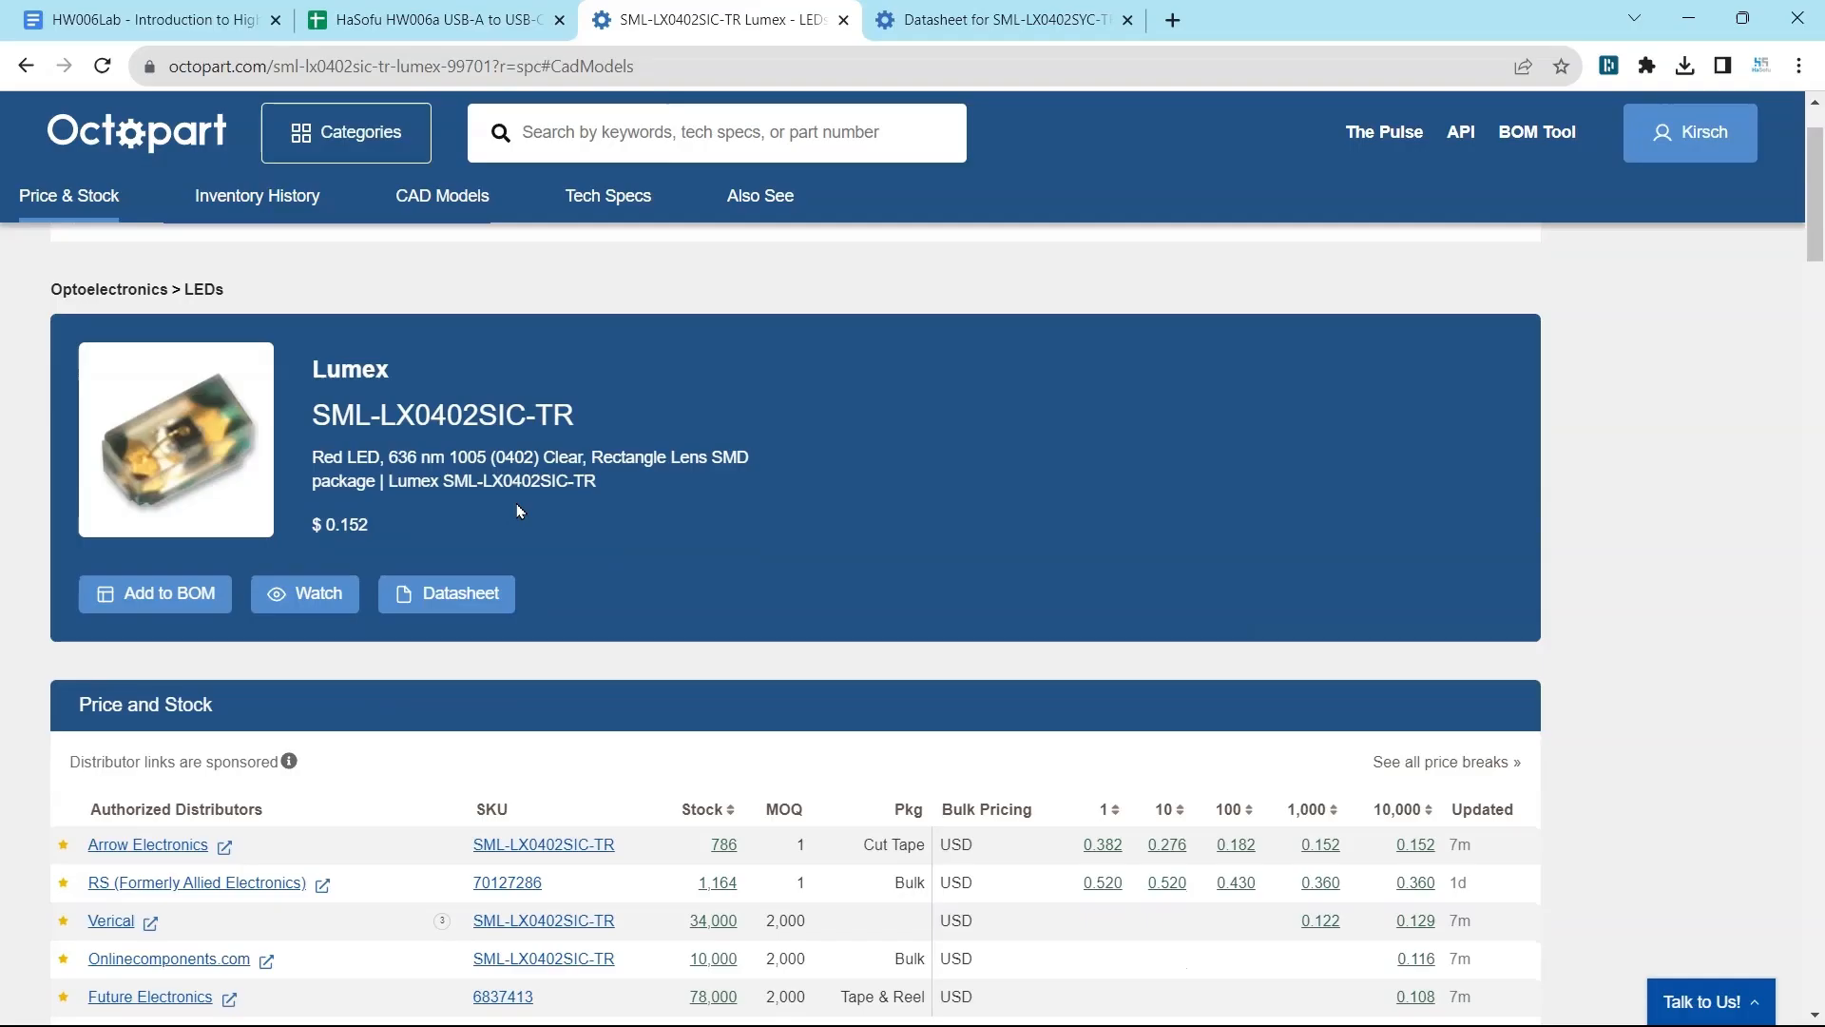
scroll(515, 494, down, 1)
drag(315, 338, 430, 364)
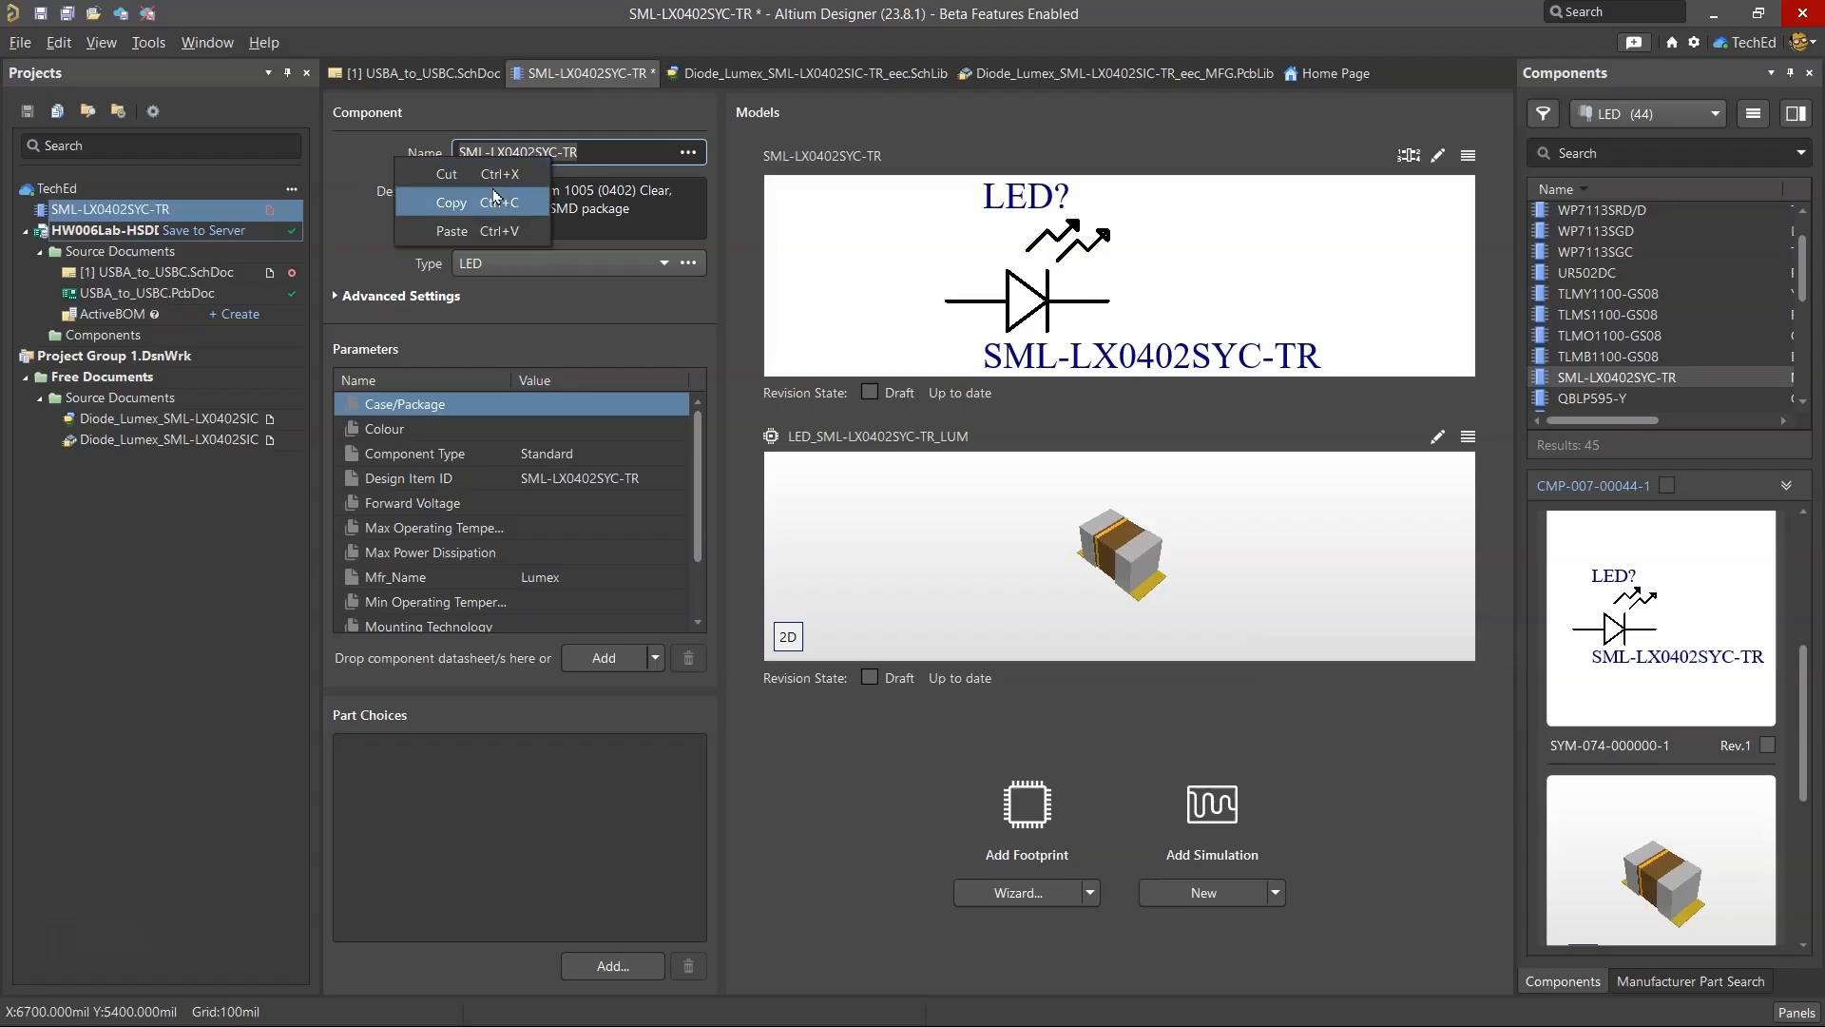
click(493, 199)
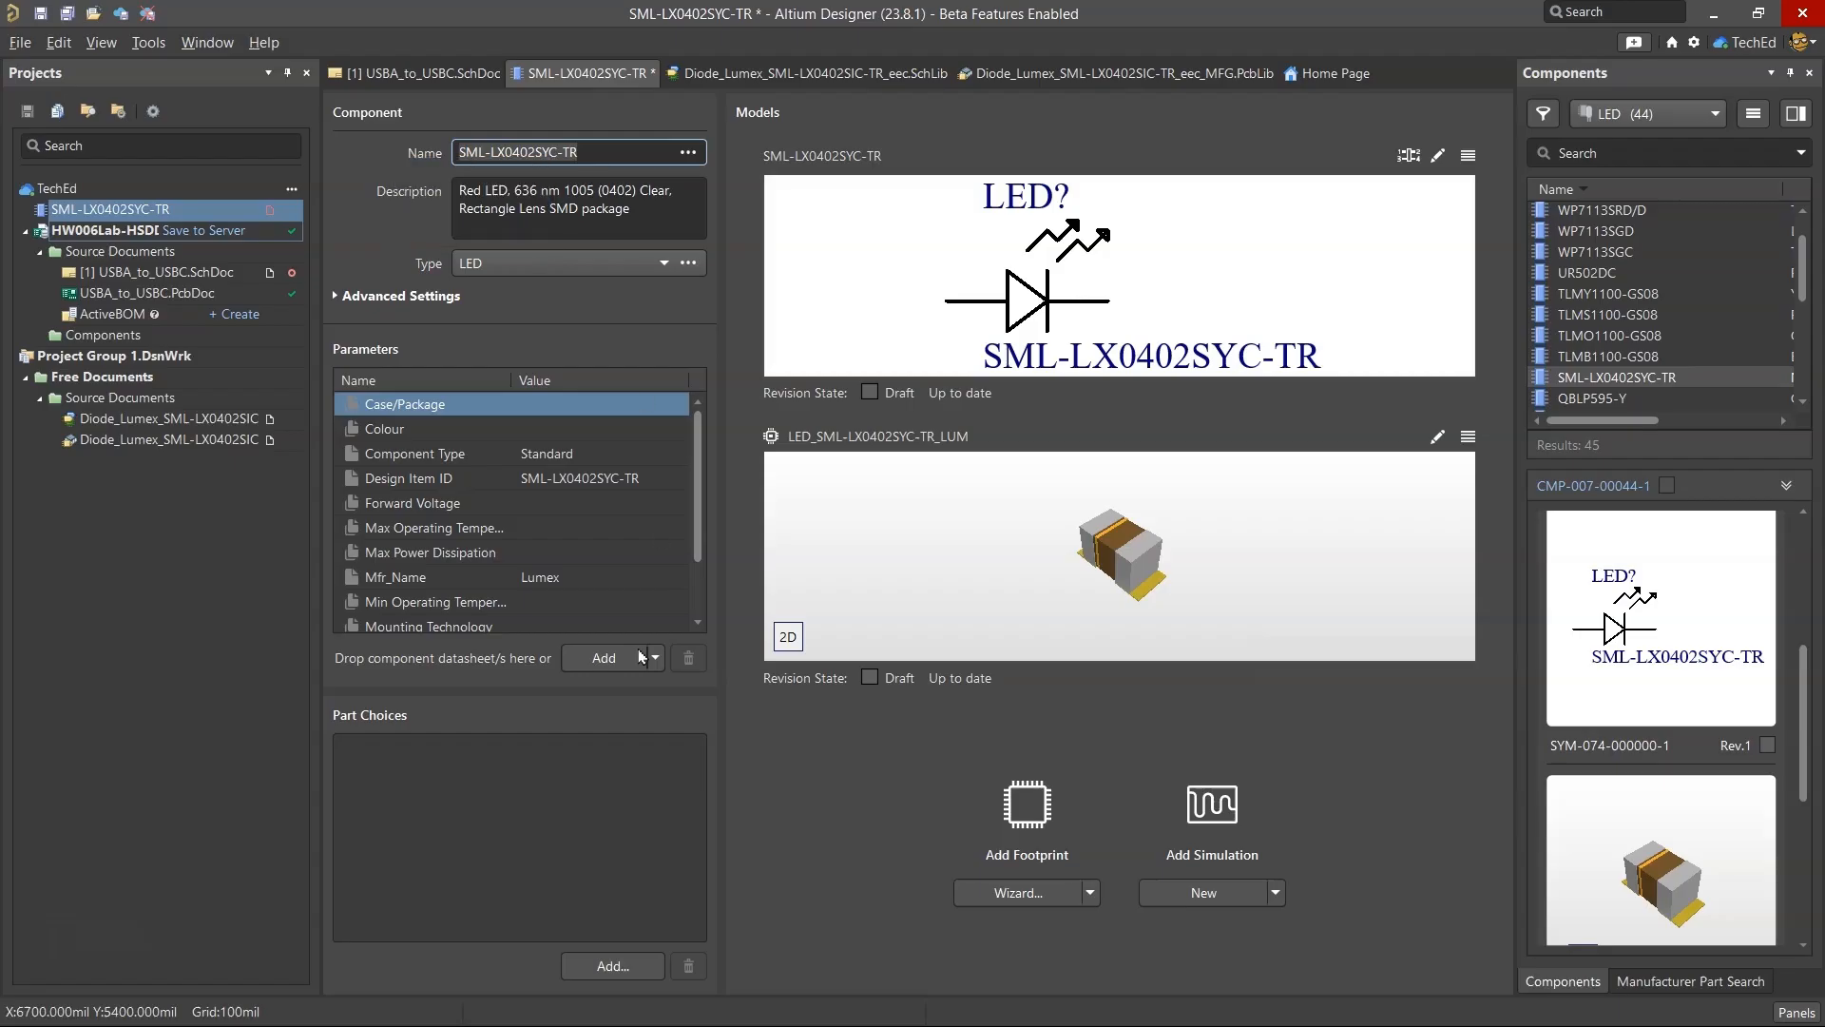
Add the Lumex SML-LX0402SYC-TR manufacturer part as the component's part choice.
click(613, 966)
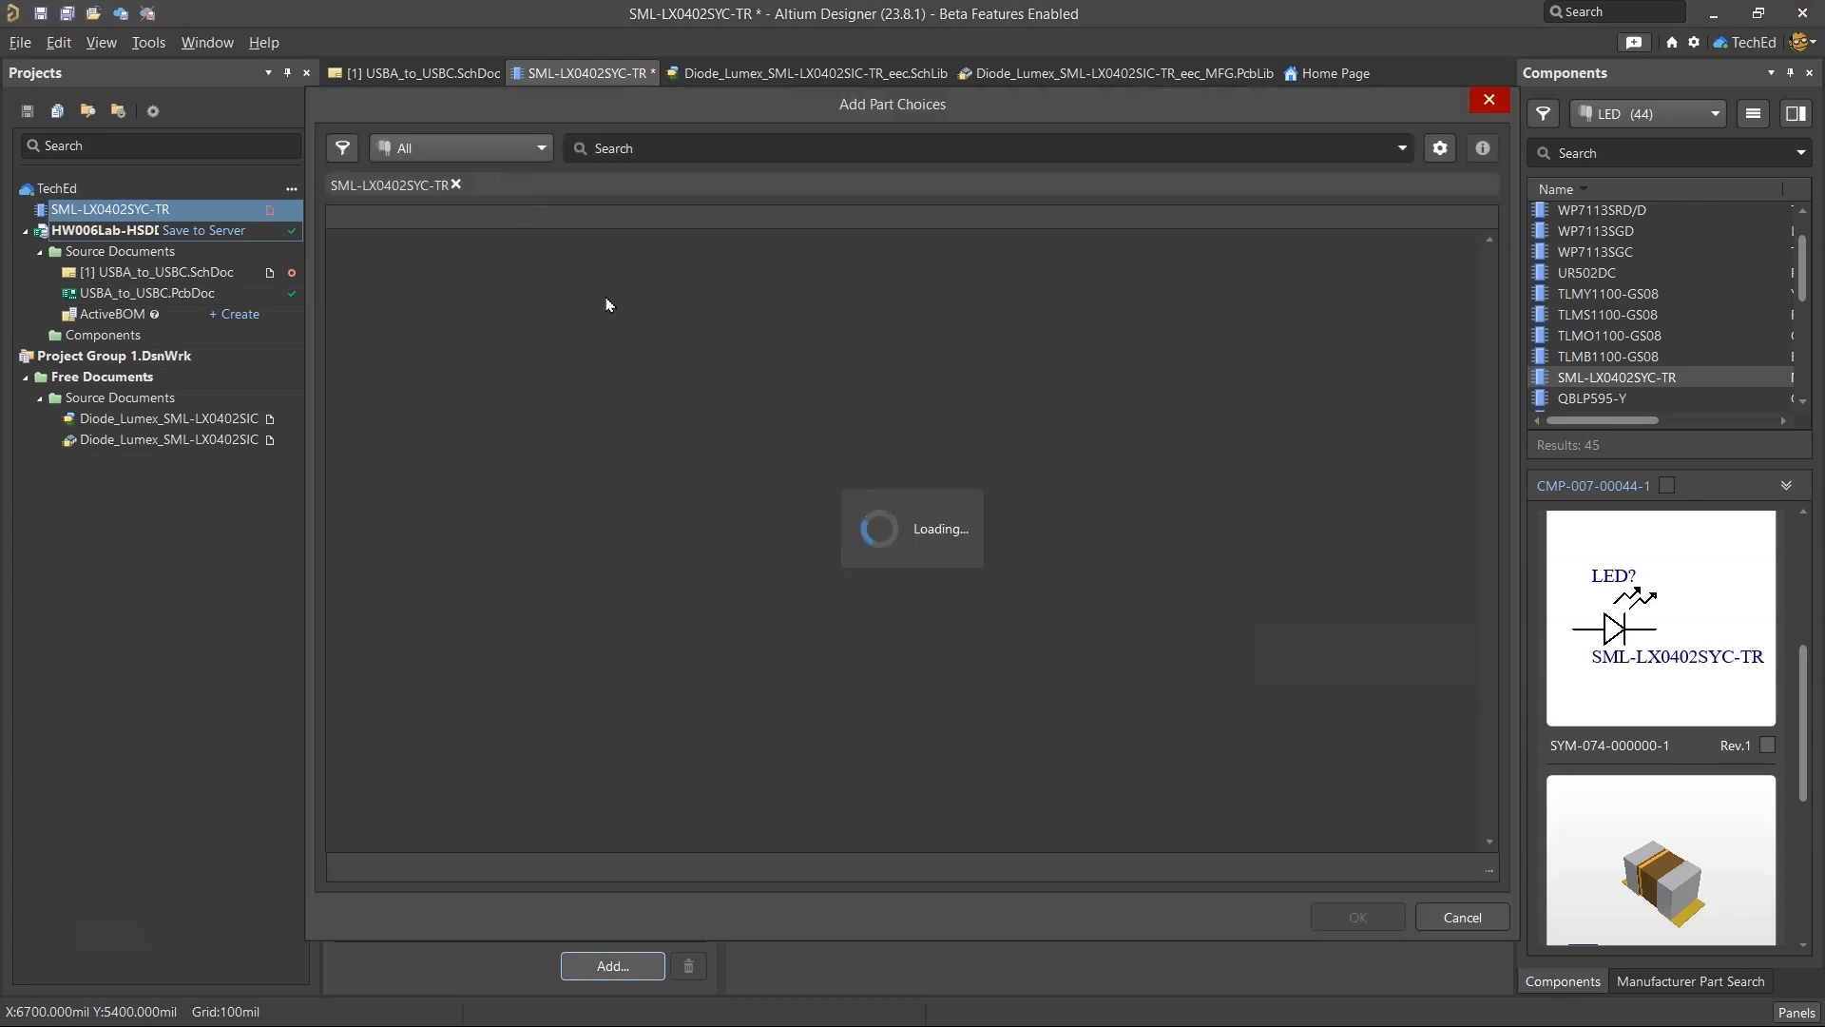
click(466, 291)
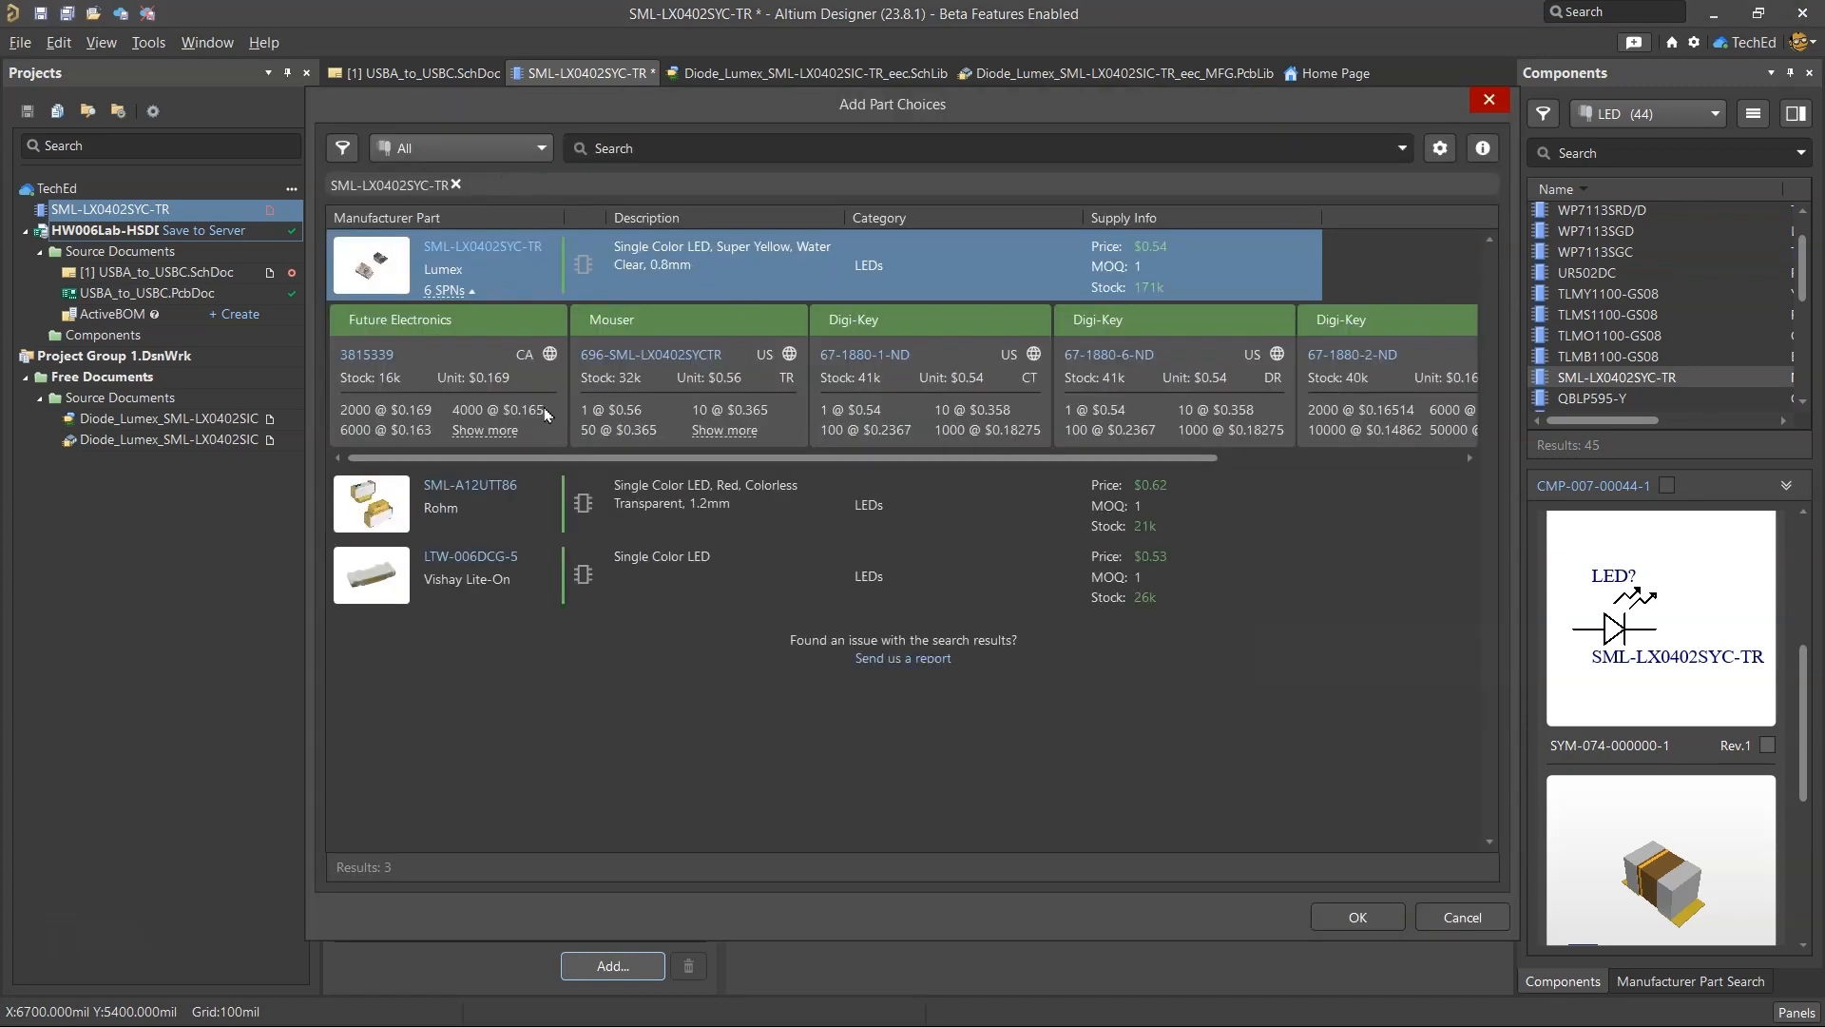
click(1355, 920)
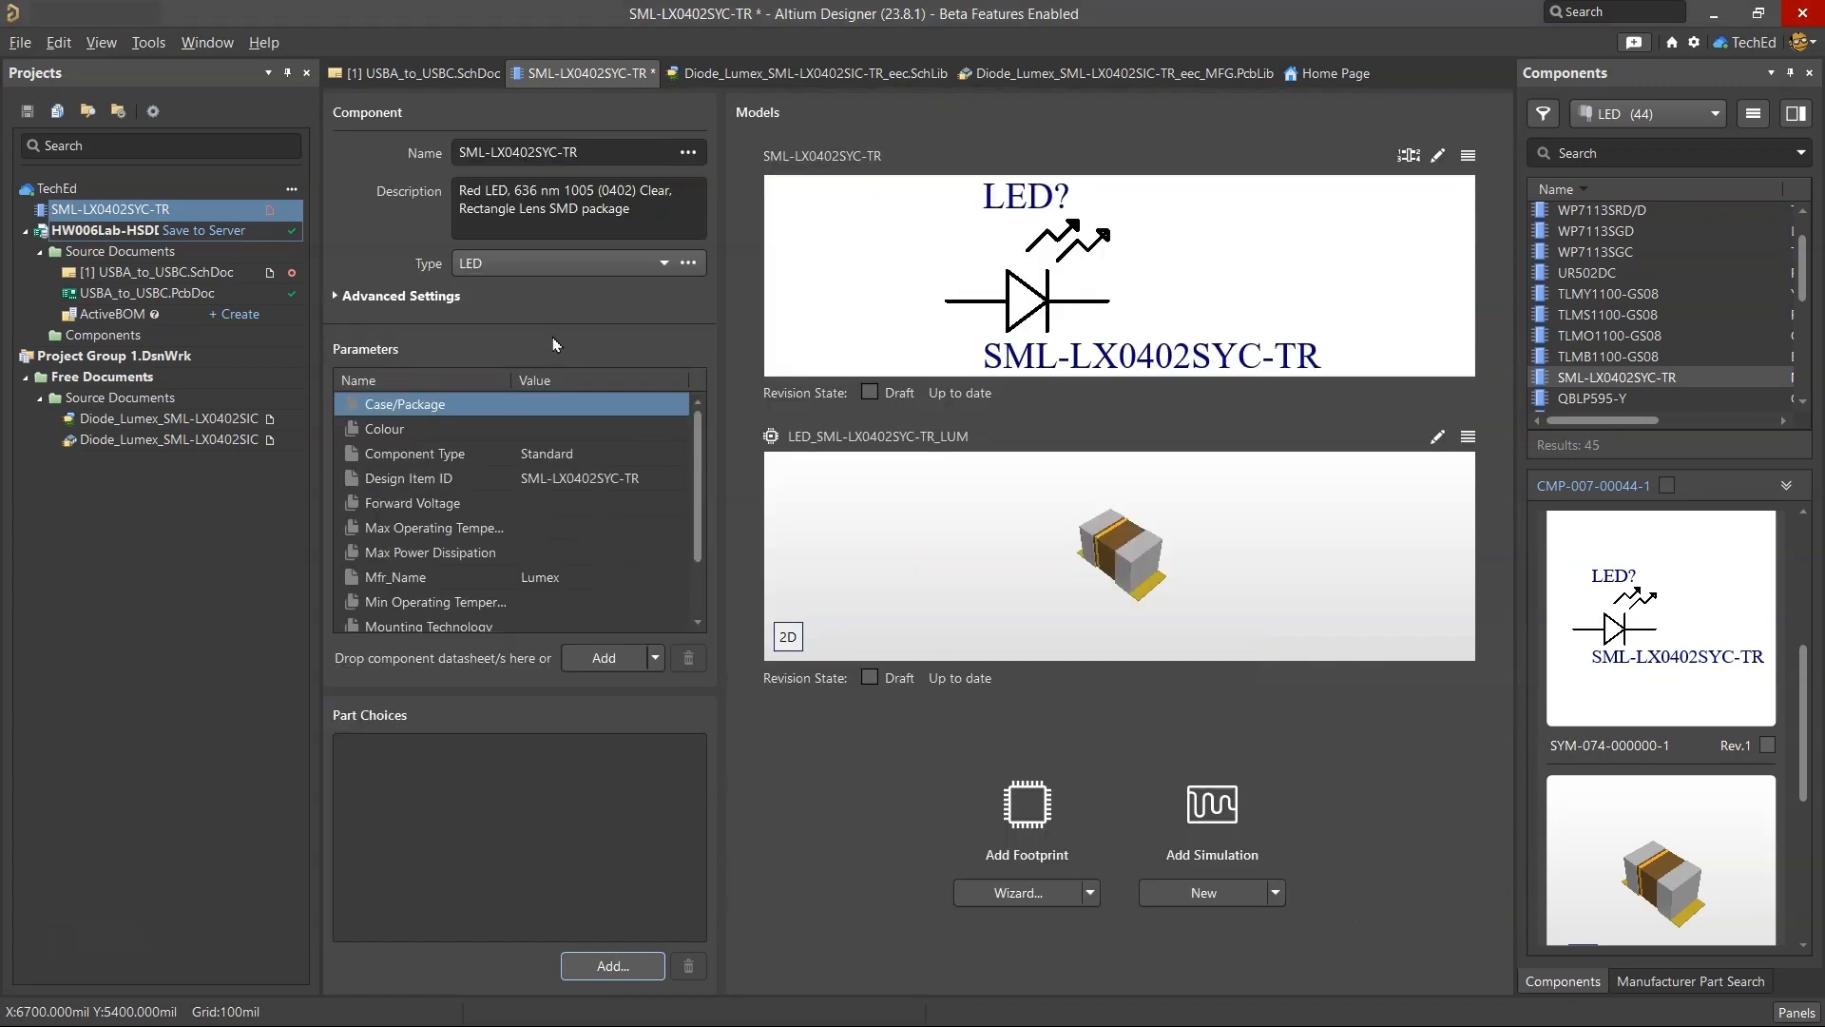
key(Return)
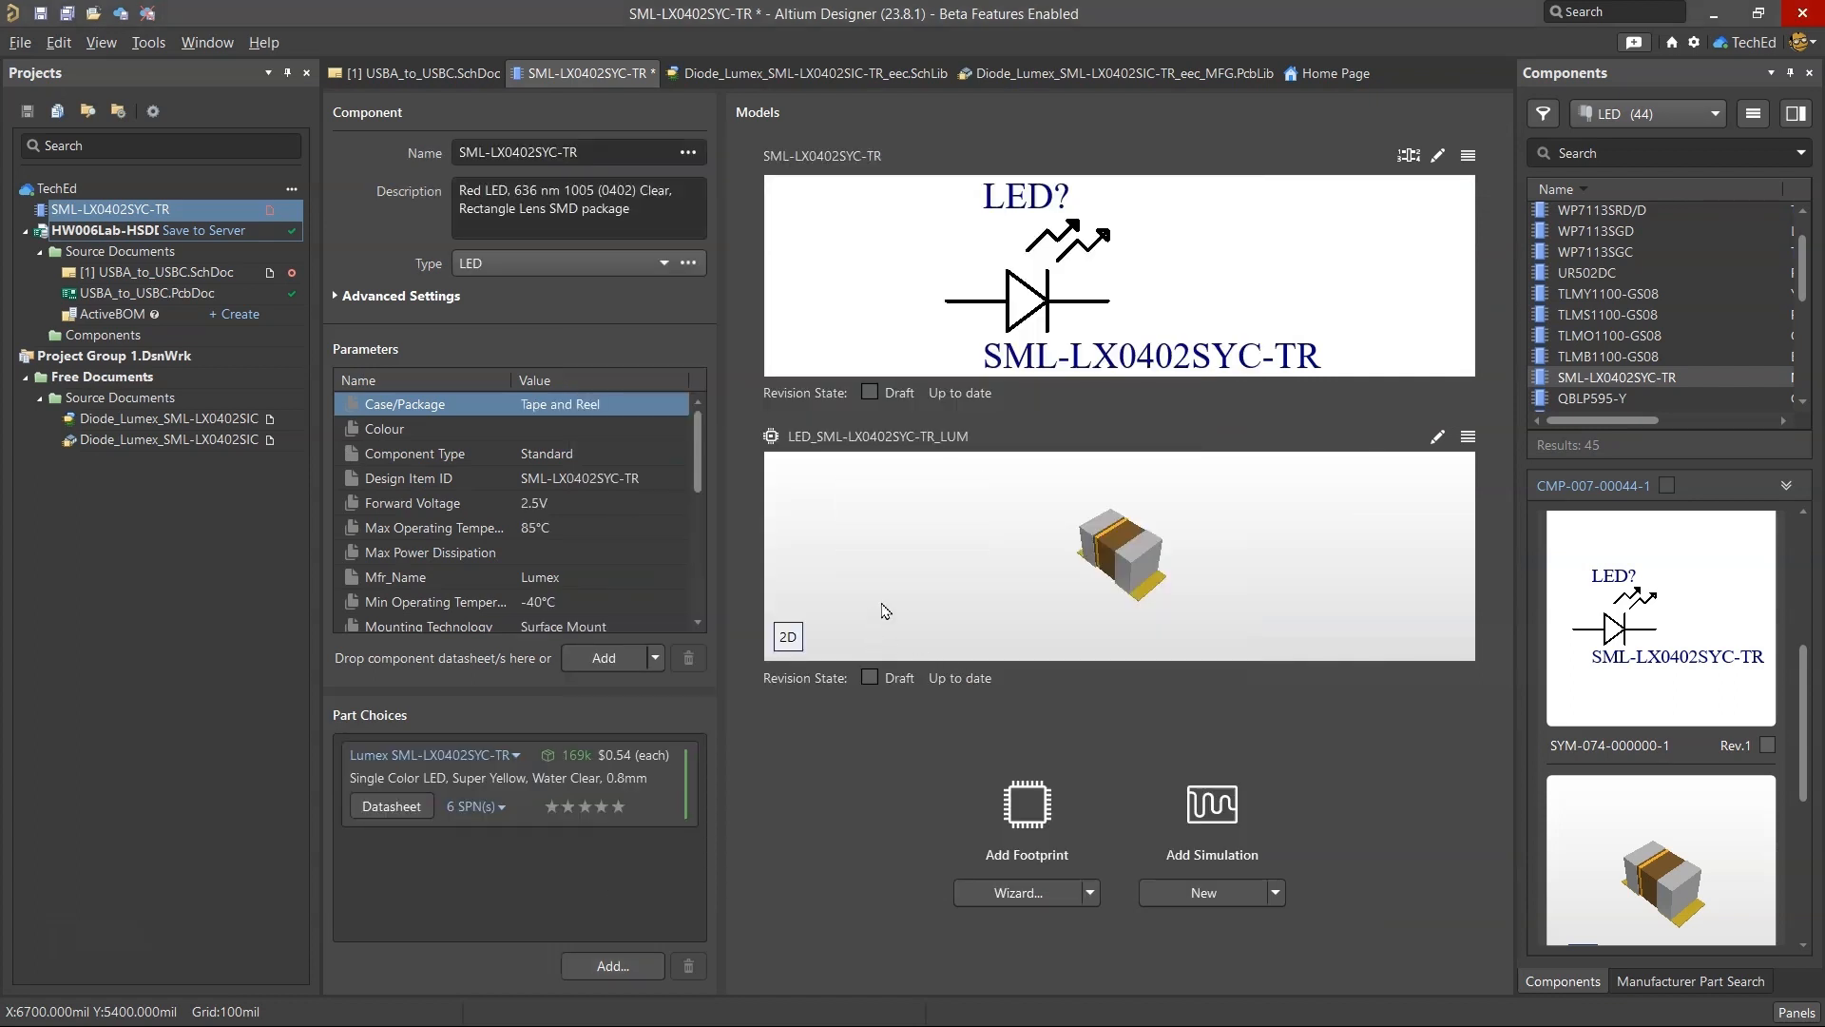
Rename the component "LED RED CLEAR SMD", copying the detailed description of the D9 row in the BOM spreadsheet.
click(499, 197)
mouse_move(910, 1007)
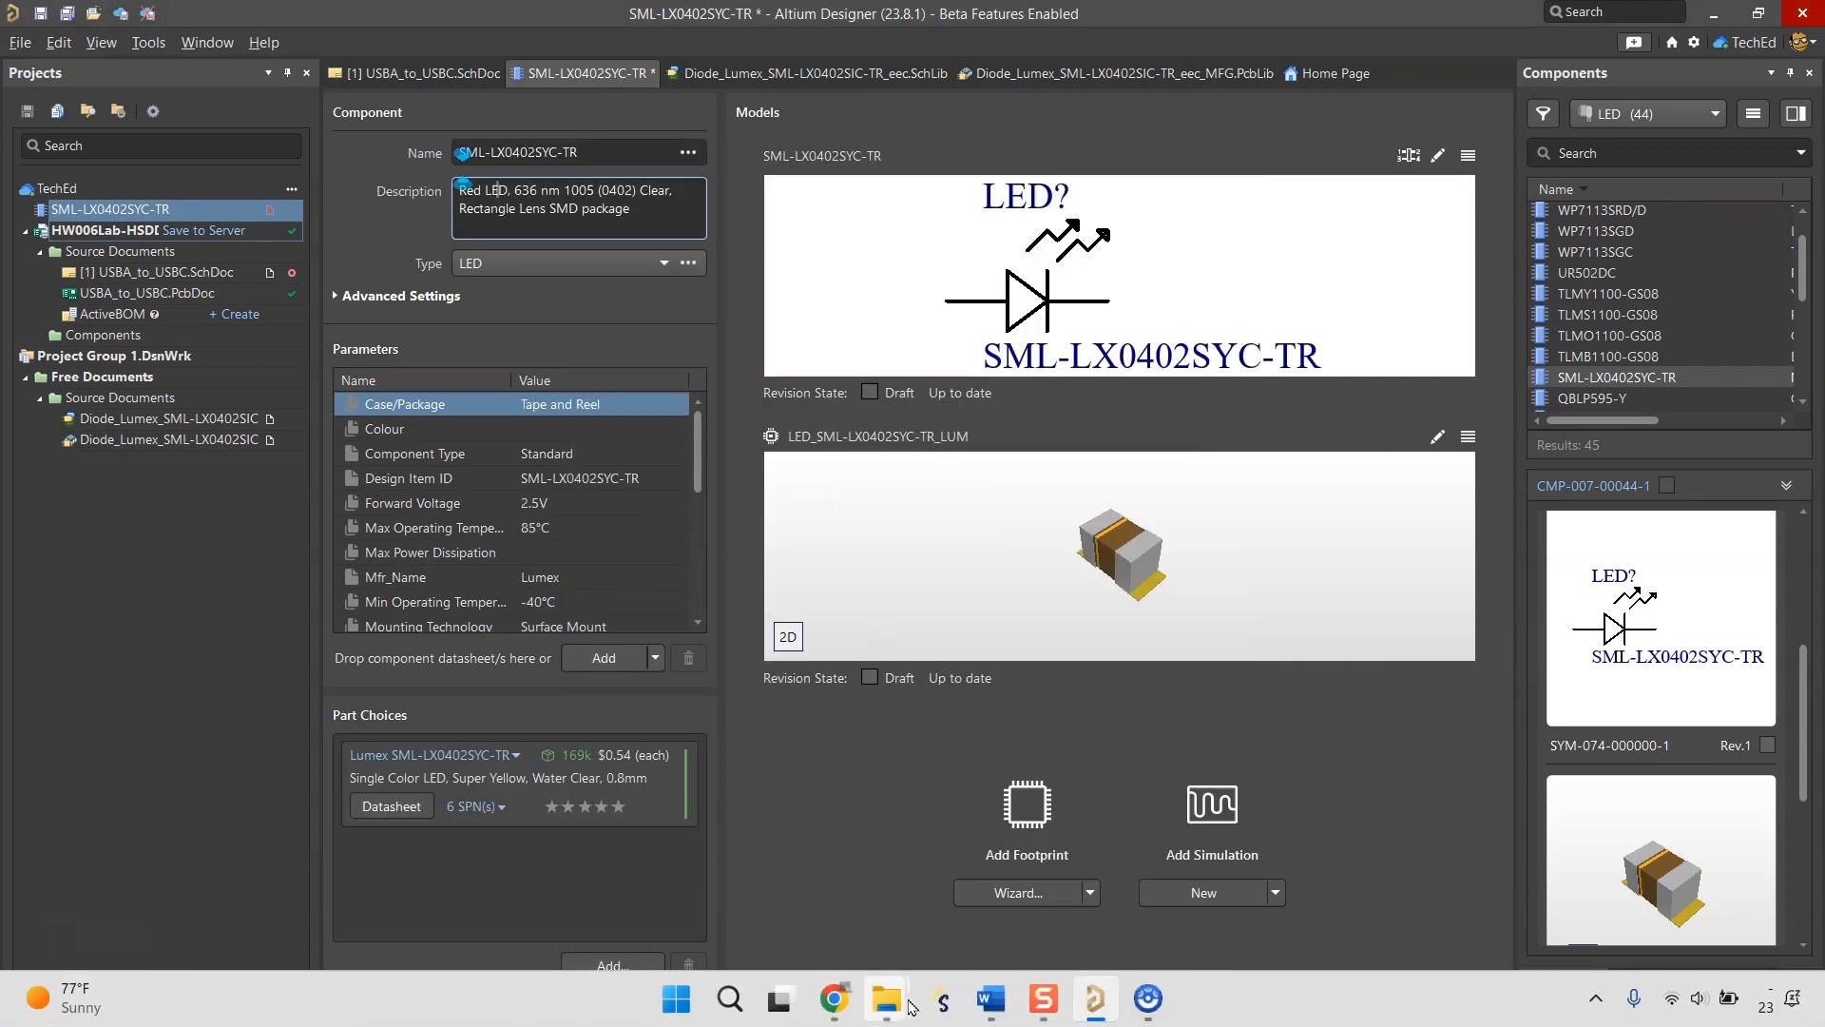
click(835, 1018)
click(834, 1017)
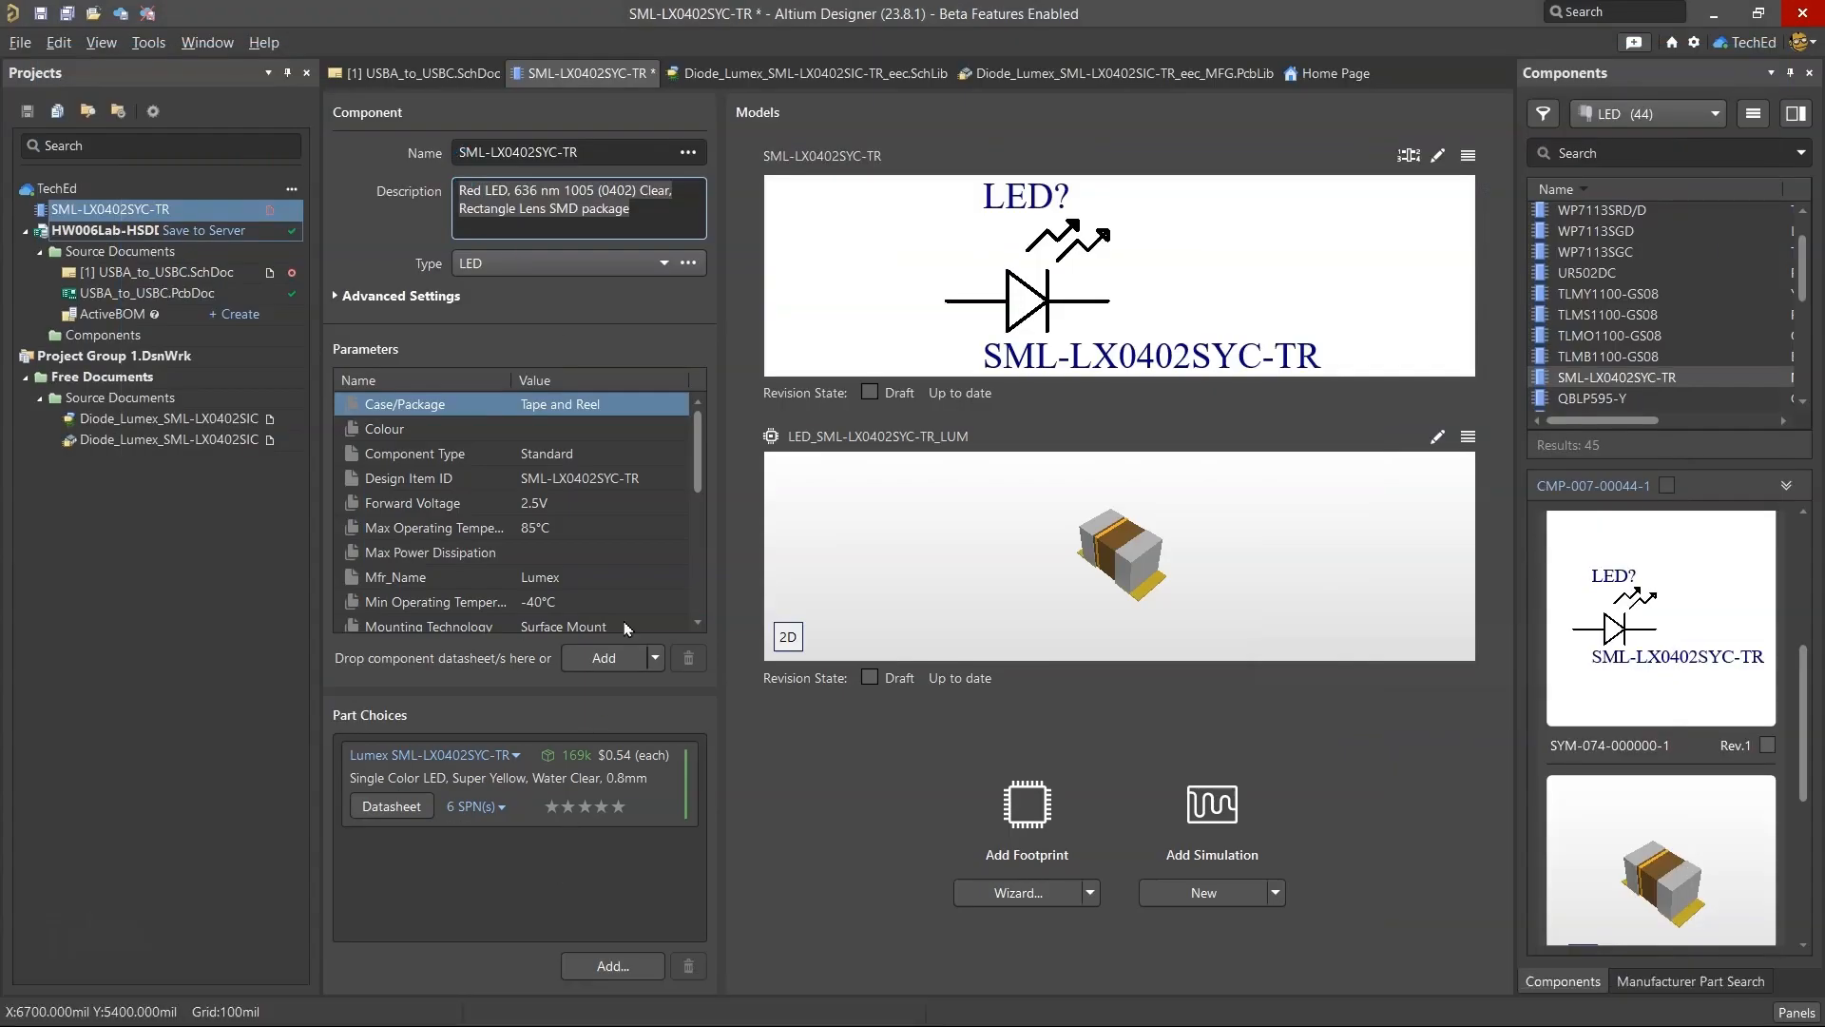
scroll(633, 589, down, 5)
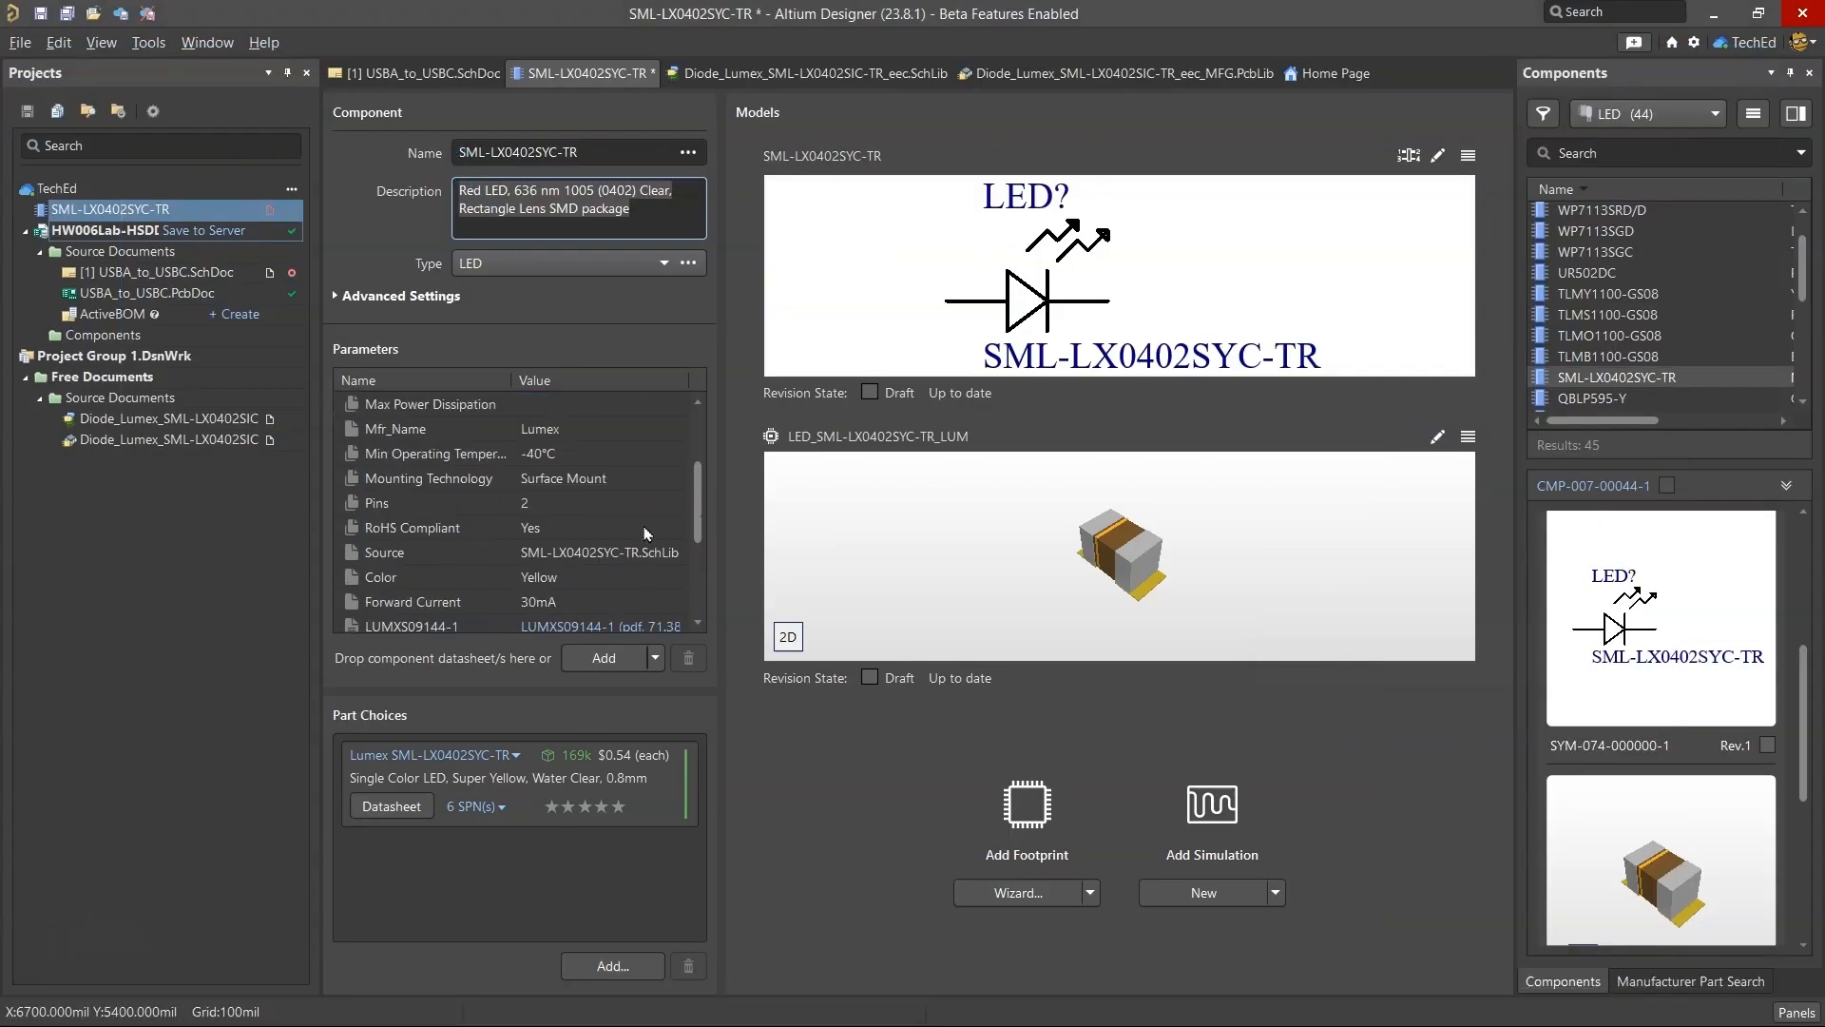
right_click(569, 82)
click(543, 152)
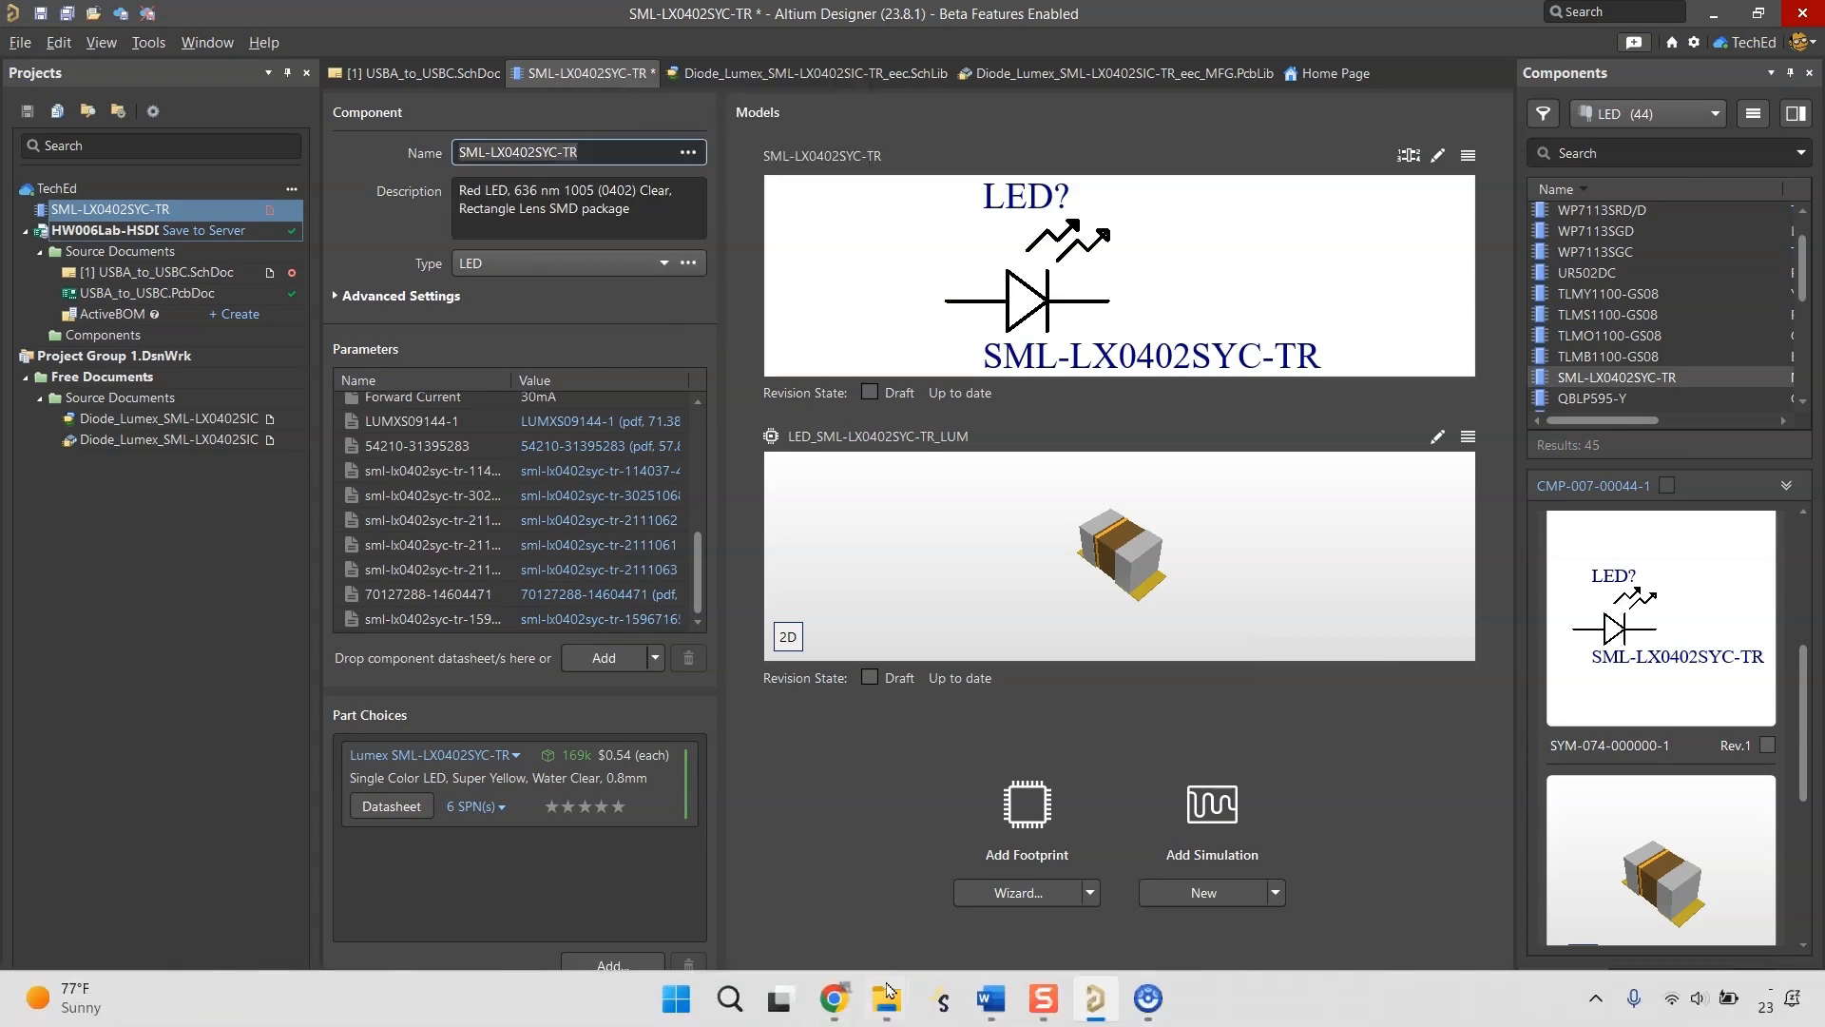
click(835, 1008)
click(442, 23)
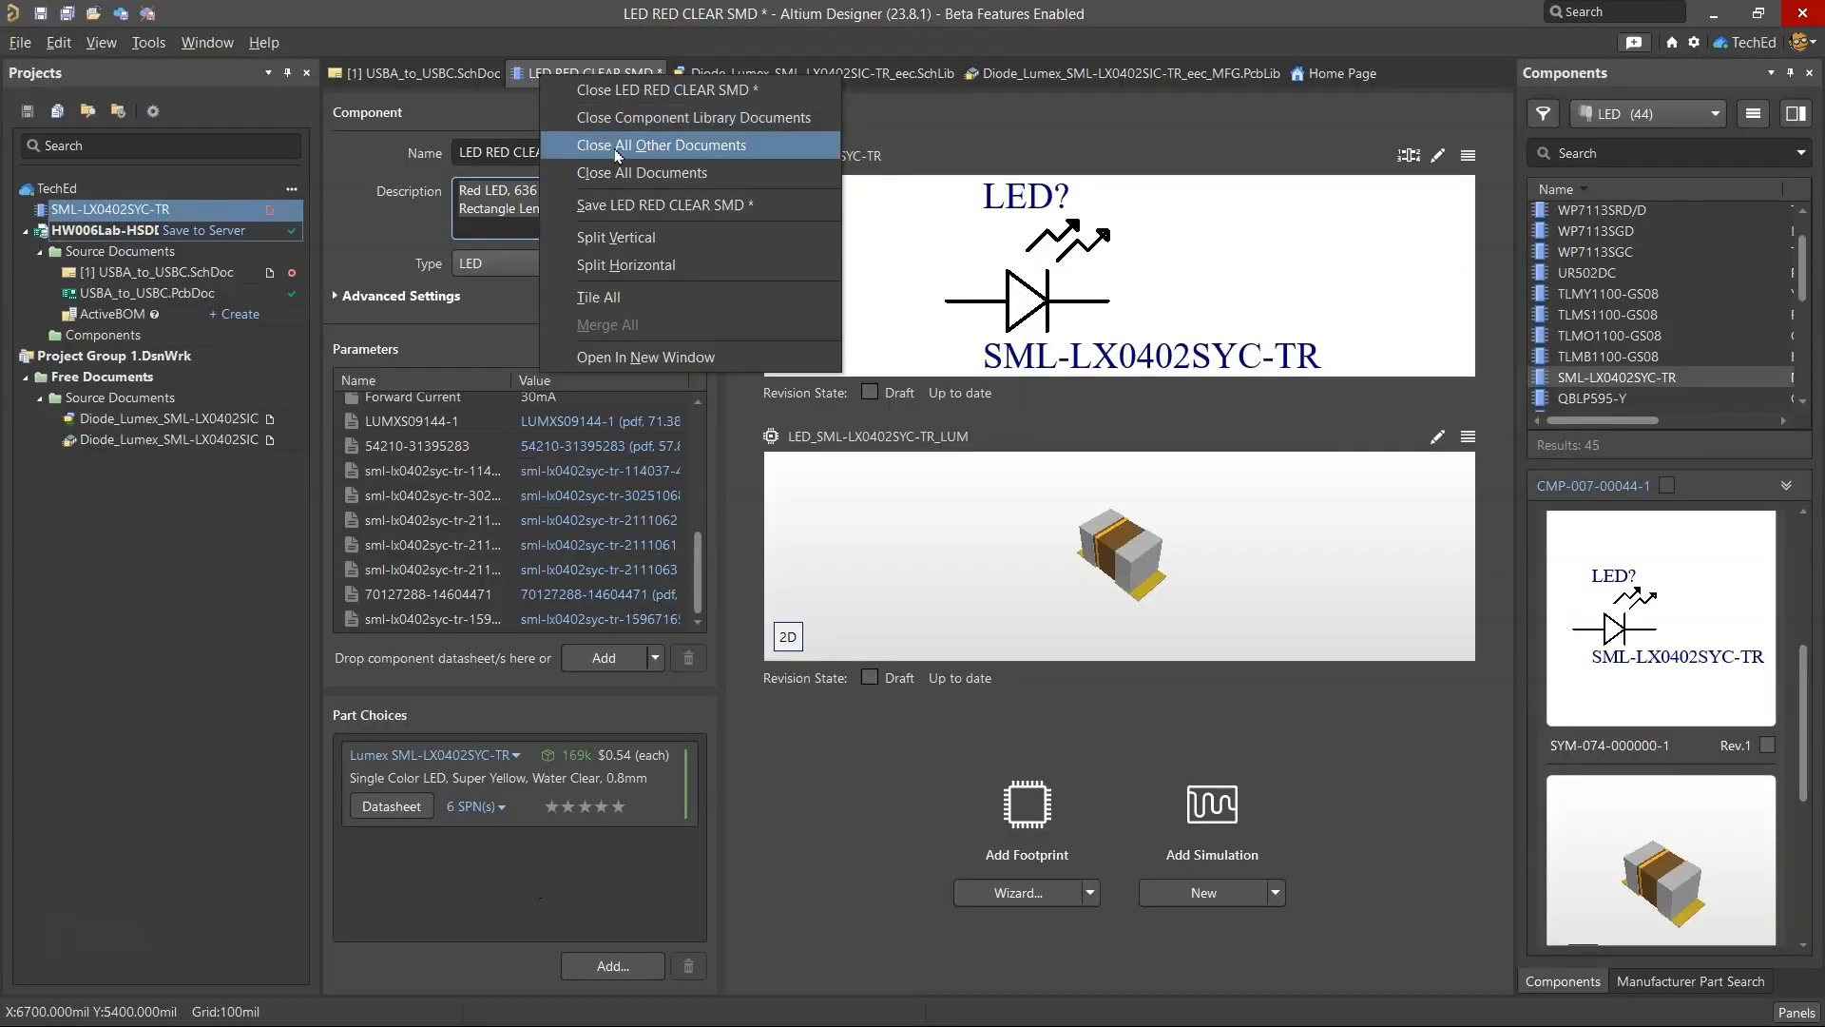
click(628, 204)
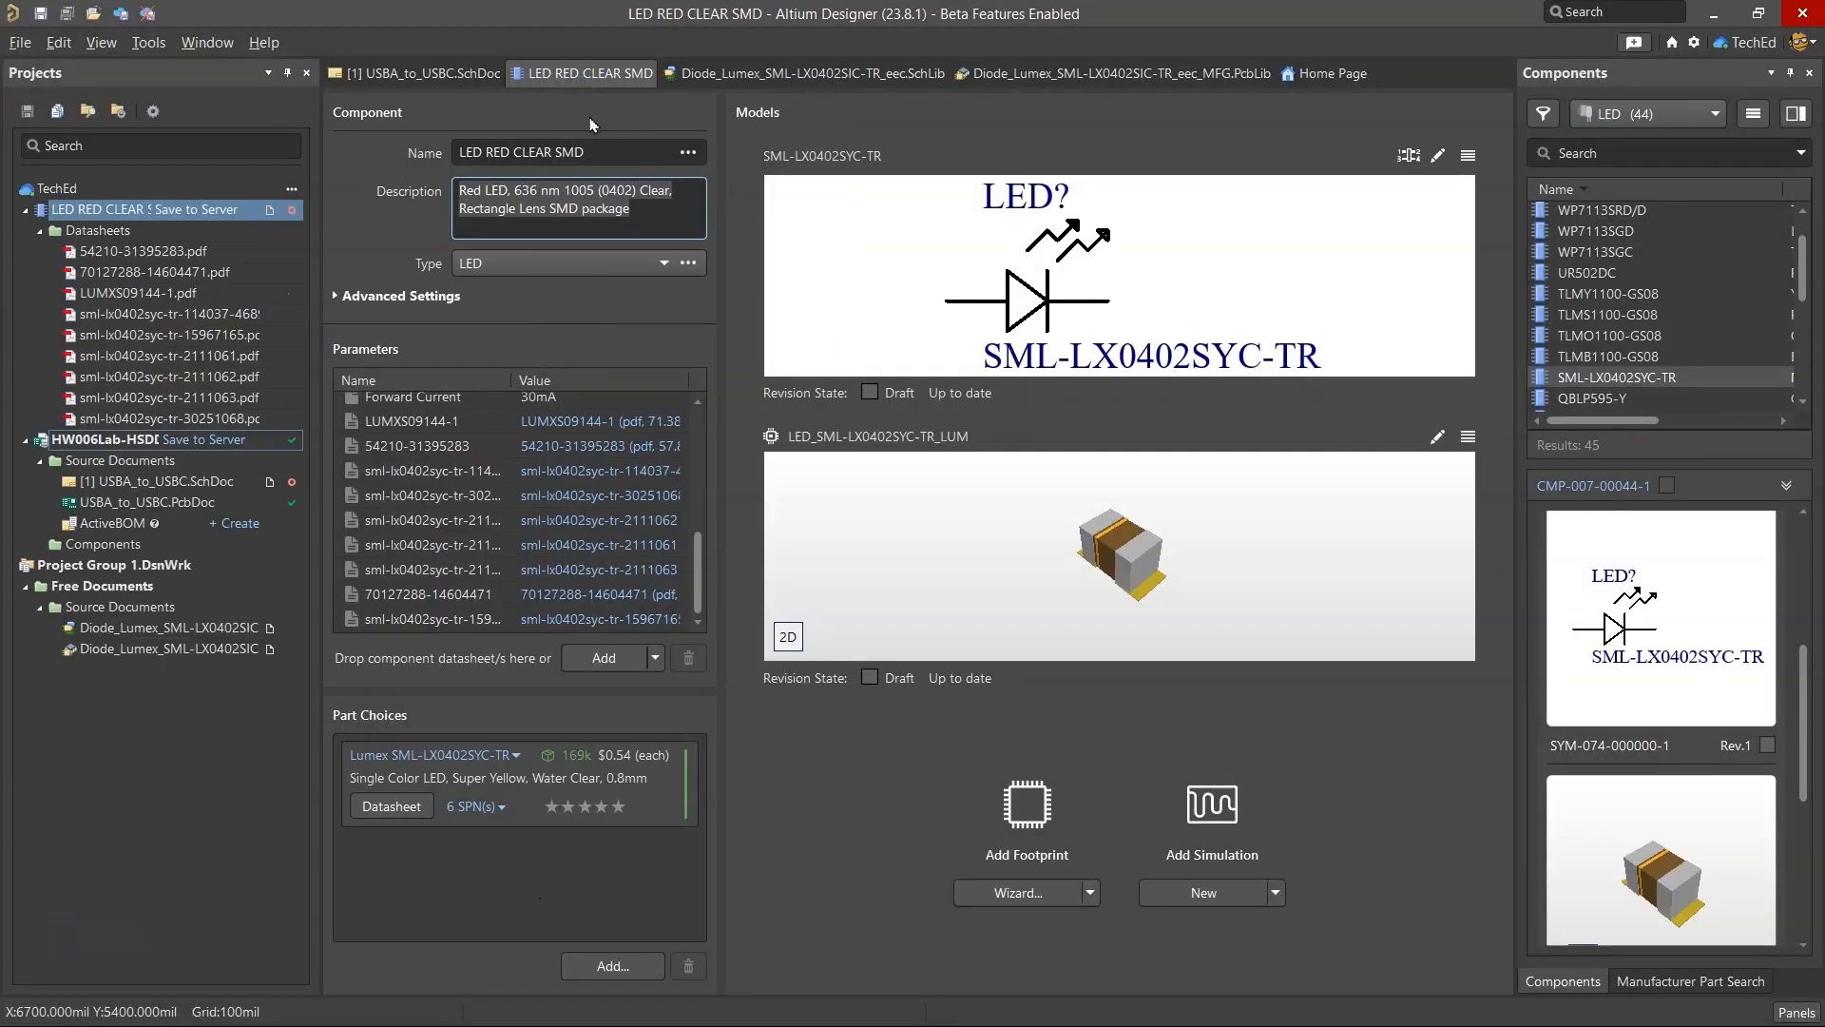
Release the component to the server, ignoring the violations, with the release note "added new information and supply data".
click(876, 604)
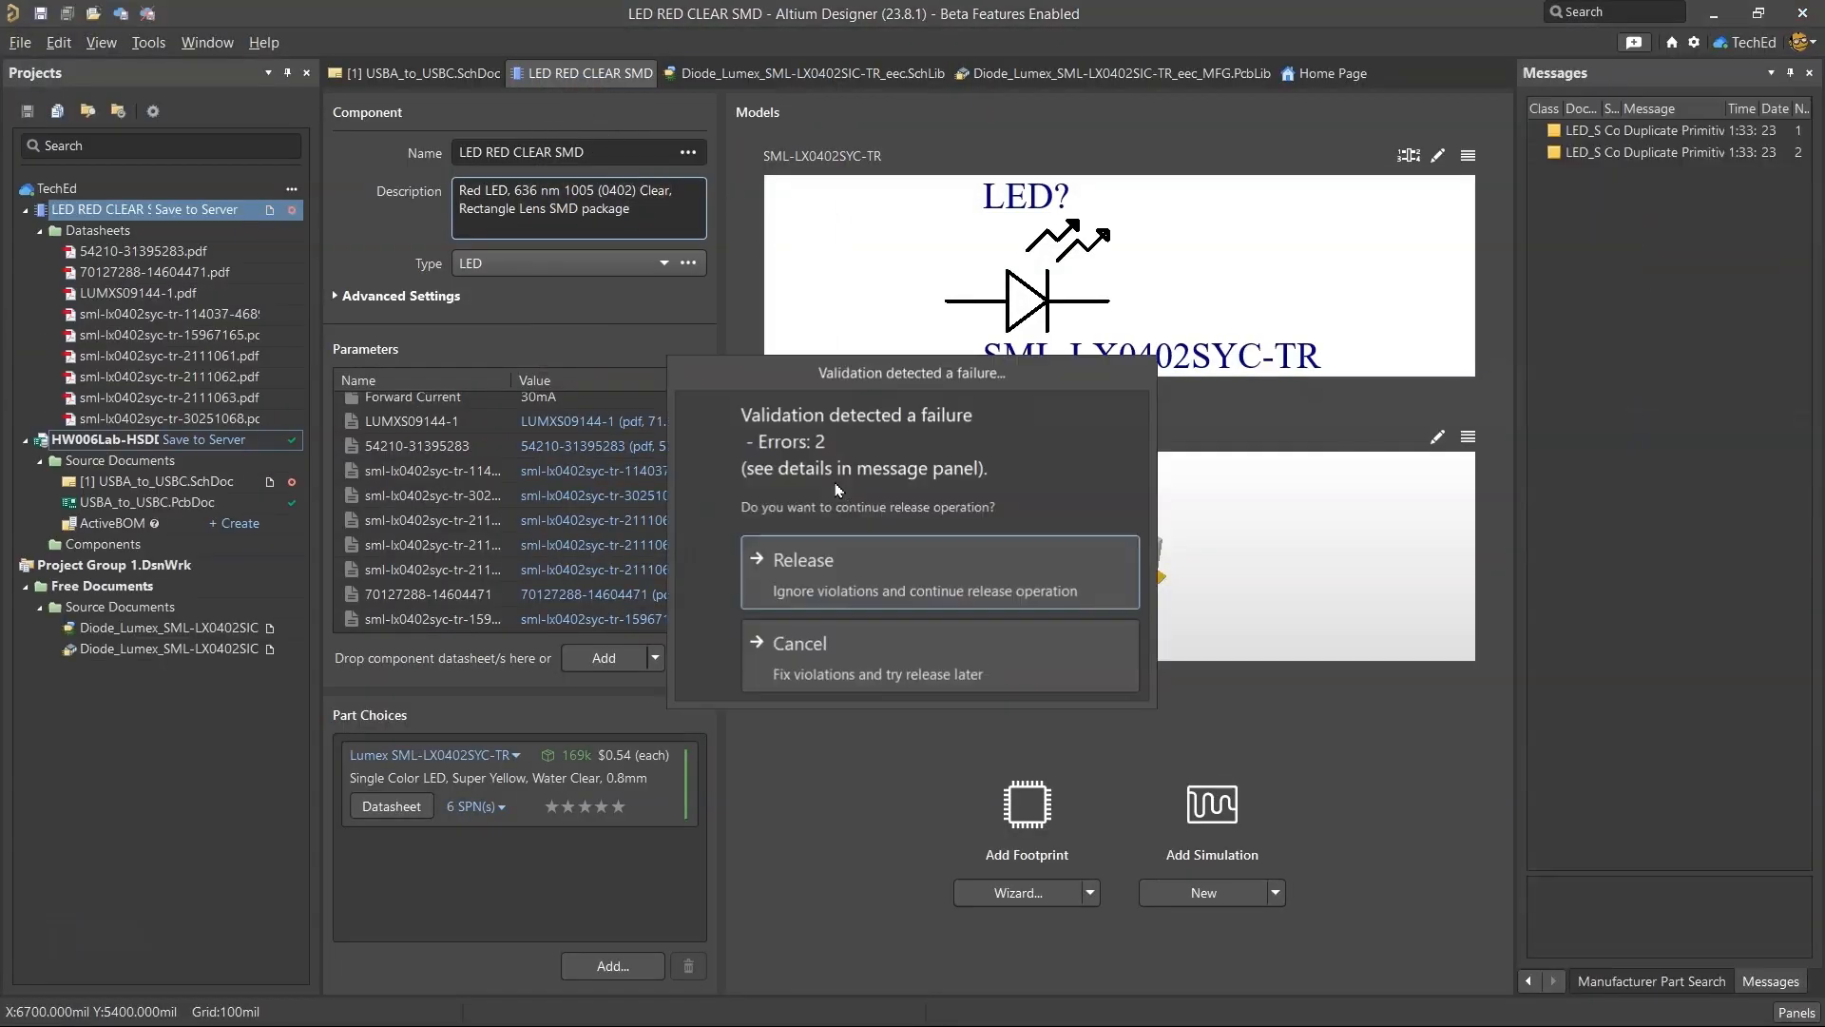
click(1006, 586)
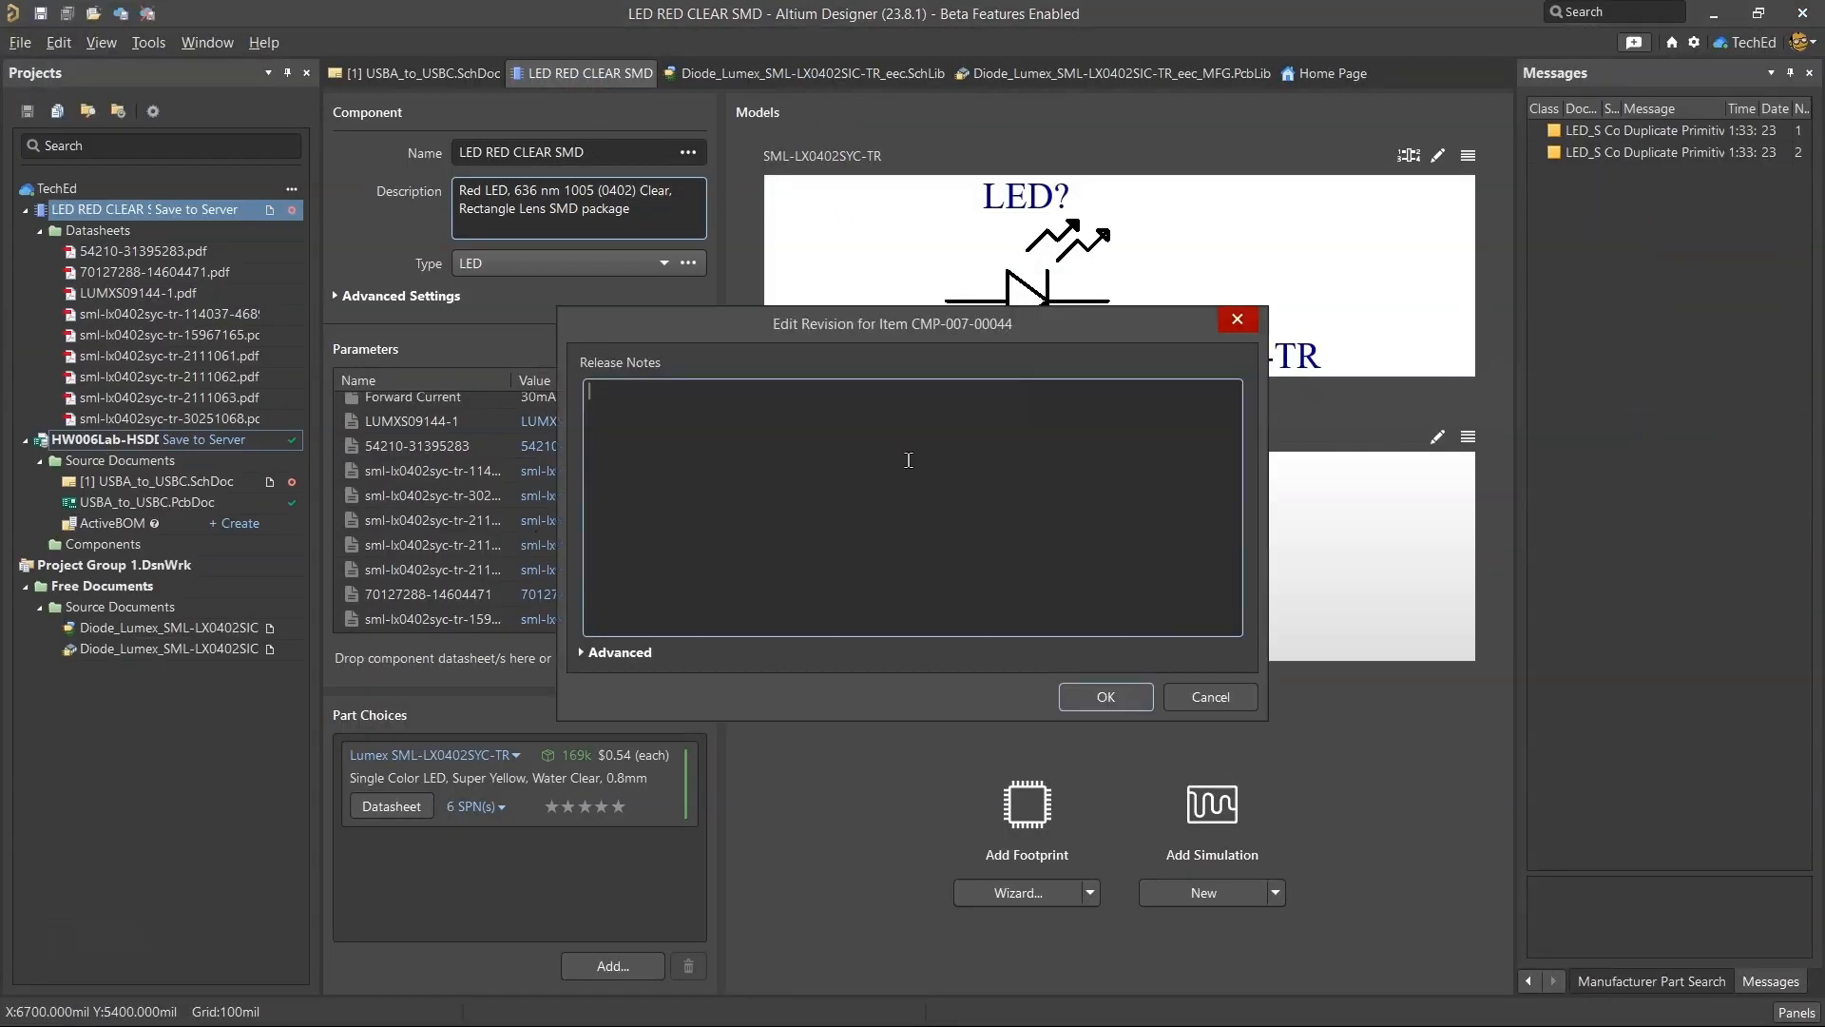
text(added new information and supply dat)
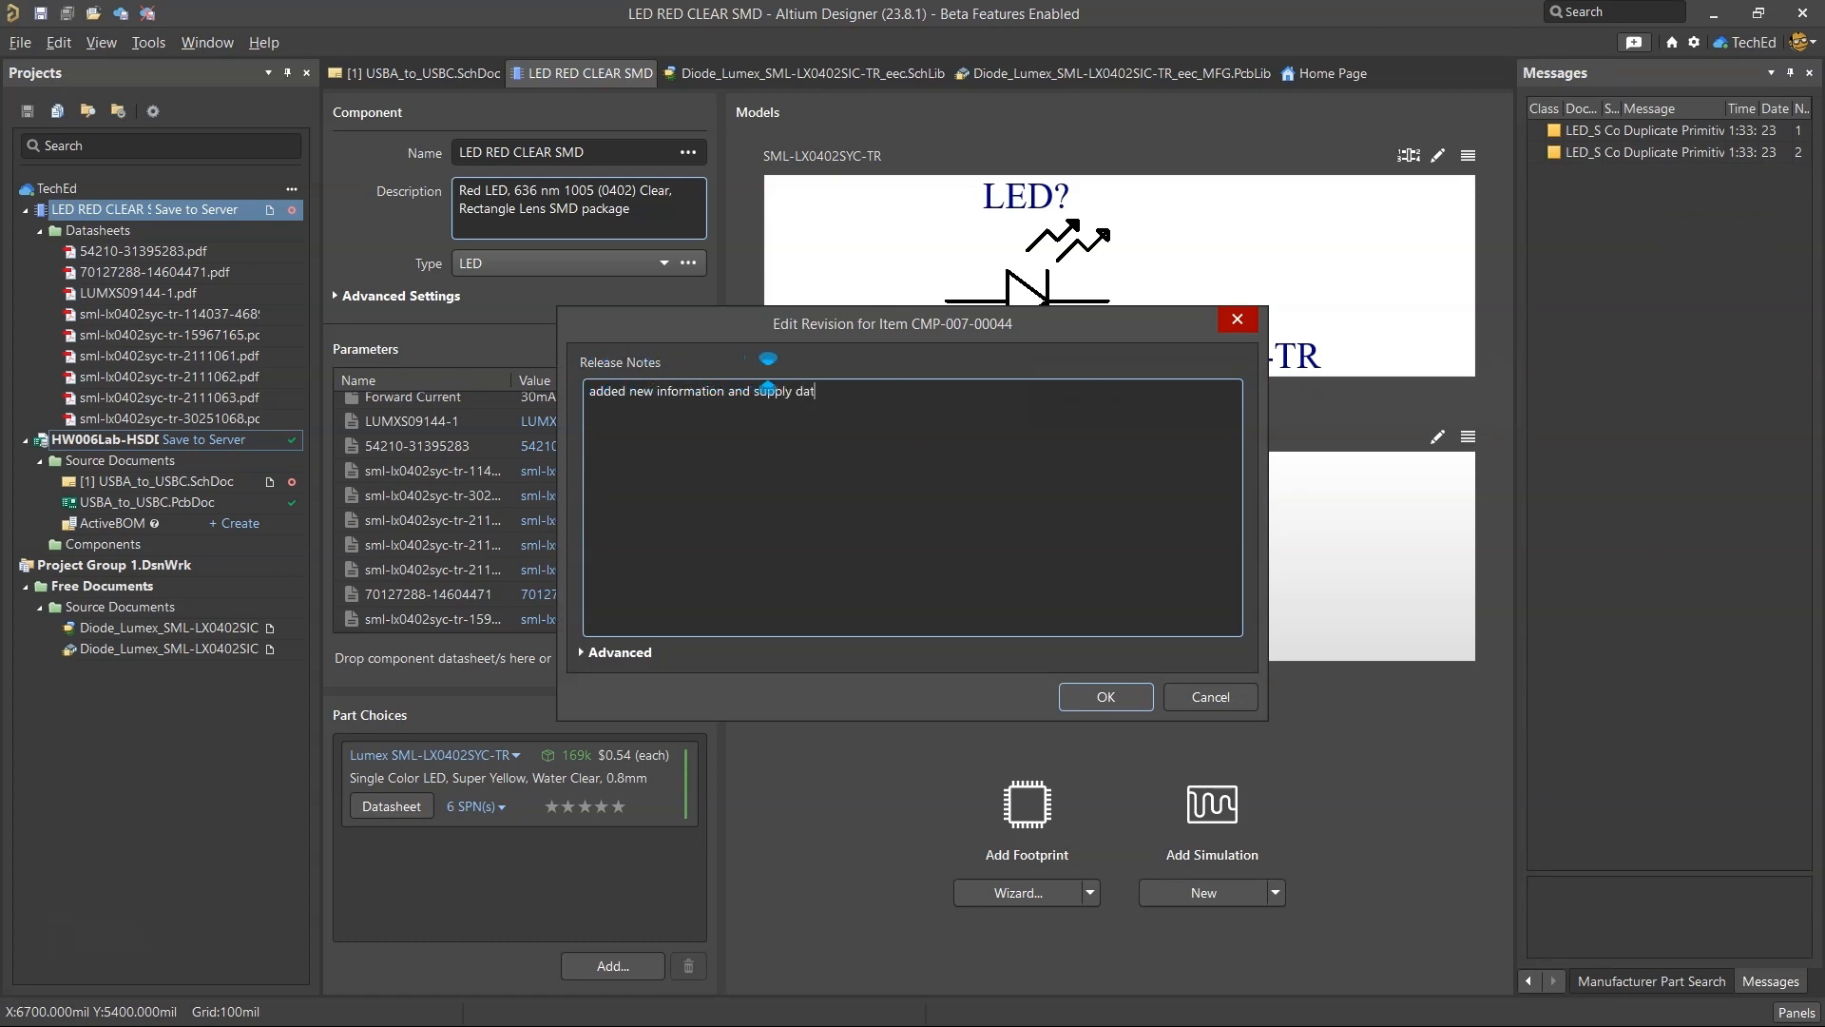
text(a)
click(1105, 697)
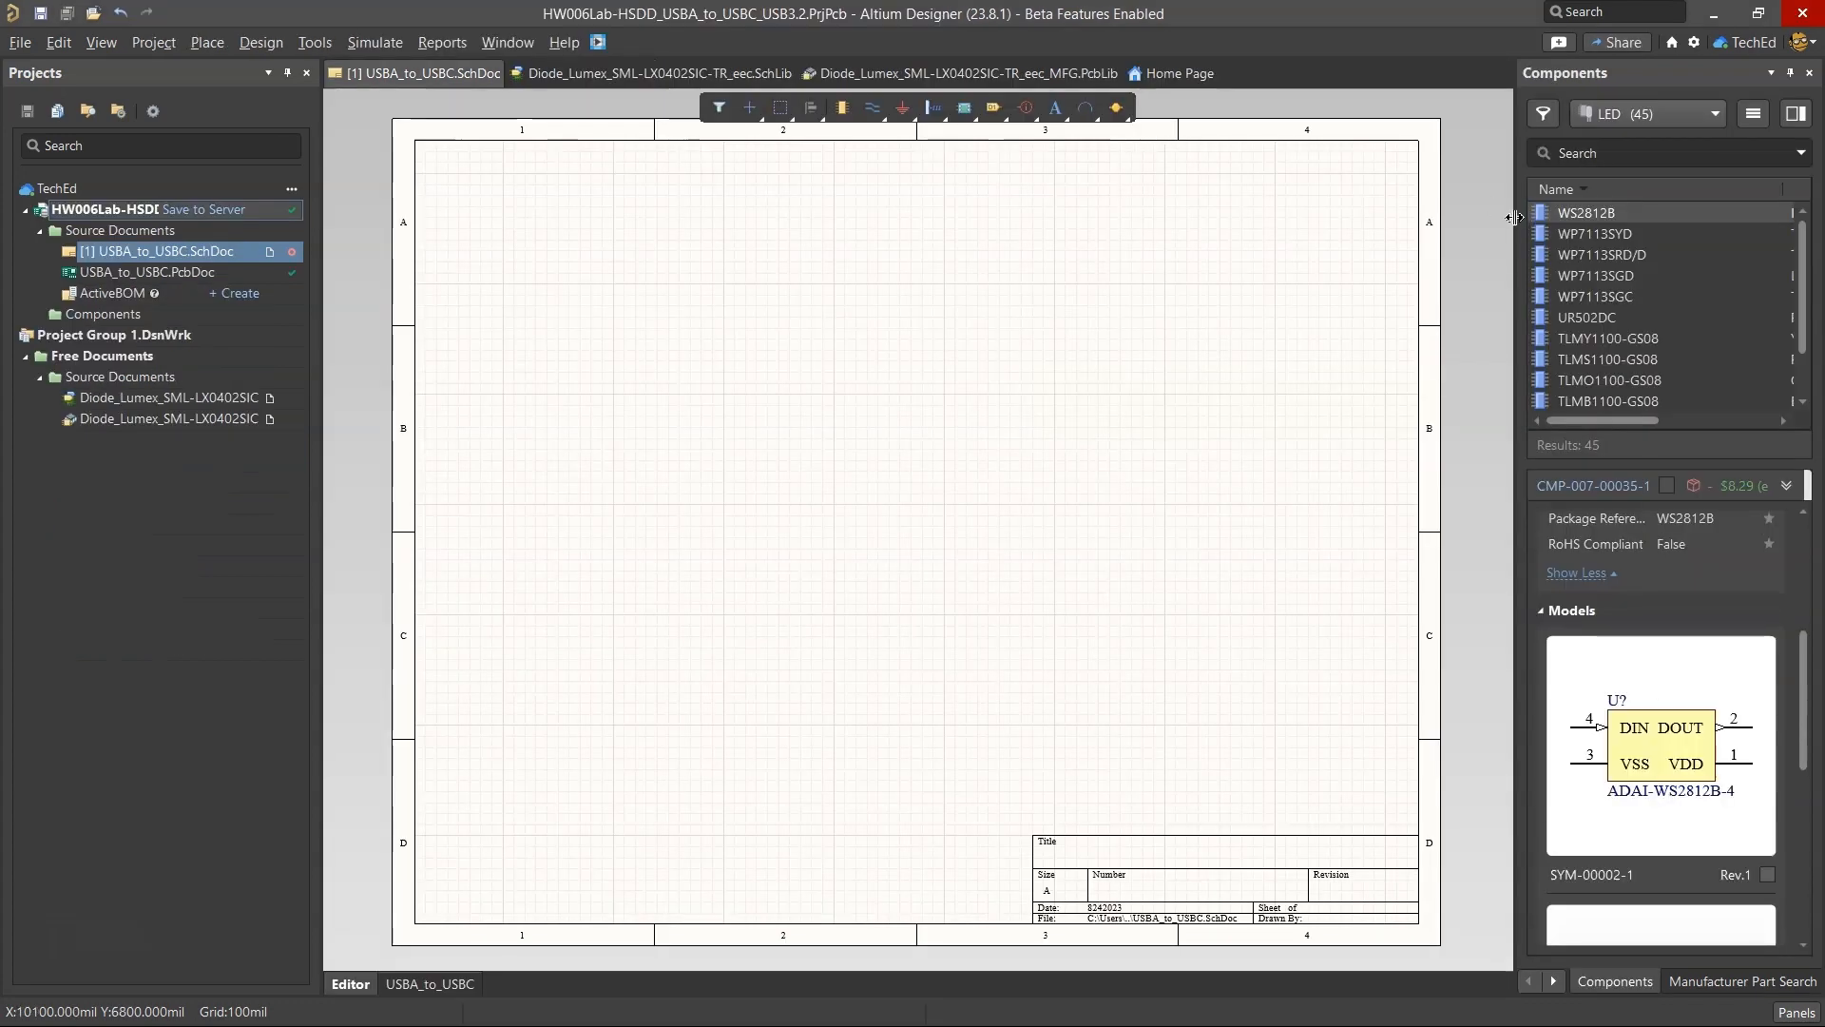
Test-place the LED RED CLEAR SMD component on the USBA_to_USBC schematic, then delete it and save the sheet.
drag(1514, 217, 1295, 228)
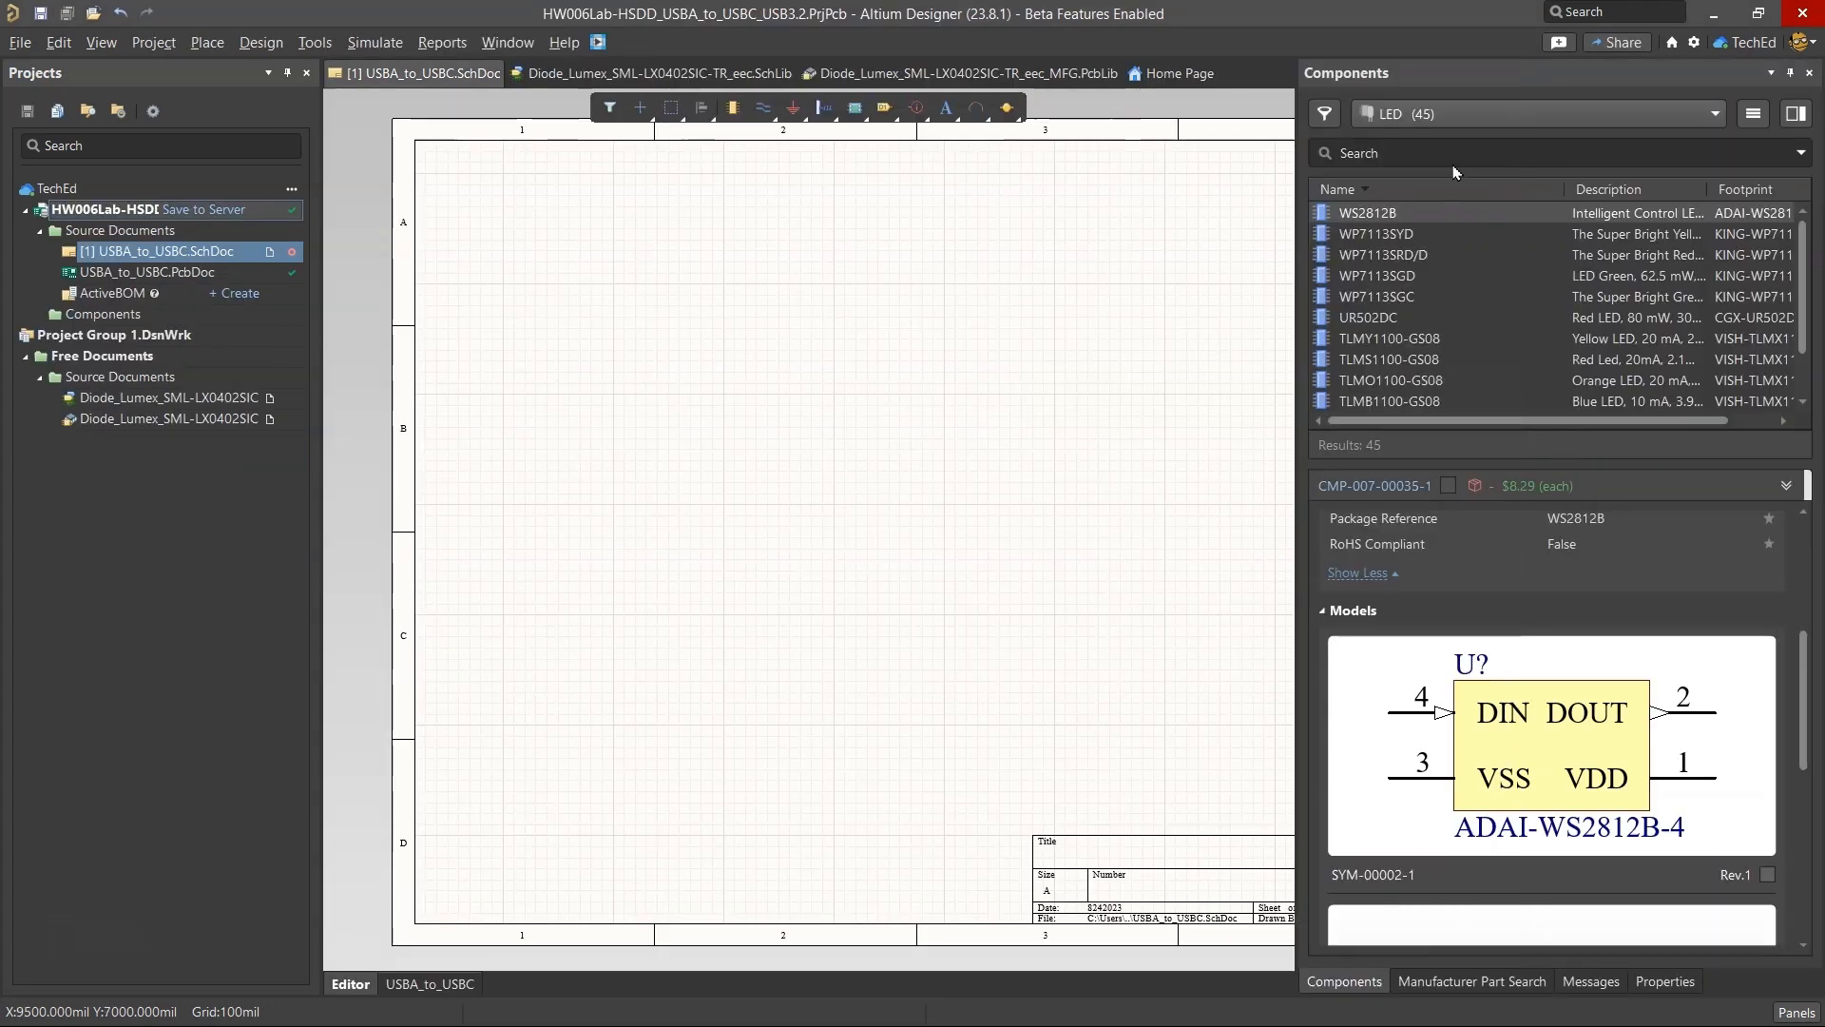
click(643, 360)
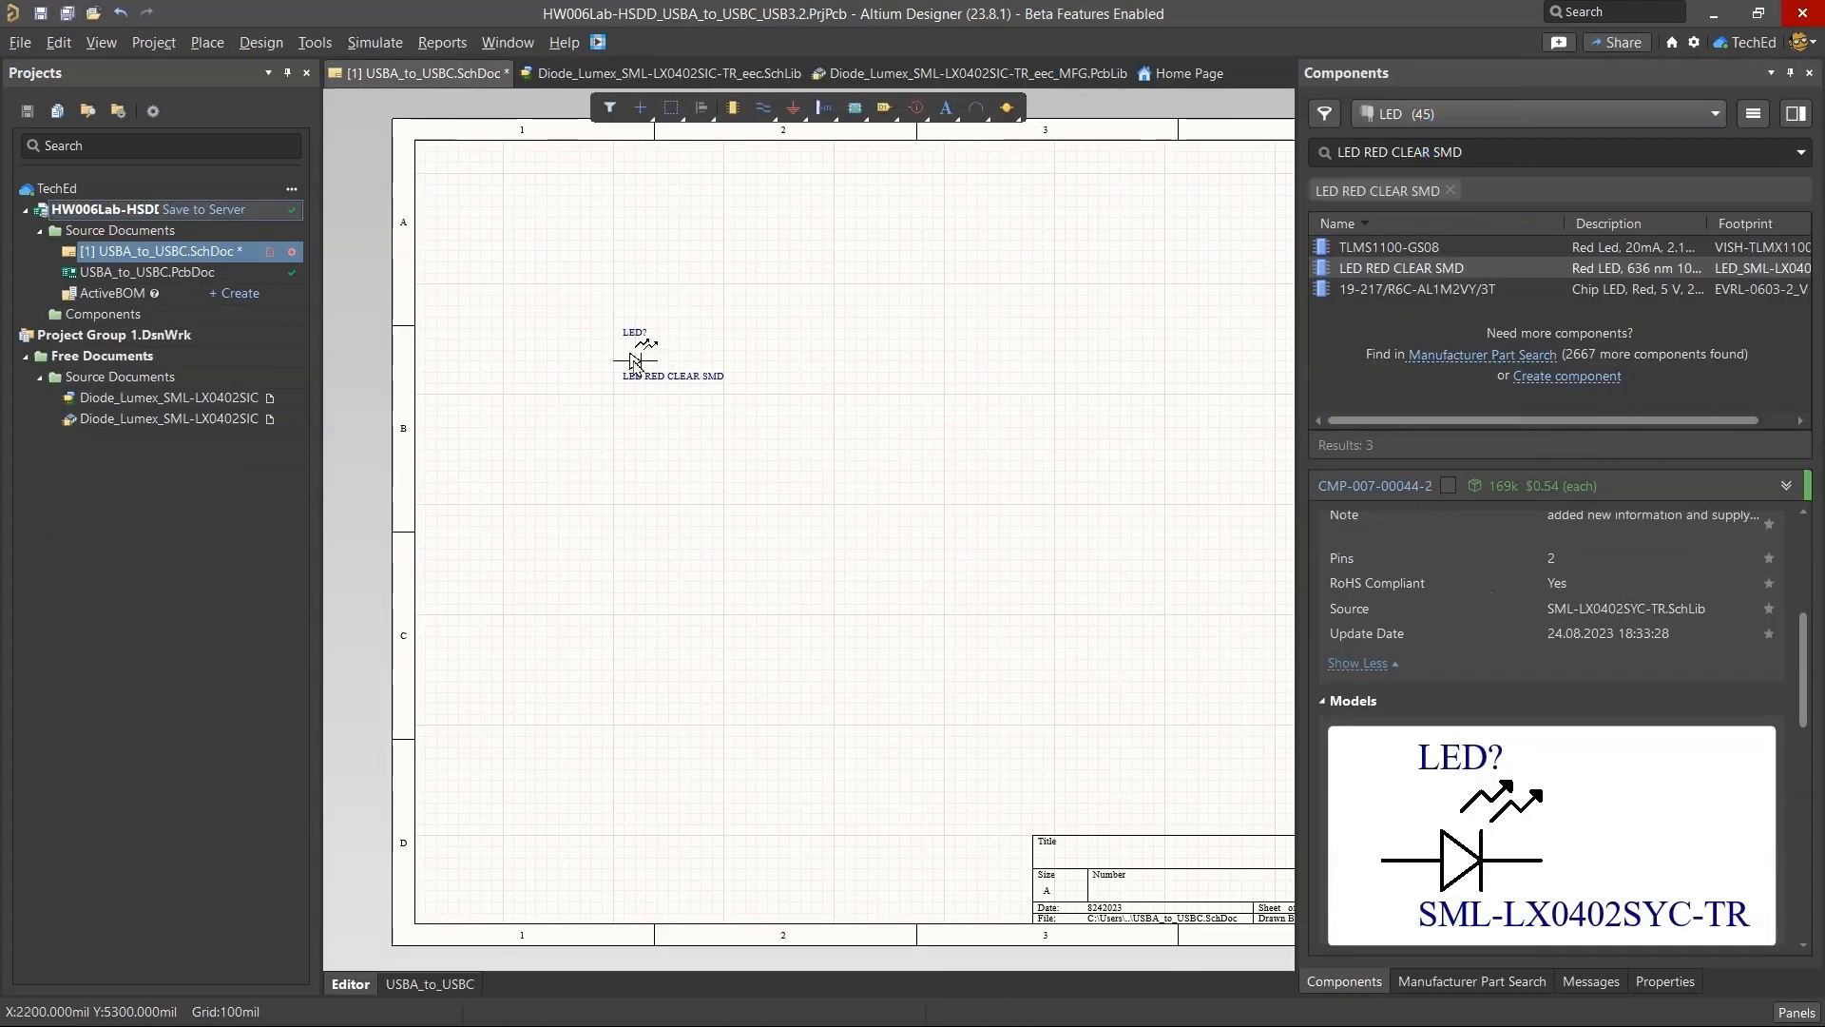
click(634, 362)
key(Delete)
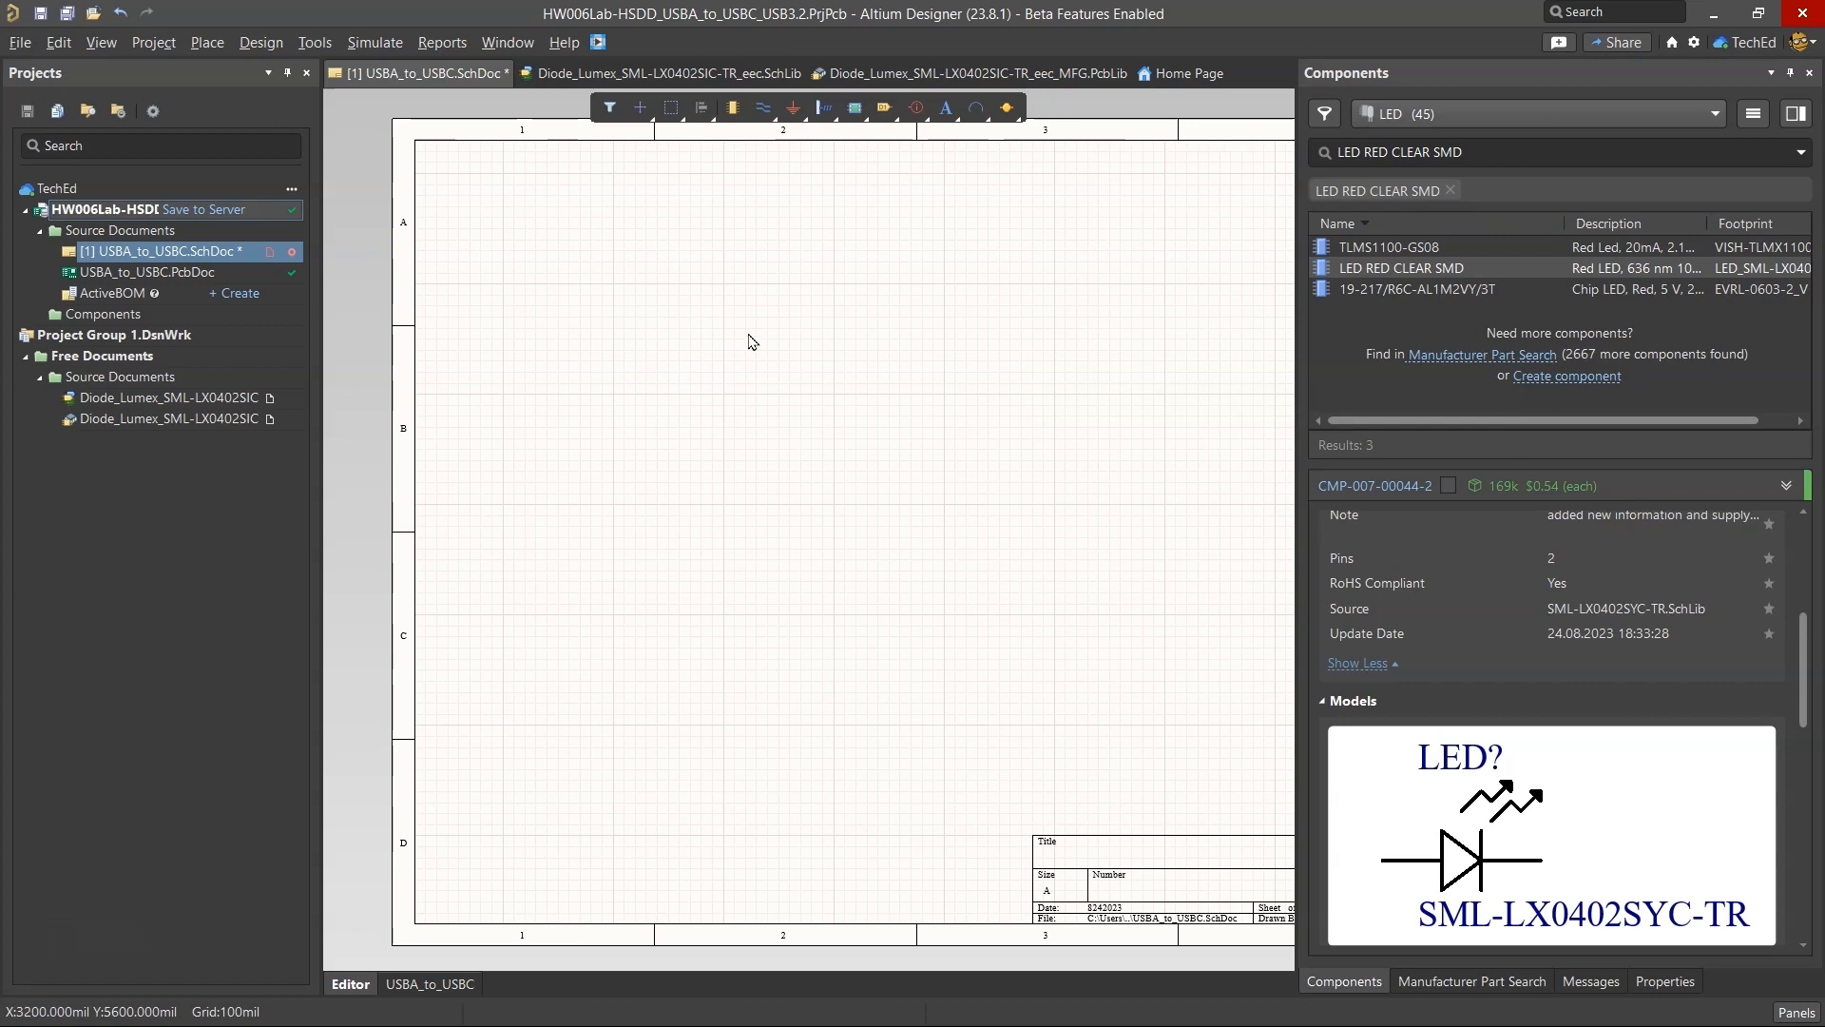
click(66, 12)
right_click(1429, 263)
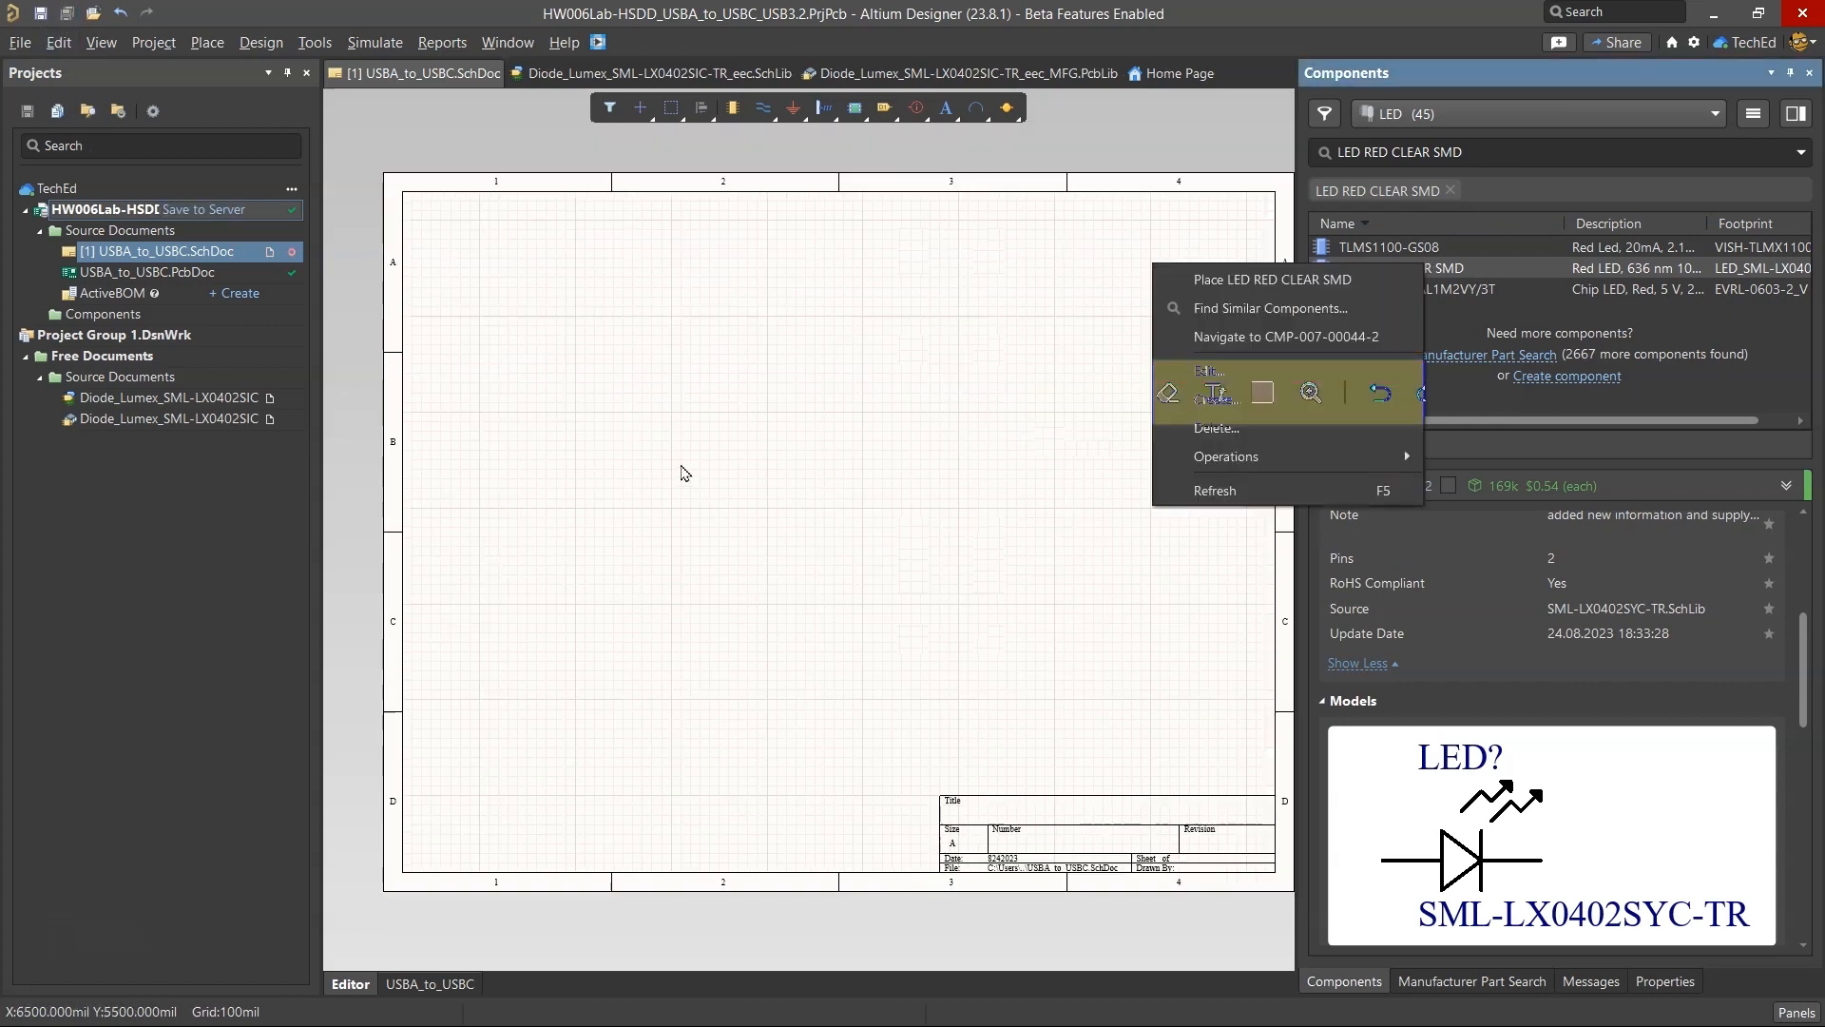
click(683, 468)
Switch to the BOM spreadsheet and mark the D9 red LED row as in the library.
click(80, 1008)
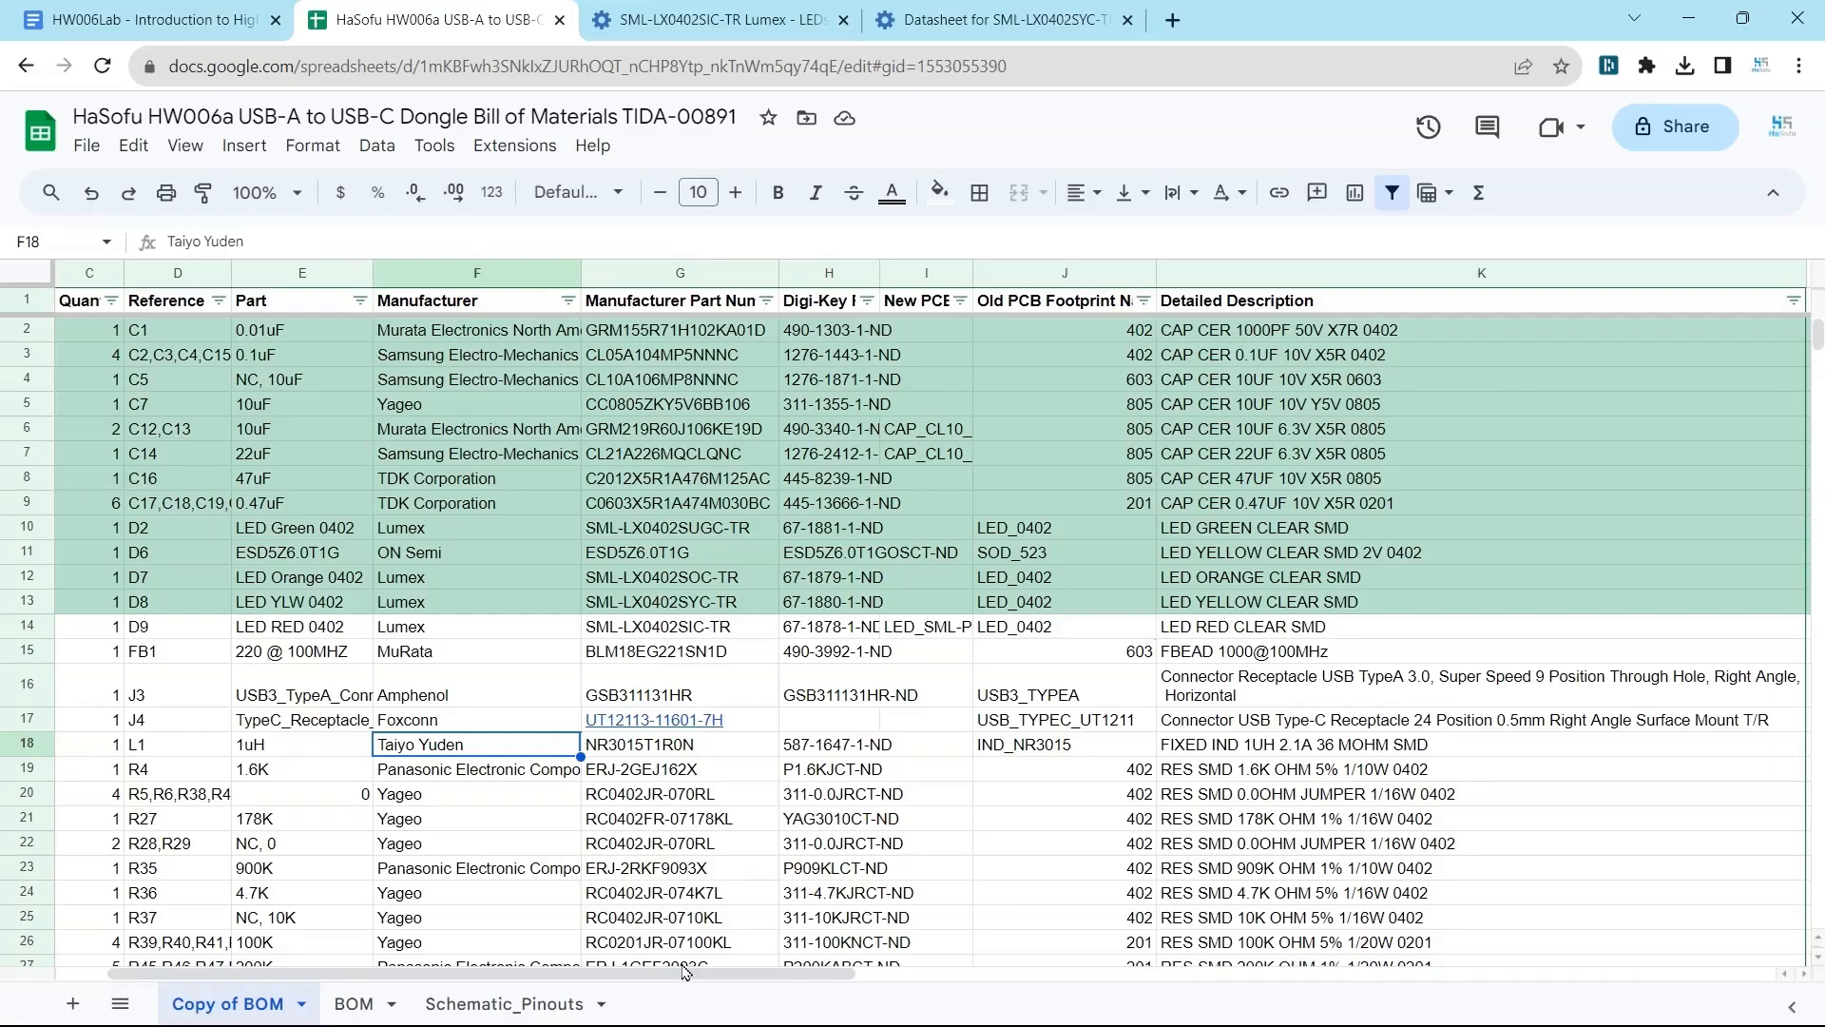
click(94, 626)
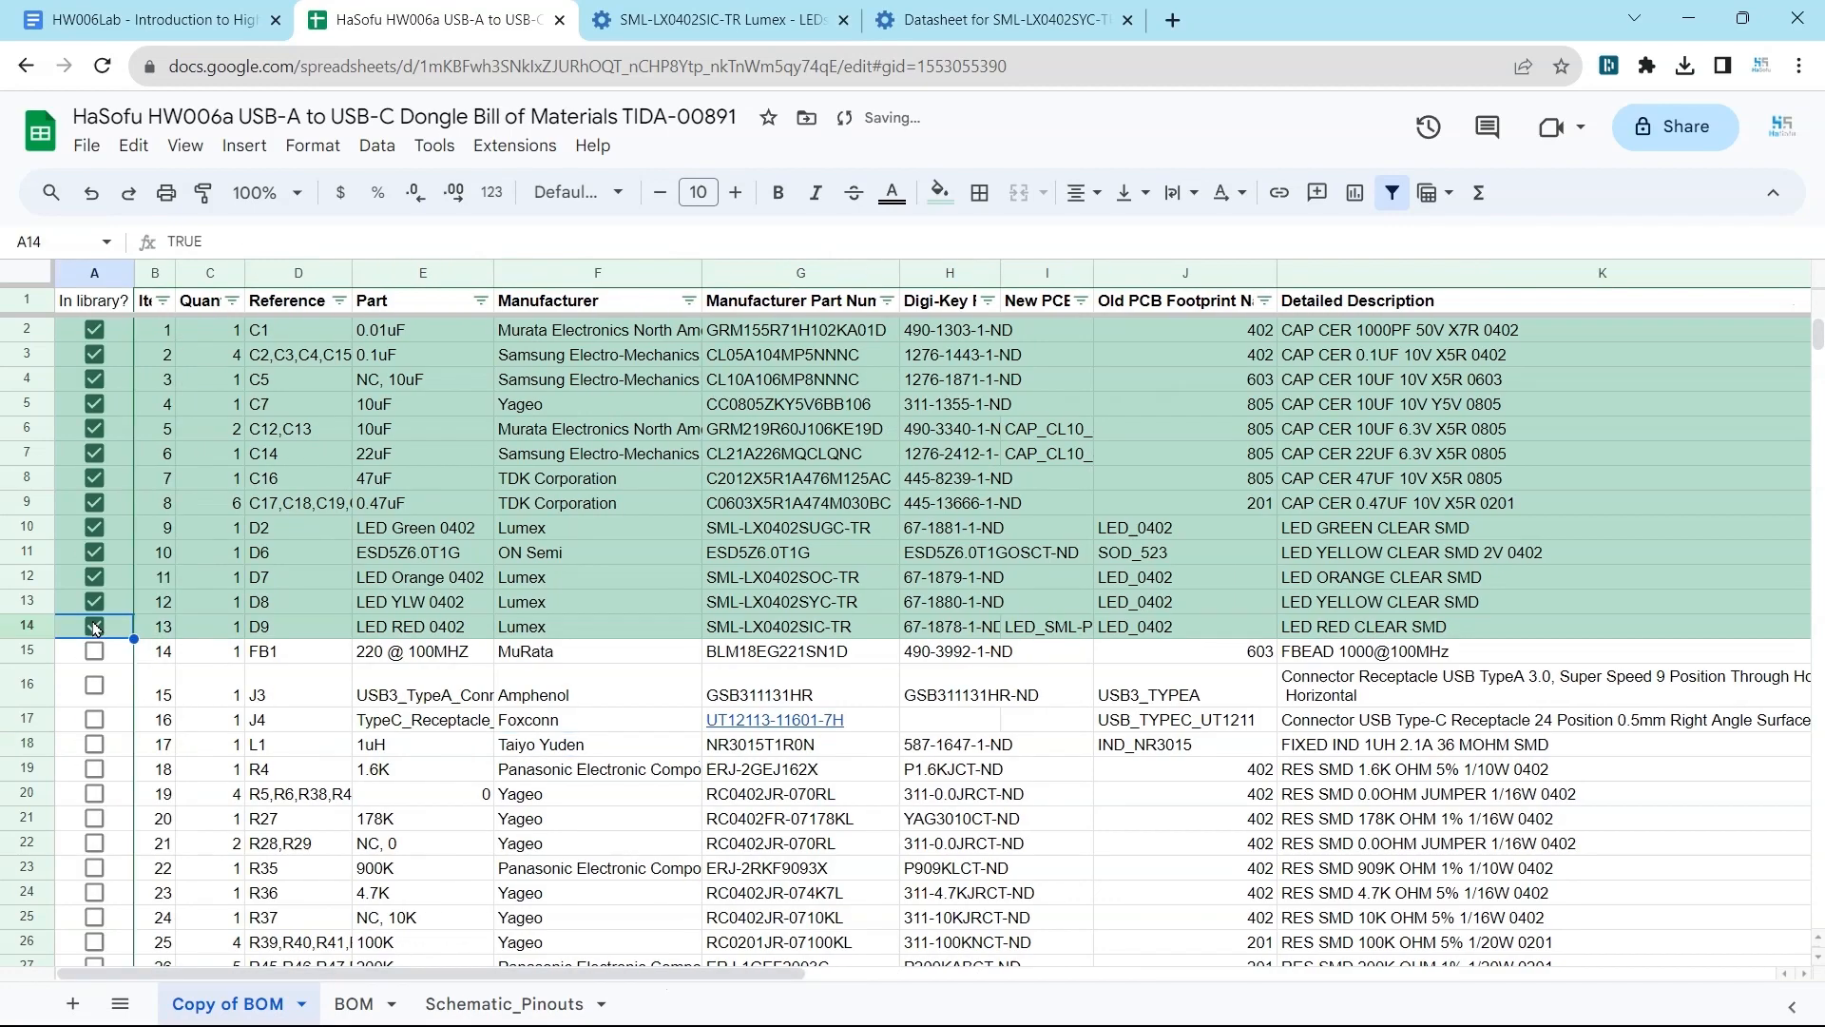
scroll(689, 637, down, 5)
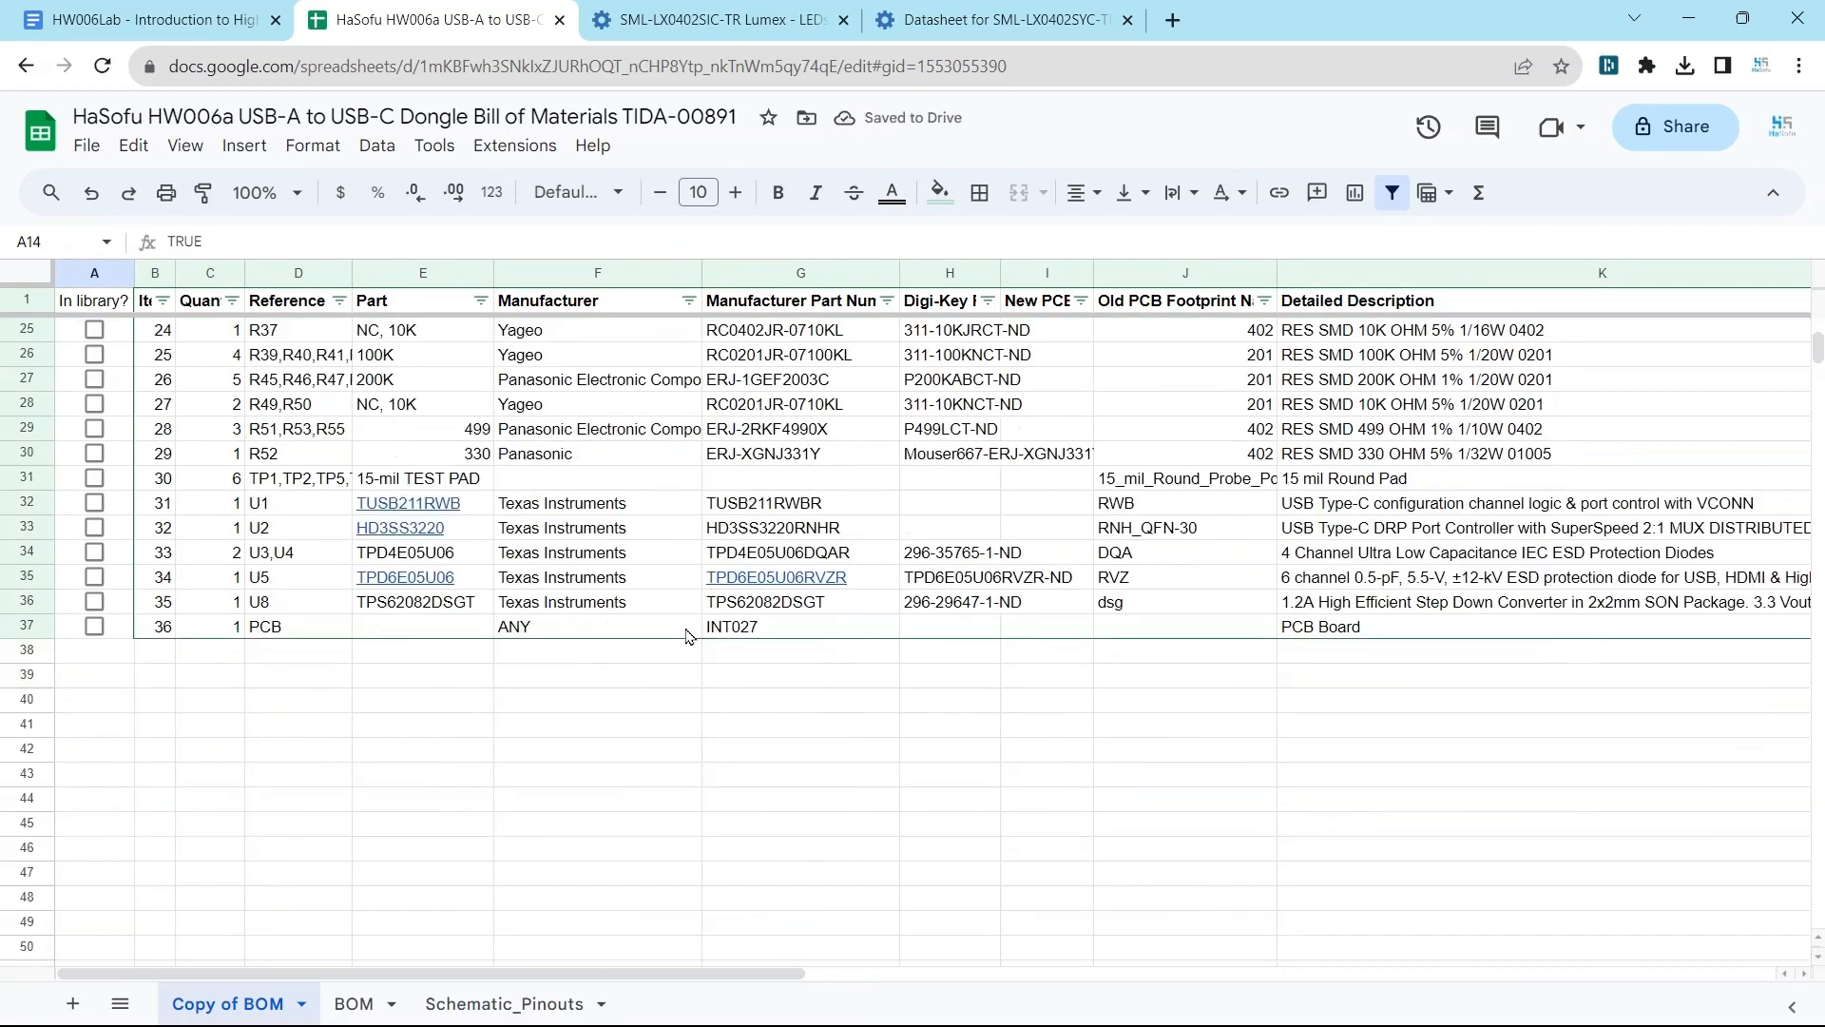